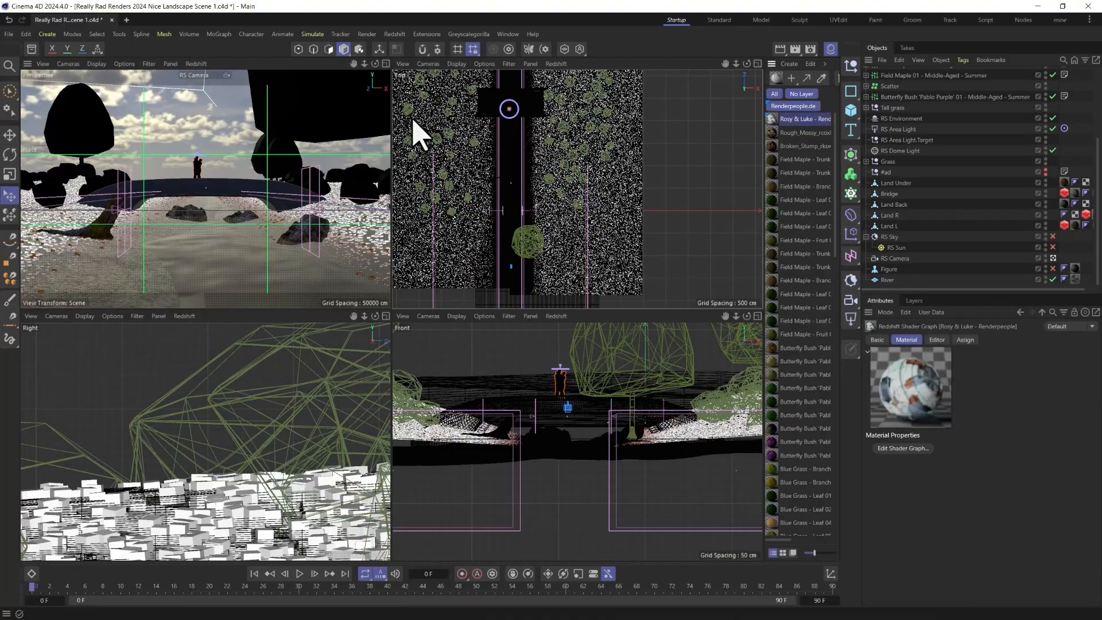
key("shift+r")
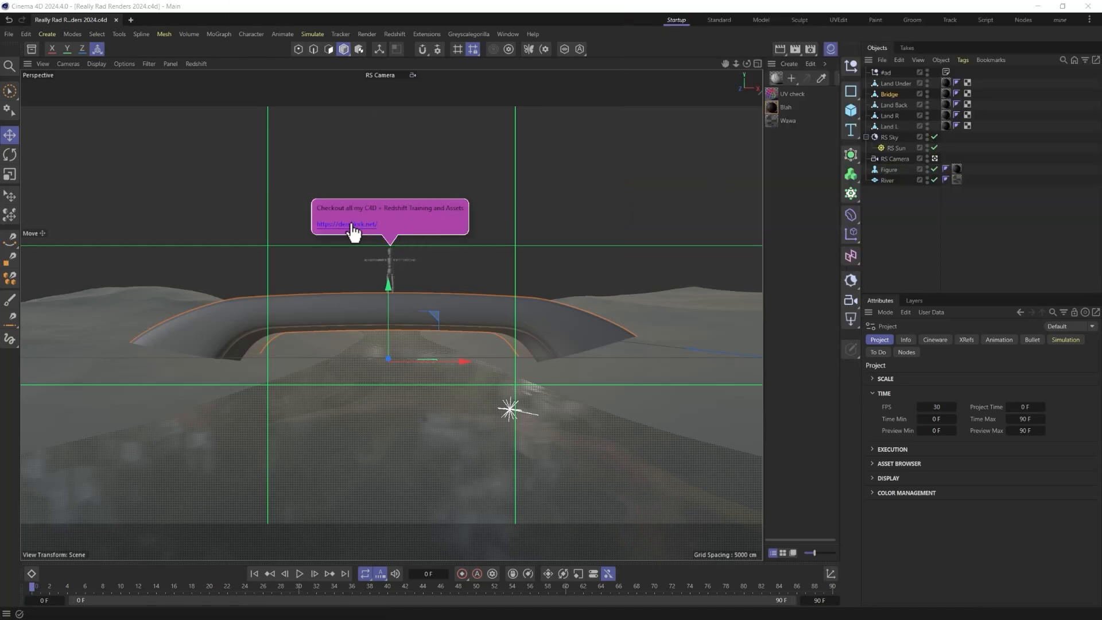
- Hide the #ad annotation object in the viewport and search the Asset Browser for "cock"
left_click(928, 72)
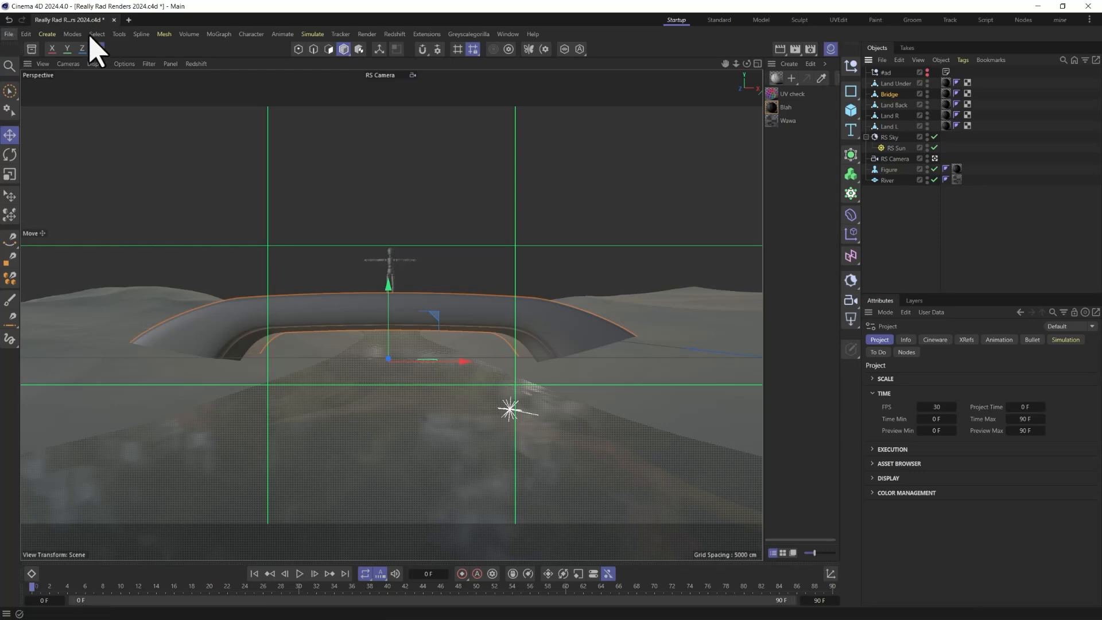
left_click(30, 49)
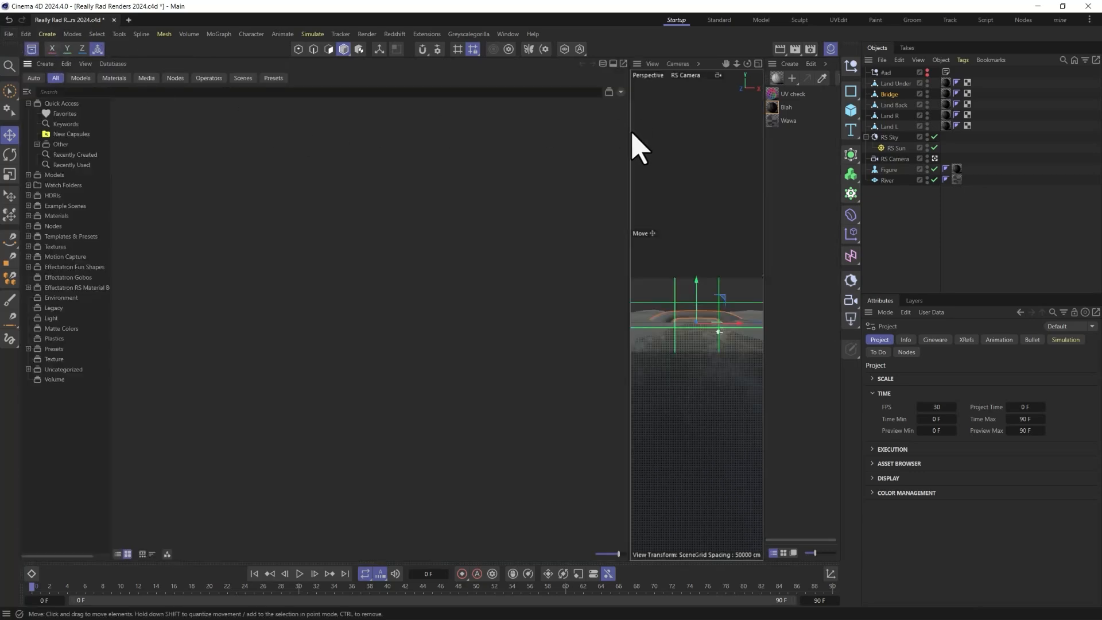
left_click_drag(630, 131, 315, 140)
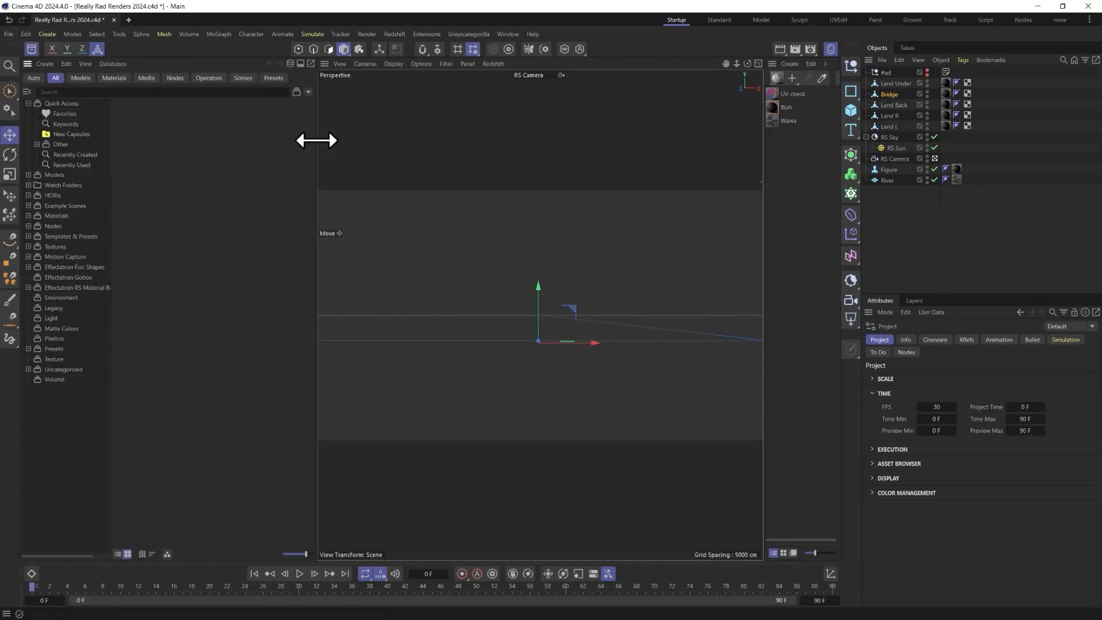
left_click(141, 91)
type("cock")
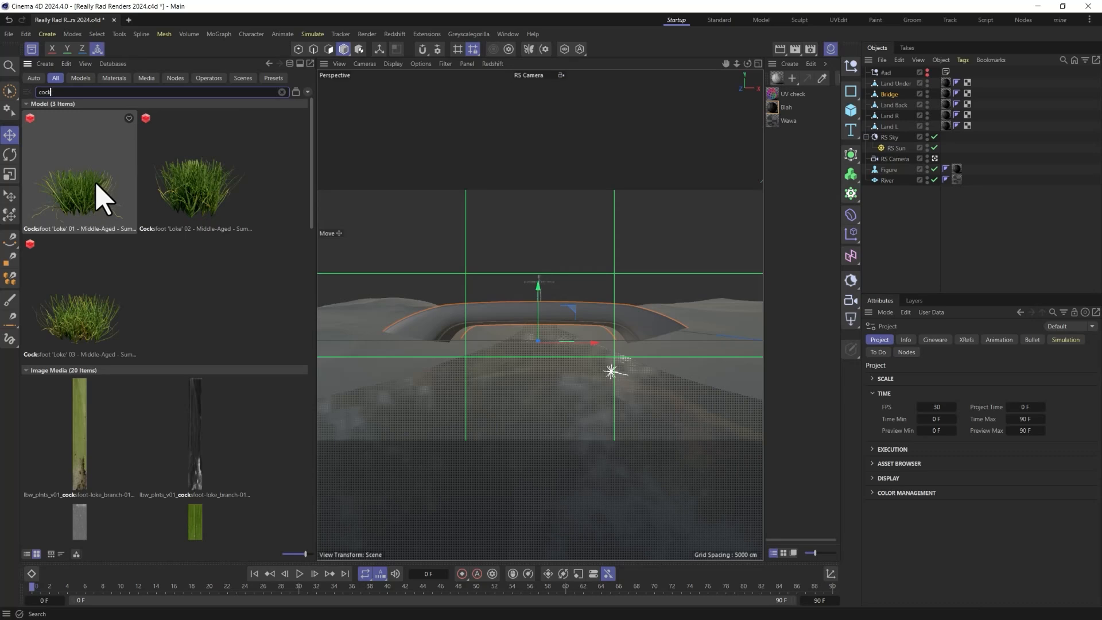
- Load the Cocksfoot 'Loke' 01, 02 and 03 grass models into the scene and close the Asset Browser
left_click(94, 207)
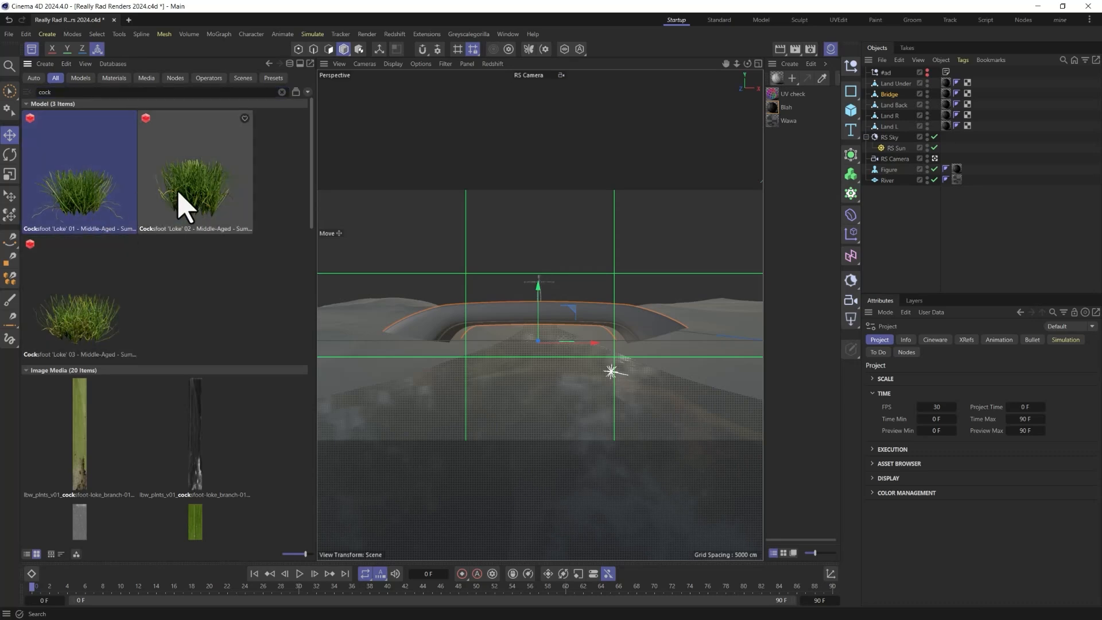
left_click(172, 206)
left_click(86, 320, "ctrl")
left_click(87, 198, "ctrl")
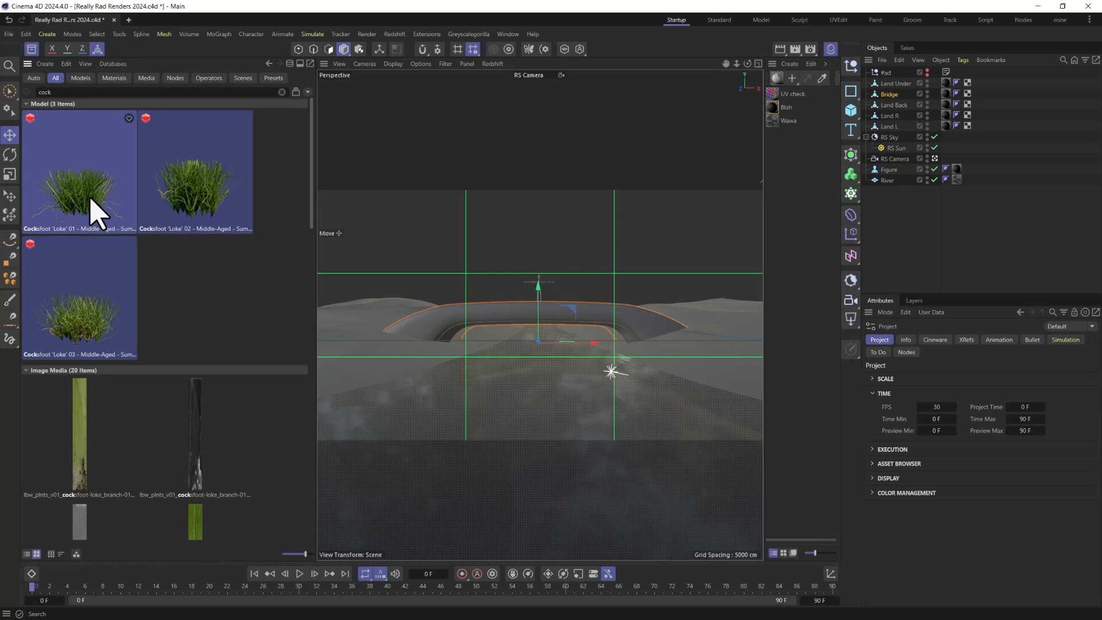
left_click_drag(82, 197, 132, 200)
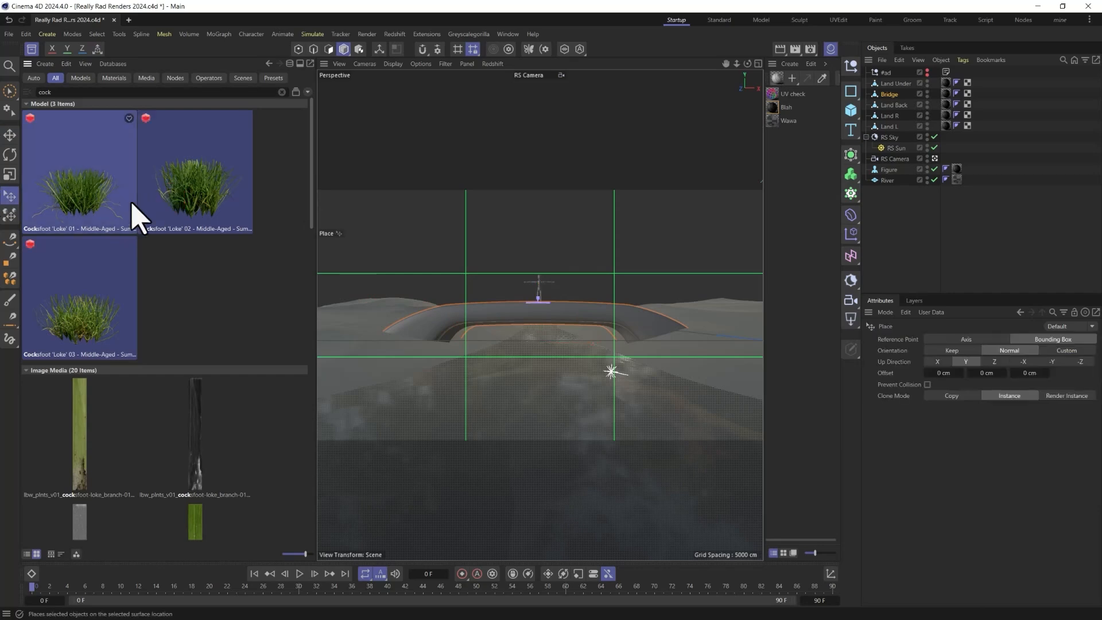
right_click(107, 201)
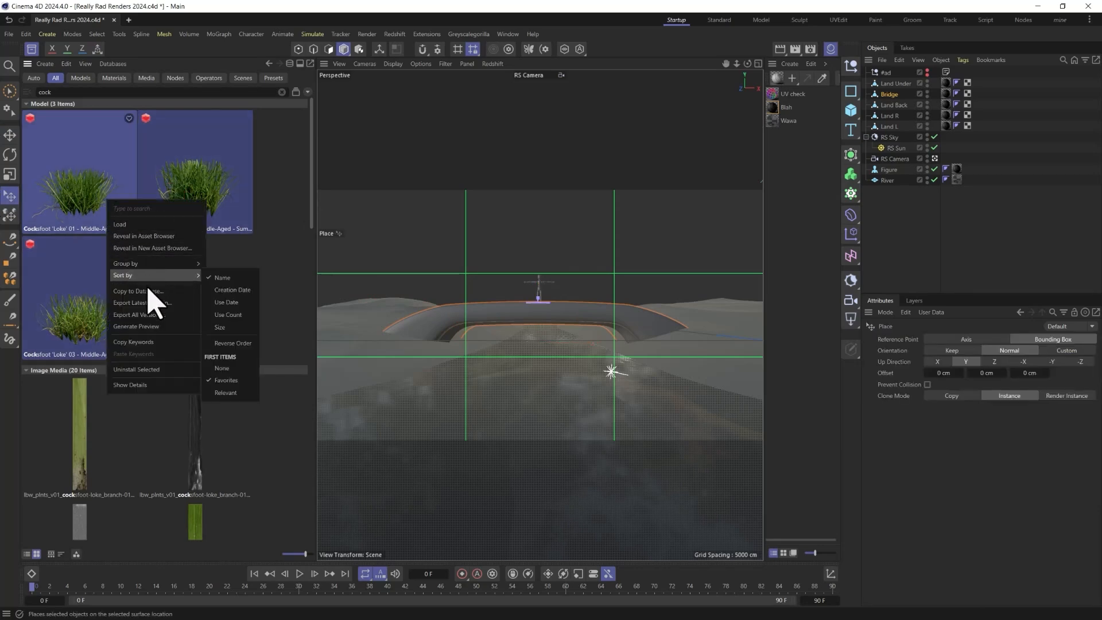
left_click(120, 224)
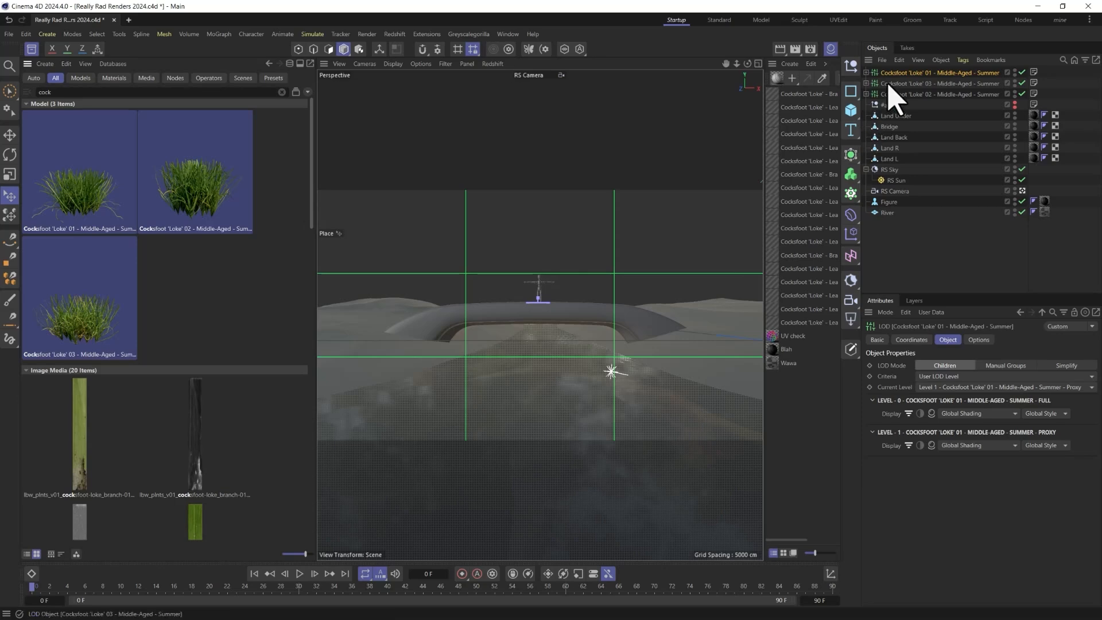
left_click(31, 50)
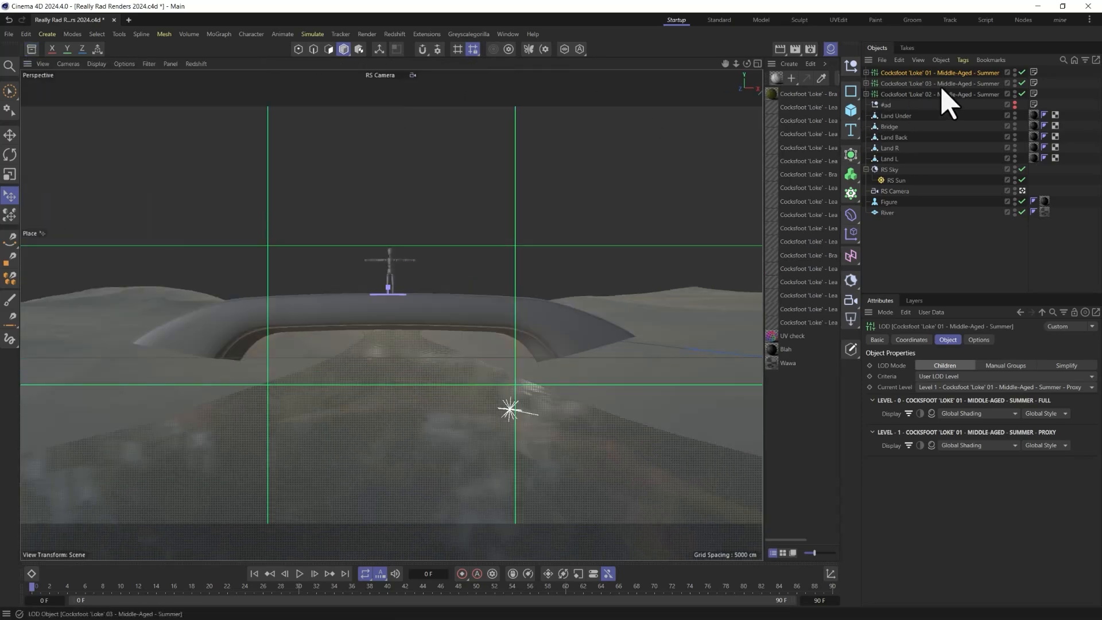
- Move the Full meshes of Cocksfoot 'Loke' 01, 02 and 03 out of their LOD objects to the top of the object hierarchy
left_click(867, 73)
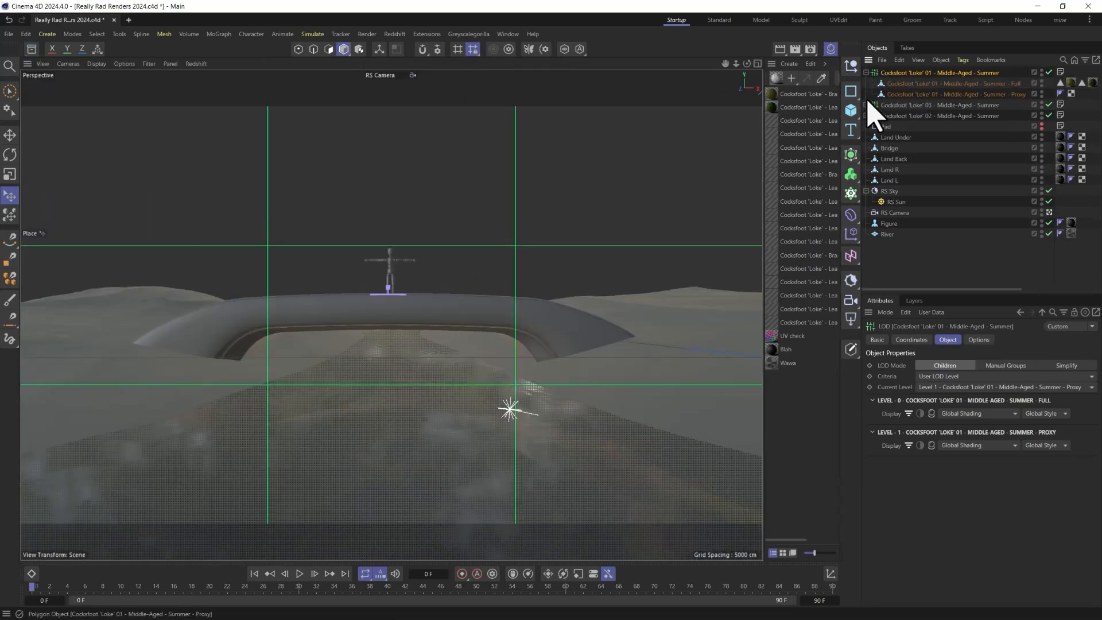
left_click(867, 105)
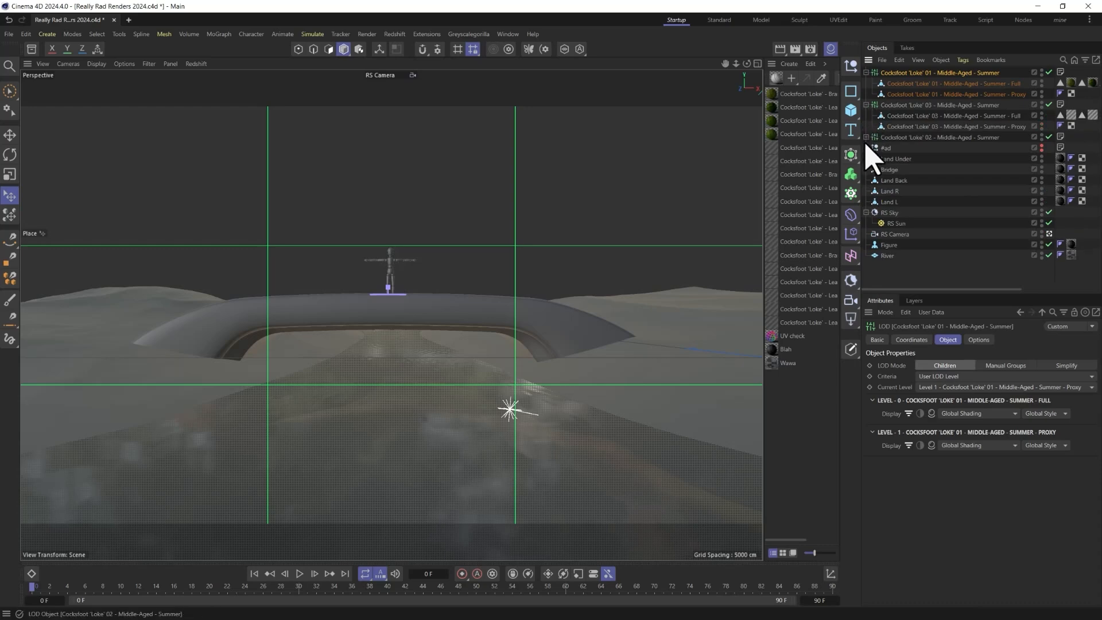
left_click(866, 137)
left_click(933, 115)
left_click(945, 86, "ctrl")
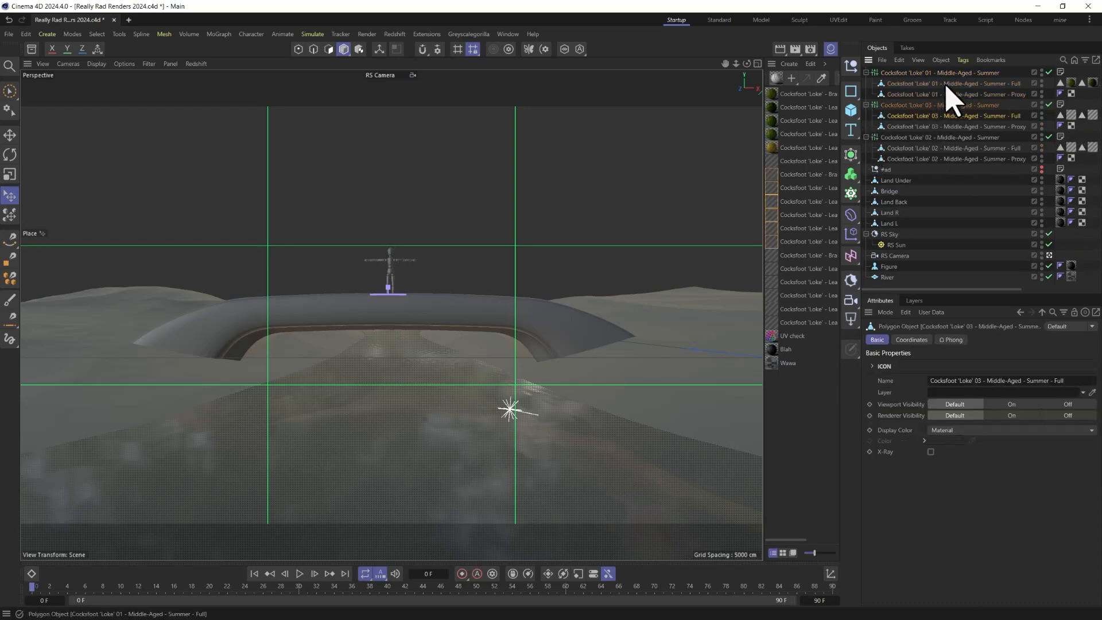
left_click(937, 148, "ctrl")
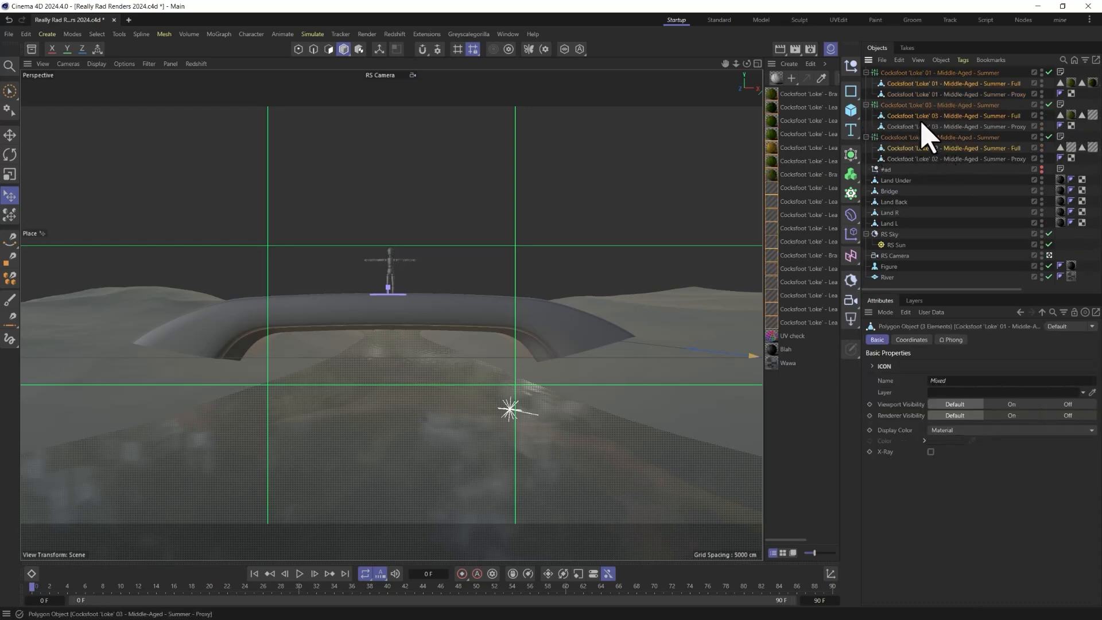
left_click_drag(925, 83, 929, 70)
- Delete the three Cocksfoot LOD objects together with their Proxy meshes
left_click(899, 106)
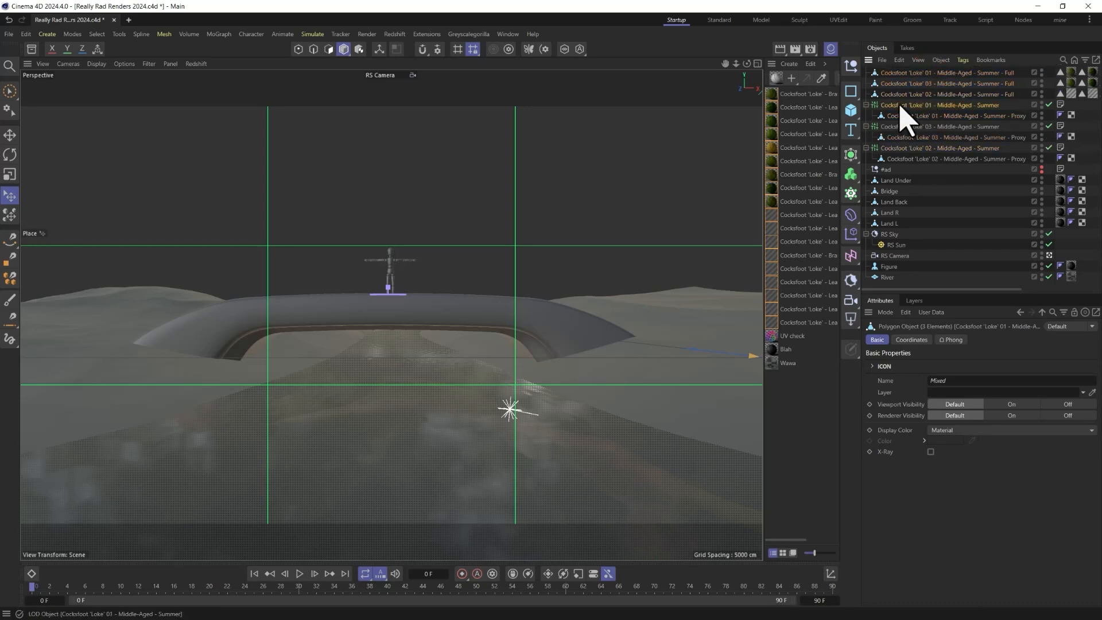
left_click(897, 147, "shift")
key("Delete")
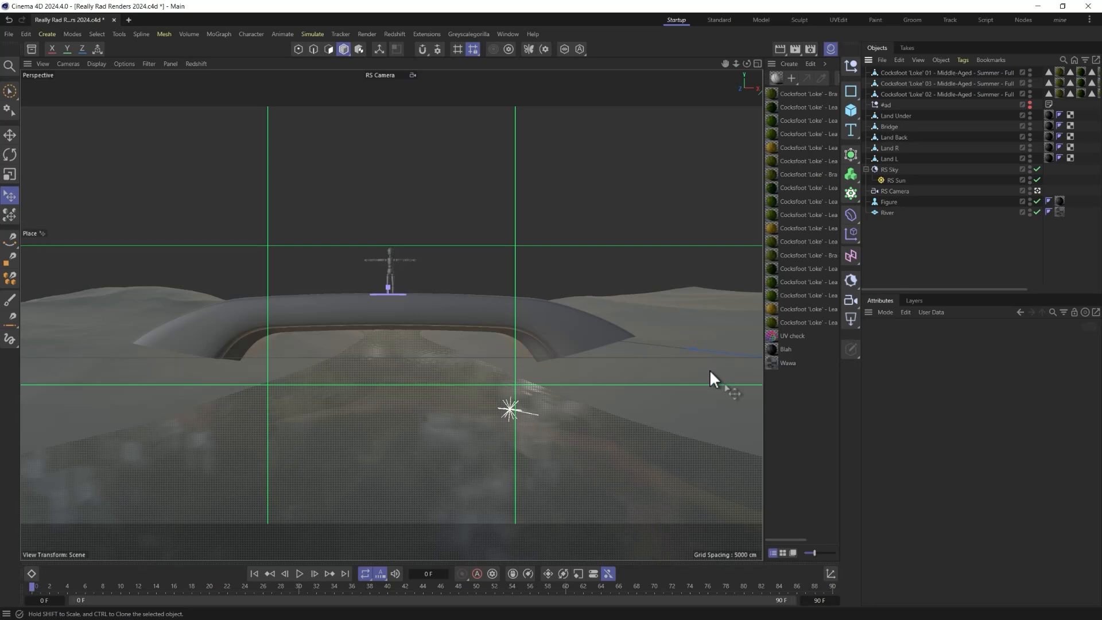
- Clear the search term in the Asset Browser and close the browser again
left_click(32, 51)
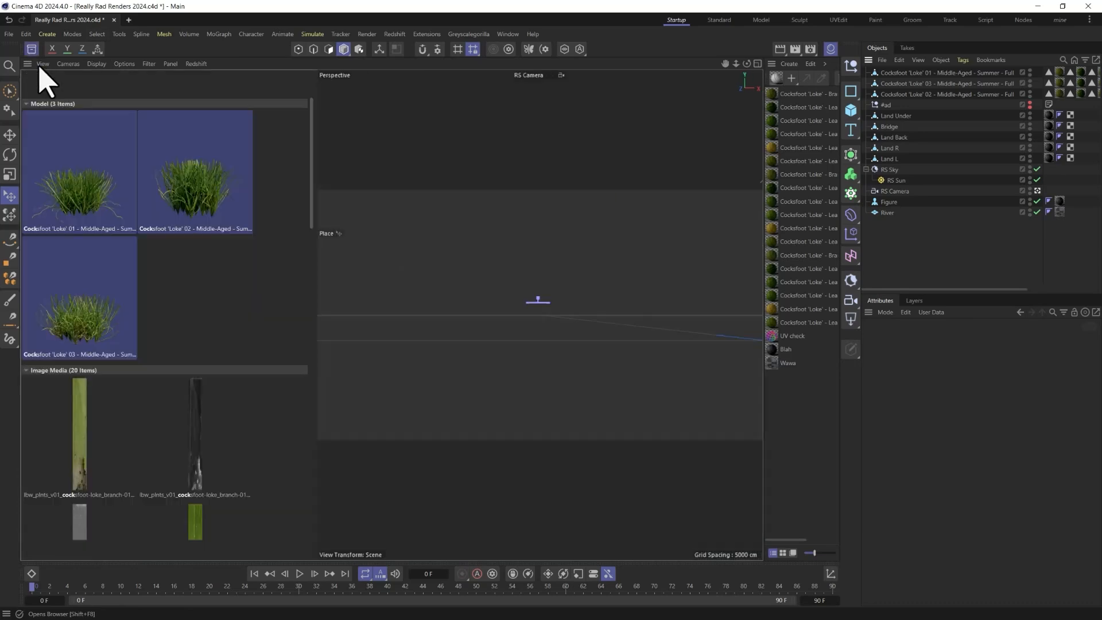
left_click(282, 92)
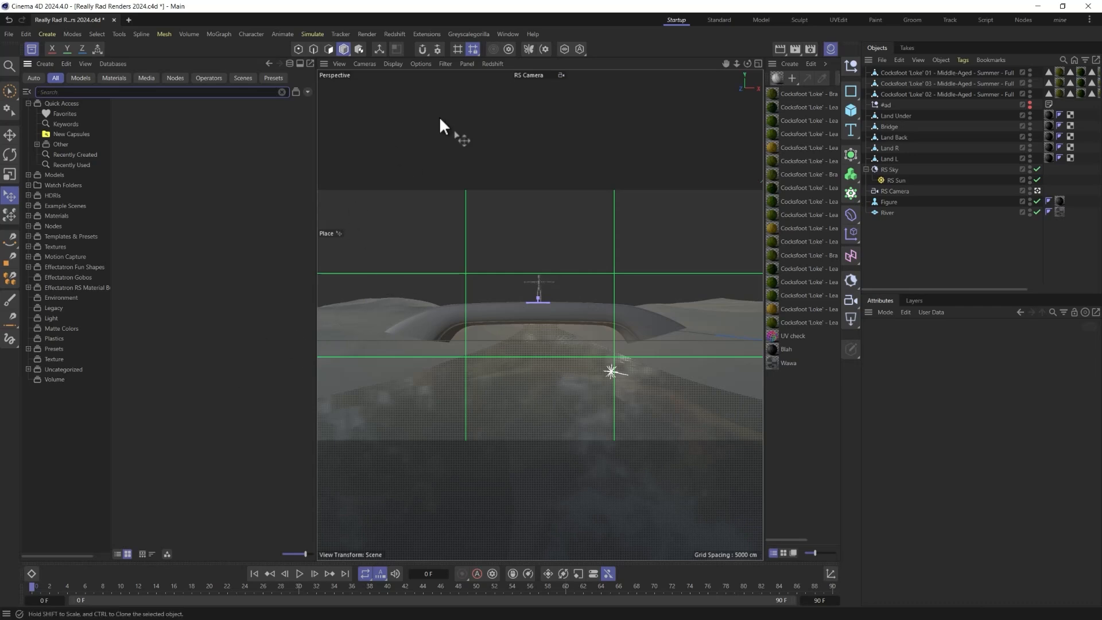
left_click(32, 49)
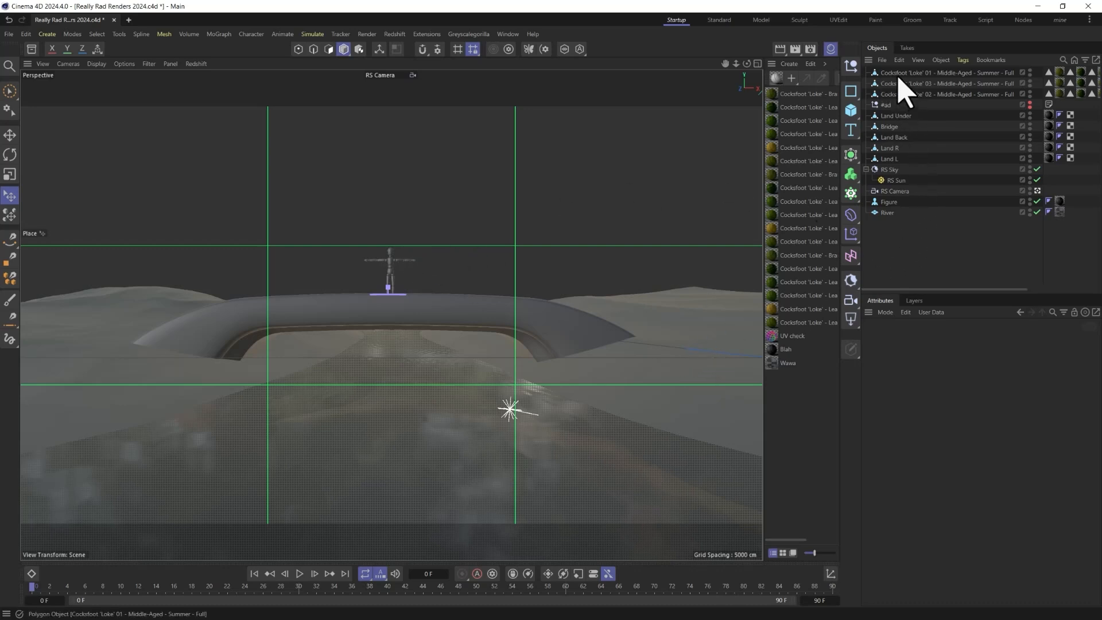
- Add an RS Matrix object and set the particle mode of its Redshift object tag to Custom Objects
left_click(851, 193)
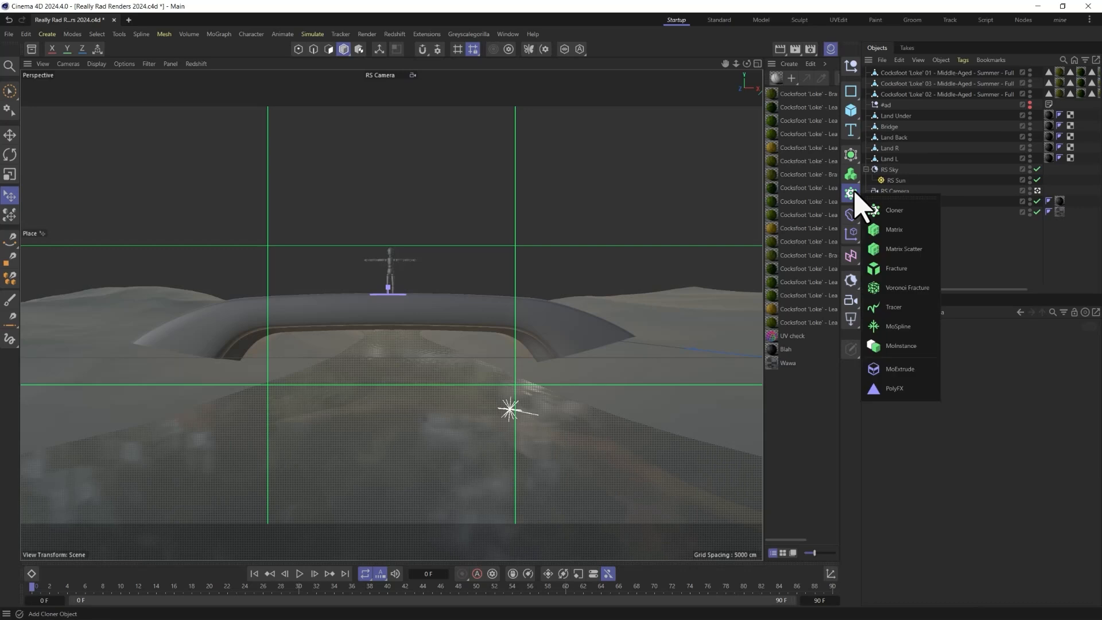
left_click(887, 252)
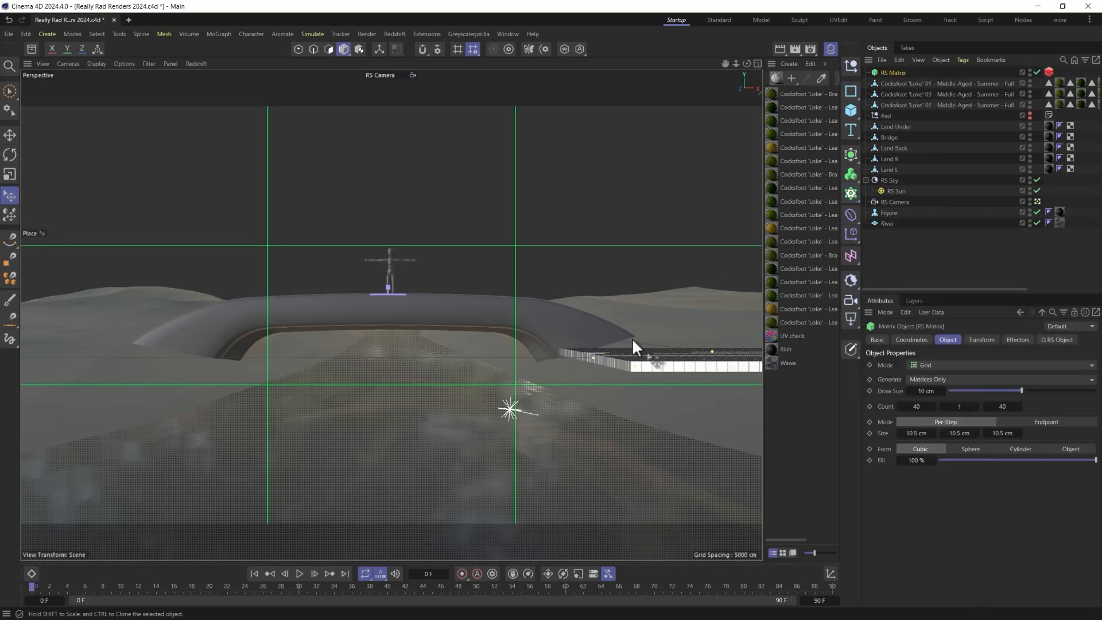
left_click(1057, 340)
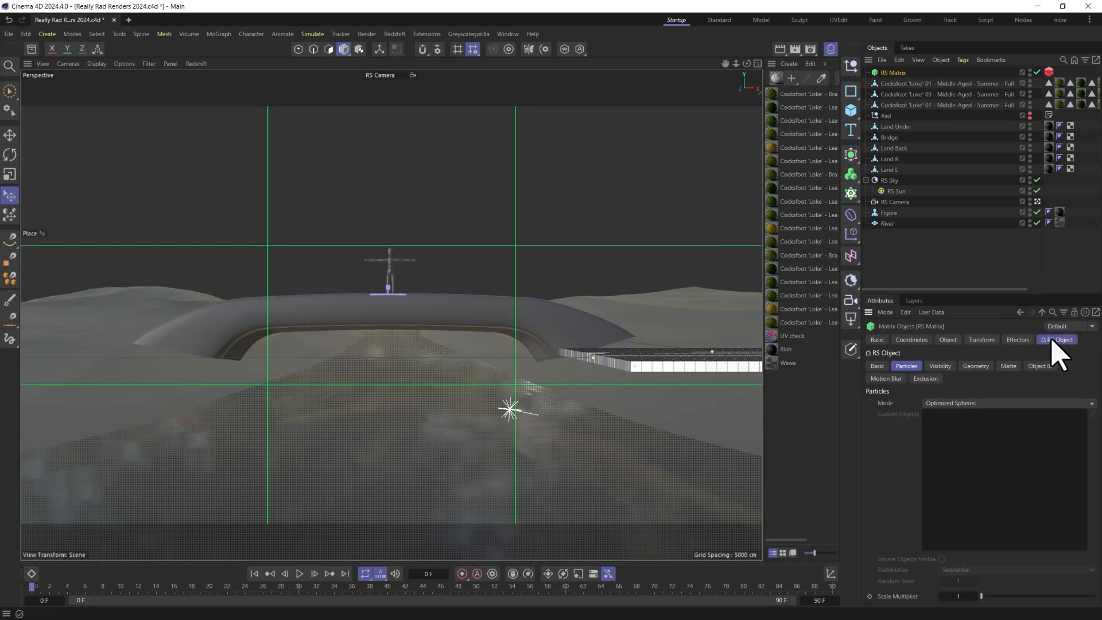
left_click(1059, 404)
left_click(968, 466)
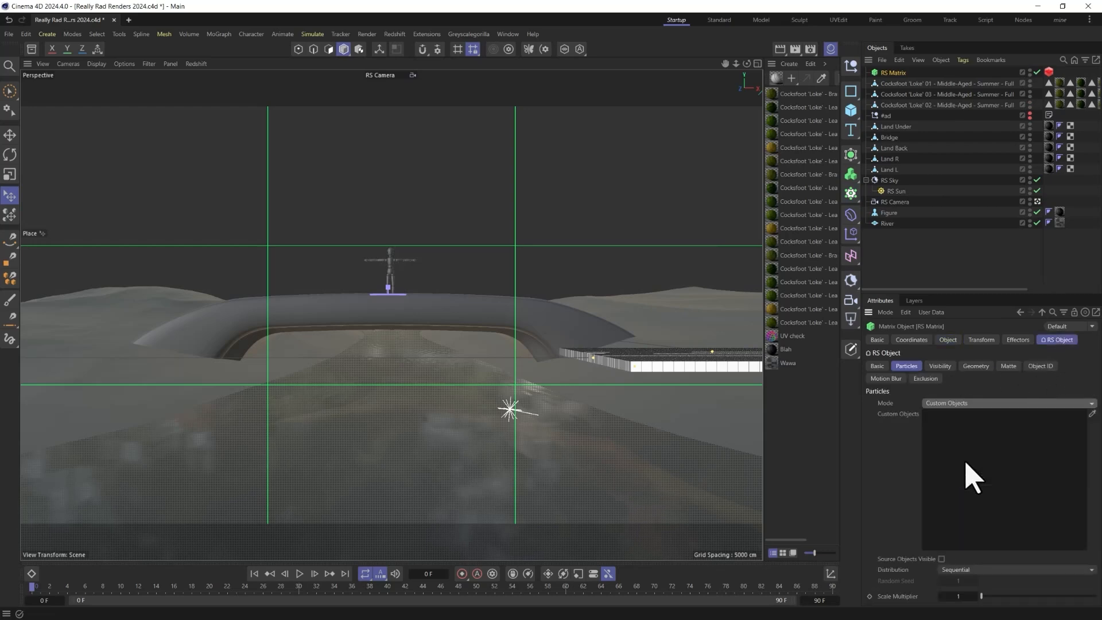
- Assign only the three Full Cocksfoot meshes as the RS Matrix's custom objects and set their distribution to Random
left_click(1092, 414)
left_click(890, 105, "shift")
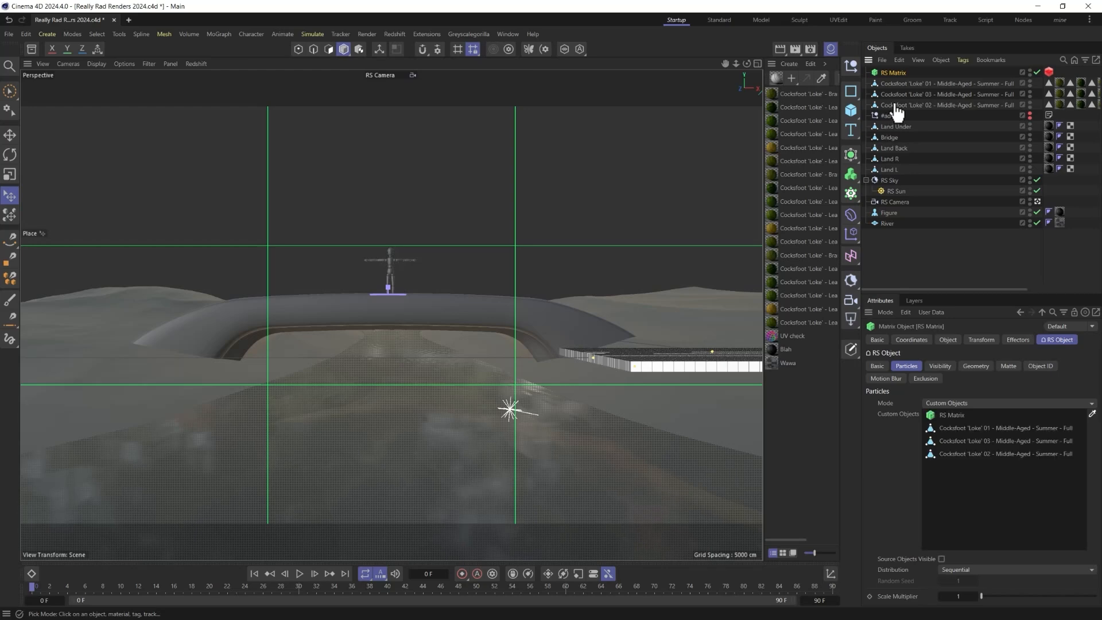
key("Delete")
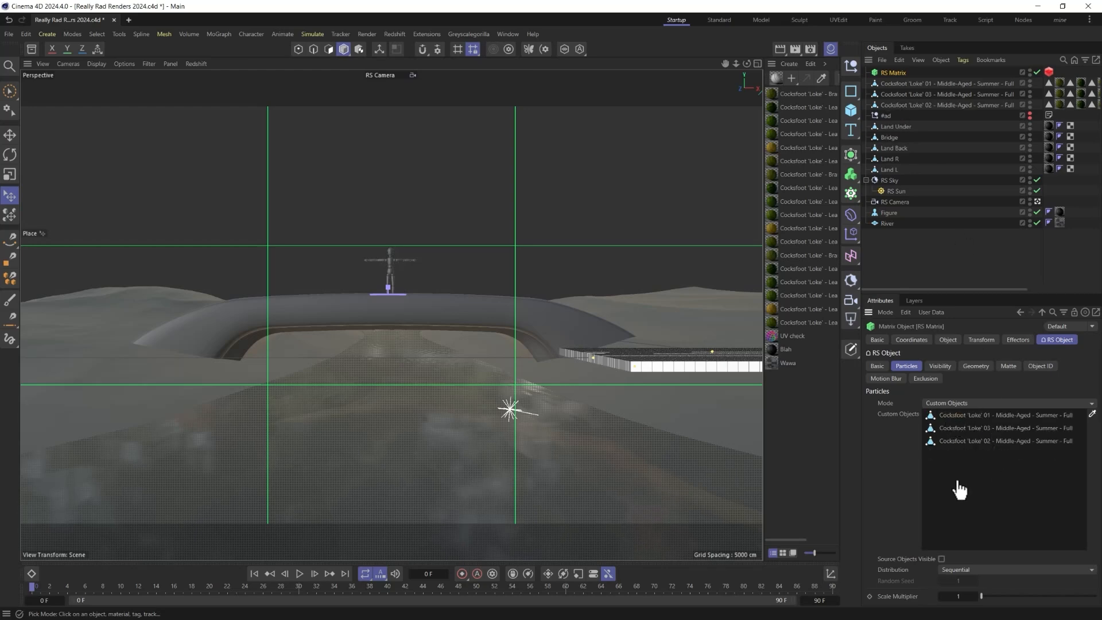
left_click(988, 571)
left_click(972, 591)
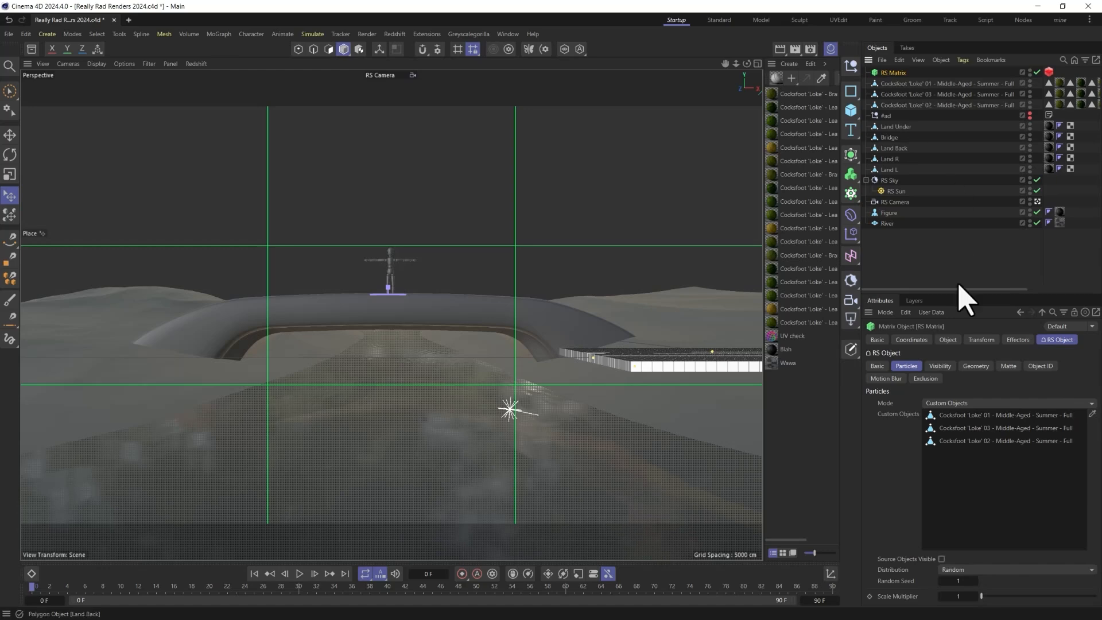
- Switch the RS Matrix to Object mode, scatter it over the surface of Land R and set the count to 20000
left_click(947, 339)
left_click(935, 366)
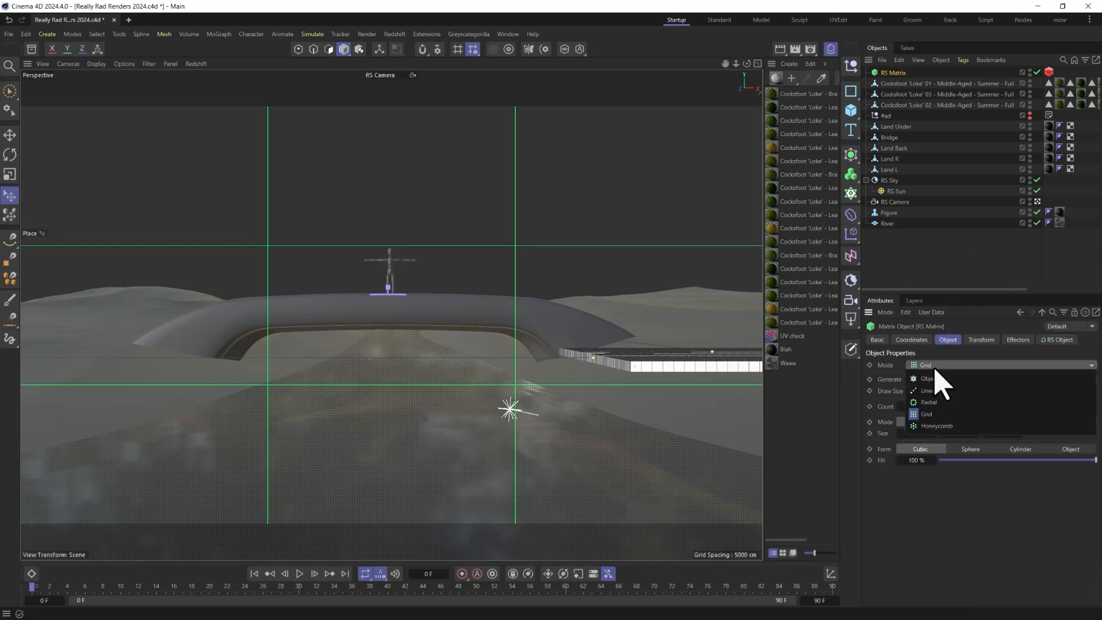
left_click(934, 378)
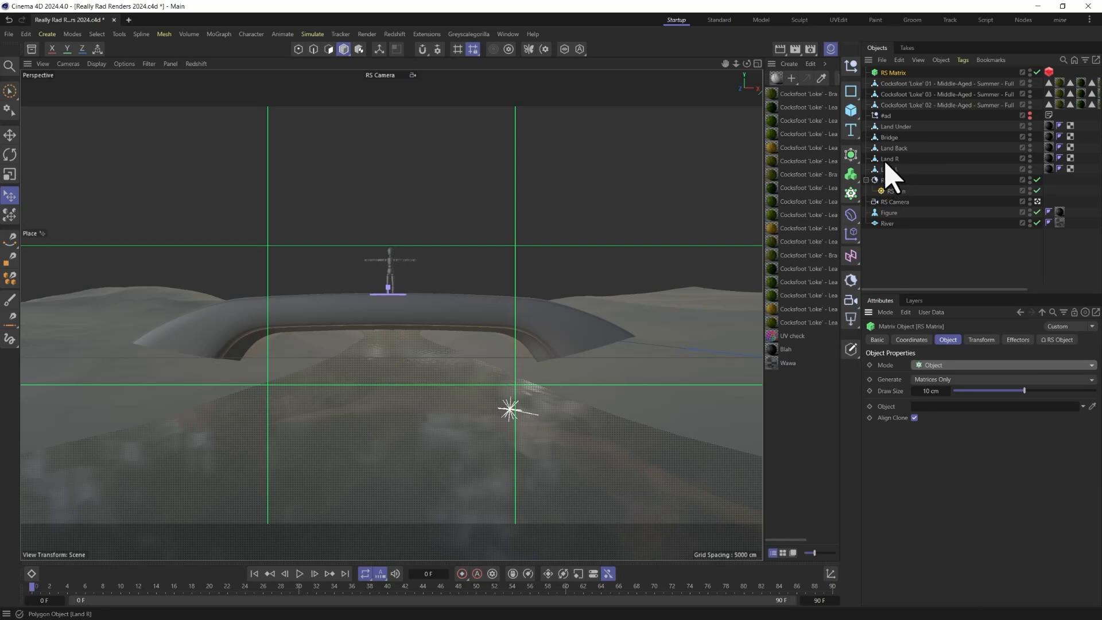
left_click_drag(888, 170, 930, 407)
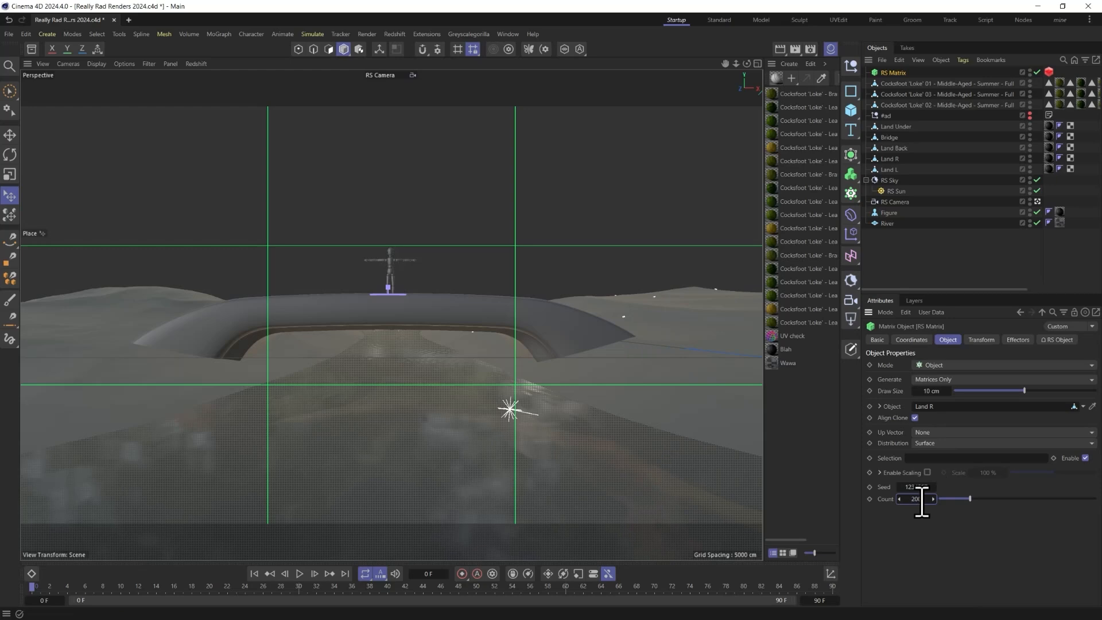
type("0")
key("Return")
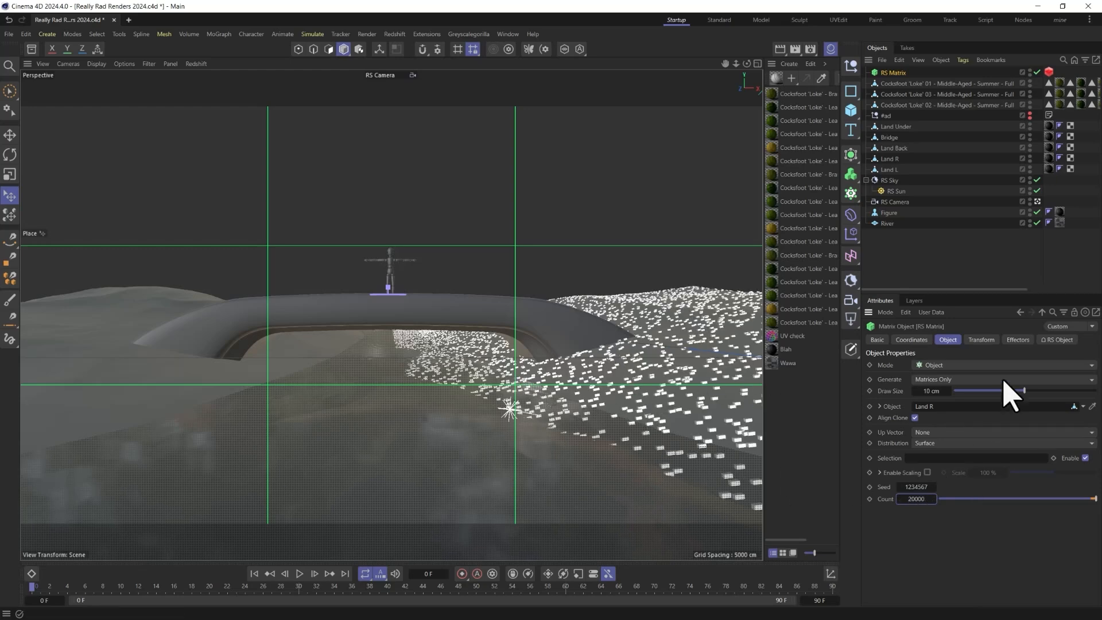
- Set the RS Matrix's transform rotation R.P to -90°
left_click(981, 340)
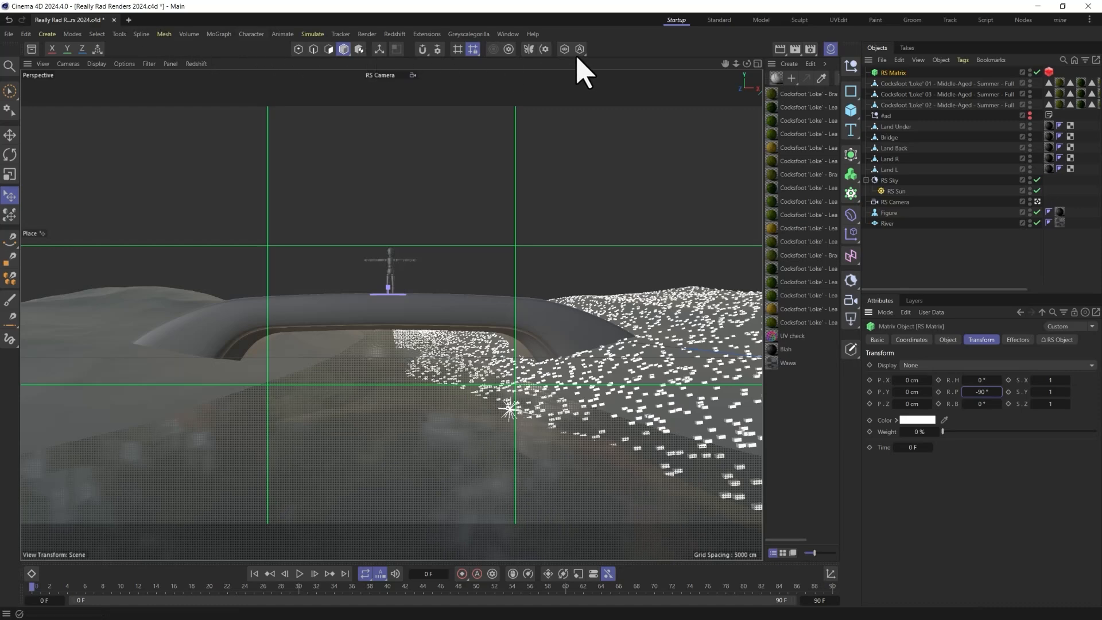
- Add a MoGraph Random effector to the RS Matrix
left_click(220, 34)
mouse_move(230, 54)
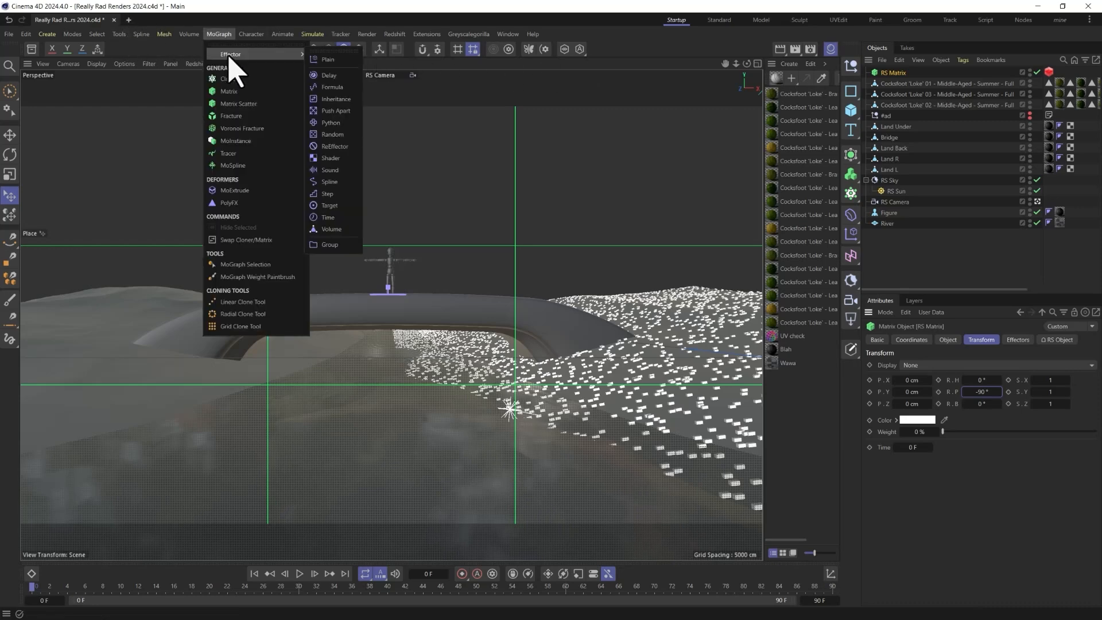
left_click(332, 136)
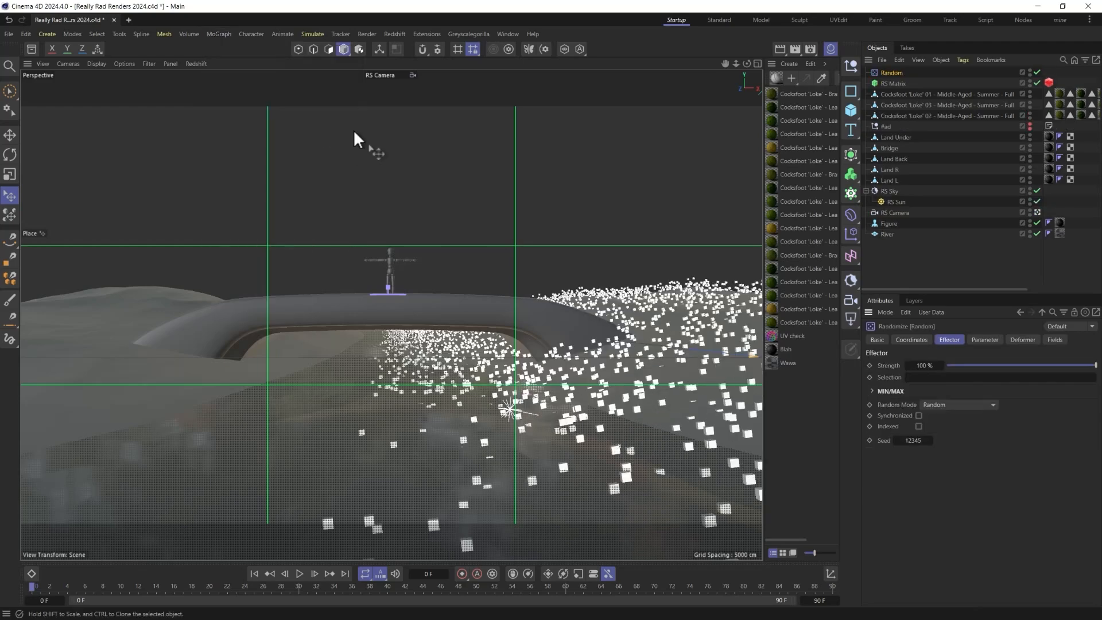
- Set the Random effector's position variation to 10 cm in X, 0 cm in Y and 10 cm in Z
left_click(984, 340)
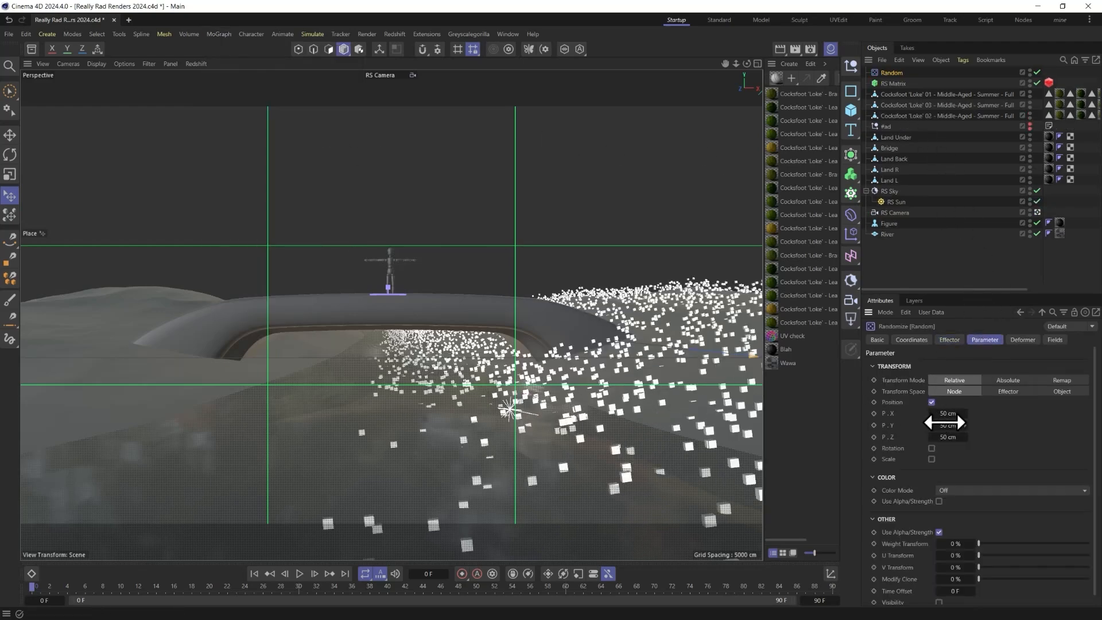
mouse_move(944, 423)
left_mouse_down()
mouse_move(919, 414)
mouse_move(937, 412)
left_mouse_up()
type("10")
key("Return")
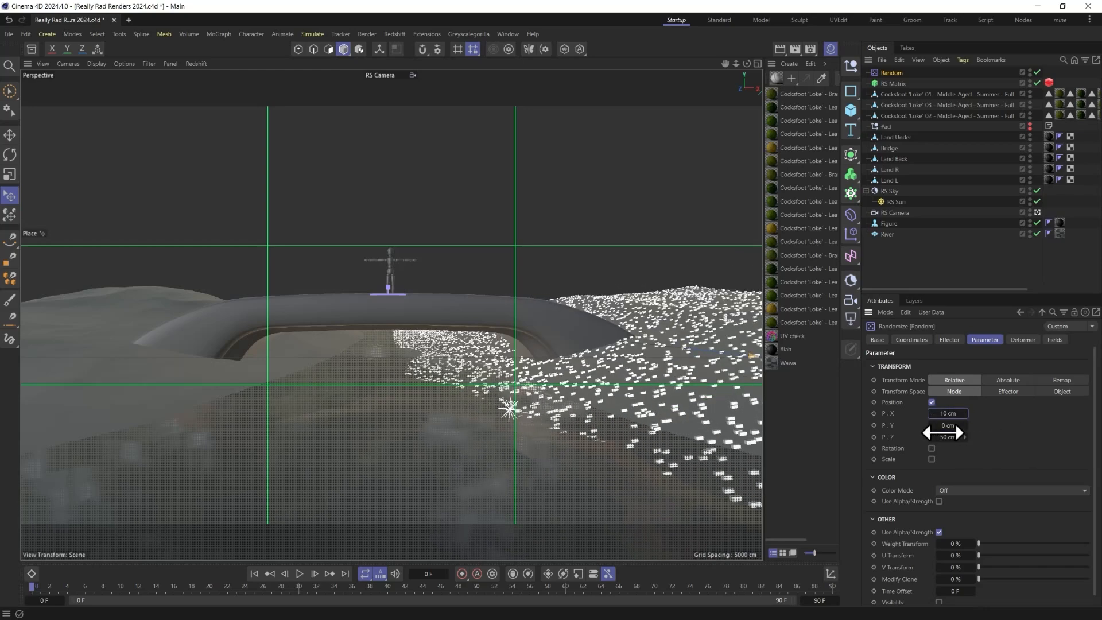
left_click(948, 437)
type("10")
key("Return")
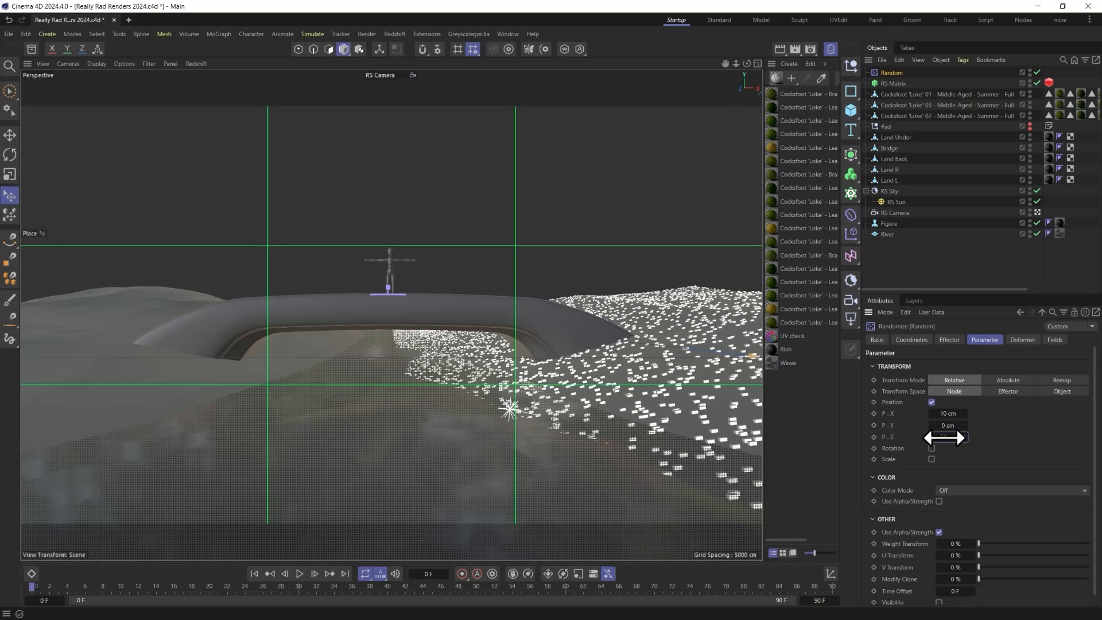
- Enable the Random effector's rotation and set R.H to about 1248°, R.P to 5° and R.B to 5°
left_click(932, 447)
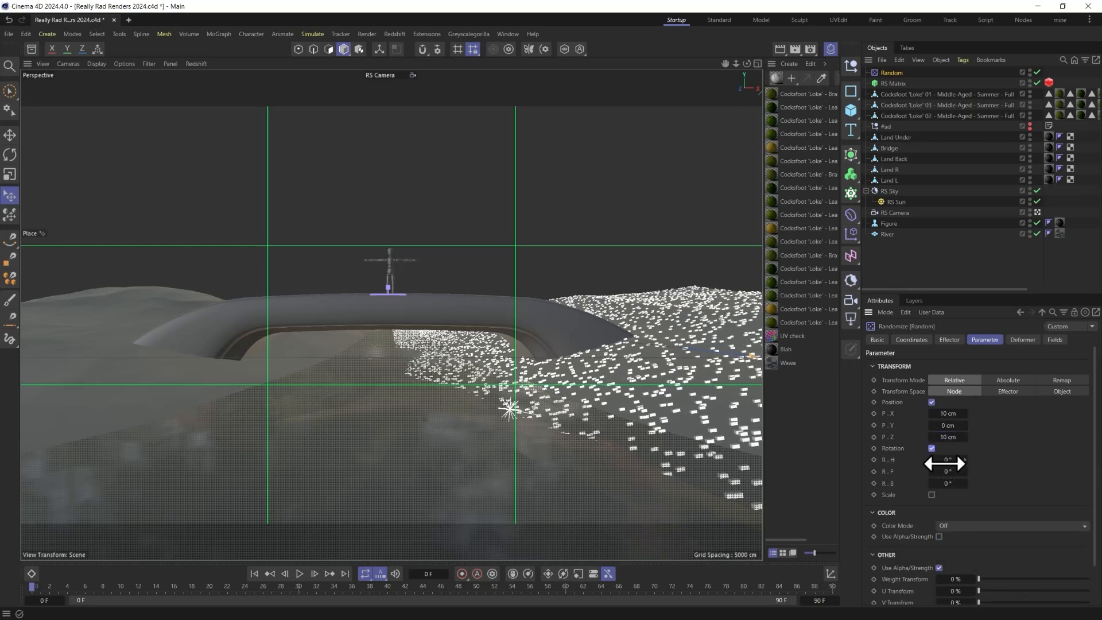
left_click_drag(956, 460, 925, 462)
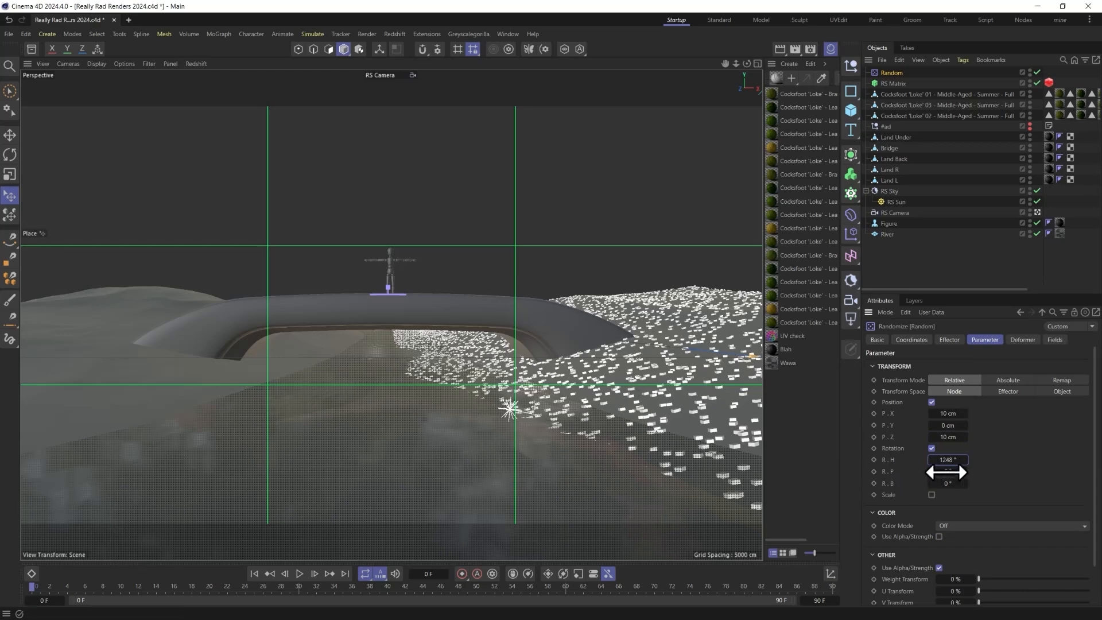
left_click_drag(947, 471, 993, 471)
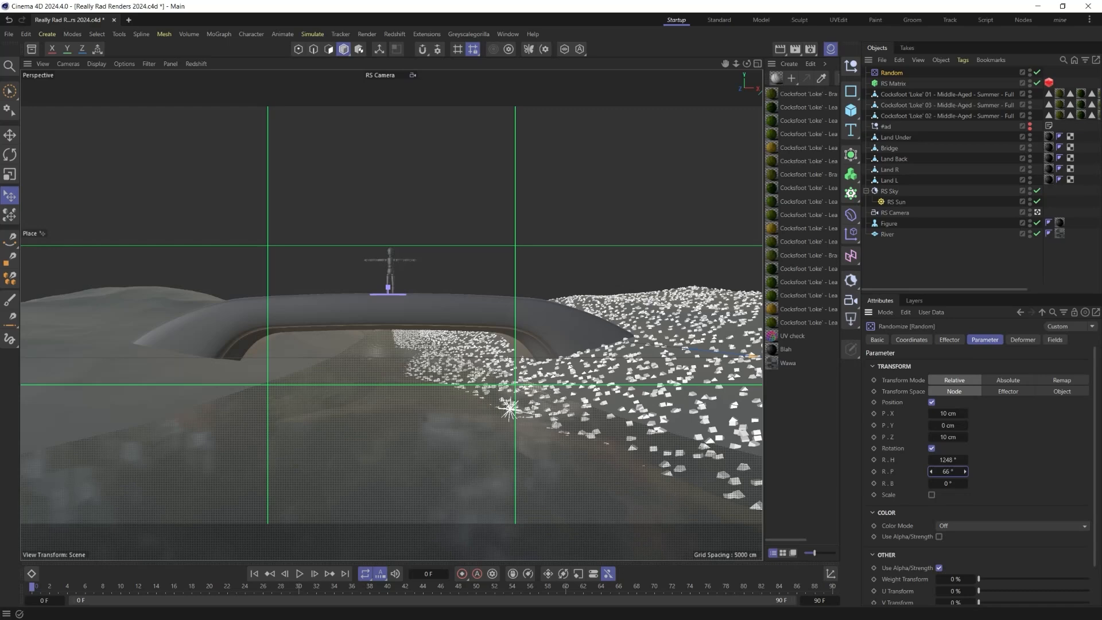
double_click(946, 473)
type("5")
key("Tab")
type("5")
key("Return")
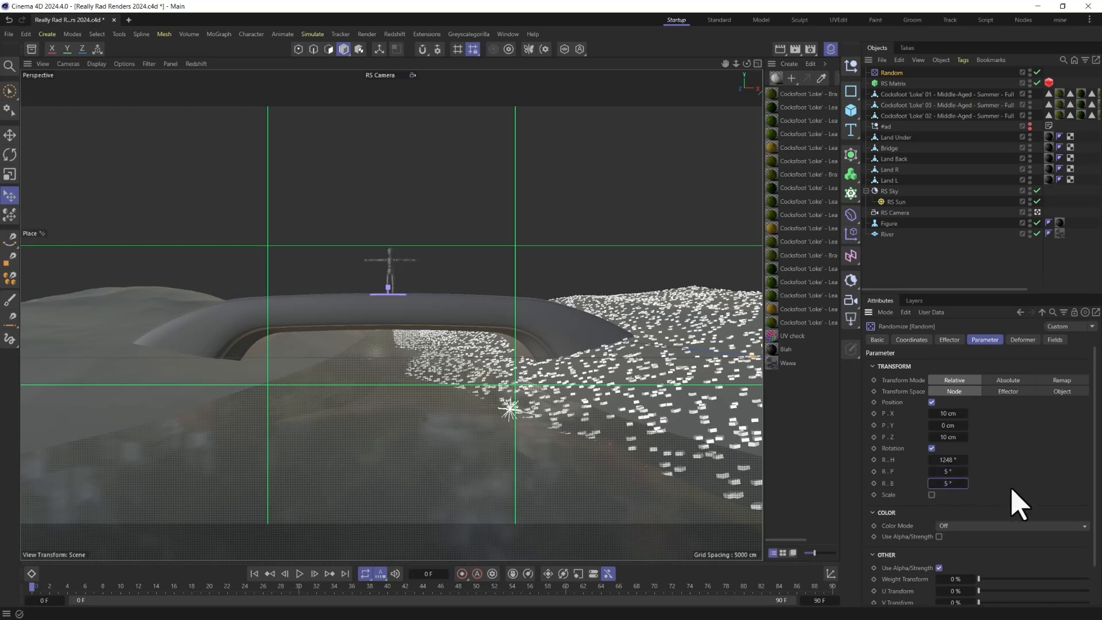
- Enable non-uniform scale on the Random effector and set S.X to 0.1, S.Y to 0.2 and S.Z to 0.1
left_click(931, 495)
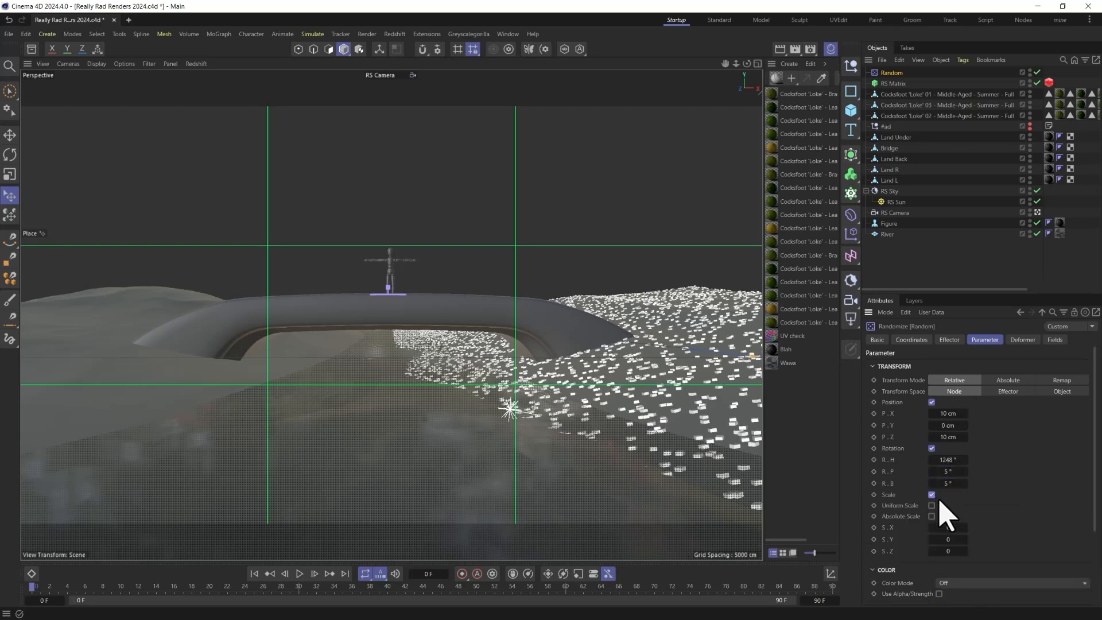
left_click(931, 505)
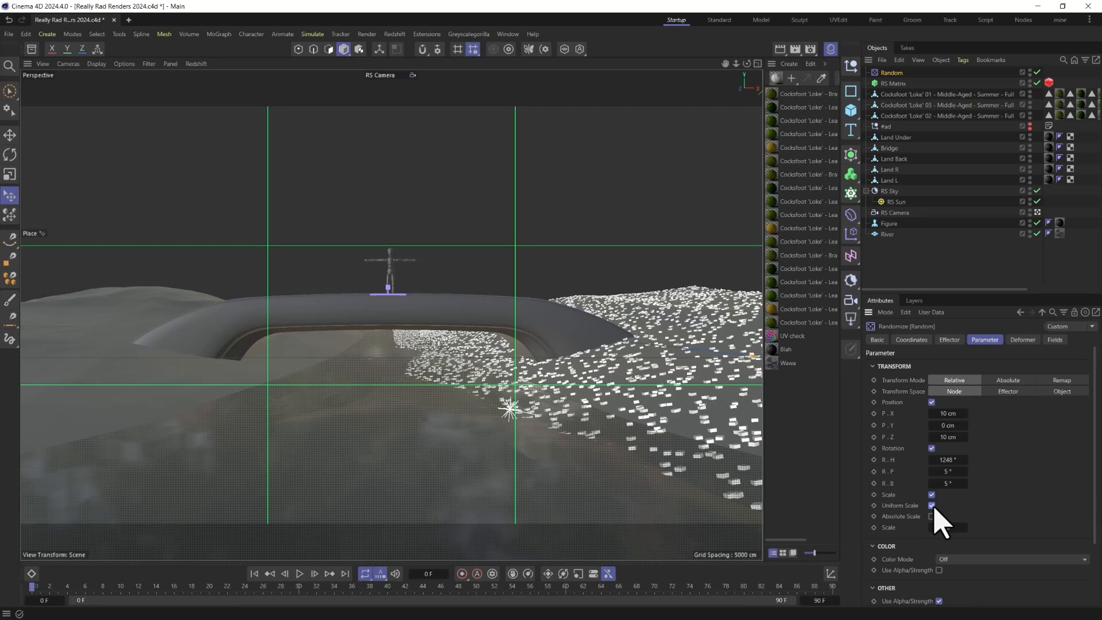
left_click(932, 506)
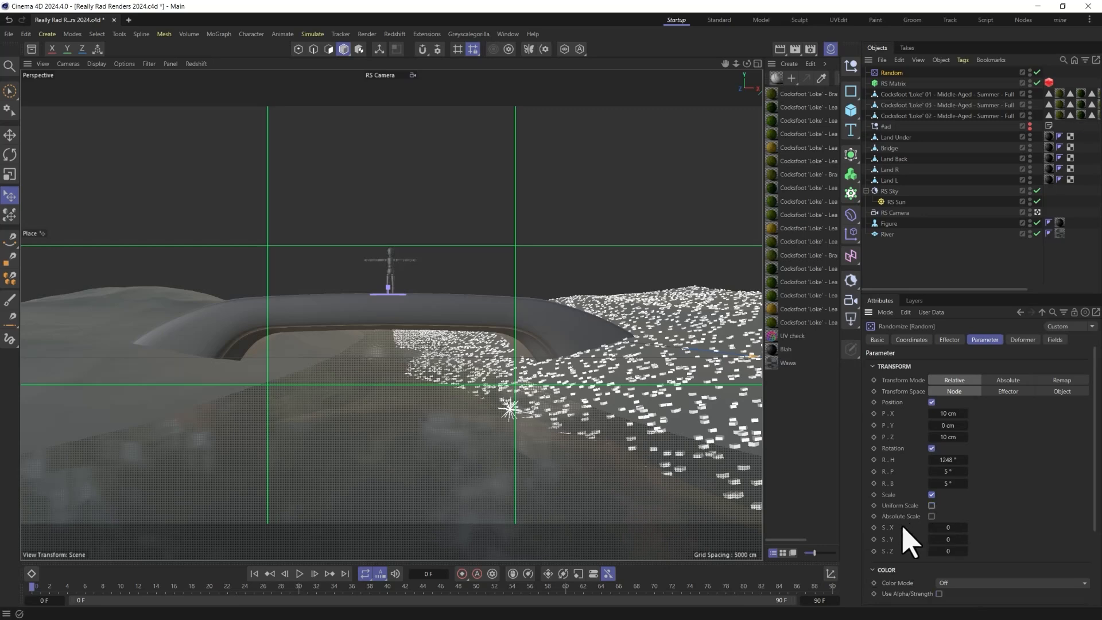
double_click(944, 527)
type("0.1")
double_click(947, 550)
type("0.1")
left_click_drag(951, 540, 959, 541)
type("0.2")
key("Return")
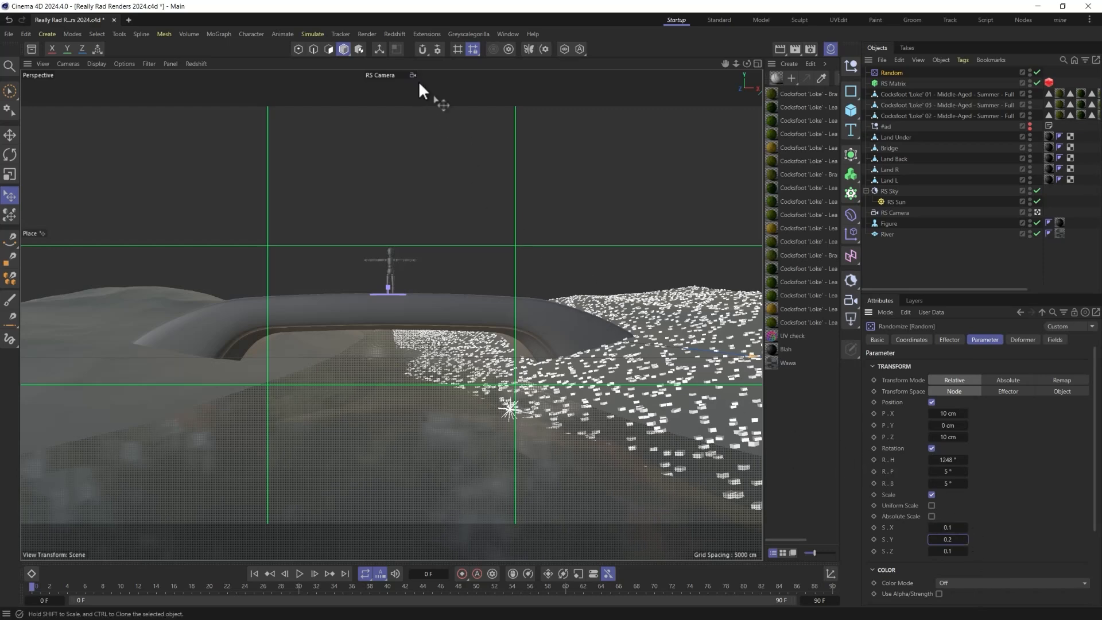
- Select the RS Matrix, start a live render in the Redshift RenderView and widen its window to show the whole image
left_click(889, 84)
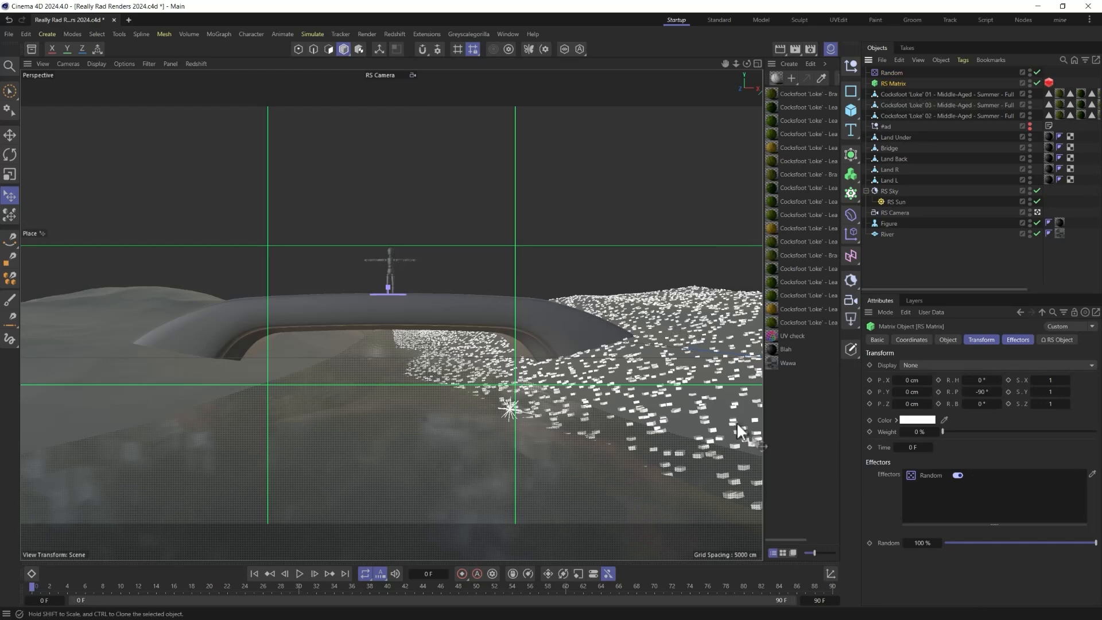
left_click(422, 49)
left_click(421, 136)
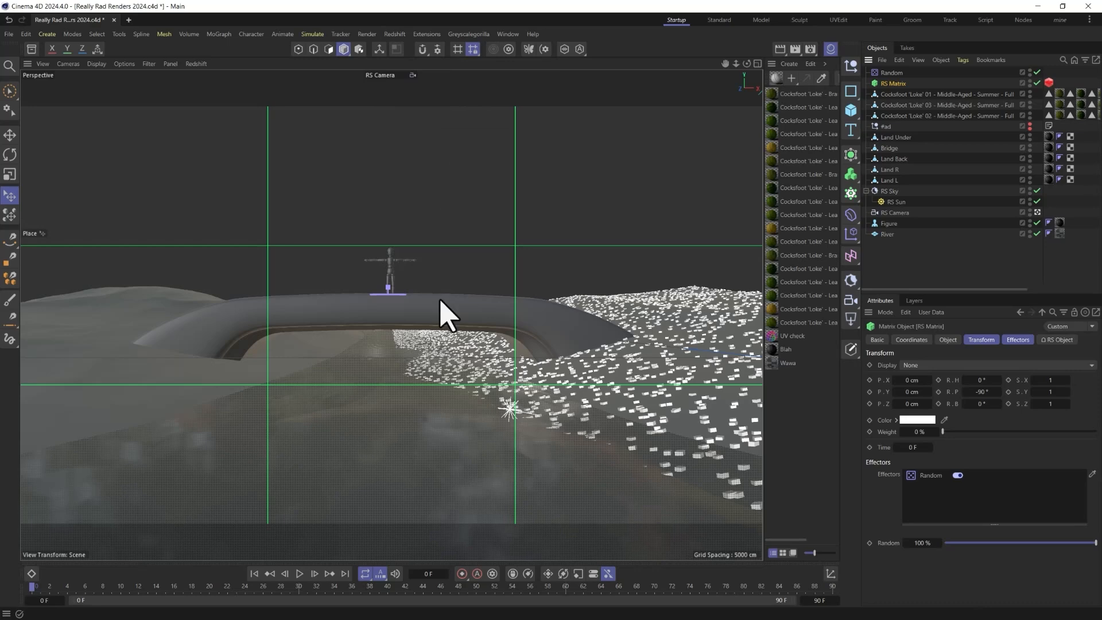
key("alt+r")
left_click_drag(463, 91, 290, 64)
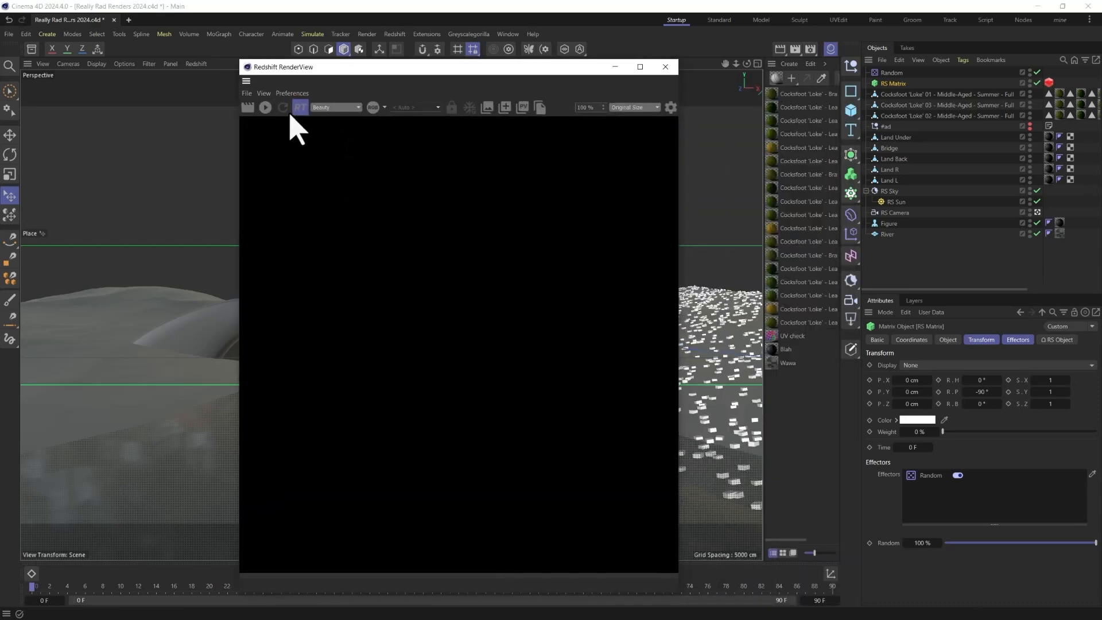
left_click(265, 108)
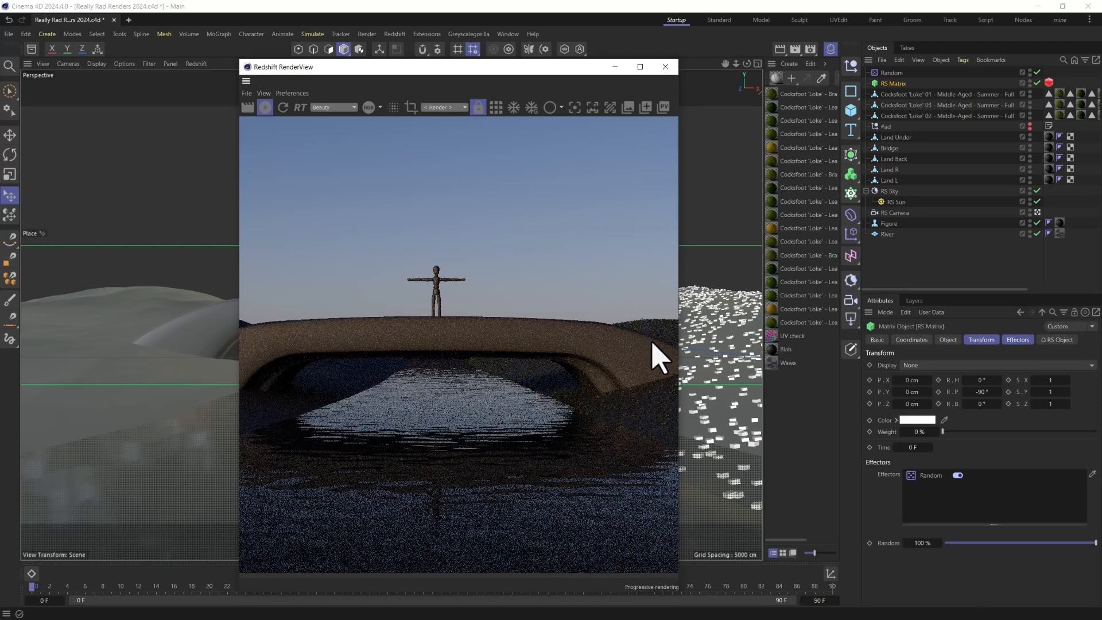
left_click_drag(237, 315, 61, 318)
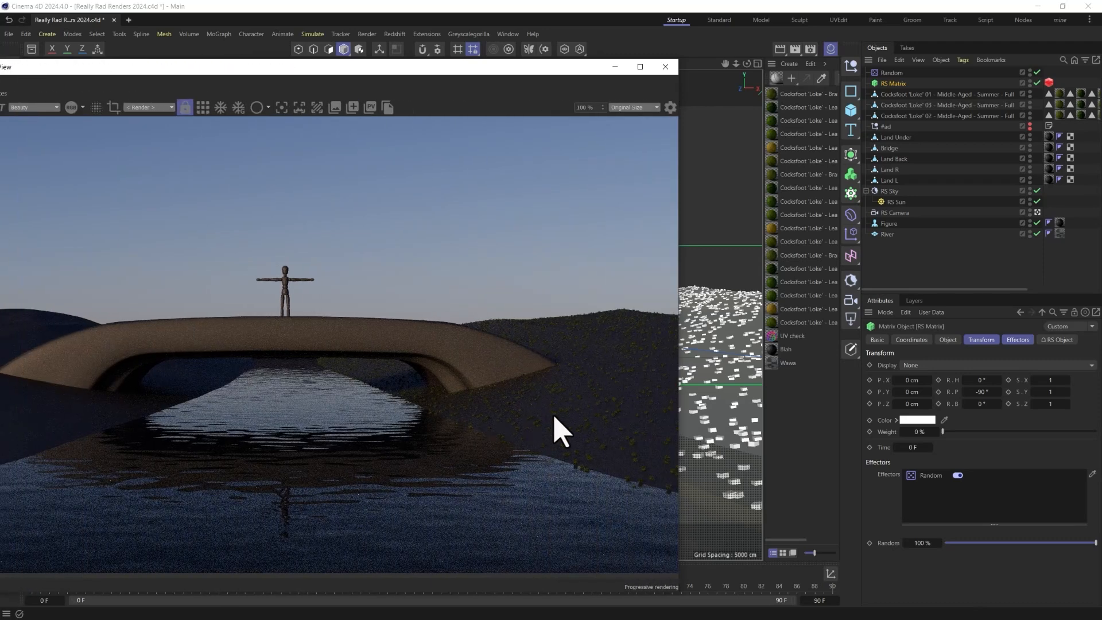
- Enlarge the scattered grass through the RS Matrix's Redshift particle settings, trying a scale multiplier of 2 and settling on 3
scroll(566, 432, "up", 6)
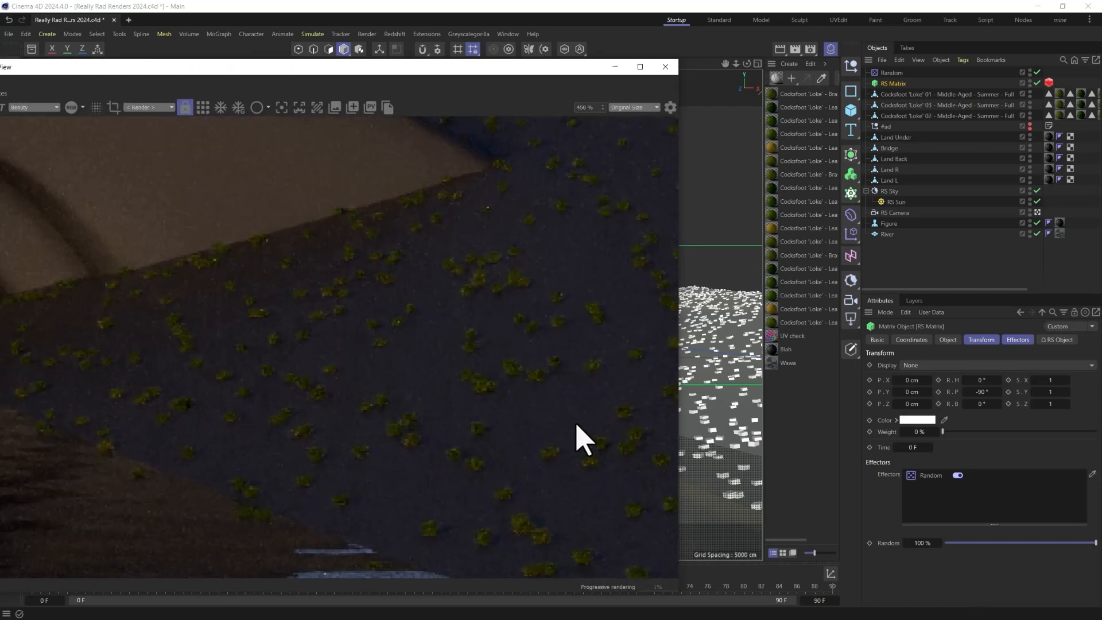
scroll(576, 426, "down", 3)
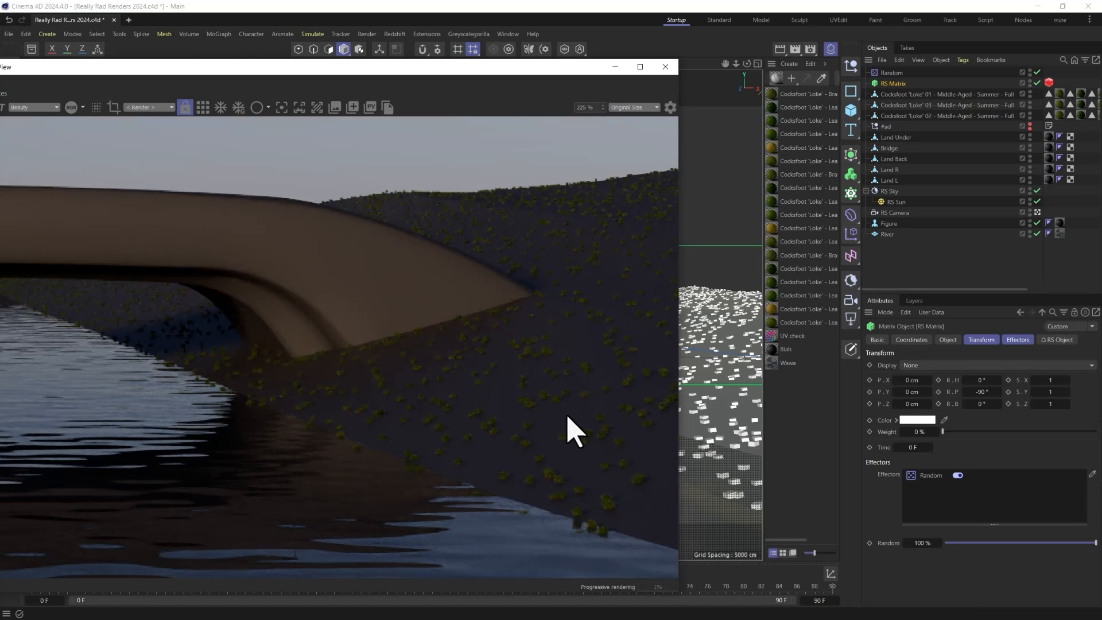
scroll(592, 431, "up", 3)
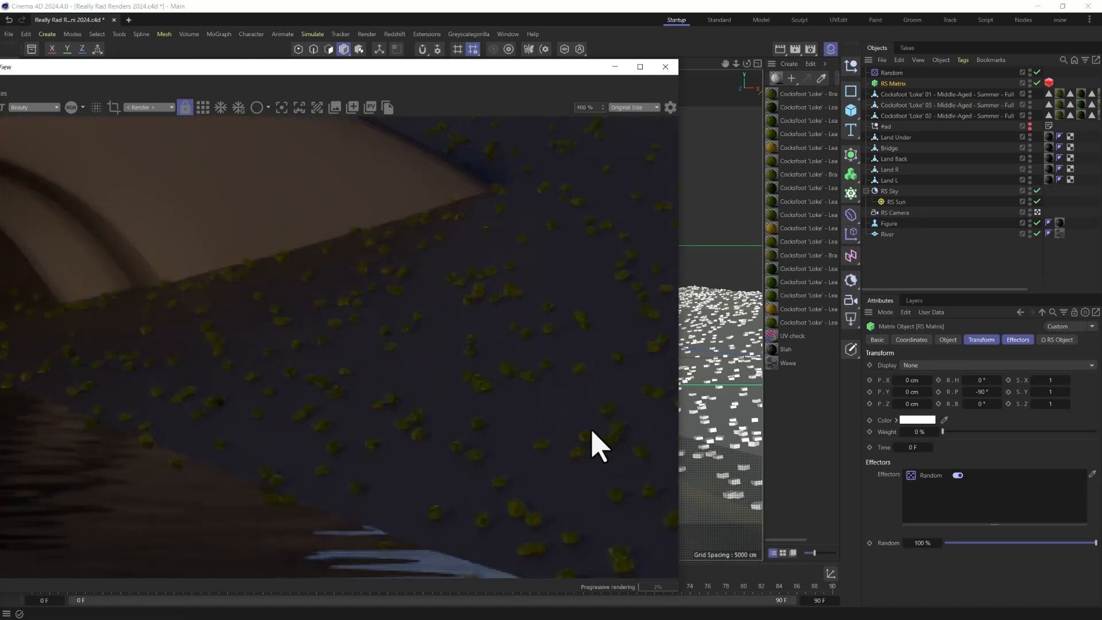
scroll(591, 432, "down", 3)
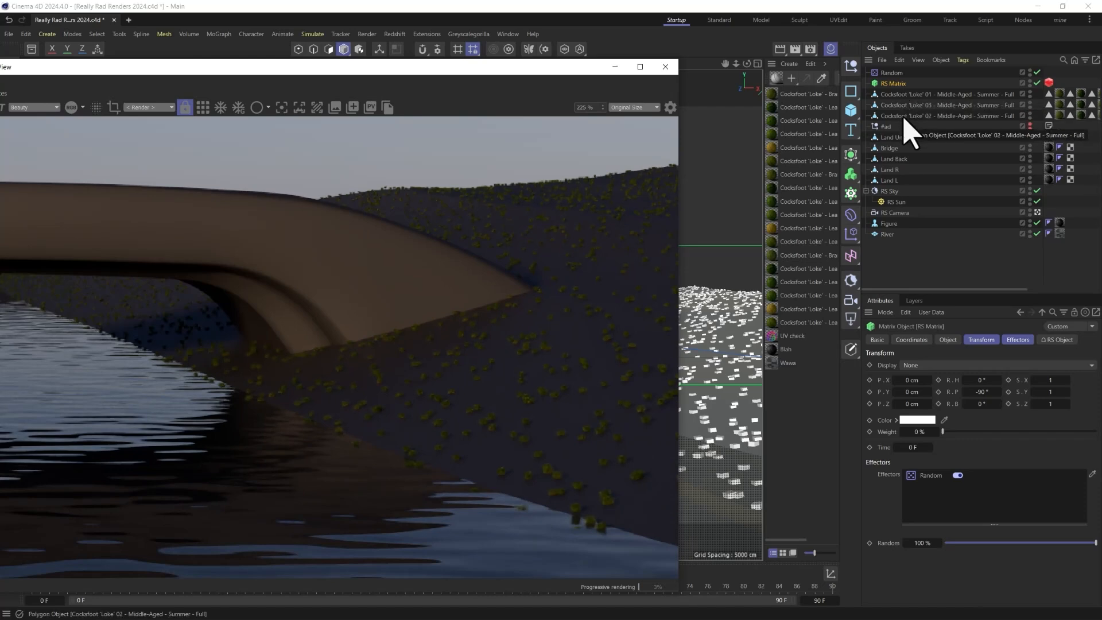
left_click(885, 83)
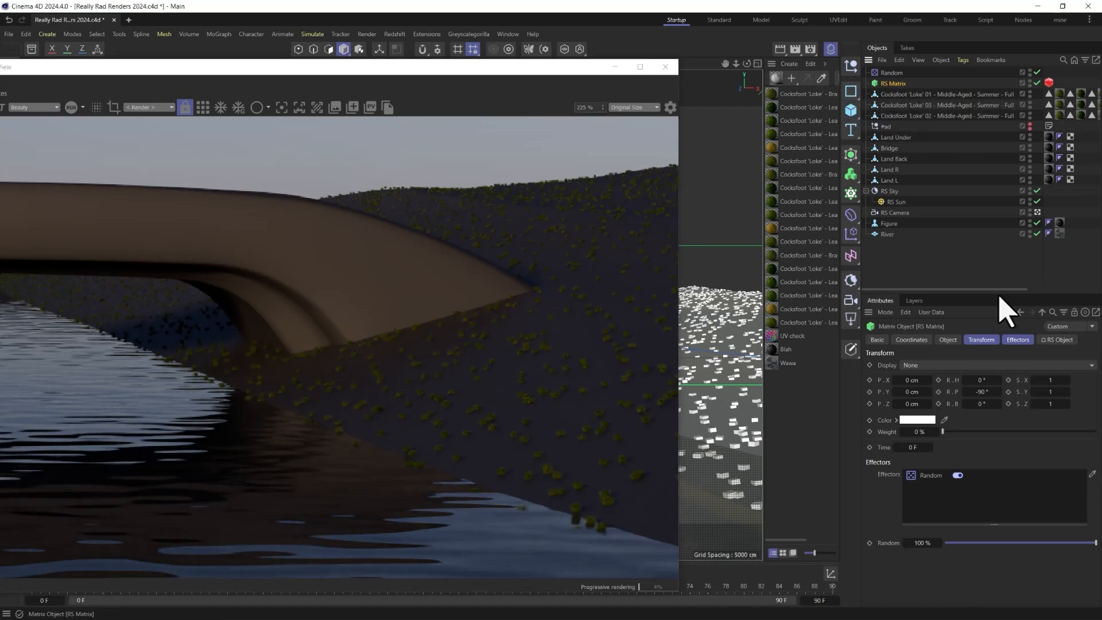
left_click(1057, 340)
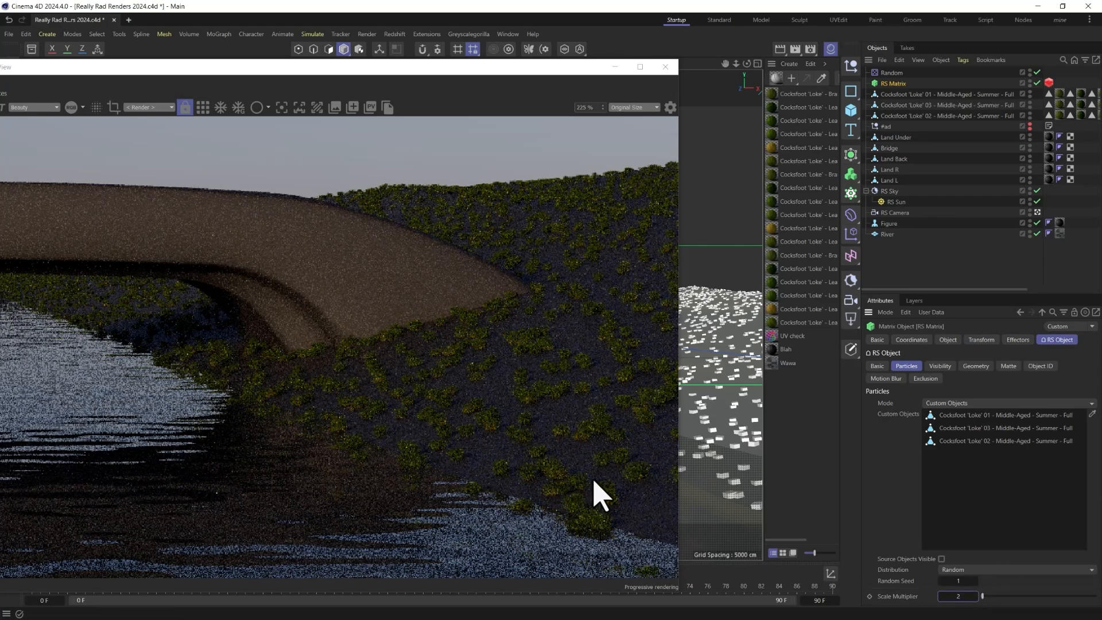
scroll(598, 491, "up", 4)
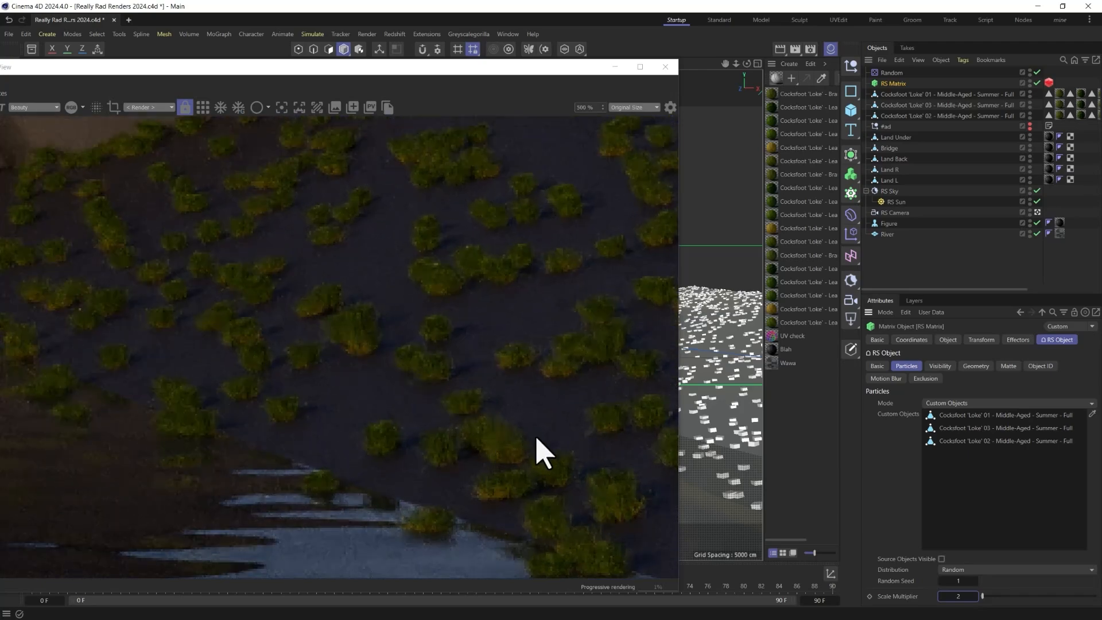
scroll(551, 456, "down", 3)
scroll(551, 456, "down", 3)
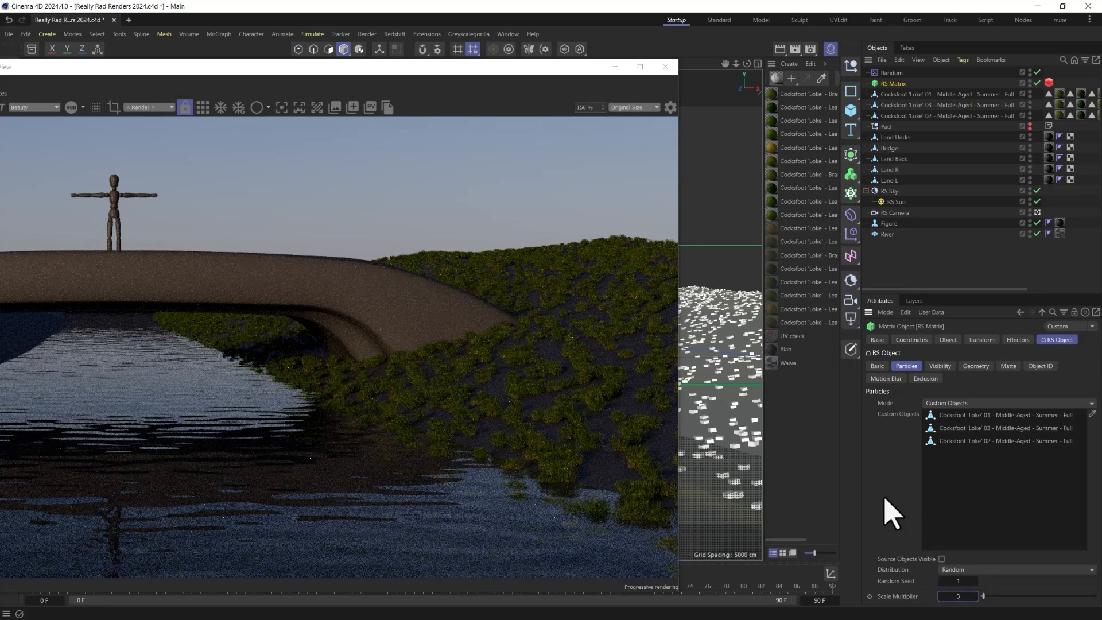
- Set the Random effector's S.Y scale variation to 1 and refresh the render
left_click(888, 73)
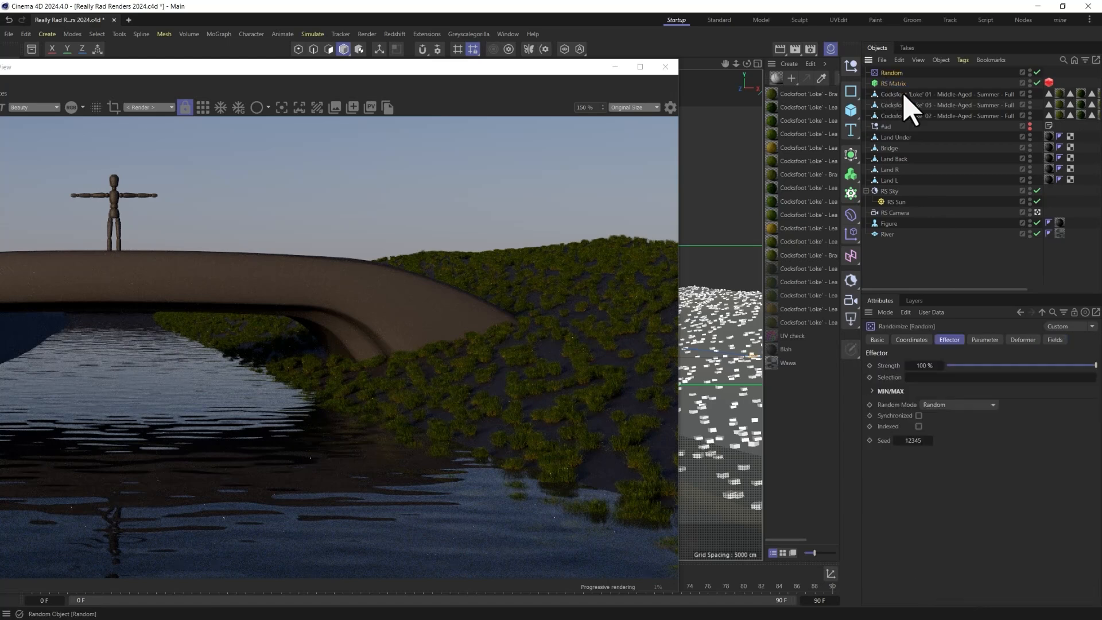
left_click(985, 340)
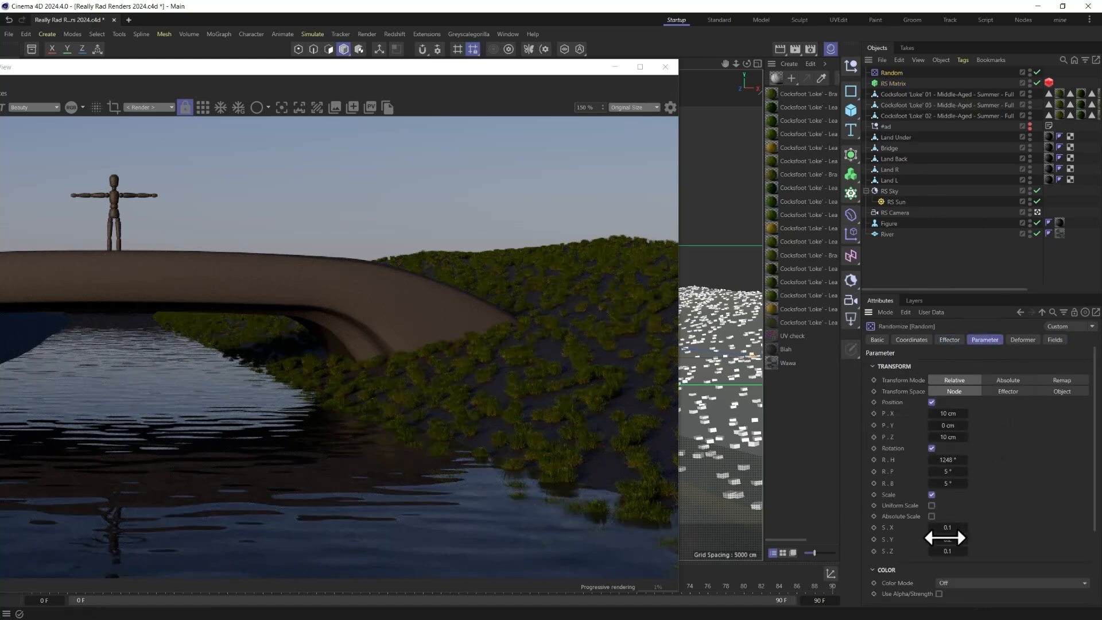
left_click_drag(948, 540, 982, 539)
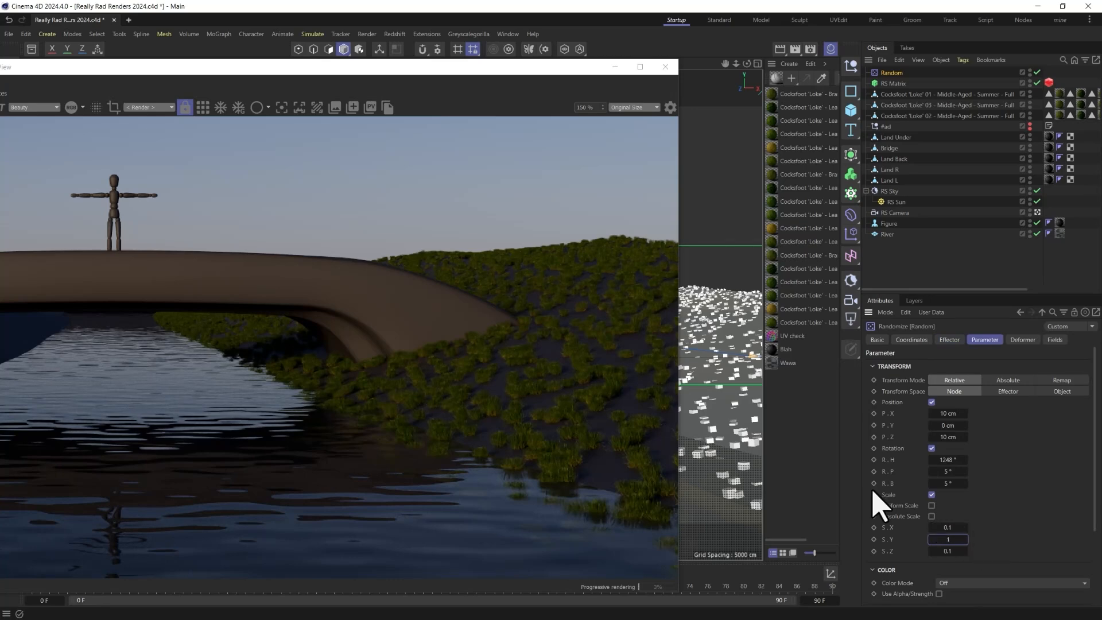
left_click_drag(93, 66, 167, 60)
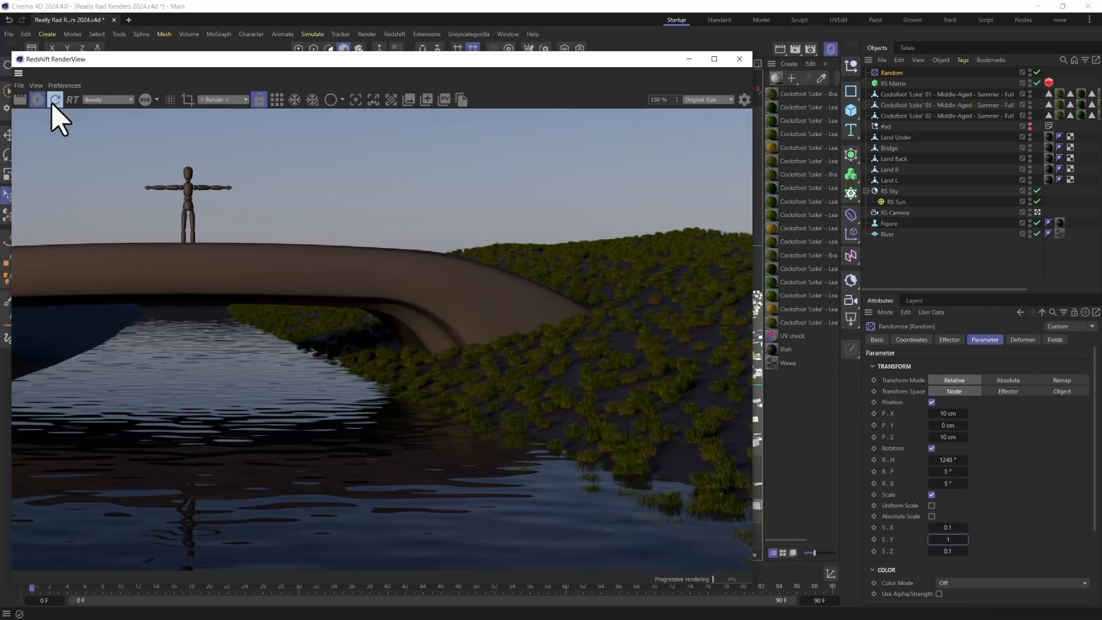
left_click(55, 100)
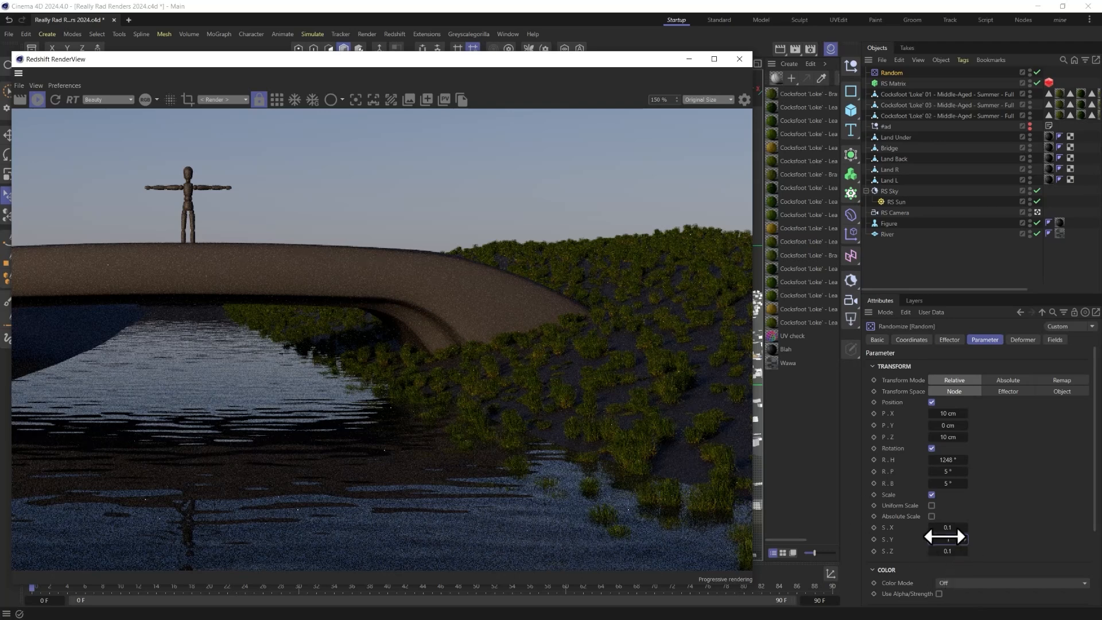
- Raise the Random effector's S.Y scale variation to 2
type("1")
left_click(948, 538)
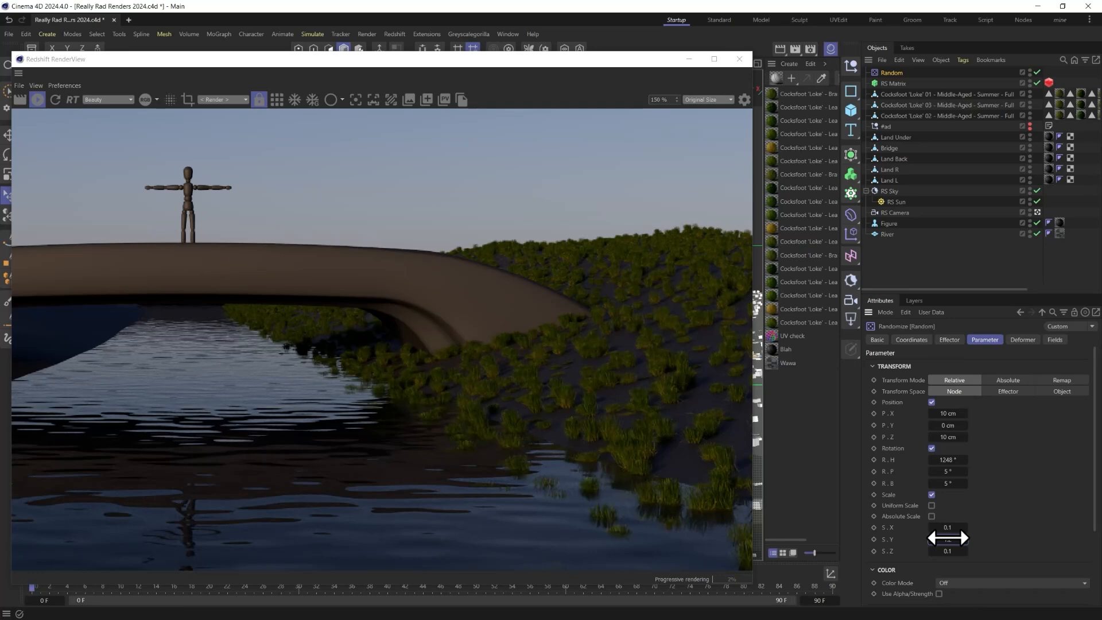
double_click(945, 539)
type("2")
key("Return")
- Increase the RS Matrix's object count for denser grass on the land, trying 200000 and settling on 100000
left_click(895, 83)
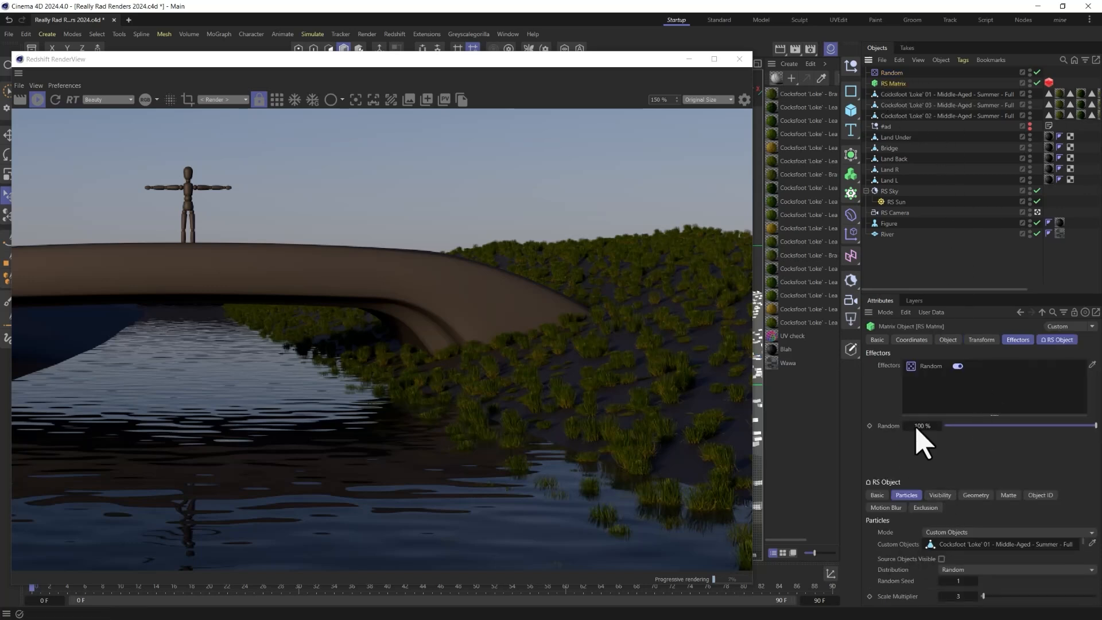
left_click(947, 340)
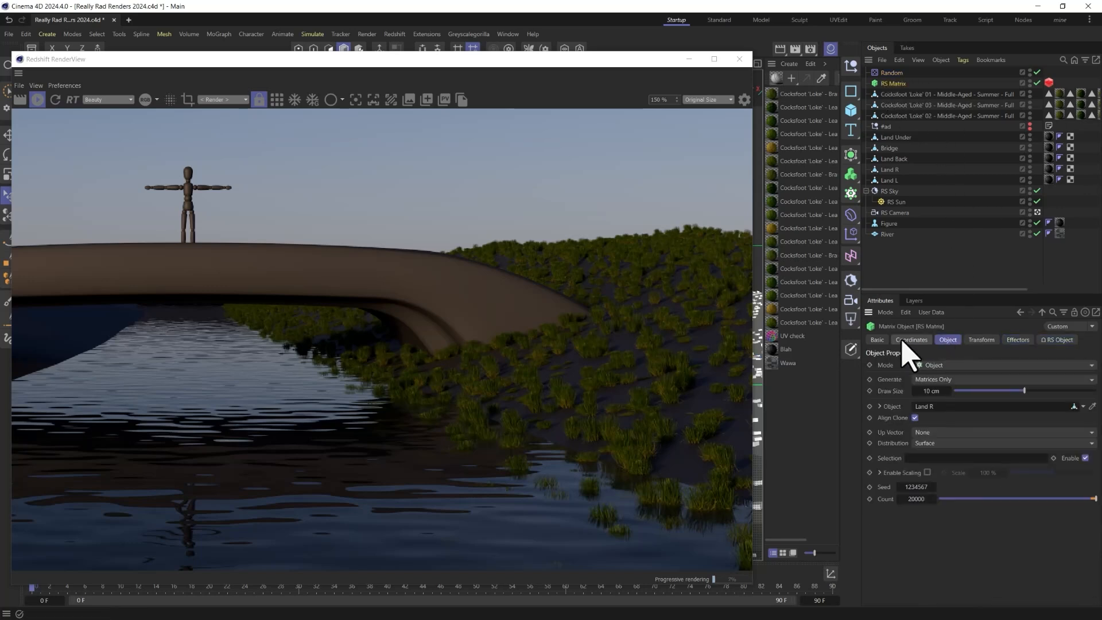
left_click(919, 498)
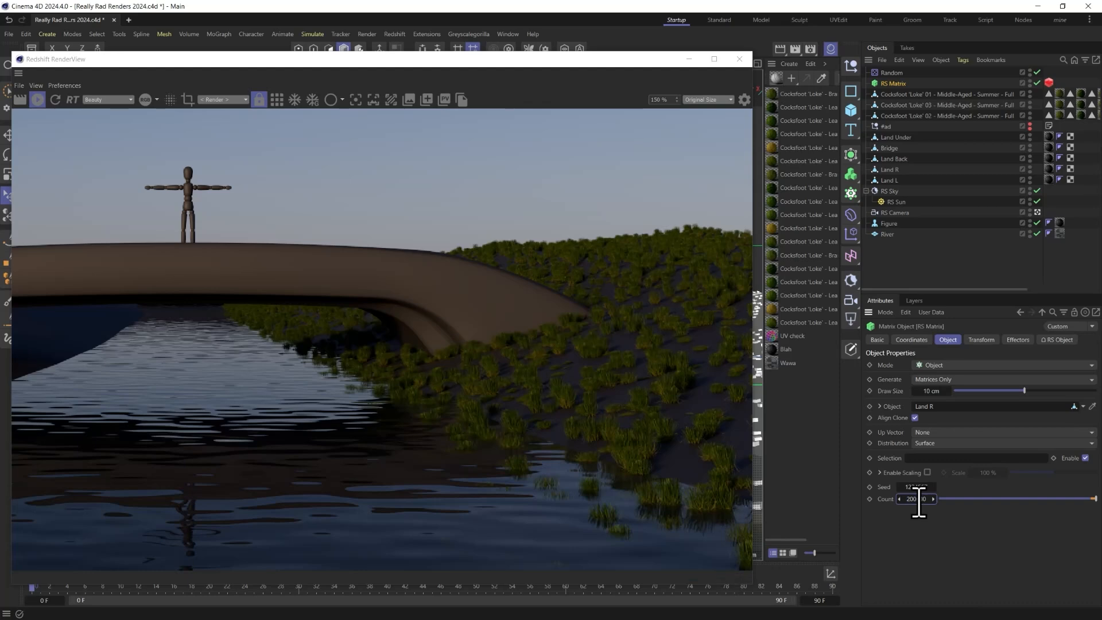
key("Return")
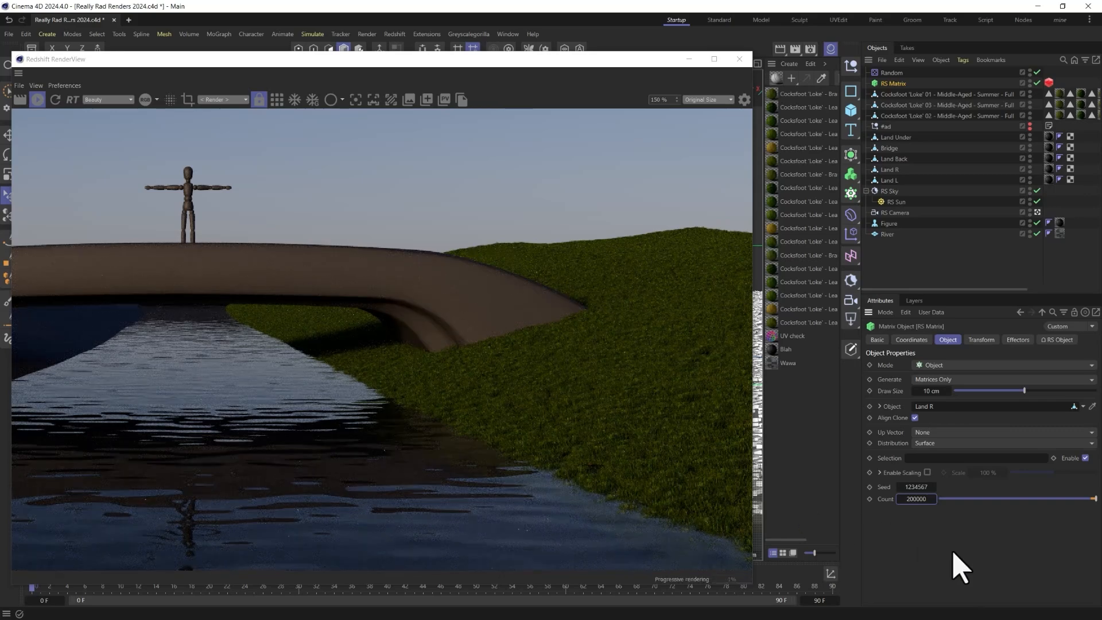
left_click(908, 498)
key("Delete")
type("1")
key("Return")
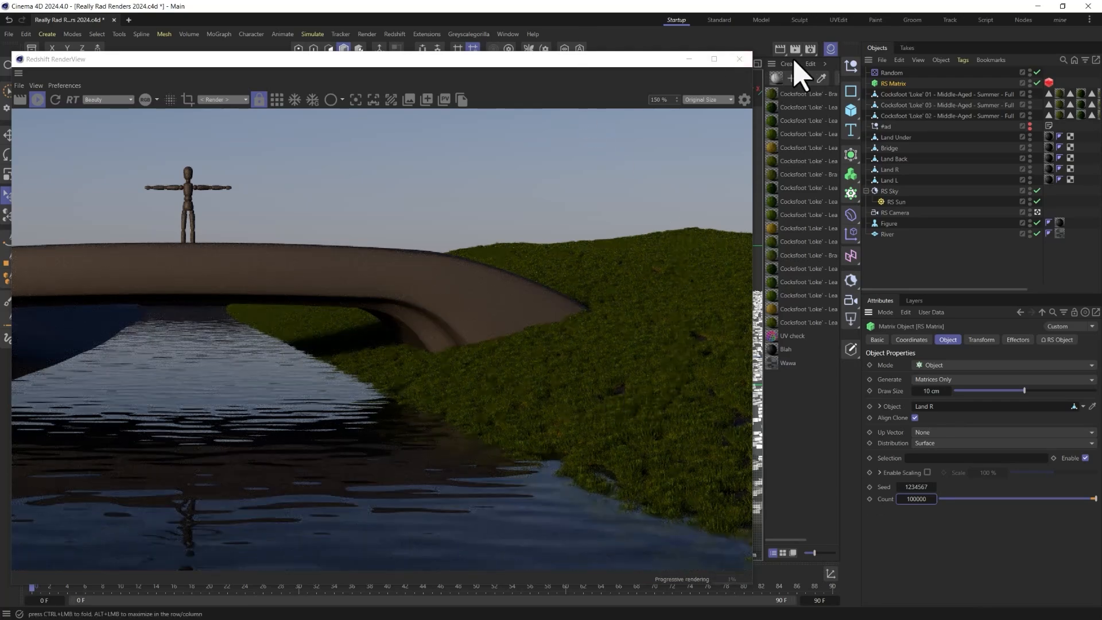
- Open the Redshift render settings and turn off Denoising
left_click(810, 48)
left_click(775, 118)
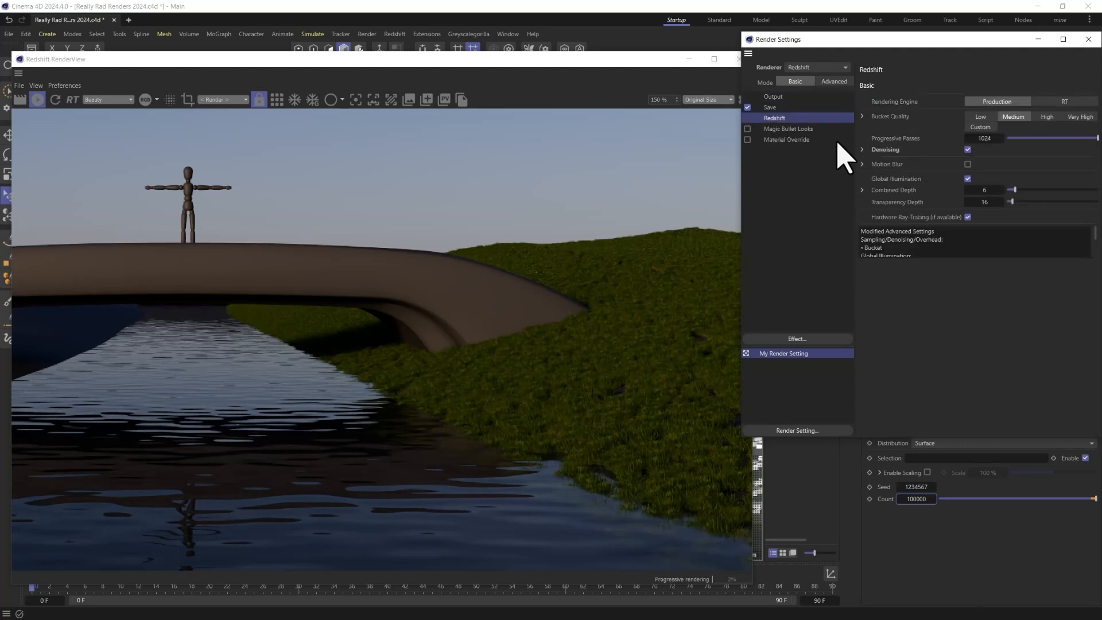
left_click(867, 150)
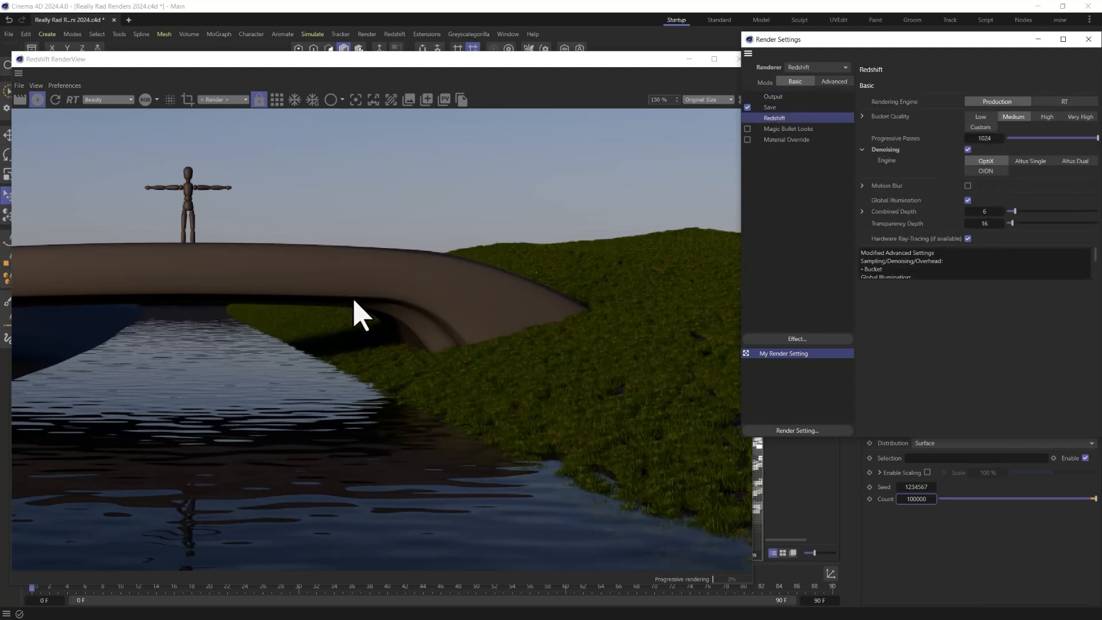
left_click(968, 149)
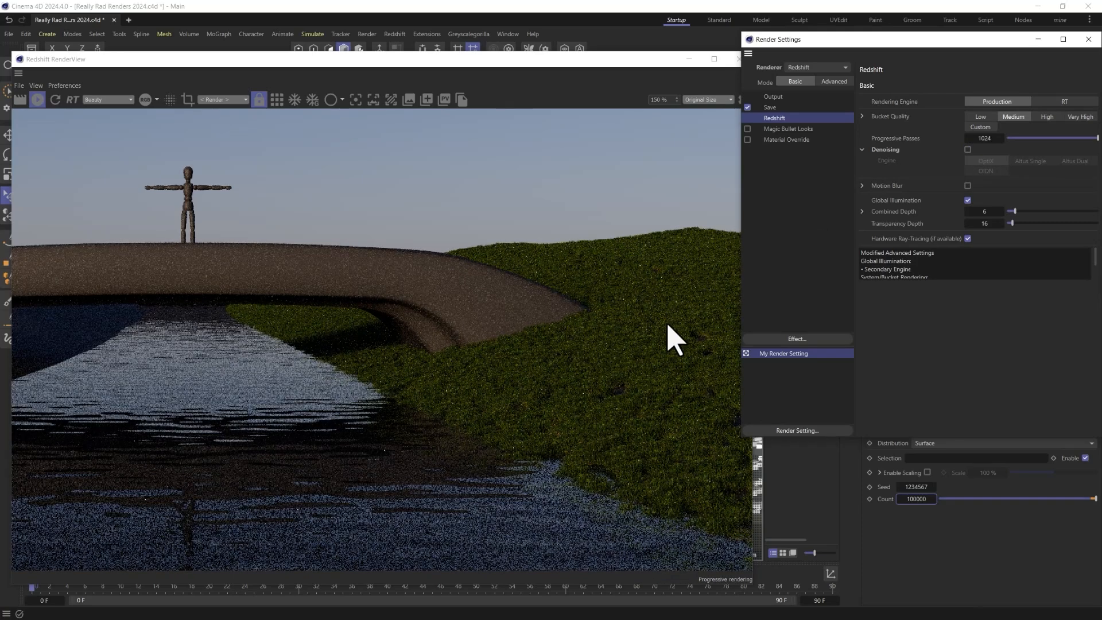
- Enable a render region in the RenderView and fit it to a small patch of grass along the waterline near the image's lower right
left_click(187, 99)
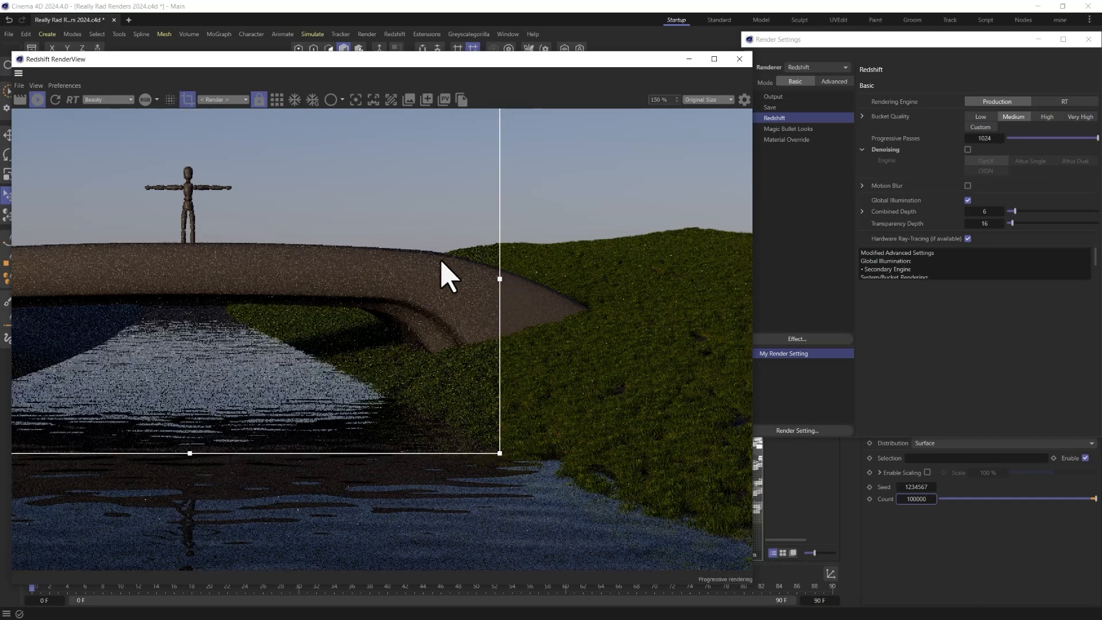
left_click_drag(427, 267, 642, 382)
left_click_drag(104, 229, 567, 336)
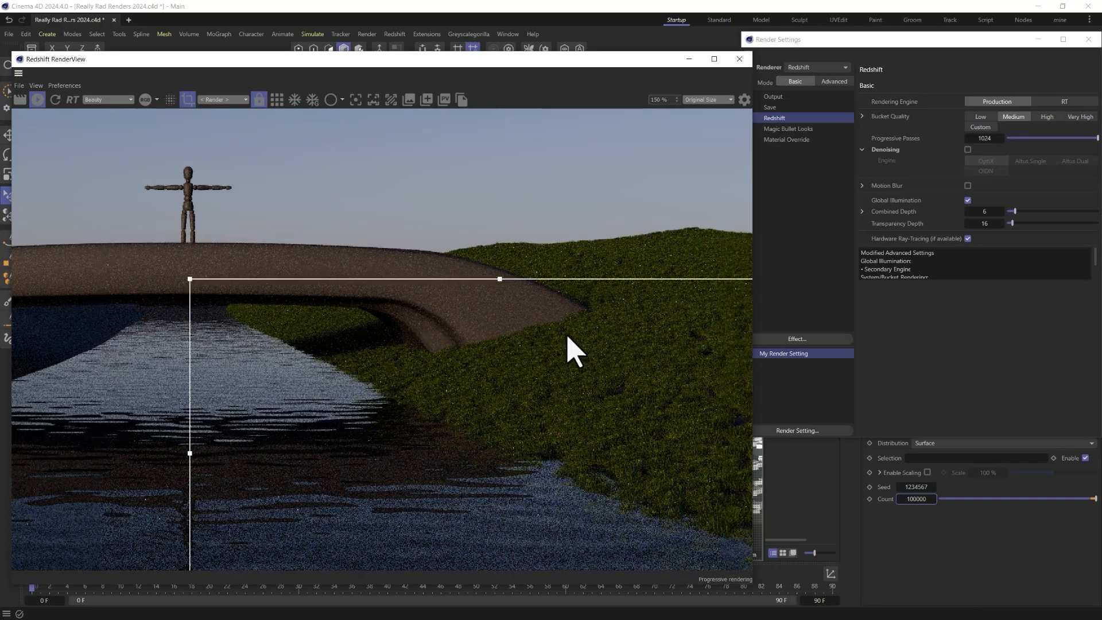
left_click_drag(403, 346, 670, 421)
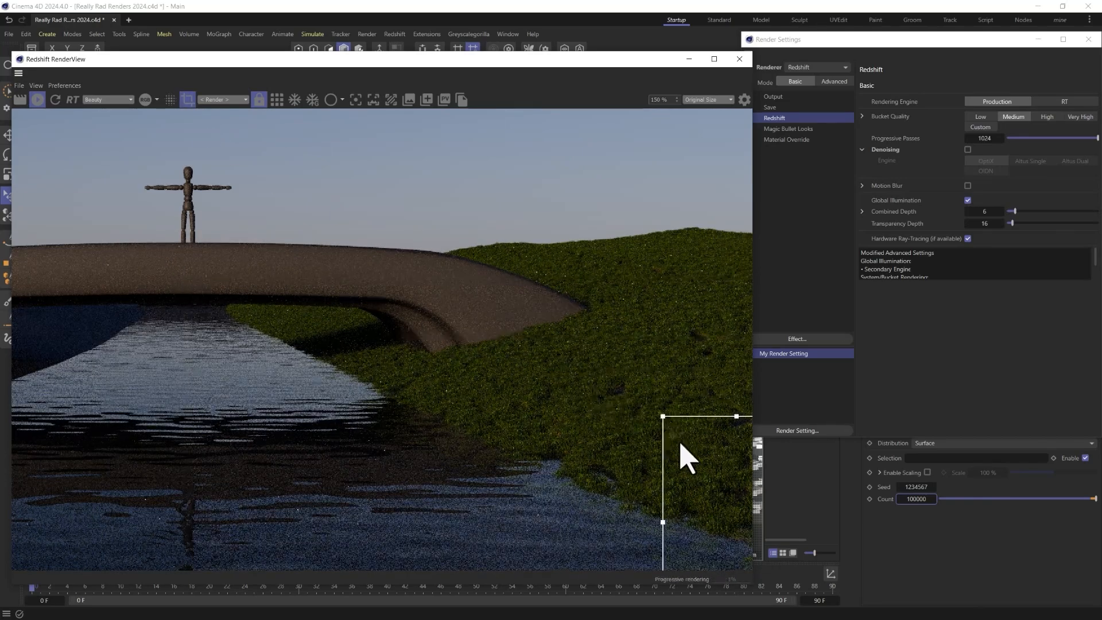
left_click_drag(689, 475, 598, 352)
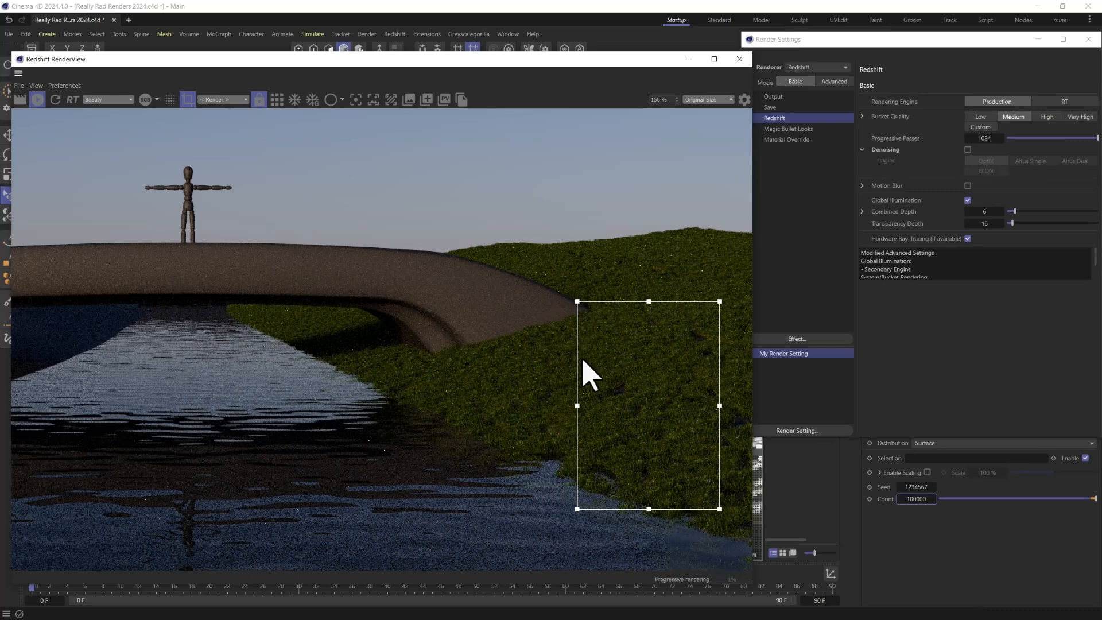
left_click_drag(578, 302, 576, 408)
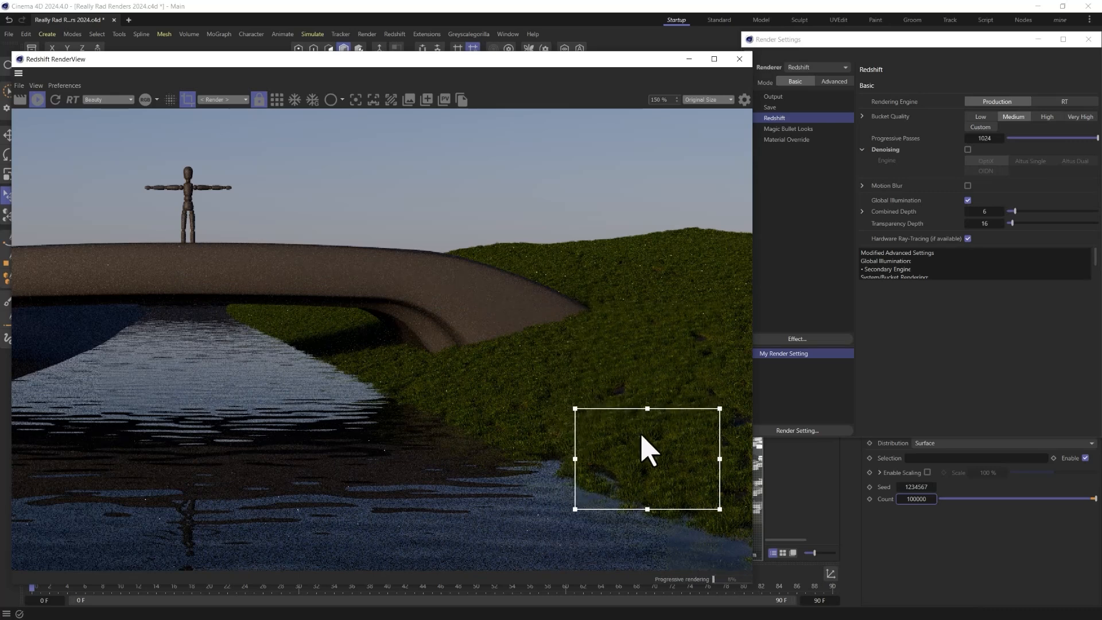
left_click_drag(641, 434, 632, 440)
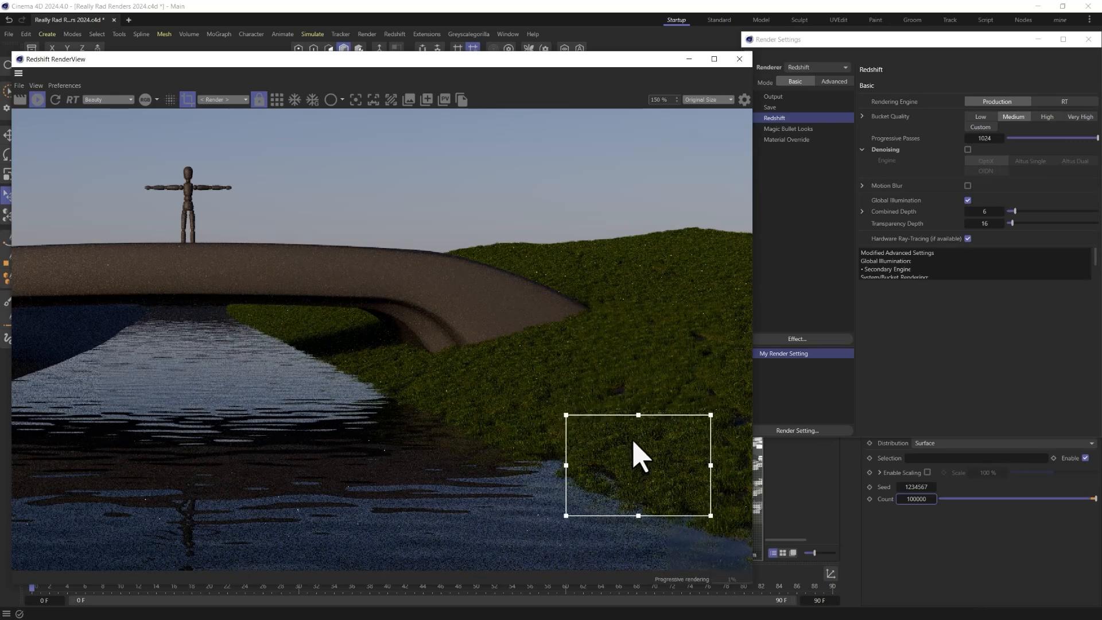
- Switch the render region to bucket rendering and inspect the grass at different magnifications
left_click(276, 100)
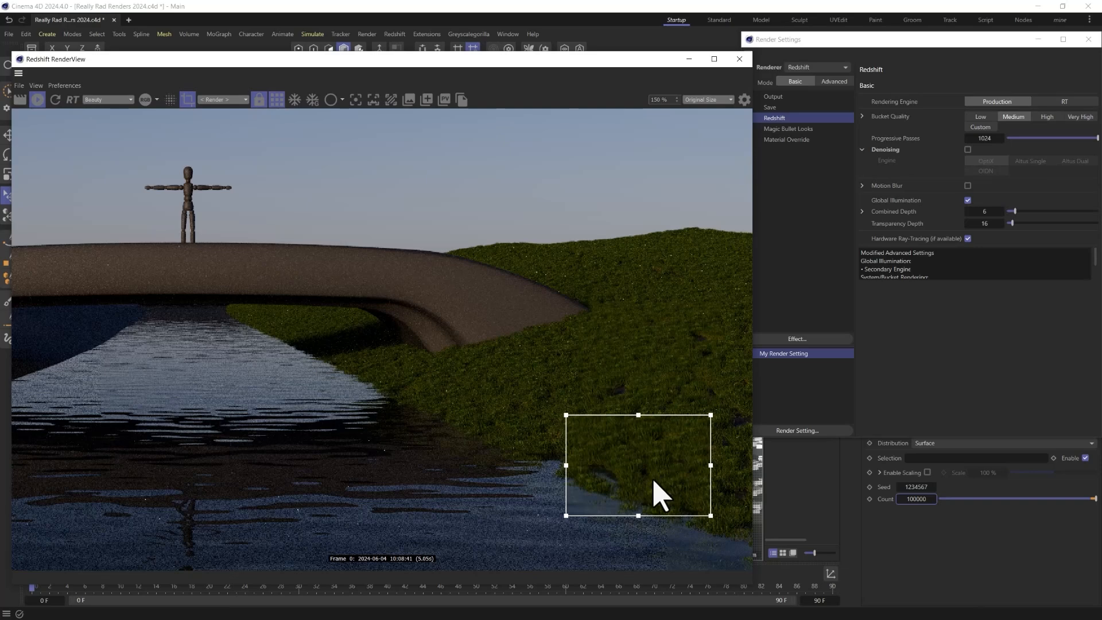
scroll(654, 502, "up", 5)
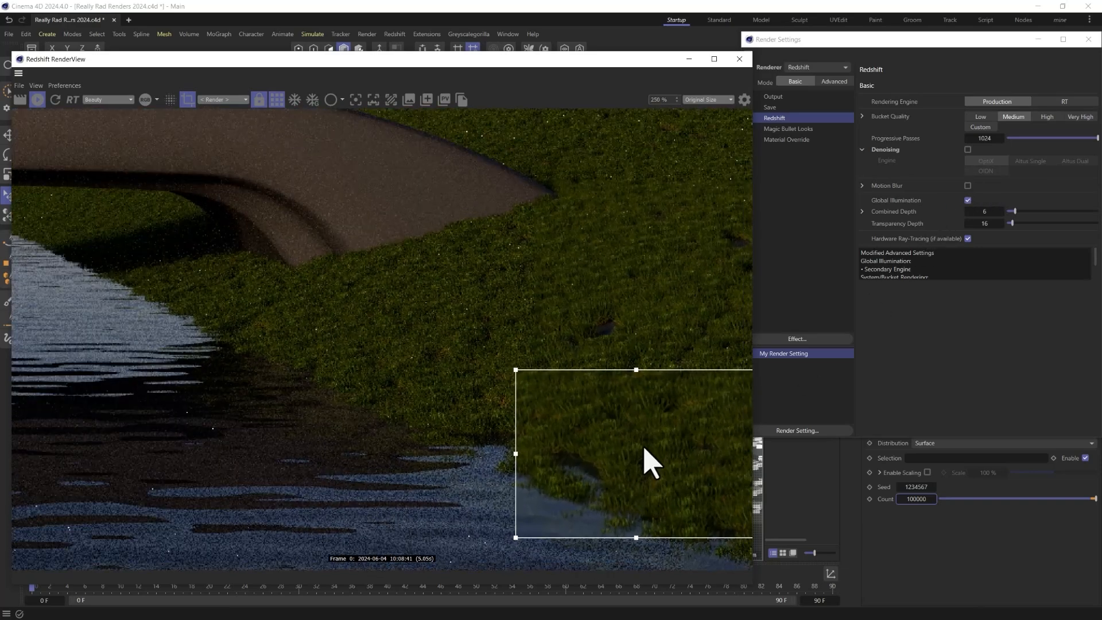
scroll(647, 454, "down", 5)
scroll(646, 456, "down", 3)
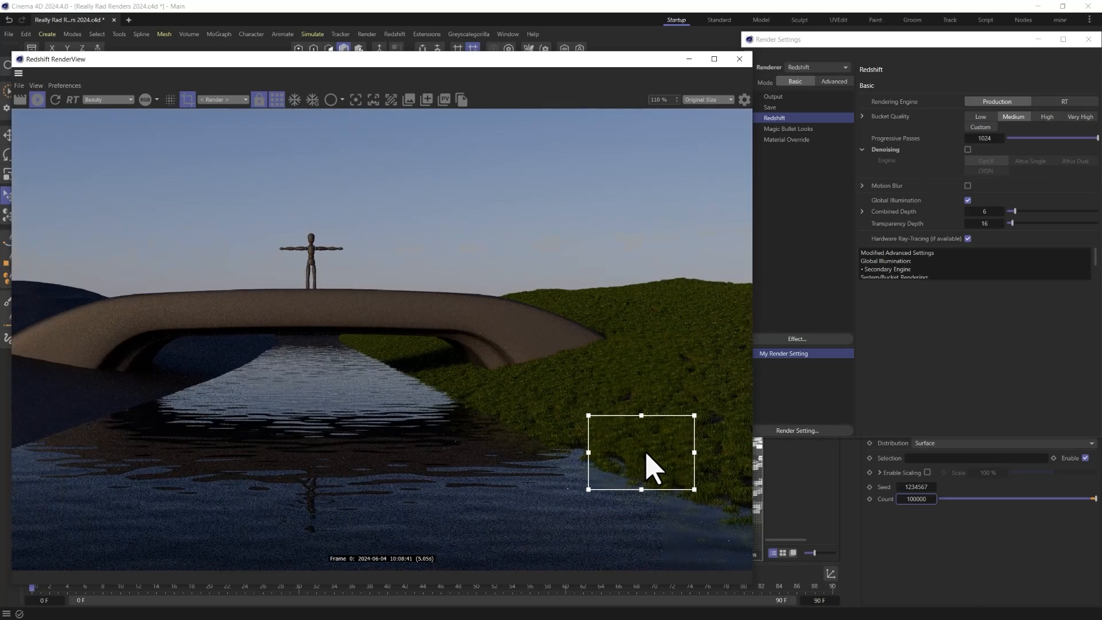
scroll(645, 468, "up", 5)
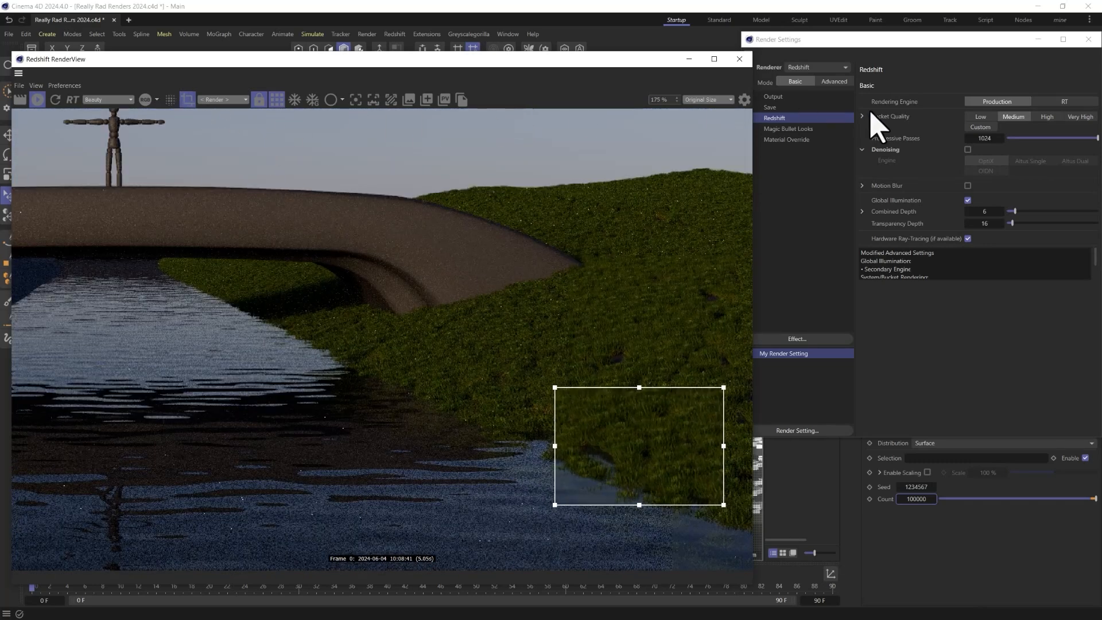
- Try the High bucket quality, refresh the region render and examine the grass up close
left_click(1048, 118)
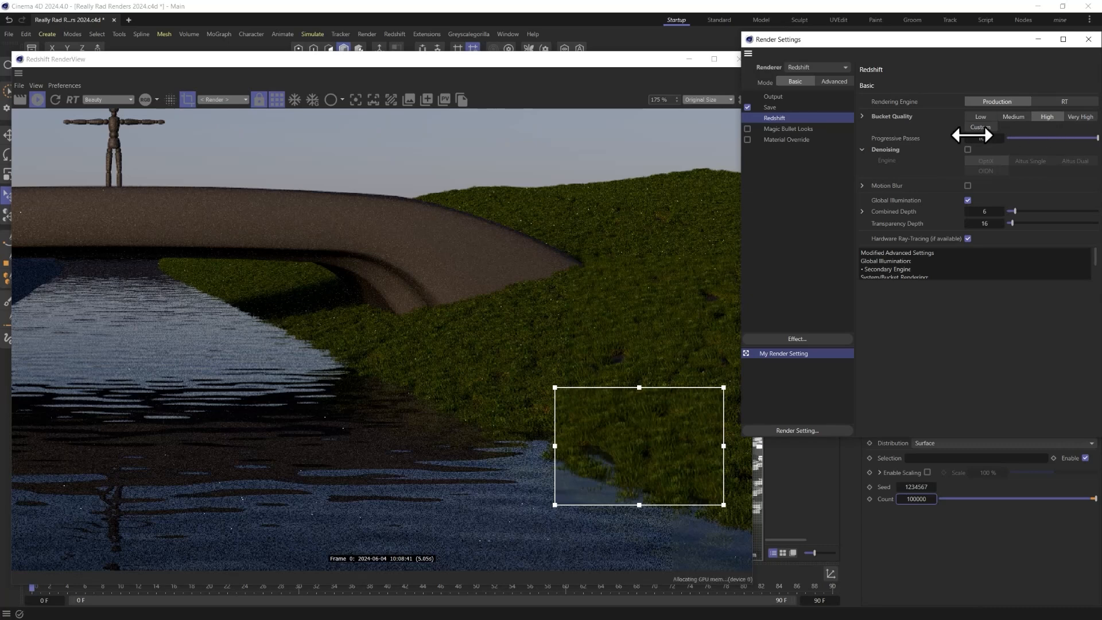
left_click(56, 100)
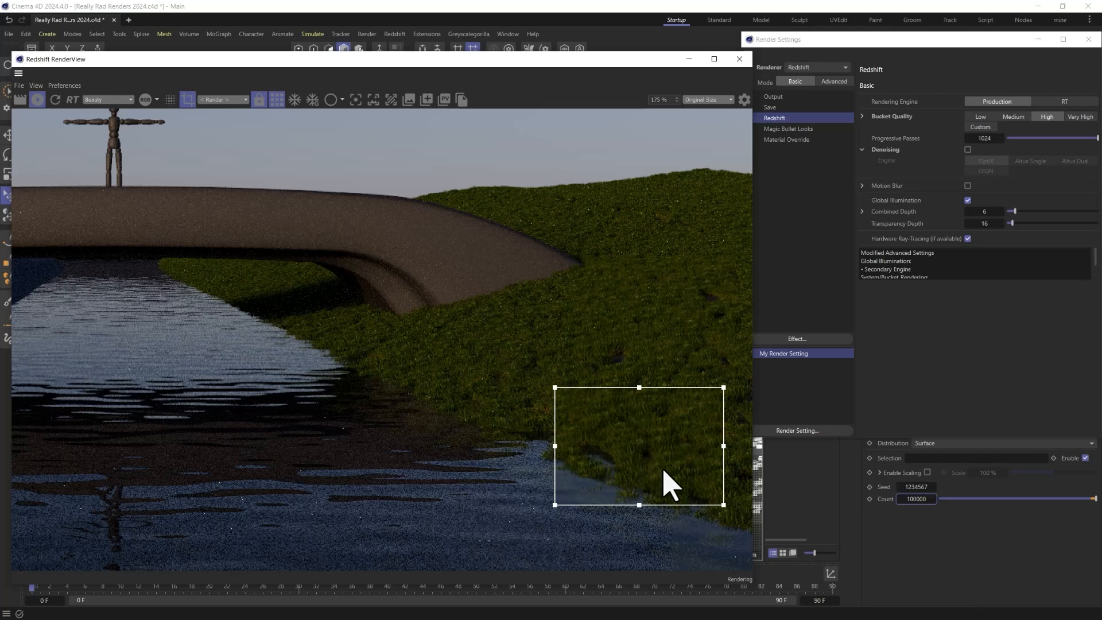
scroll(669, 476, "down", 4)
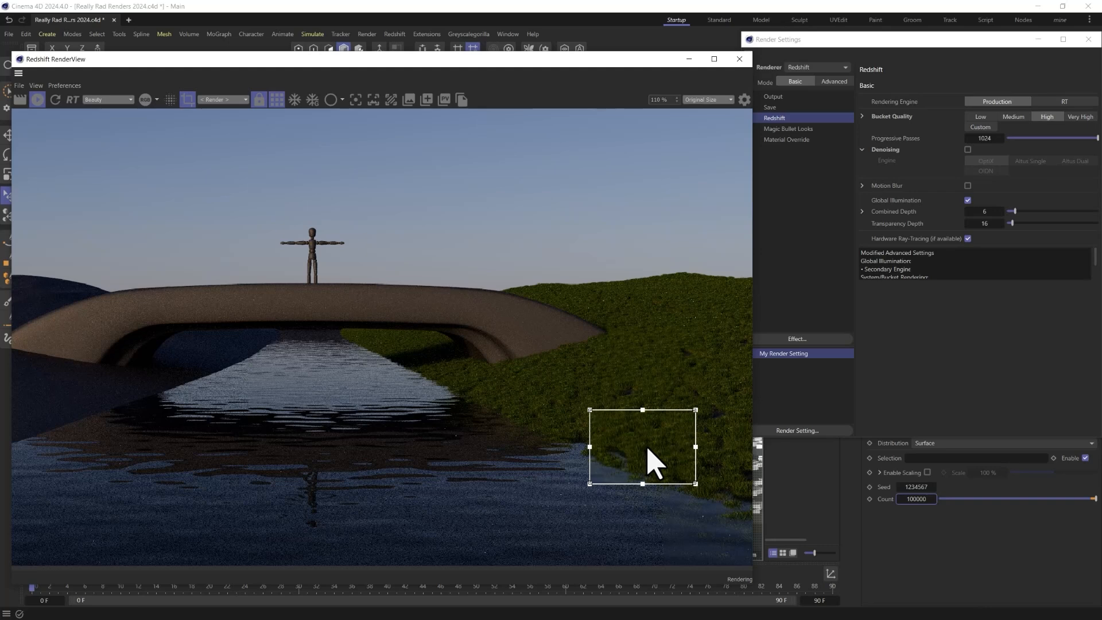
scroll(652, 456, "up", 10)
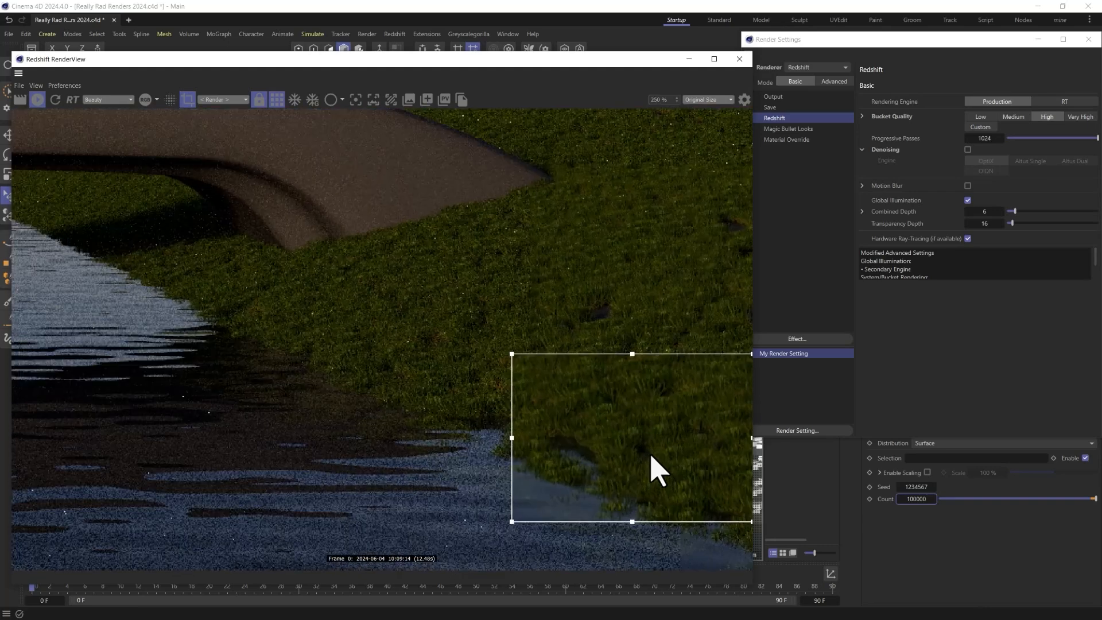
scroll(651, 456, "down", 8)
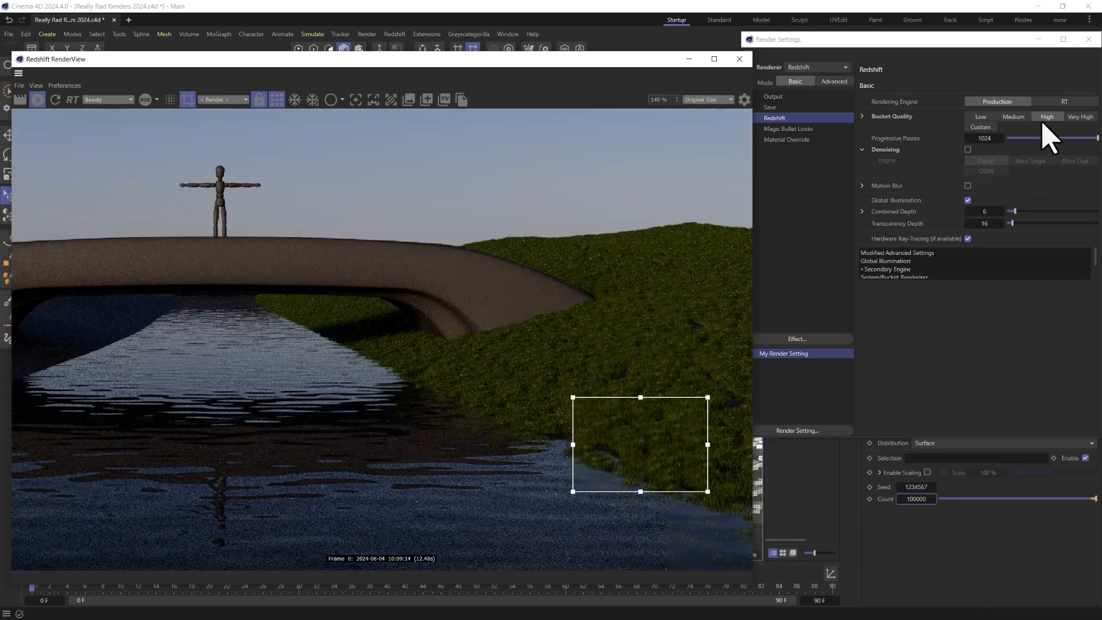
- Set the bucket quality to Medium and turn Denoising on with the OptiX engine
left_click(980, 116)
left_click(1010, 116)
left_click(968, 150)
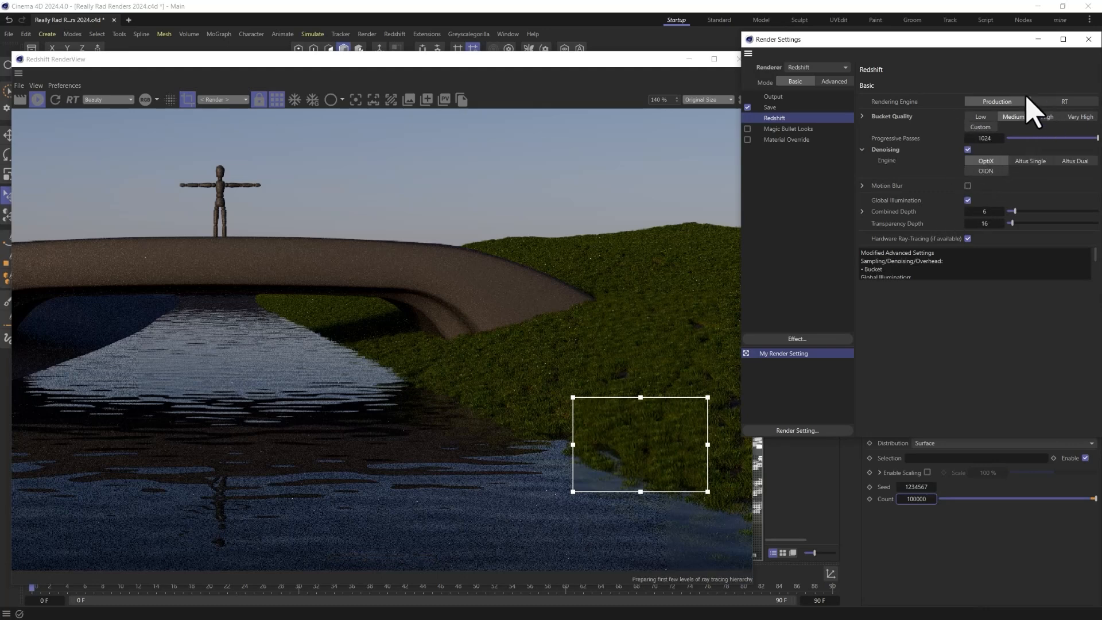
- Review the advanced Redshift settings for sampling, motion blur, denoising and global illumination, ending back in the basic mode
left_click(834, 82)
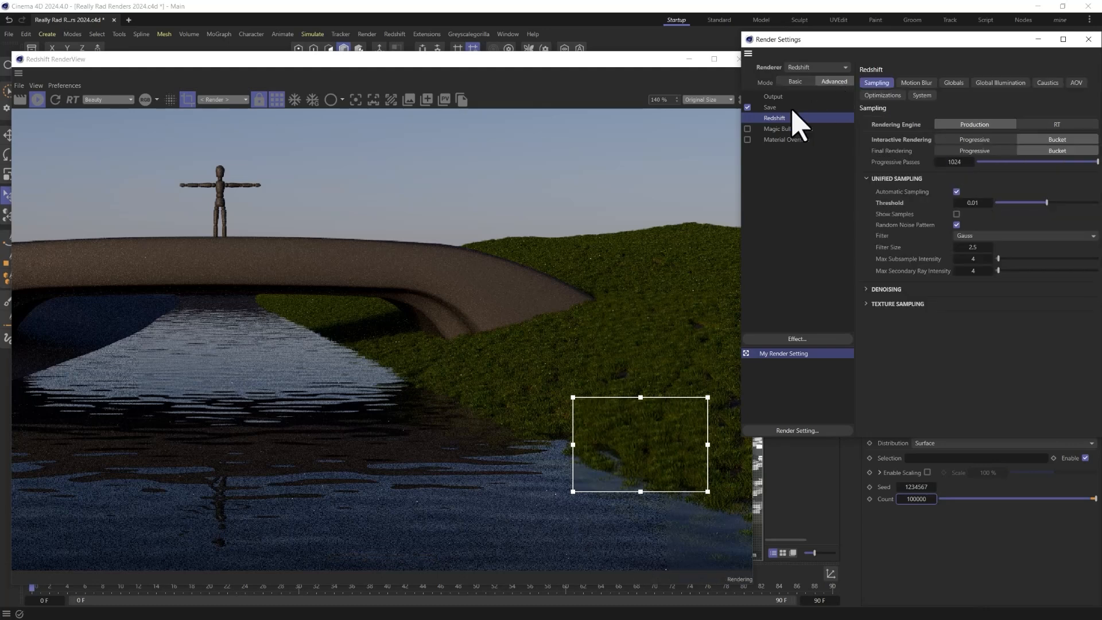
left_click(950, 85)
left_click(913, 85)
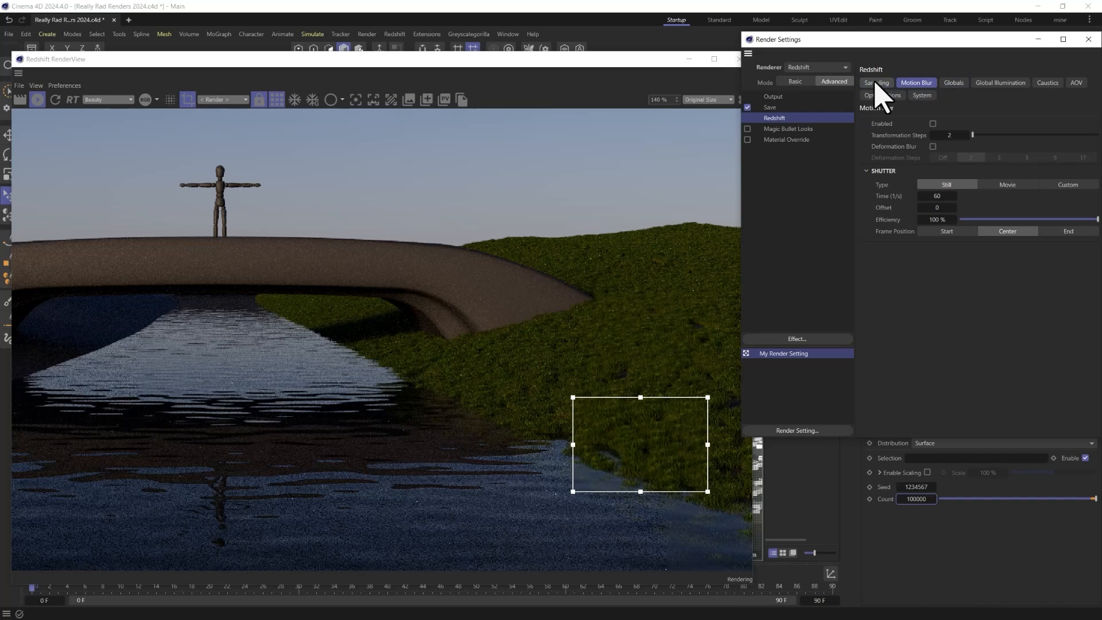
left_click(876, 84)
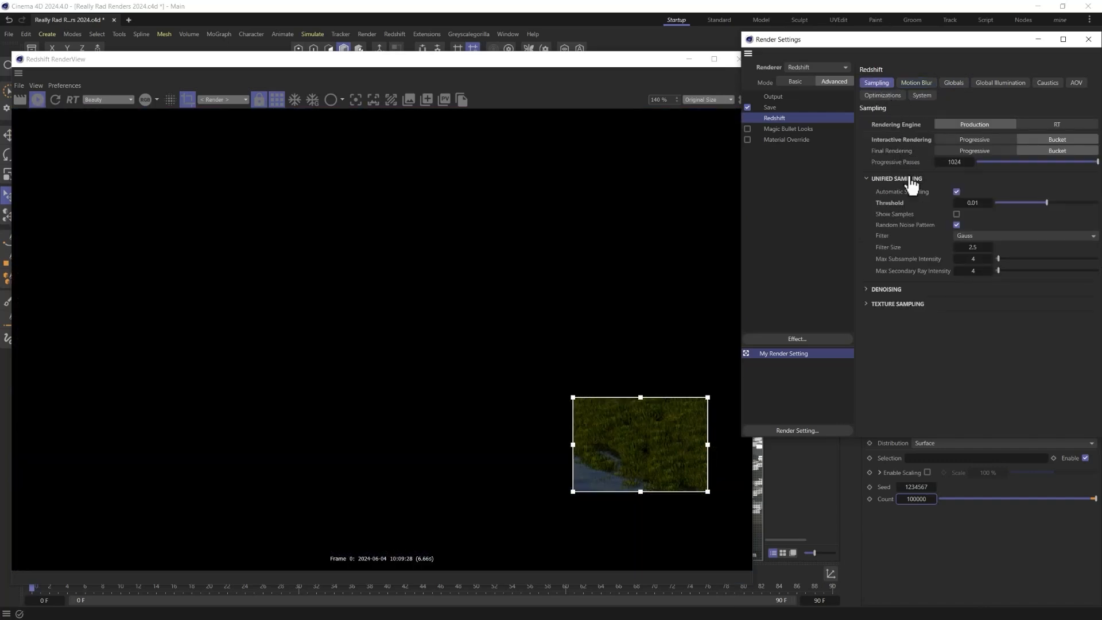
left_click(876, 289)
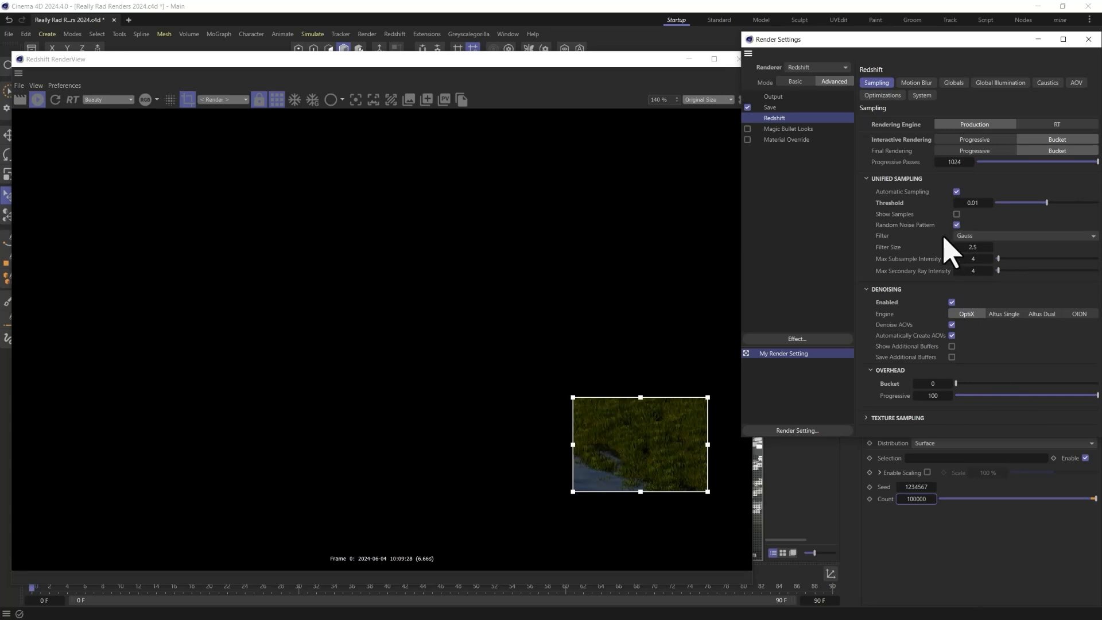
left_click(983, 83)
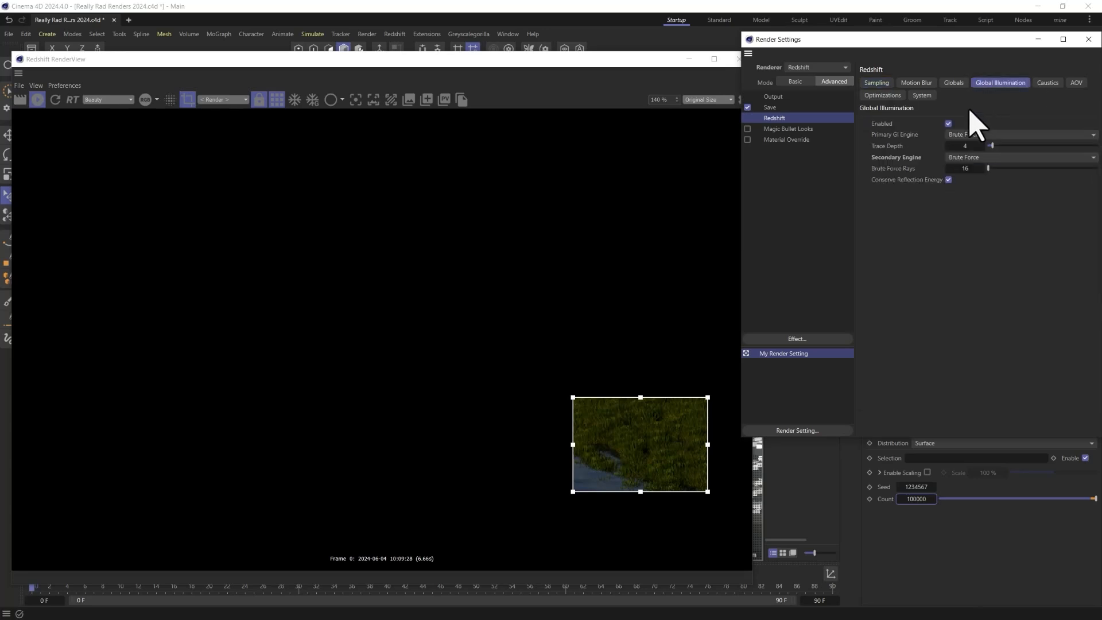
left_click(806, 84)
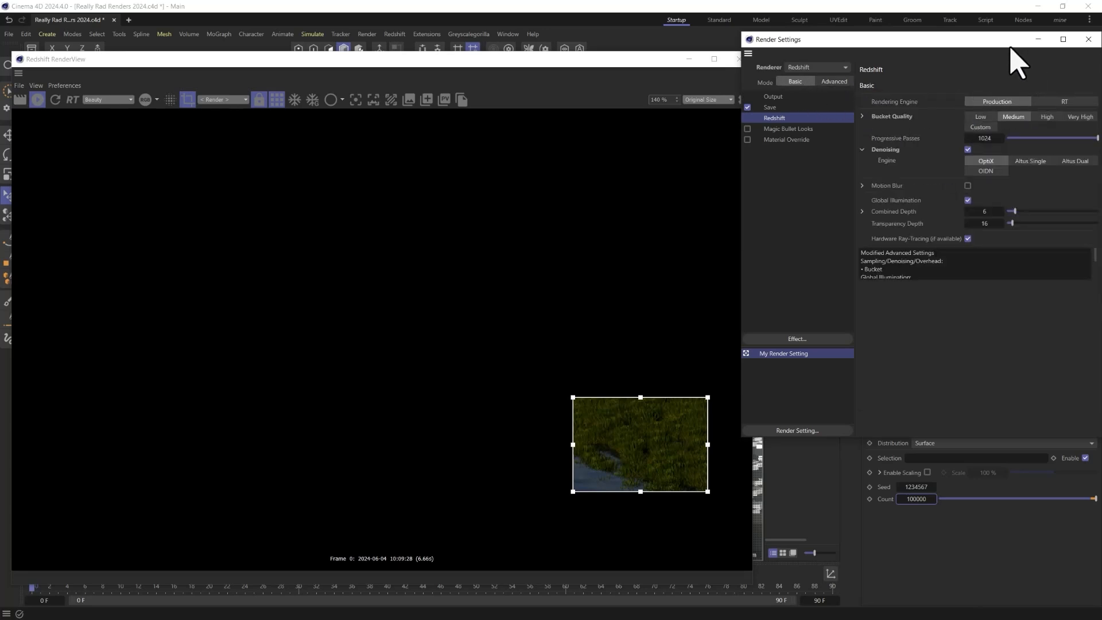
- Apply the UHD 4K 23.976 film/video preset to the render output and close the render settings
left_click_drag(987, 41, 904, 47)
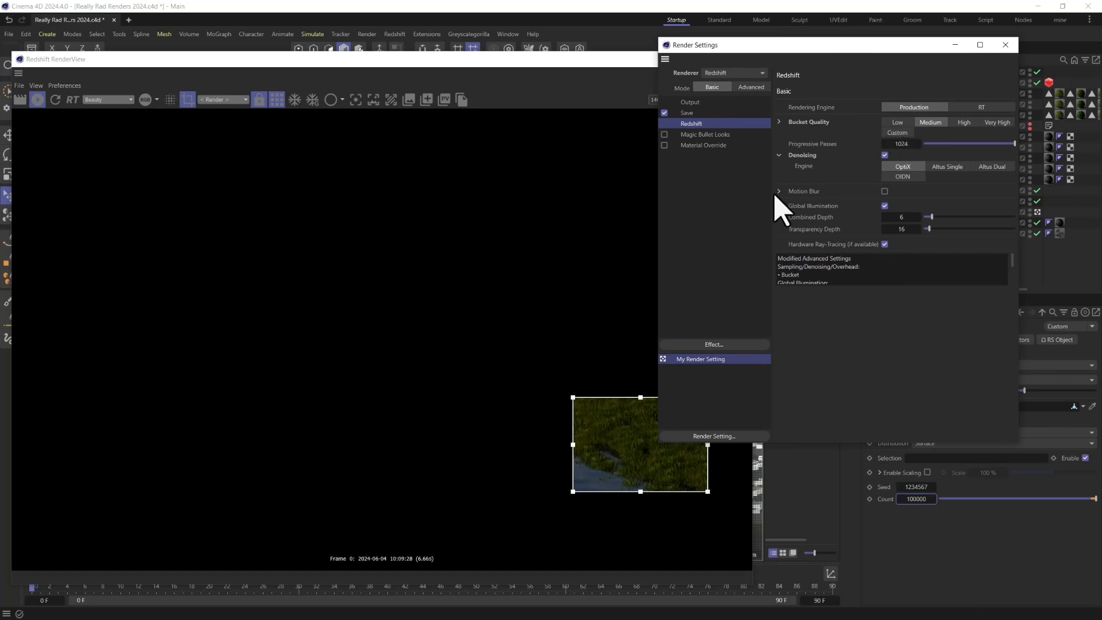
left_click(689, 101)
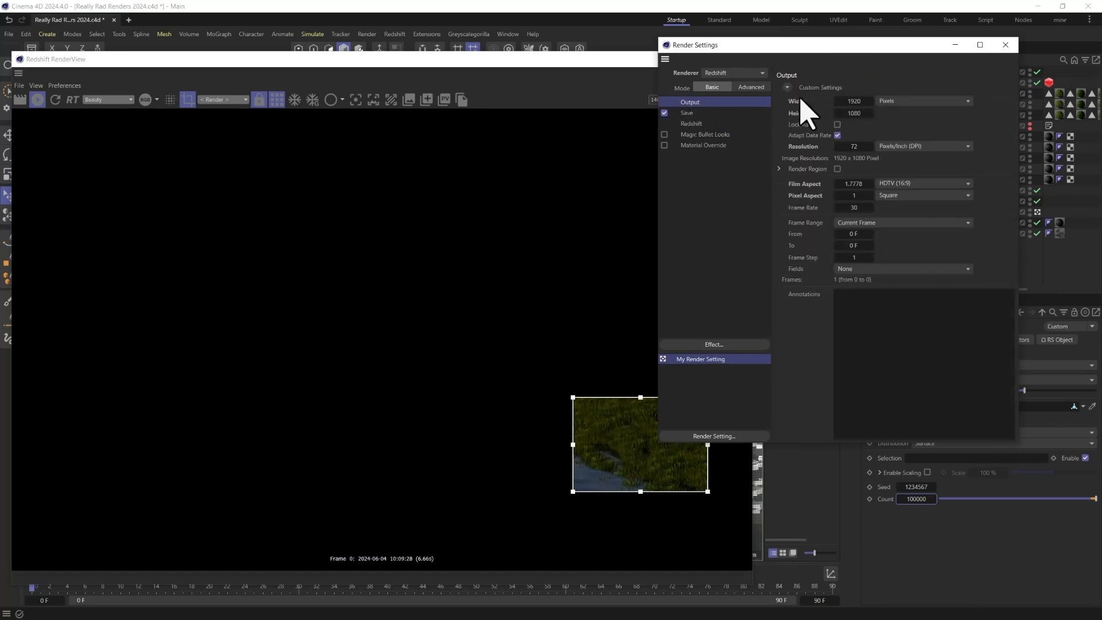
left_click(787, 87)
mouse_move(810, 112)
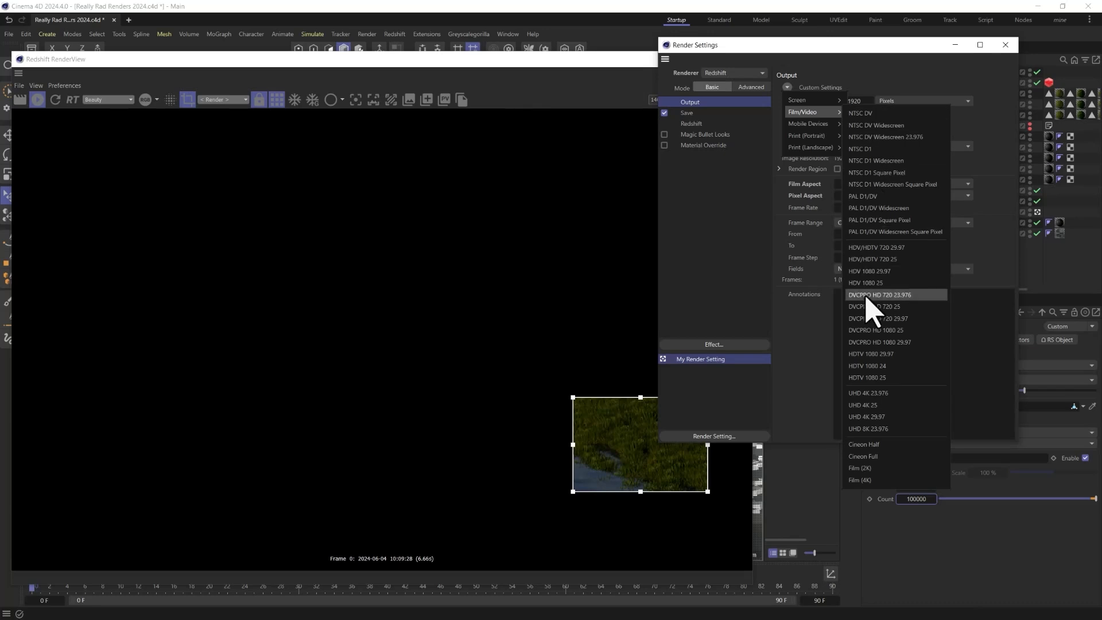
left_click(893, 393)
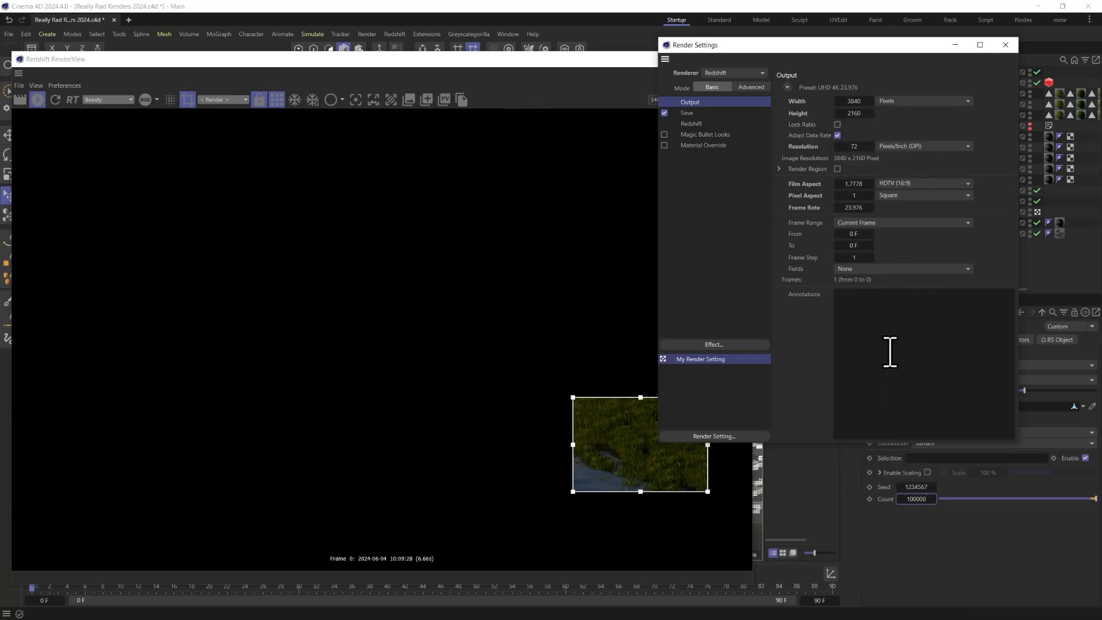
left_click(1005, 45)
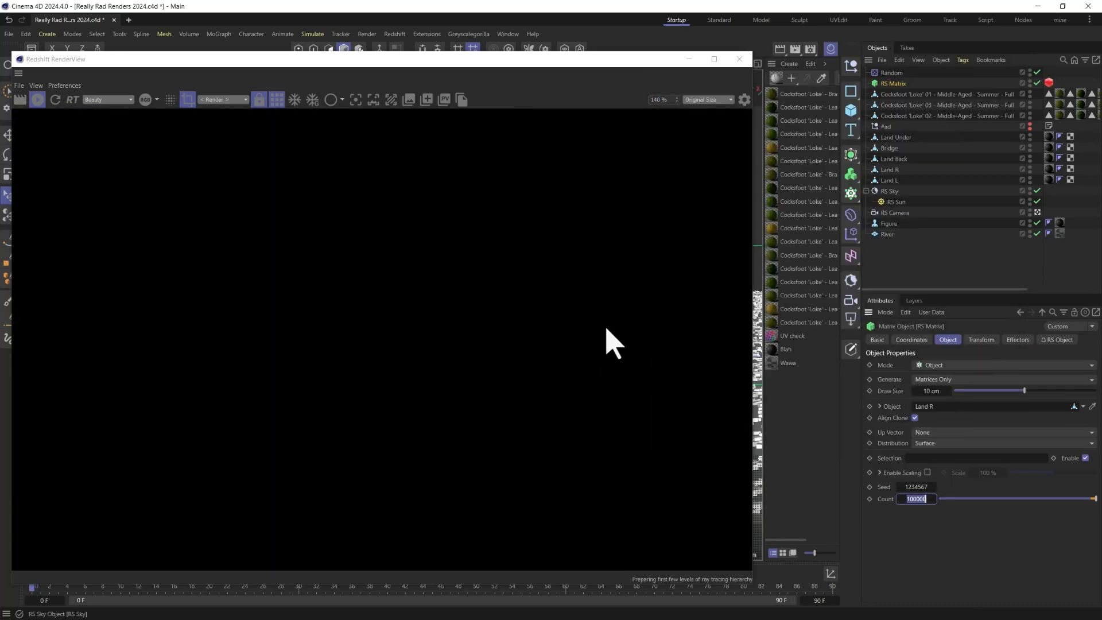
- Examine the grass and water edge in the region render at the UHD 4K resolution, up close and from further out
scroll(491, 379, "down", 15)
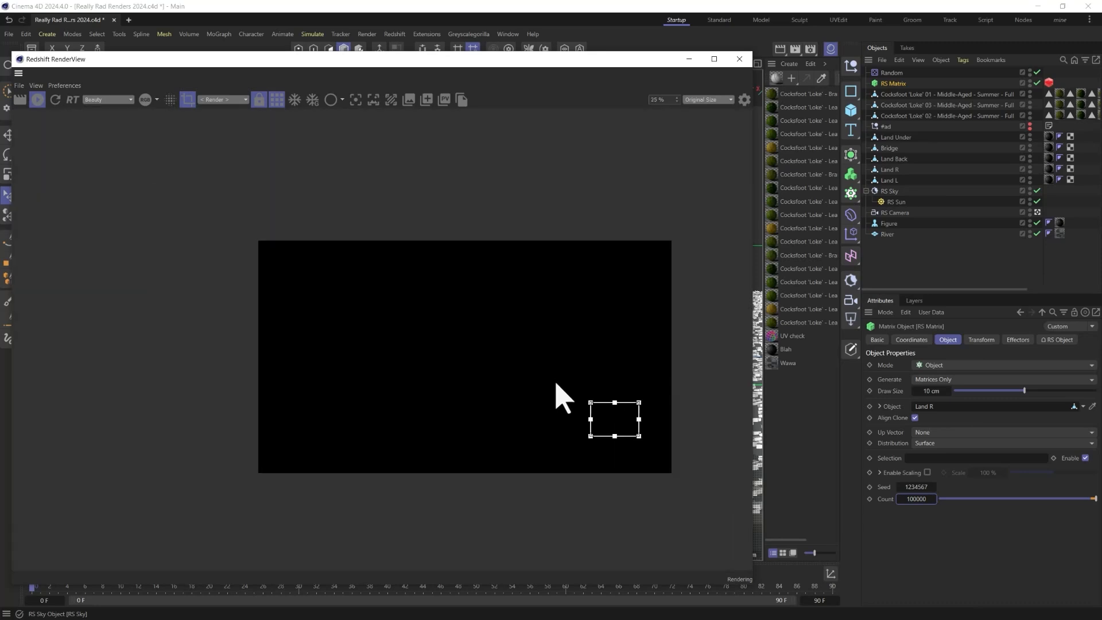
scroll(561, 383, "up", 3)
scroll(646, 449, "up", 7)
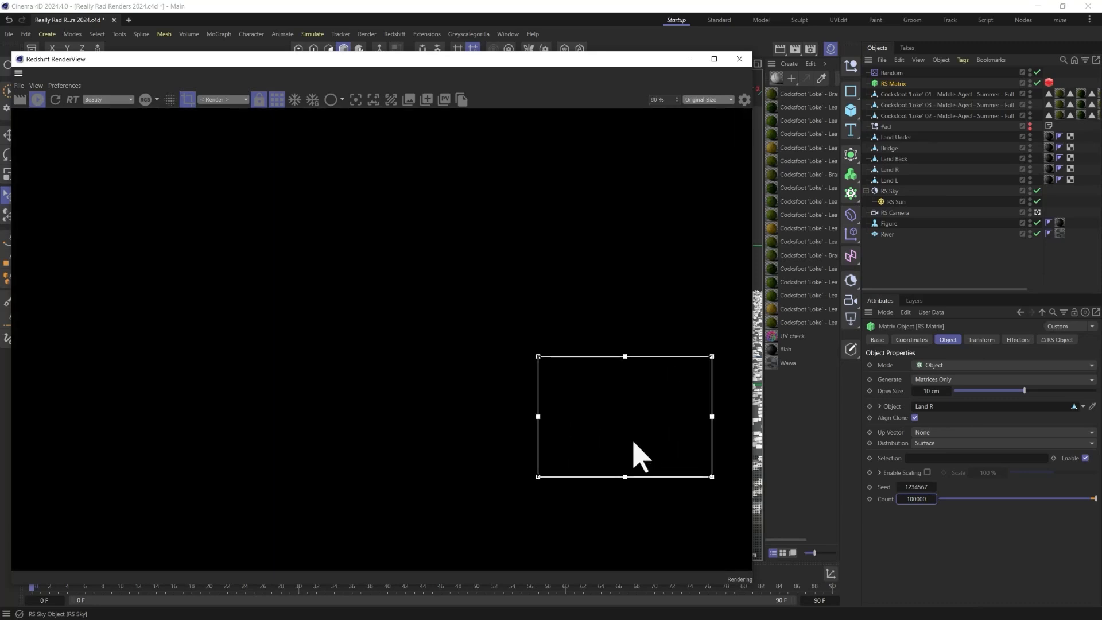
scroll(639, 457, "up", 1)
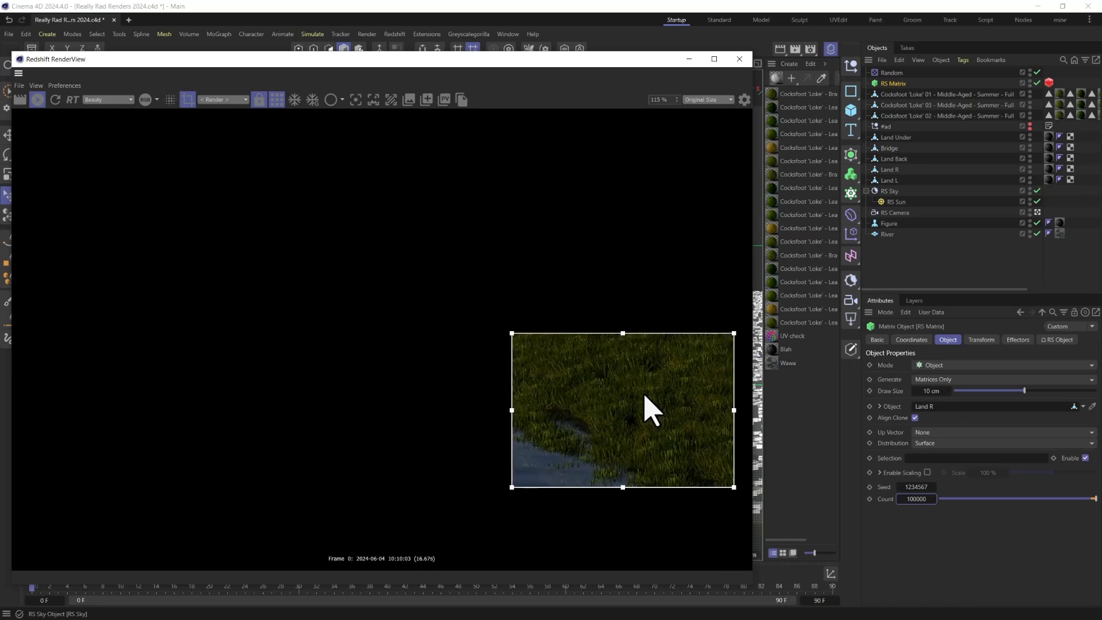
scroll(651, 410, "down", 1)
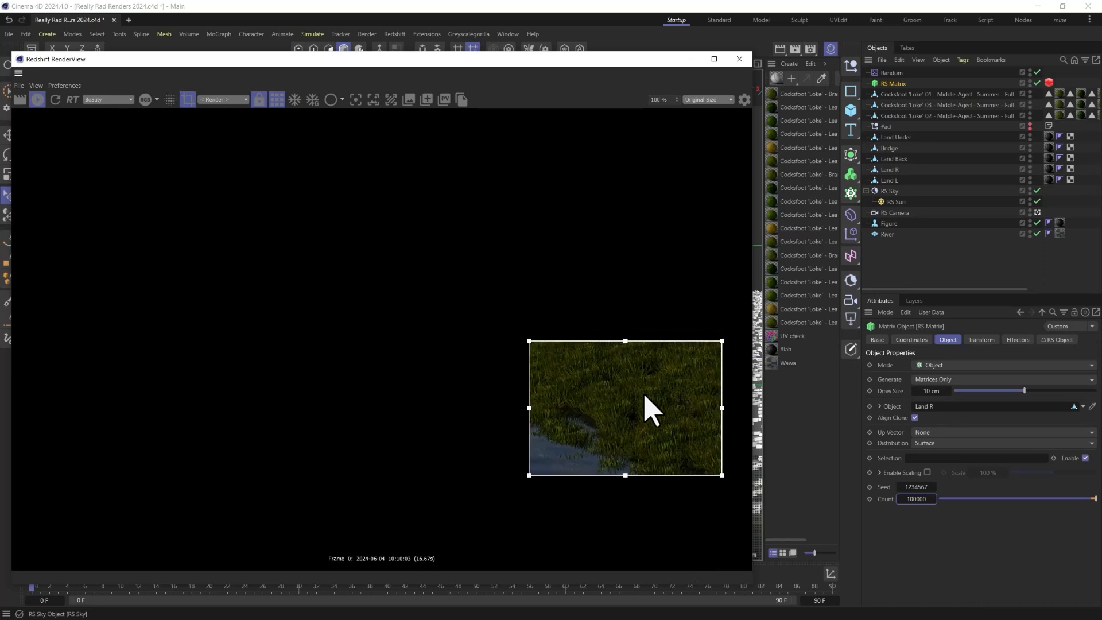
scroll(652, 410, "up", 4)
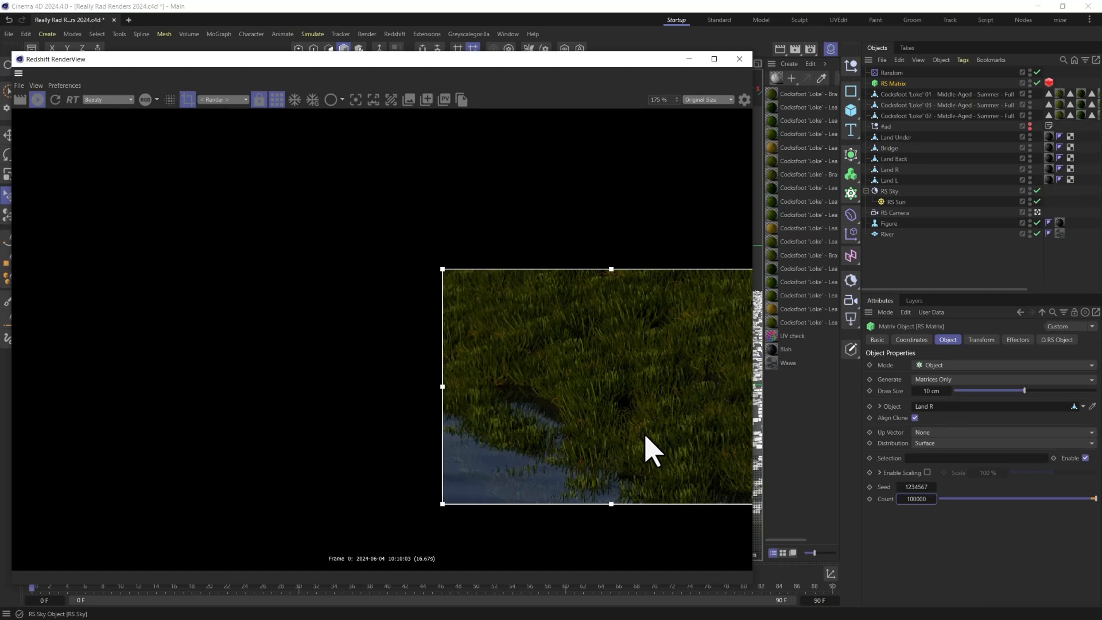
scroll(647, 439, "down", 3)
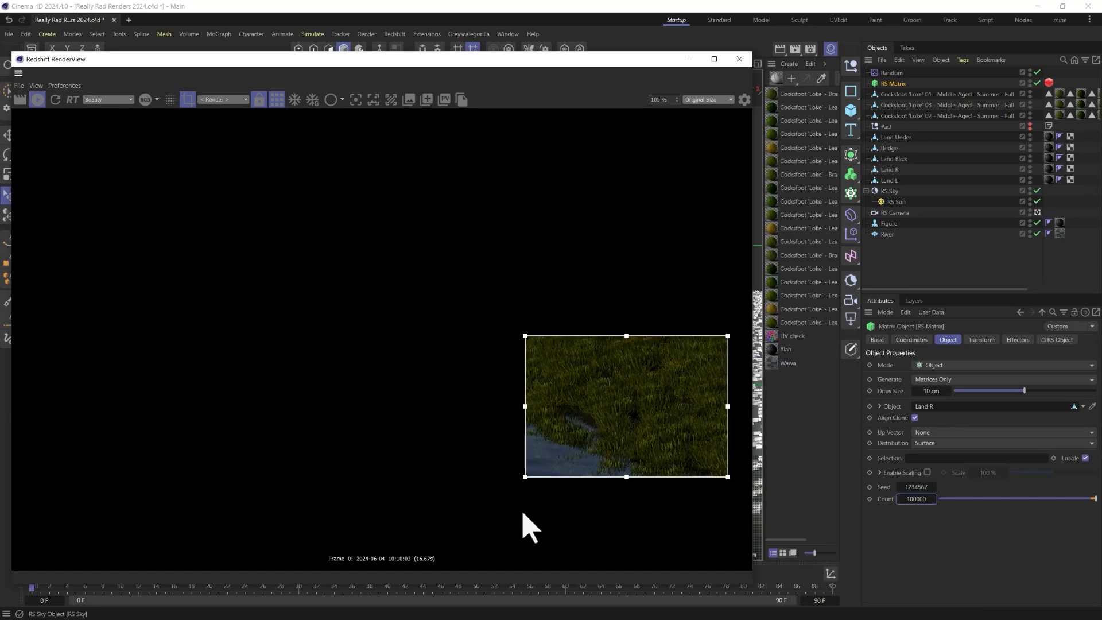
scroll(647, 433, "down", 3)
scroll(637, 395, "down", 5)
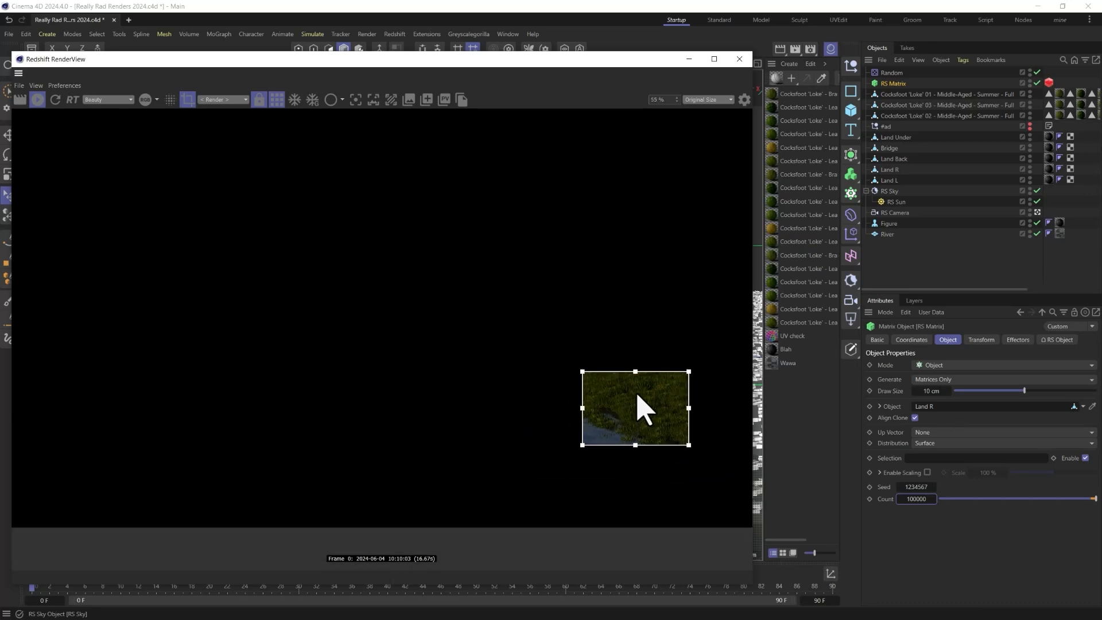
scroll(638, 395, "up", 4)
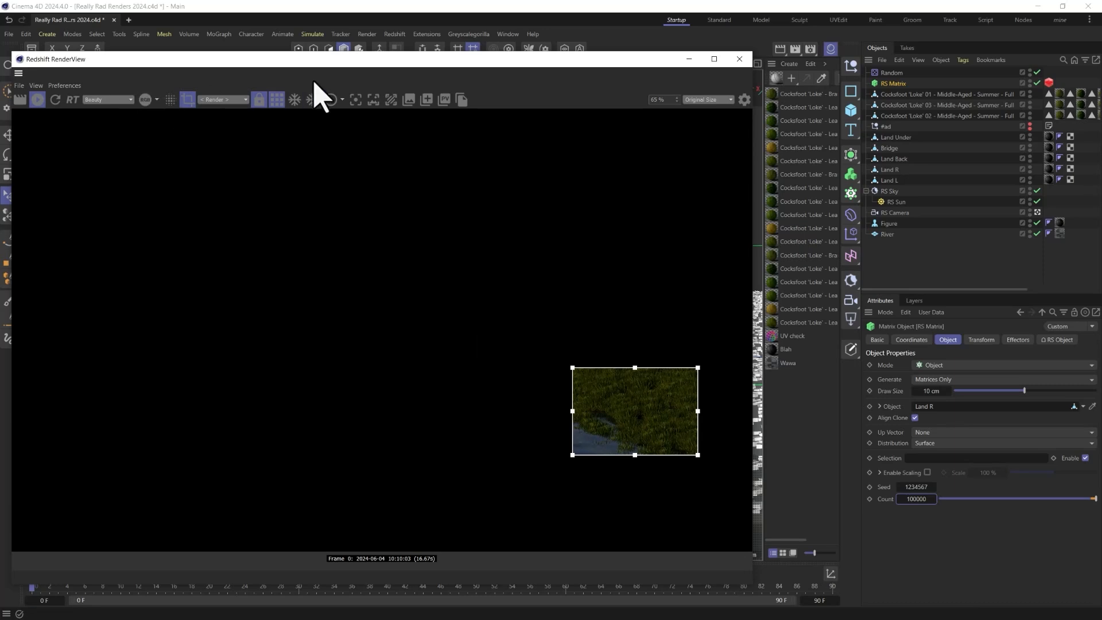
- Apply the HDTV 1080 24 film/video preset to the render output, set the frame rate to 30 and close the render settings
left_click(810, 47)
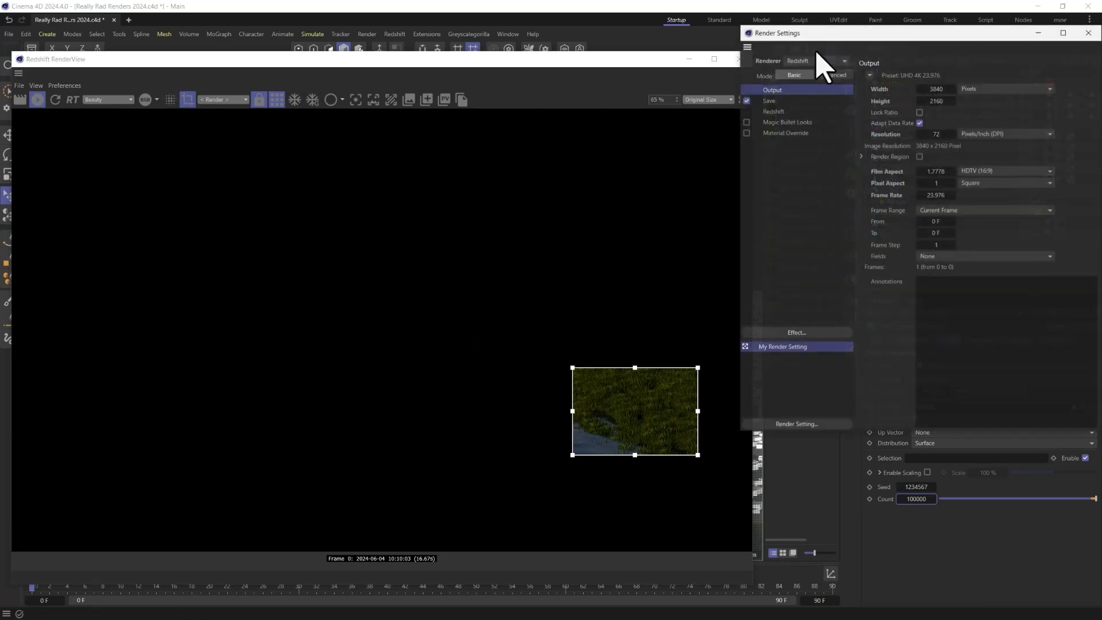
left_click(869, 75)
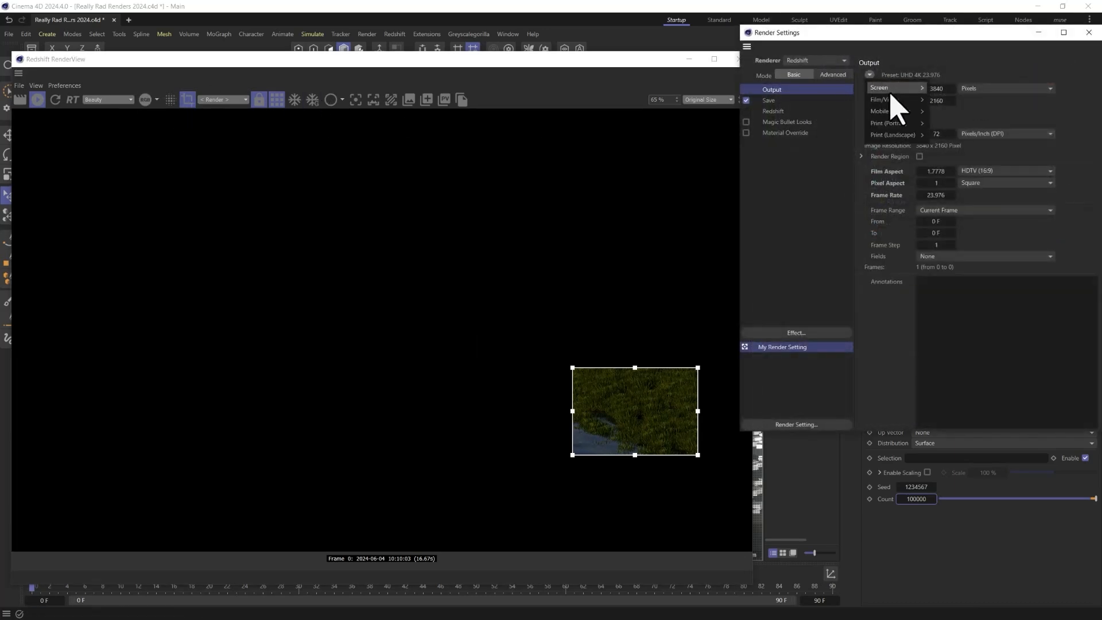
mouse_move(899, 101)
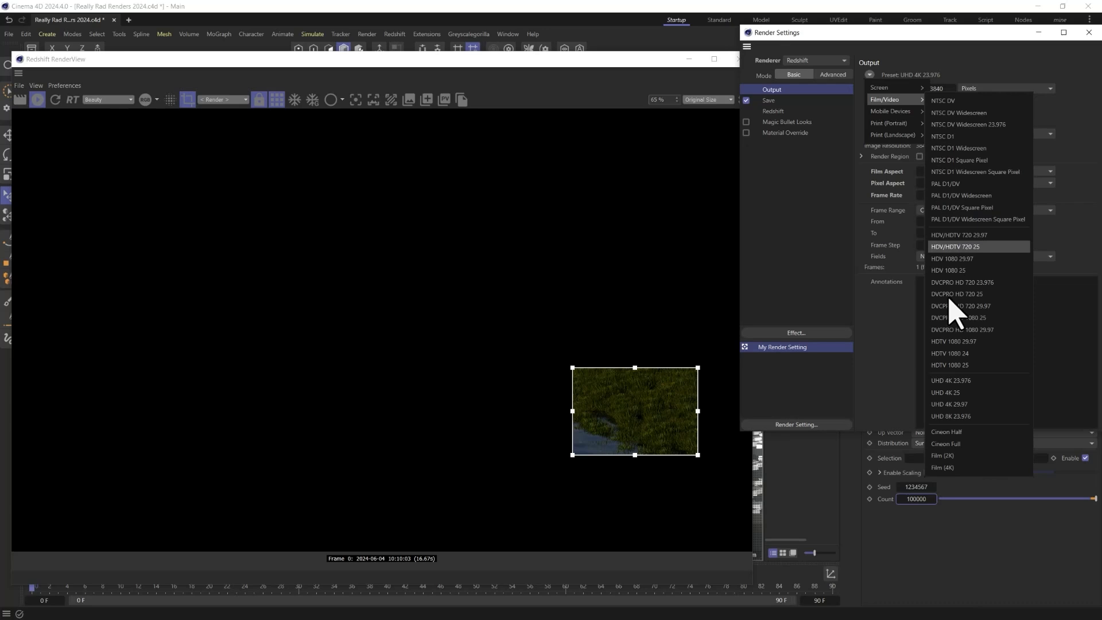
left_click(952, 353)
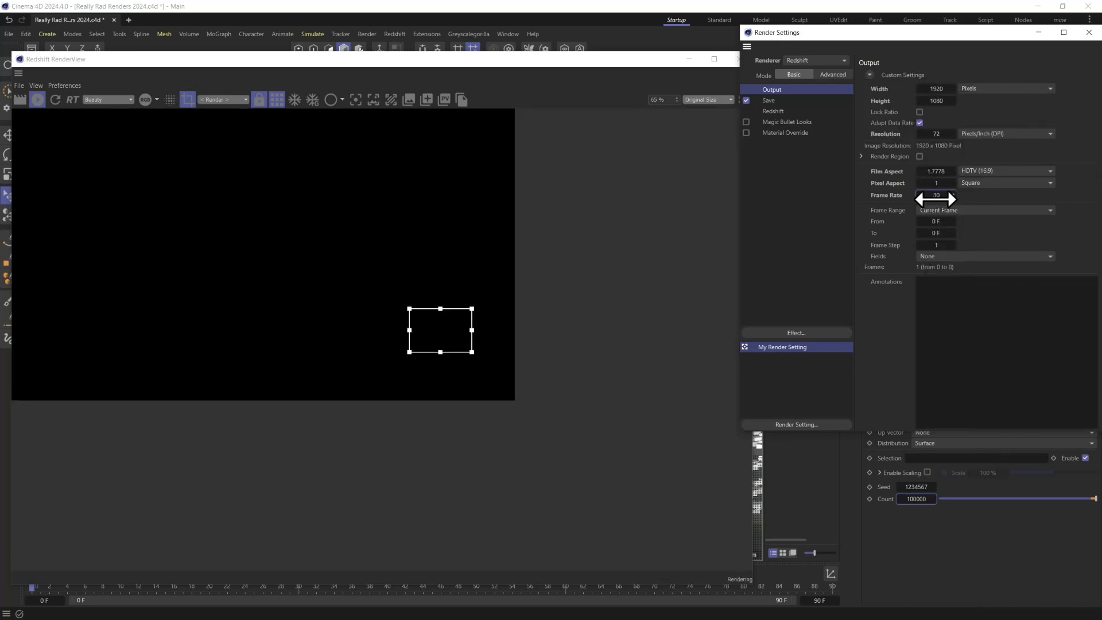
left_click(1089, 32)
- Compare the grass detail in the region render at 1920 x 1080 and close the Redshift RenderView
scroll(442, 316, "up", 4)
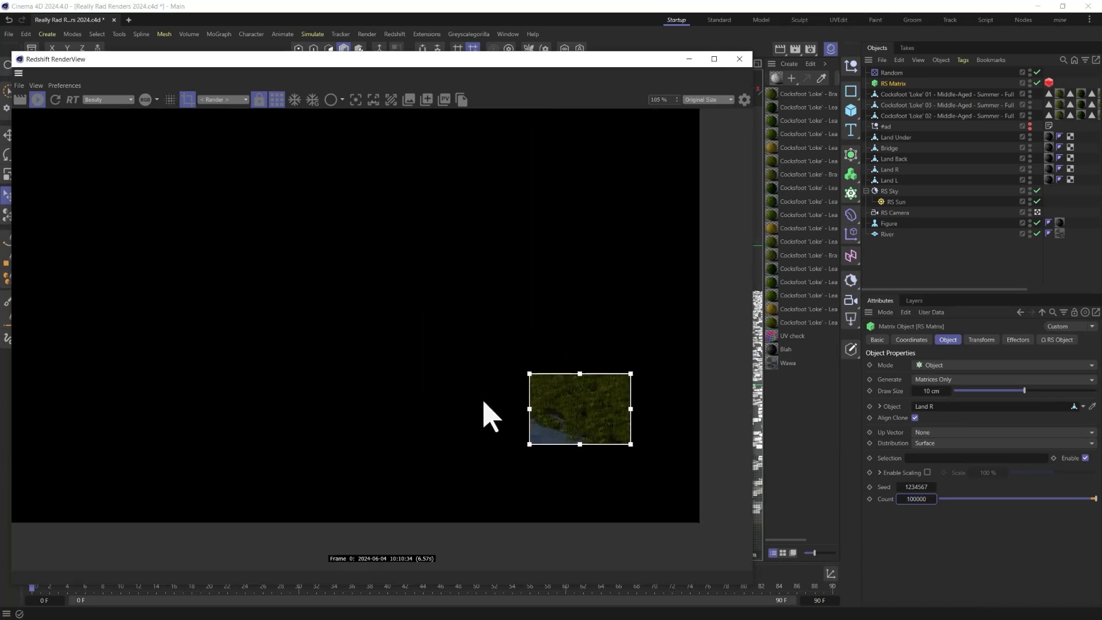
scroll(600, 433, "up", 6)
scroll(600, 429, "down", 2)
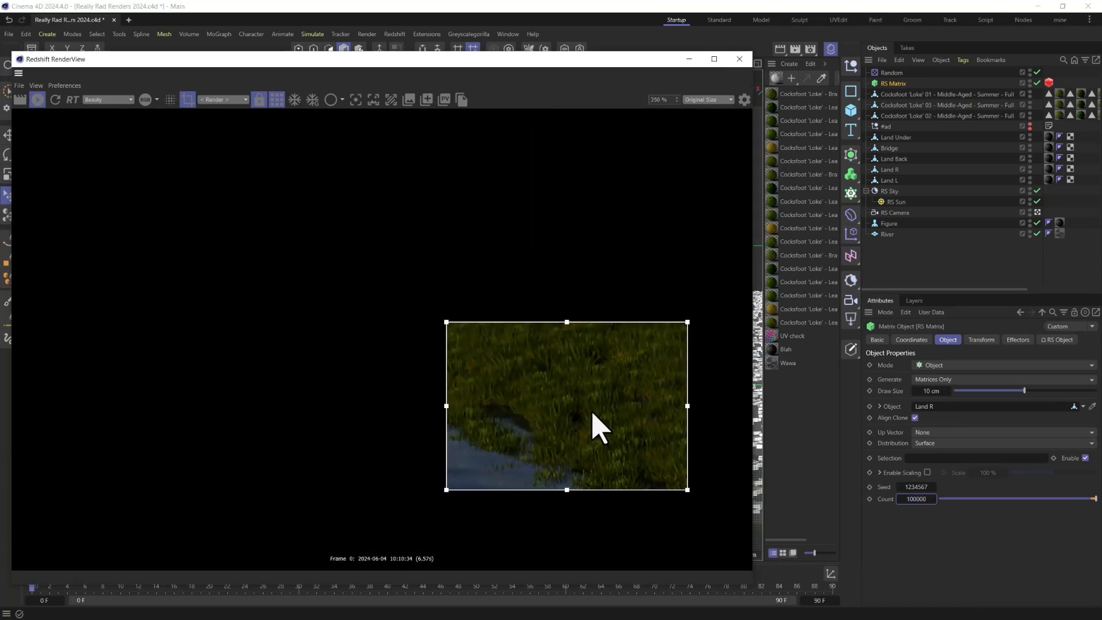
scroll(600, 428, "down", 2)
scroll(591, 412, "up", 4)
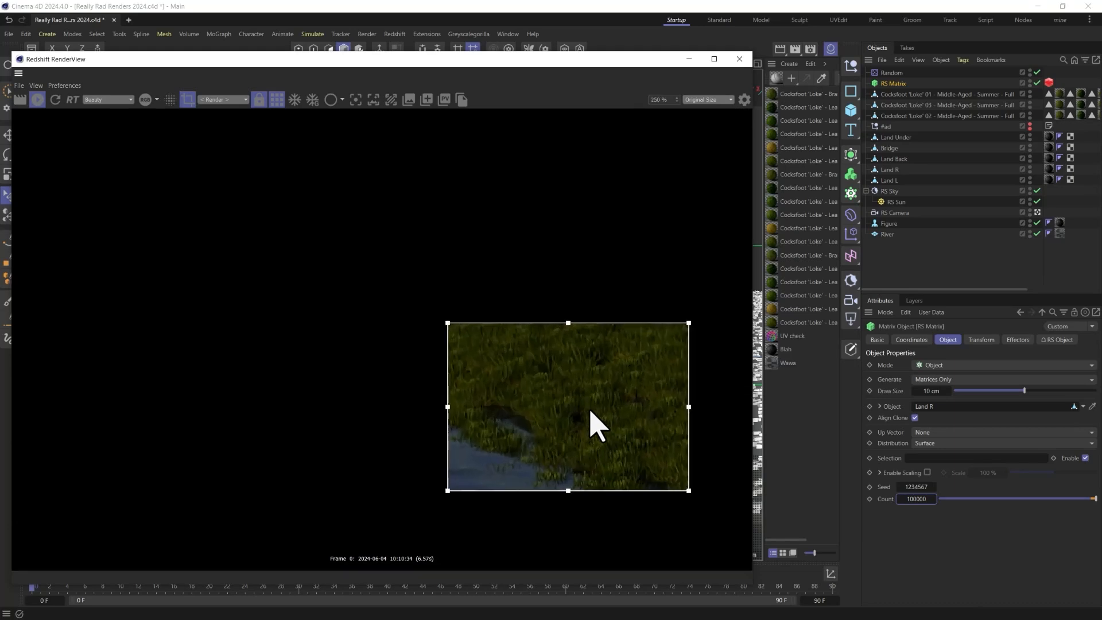
scroll(597, 427, "down", 5)
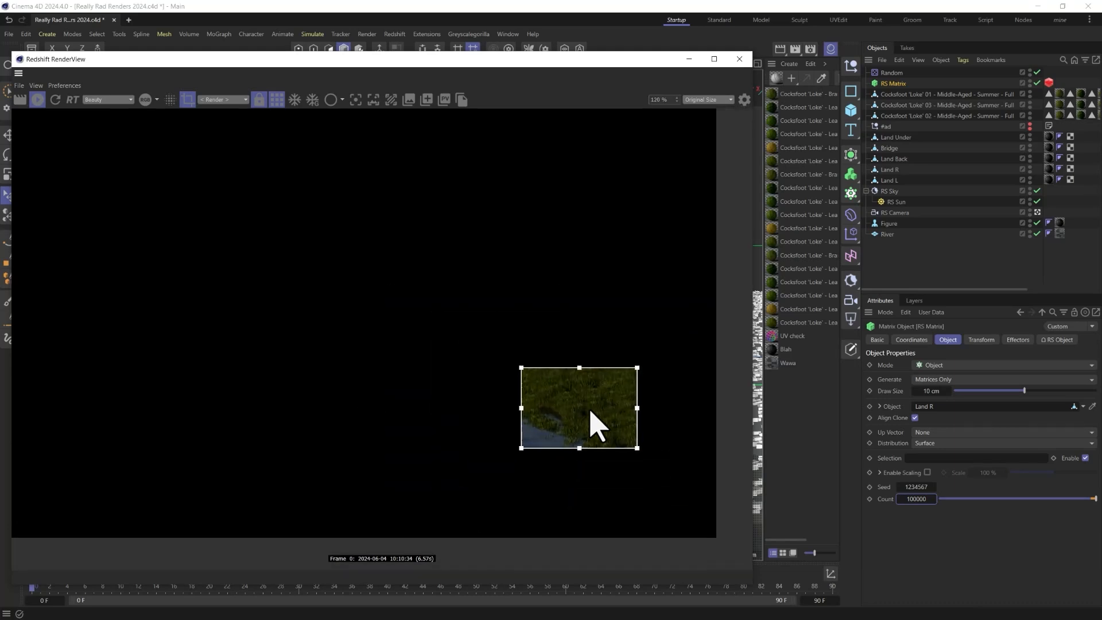
middle_click_drag(397, 382, 462, 402)
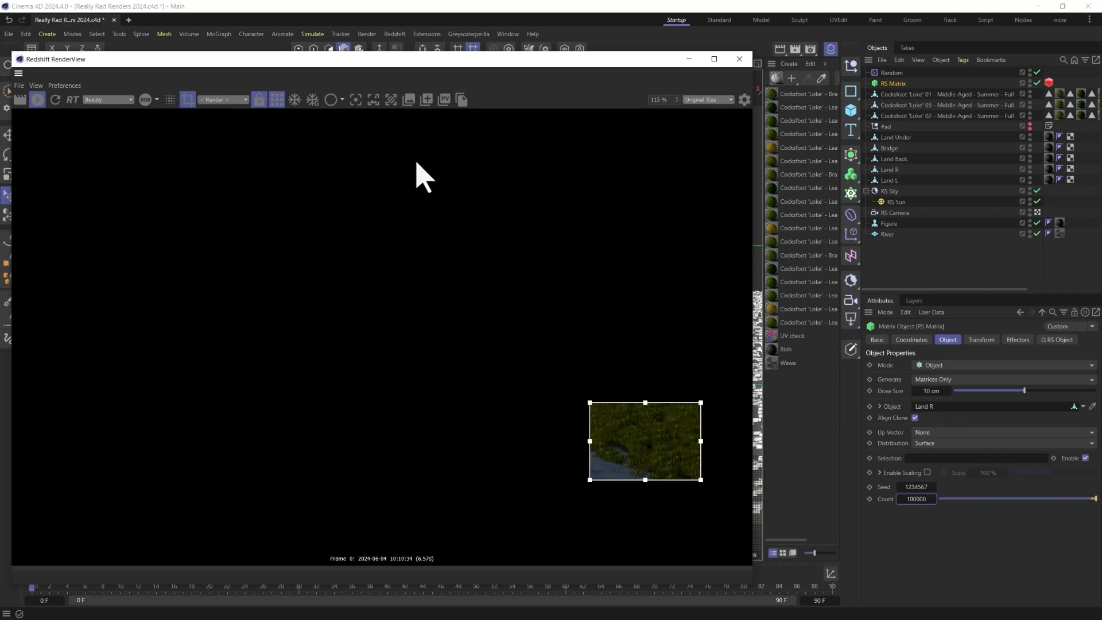
left_click(739, 59)
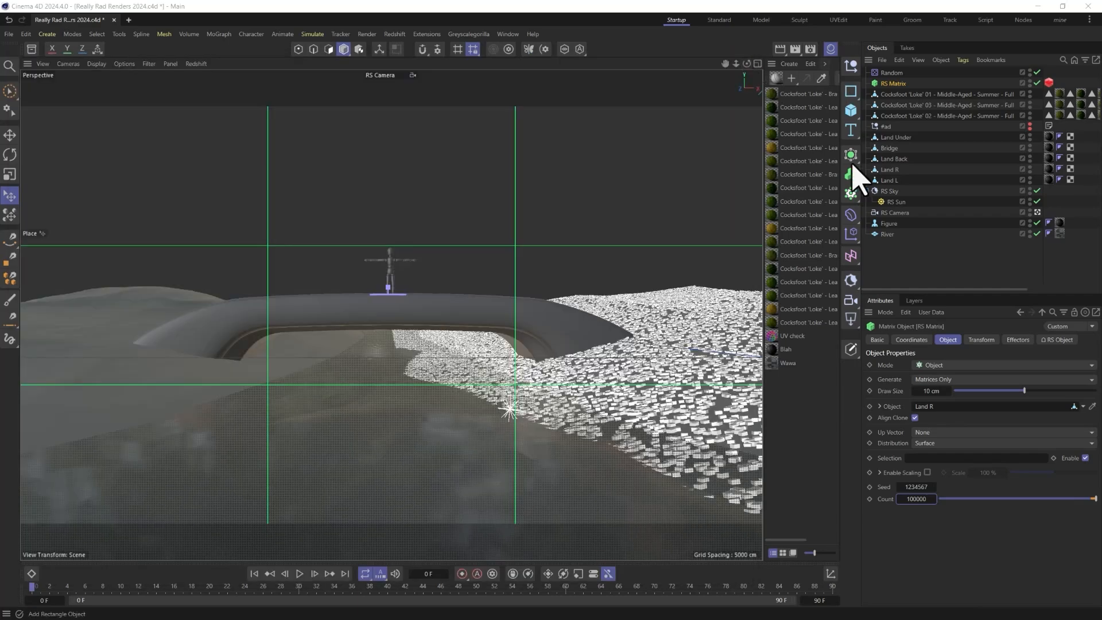
- Duplicate the RS Matrix object, naming the original Grass R and the copy Grass L
left_click_drag(889, 87, 887, 77, "ctrl")
double_click(893, 95)
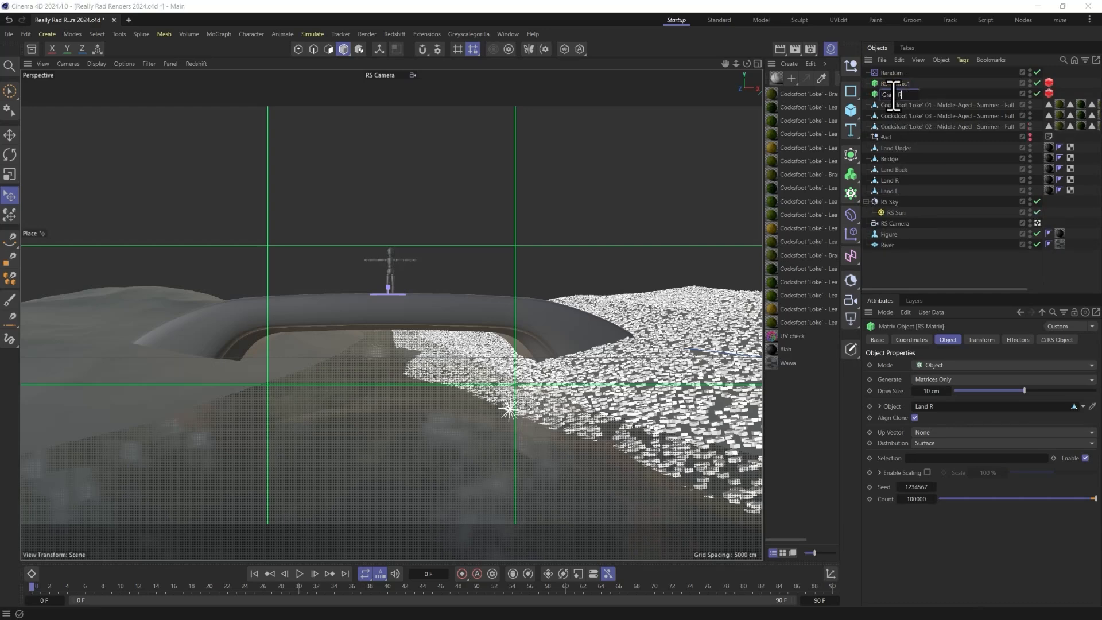
double_click(898, 84)
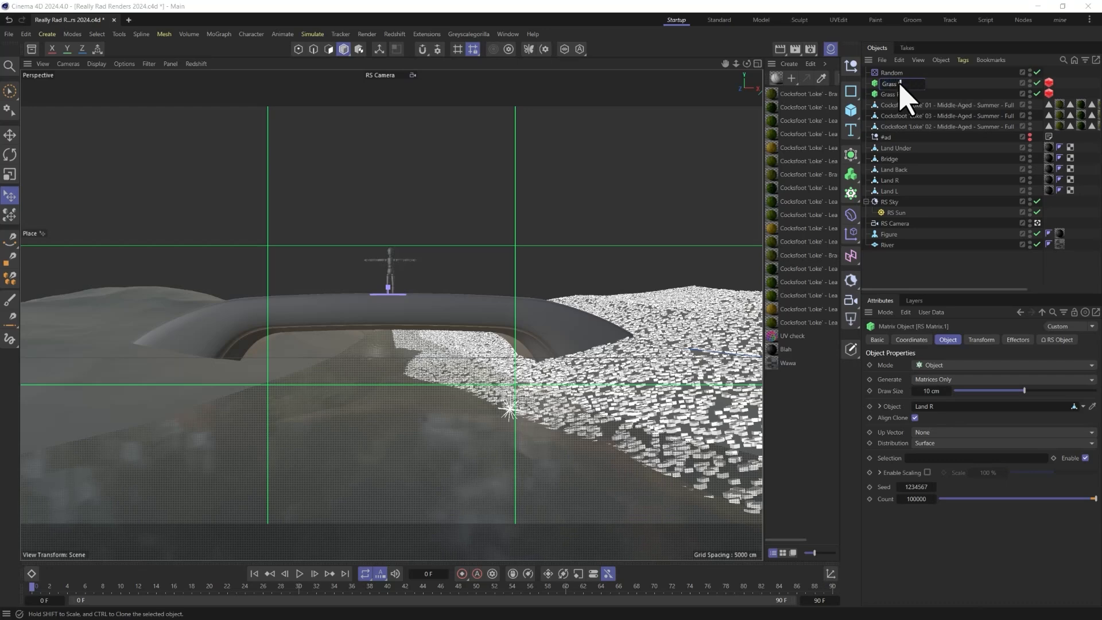
left_click(935, 85)
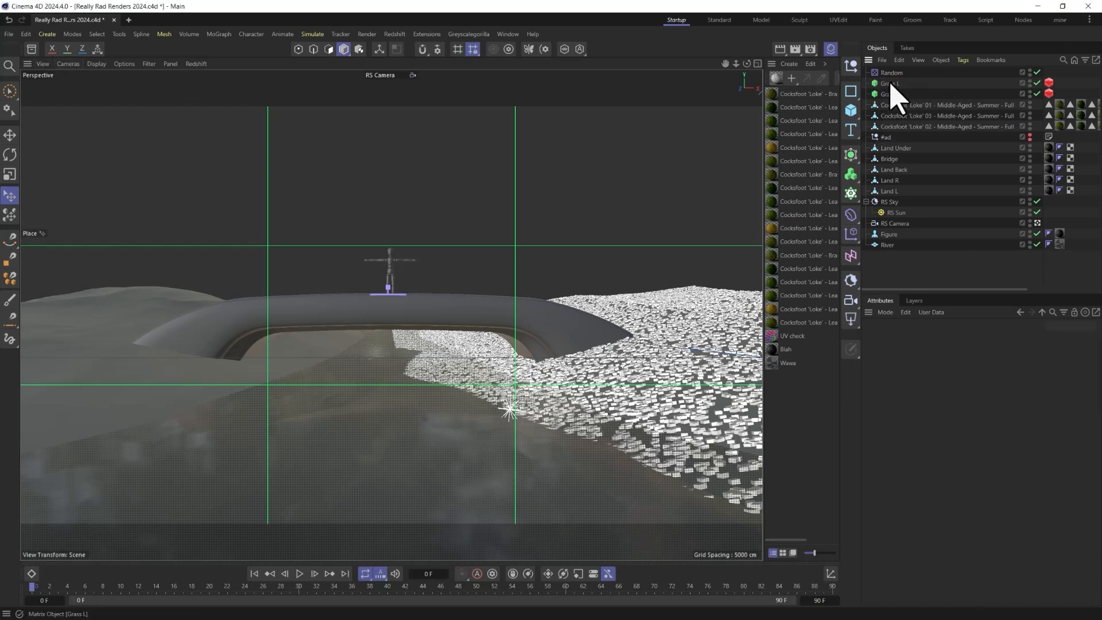
- Distribute the Grass L matrix over the Land L object and change its seed to 1234604
left_click(890, 83)
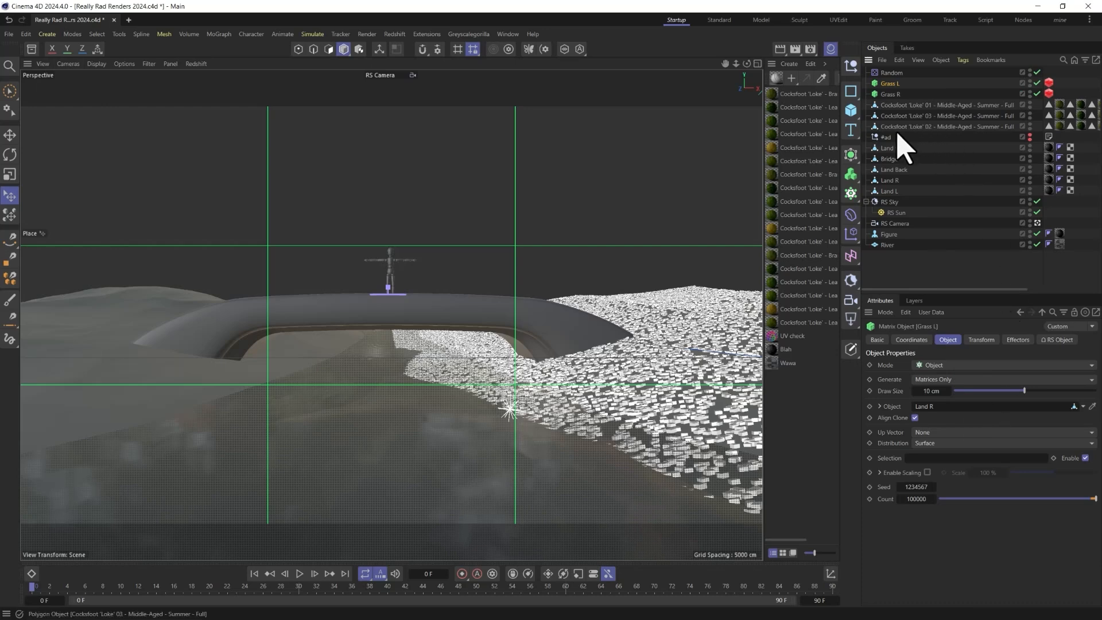
left_click_drag(889, 194, 974, 408)
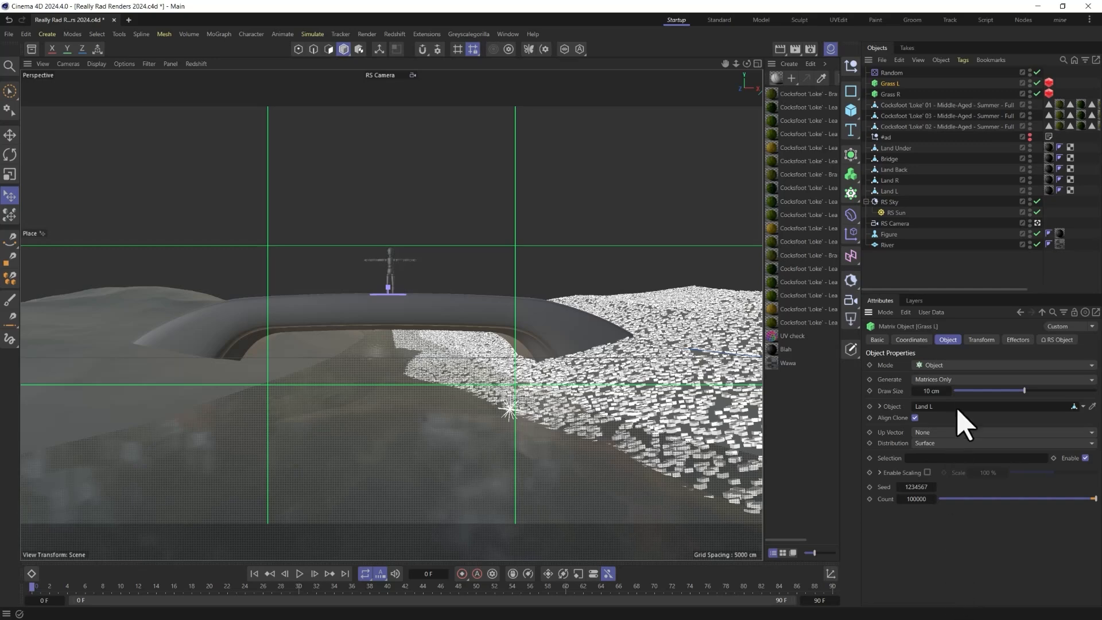
left_click_drag(917, 488, 934, 488)
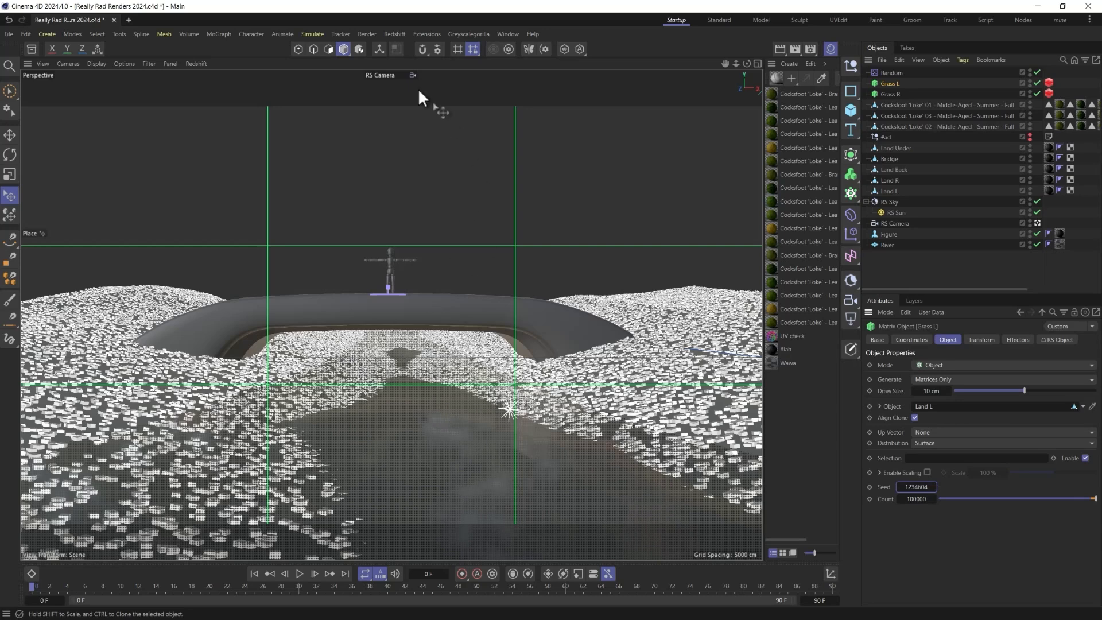
- Reopen the Redshift RenderView, turn off the render region and start an interactive render of the full frame
left_click(395, 35)
left_click(414, 121)
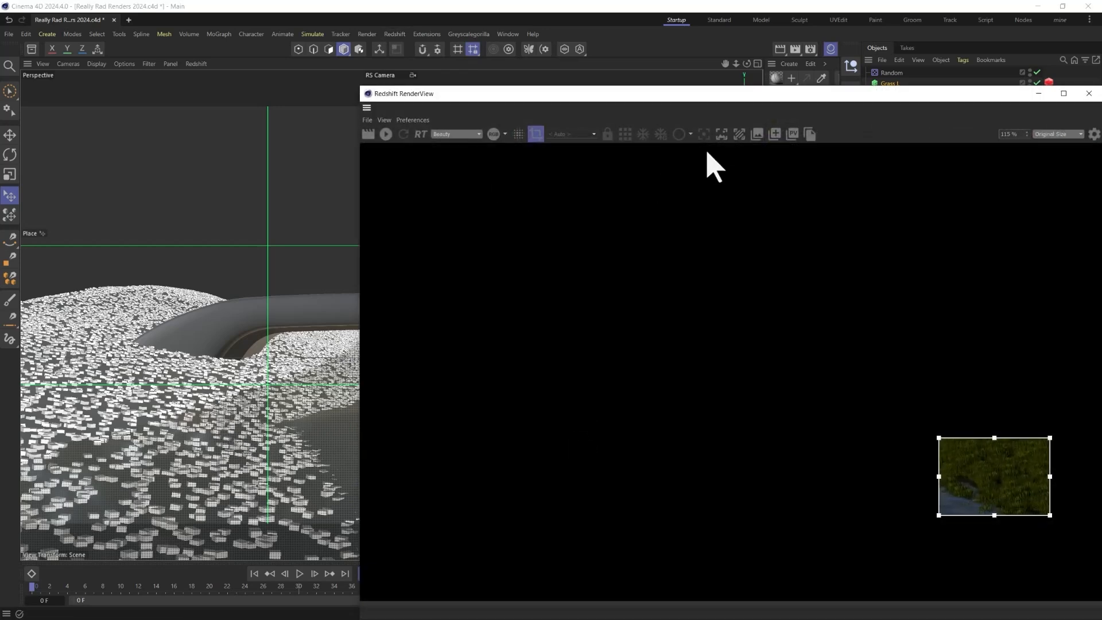
left_click(537, 135)
left_click(386, 133)
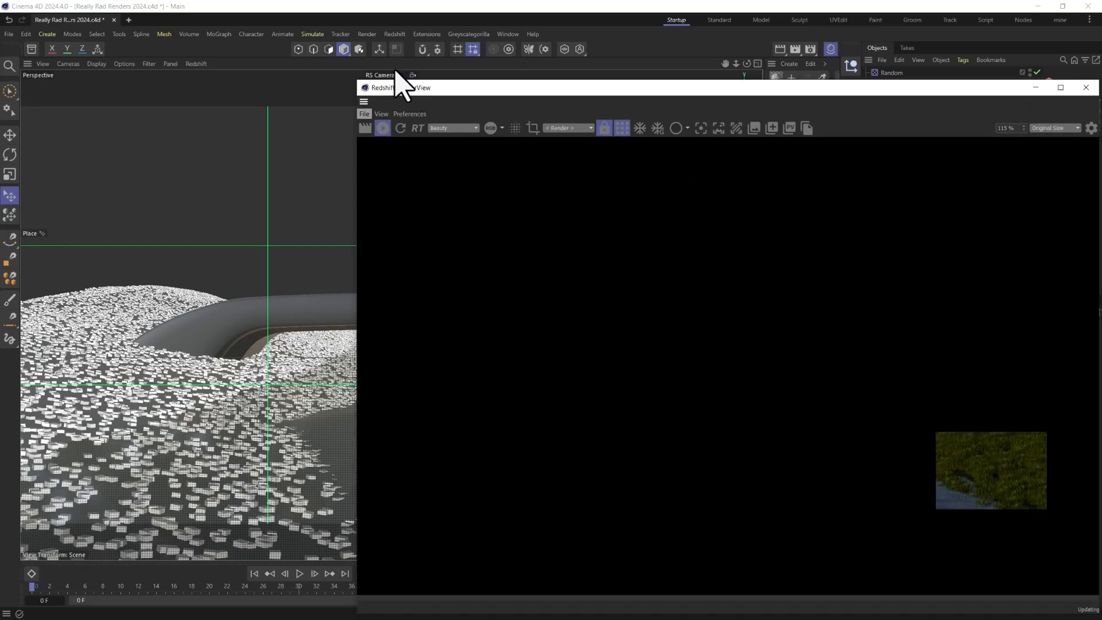
left_click_drag(431, 87, 311, 55)
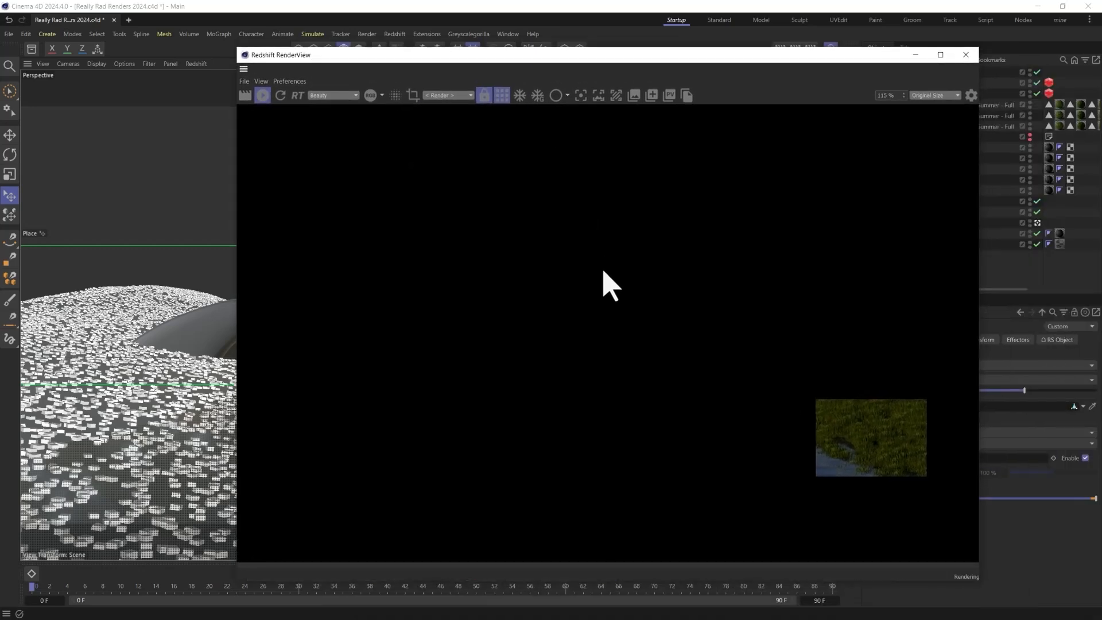
scroll(603, 273, "down", 3)
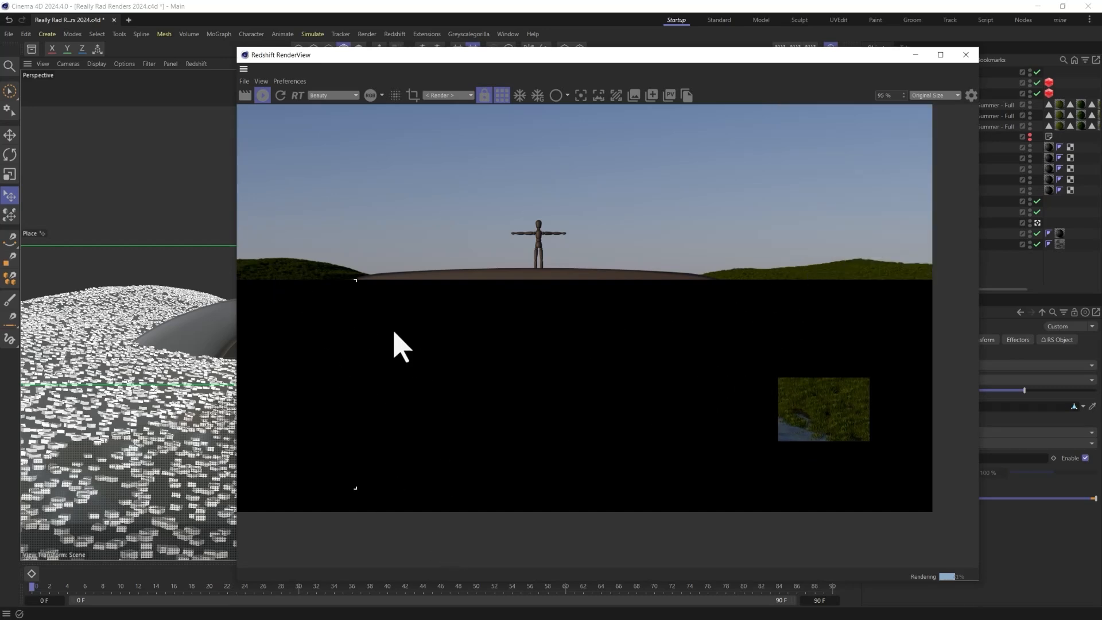
- Switch the interactive render from bucket to progressive mode and view the whole scene with grass on both banks
left_click(518, 98)
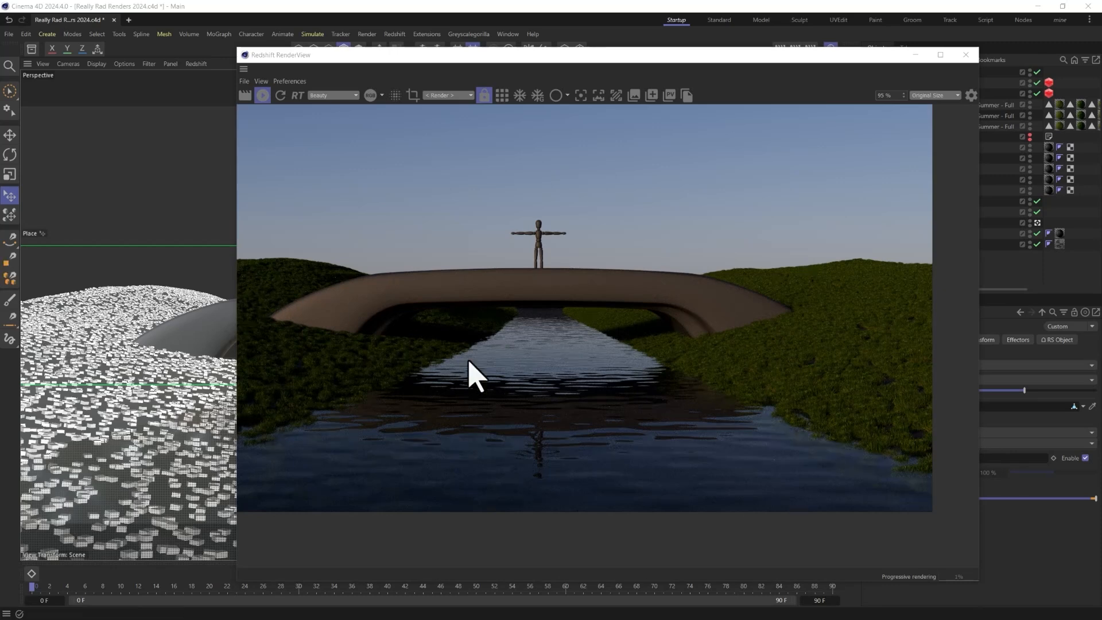
left_click(630, 56)
scroll(518, 333, "down", 1)
scroll(341, 367, "down", 3)
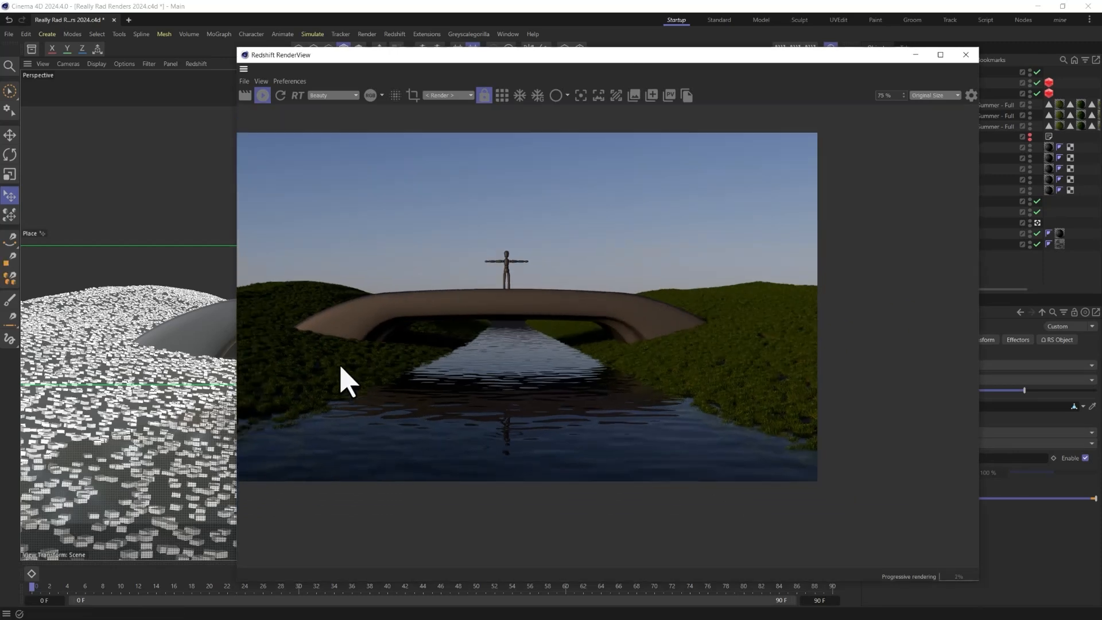
scroll(333, 382, "up", 2)
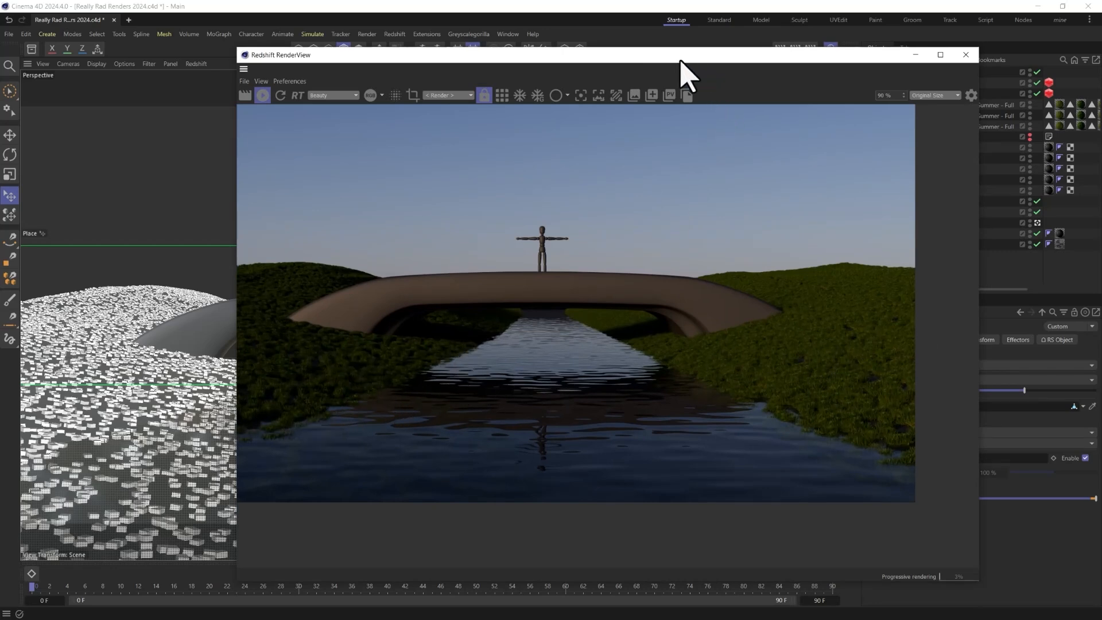
- Dock the Redshift RenderView beside the perspective viewport and inspect the grassy bank next to the bridge
left_click_drag(52, 144, 54, 147)
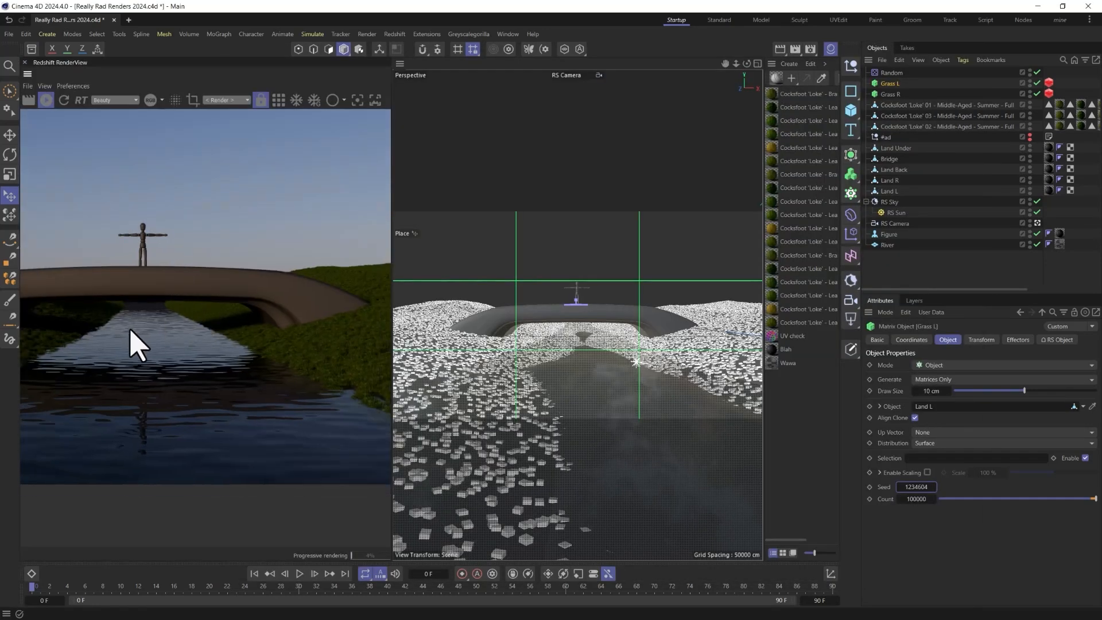
scroll(263, 356, "up", 6)
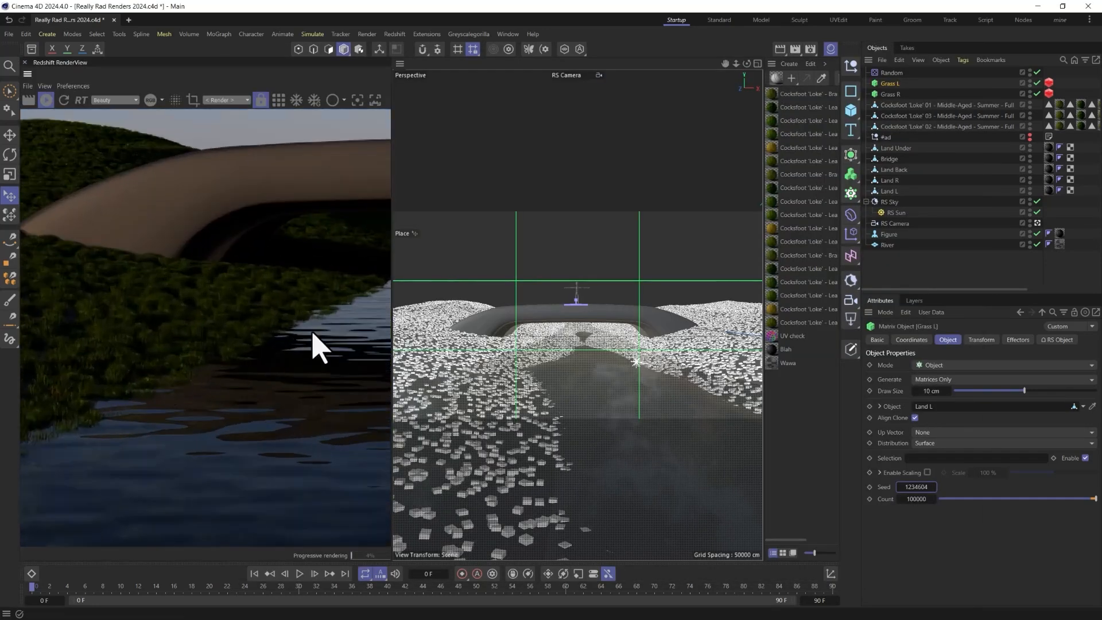
scroll(318, 347, "down", 4)
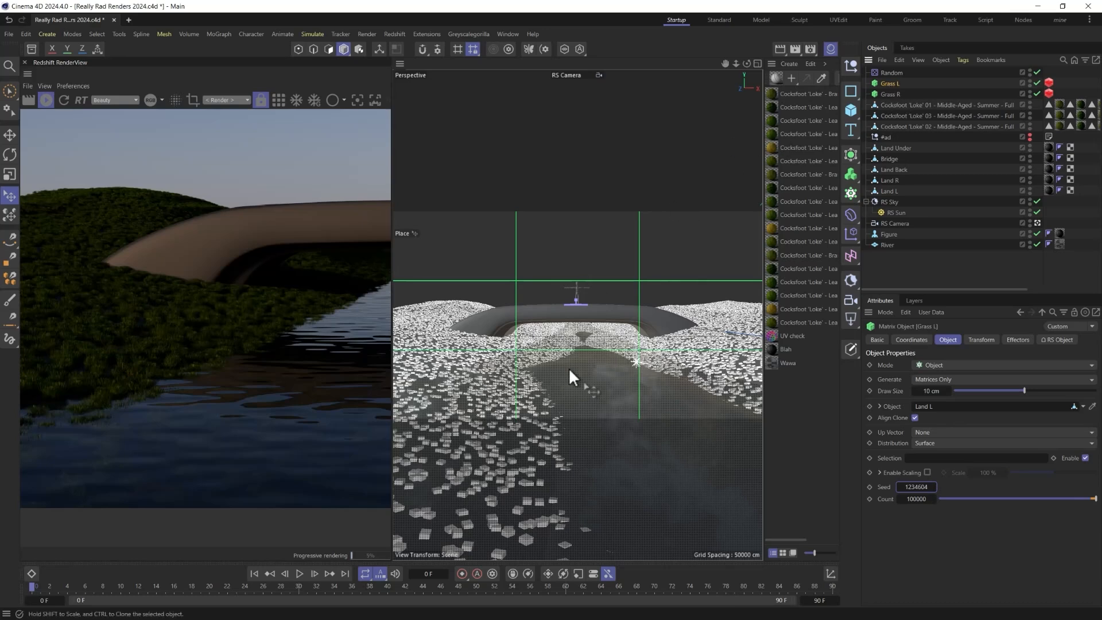
- Add a Plain effector to the Grass L matrix
left_click(313, 35)
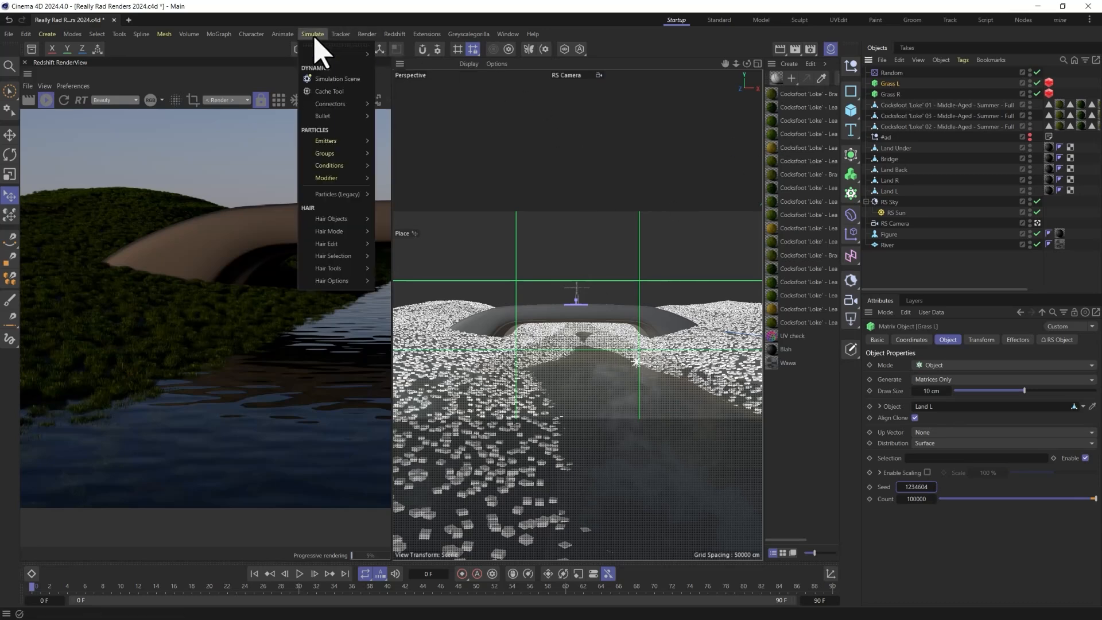
mouse_move(327, 55)
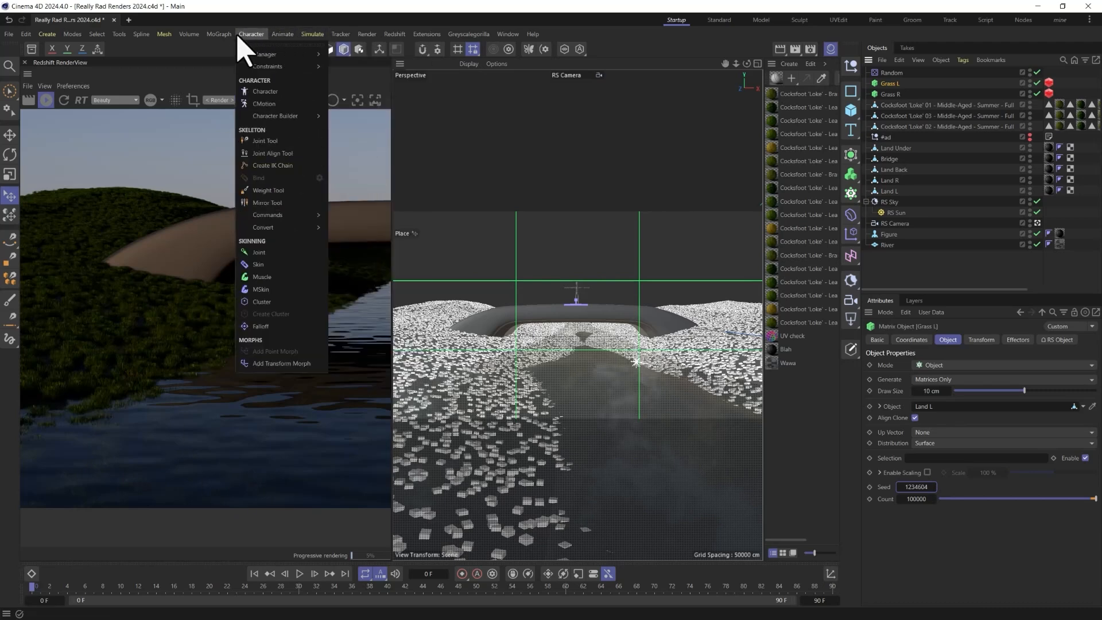
mouse_move(219, 34)
mouse_move(226, 53)
left_click(340, 62)
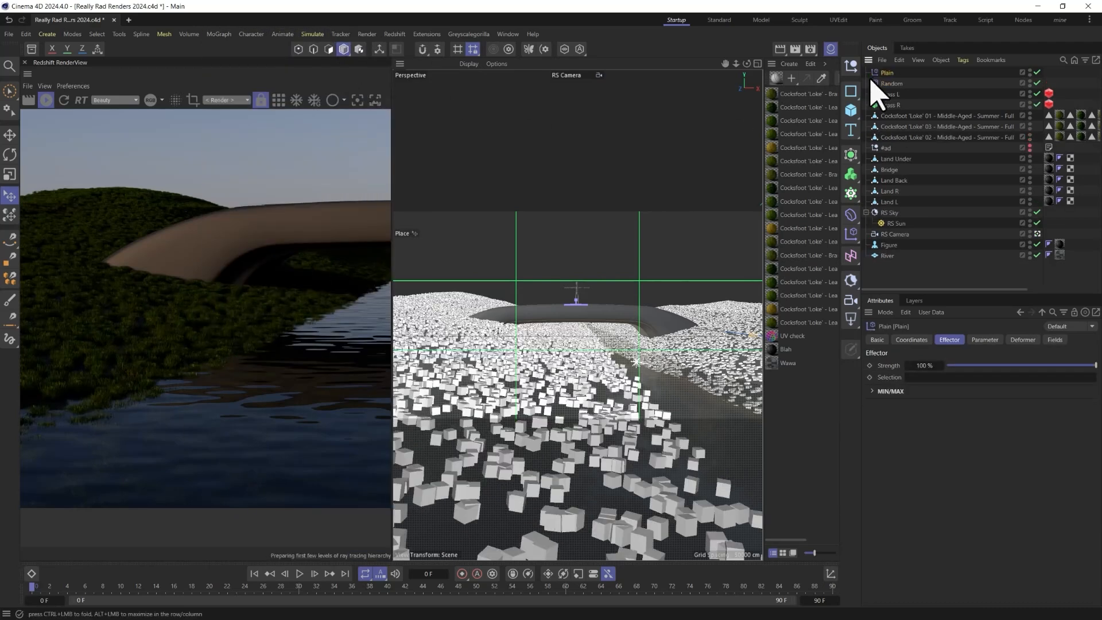
- Turn off the Plain effector's position influence and enable scale with Uniform Scale on and a value of -1
left_click(985, 339)
left_click(932, 402)
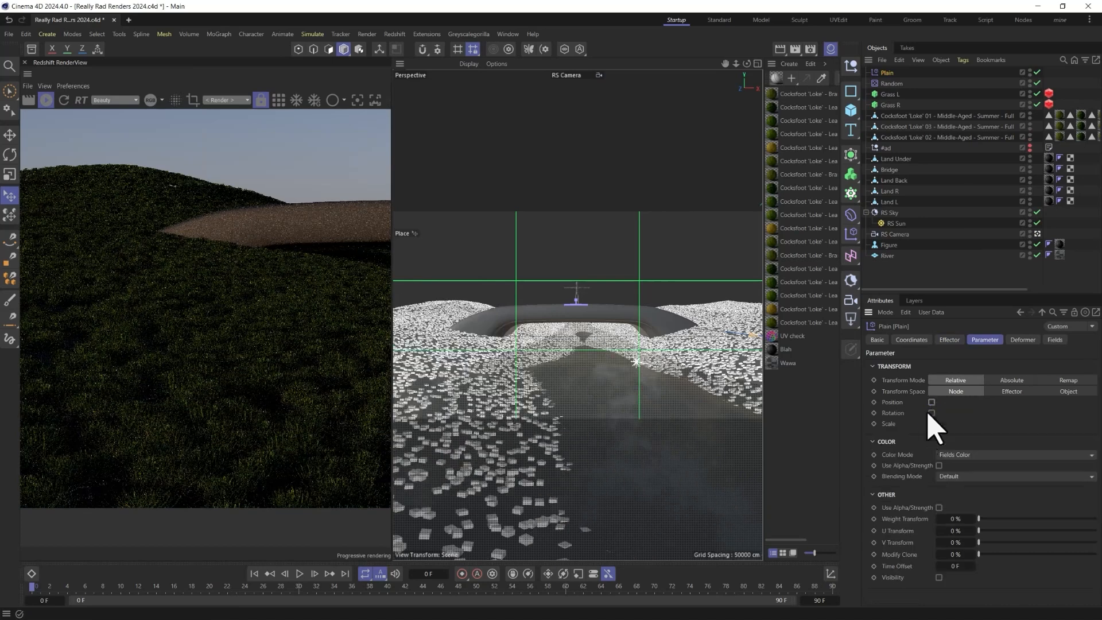
left_click(931, 424)
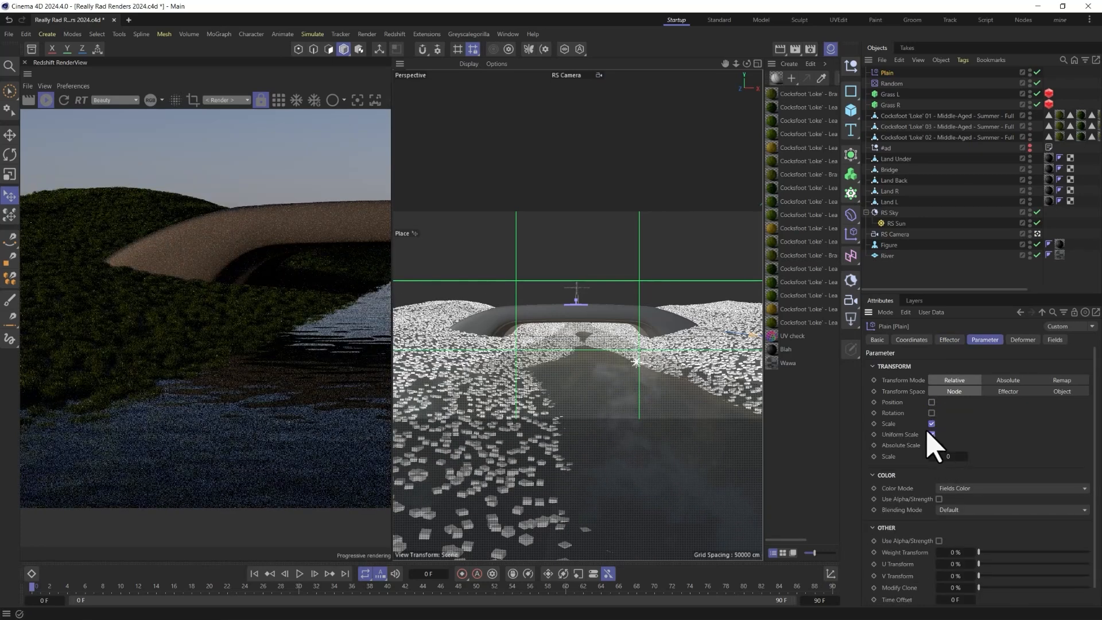
left_click(898, 435)
double_click(945, 454)
type("-1")
key("Return")
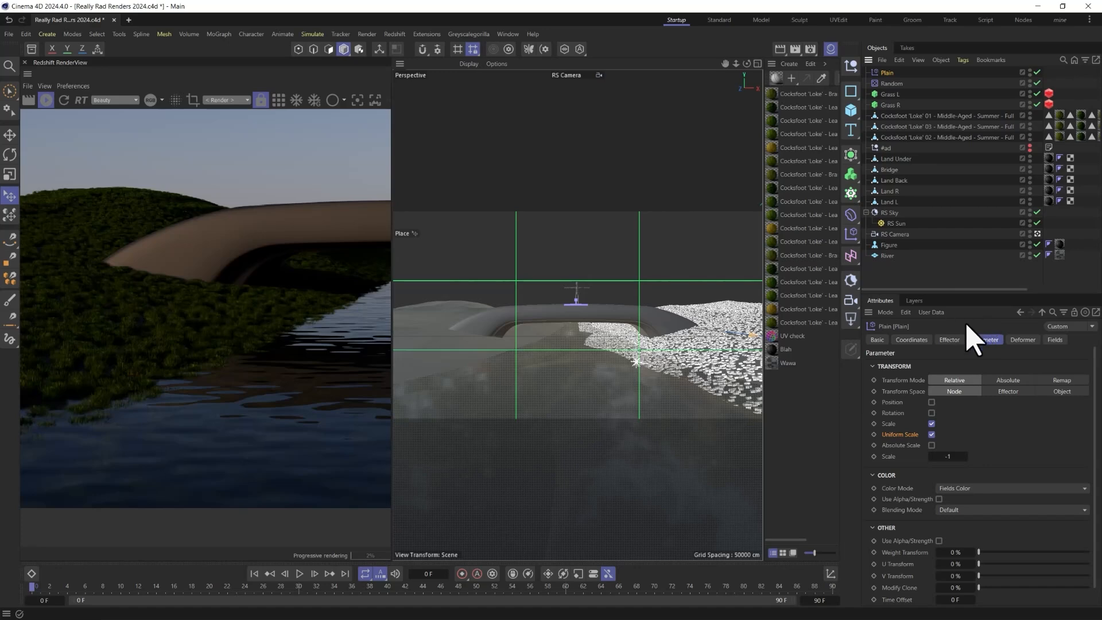
- Add a Linear Field to the Plain effector and place it across the left bank's river edge with a length of about 97 cm
left_click(1055, 340)
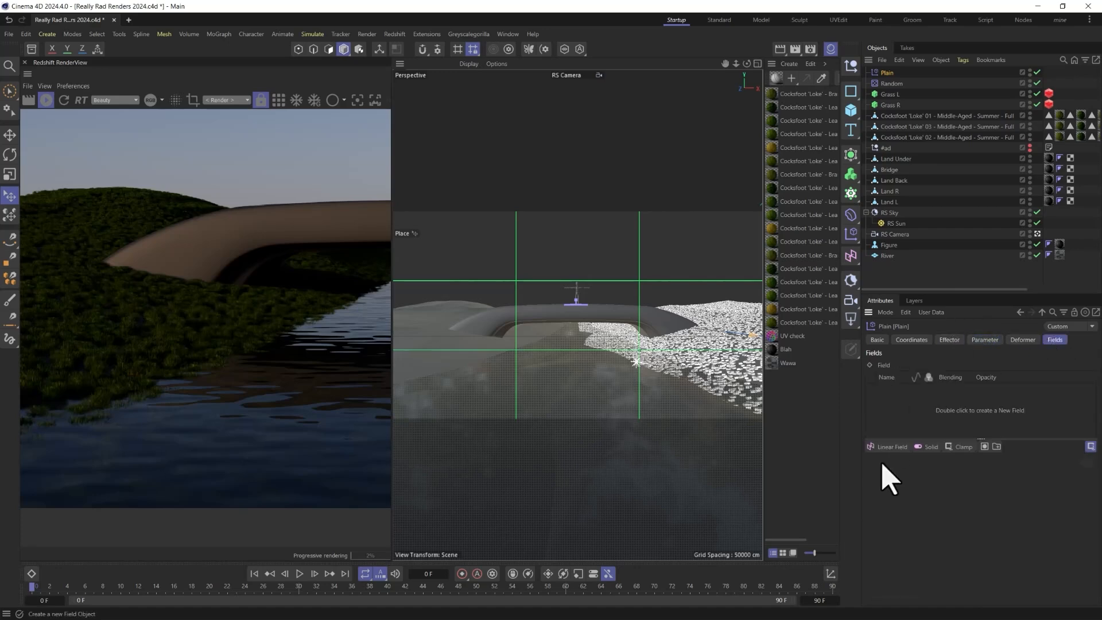
left_click(889, 448)
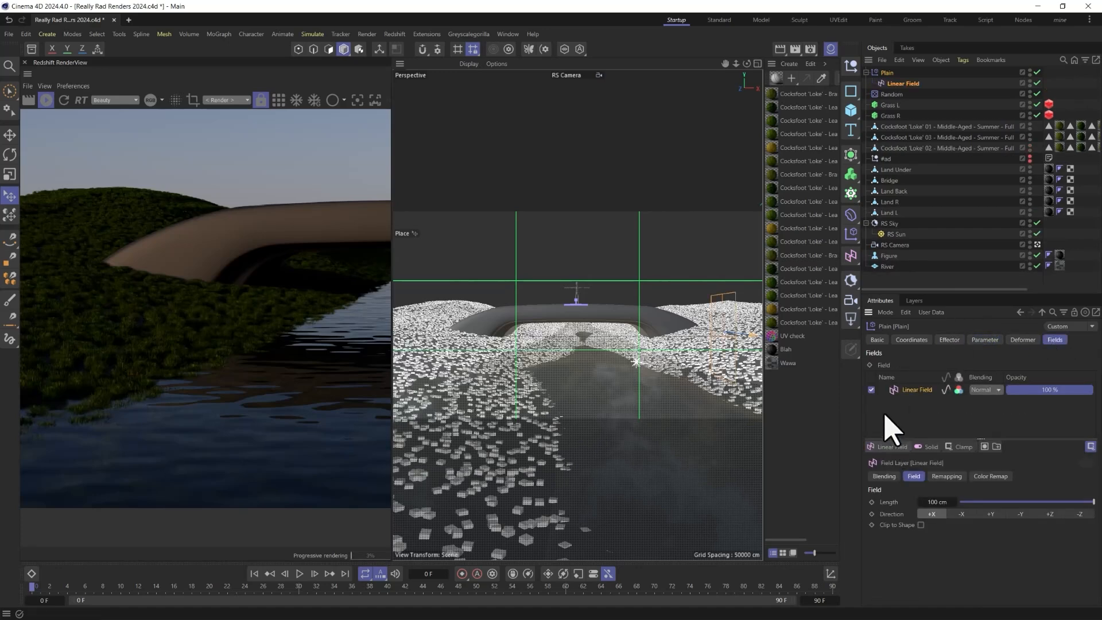
key("e")
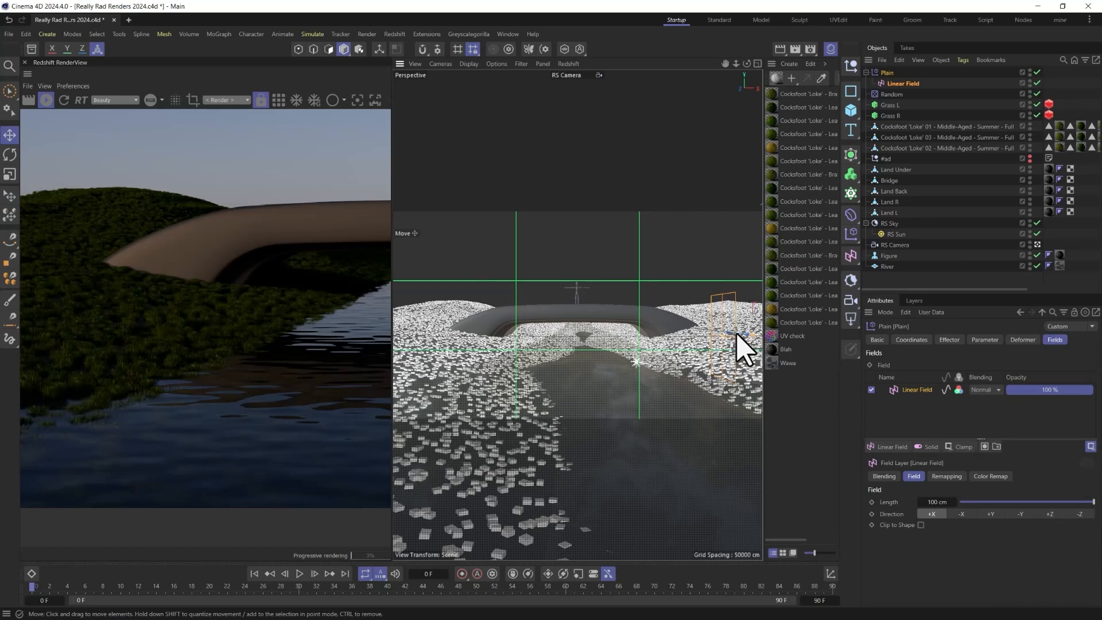
left_click_drag(738, 337, 476, 362)
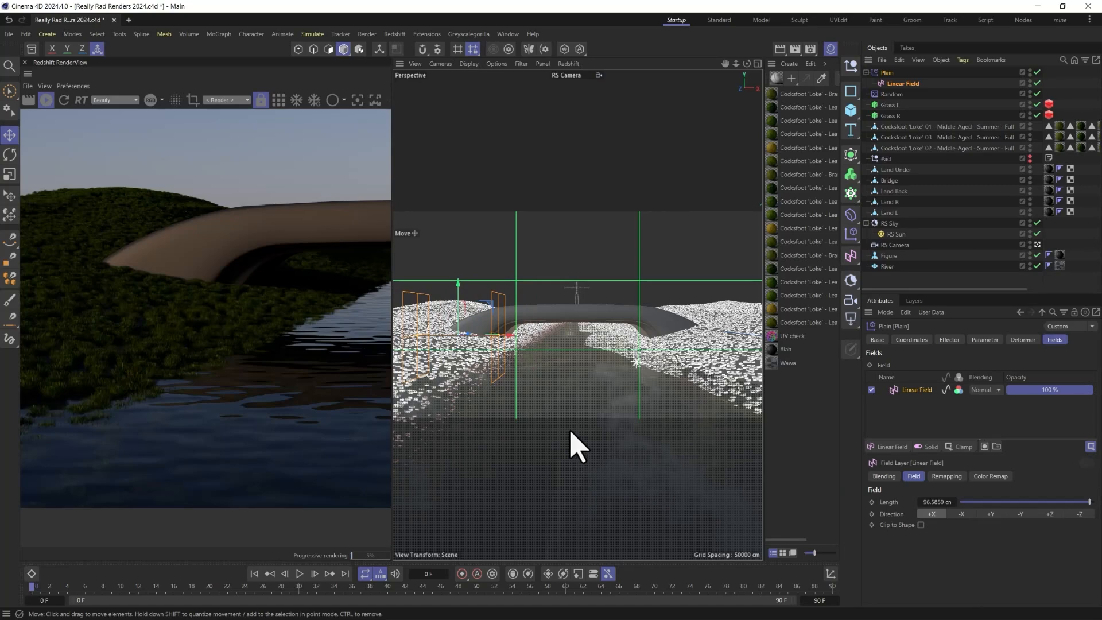
- Extend the left bank's linear field to about 151 cm, shifted farther from the river, and refresh the Redshift render
left_click(60, 95)
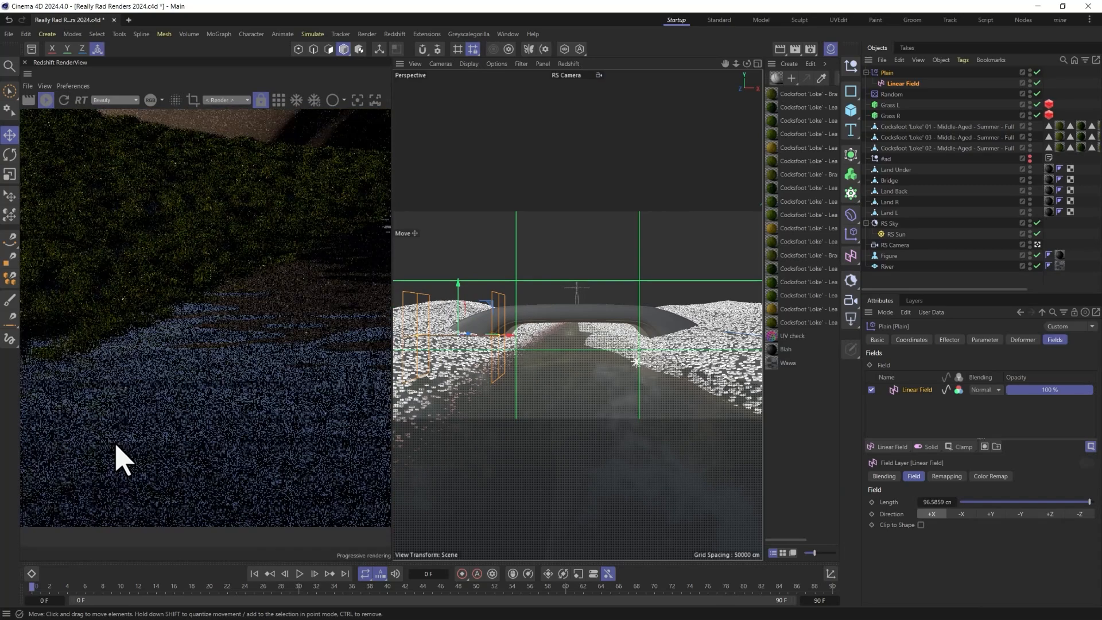
scroll(146, 355, "down", 2)
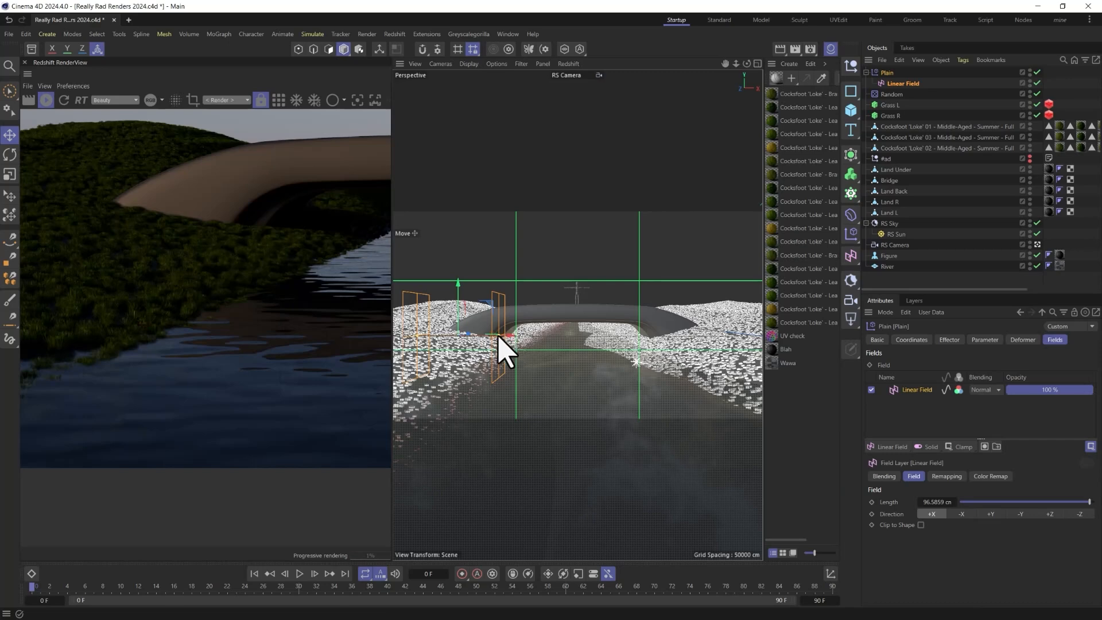
left_click_drag(500, 344, 443, 340)
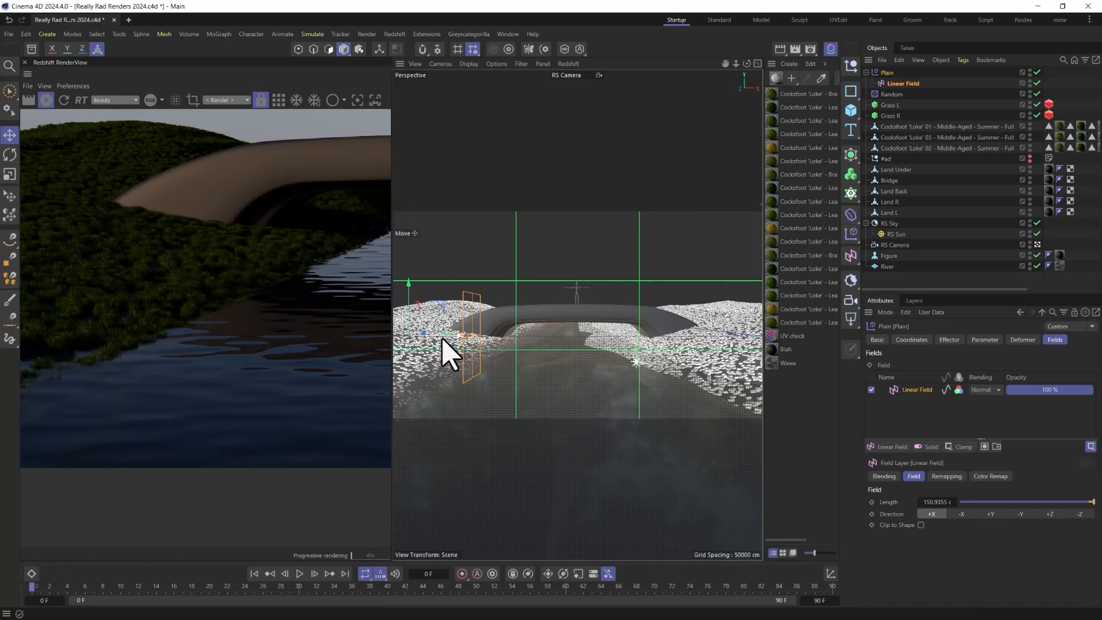
left_click(65, 99)
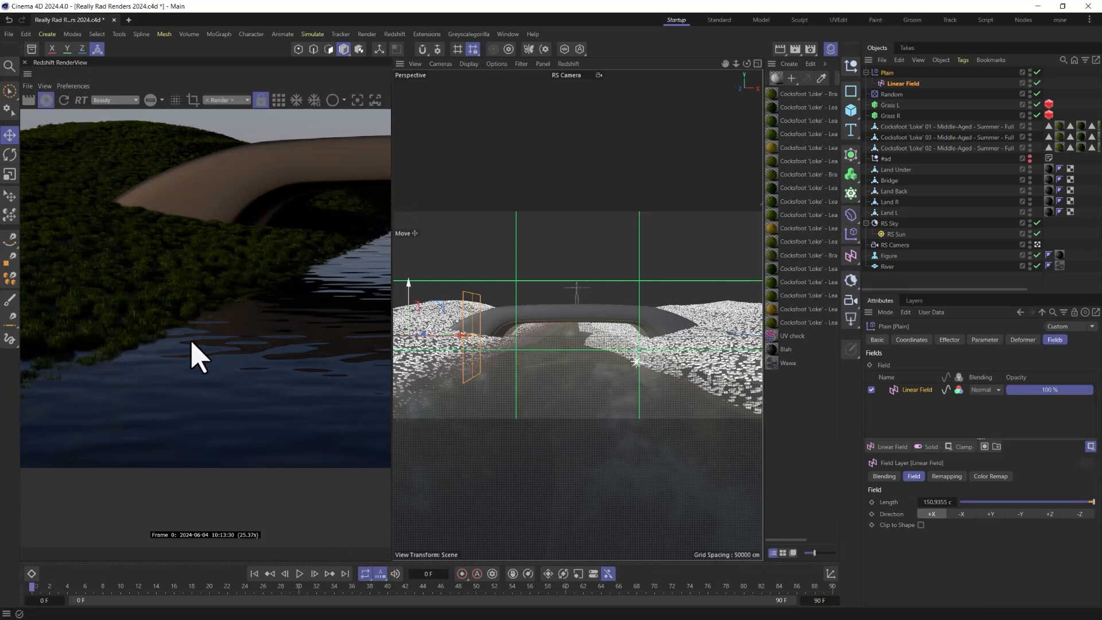
scroll(212, 346, "down", 1)
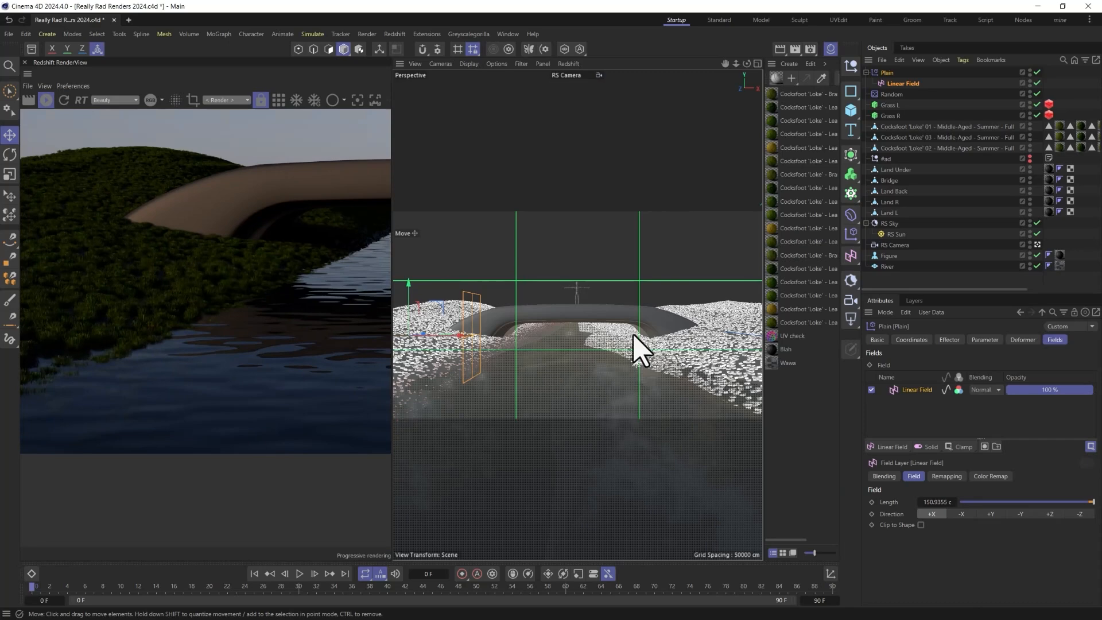
- Shift the River plane slightly toward the left bank and move the linear field back closer to the water
left_click(634, 336)
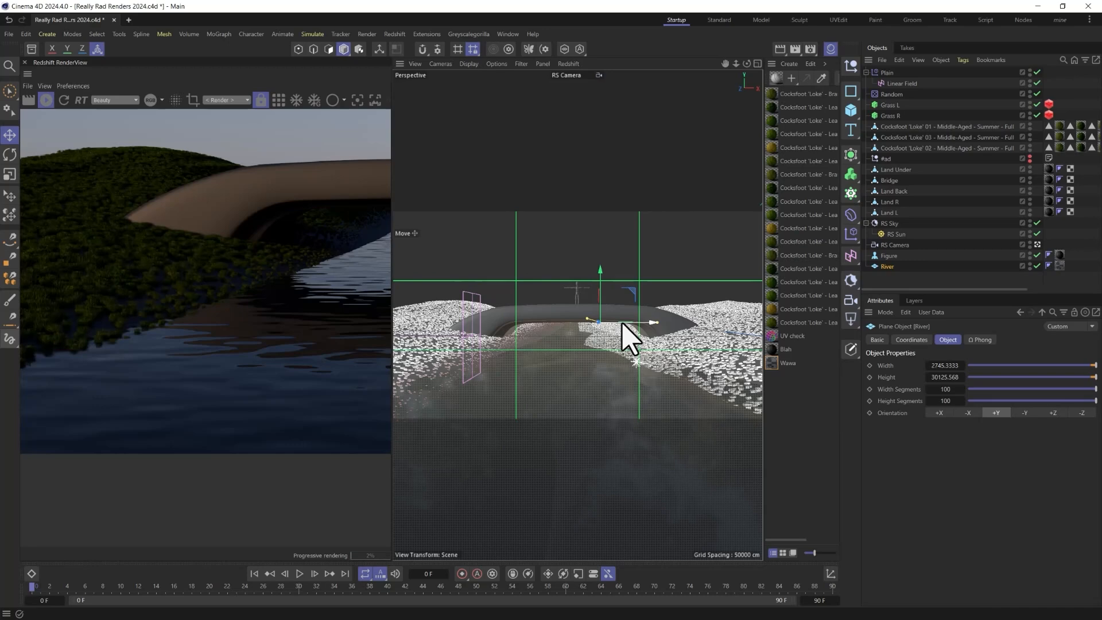
left_click_drag(622, 322, 623, 331)
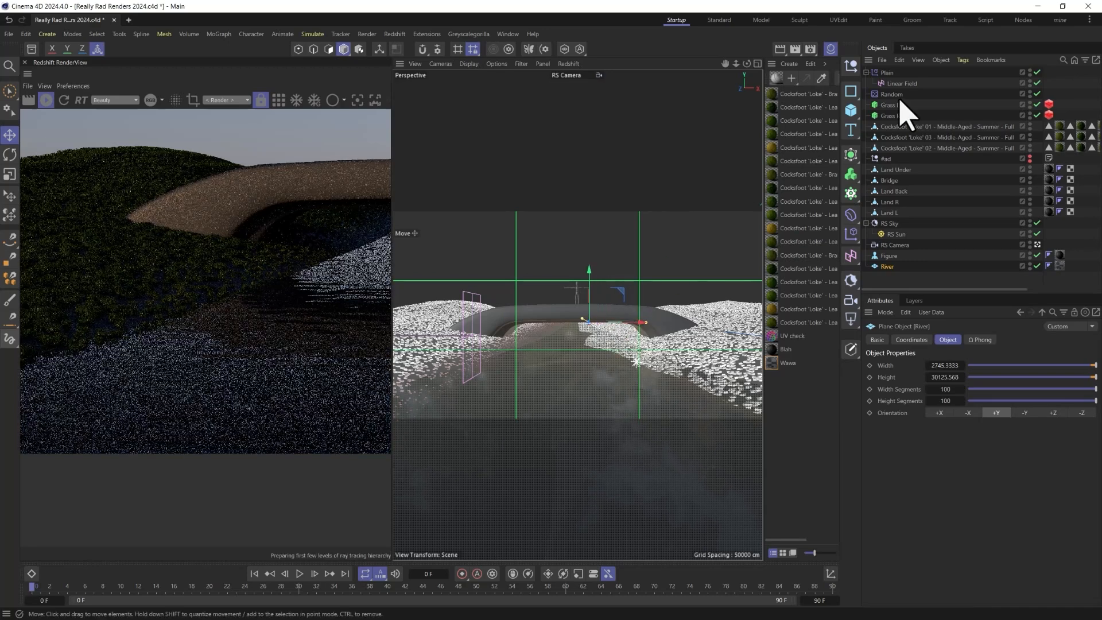
left_click(901, 83)
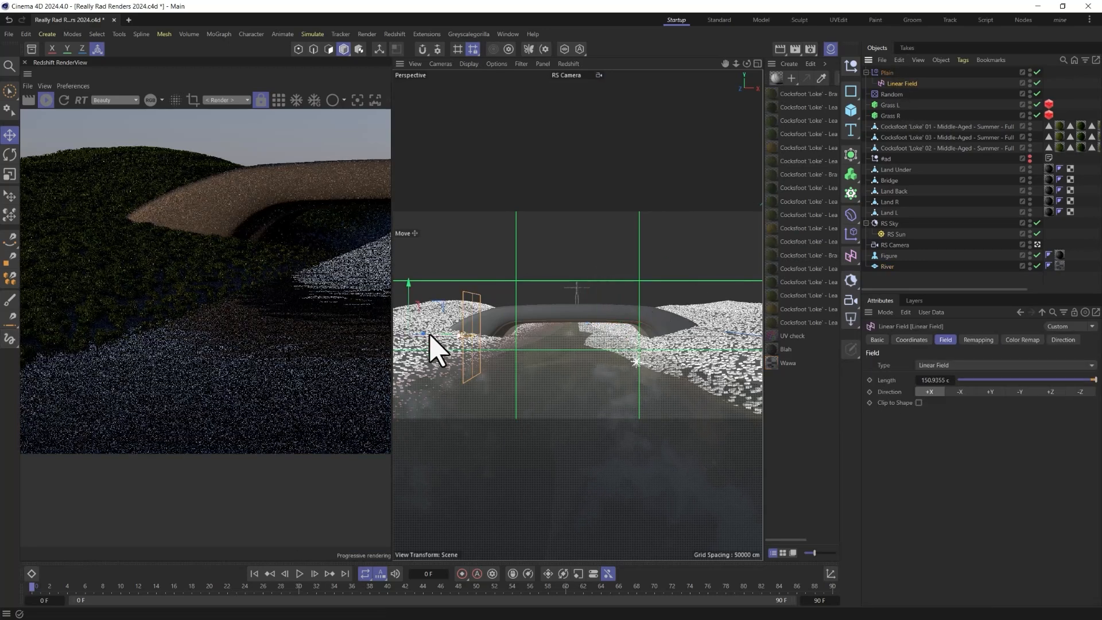
left_click_drag(439, 344, 466, 338)
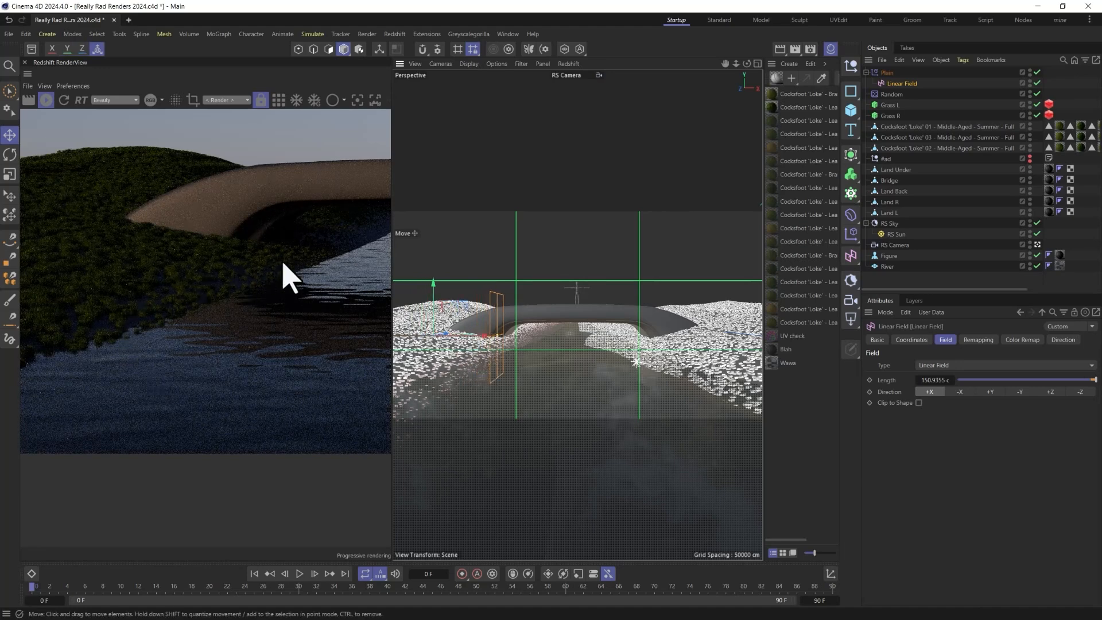
scroll(313, 319, "down", 3)
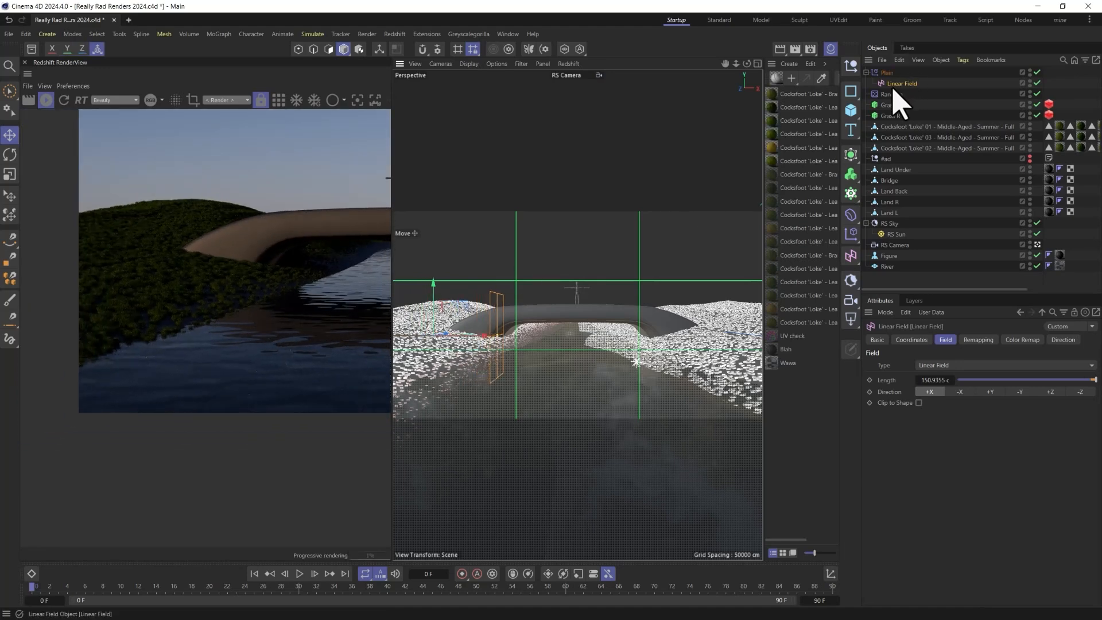
- Duplicate the Plain effector with its linear field, naming the original Erase L and the copy Erase R
left_click(891, 116)
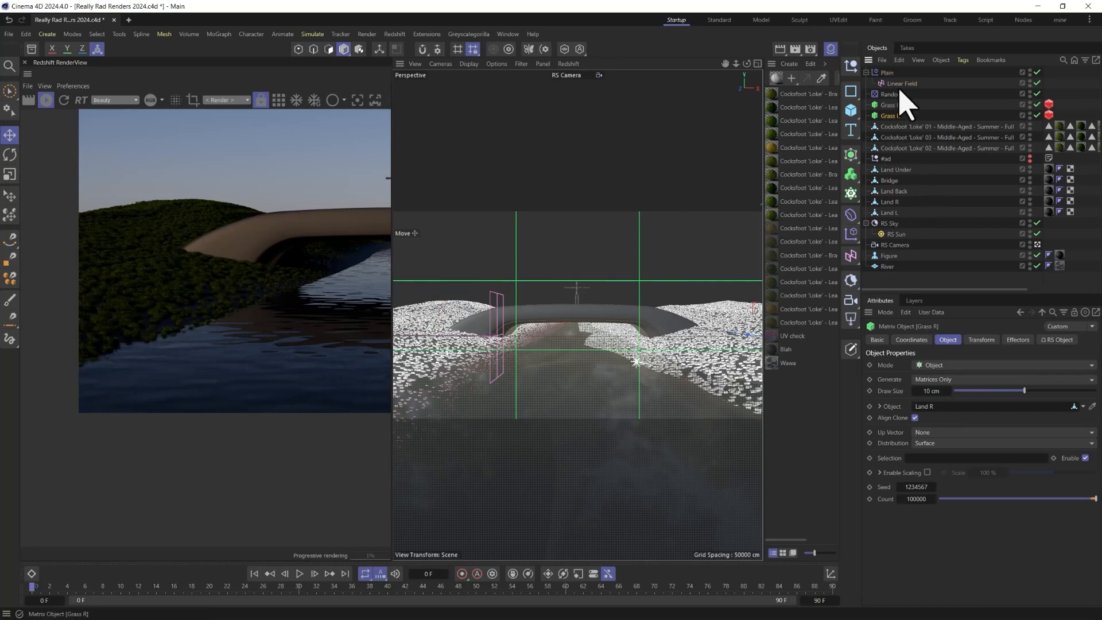
left_click_drag(889, 73, 891, 65)
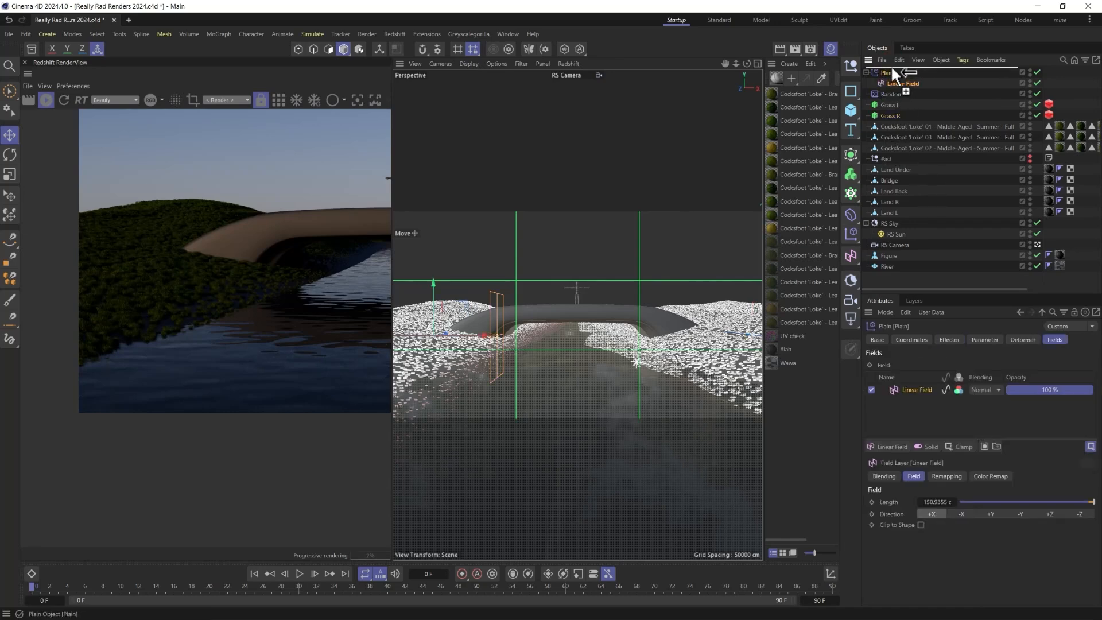
double_click(889, 95)
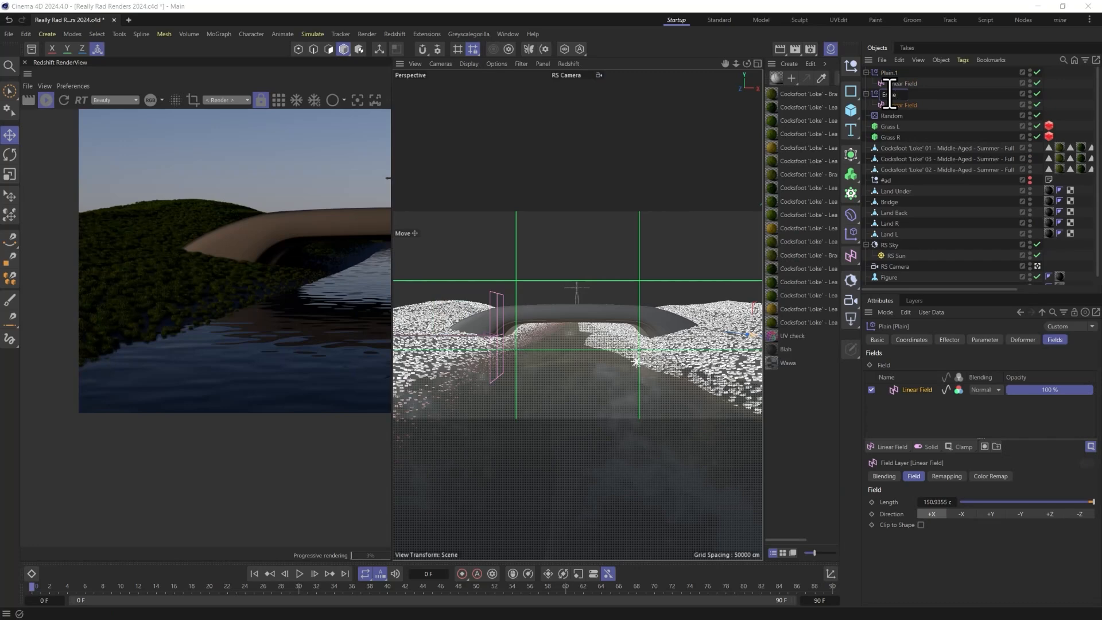
double_click(889, 73)
- Check the effectors assigned to Grass L and add Erase R to the Grass R matrix's effectors
left_click(889, 127)
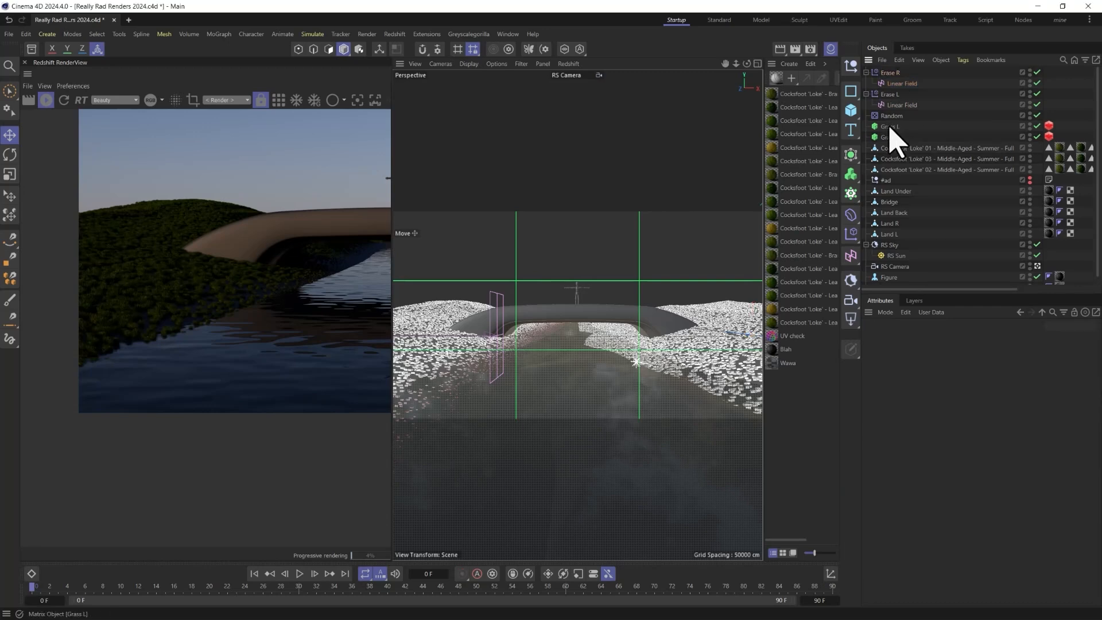
left_click(889, 126)
left_click(1018, 340)
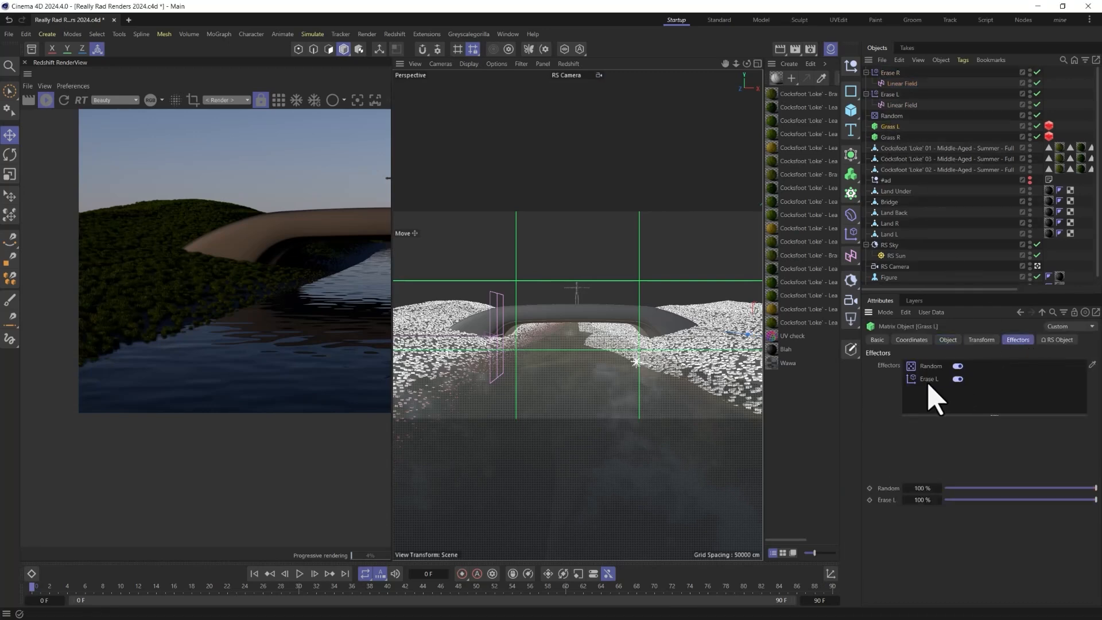
left_click(884, 138)
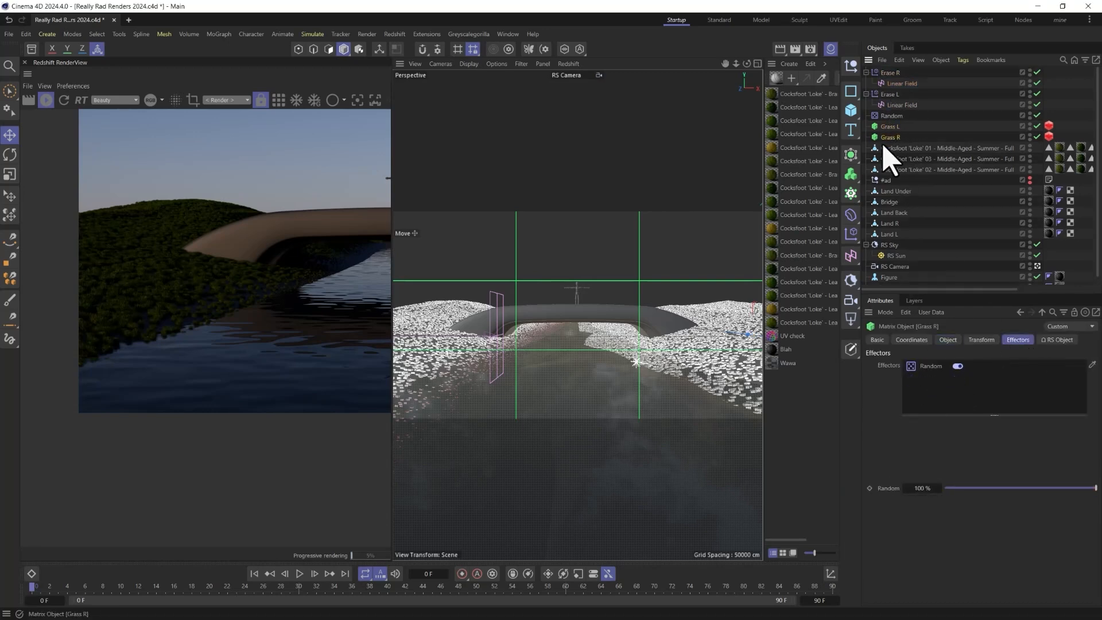
left_click_drag(885, 74, 888, 76)
left_click_drag(922, 381, 959, 393)
- Move the Erase R linear field to the right bank's river edge and rotate it to face the opposite direction
left_click(898, 83)
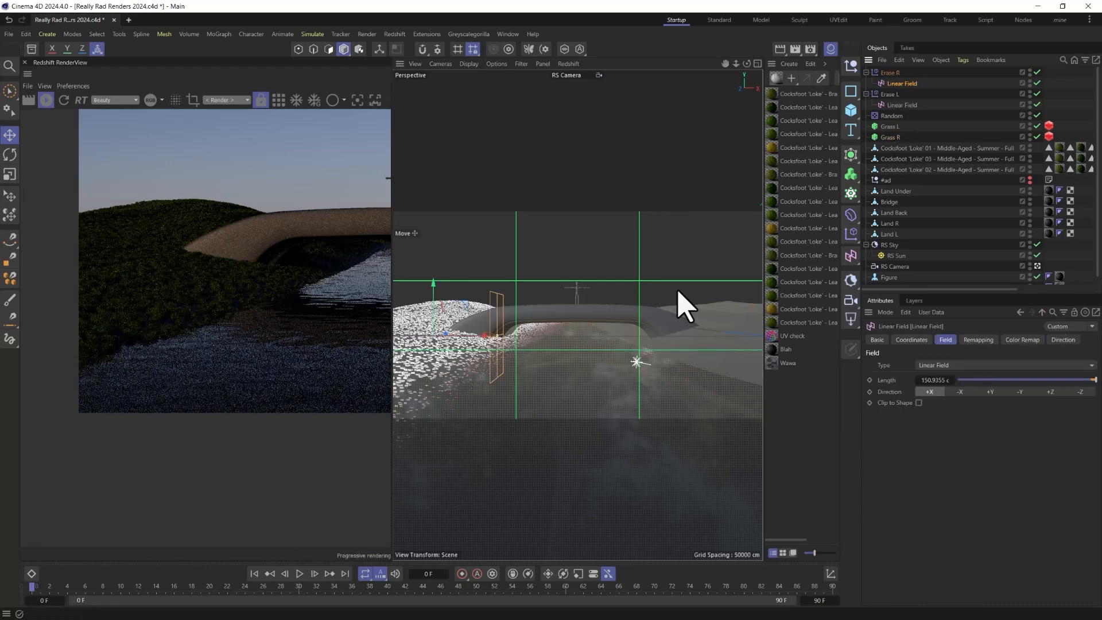
mouse_move(474, 344)
left_mouse_down()
mouse_move(717, 351)
mouse_move(575, 347)
mouse_move(453, 321)
left_mouse_up()
key("r")
key("e")
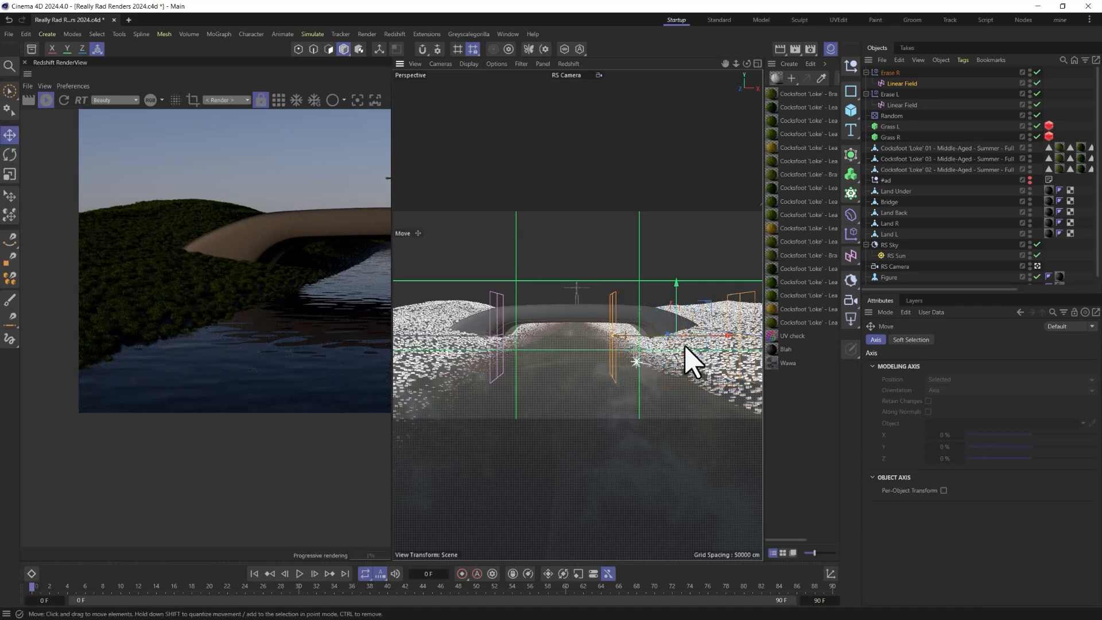
left_click_drag(706, 352, 765, 344)
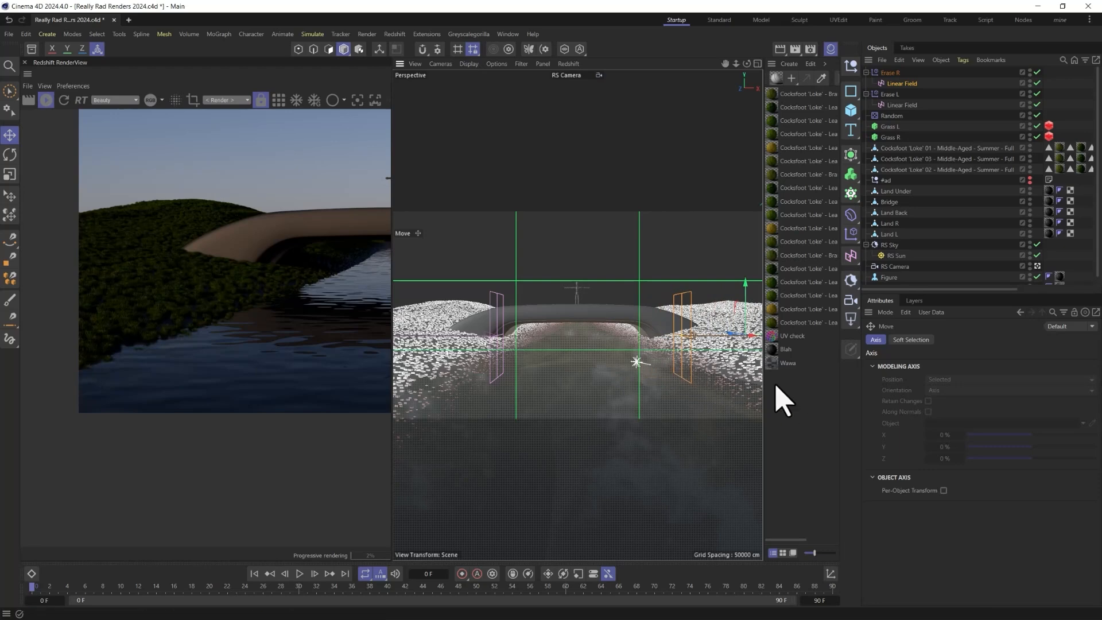
- Refresh the Redshift render to inspect the grass edges on both riverbanks, and hide the Material Manager
left_click_drag(318, 295, 236, 296)
left_click(64, 100)
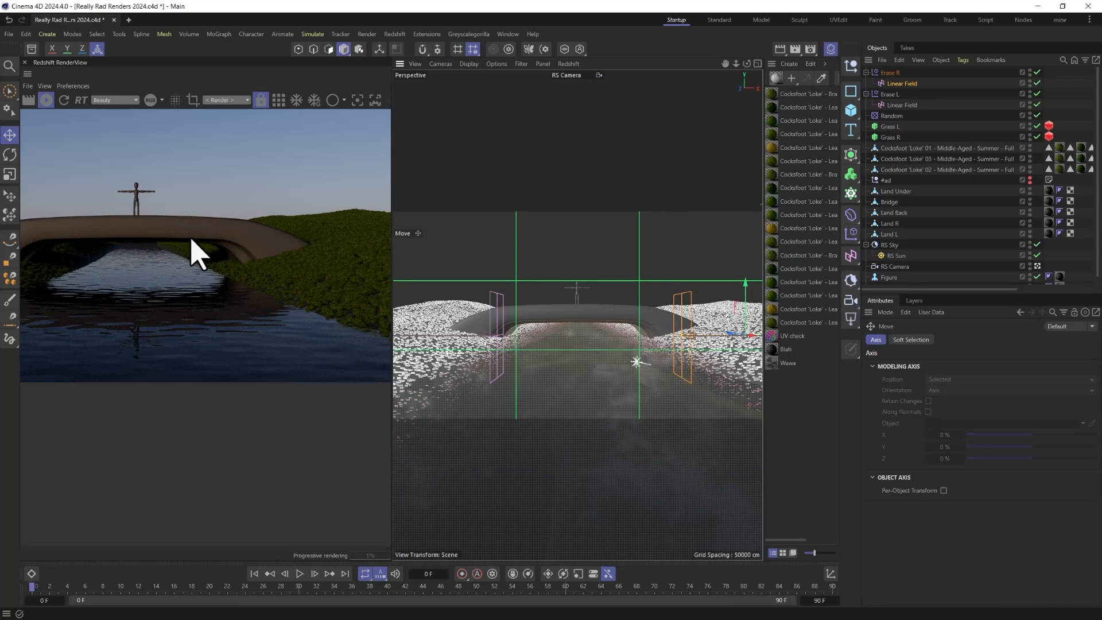
scroll(342, 337, "up", 5)
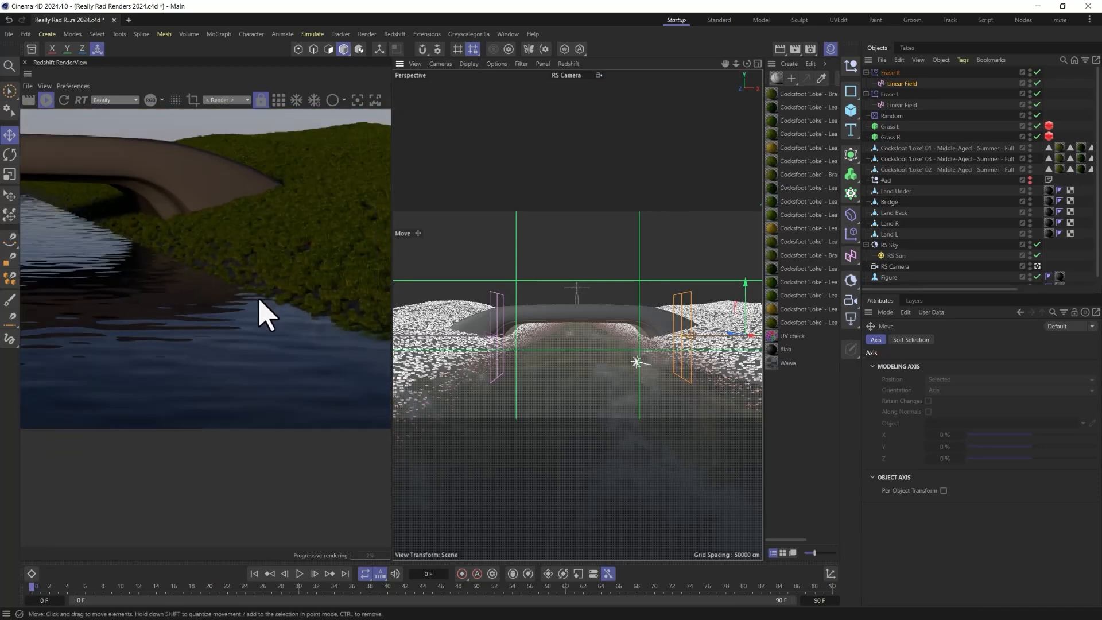
scroll(202, 295, "down", 6)
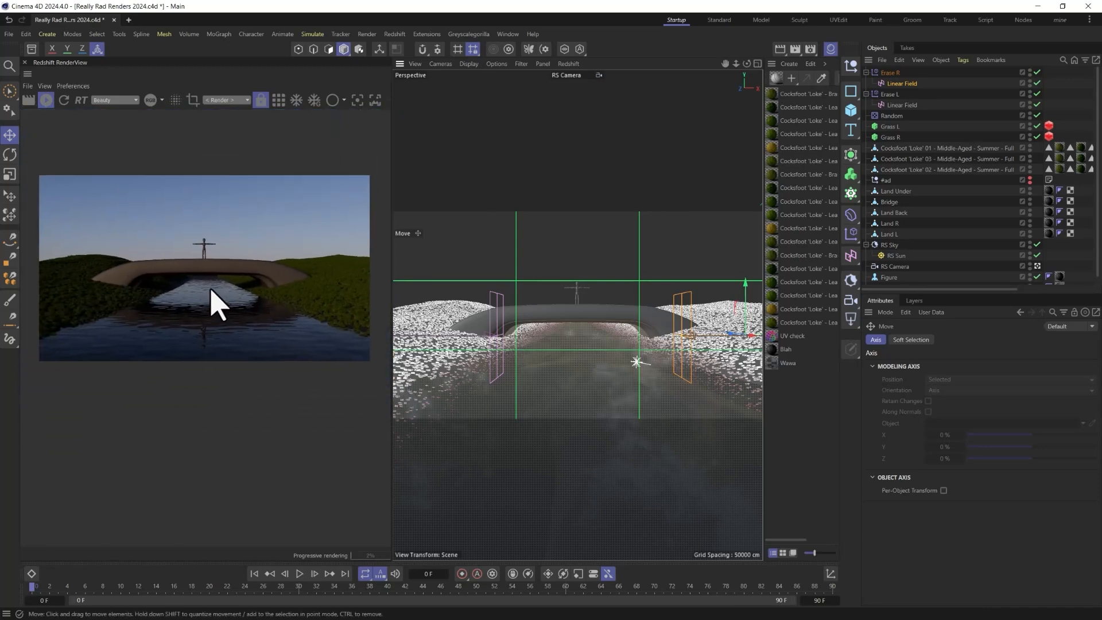
middle_click_drag(201, 287, 192, 281)
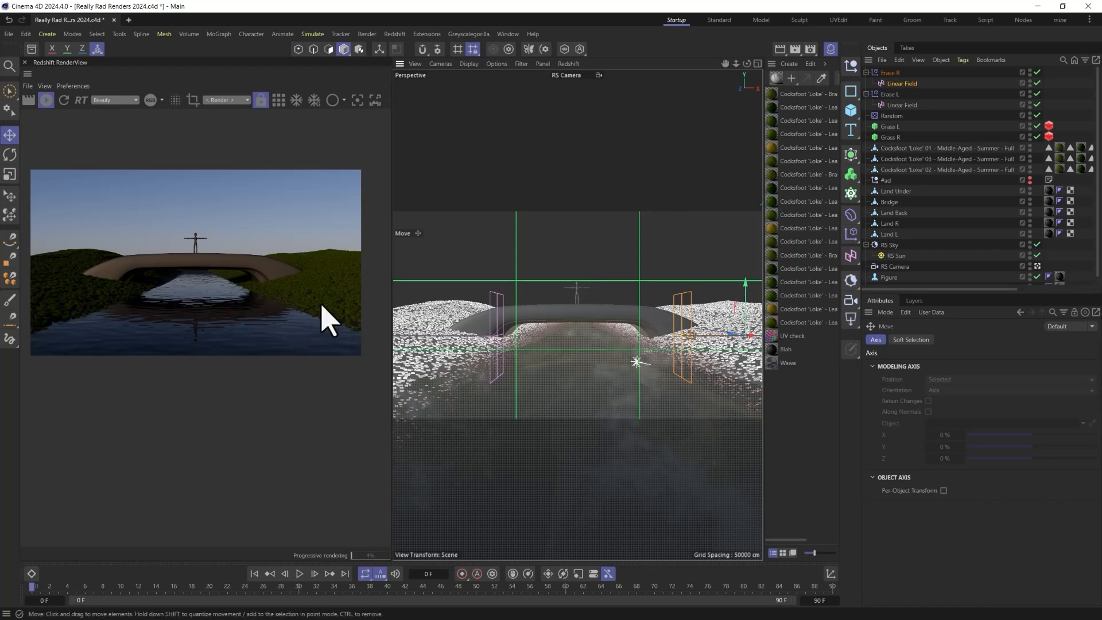
scroll(330, 321, "up", 3)
scroll(353, 304, "down", 3)
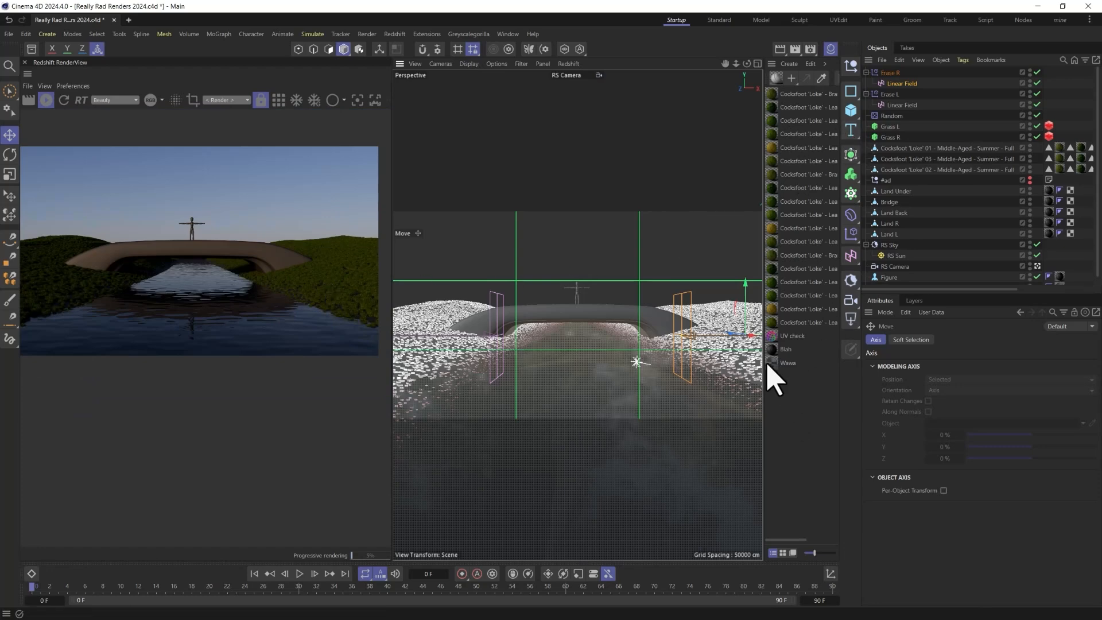
left_click(831, 51)
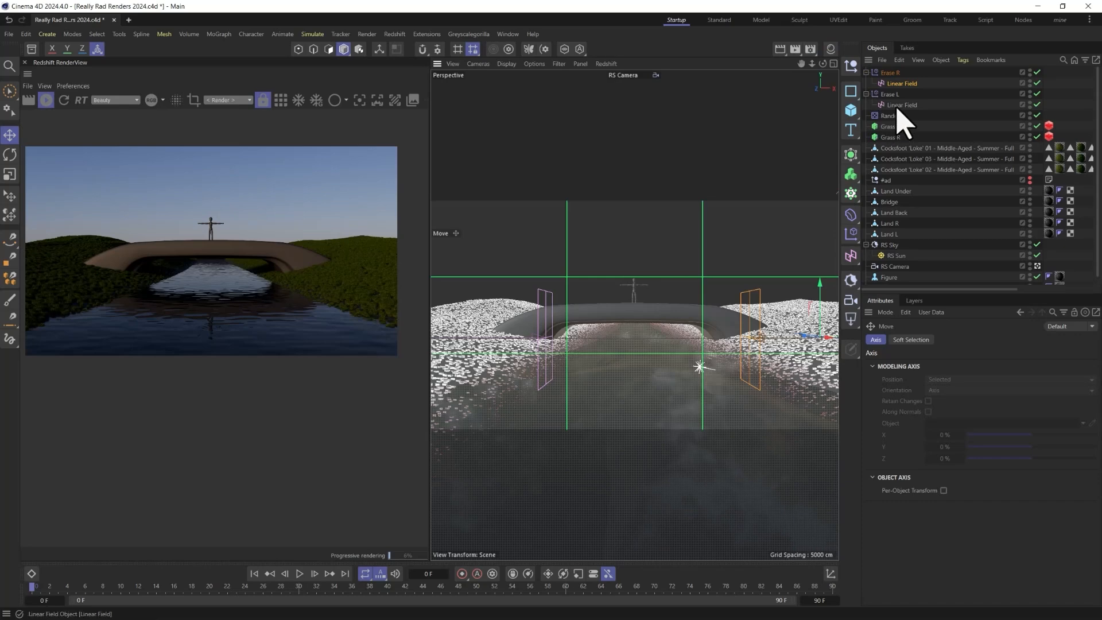
- Rotate the RS Sky to readjust the sunlight direction over the river and grassy banks
left_click(896, 245)
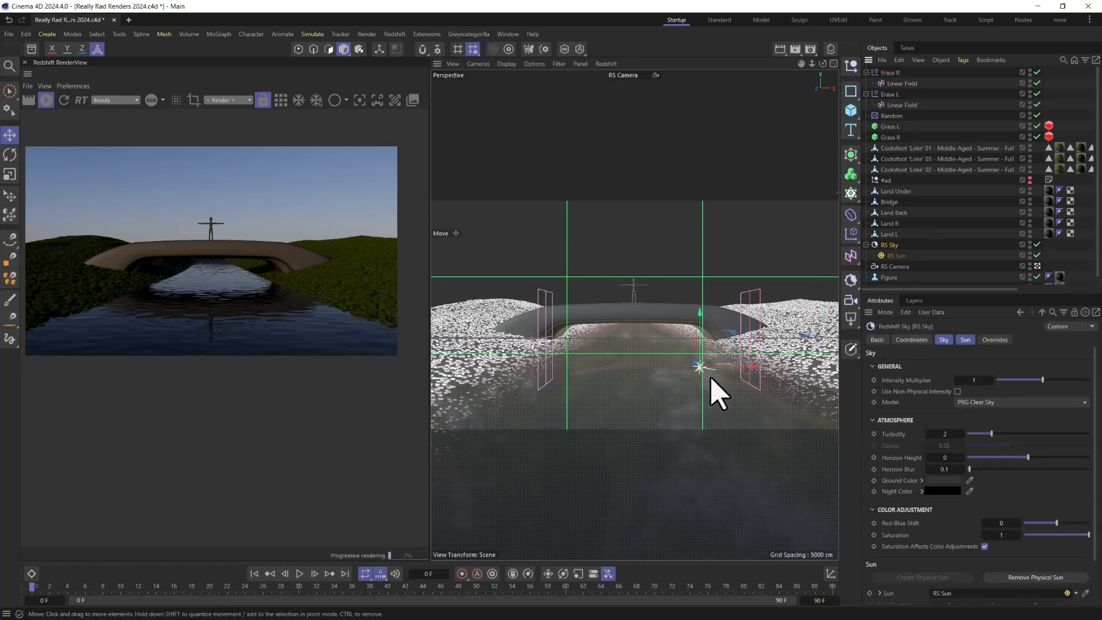
key("r")
left_click_drag(708, 369, 727, 296)
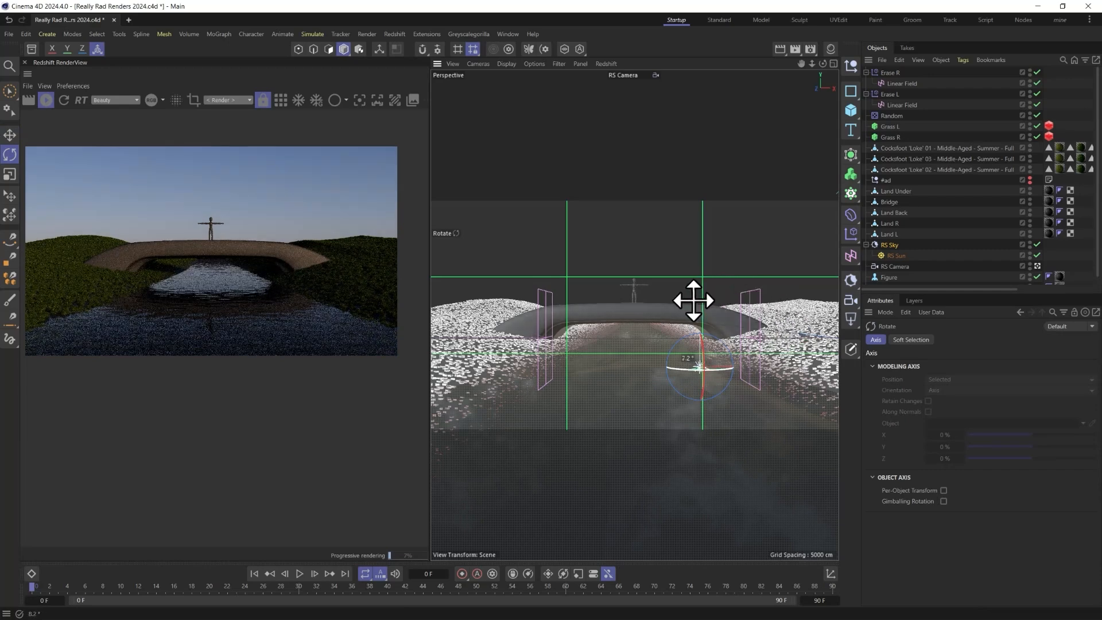
left_click_drag(694, 300, 755, 356)
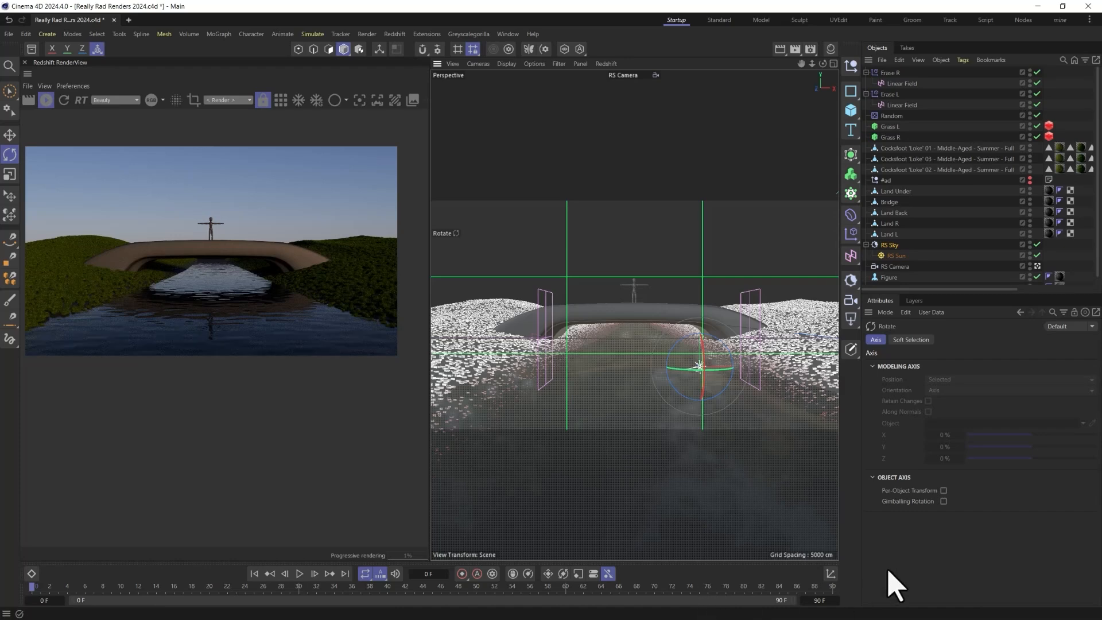
- Save the project under the new name Really Rad Renders 2024 Nice Landscape Scene 1.c4d
key("super")
left_click(904, 515)
left_click(10, 33)
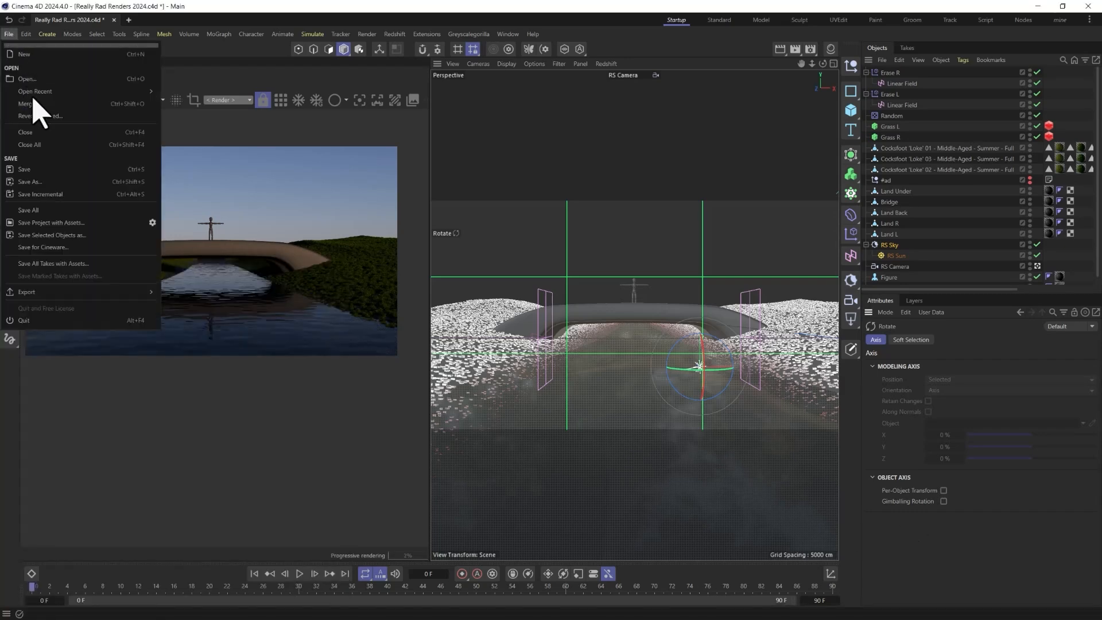
left_click(55, 181)
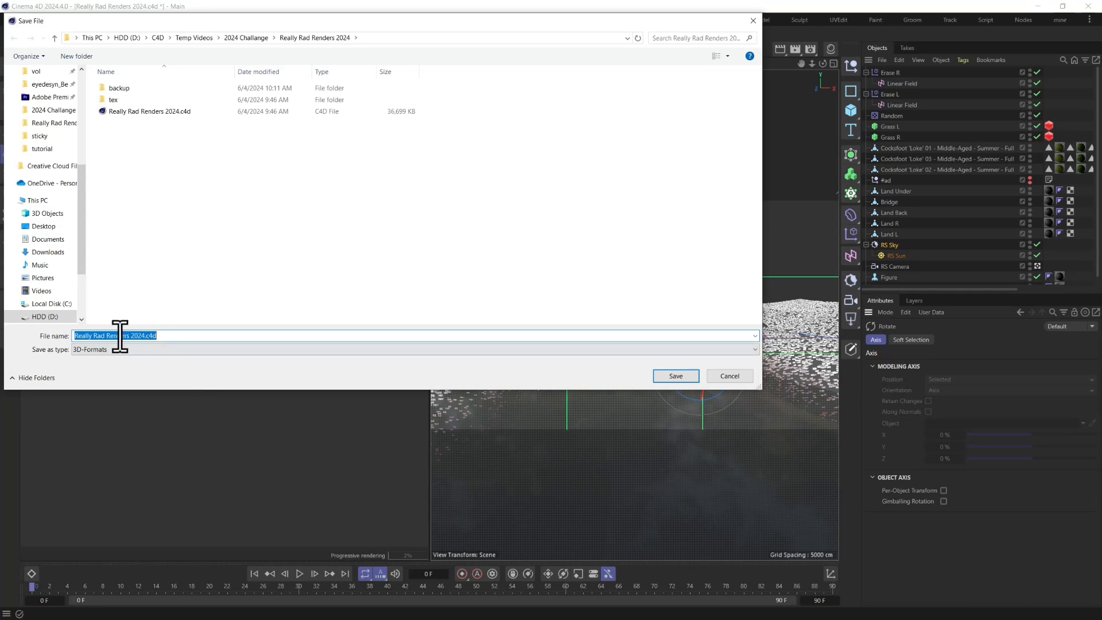
left_click(146, 335)
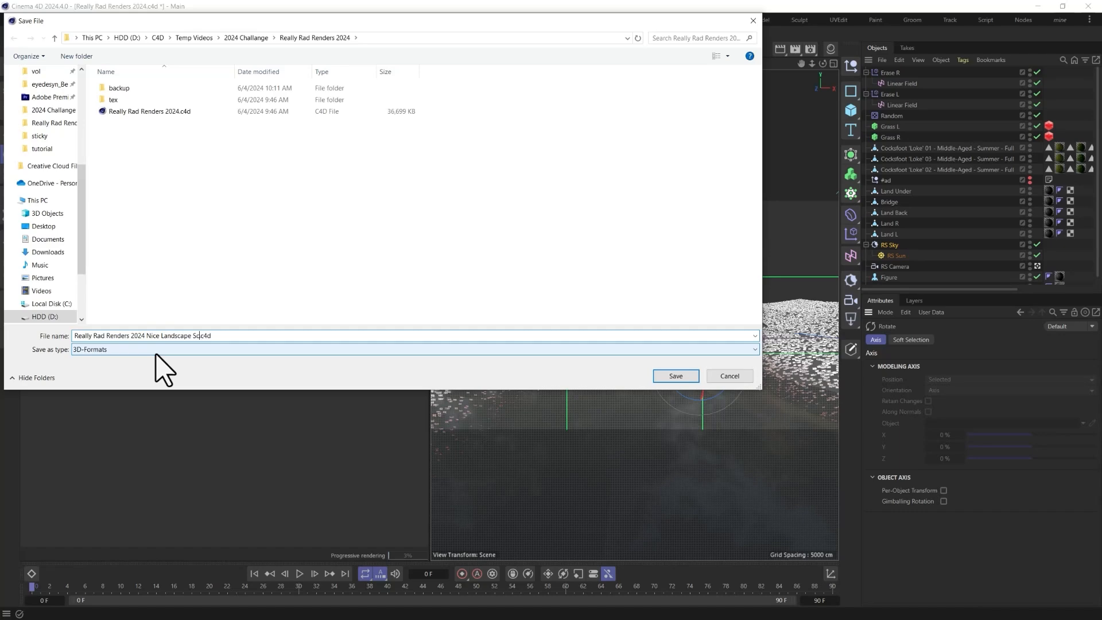
left_click(675, 376)
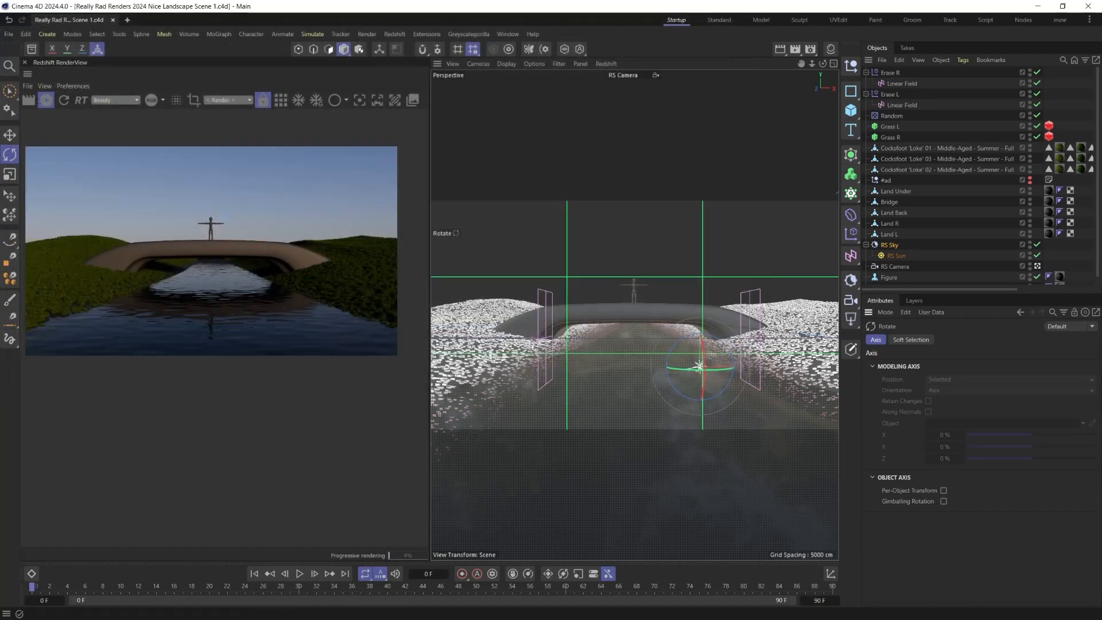
- Switch to Quixel Bridge and browse the library to the Grass category within Surfaces
key("super")
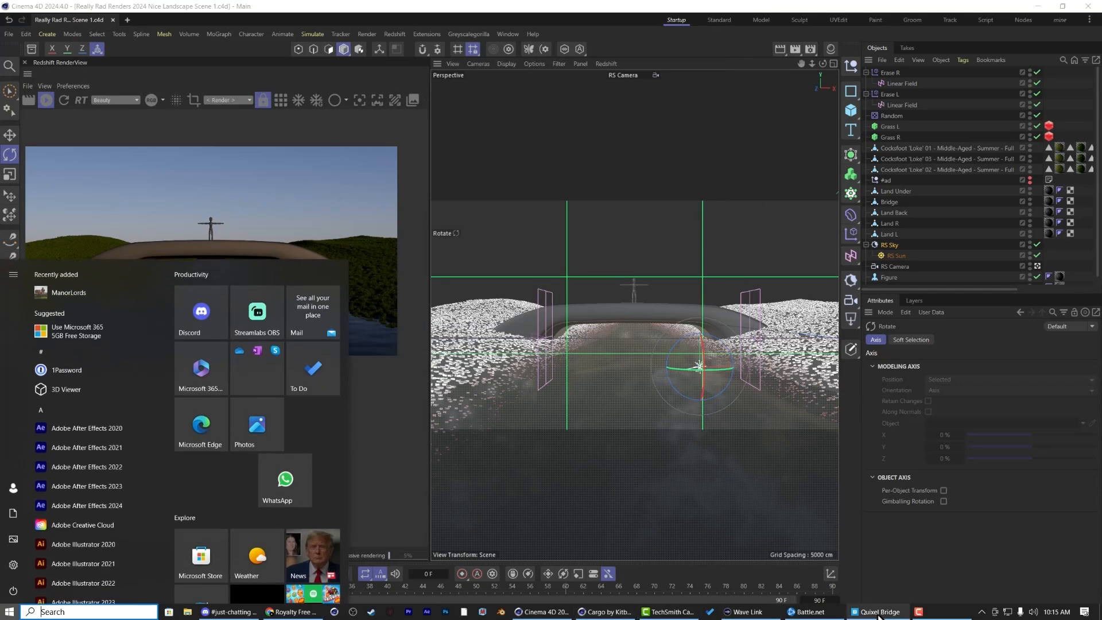
left_click(877, 611)
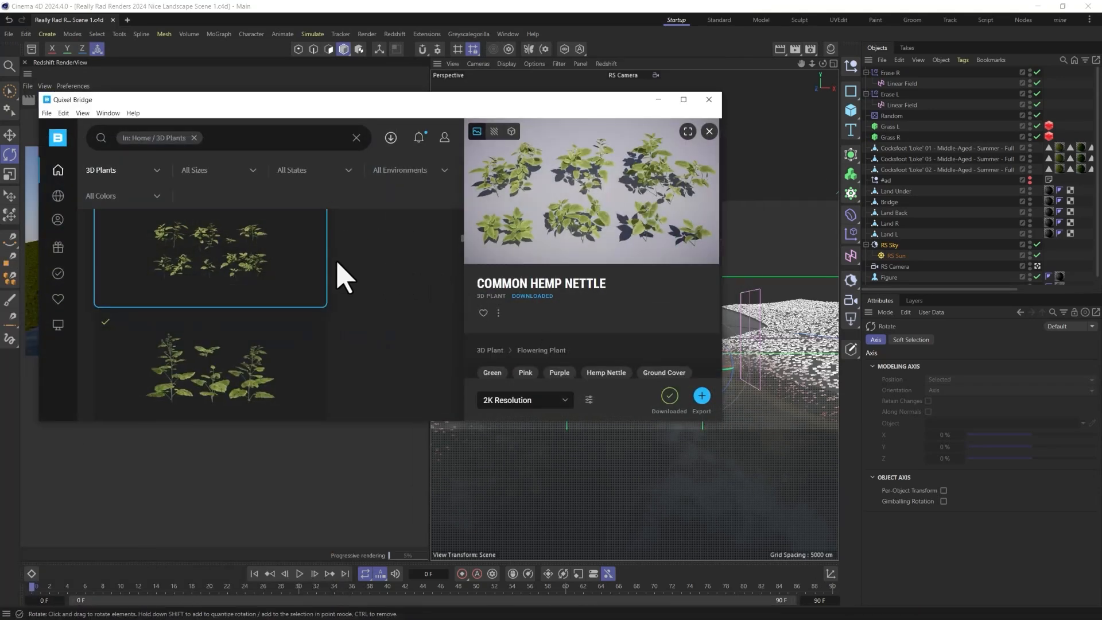
mouse_move(58, 194)
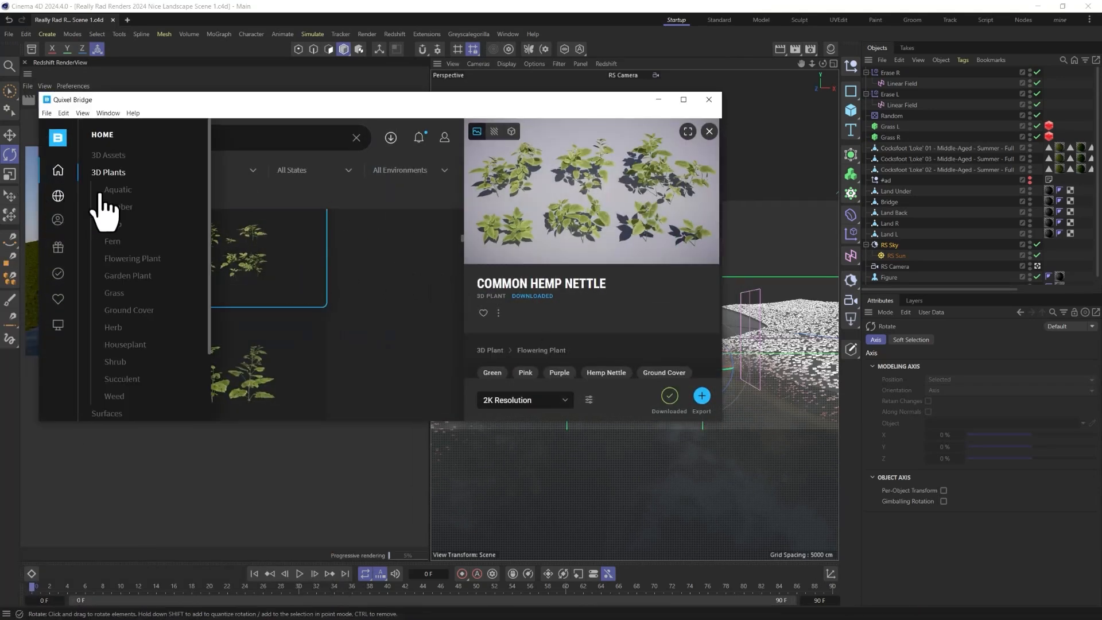
scroll(119, 252, "down", 1)
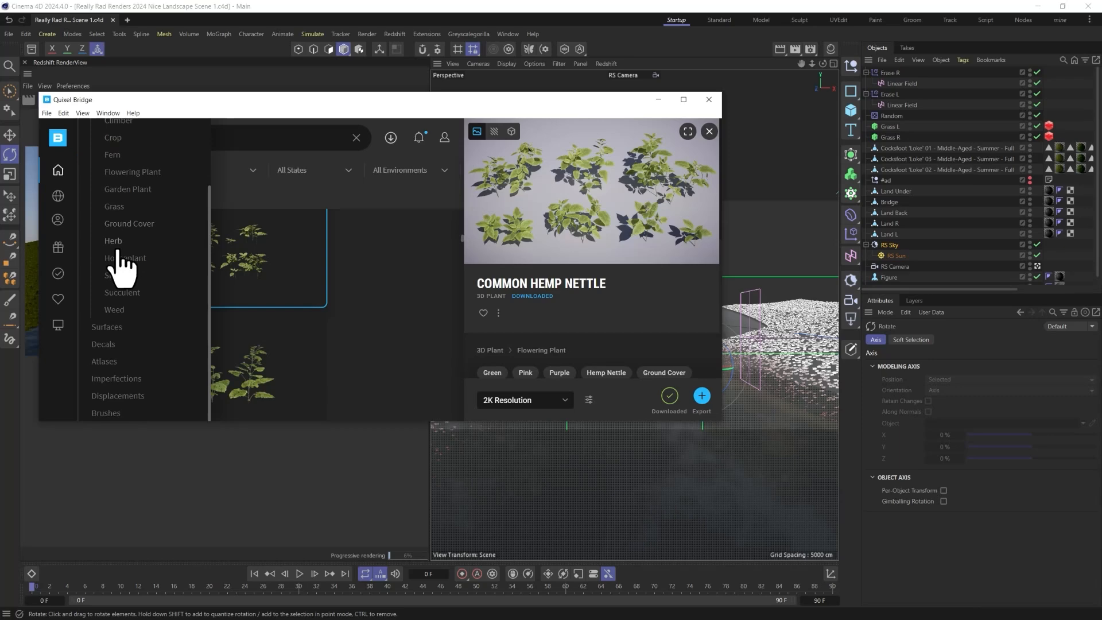
left_click(109, 359)
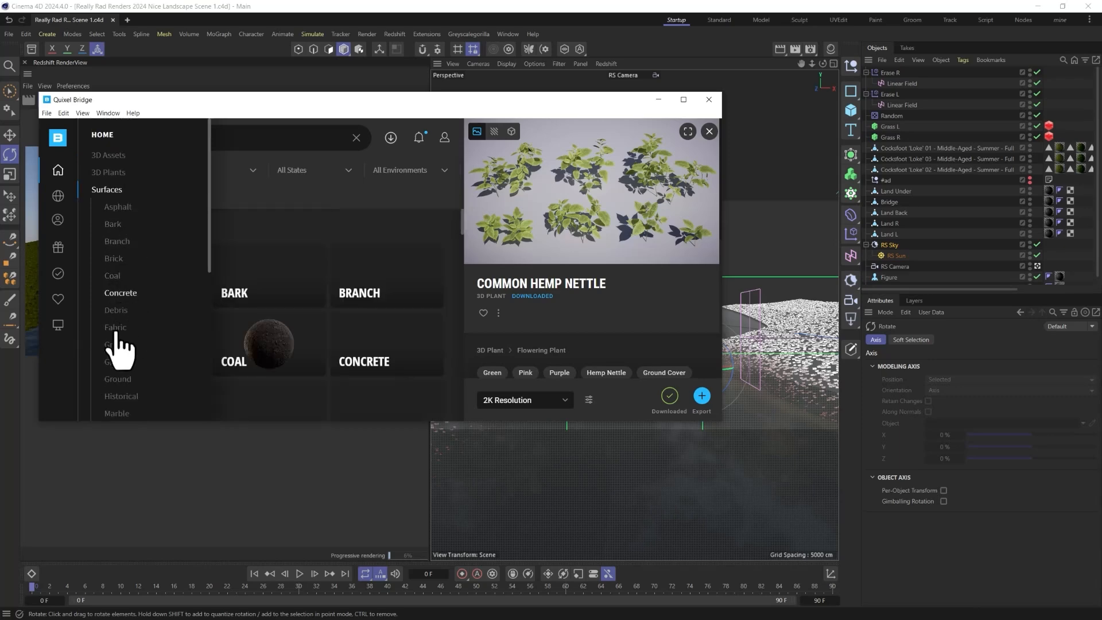
scroll(126, 316, "down", 3)
scroll(127, 367, "down", 2)
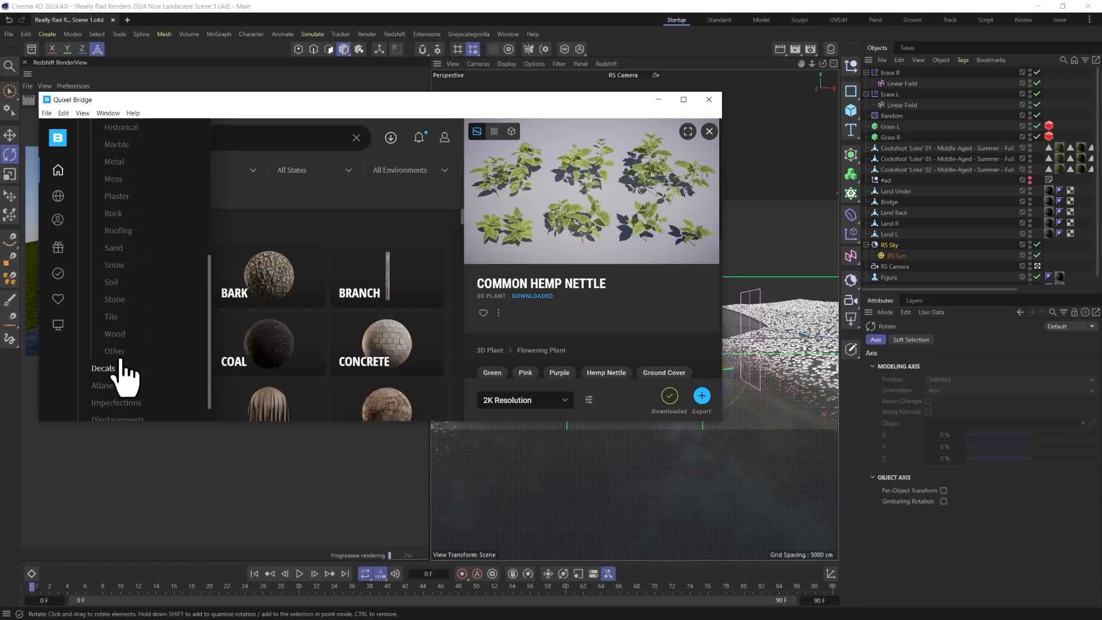
scroll(121, 298, "up", 2)
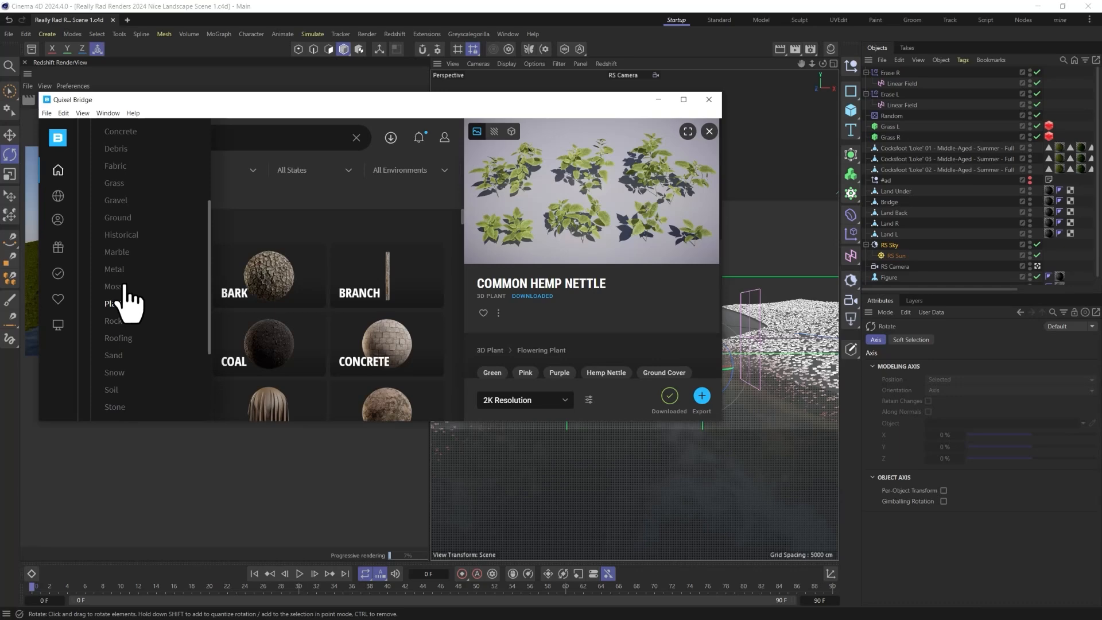
left_click(111, 185)
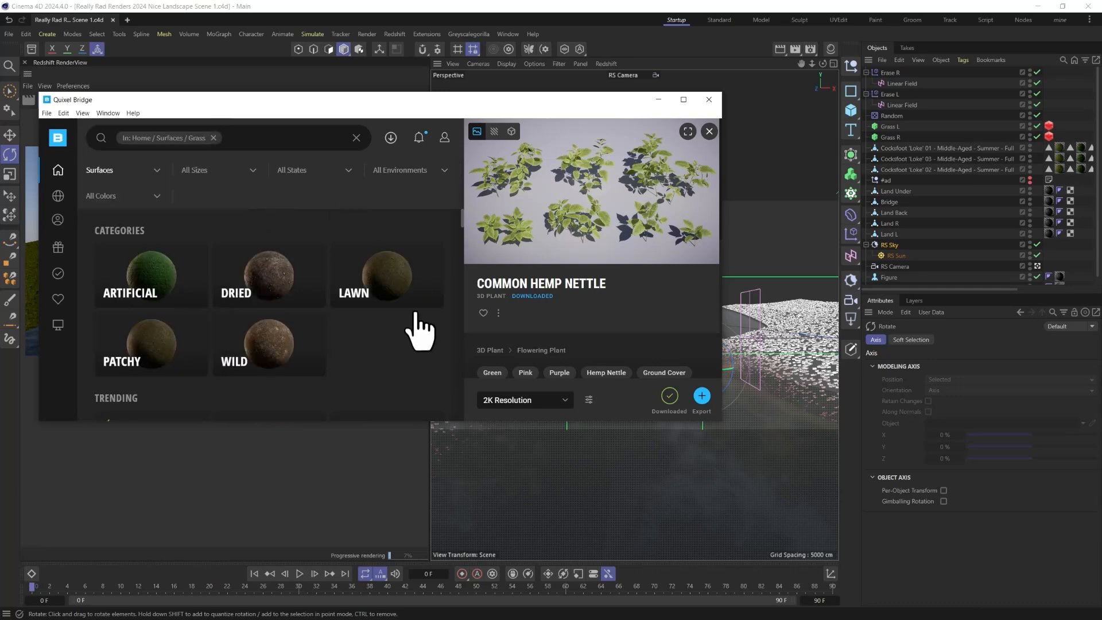
- Find the Wild Grass surface among the trending grass assets and open its details
left_click(399, 355)
scroll(241, 296, "down", 3)
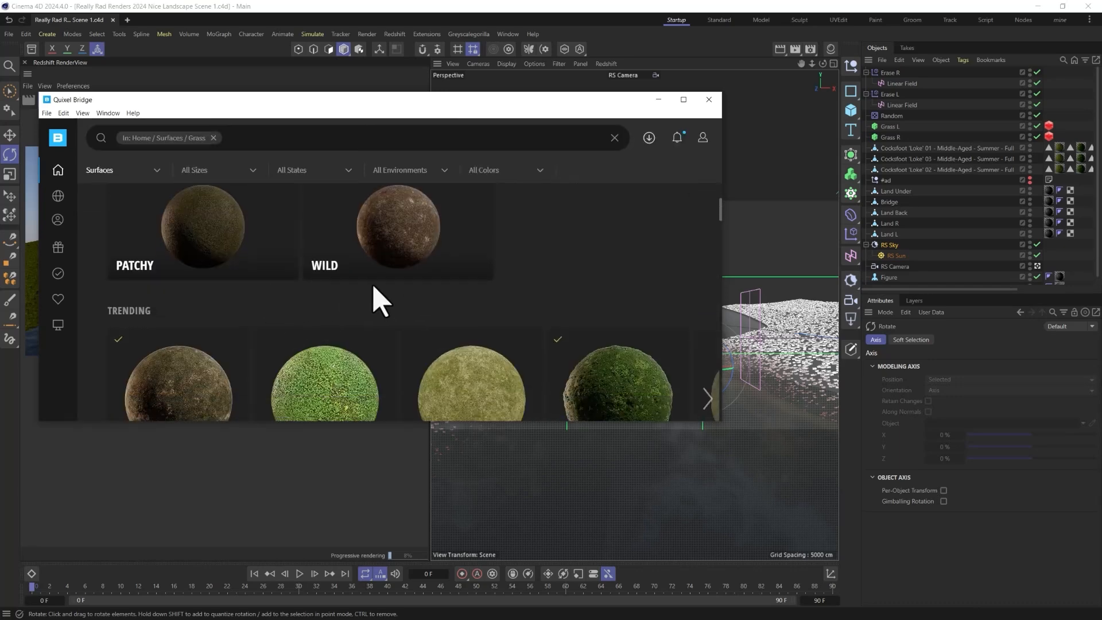
scroll(197, 356, "down", 1)
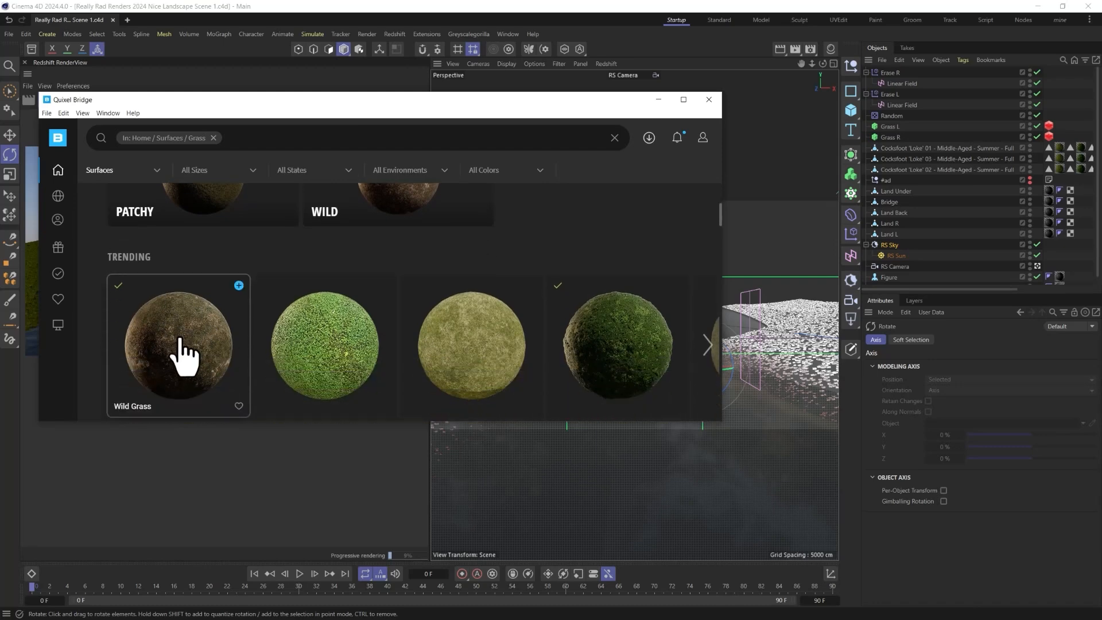
left_click(172, 348)
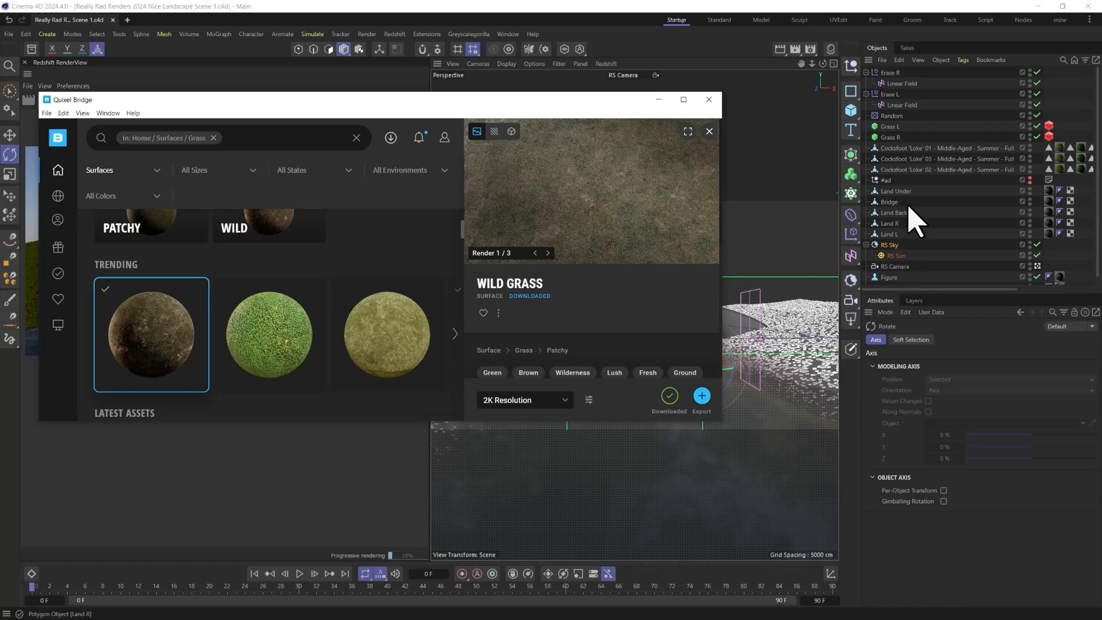
- Select Land L in Cinema 4D and try to export the 2K Wild Grass surface to it from Quixel Bridge
left_click(890, 234)
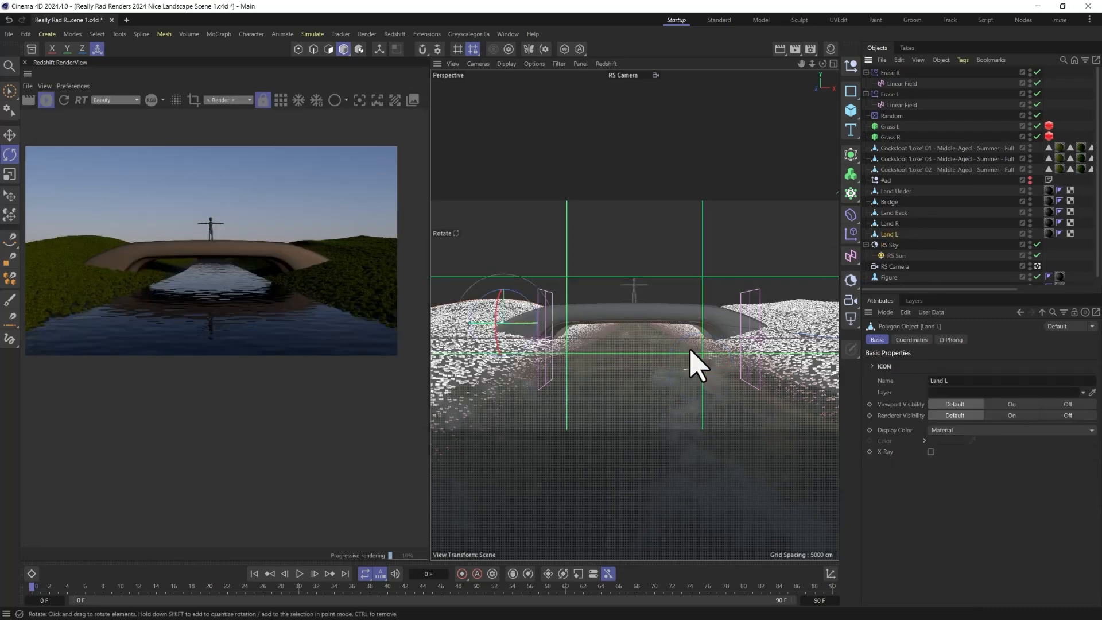
key("super")
left_click(870, 611)
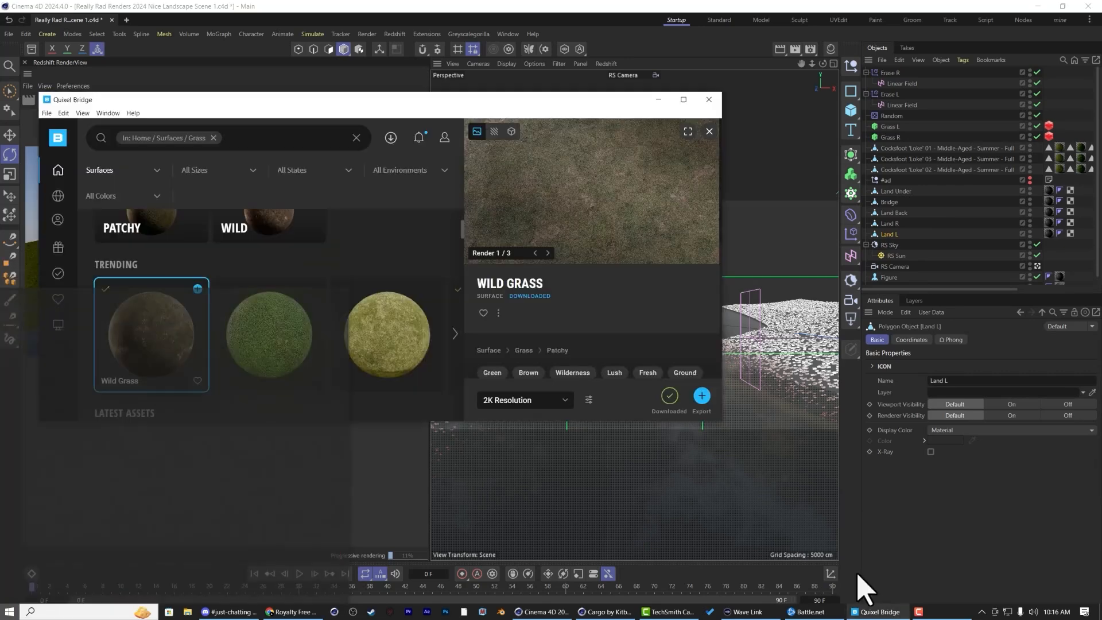
left_click(702, 396)
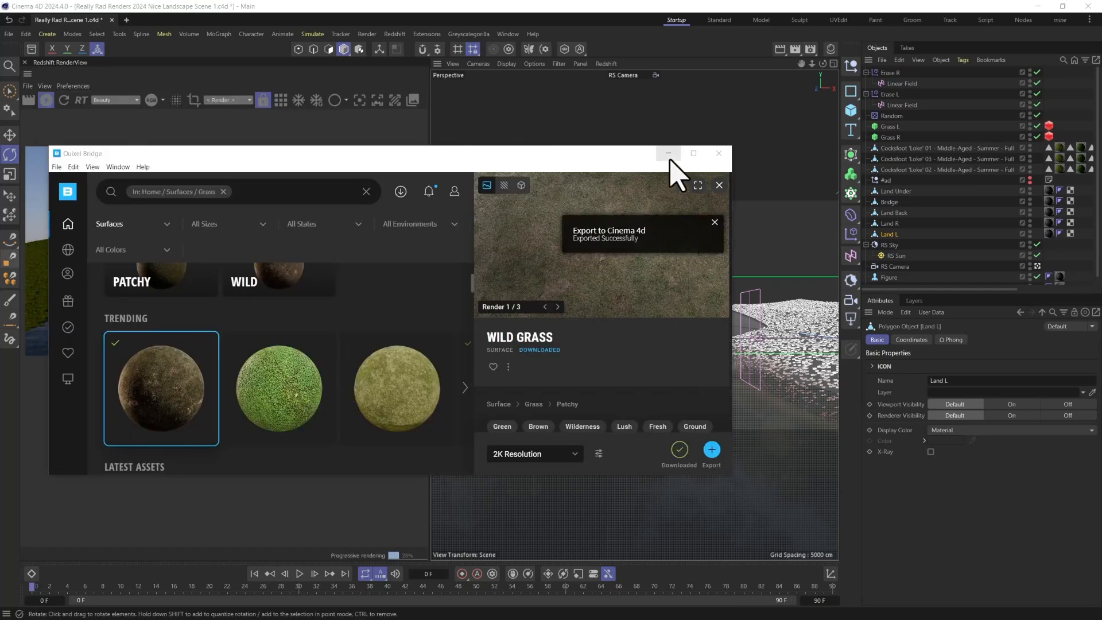
left_click(670, 159)
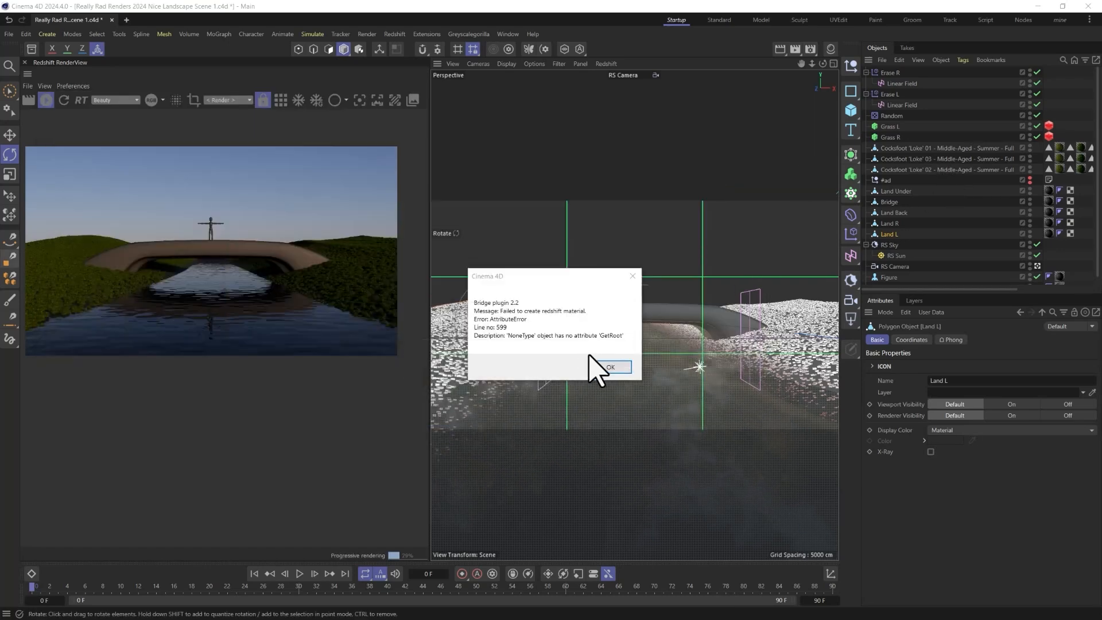
left_click(609, 367)
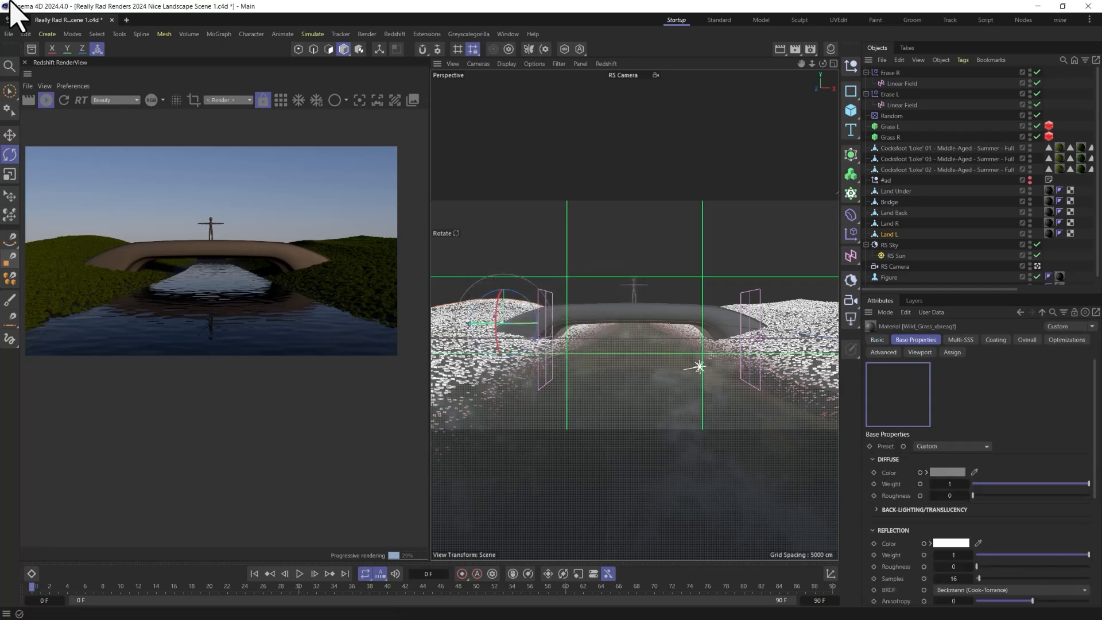
- Turn off Node Materials for Presets in the Redshift renderer preferences and close the preferences
left_click(8, 34)
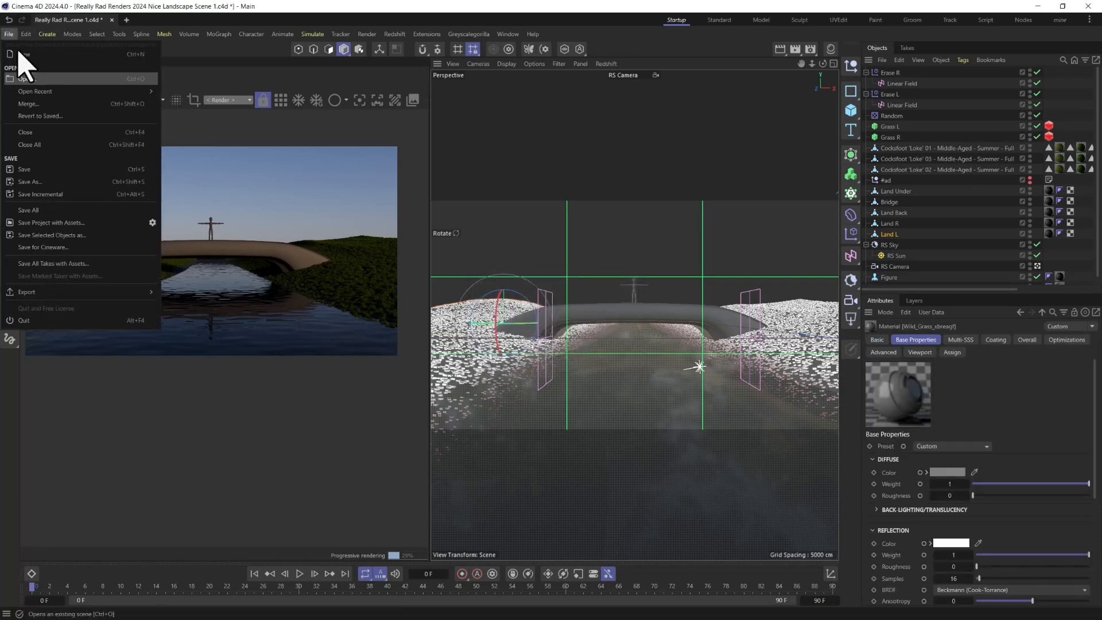
mouse_move(24, 34)
left_click(70, 213)
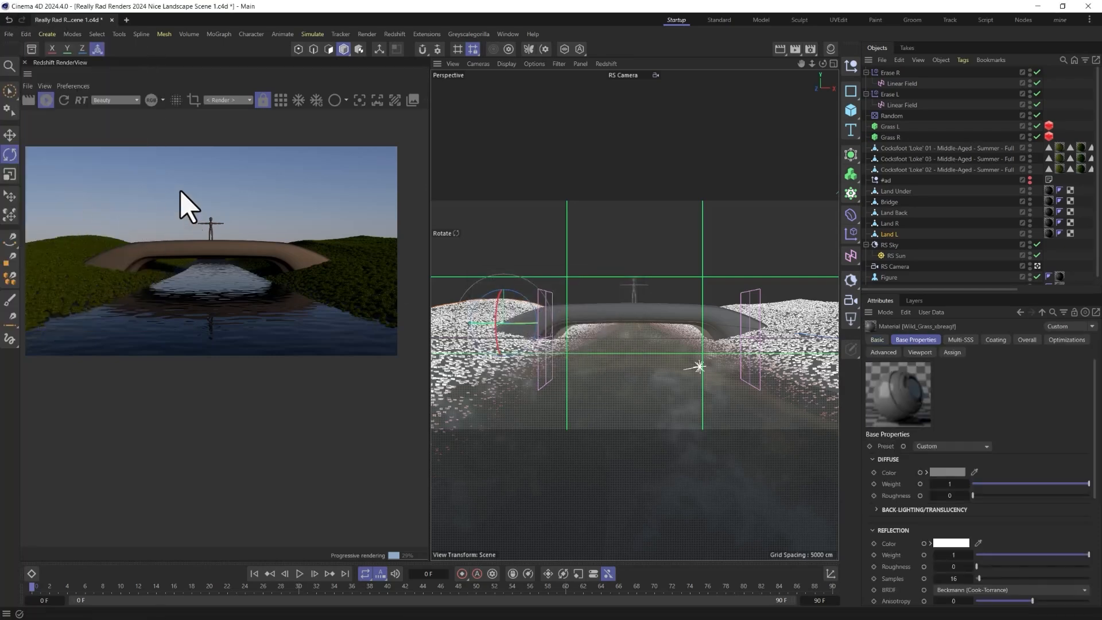
left_click(86, 359)
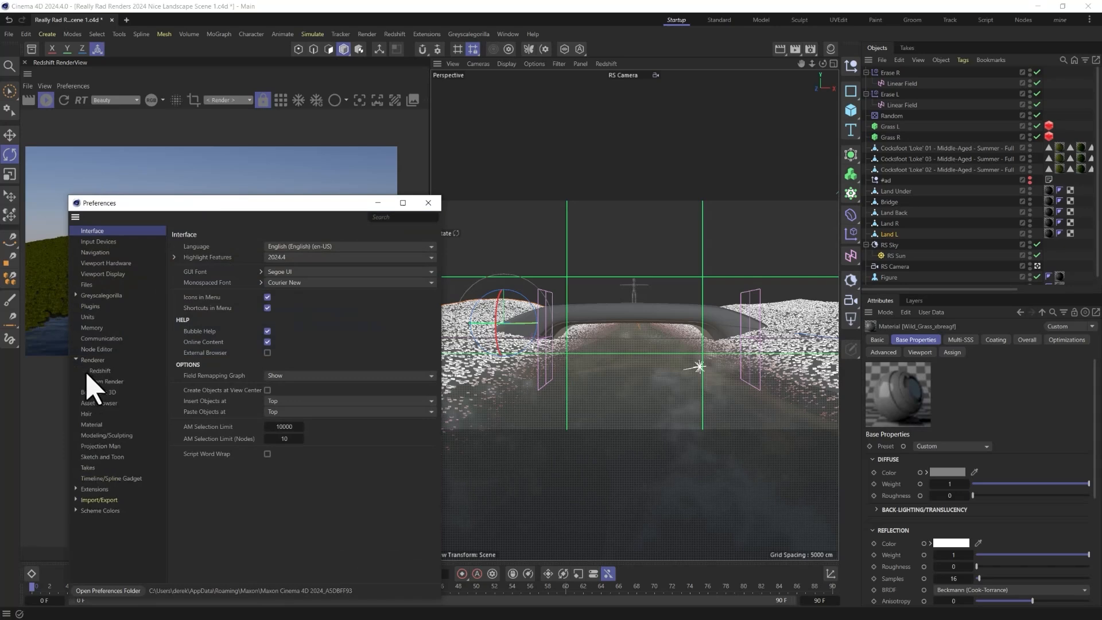
left_click(100, 370)
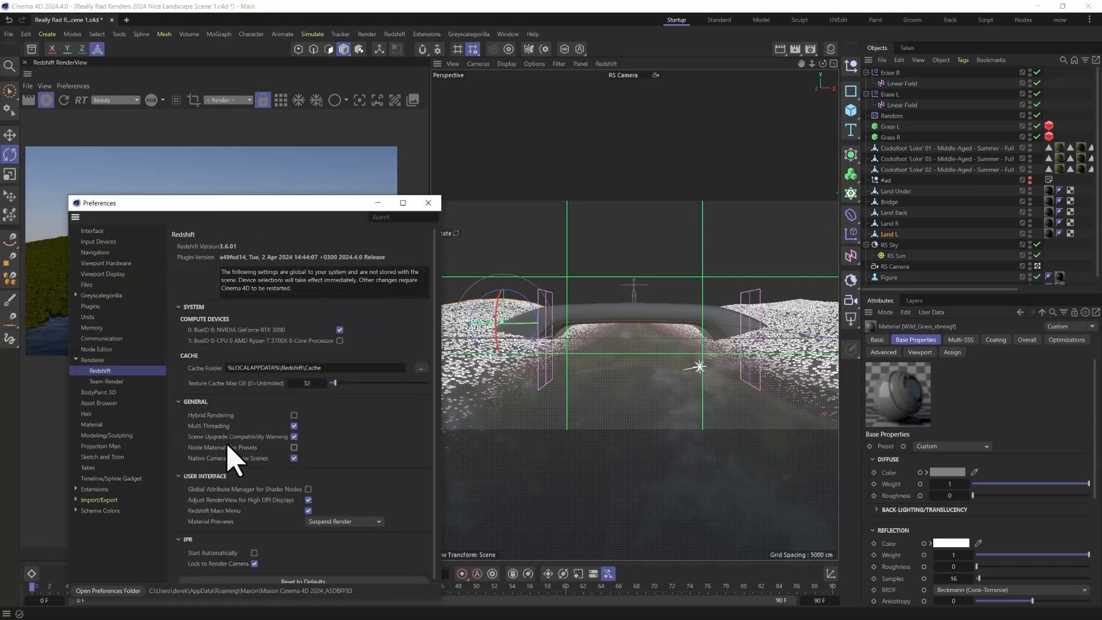
left_click(435, 207)
- Return to Quixel Bridge and export the 2K Wild Grass surface again to Land L, minimizing Bridge
key("super")
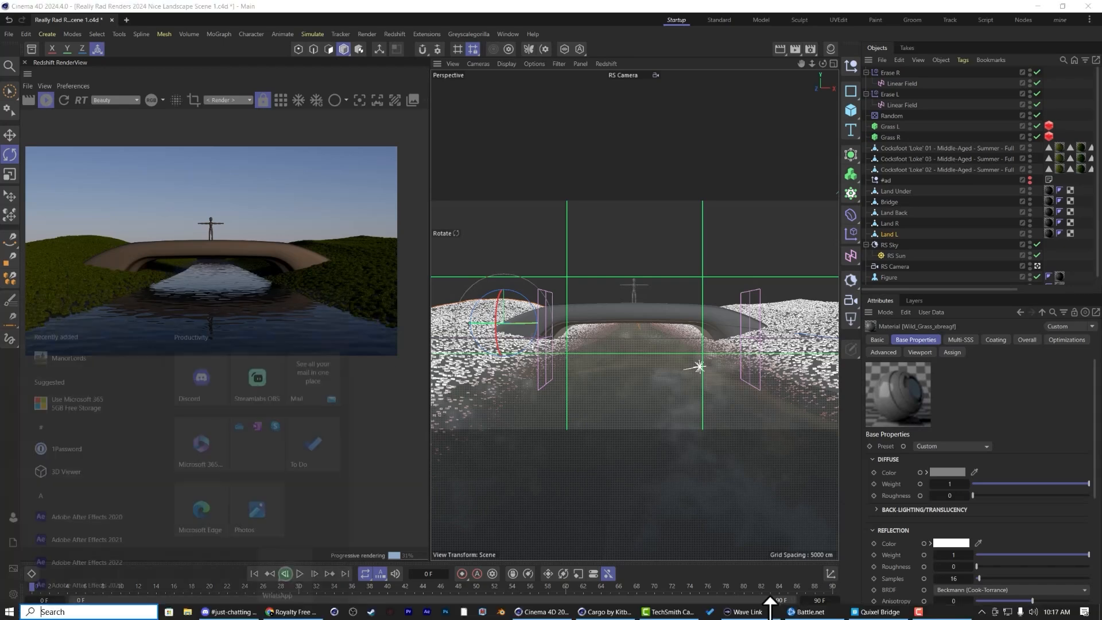
left_click(867, 612)
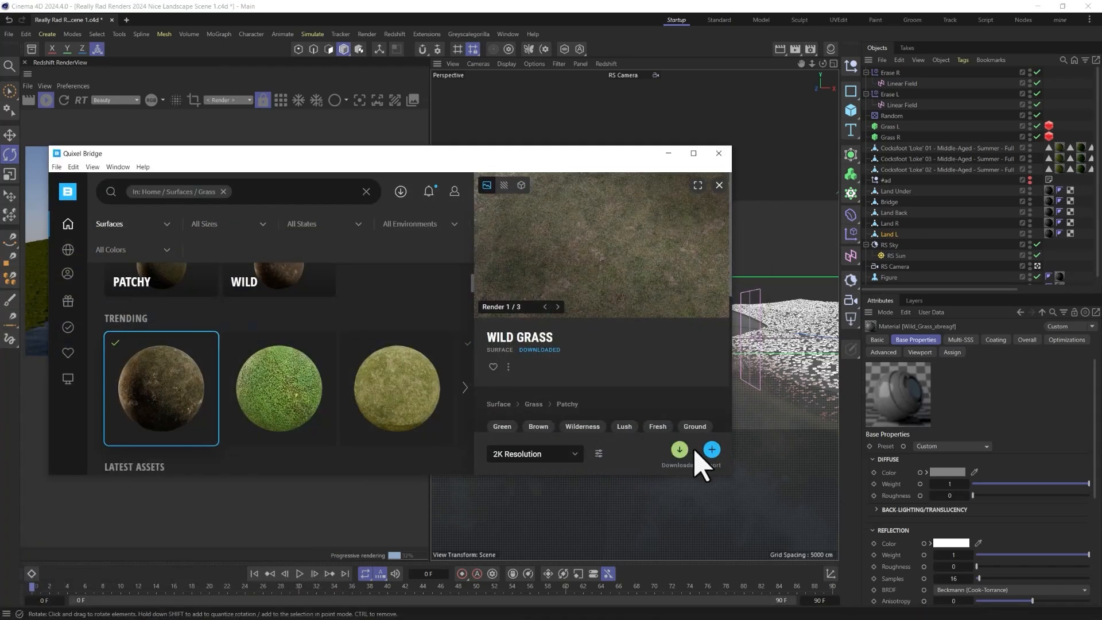
left_click(711, 449)
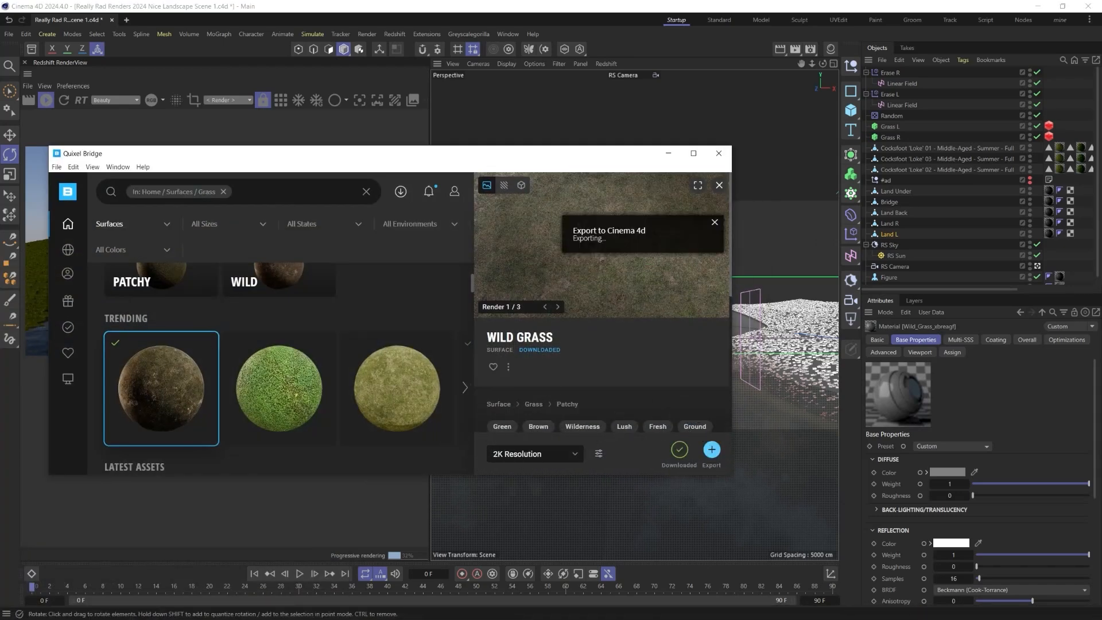
left_click(668, 154)
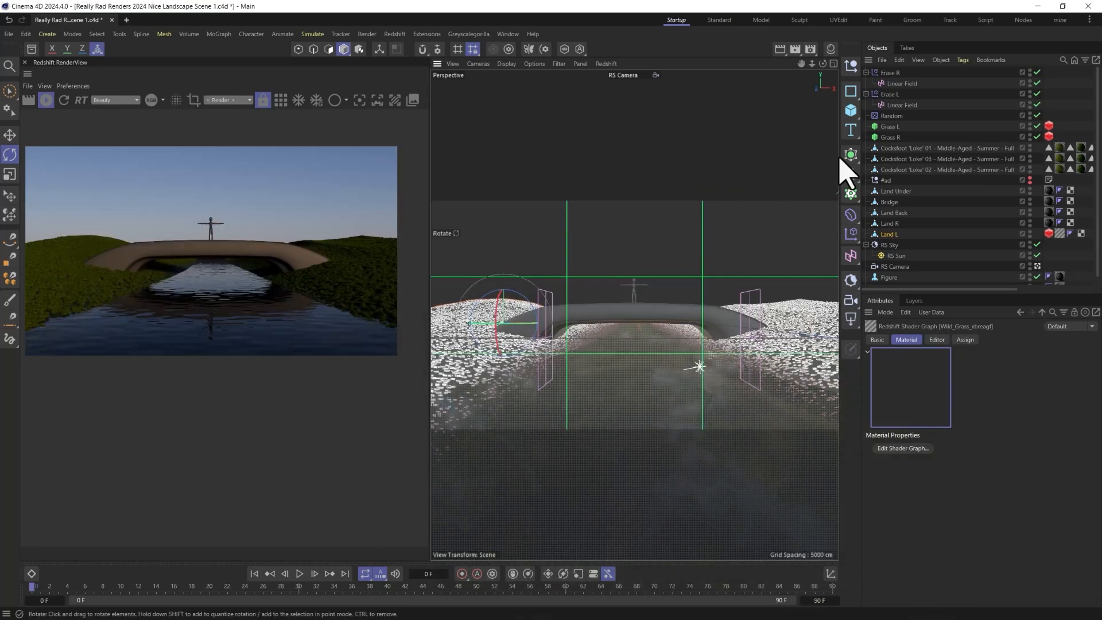
- Show the material list and convert the Wild Grass shader graph material to a node material, replacing the original
left_click(832, 52)
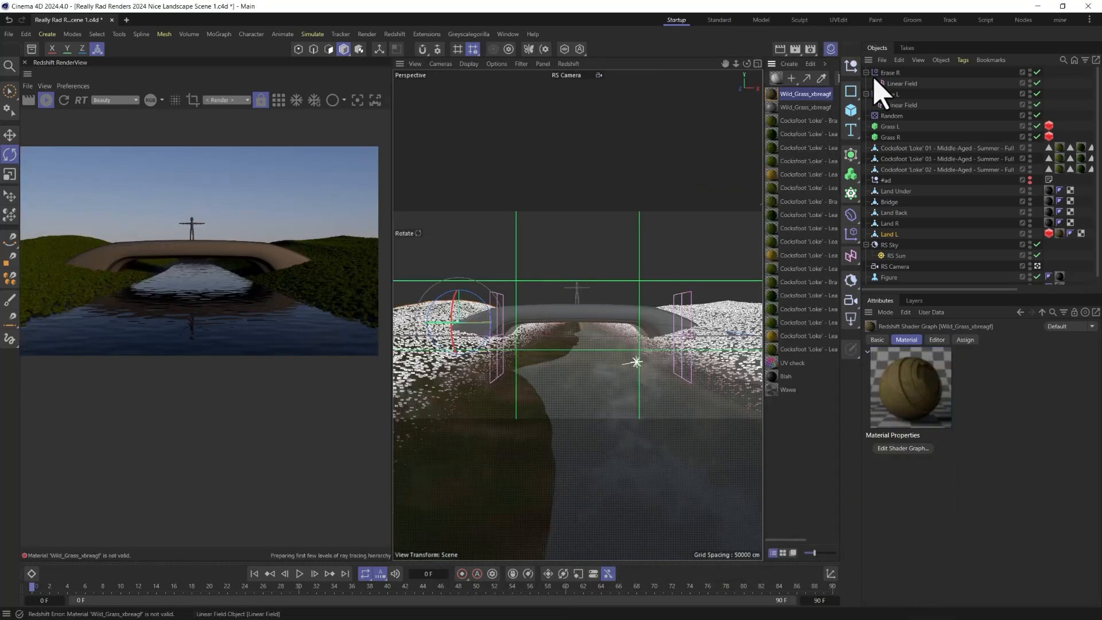
double_click(773, 97)
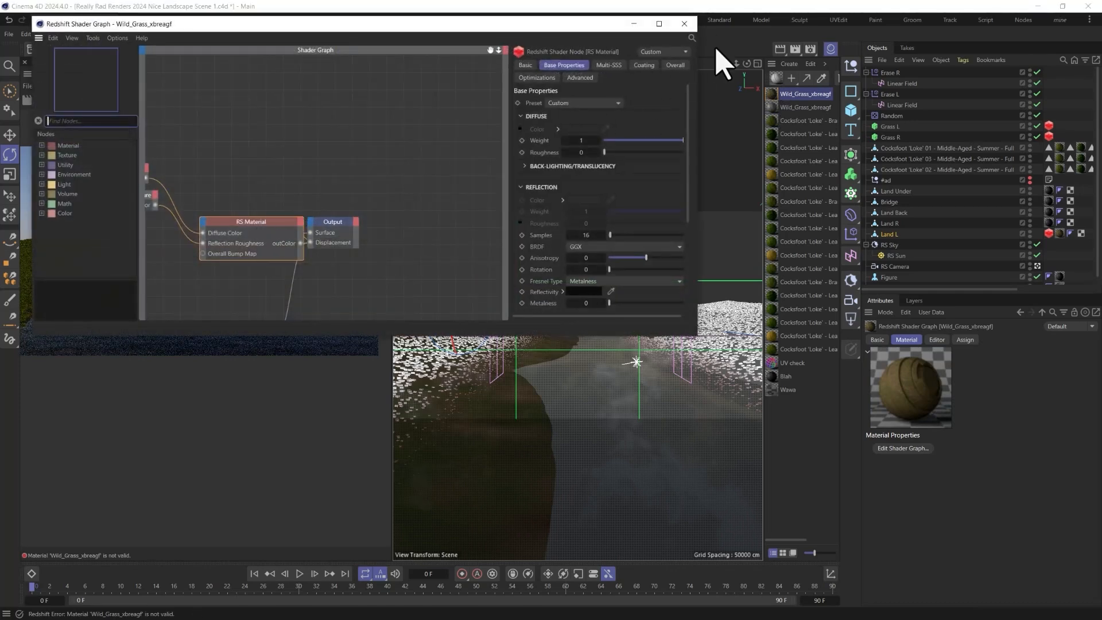
left_click(824, 64)
mouse_move(837, 107)
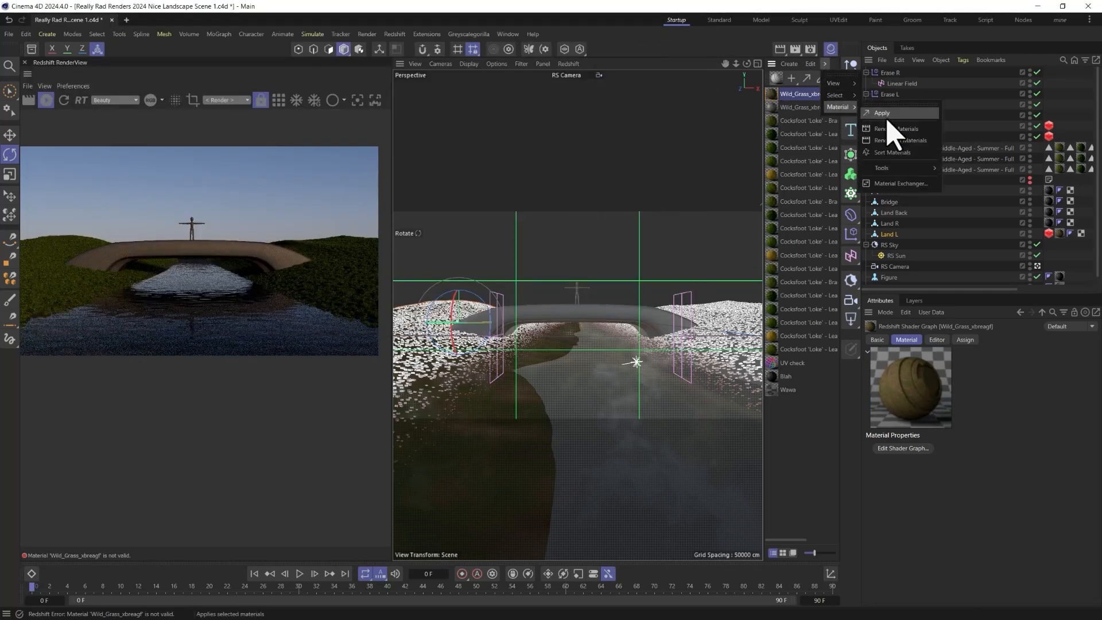
mouse_move(901, 171)
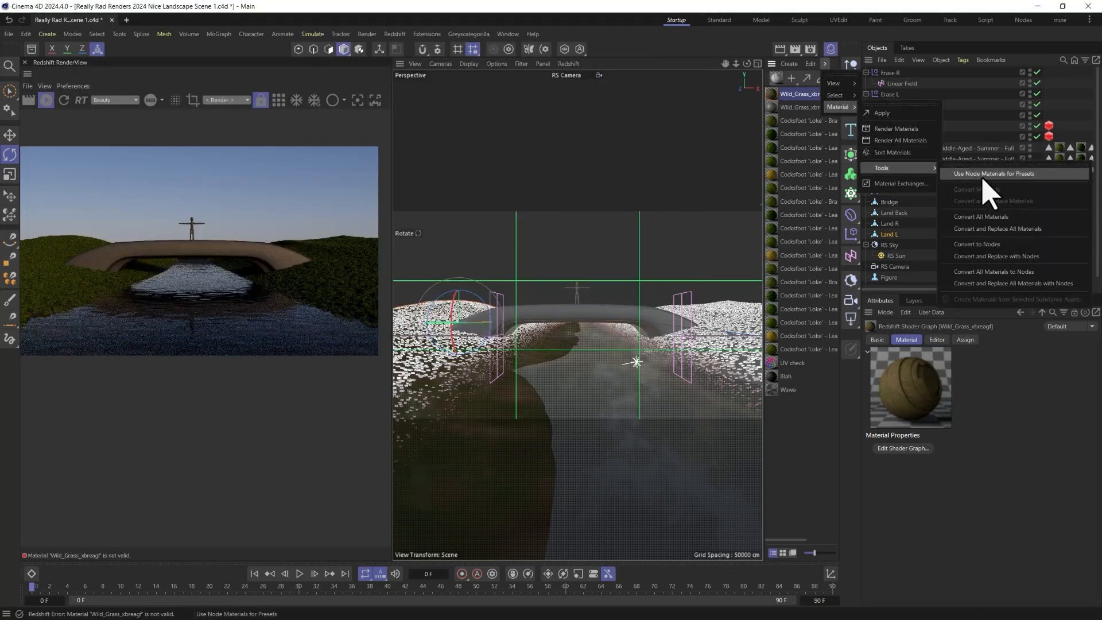
left_click(1008, 261)
- Set the color space of the Wild Grass material's Roughness texture to Raw and close the Node Editor
double_click(776, 104)
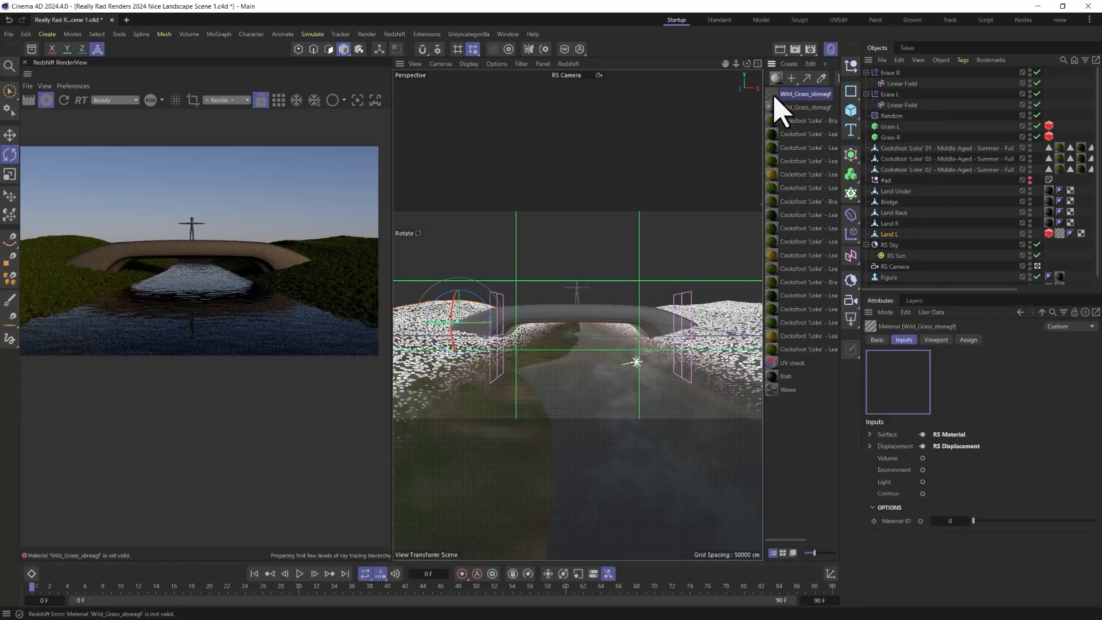
left_click(655, 425)
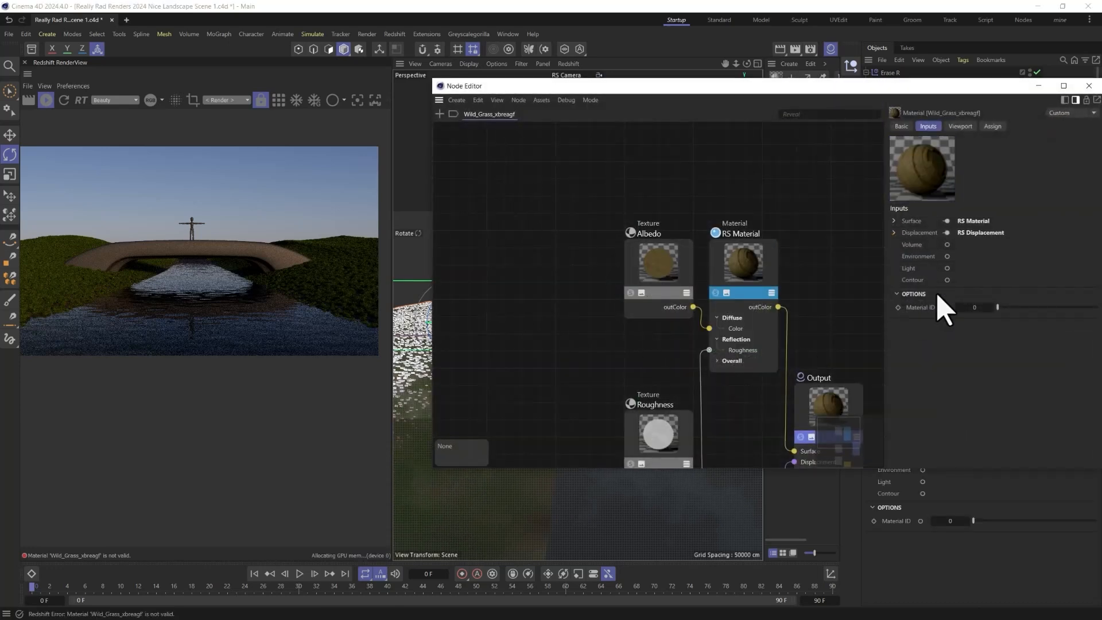
left_click(983, 333)
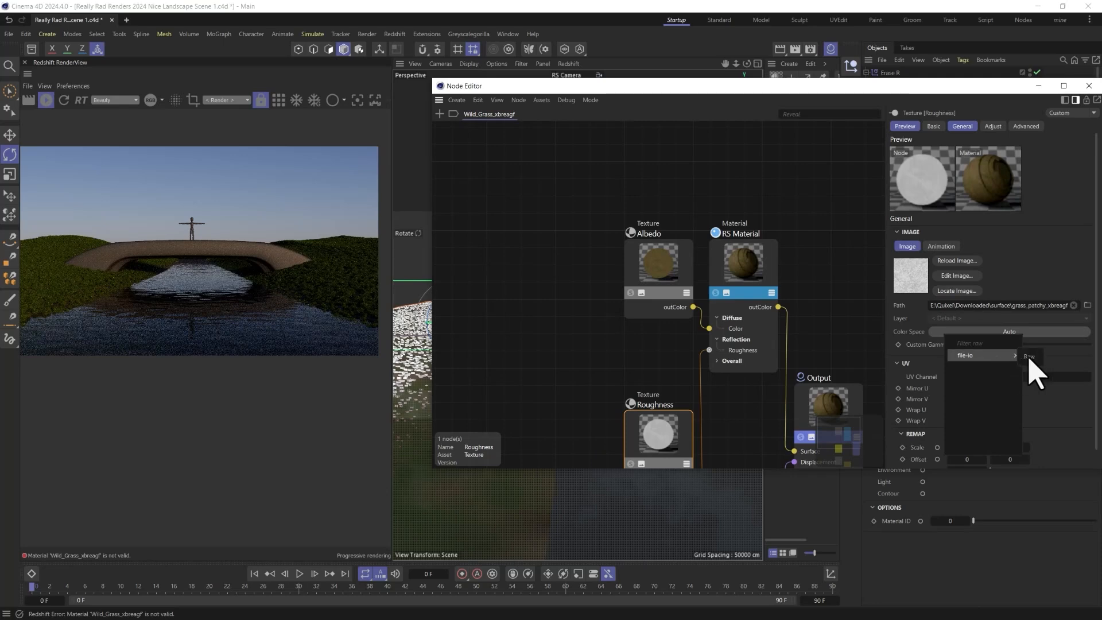
left_click(964, 359)
scroll(760, 367, "down", 2)
middle_click_drag(758, 388, 679, 253)
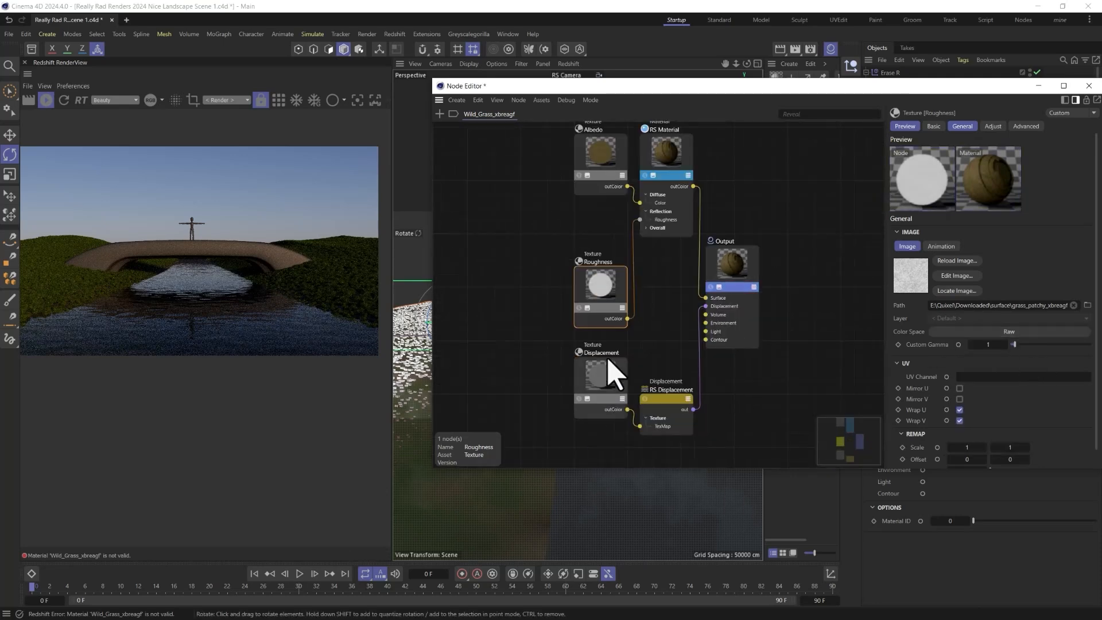
left_click(1089, 86)
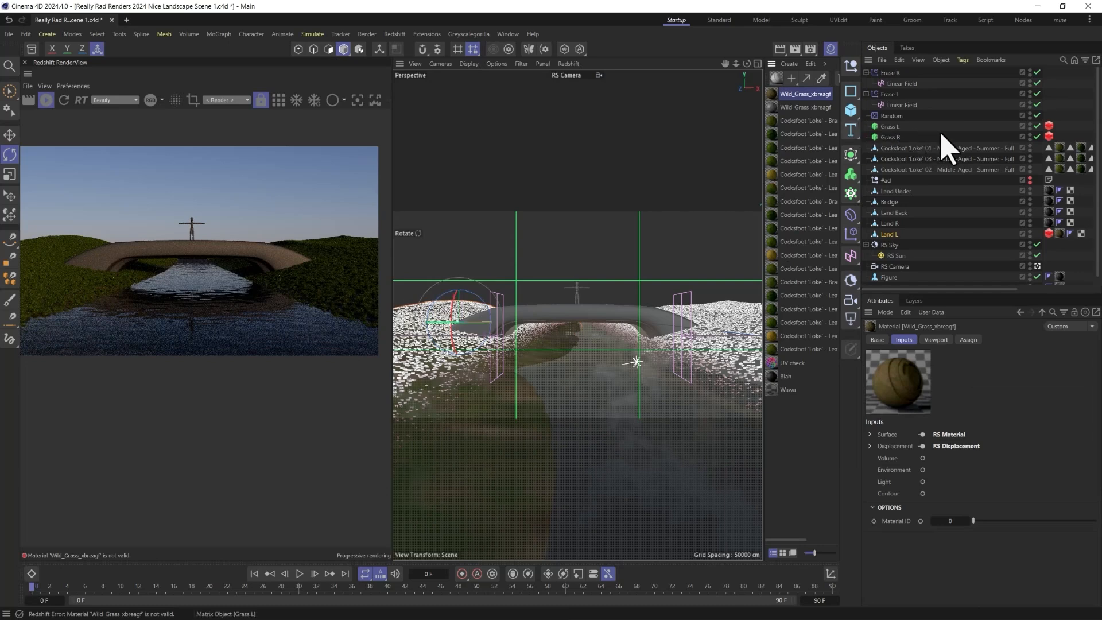
- Disable Grass L and frame the bare bank at the near end of the bridge in the render view
left_click(1037, 126)
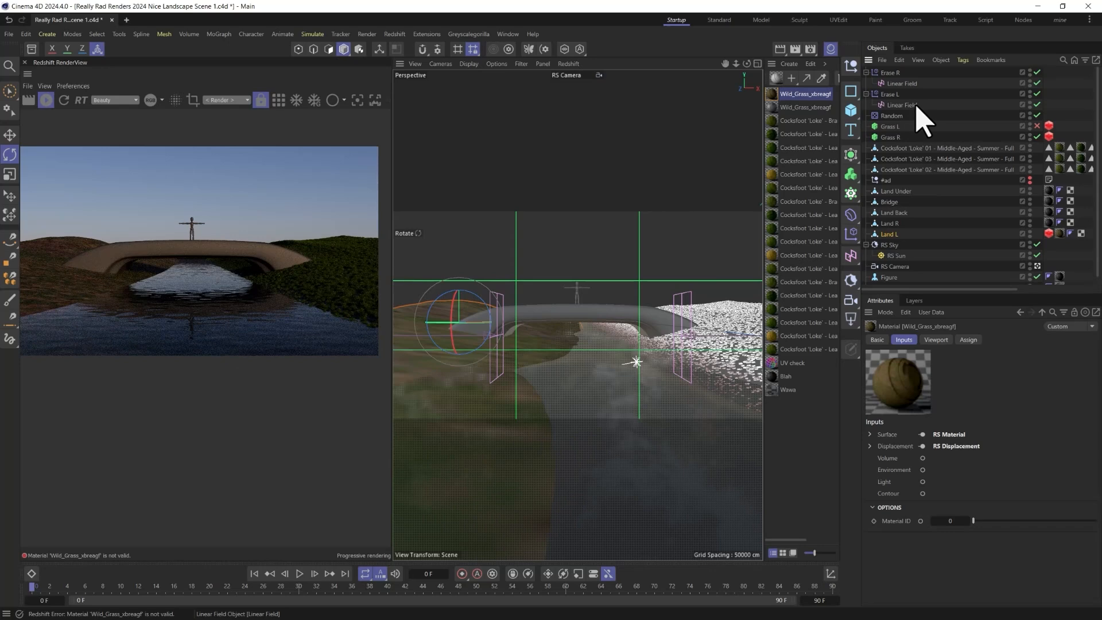
middle_click_drag(177, 299, 235, 322)
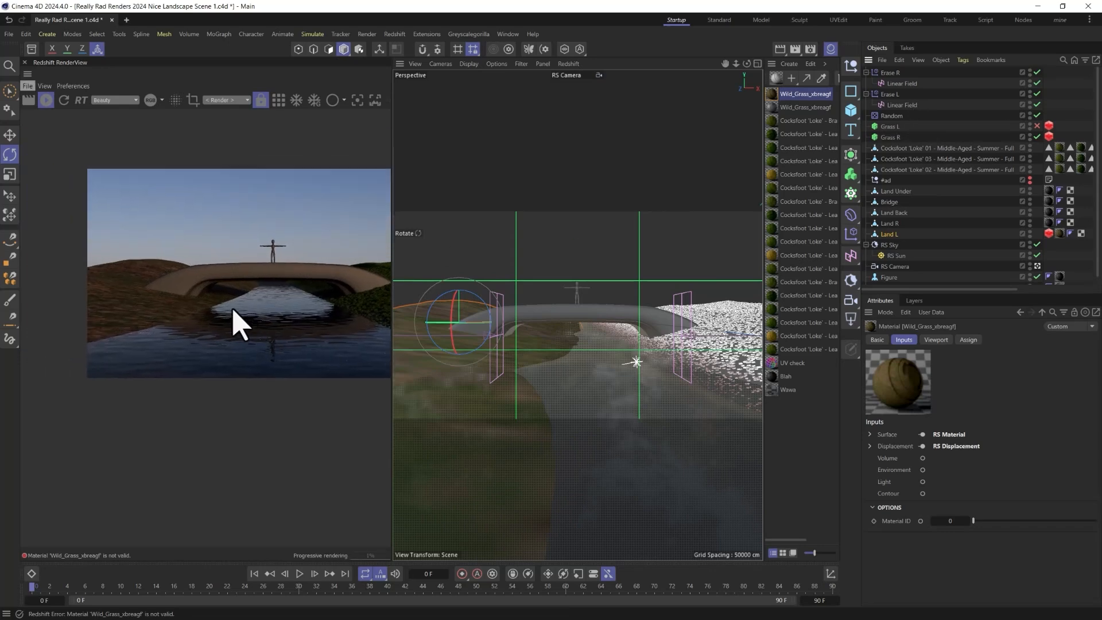
scroll(186, 322, "up", 3)
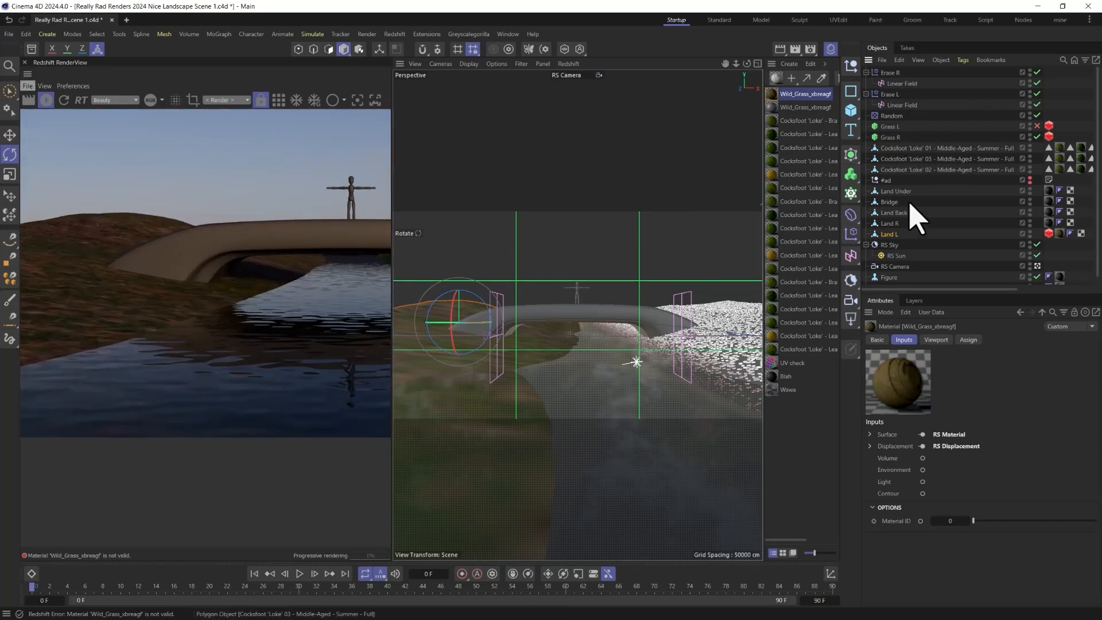
- Set Tiles U and Tiles V of Land L's Wild Grass material tag to 10, and re-enable Grass L
left_click(1059, 223)
left_click(1060, 234)
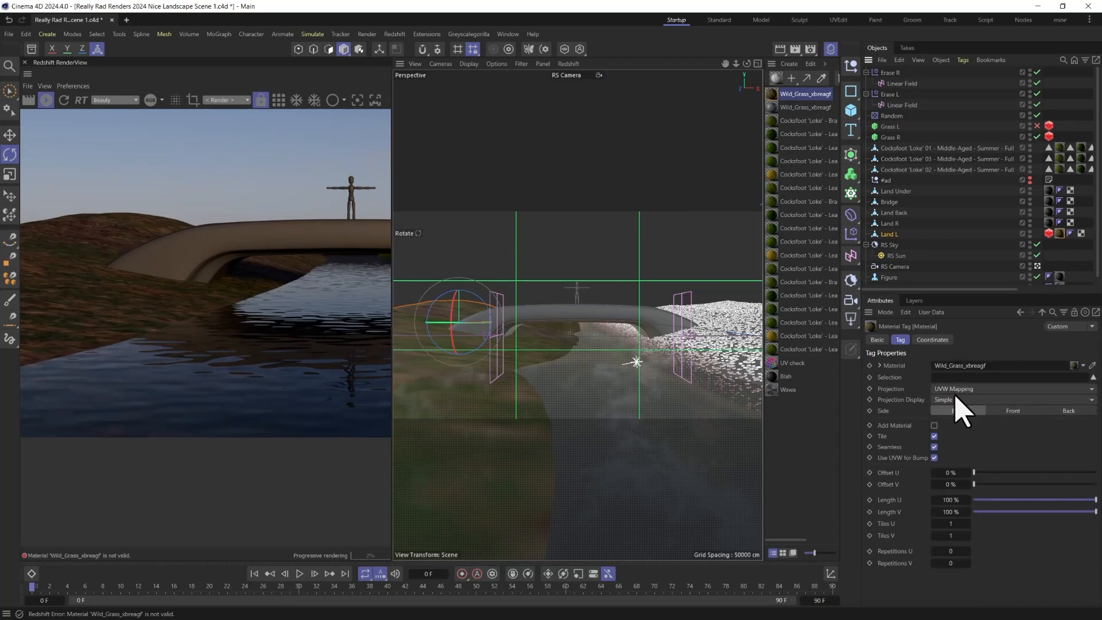
double_click(951, 527)
type("10")
key("Tab")
type("10")
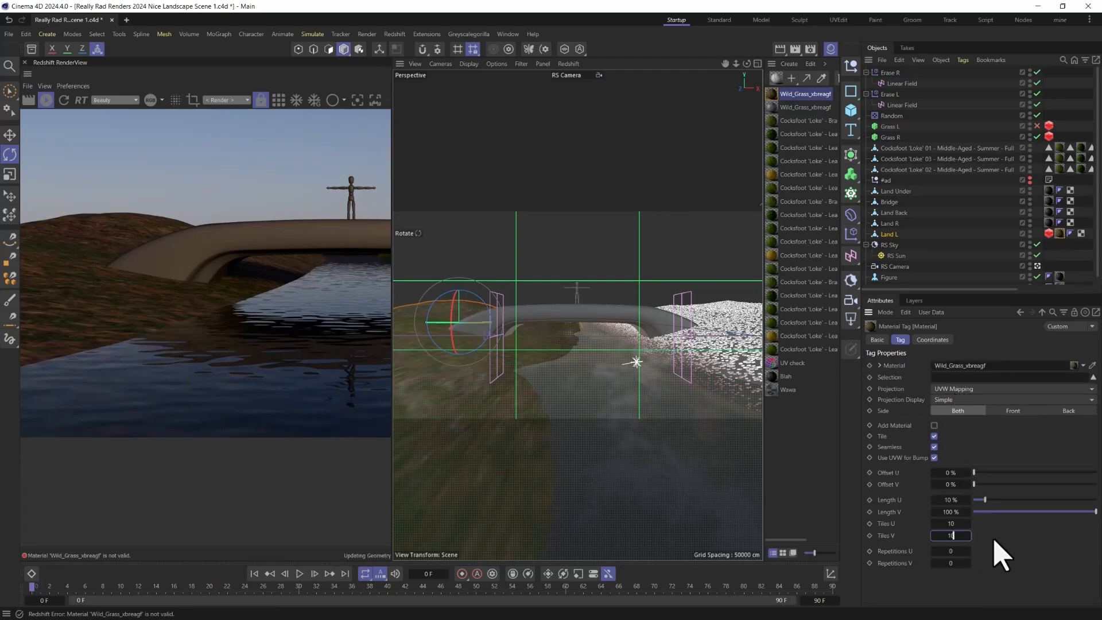
key("Return")
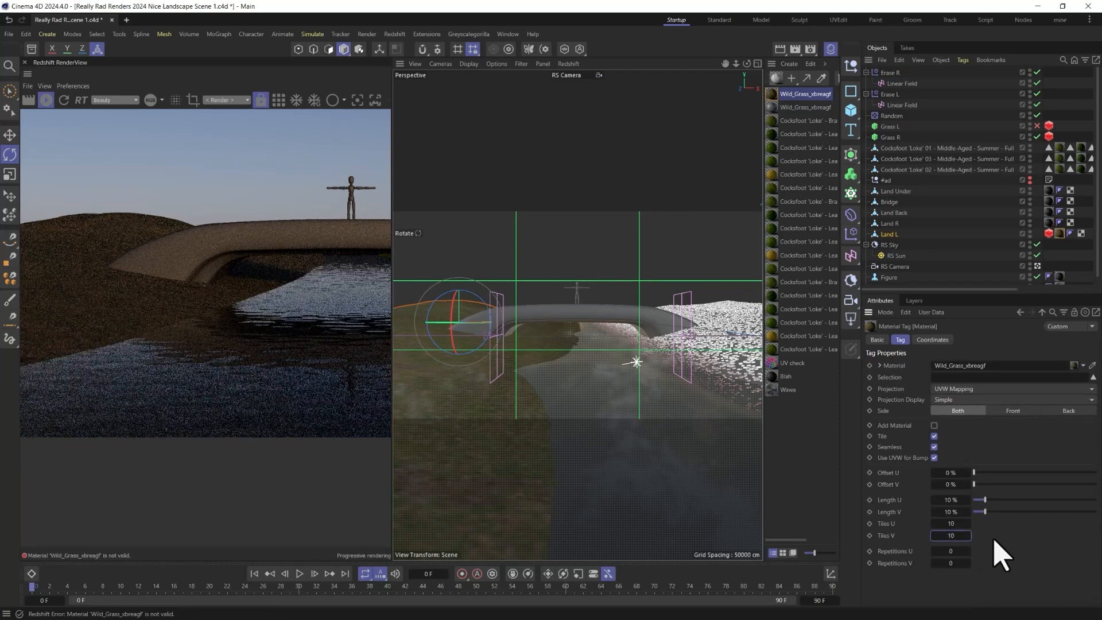
left_click(1037, 125)
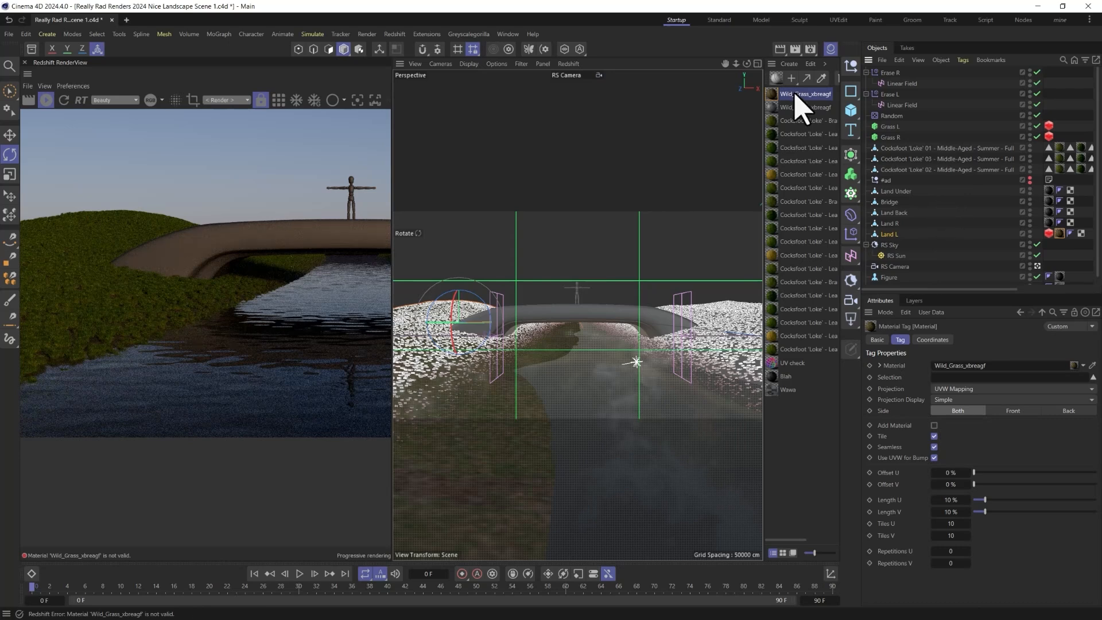
- Turn on the geometry override with tessellation and displacement in Land L's Redshift Object tag
left_click(1049, 234)
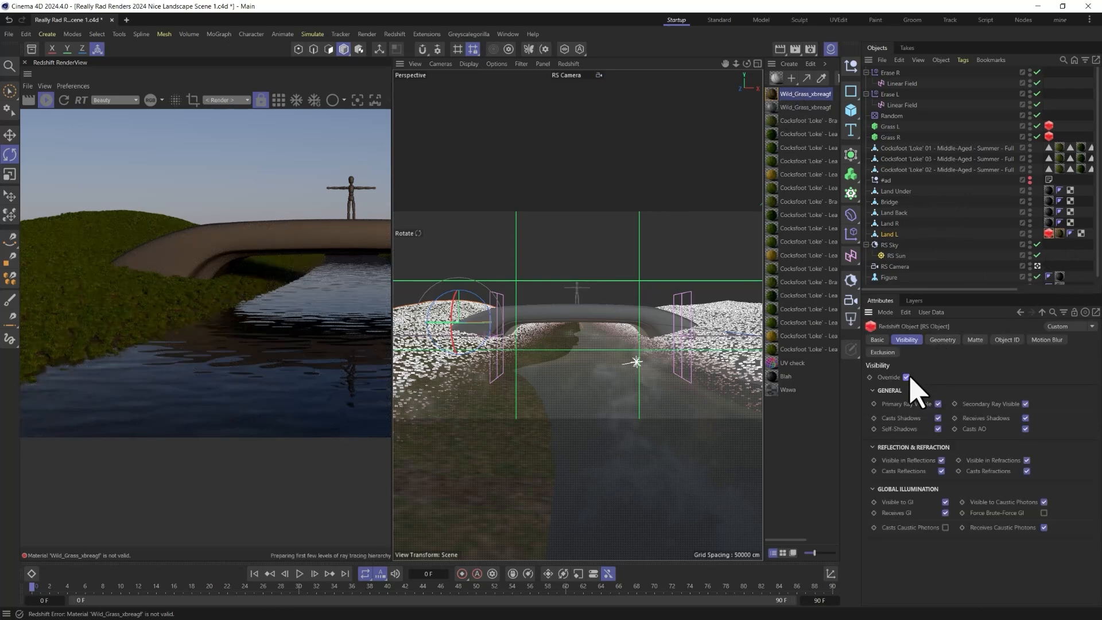
left_click(942, 340)
left_click(906, 378)
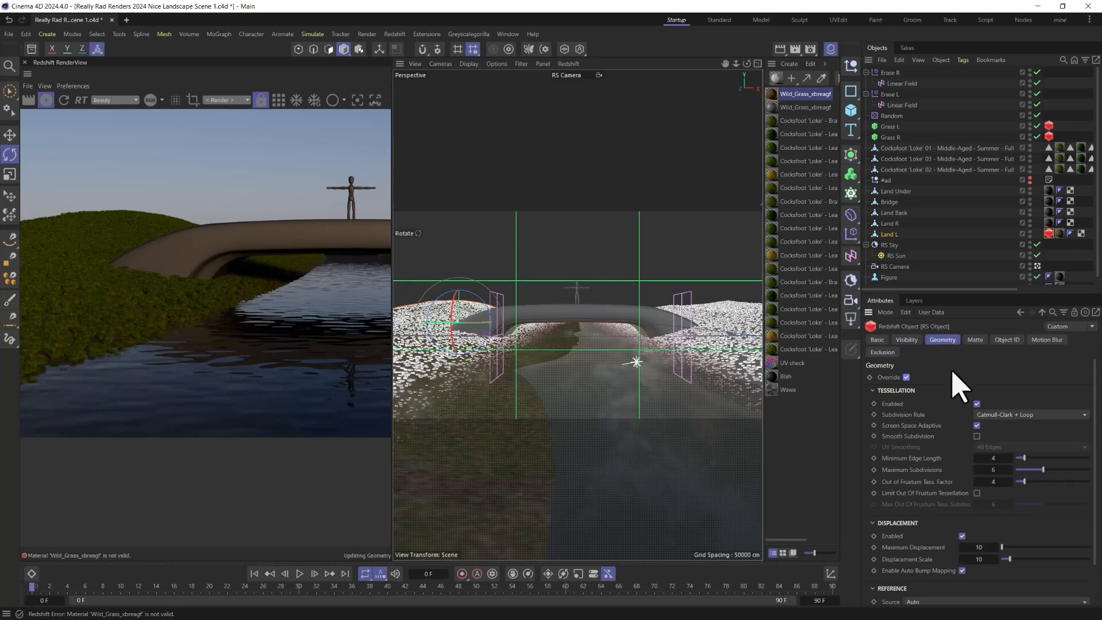
- Open the Wild Grass node material and set its Displacement texture's color space to Raw
double_click(775, 95)
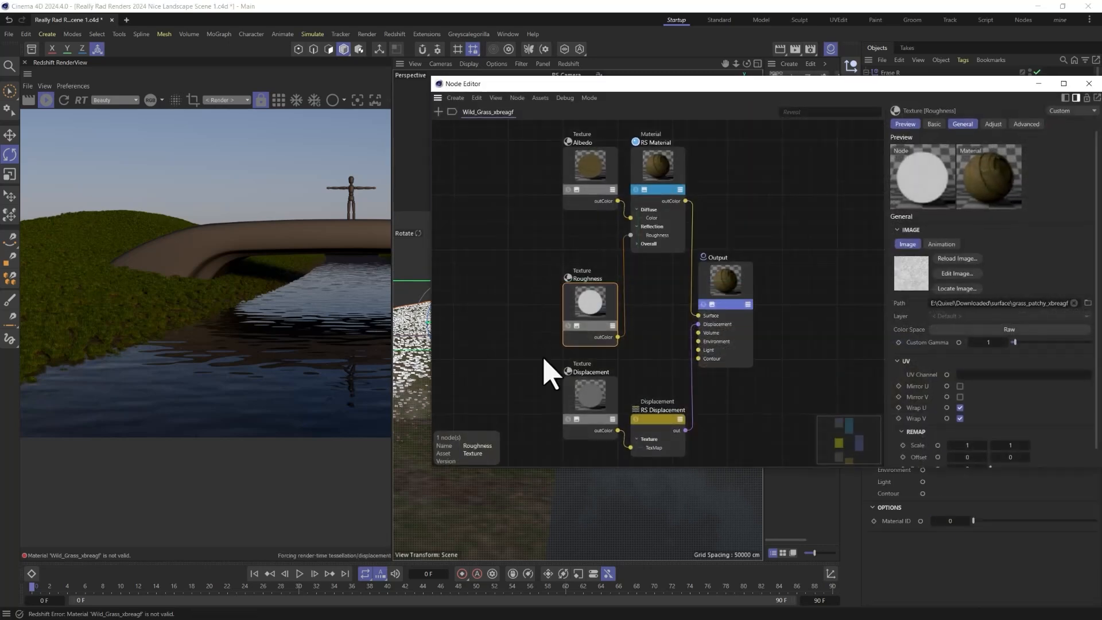
left_click(953, 332)
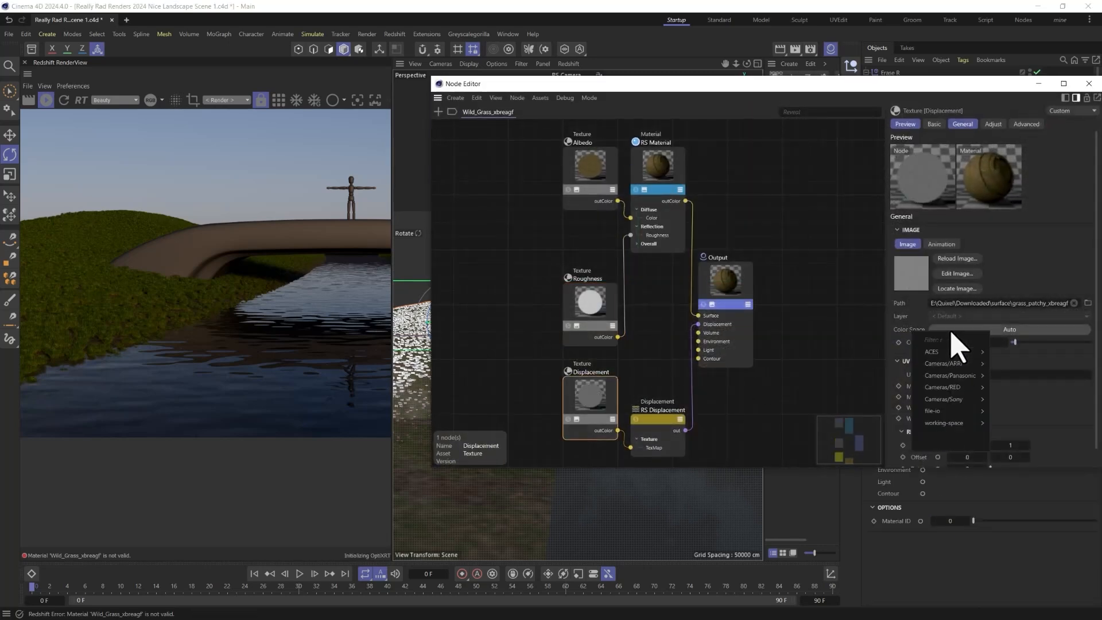
mouse_move(955, 351)
left_click(992, 354)
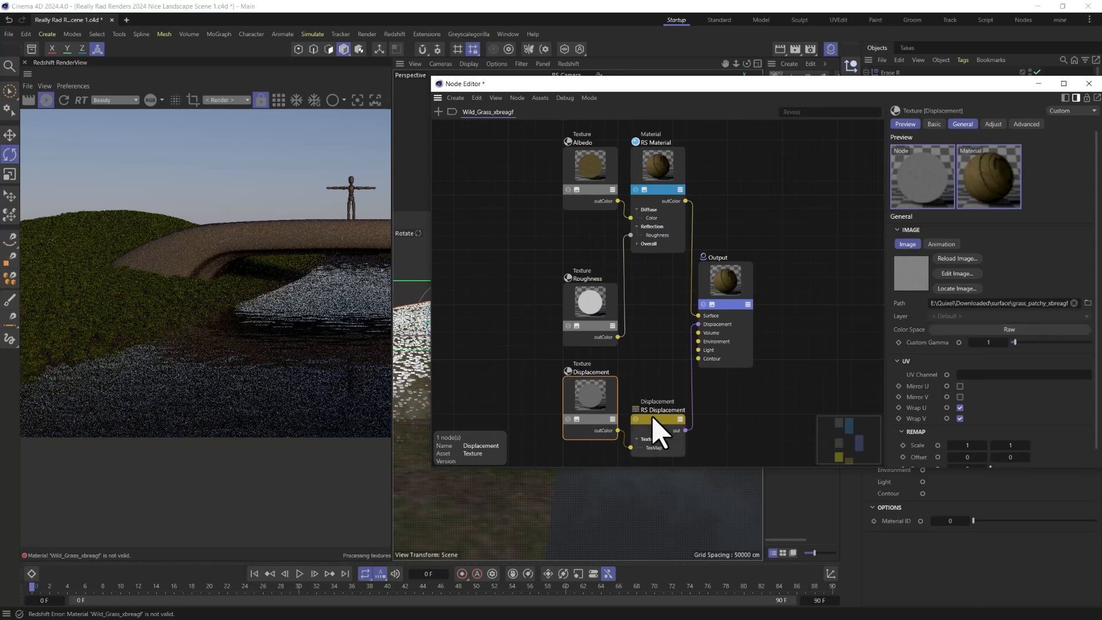
- Set the RS Displacement node's New Range Min to -1 and close the Node Editor
left_click(659, 431)
left_click(986, 285)
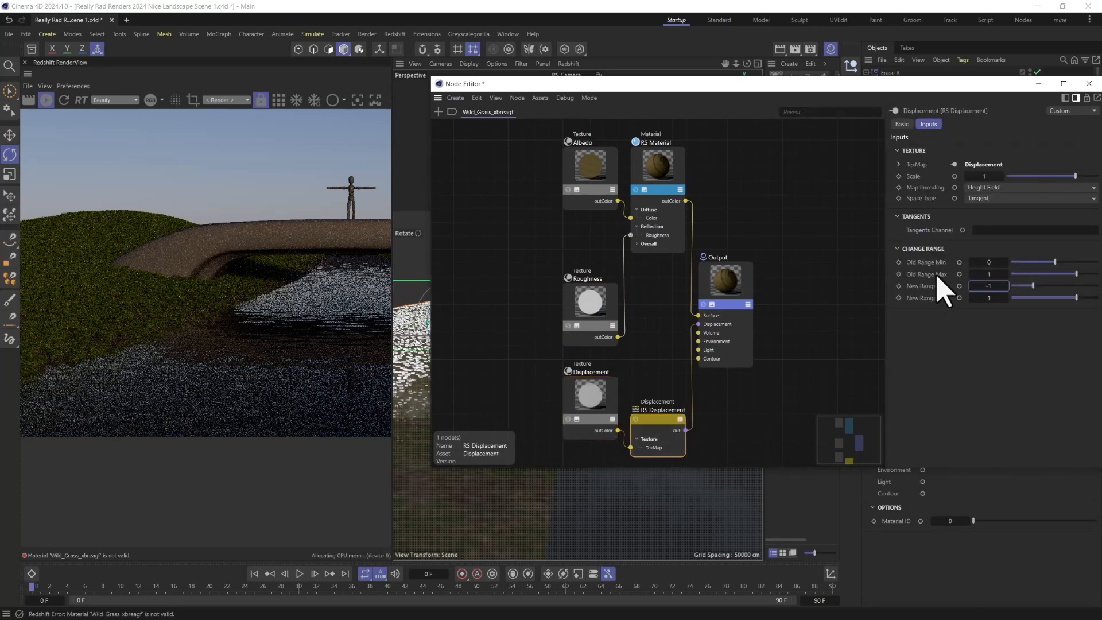
left_click(1088, 83)
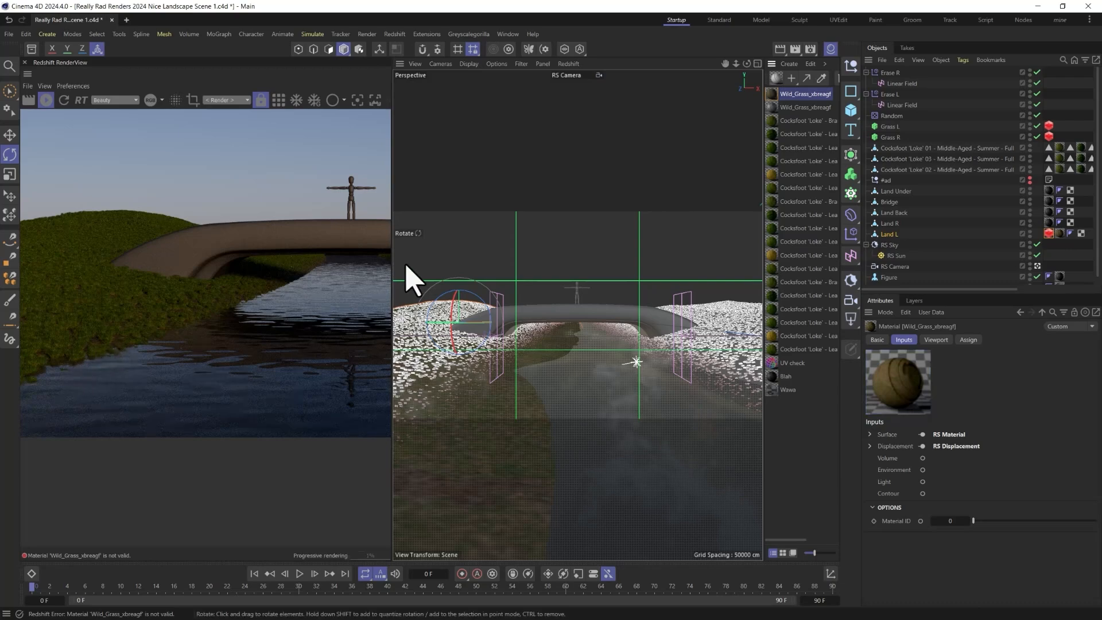
- Leave the RS Camera view for a close view of the bank, and set RS Displacement's New Range to 0 minimum and 2 maximum
left_click(1037, 265)
left_click_drag(461, 441, 581, 283, "alt")
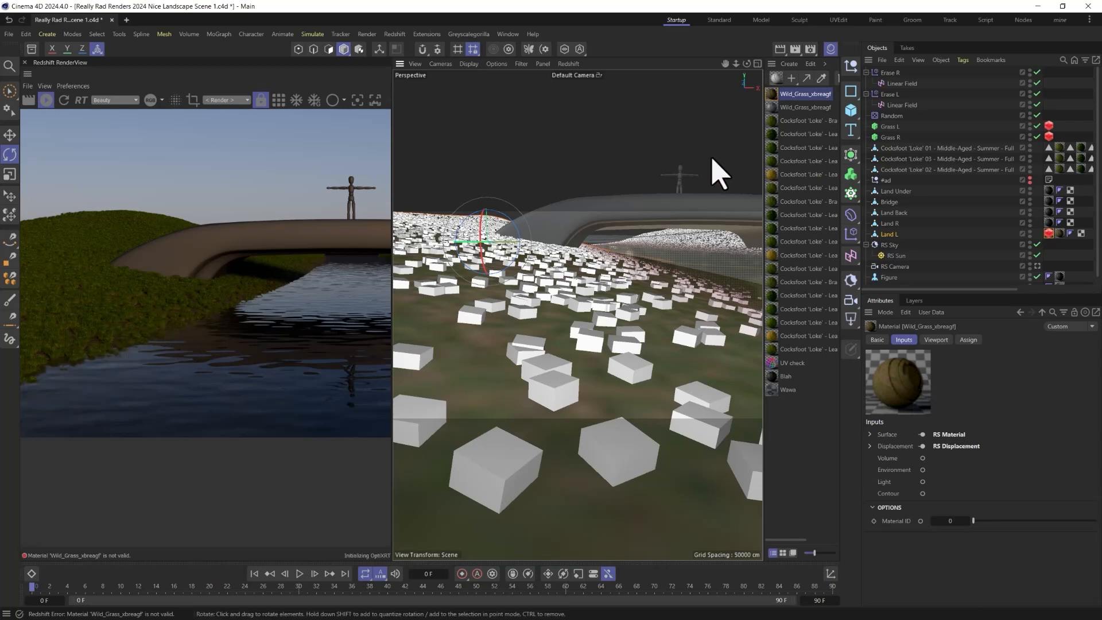
double_click(781, 95)
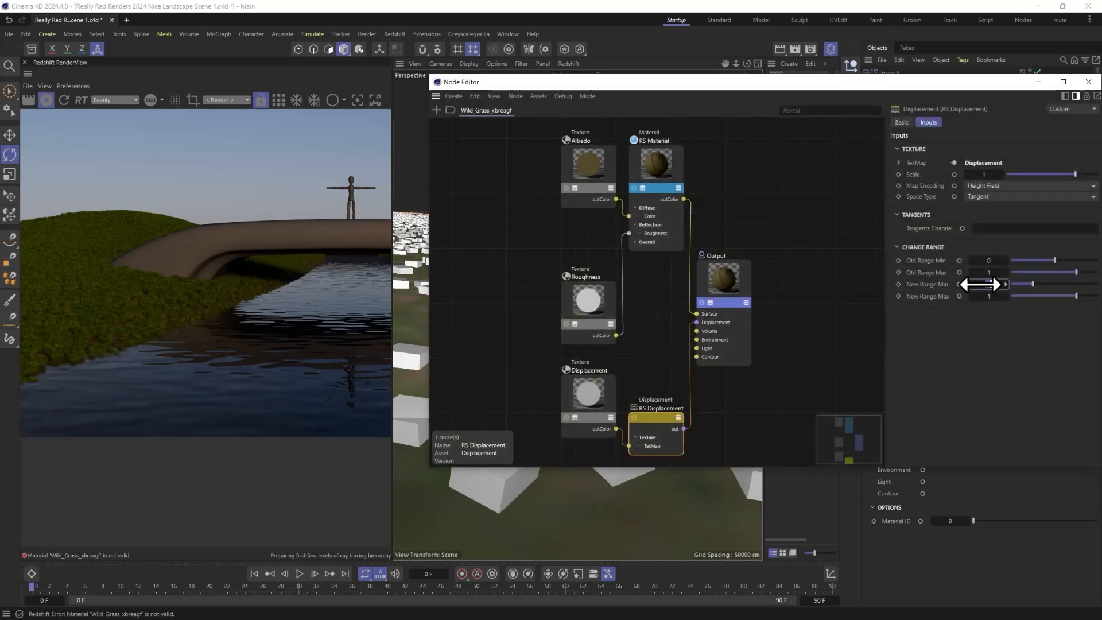
left_click_drag(980, 284, 981, 284)
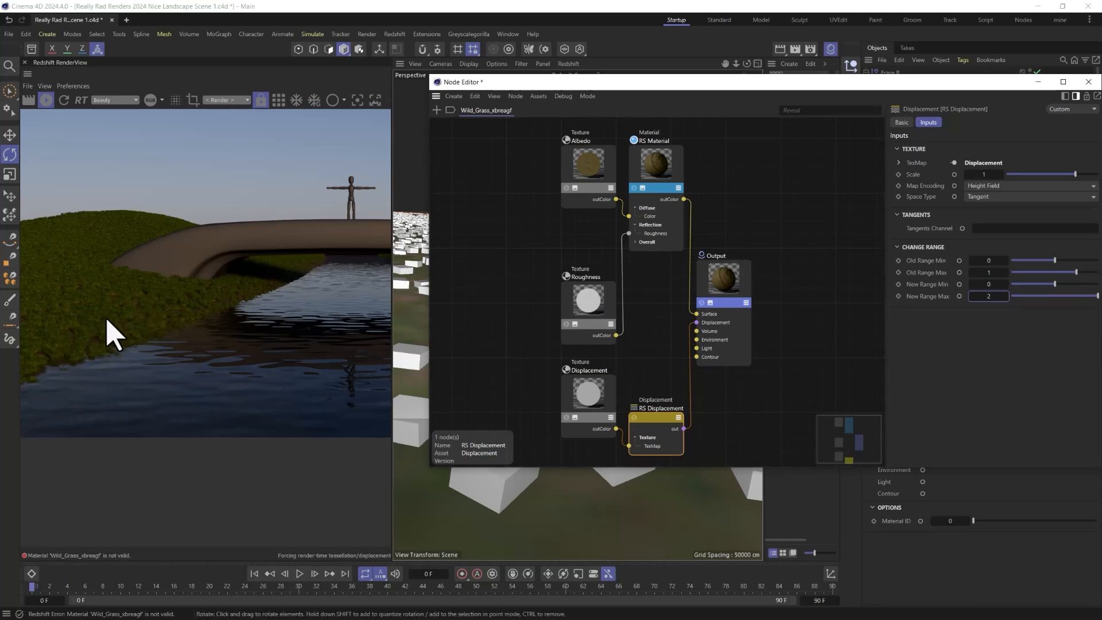
- Check the render state and messages in the Redshift Feedback Display and close it
left_click(125, 493)
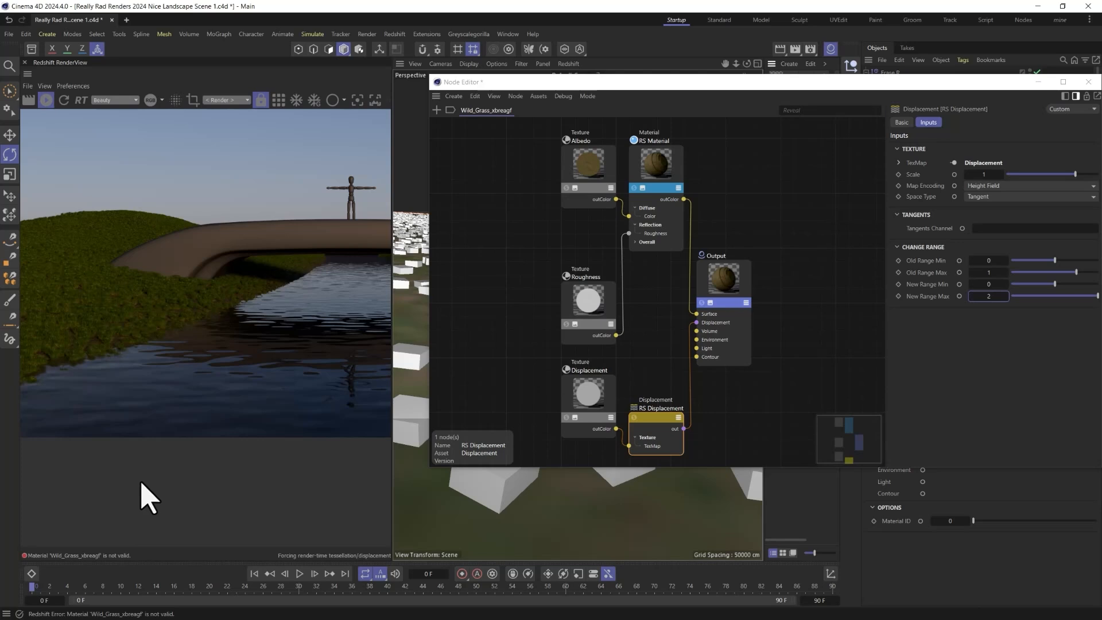
left_click(69, 555)
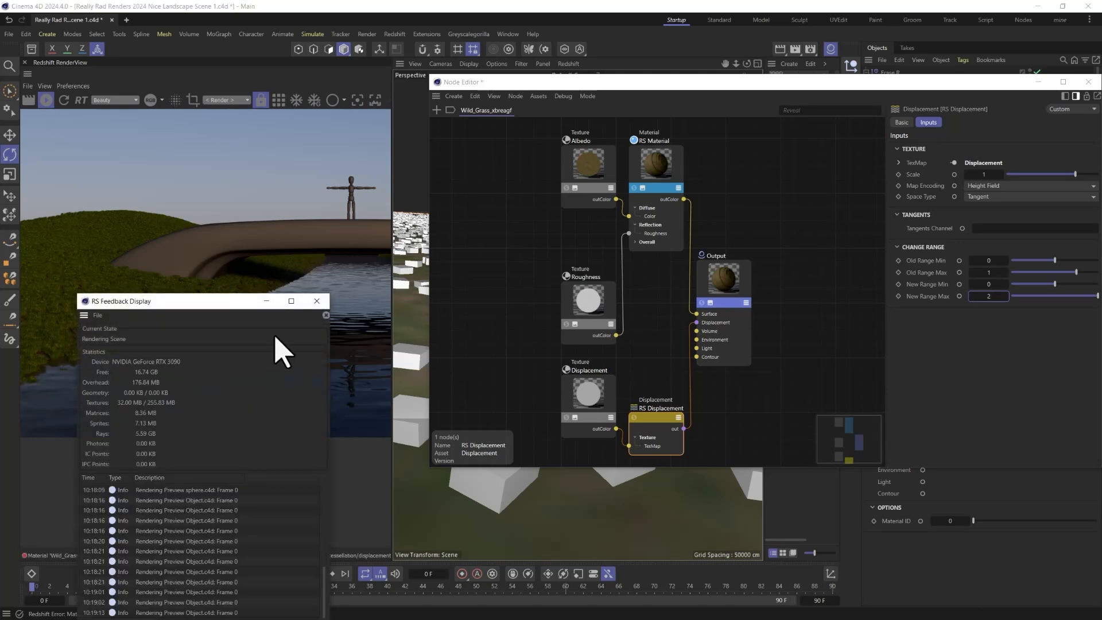
left_click(316, 302)
left_click(72, 555)
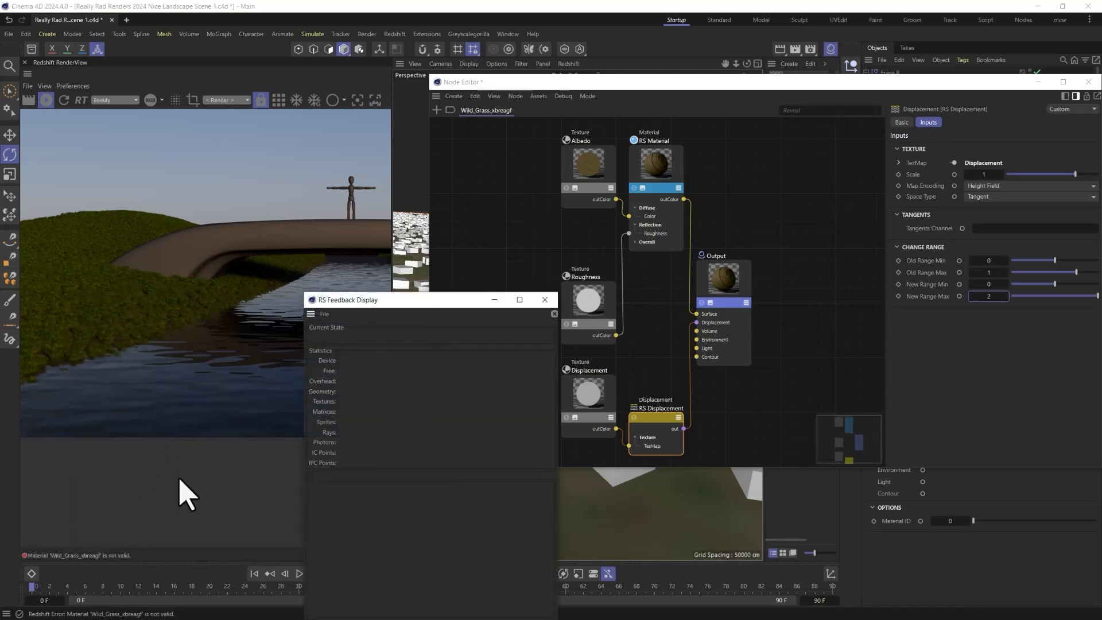
left_click(545, 299)
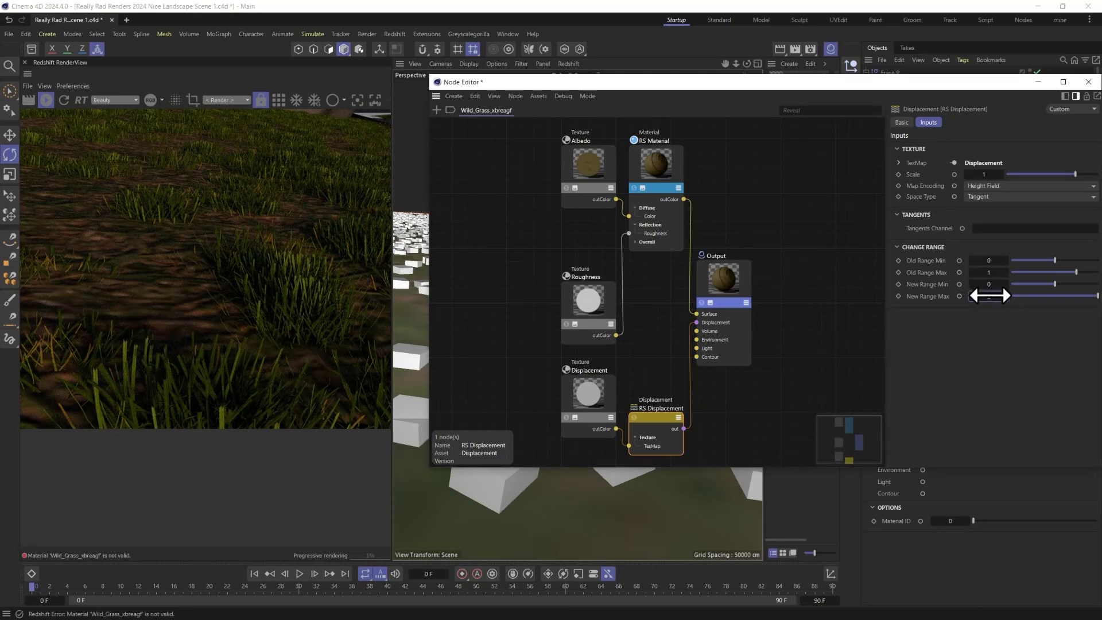
- Set RS Displacement's New Range Max to 0.5 and New Range Min to -0.5, and close the Node Editor
type("2.5")
key("Return")
type("-0.5")
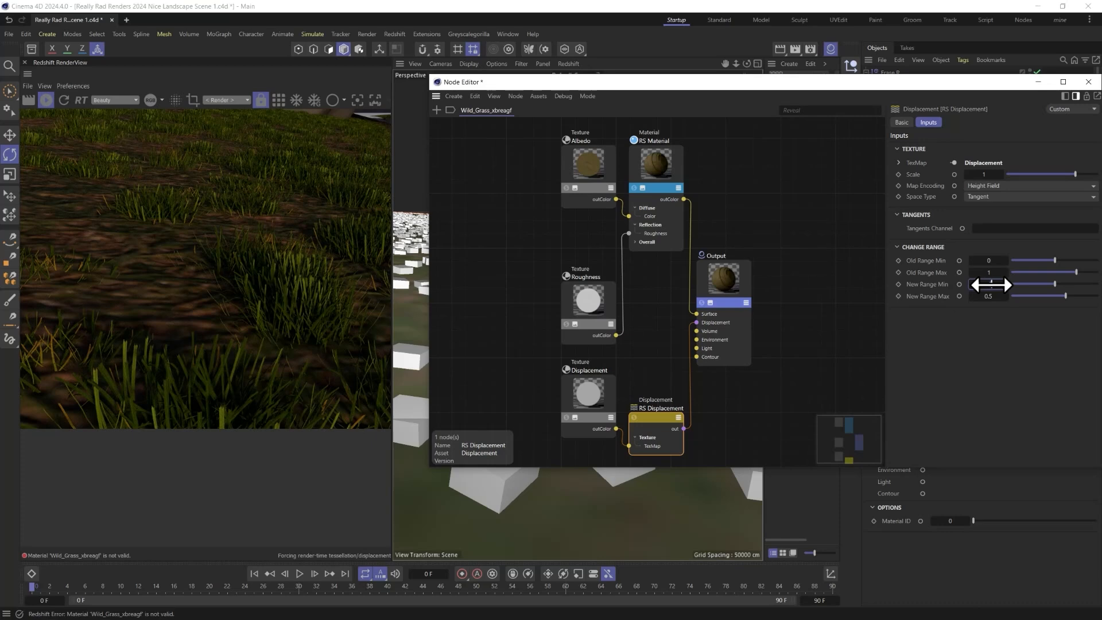
key("Return")
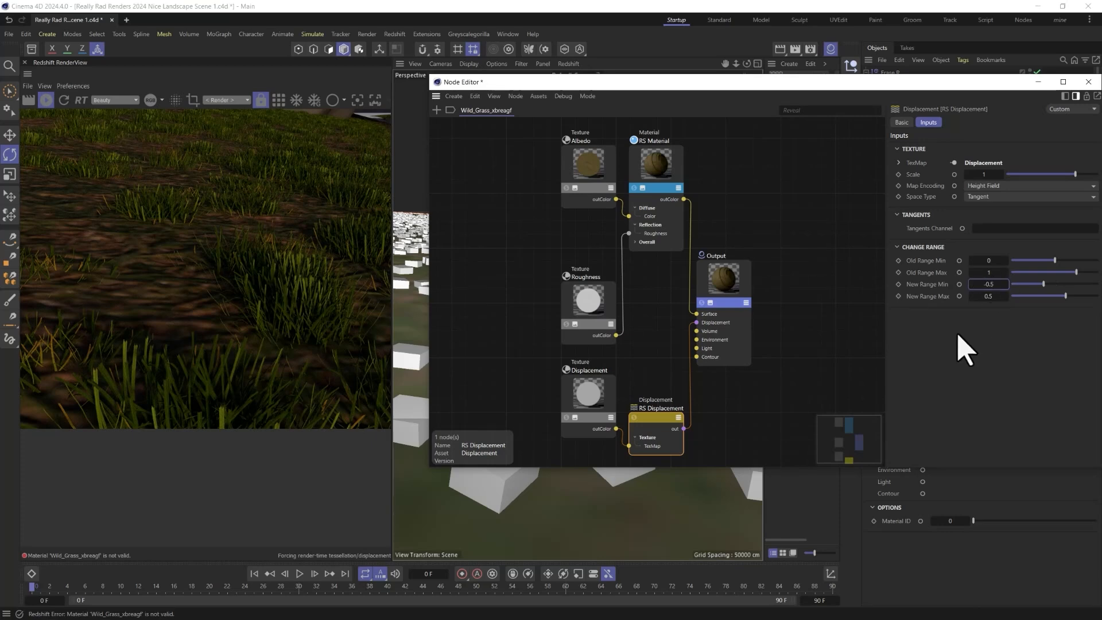
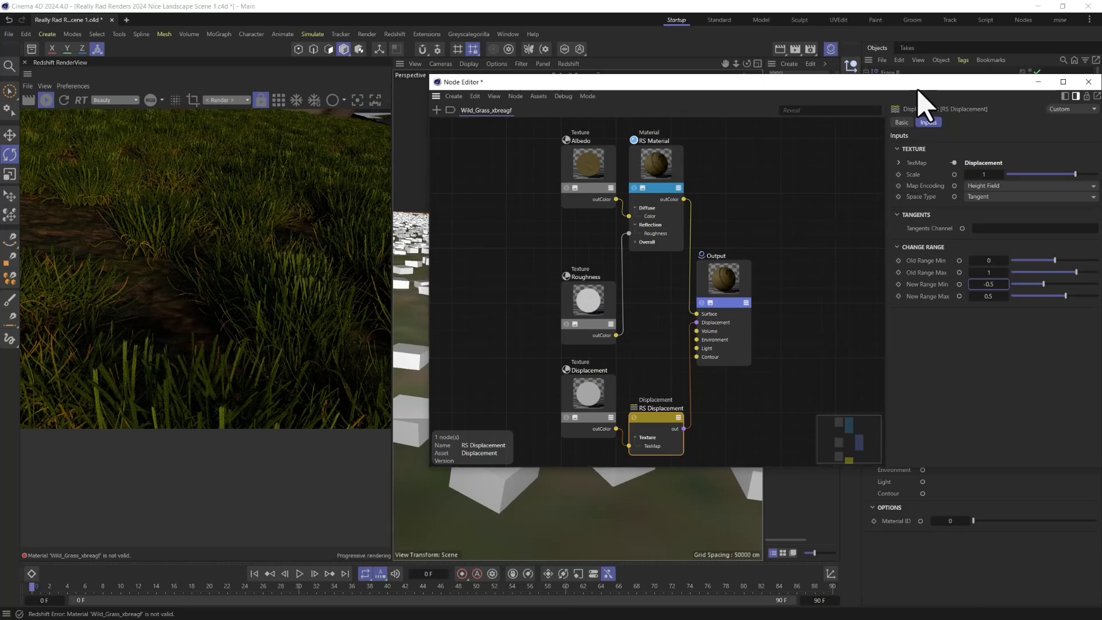
left_click_drag(917, 87, 670, 153)
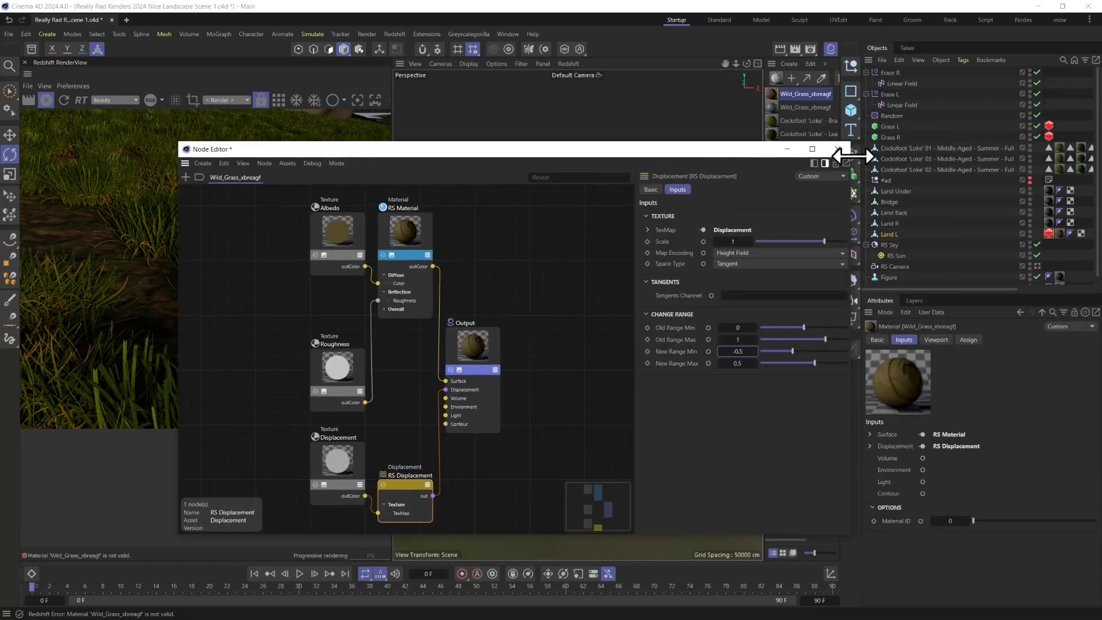
left_click(847, 151)
- Set Tiles U and Tiles V to 20 on Land L's Wild_Grass material tag and look through the RS Camera again
left_click(1059, 234)
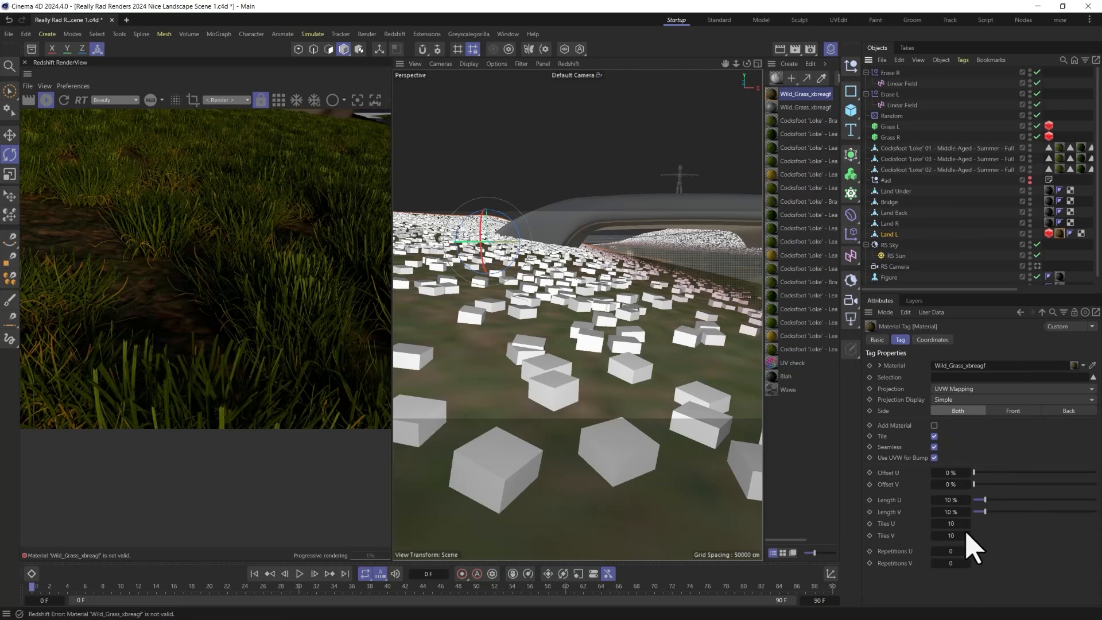
type("20")
key("Tab")
type("20")
key("Return")
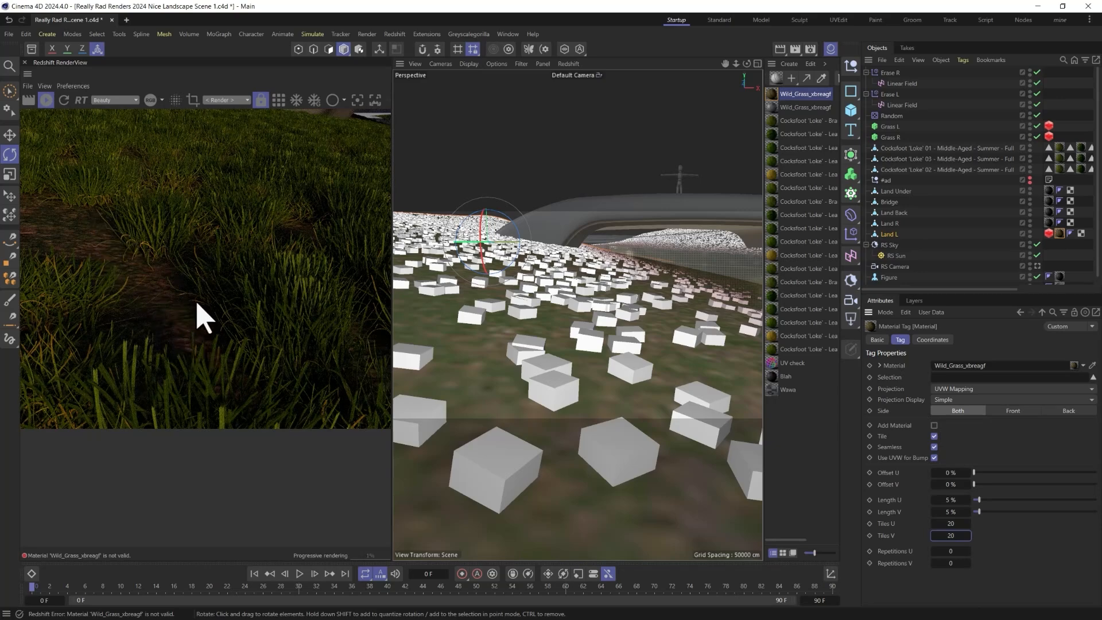
left_click(1038, 267)
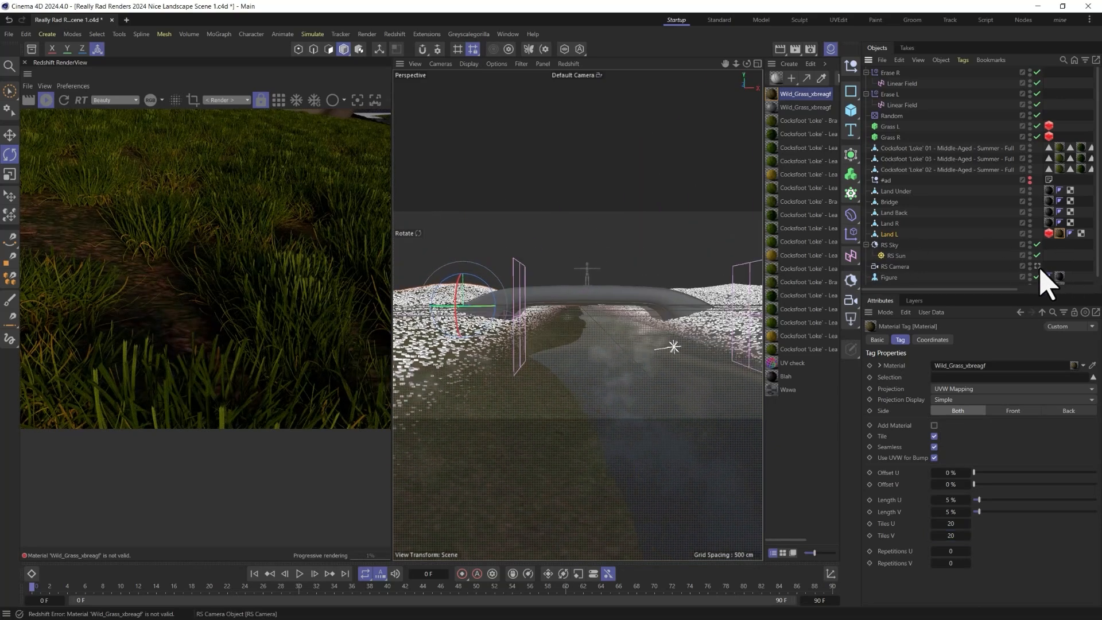
left_click(1038, 267)
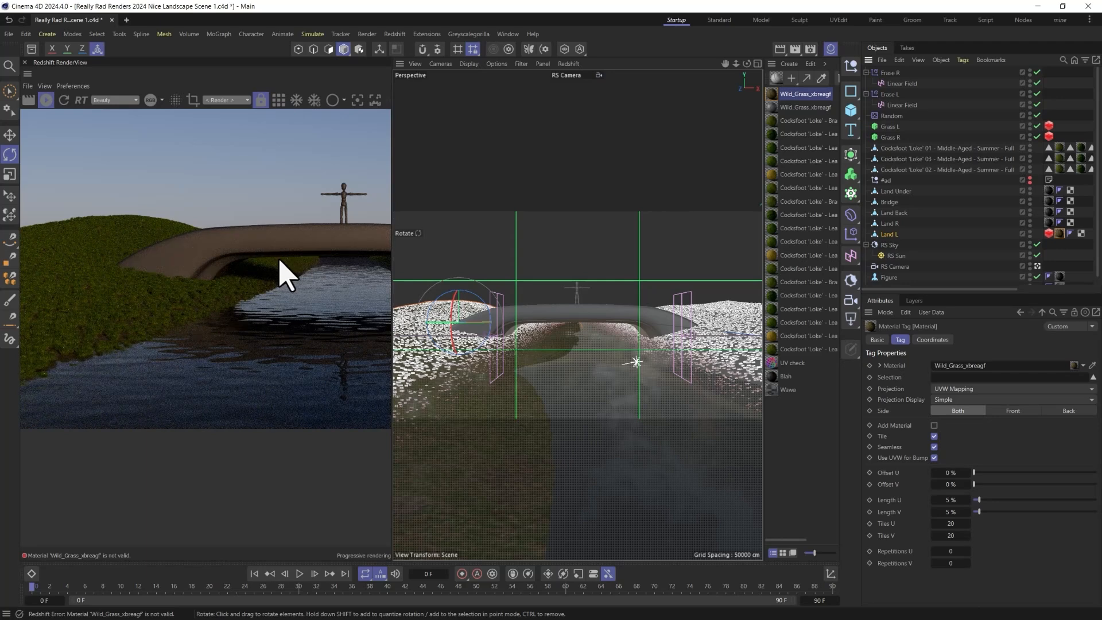
- Copy Land L's Redshift Object and Wild_Grass material tags to Land R and delete Land R's old material tag
left_click(1049, 233)
left_click(1057, 234, "shift")
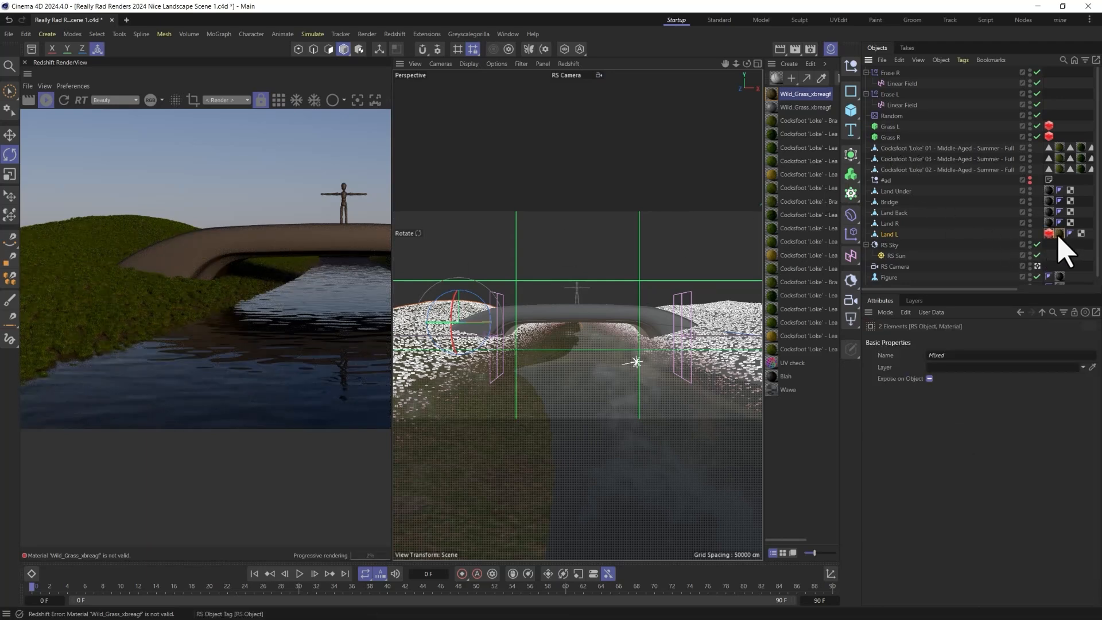
left_click_drag(1085, 236, 1049, 227, "ctrl")
key("Delete")
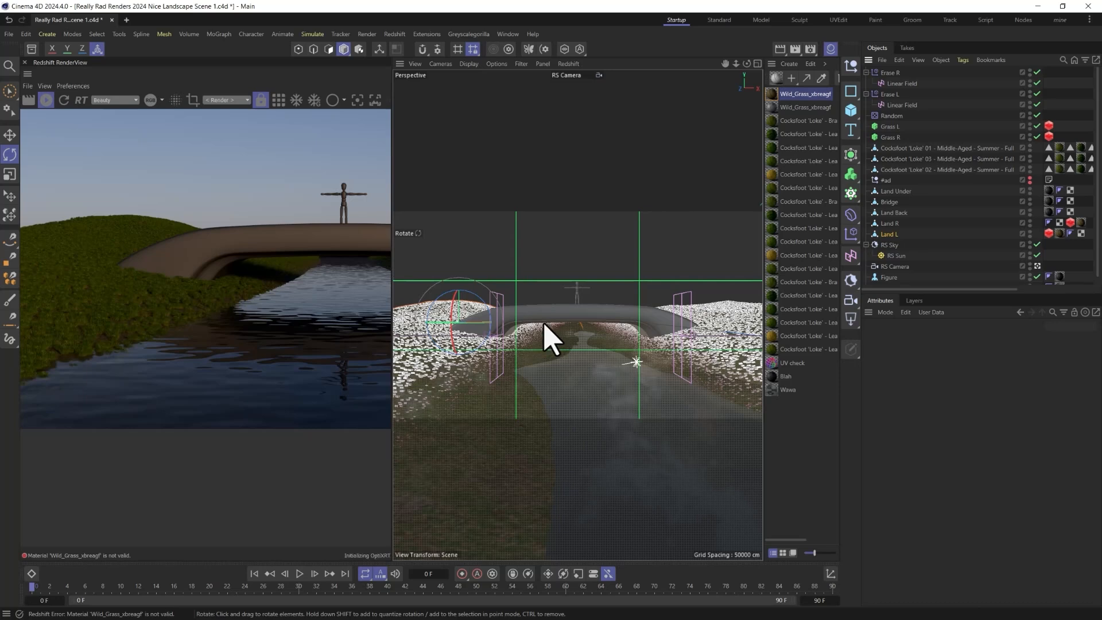
- Examine both riverbanks in the render and the geometry settings of the Redshift Object tags on Land L and Land R
scroll(225, 310, "down", 6)
middle_click_drag(299, 309, 224, 335)
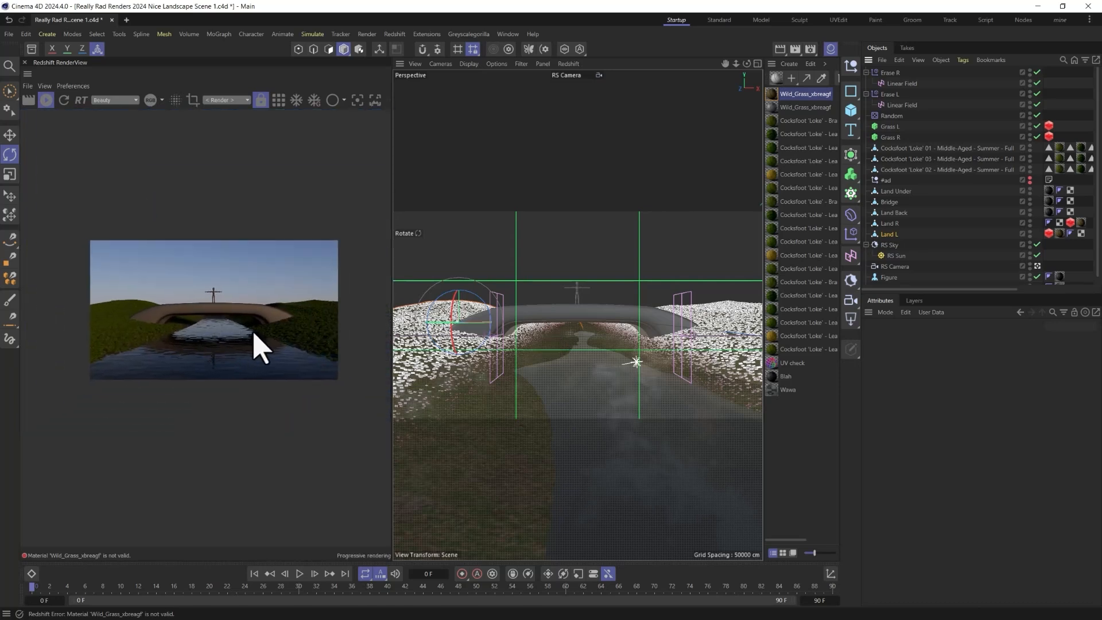
scroll(255, 331, "up", 3)
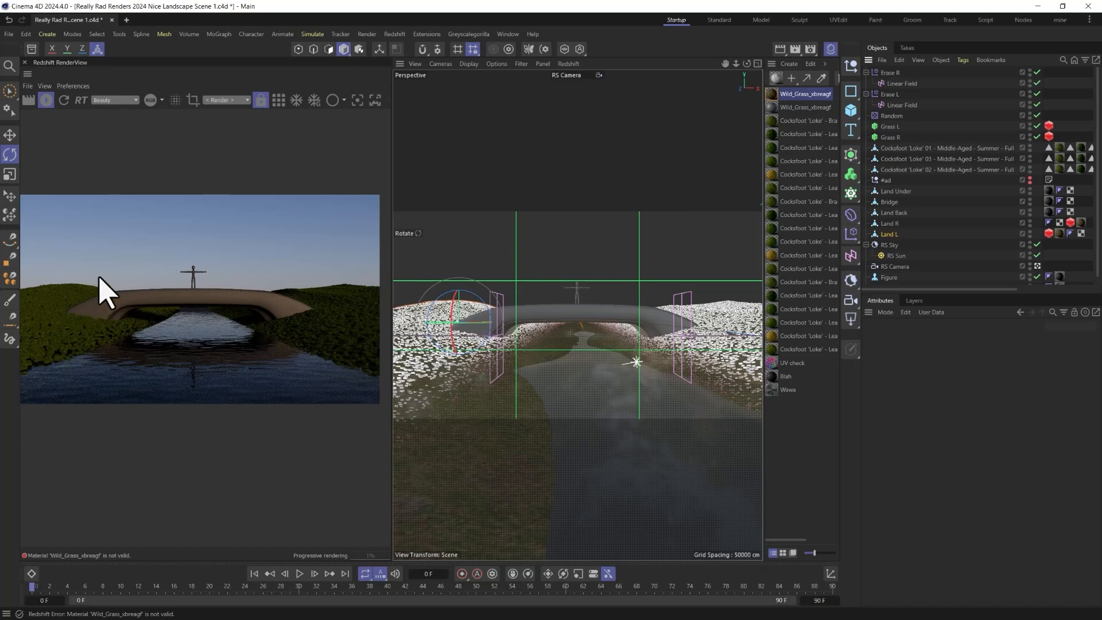
left_click(1070, 222)
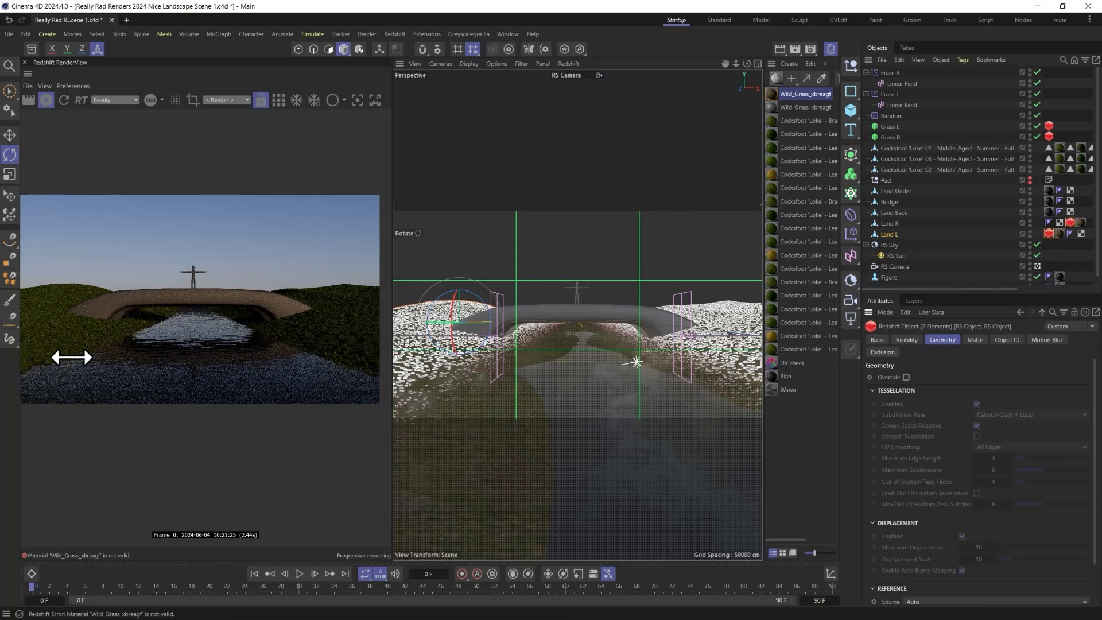
scroll(71, 357, "up", 6)
scroll(144, 330, "down", 3)
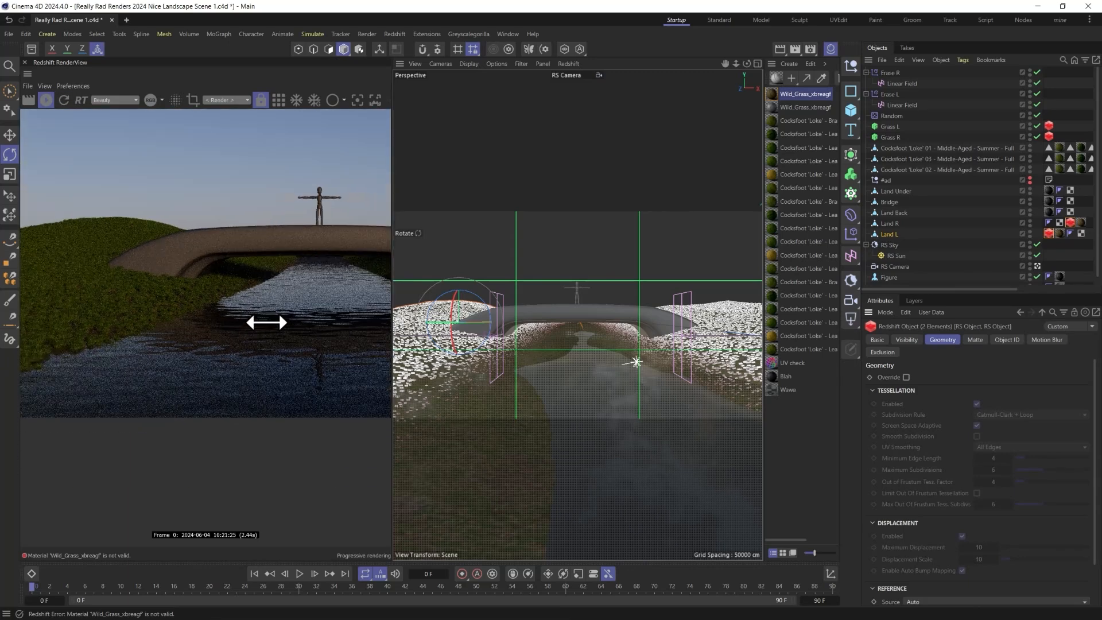
scroll(266, 317, "down", 4)
scroll(292, 310, "up", 4)
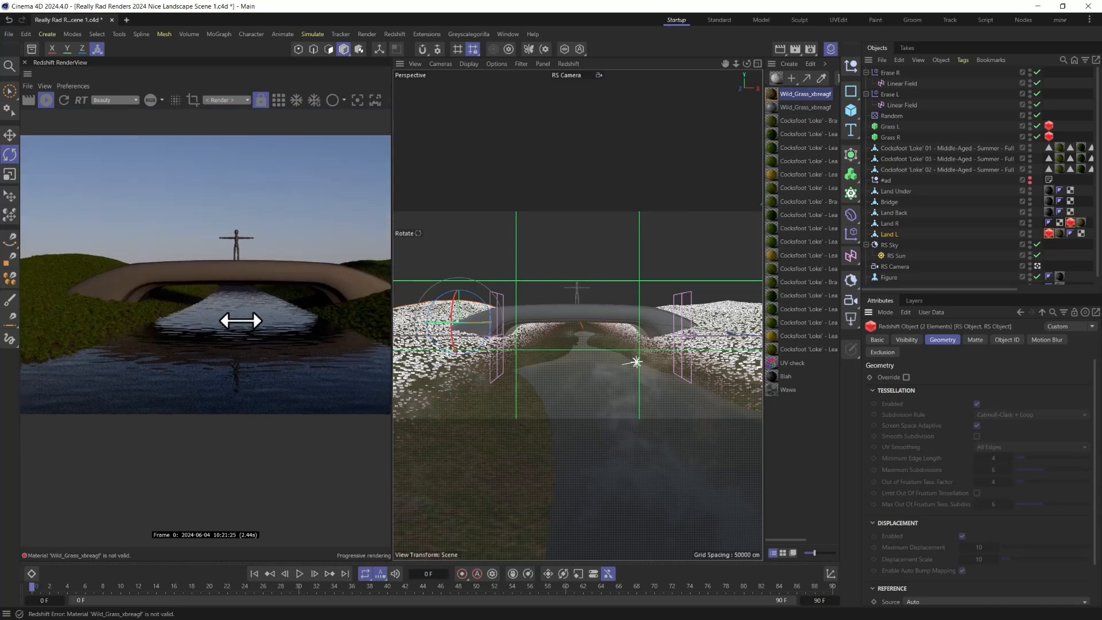
scroll(240, 320, "down", 3)
scroll(305, 320, "up", 2)
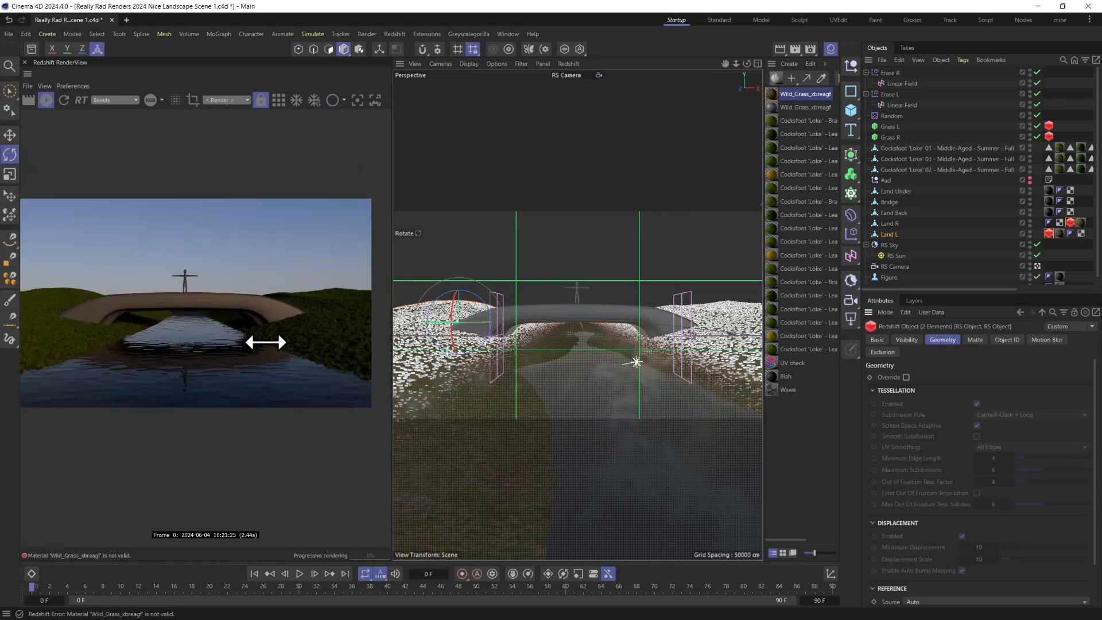
scroll(266, 342, "down", 1)
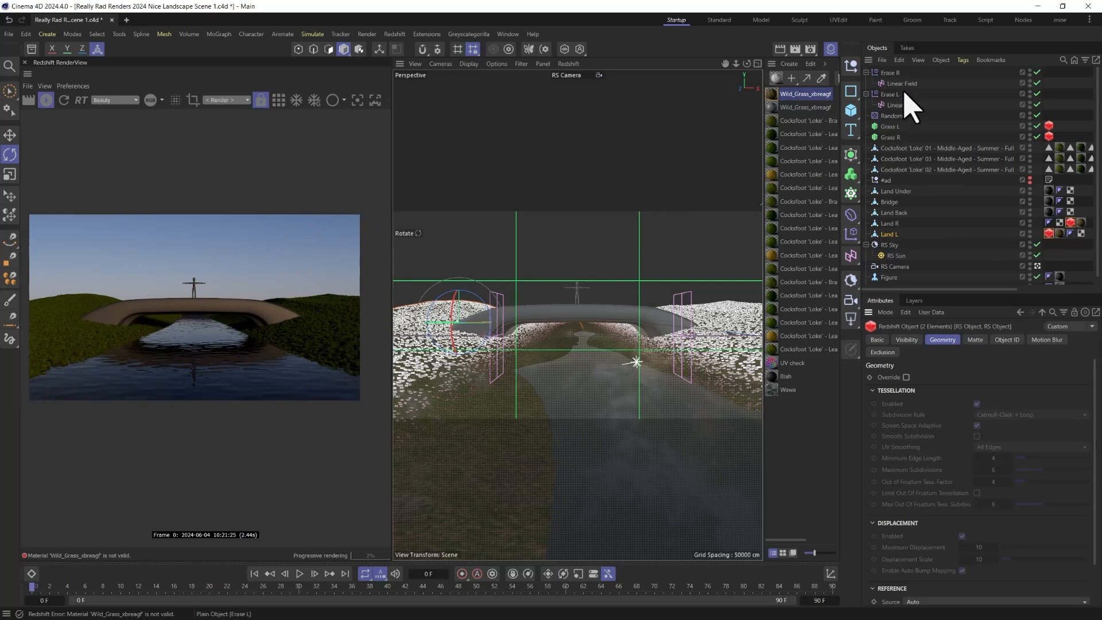
- Group Erase R, Erase L, Random, Grass L, Grass R and the three Cocksfoot plants under one null
left_click(893, 127)
left_click(866, 73)
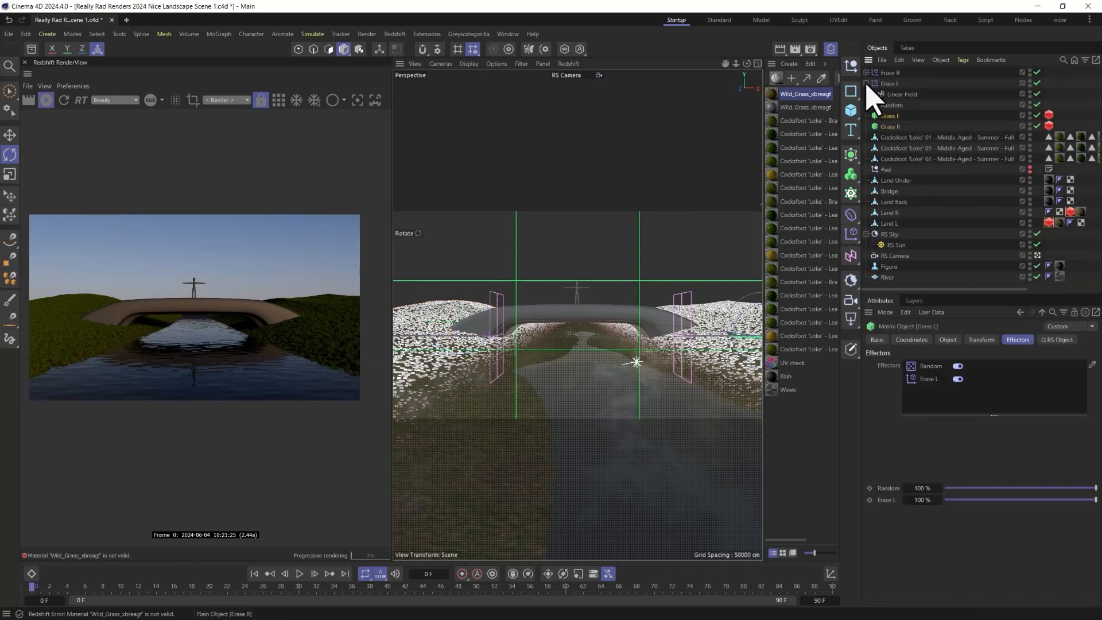
left_click(866, 83)
left_click(898, 148, "shift")
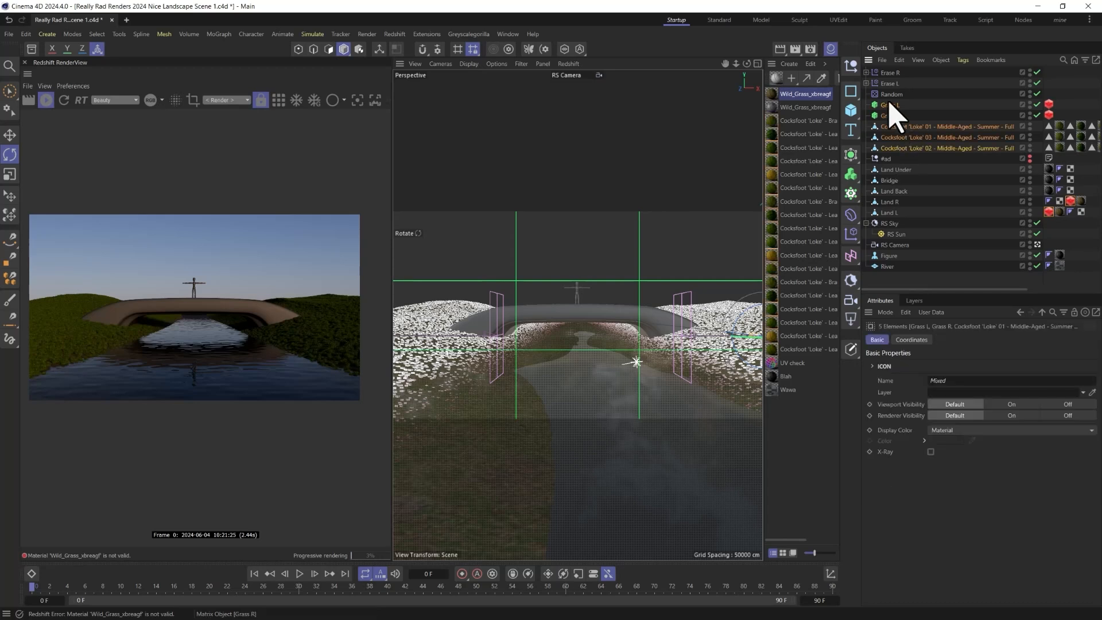
left_click(884, 75, "shift")
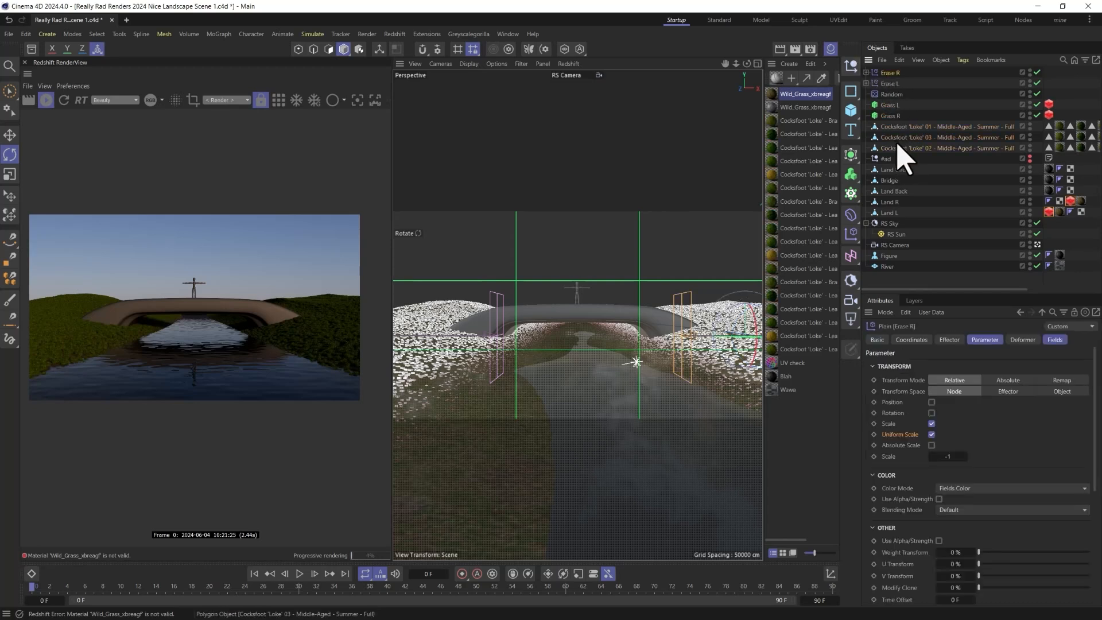
right_click(900, 150)
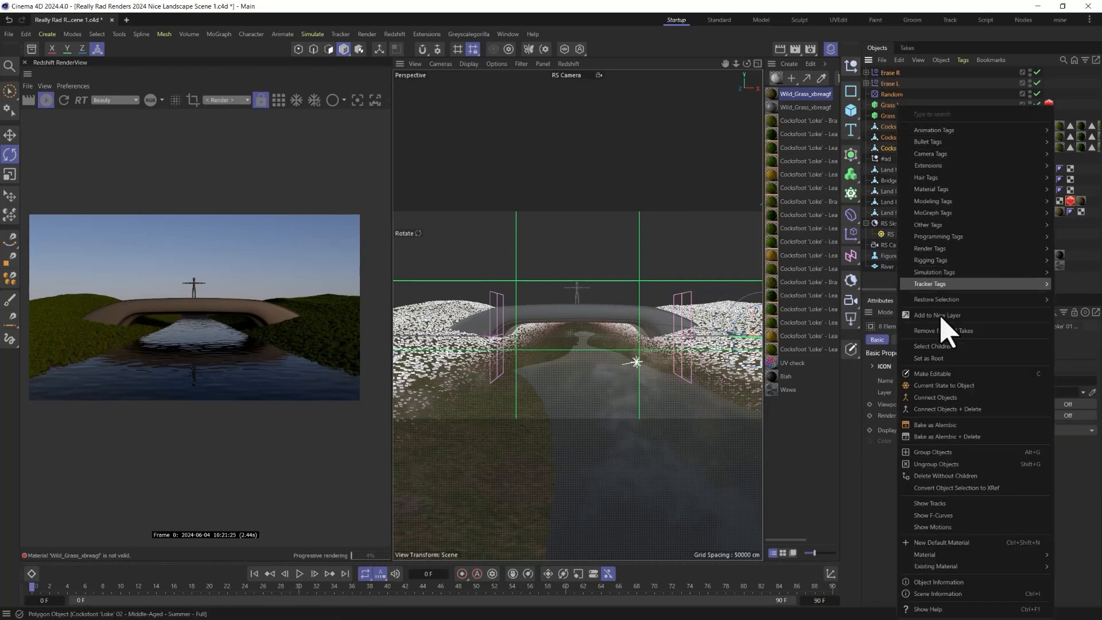
left_click(948, 452)
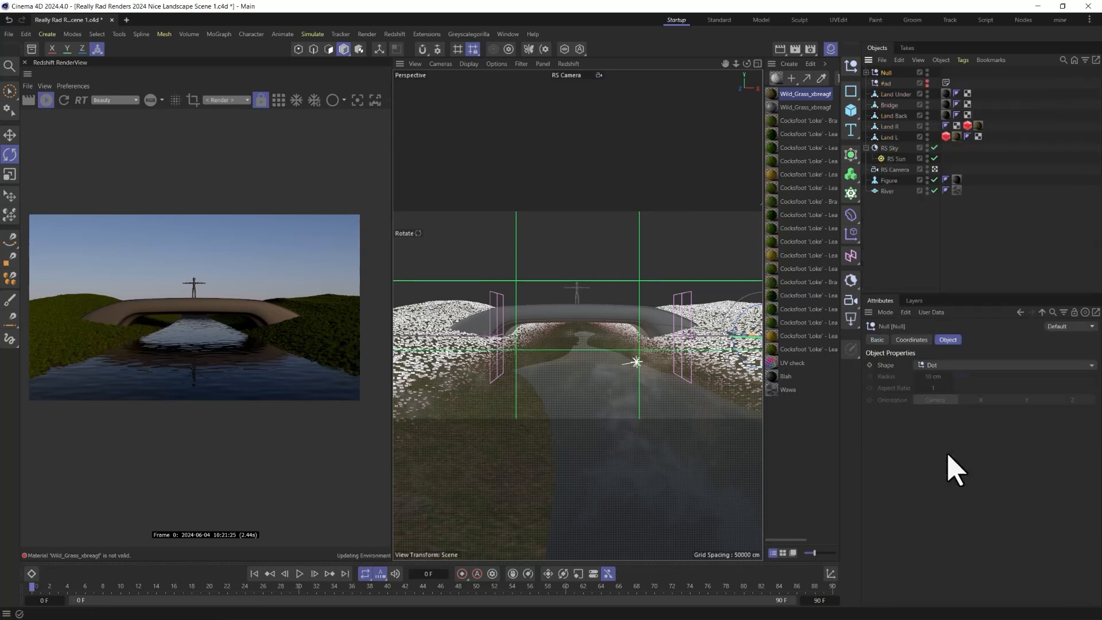
- Rename the new group null as Grass and deselect it
double_click(891, 72)
key("Return")
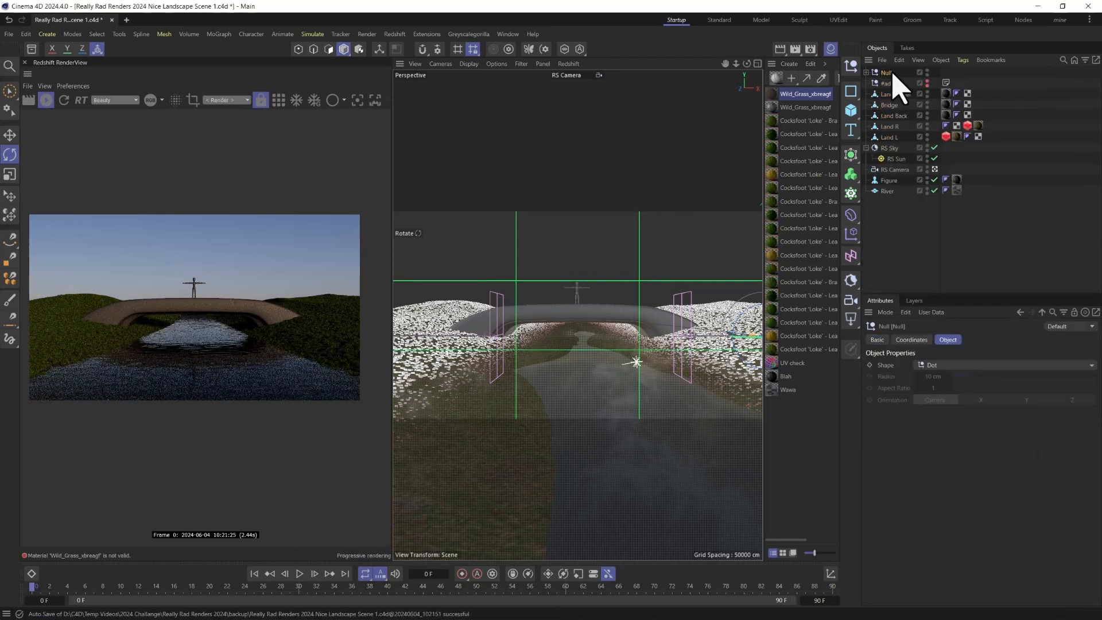
left_click(908, 235)
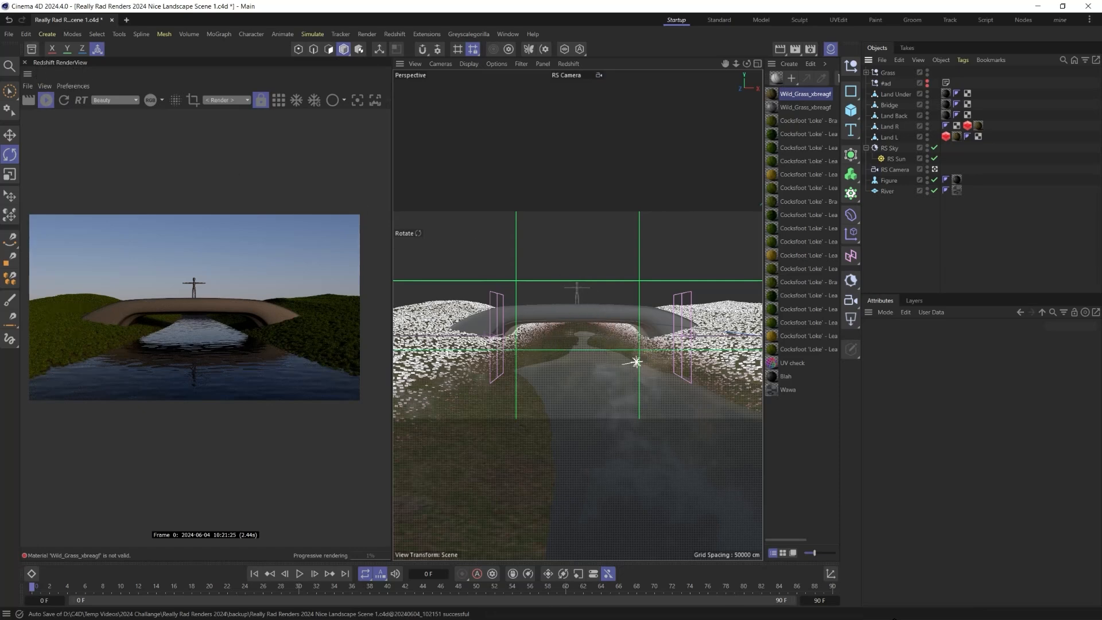
- Switch to Quixel Bridge and open the Rock category of the surfaces
key("super")
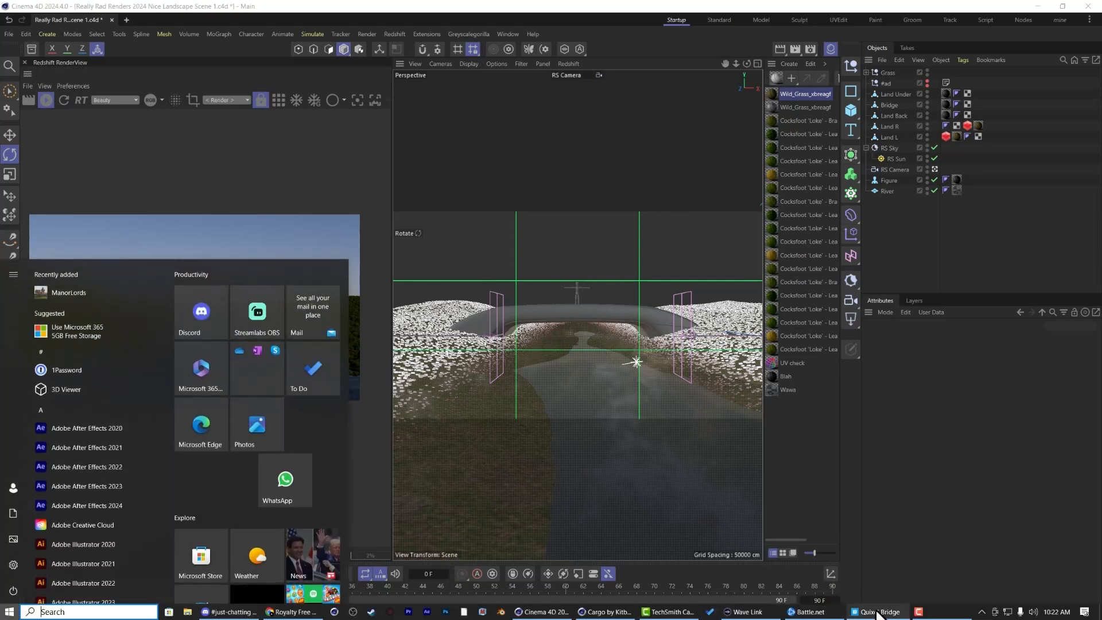
left_click(861, 613)
scroll(248, 286, "up", 1)
mouse_move(53, 248)
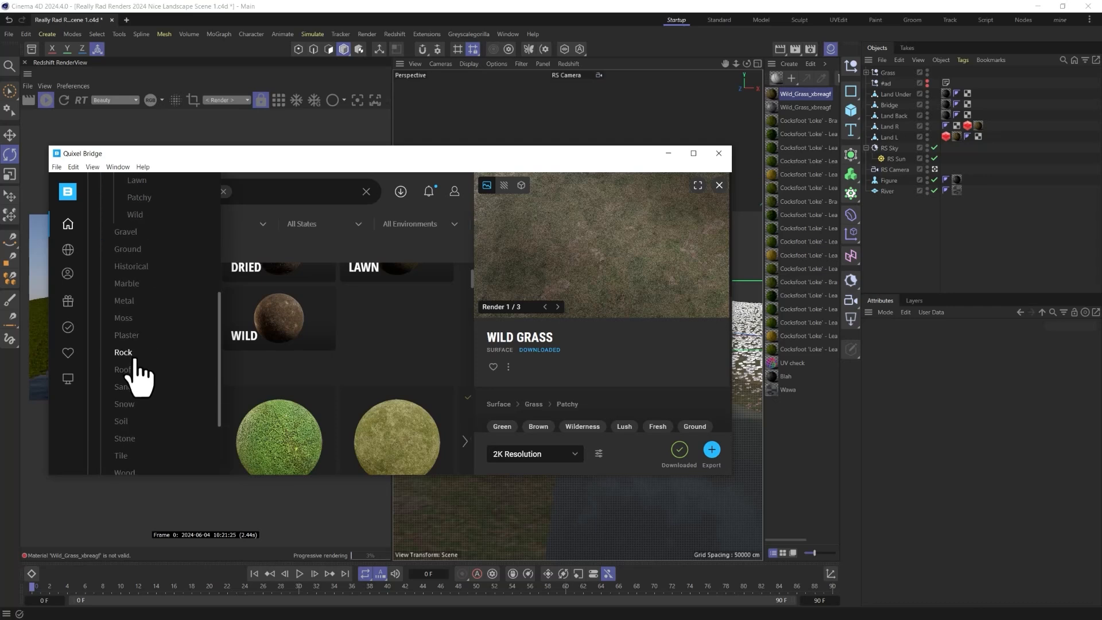
scroll(135, 344, "down", 3)
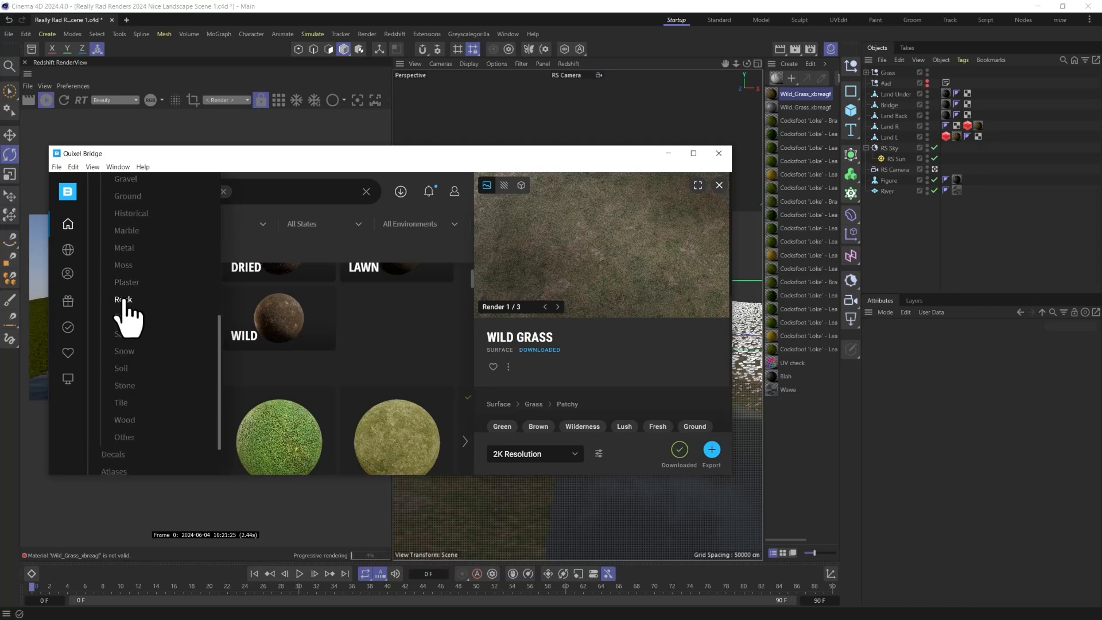
left_click(124, 300)
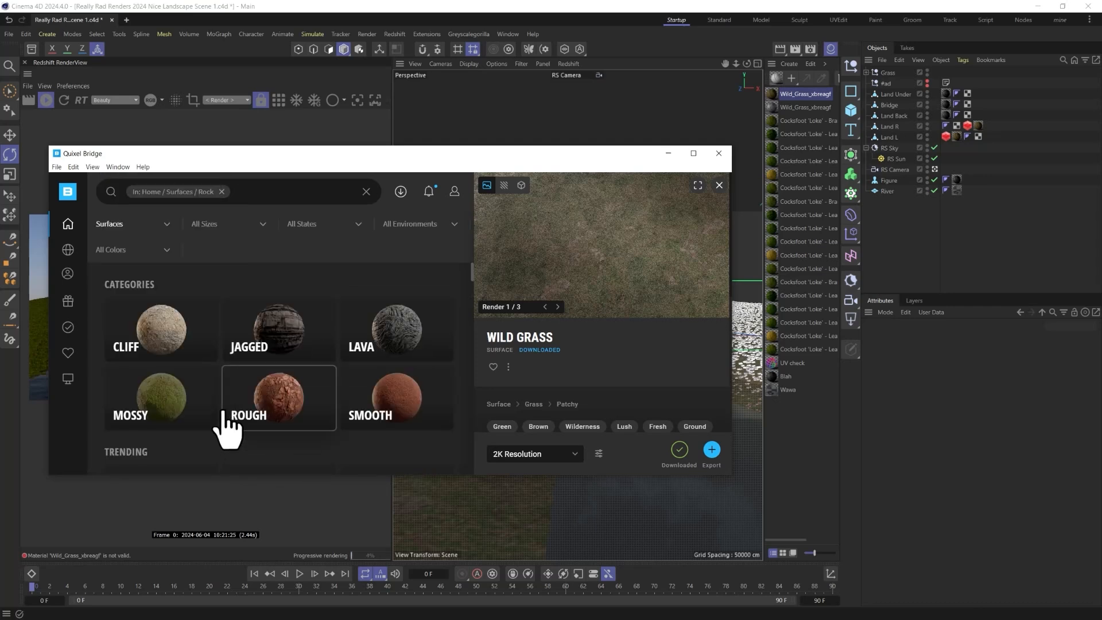
- Choose the Lichened Rock Wall surface from the rock assets and set its resolution to 4K
scroll(322, 348, "down", 2)
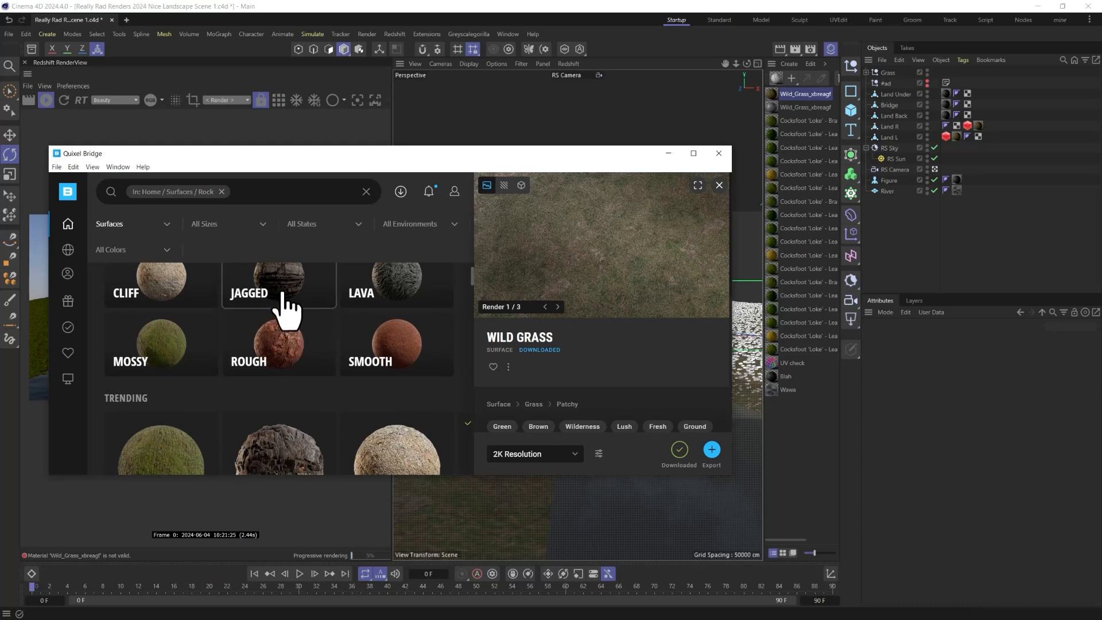
scroll(295, 344, "down", 3)
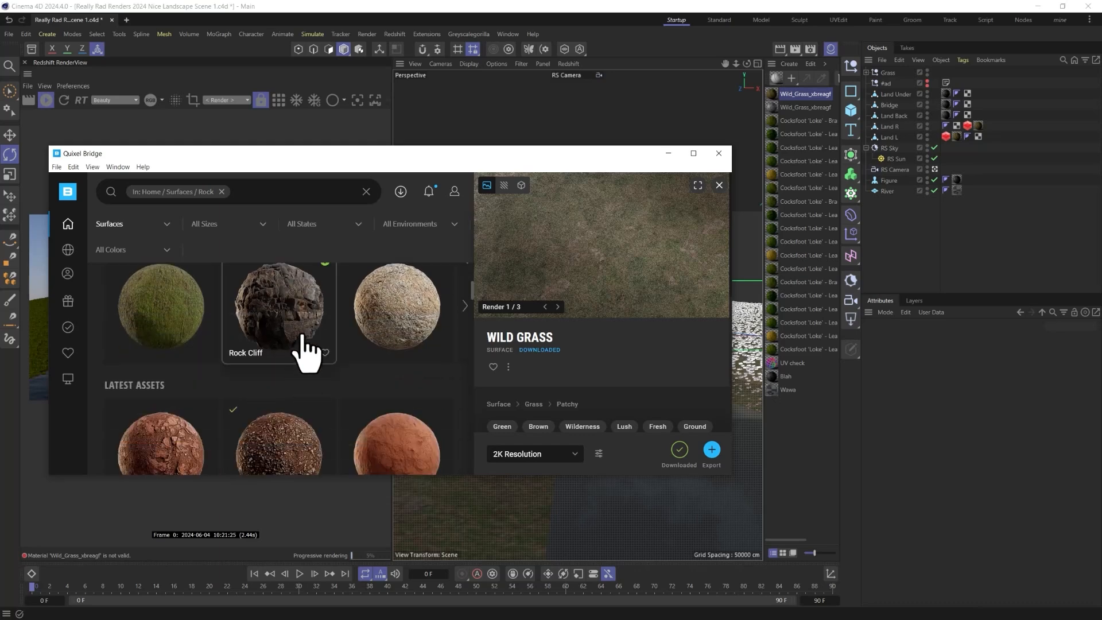
scroll(306, 350, "down", 5)
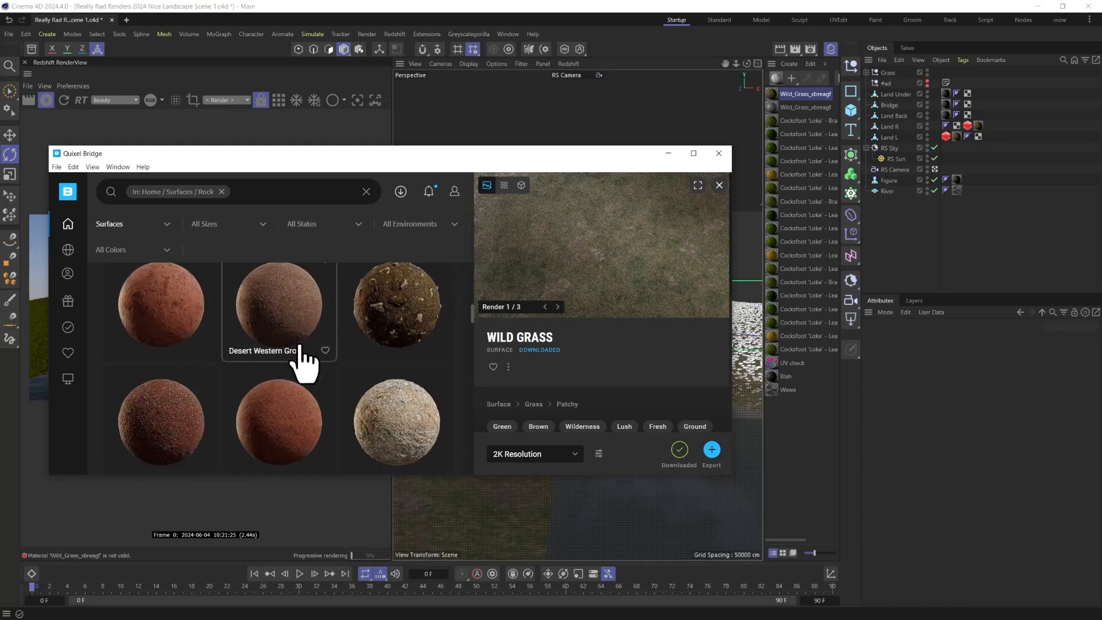
scroll(291, 361, "down", 8)
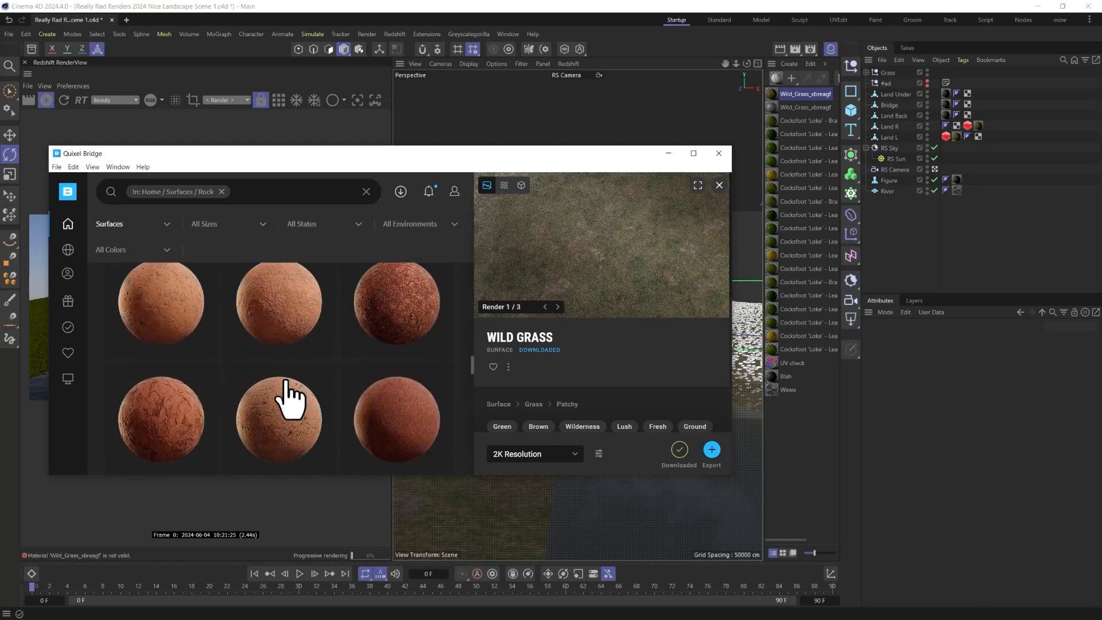
scroll(290, 396, "down", 2)
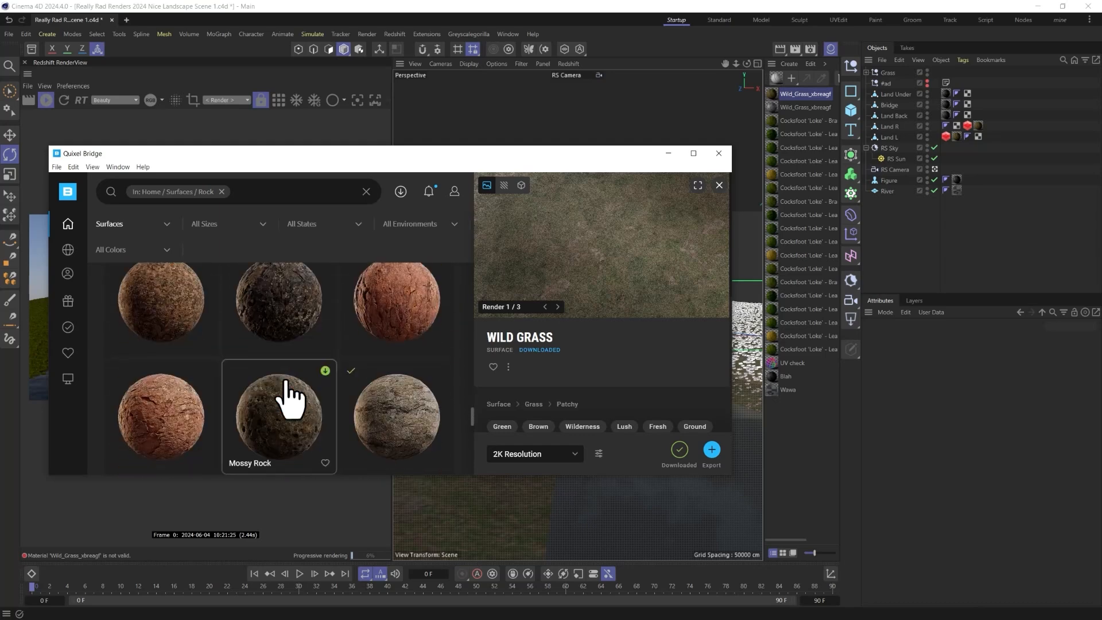
scroll(287, 395, "down", 5)
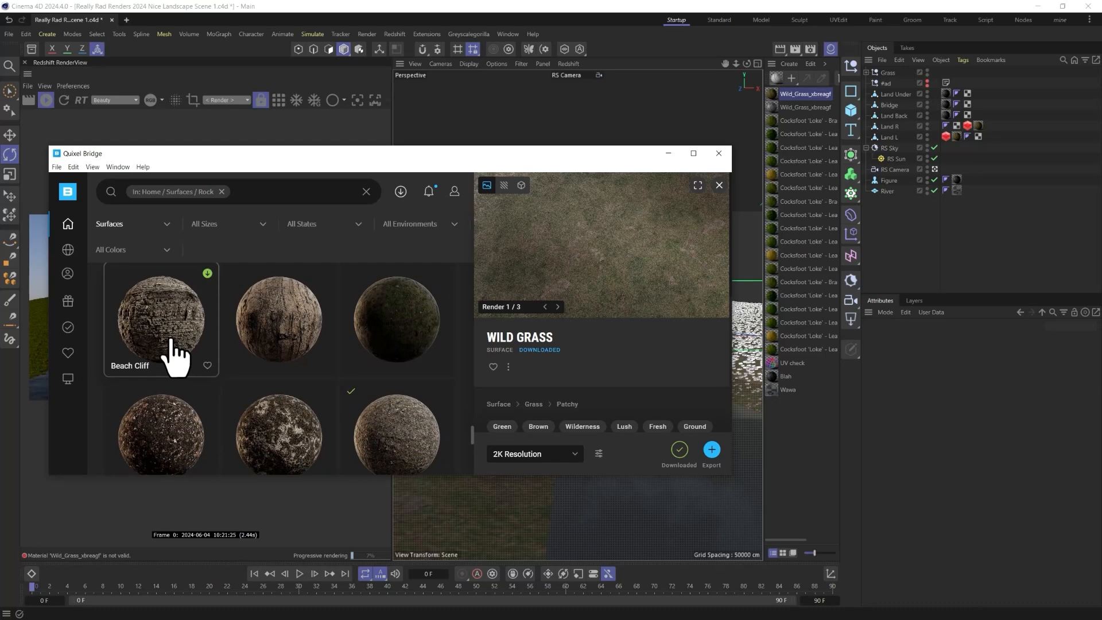
scroll(172, 357, "up", 6)
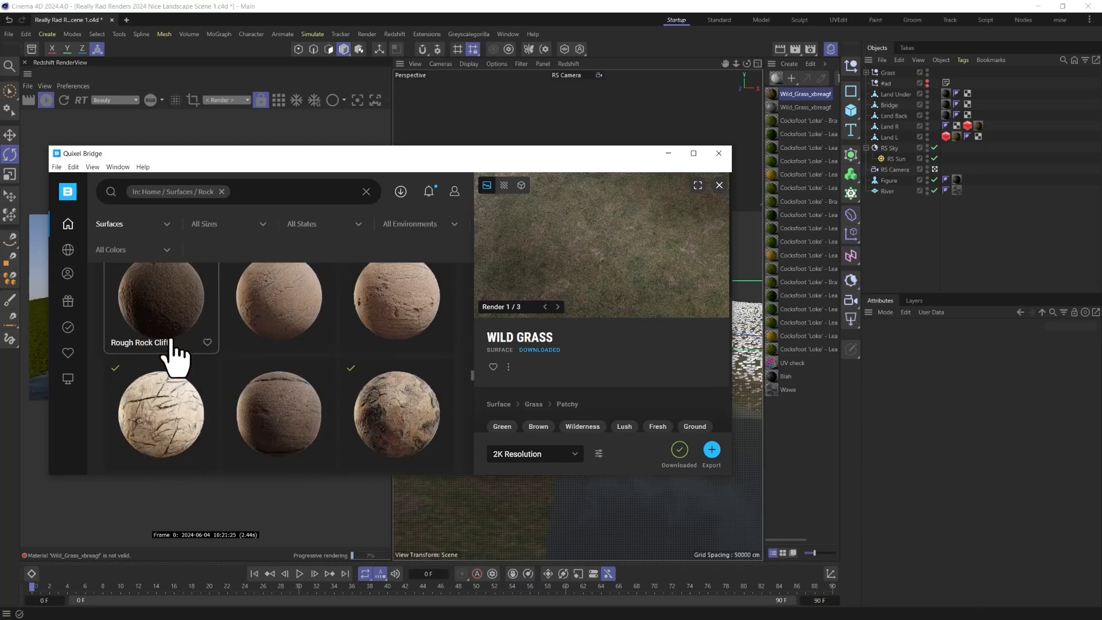
scroll(175, 361, "down", 5)
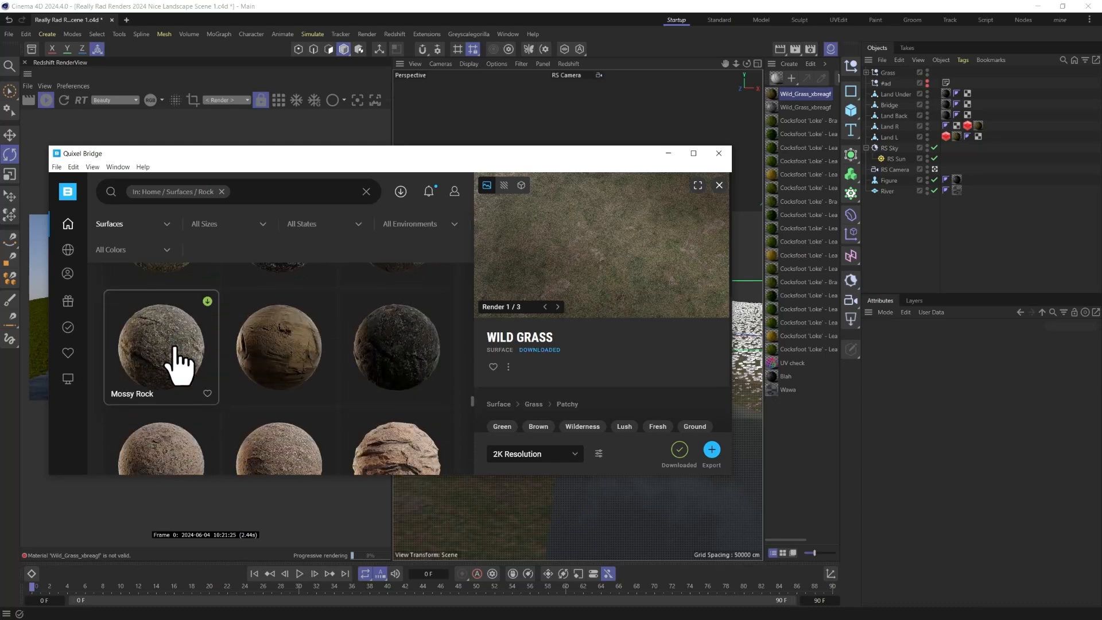
left_click(415, 325)
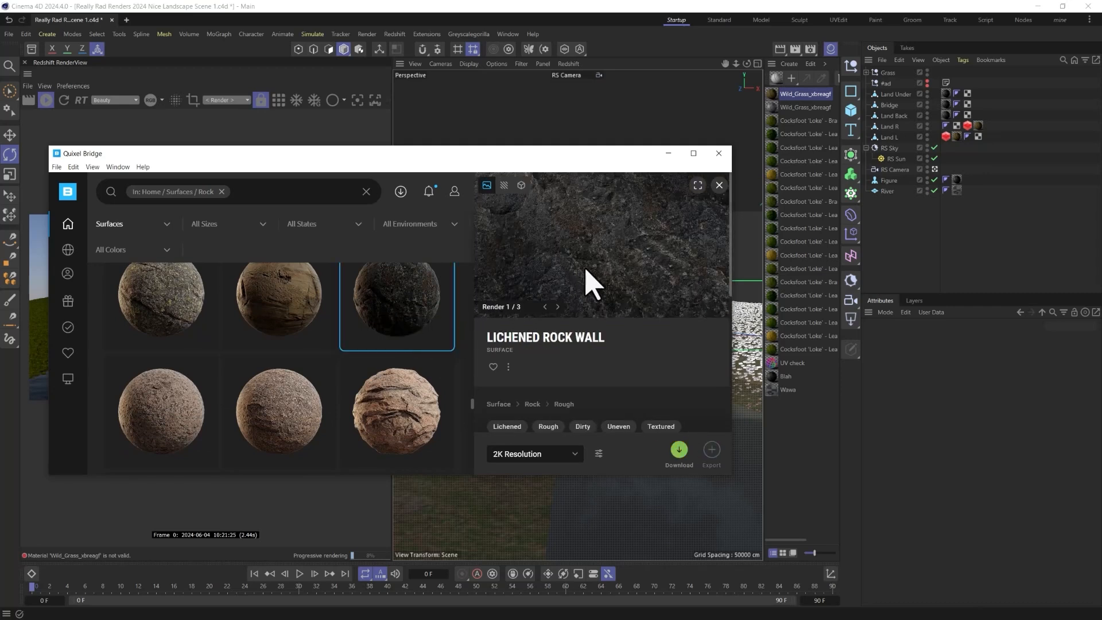
left_click(526, 455)
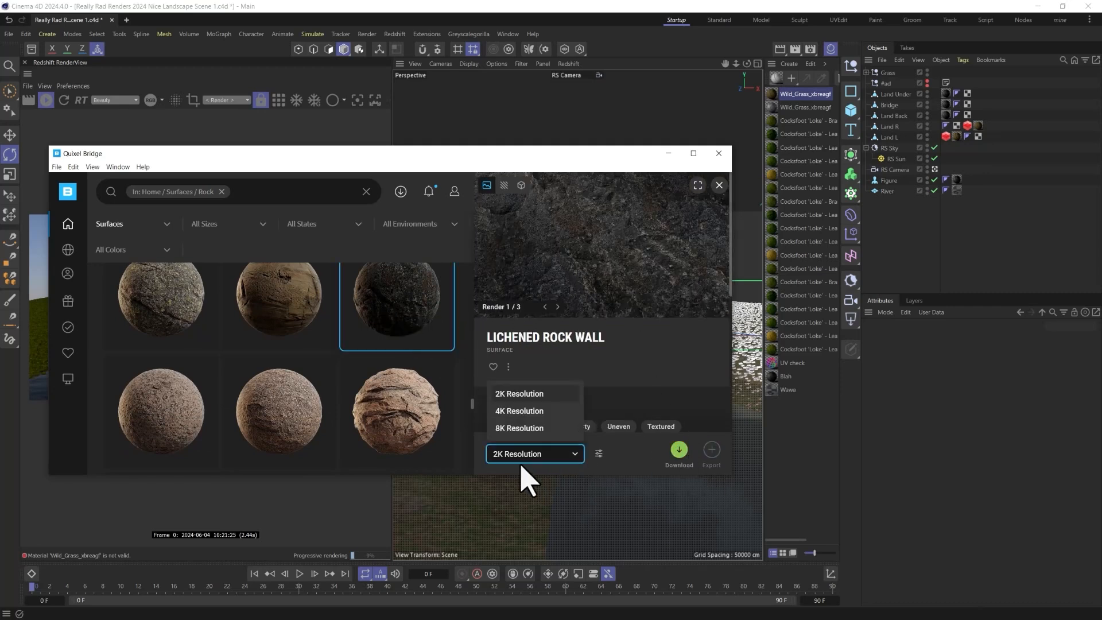
left_click(518, 412)
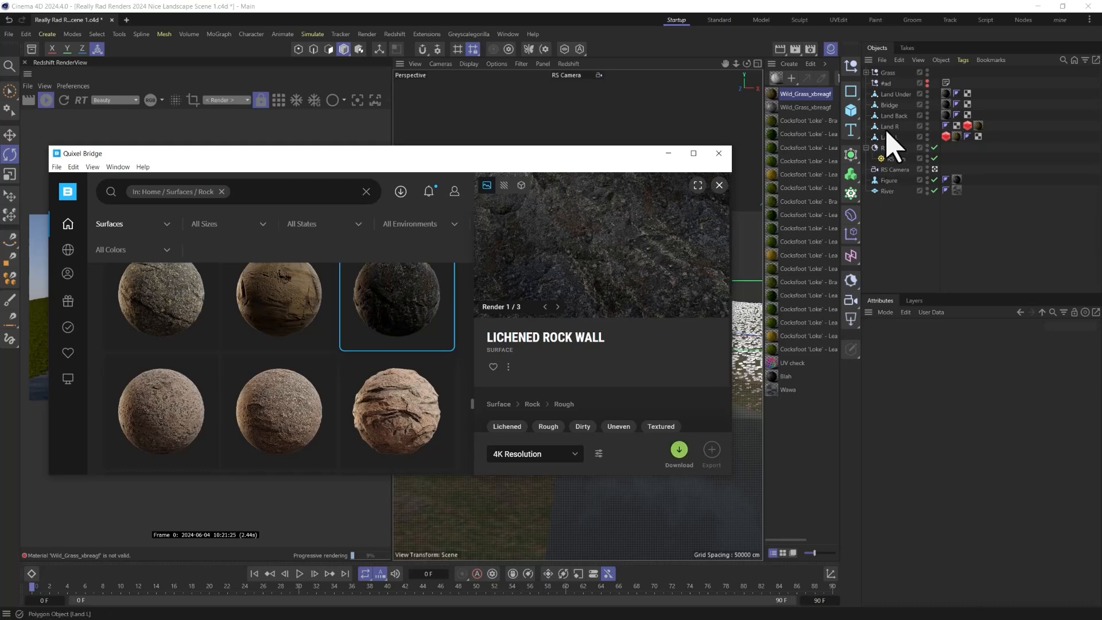
- Select the Bridge object, download the 4K Lichened Rock Wall surface, export it to Cinema 4D and return to the scene
left_click_drag(604, 156, 385, 126)
left_click(889, 105)
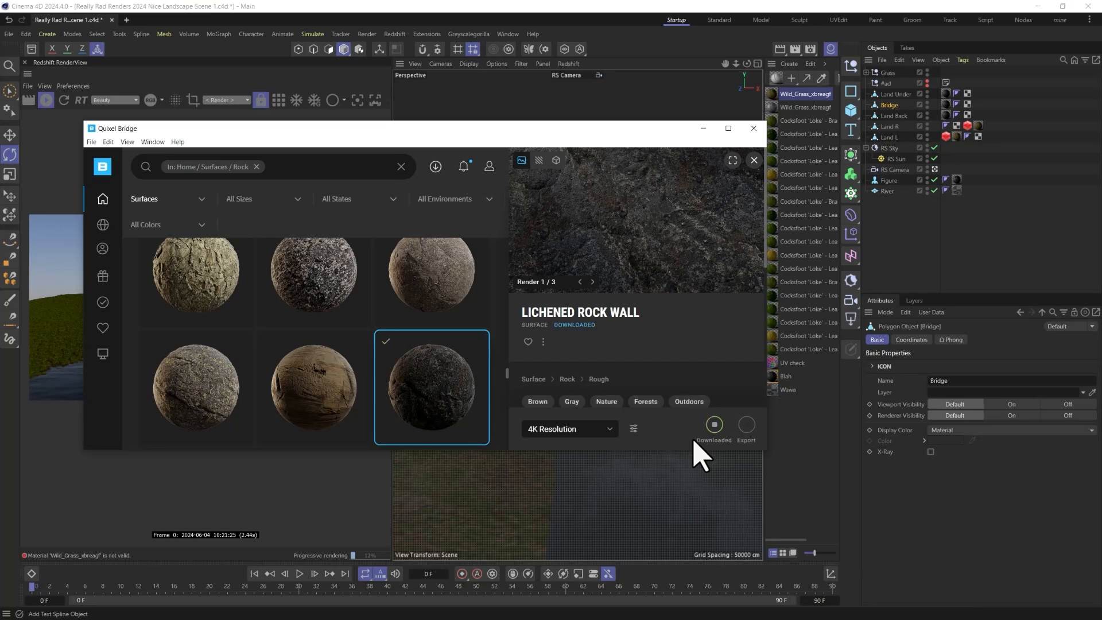
left_click(746, 426)
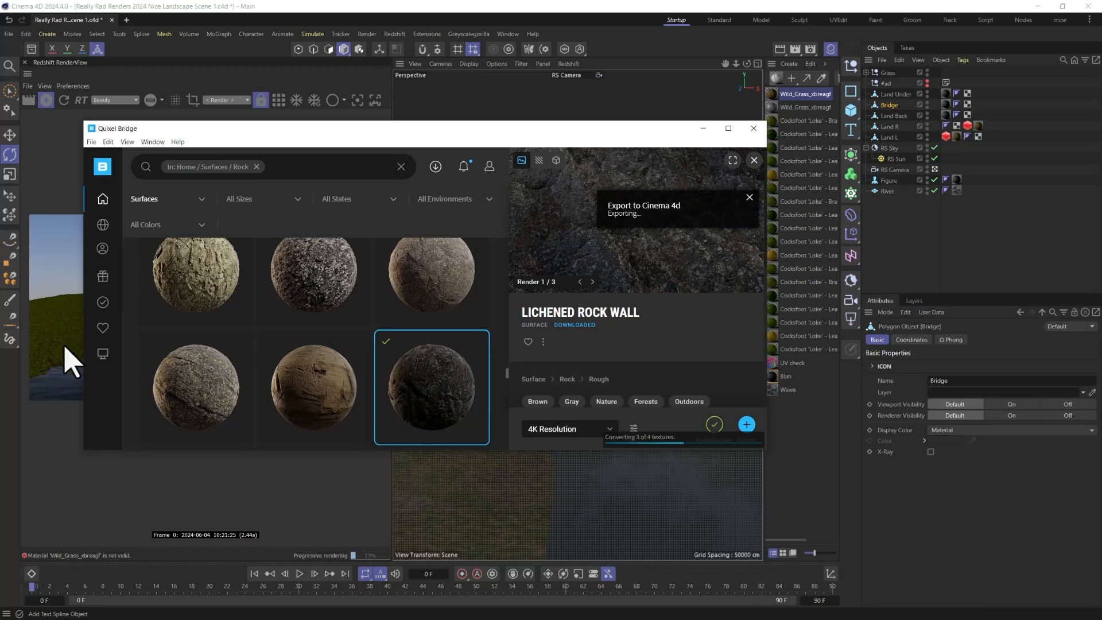
mouse_move(123, 335)
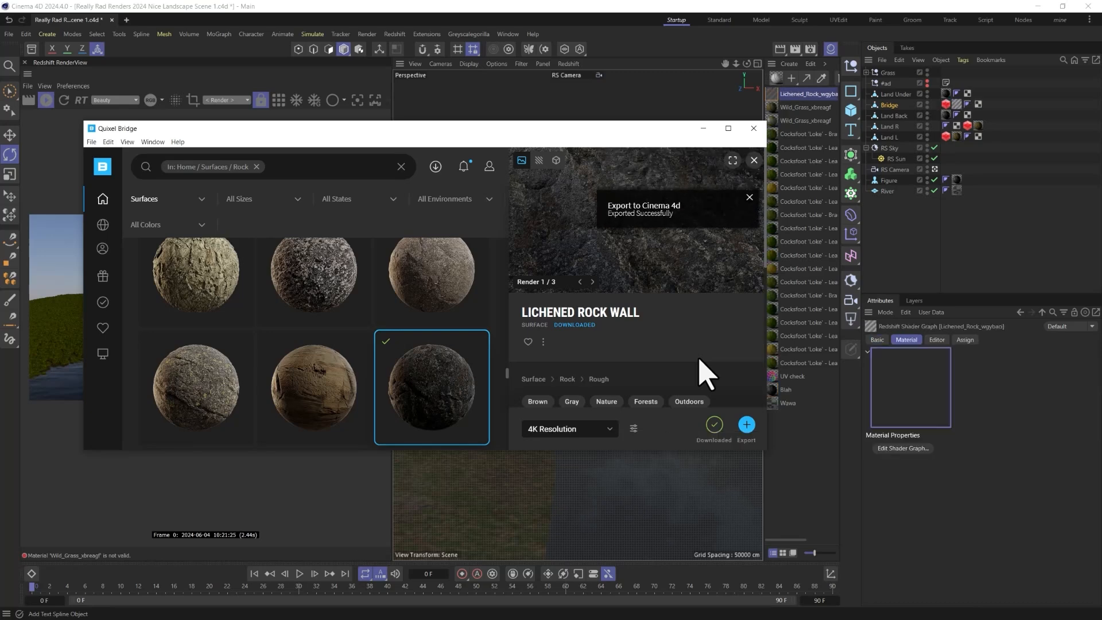
left_click(703, 127)
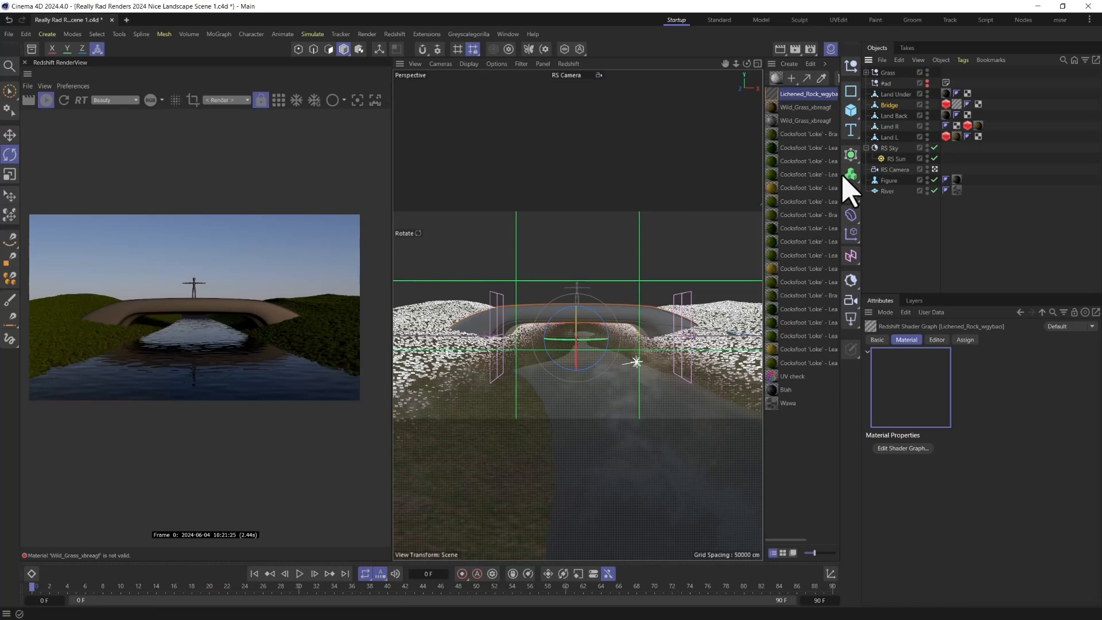
- Convert and replace the Lichened Rock material with a node material and select the converted material
left_click(825, 63)
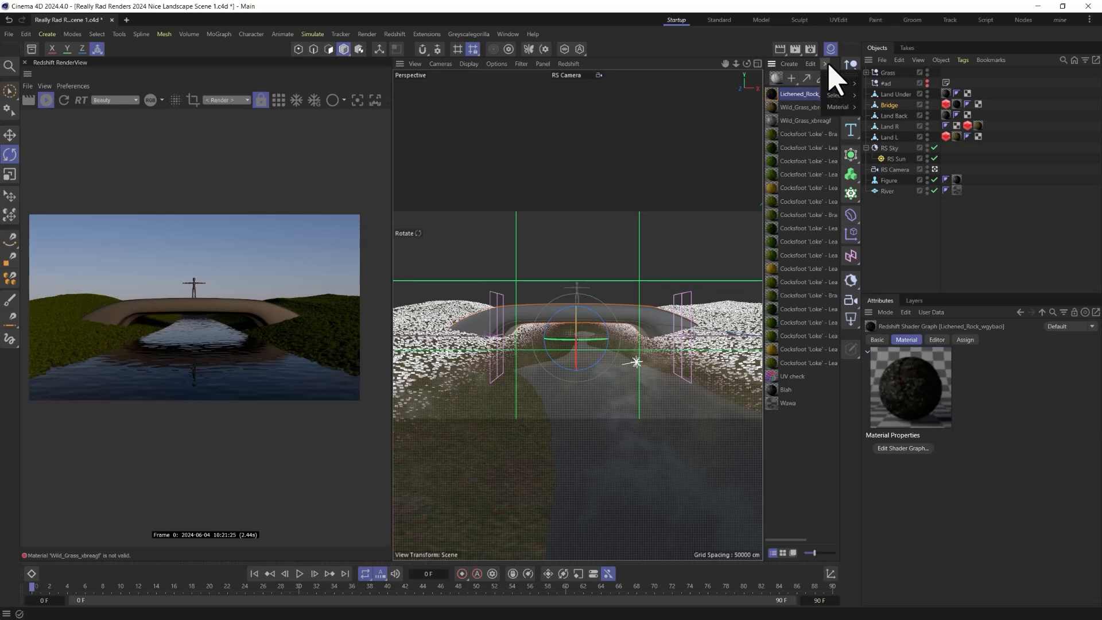
mouse_move(838, 107)
mouse_move(889, 167)
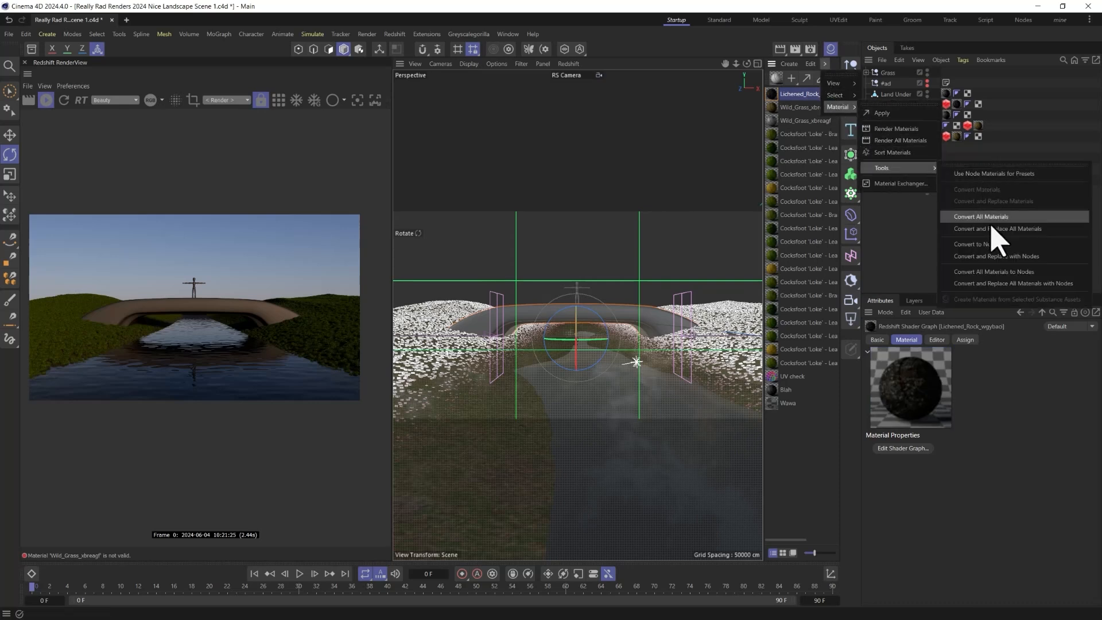
left_click(953, 254)
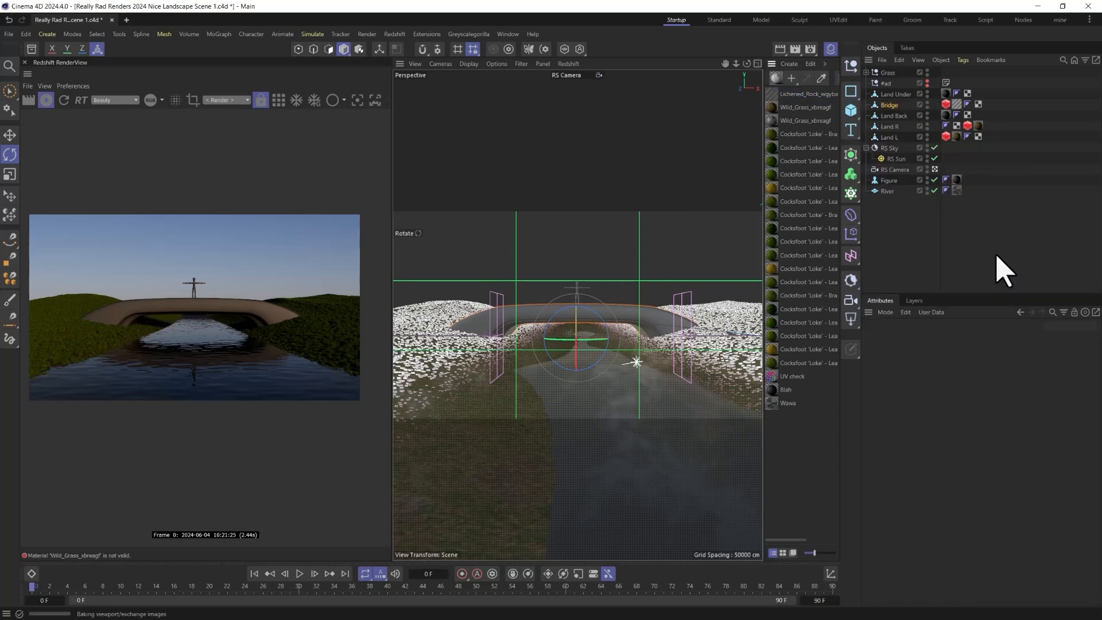
left_click(781, 95)
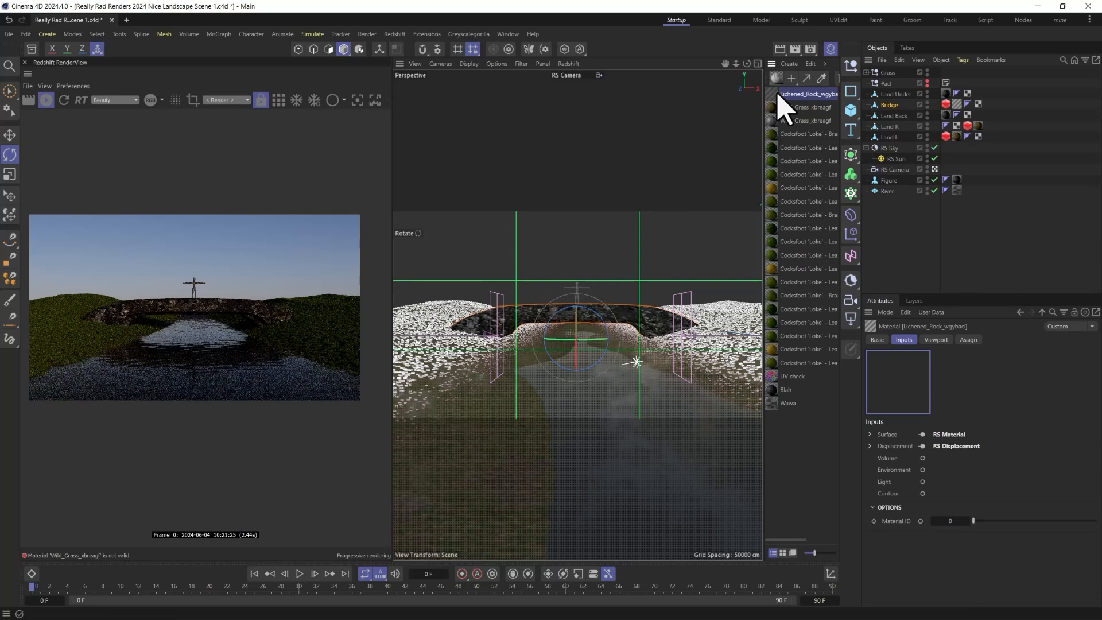
- Set Tiles U and Tiles V of the Bridge's Lichened Rock material tag to 10
left_click(956, 104)
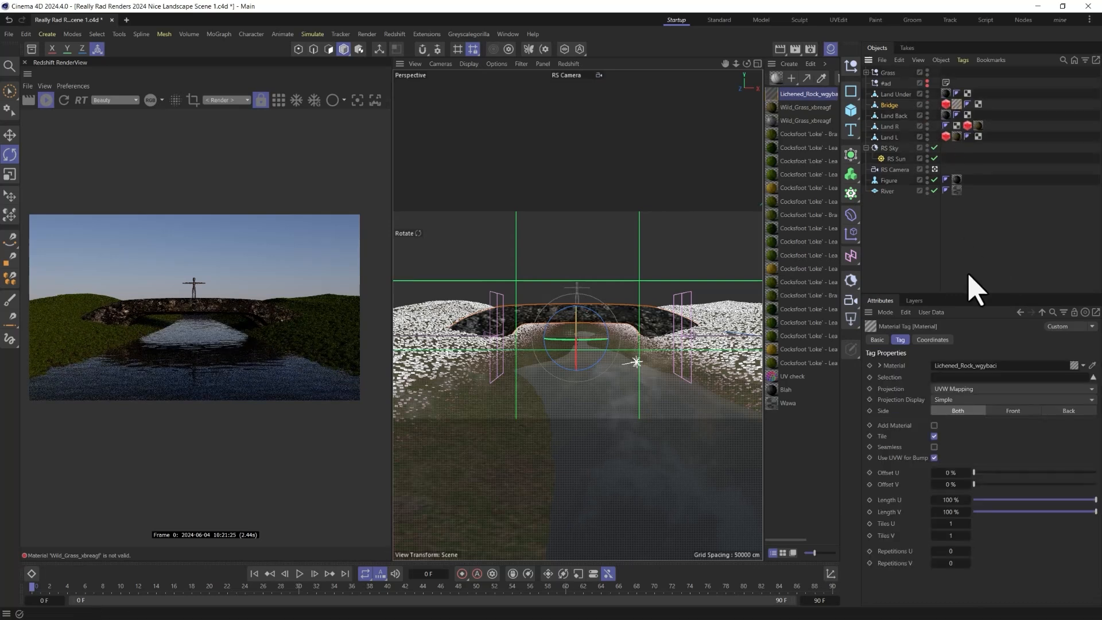
type("10")
key("Tab")
type("10")
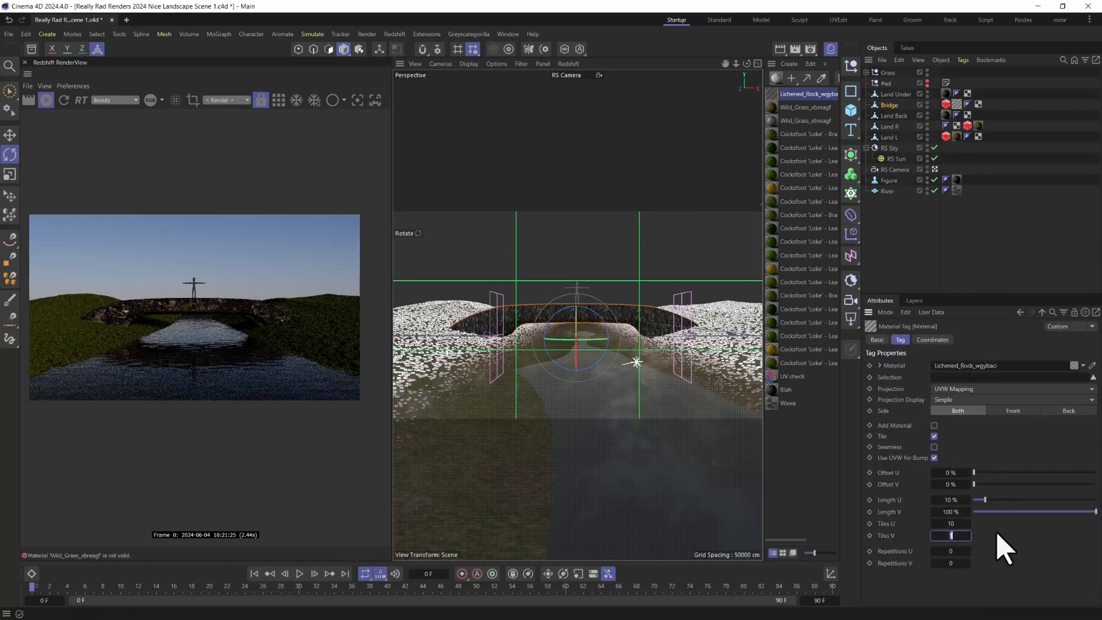
key("Return")
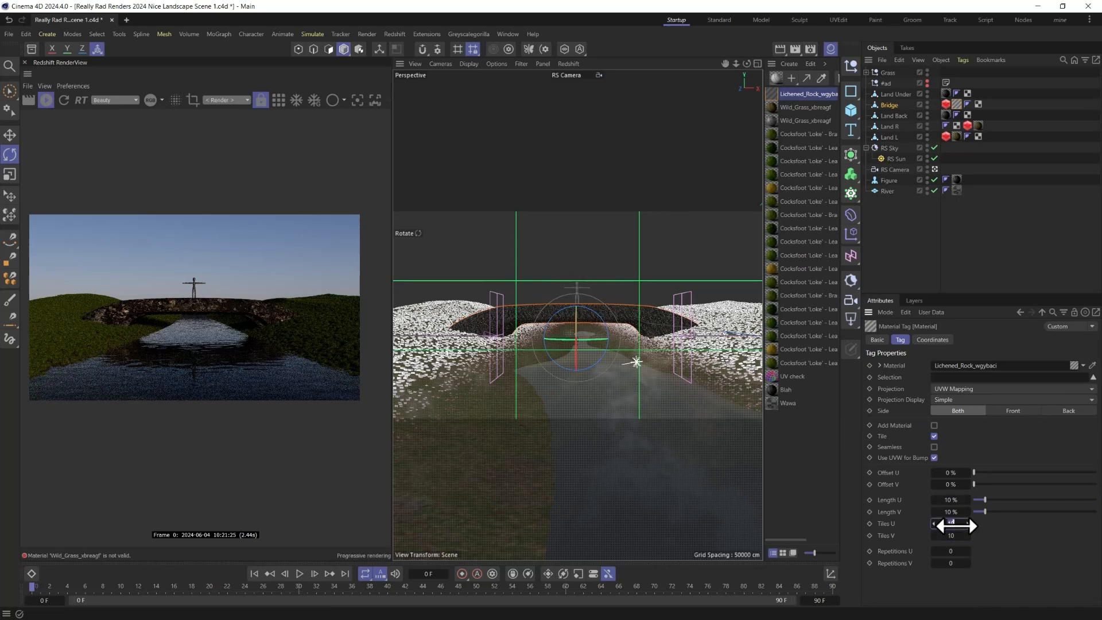
- Reduce the Bridge's rock texture tiling to 5 in both U and V
double_click(955, 524)
type("5")
key("Tab")
type("5")
key("Return")
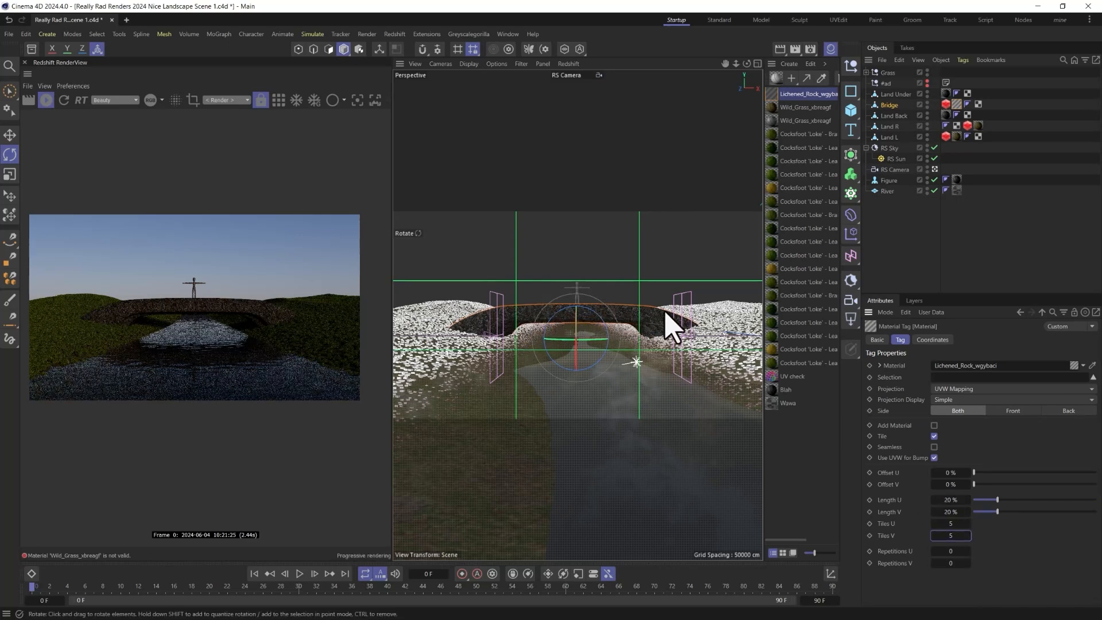
- Check the Bridge's Redshift geometry settings, and set the color space of the Lichened Rock's Roughness and Displacement textures to Raw
left_click(946, 104)
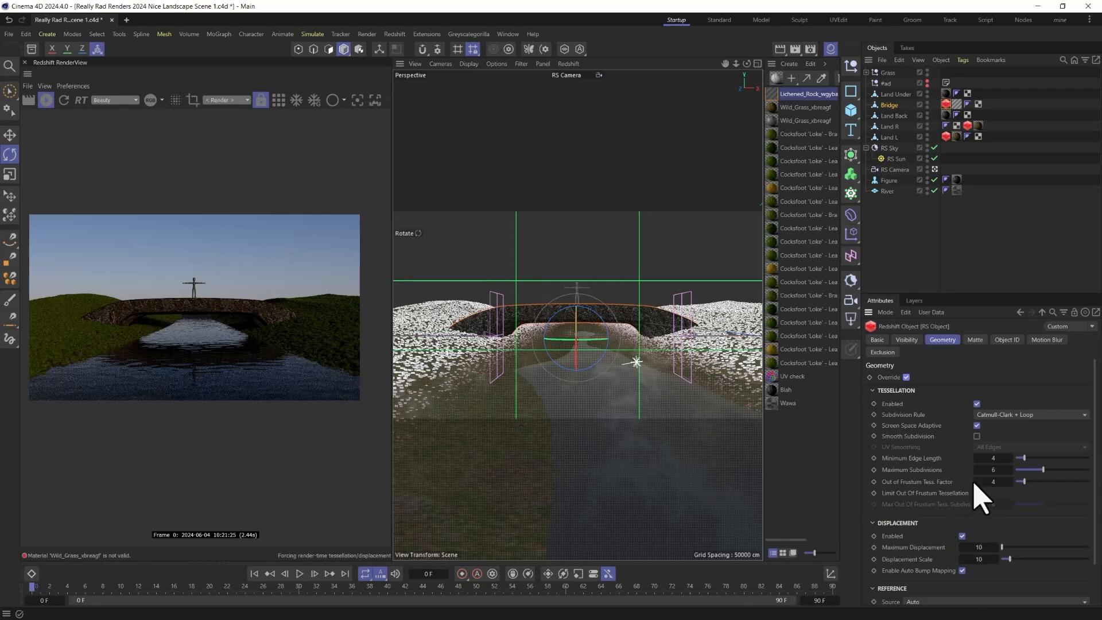
double_click(775, 97)
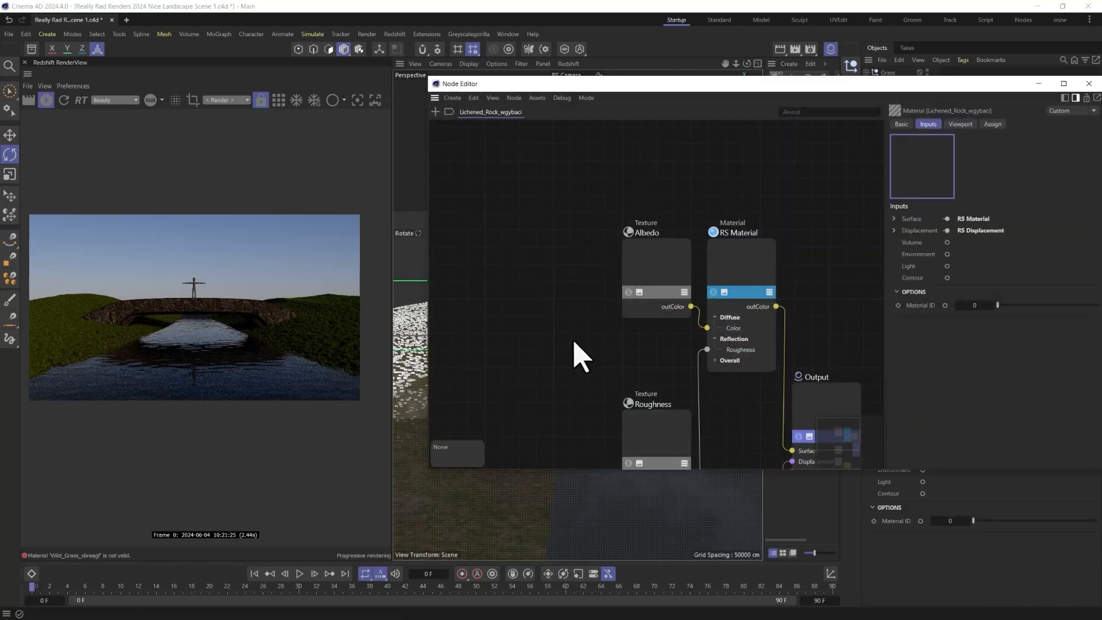
scroll(575, 356, "down", 4)
left_click_drag(562, 353, 621, 456)
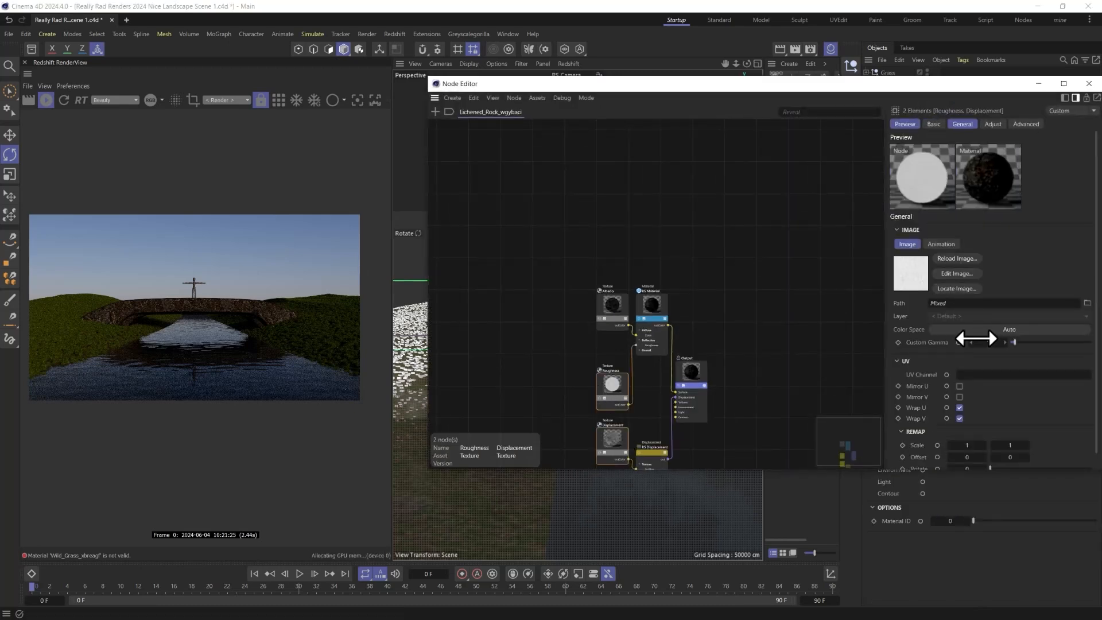
left_click(979, 330)
left_click(1027, 364)
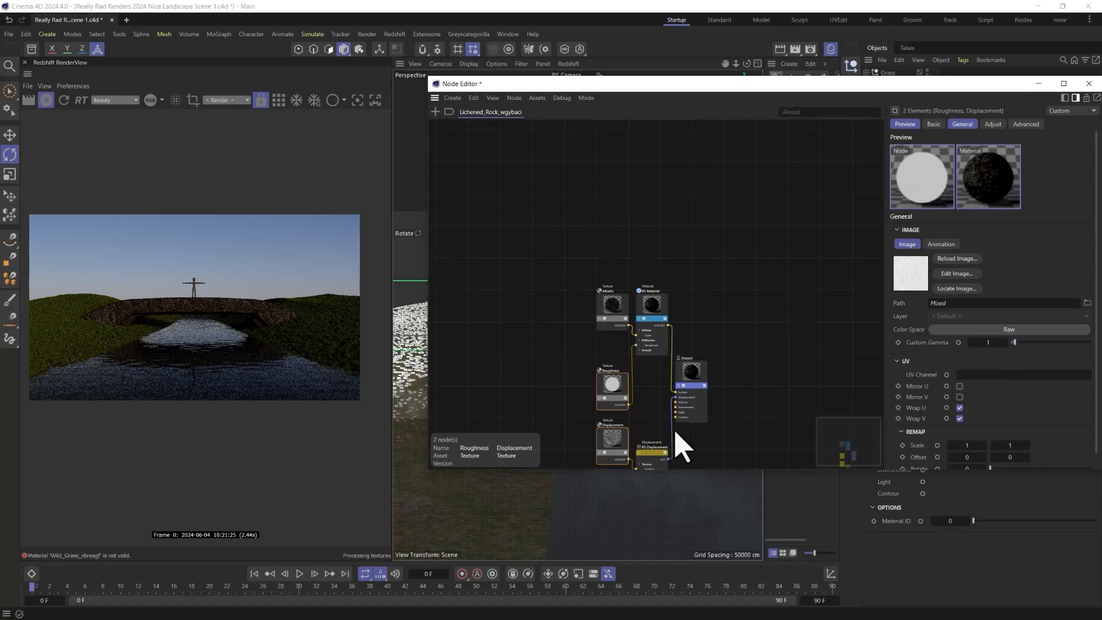
- Set the RS Displacement node's New Range Min to -0.5 and New Range Max to 0.5, and close the node editor
left_click(656, 462)
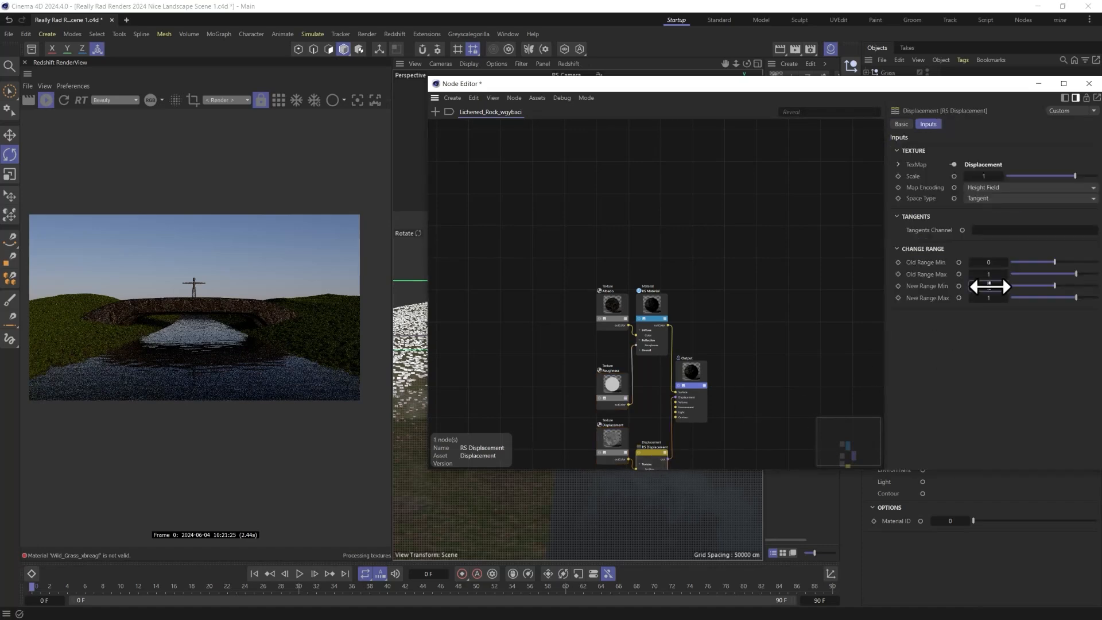
type("-0.5")
key("Tab")
type("0.5")
key("Return")
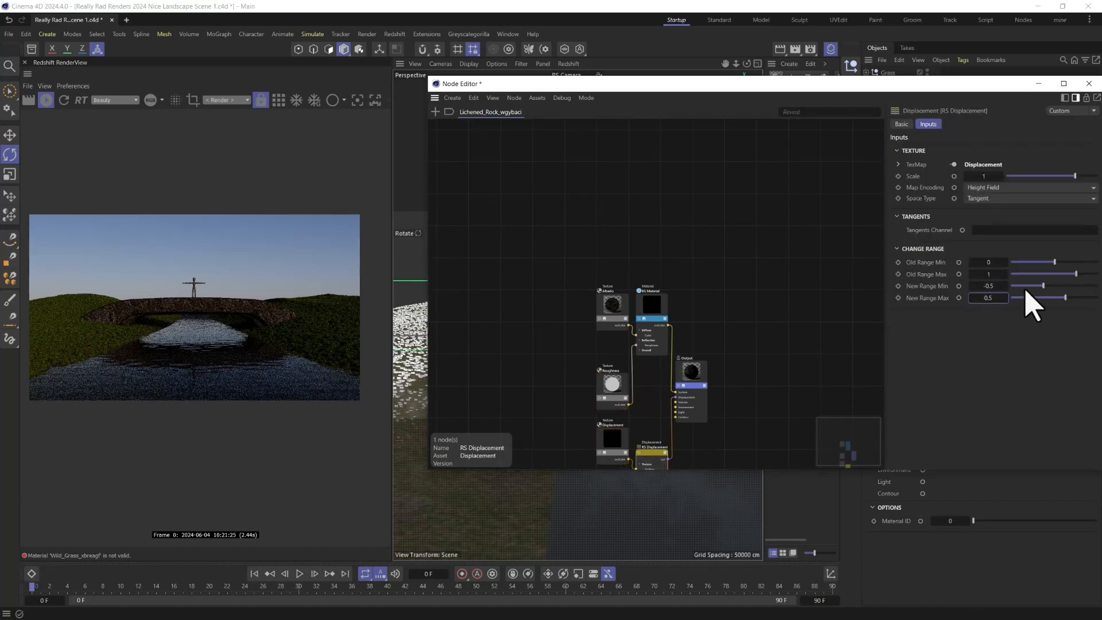
left_click(1089, 84)
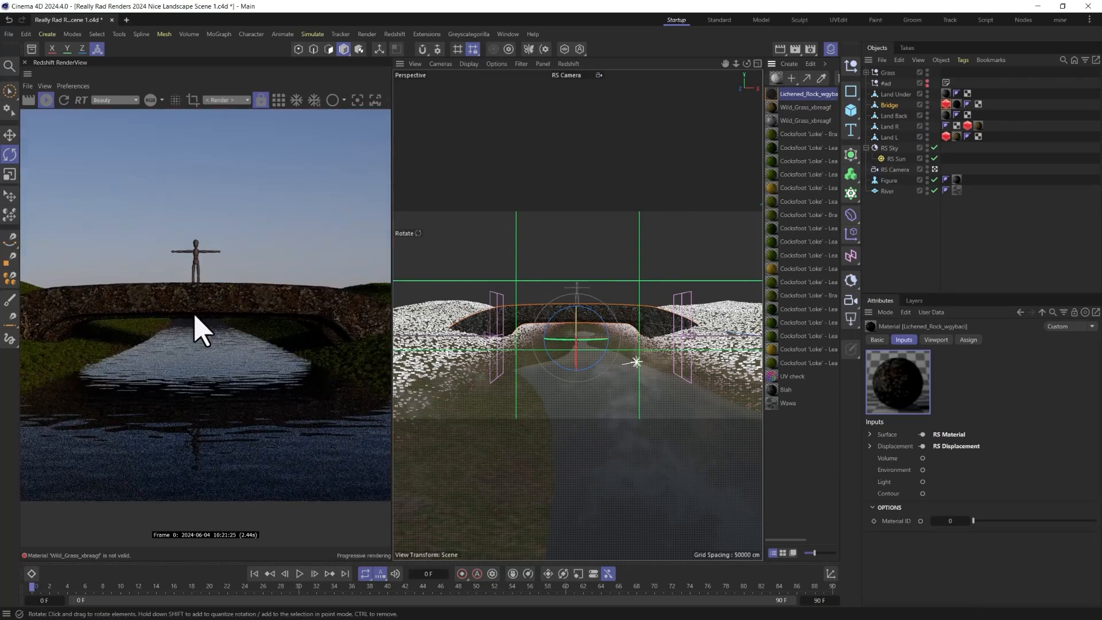
- Inspect the bridge in the render, set the Lichened Rock's Albedo custom gamma to 0.5, and lower it further to brighten the rock
scroll(203, 315, "up", 4)
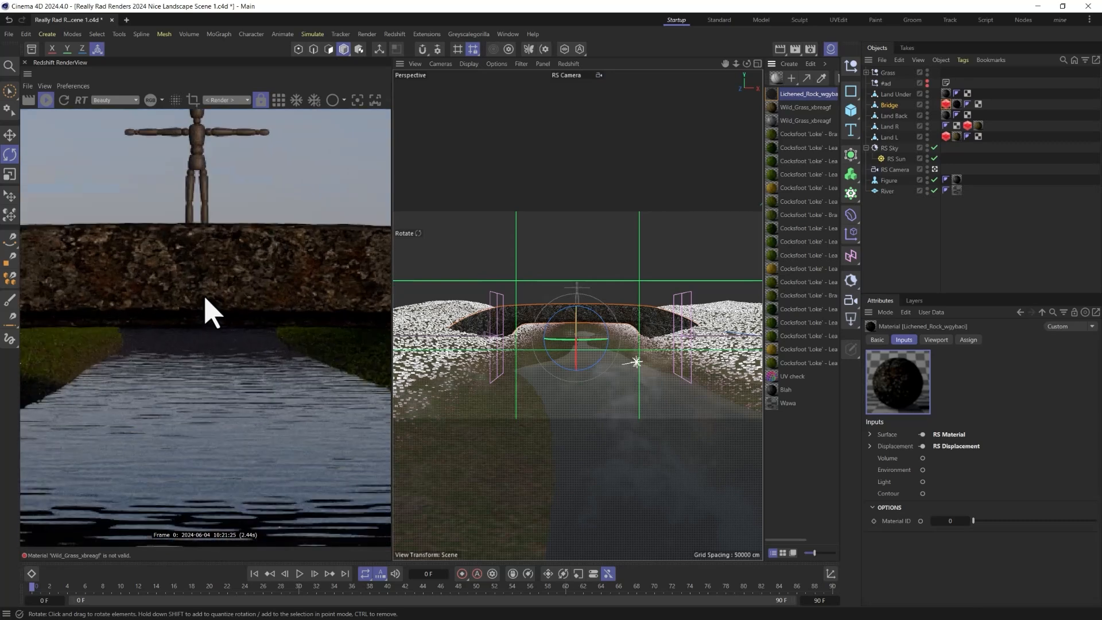
scroll(213, 313, "down", 5)
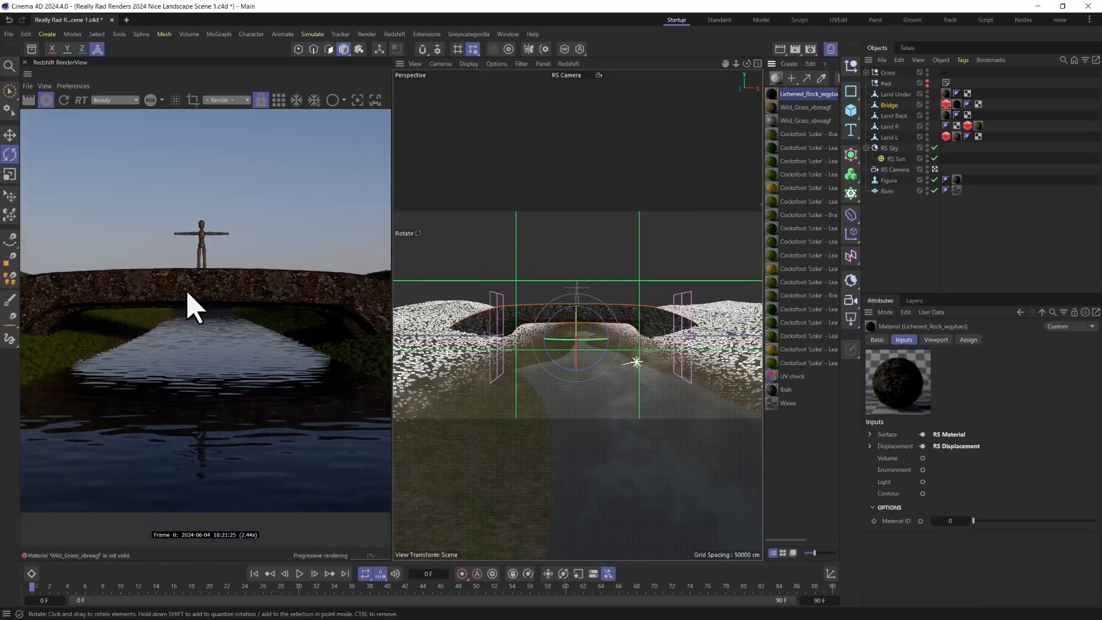
scroll(199, 304, "down", 3)
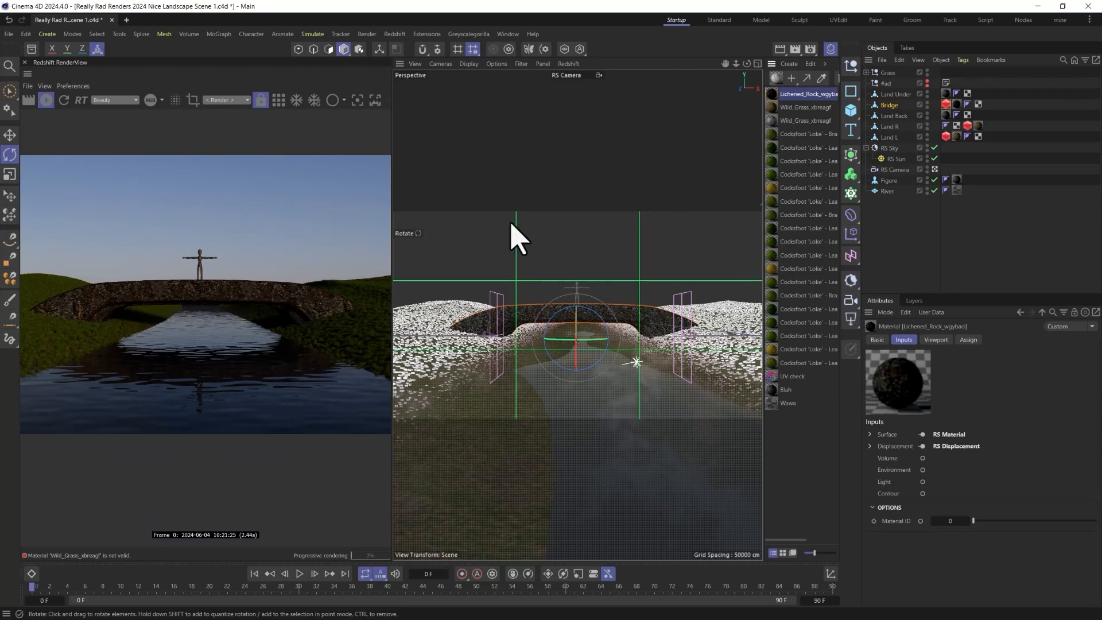
double_click(769, 96)
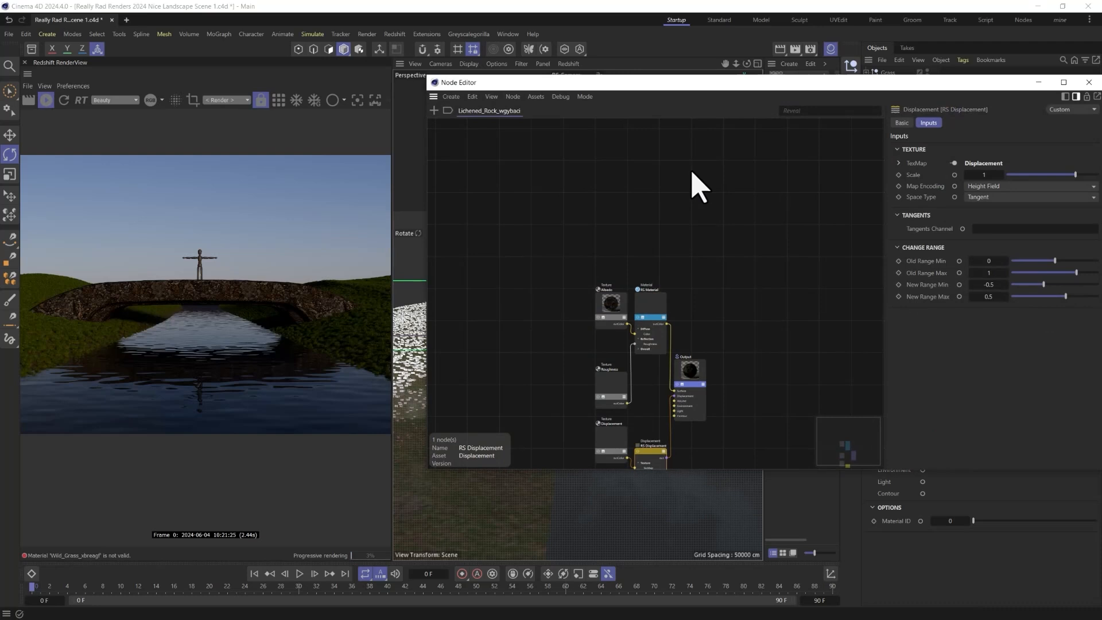
left_click(615, 309)
double_click(995, 343)
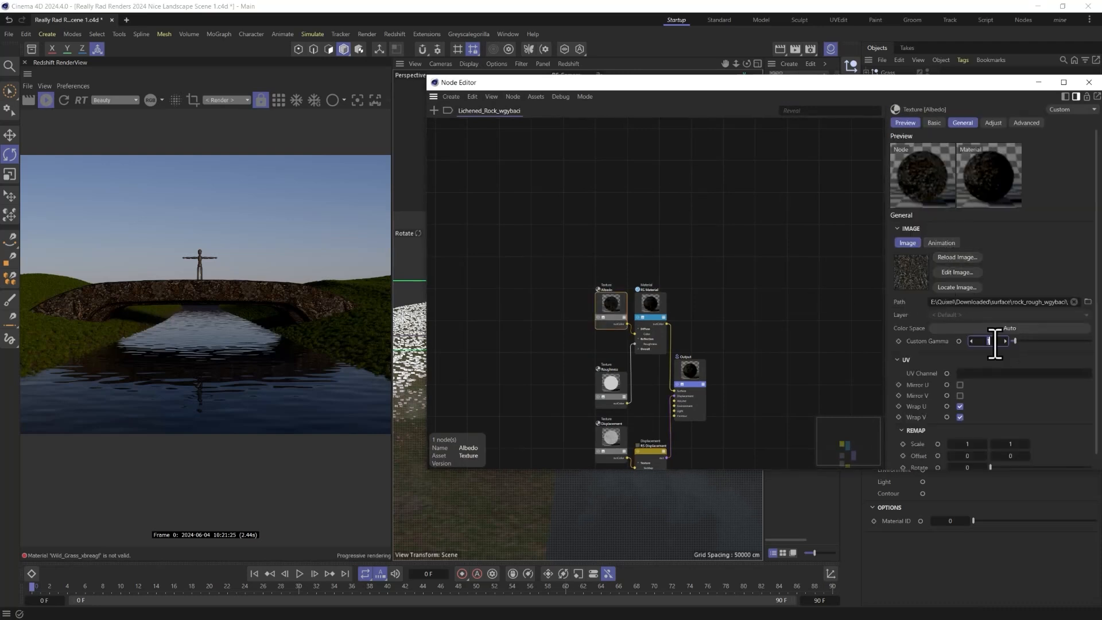
type("0.5")
key("Return")
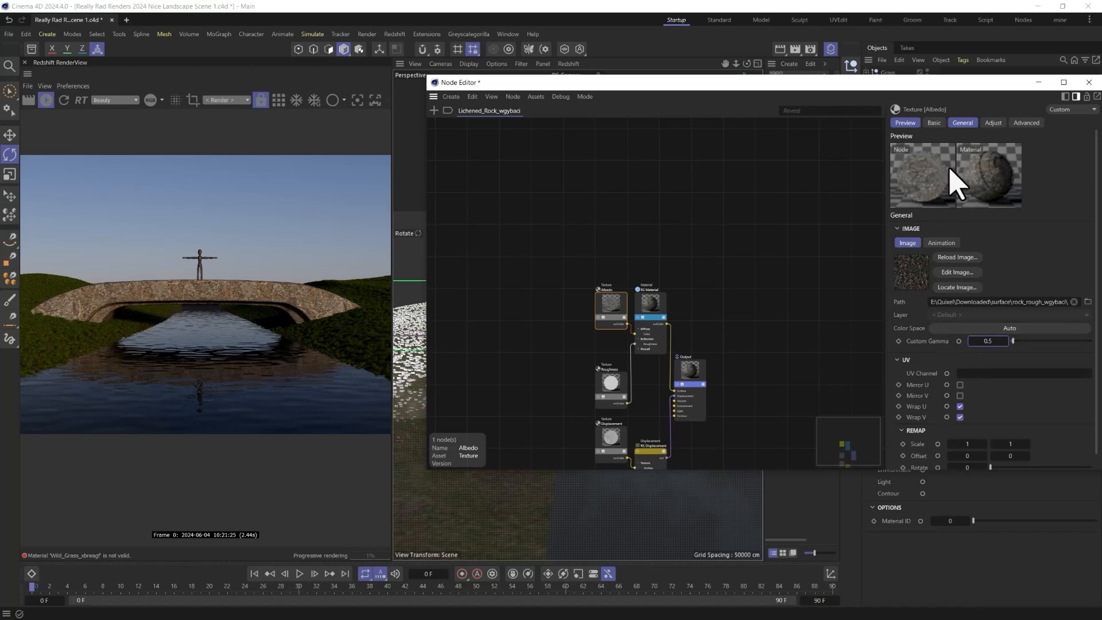
left_click(1089, 82)
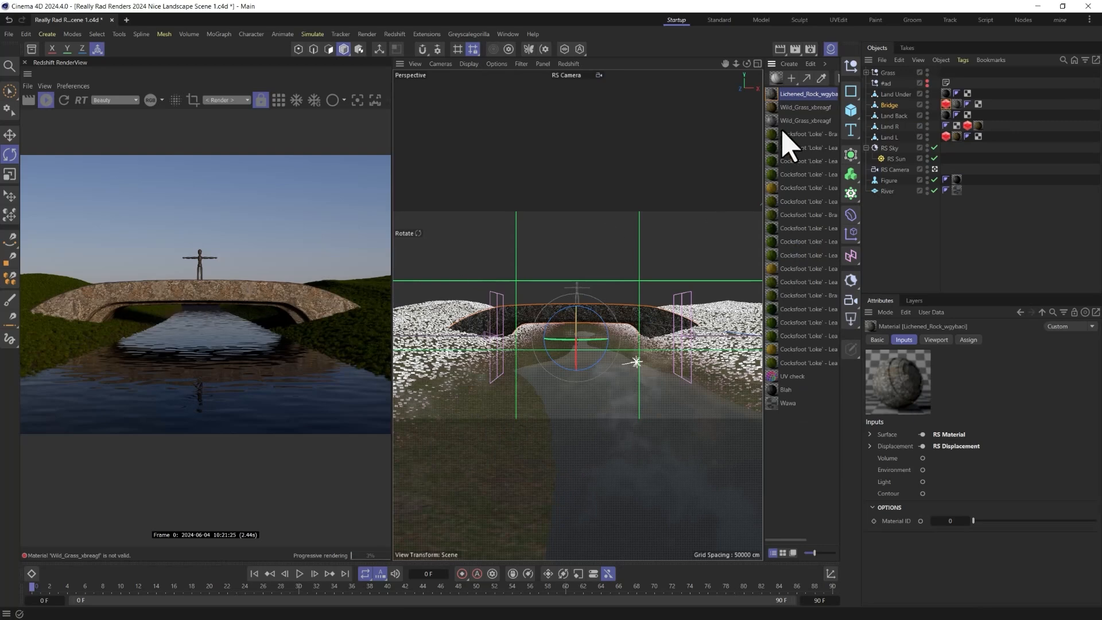
double_click(777, 94)
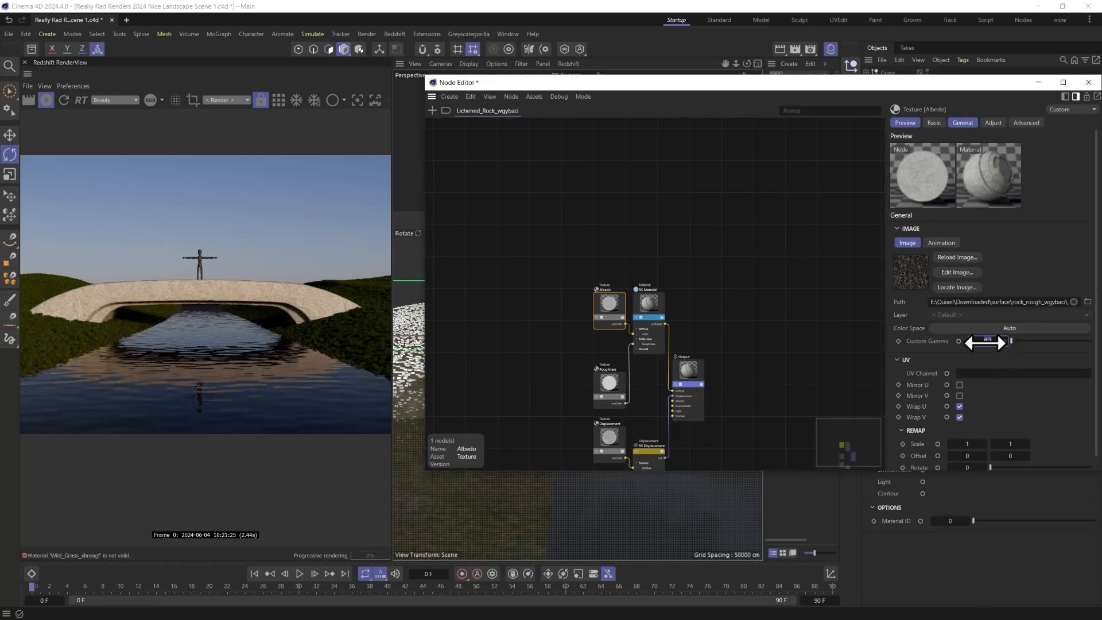
left_click(1089, 82)
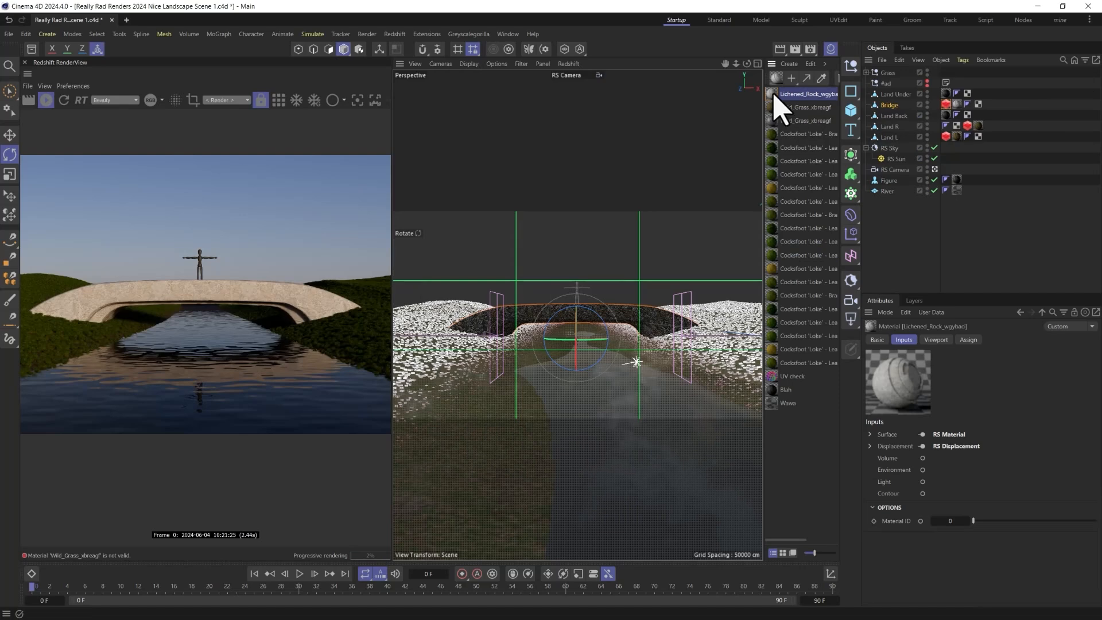
- Delete the Lichened Rock material and switch to Quixel Bridge to browse for another rock surface
key("Delete")
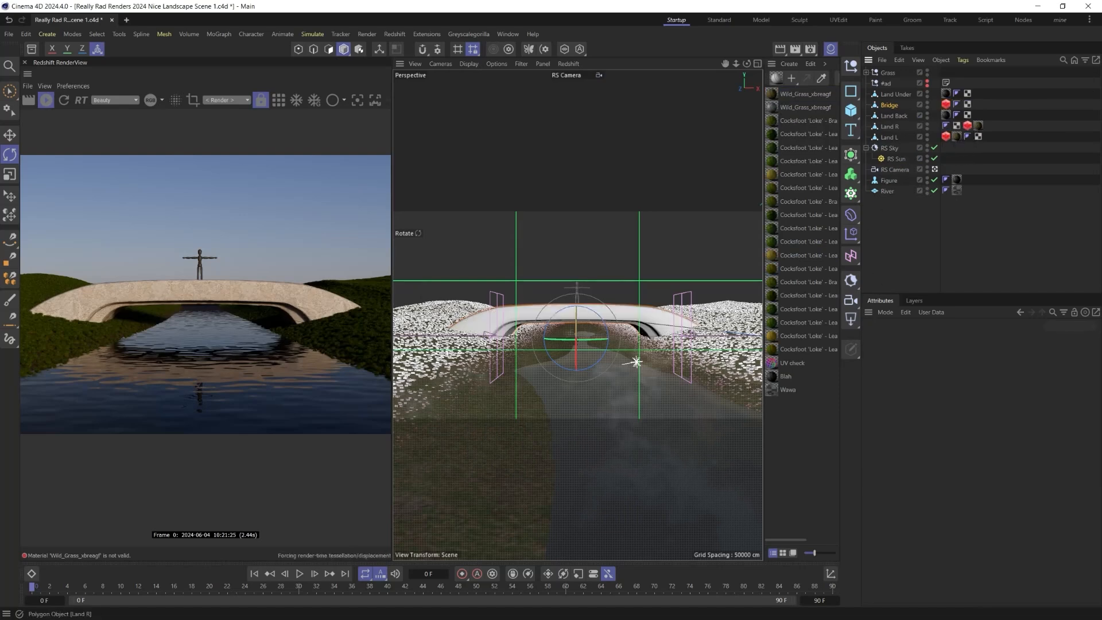
key("super")
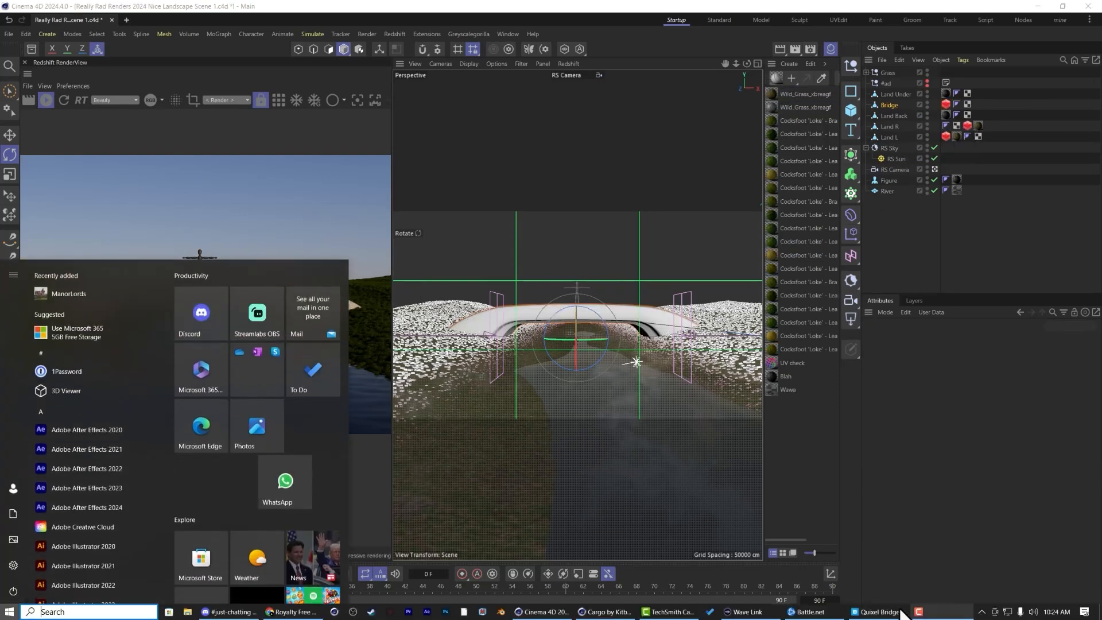
left_click(881, 609)
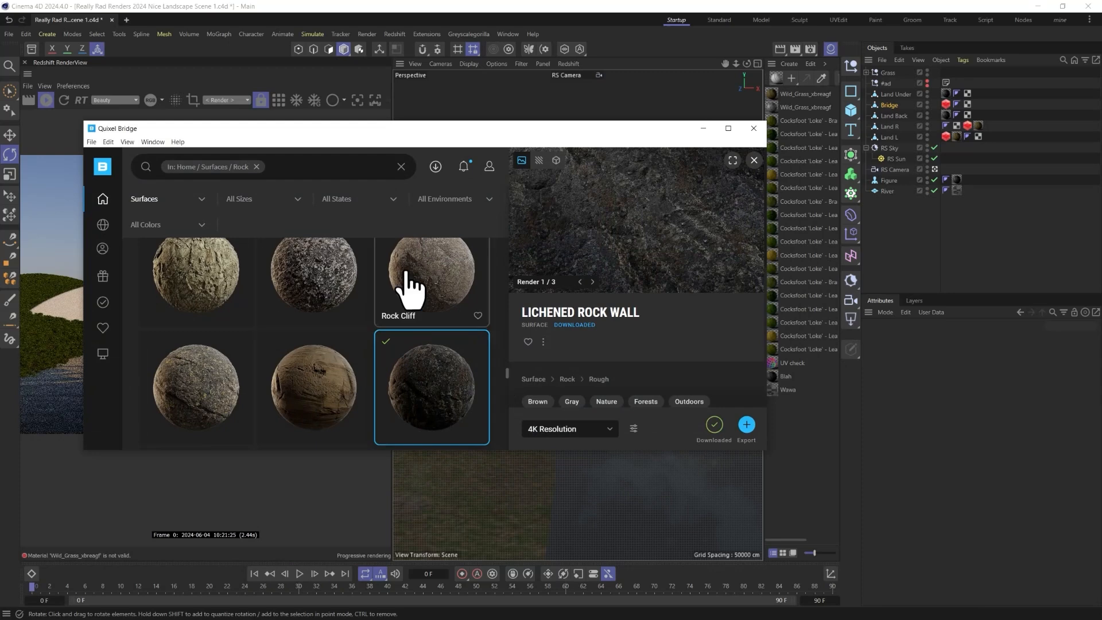
scroll(315, 339, "down", 2)
scroll(319, 312, "down", 1)
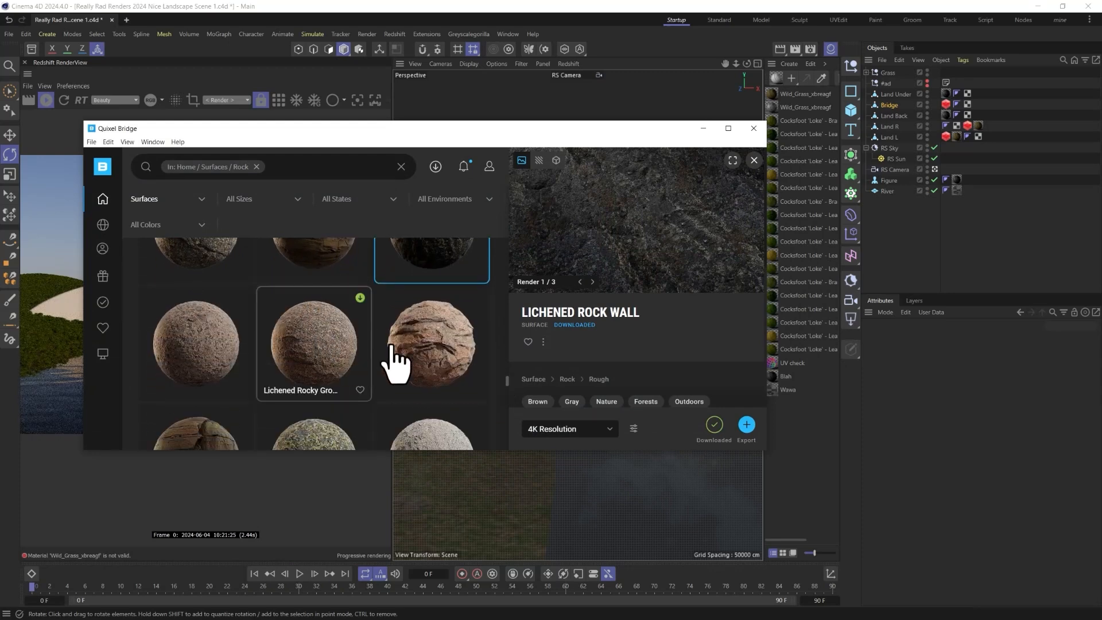
- Browse the Quixel Bridge library to the Damaged category of Concrete surfaces
scroll(381, 350, "down", 4)
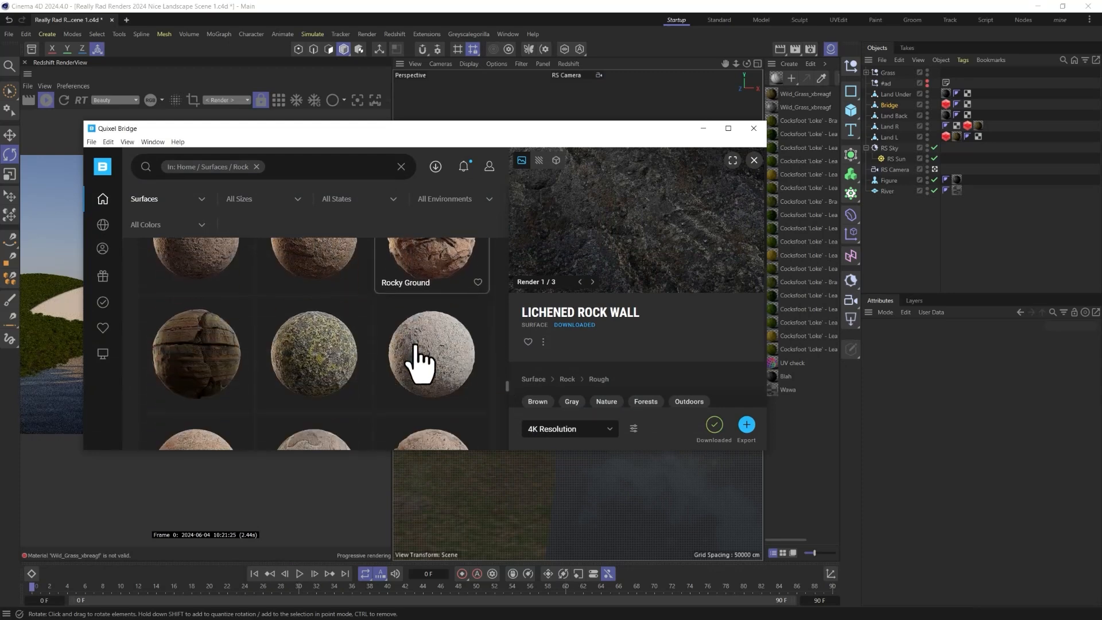
left_click(257, 166)
left_click(104, 201)
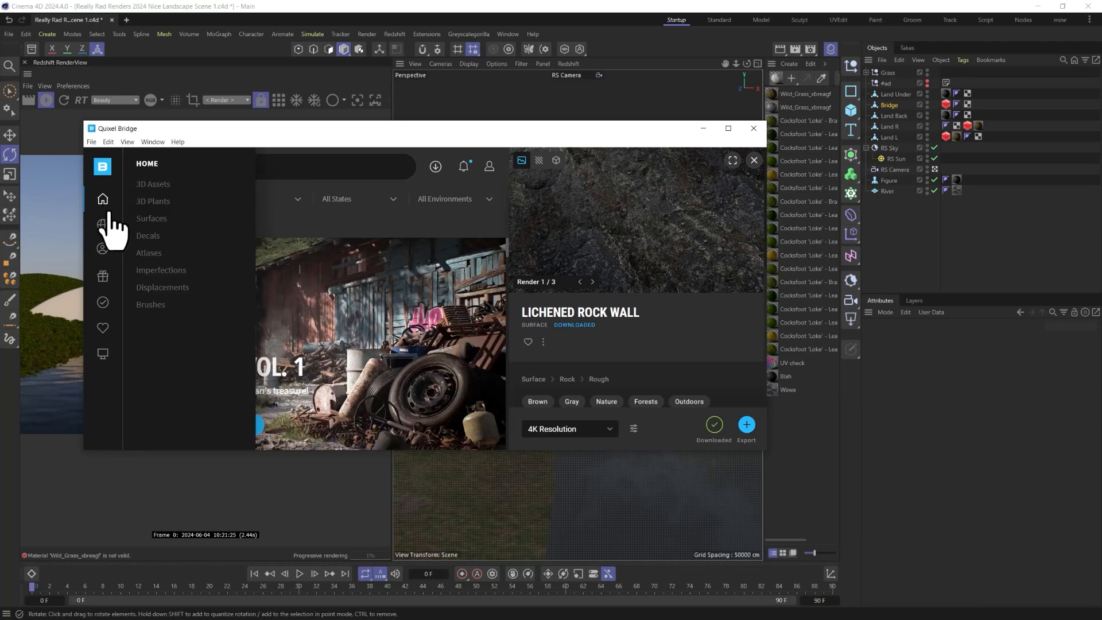
left_click(152, 219)
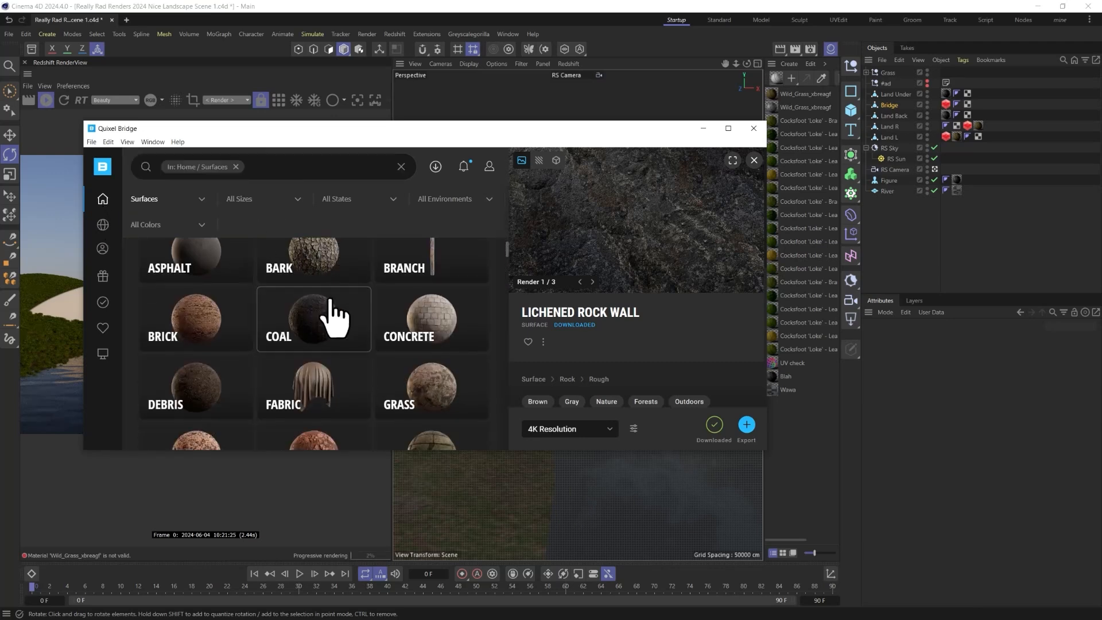
left_click(445, 342)
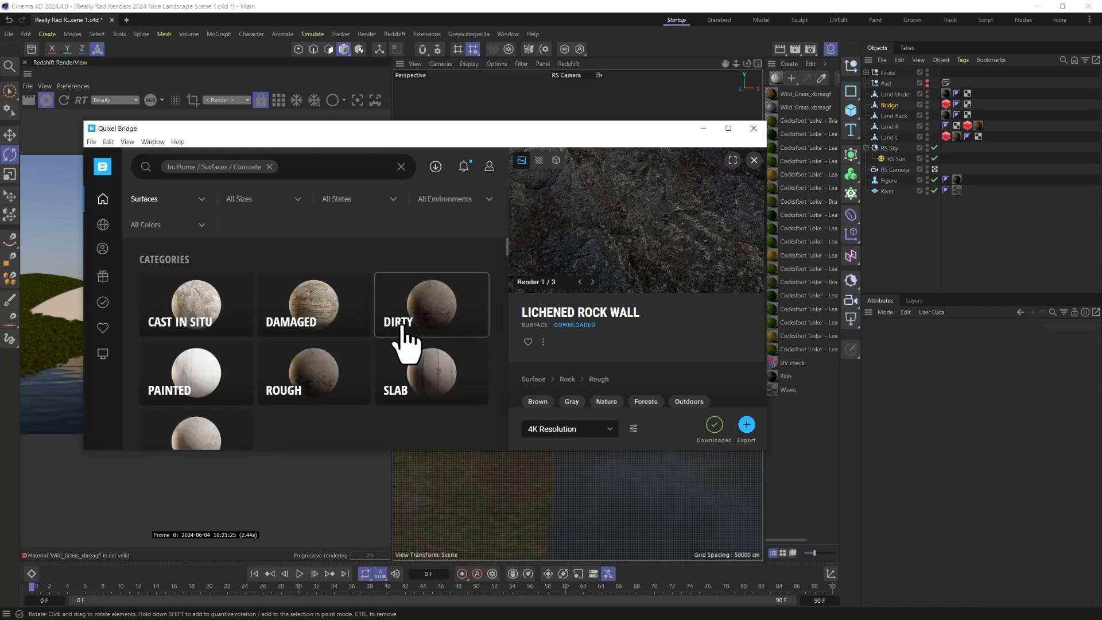
left_click(336, 327)
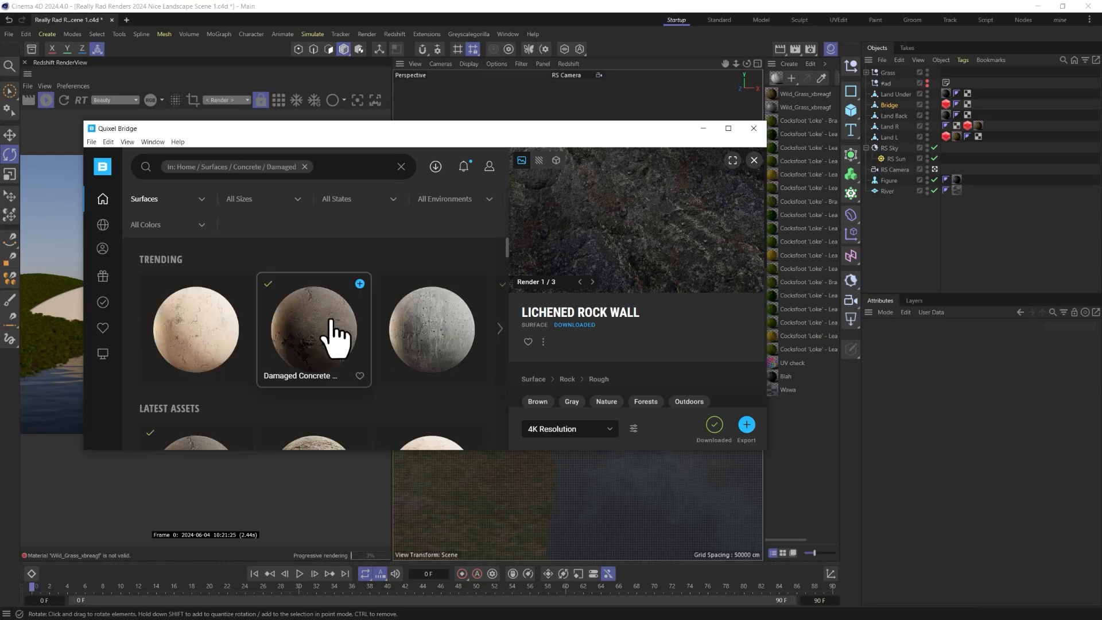
- Compare the damaged concrete surfaces and export the already downloaded Damaged Concrete Floor with peeling patches to Cinema 4D at 4K resolution
scroll(319, 344, "down", 3)
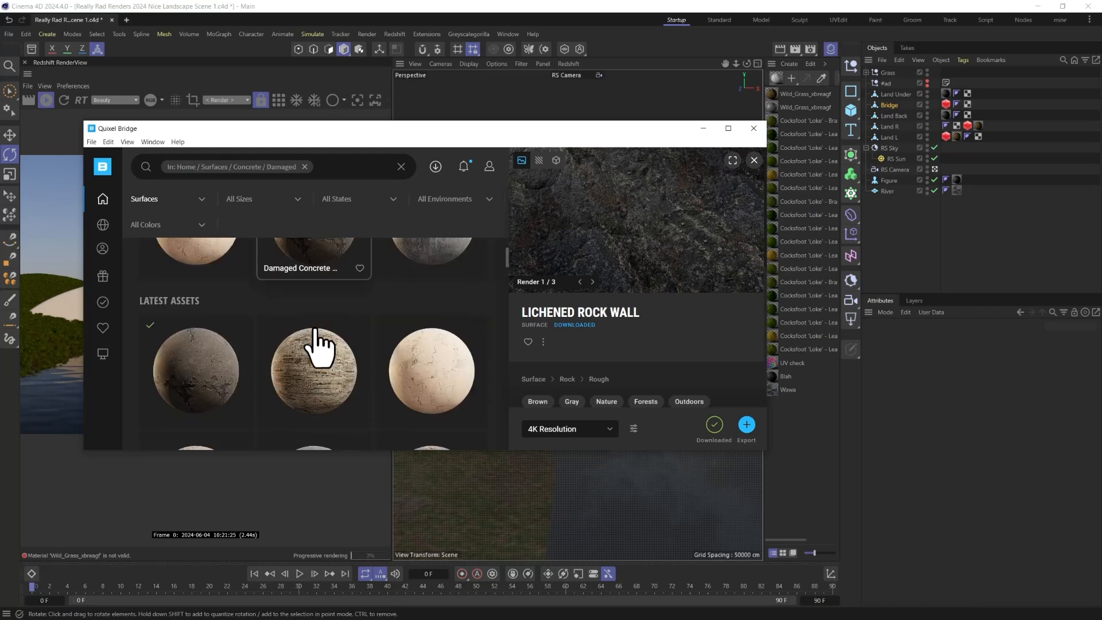
scroll(337, 339, "up", 2)
left_click(436, 307)
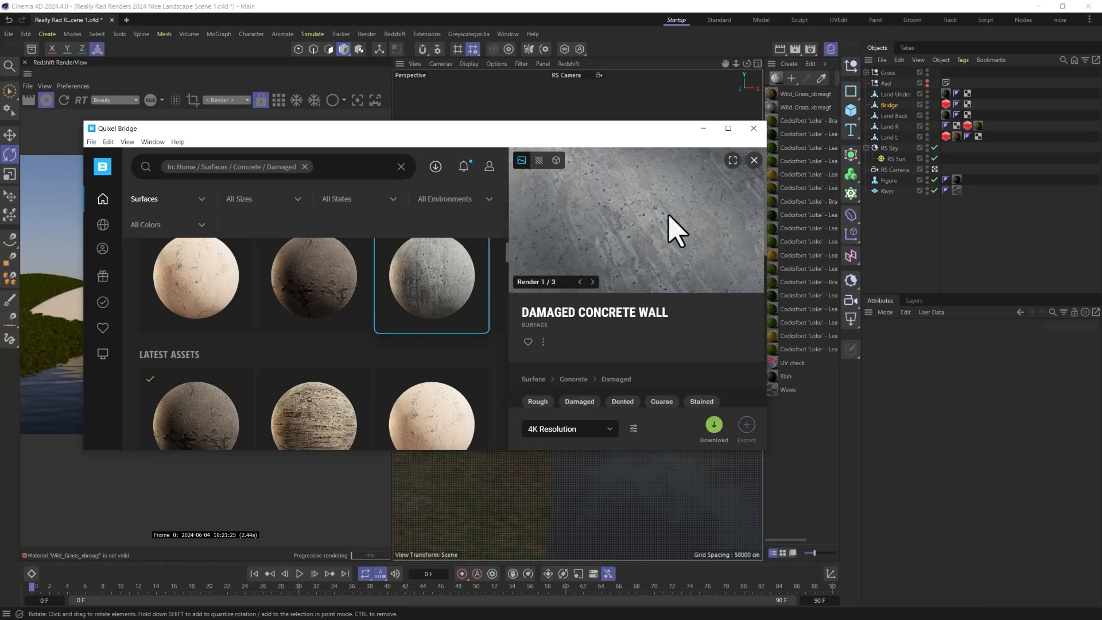
scroll(345, 317, "down", 3)
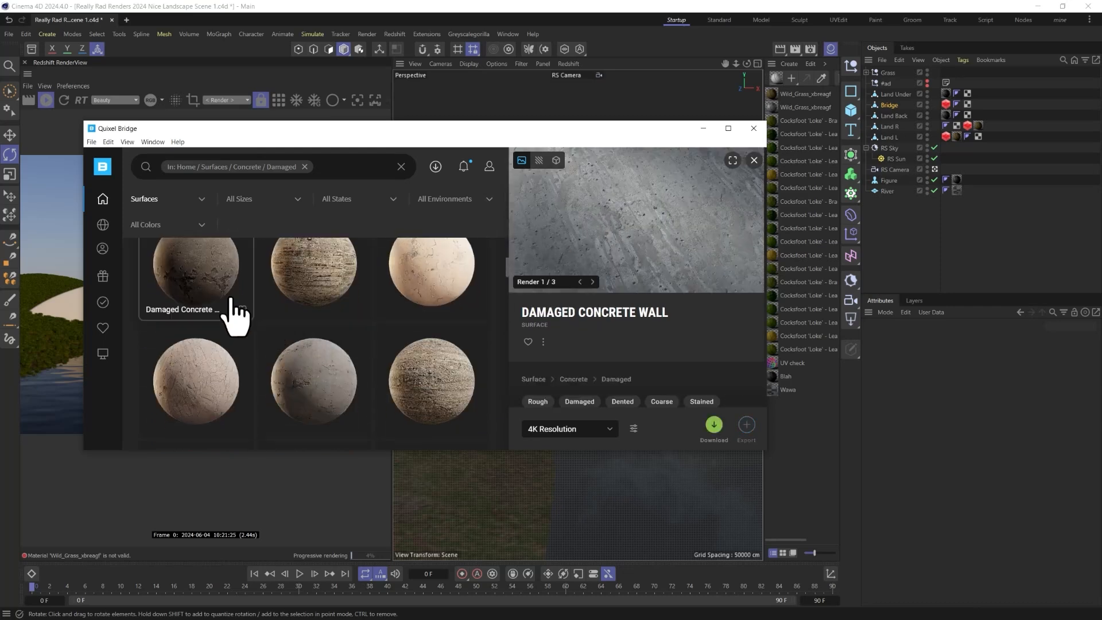
left_click(232, 300)
scroll(388, 358, "up", 2)
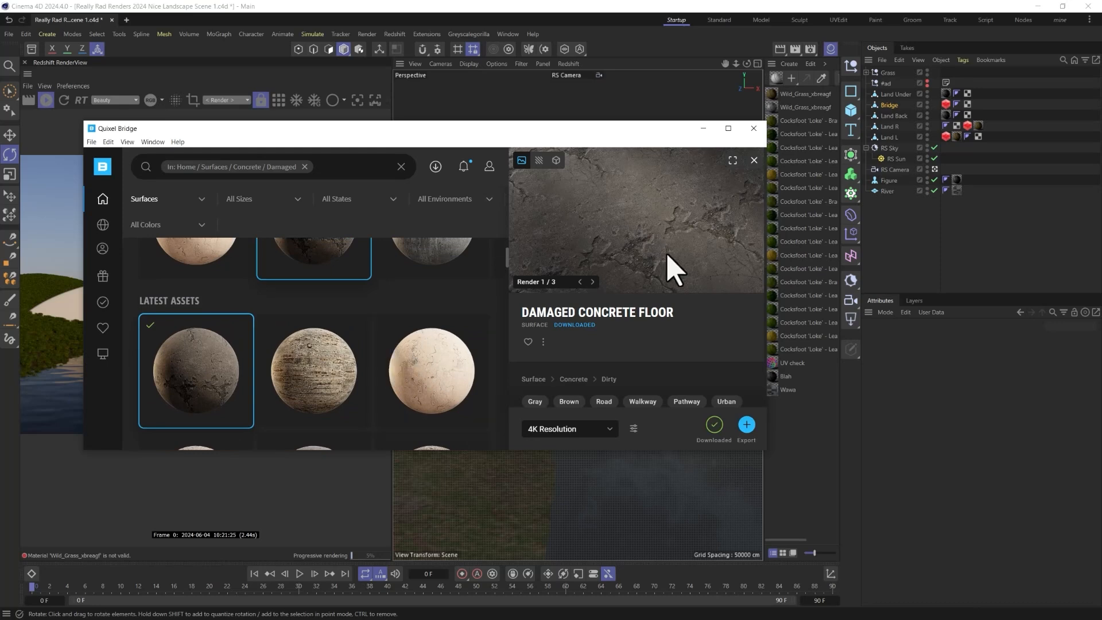
scroll(666, 268, "down", 3)
scroll(416, 369, "down", 3)
scroll(403, 367, "down", 2)
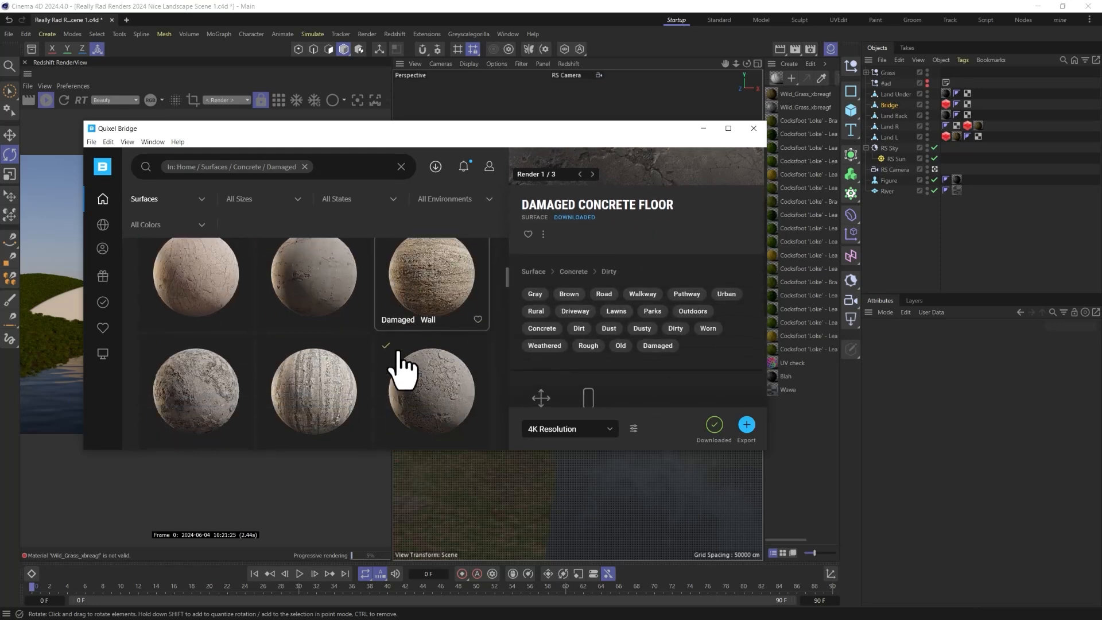
left_click(433, 391)
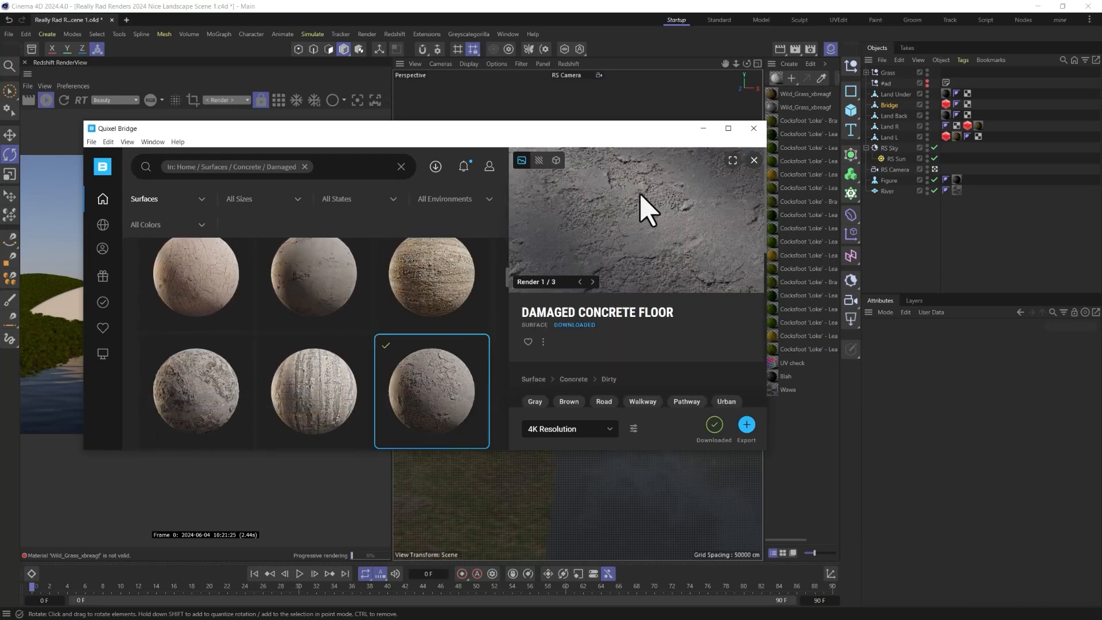
left_click(747, 426)
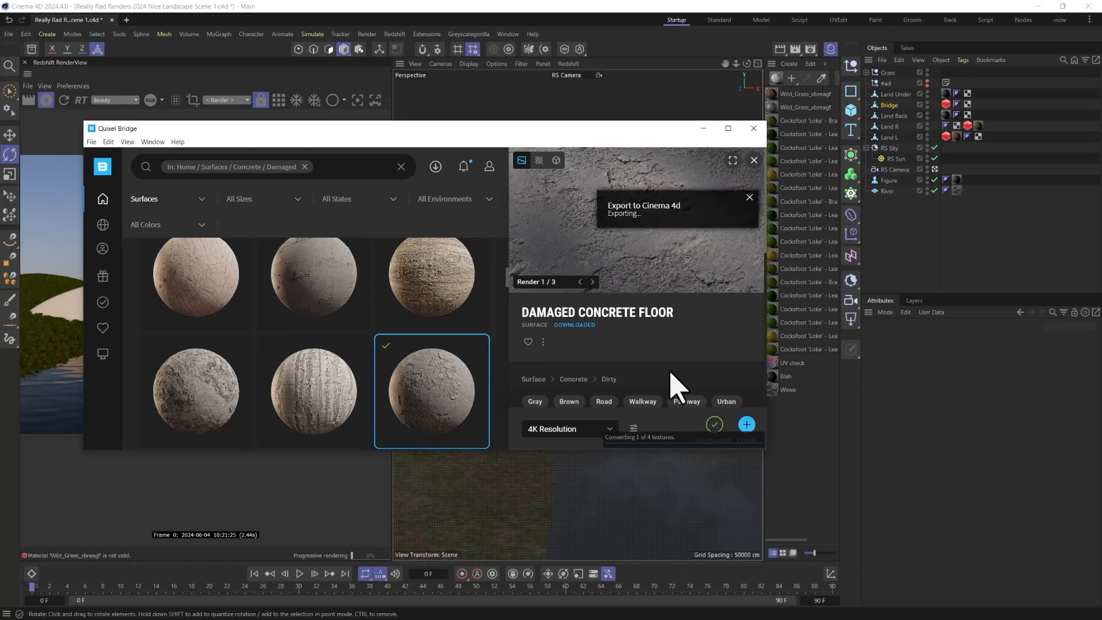
- Preview alternative damaged concrete surfaces, including Damaged Concrete Wall, Cracked Concrete Floor and Damaged Concrete
left_click(307, 386)
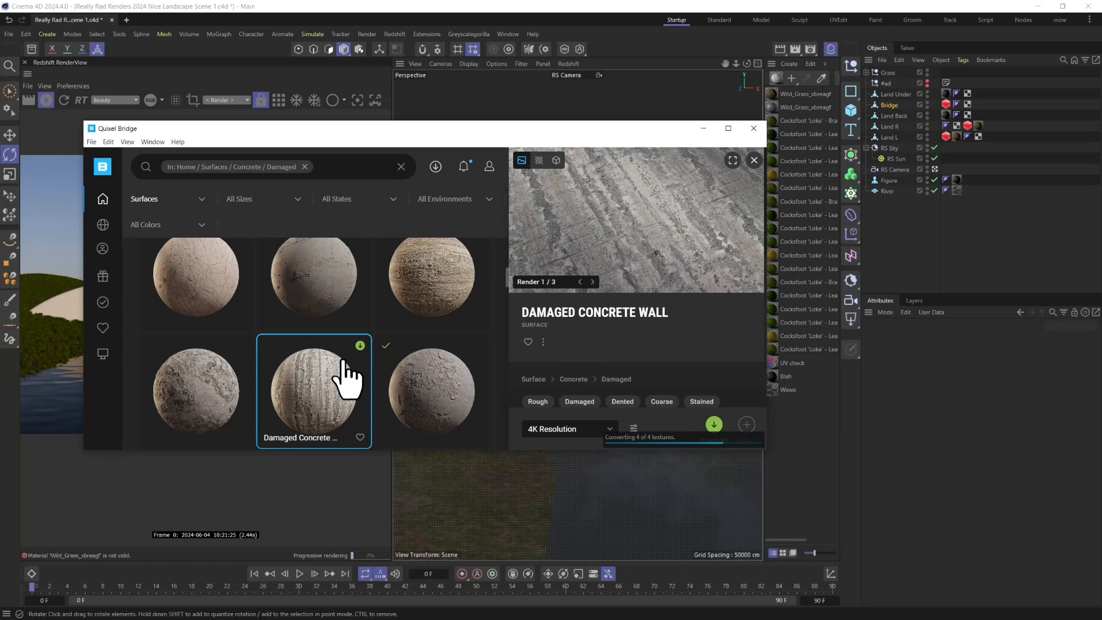
scroll(328, 370, "down", 3)
left_click(233, 357)
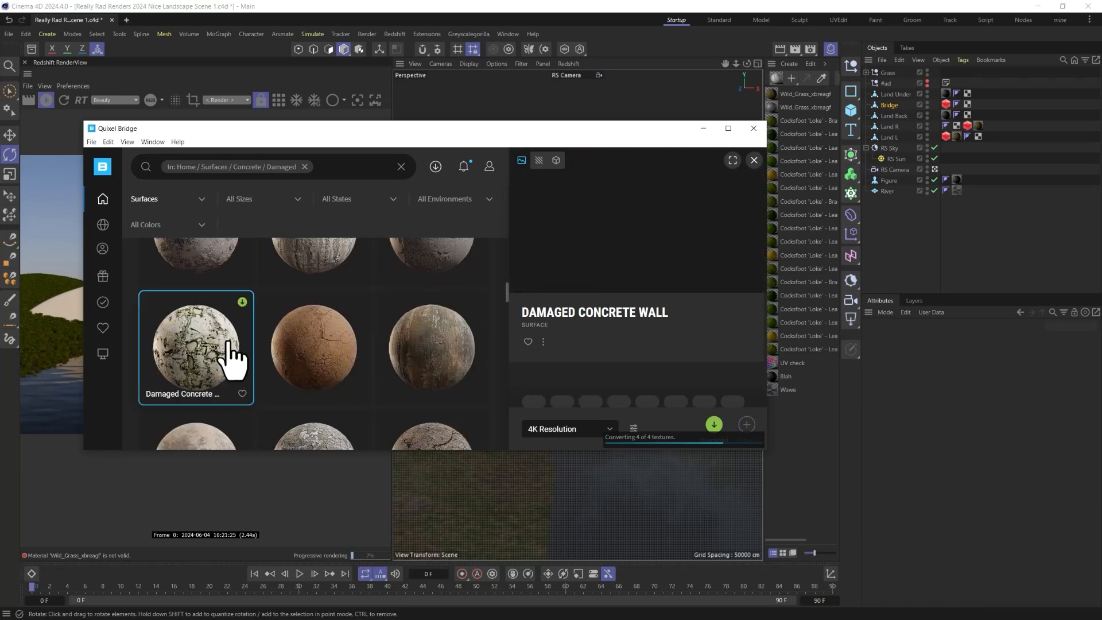
scroll(416, 361, "down", 2)
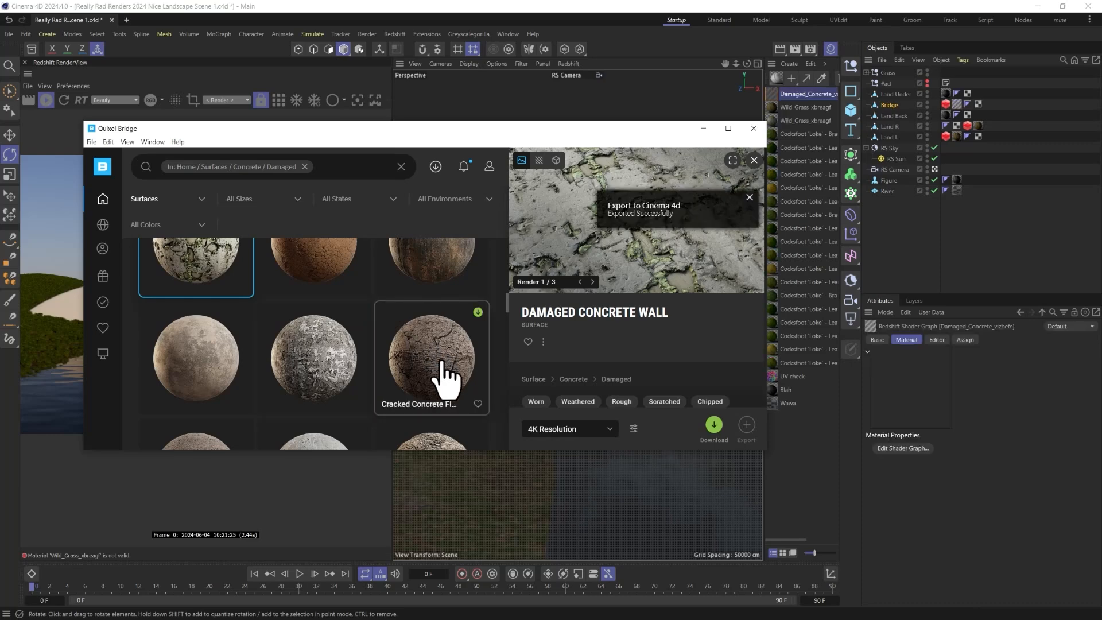
left_click(440, 370)
scroll(442, 376, "down", 1)
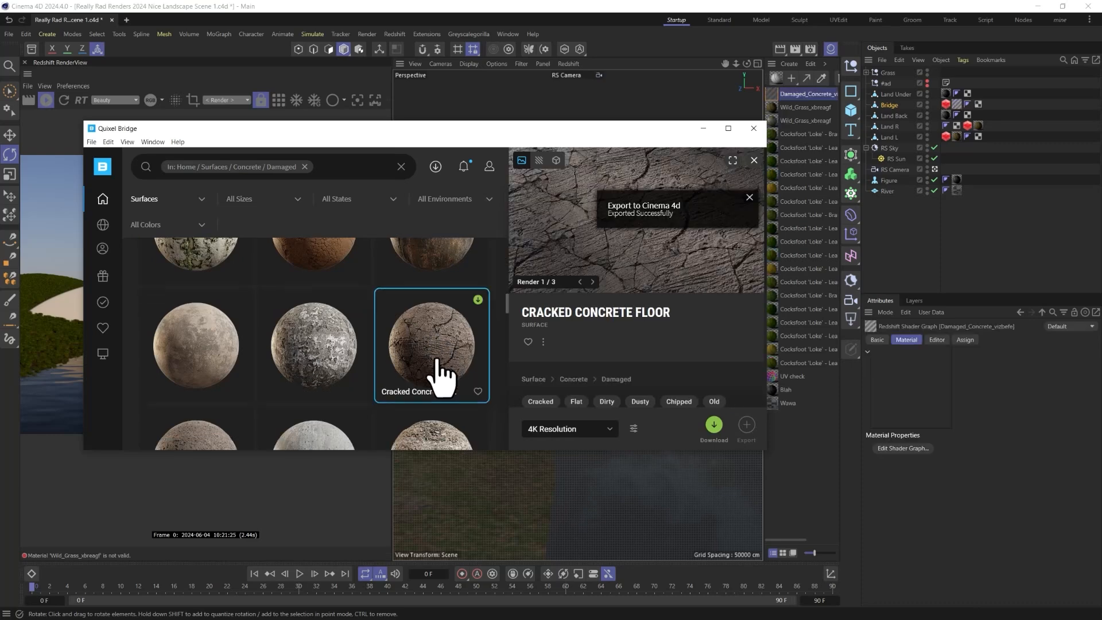
scroll(437, 362, "down", 2)
left_click(437, 395)
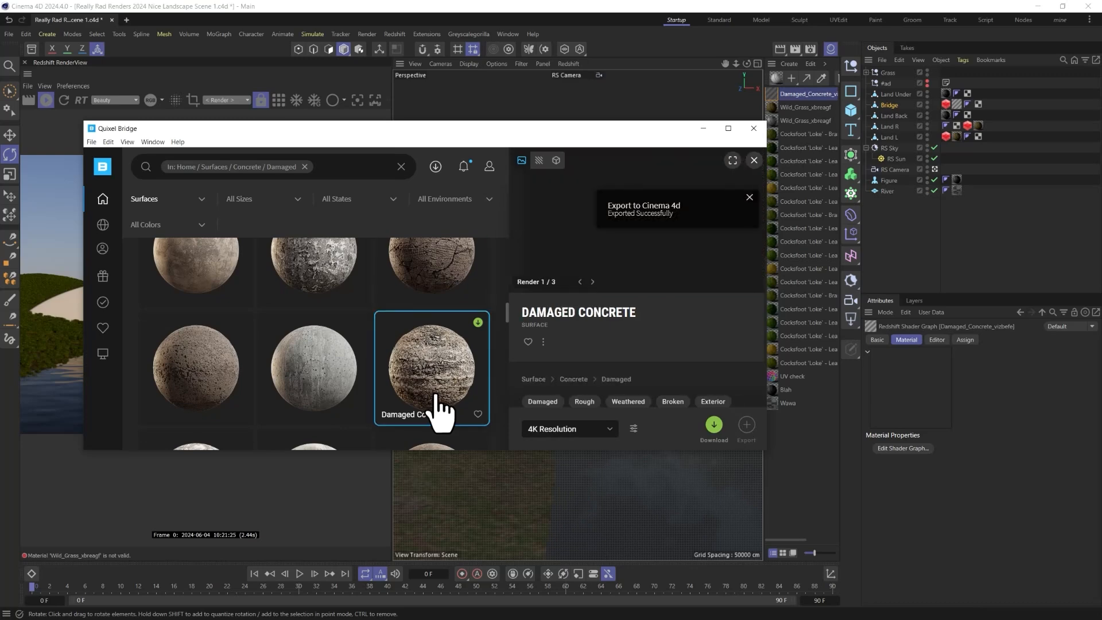
scroll(441, 402, "up", 1)
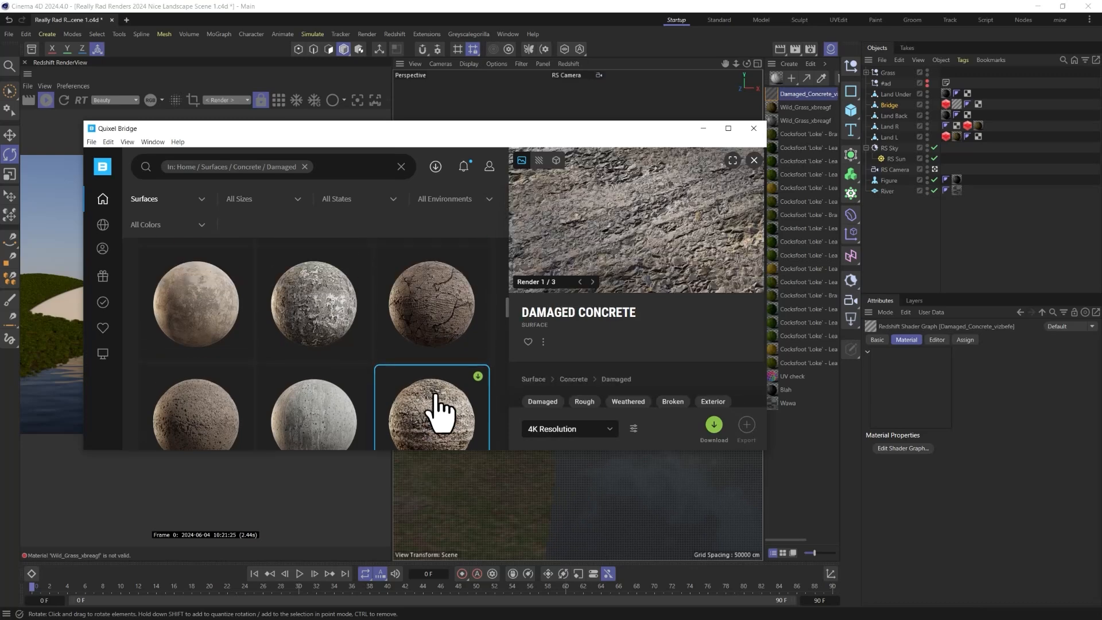
left_click(445, 335)
- Return to Cinema 4D and re-render the thumbnails of all materials
left_click(703, 128)
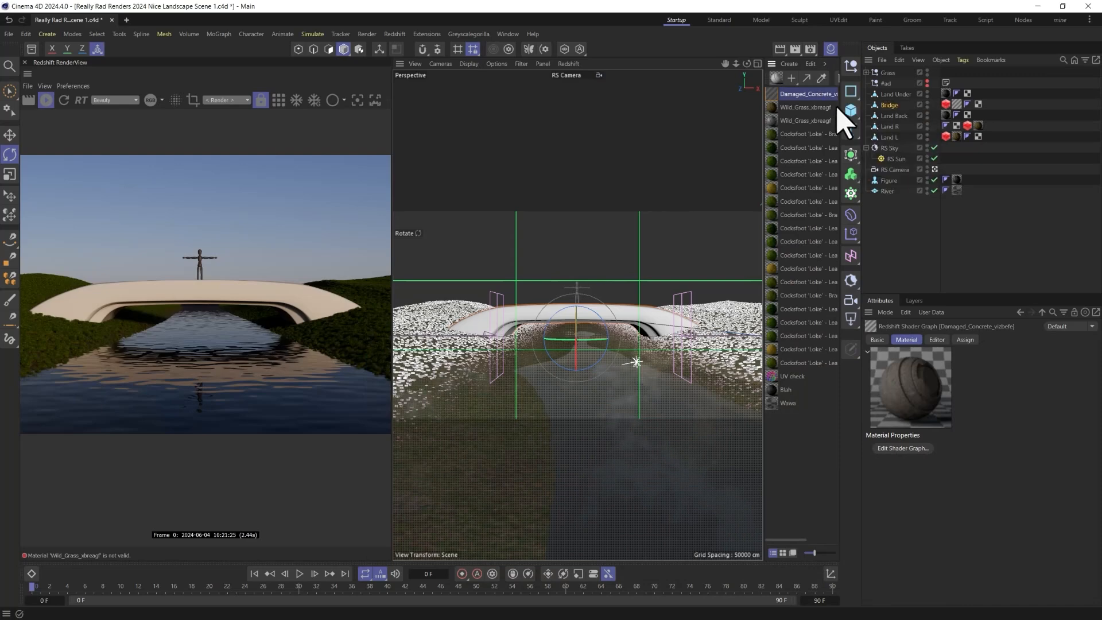
left_click(825, 64)
mouse_move(839, 107)
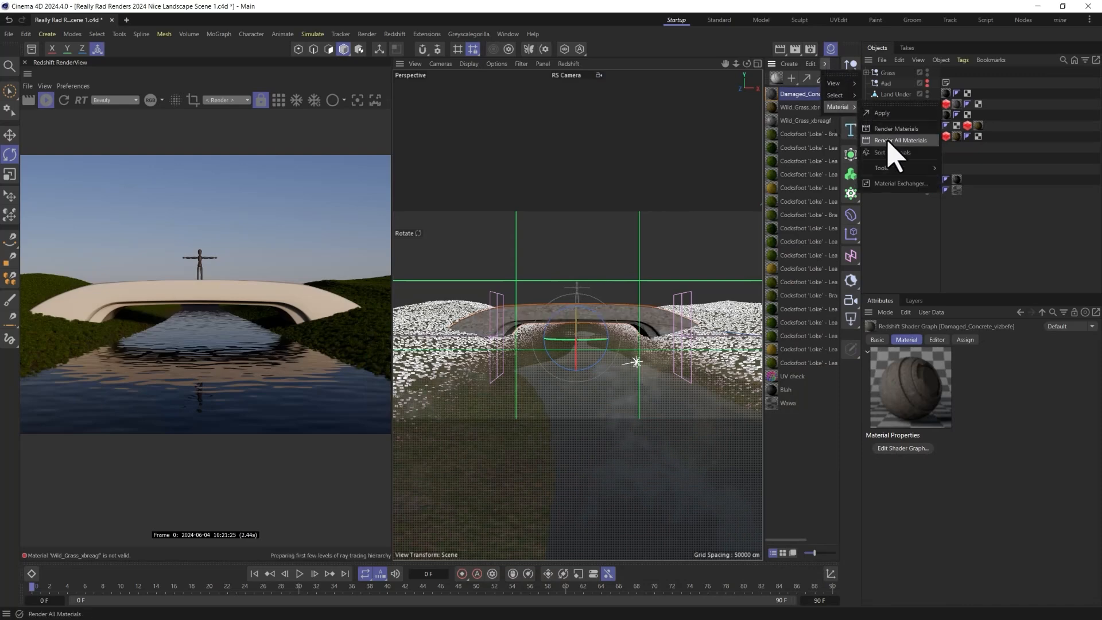
left_click(888, 140)
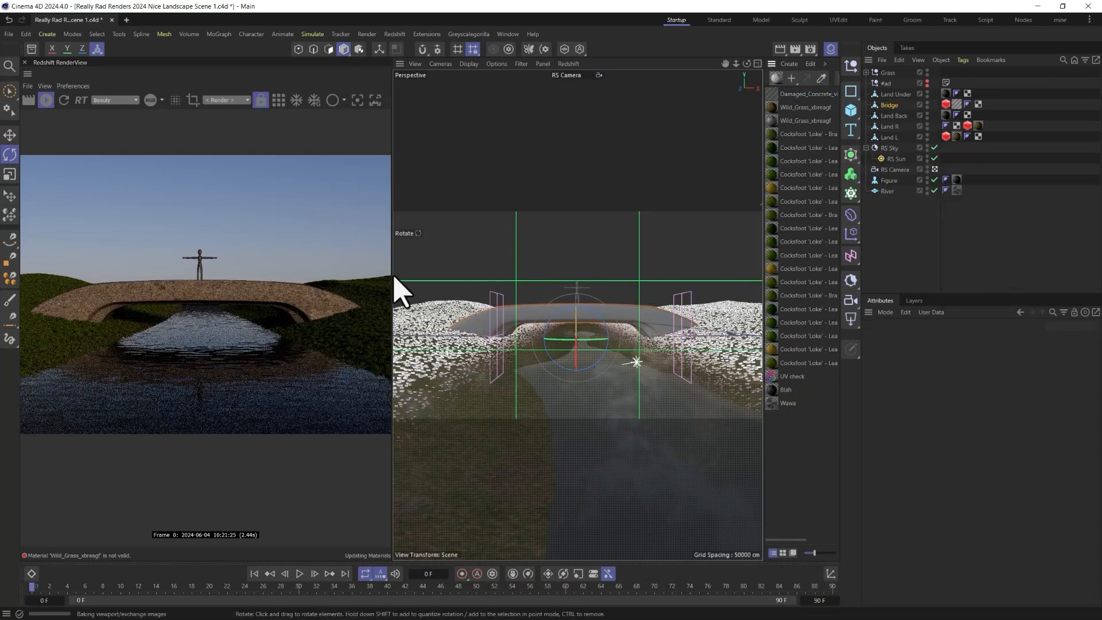
- Open the Damaged_Concrete material's node graph and set the Roughness and Displacement textures' color space to Raw
left_click(774, 96)
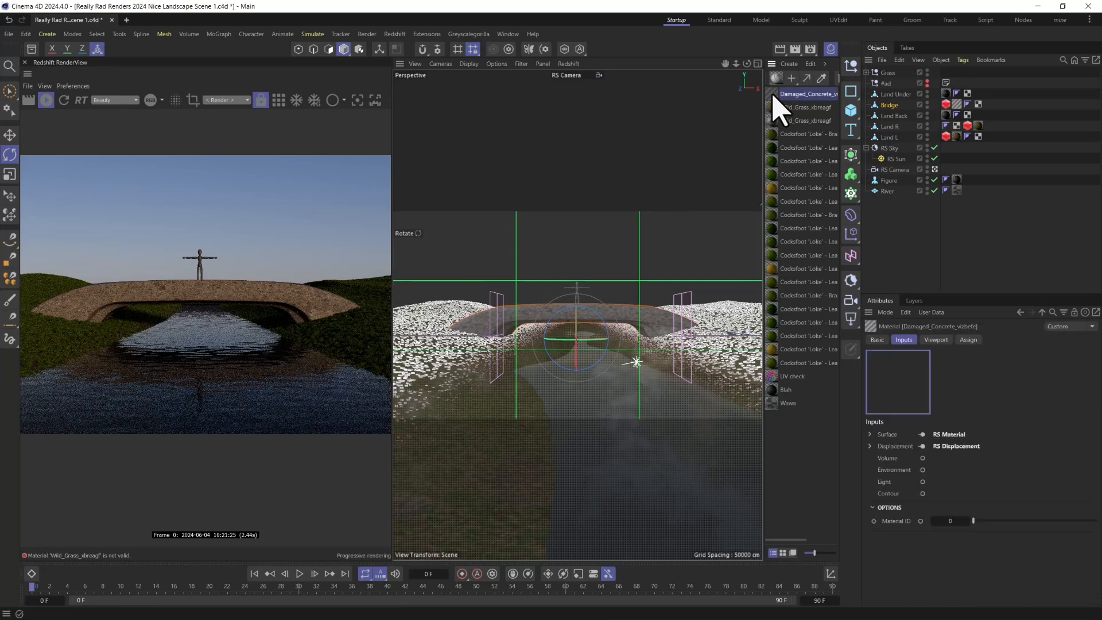
double_click(773, 98)
scroll(617, 344, "down", 2)
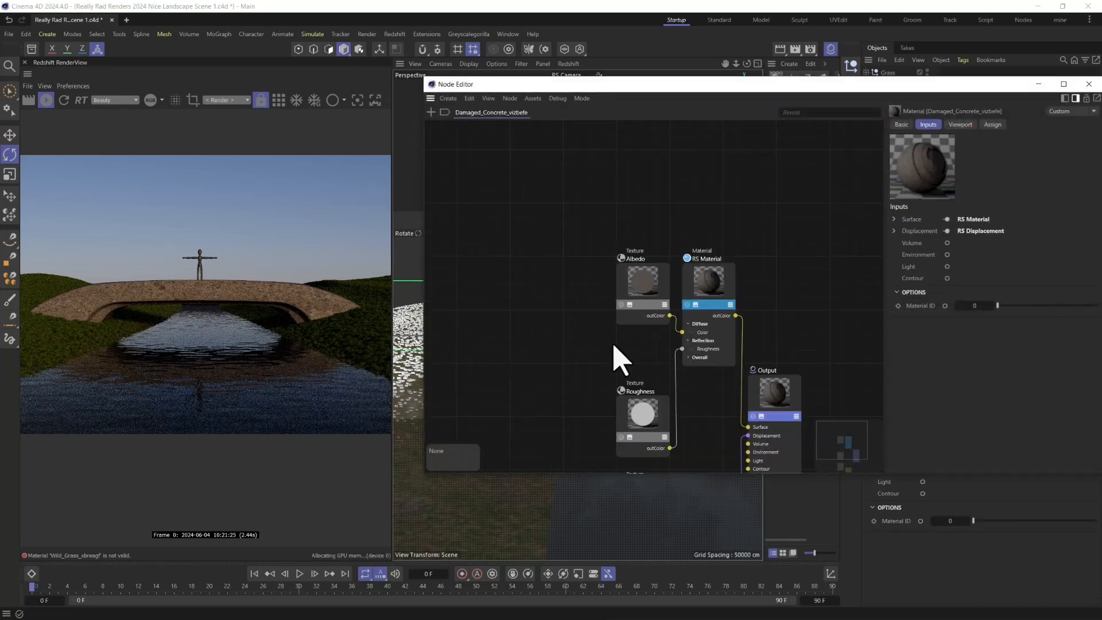
left_click_drag(522, 292, 636, 433)
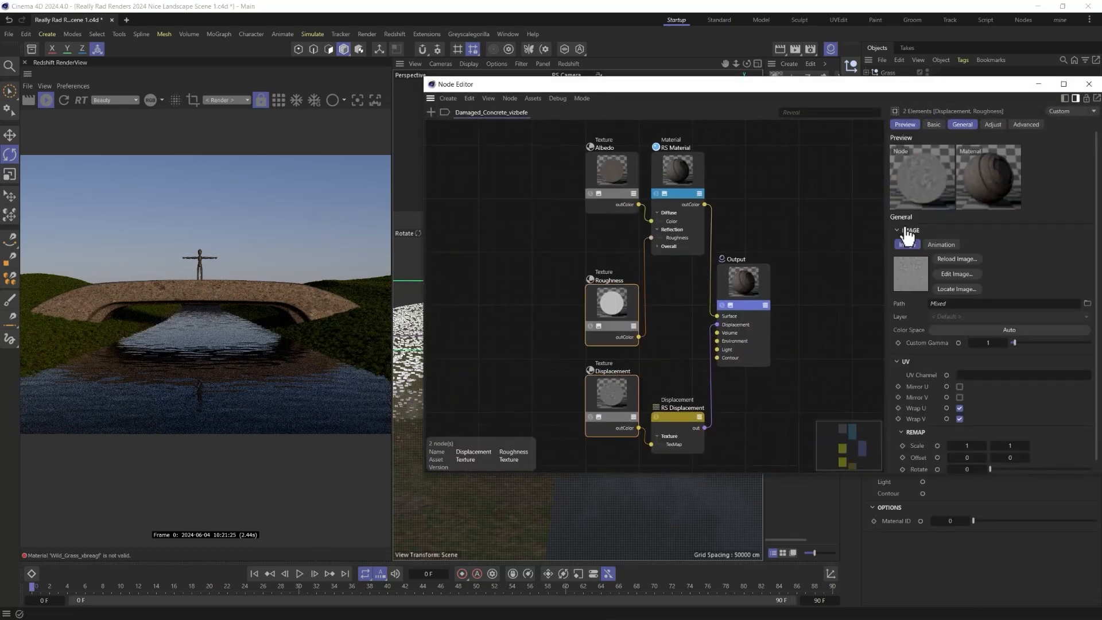
left_click(979, 330)
type("raw")
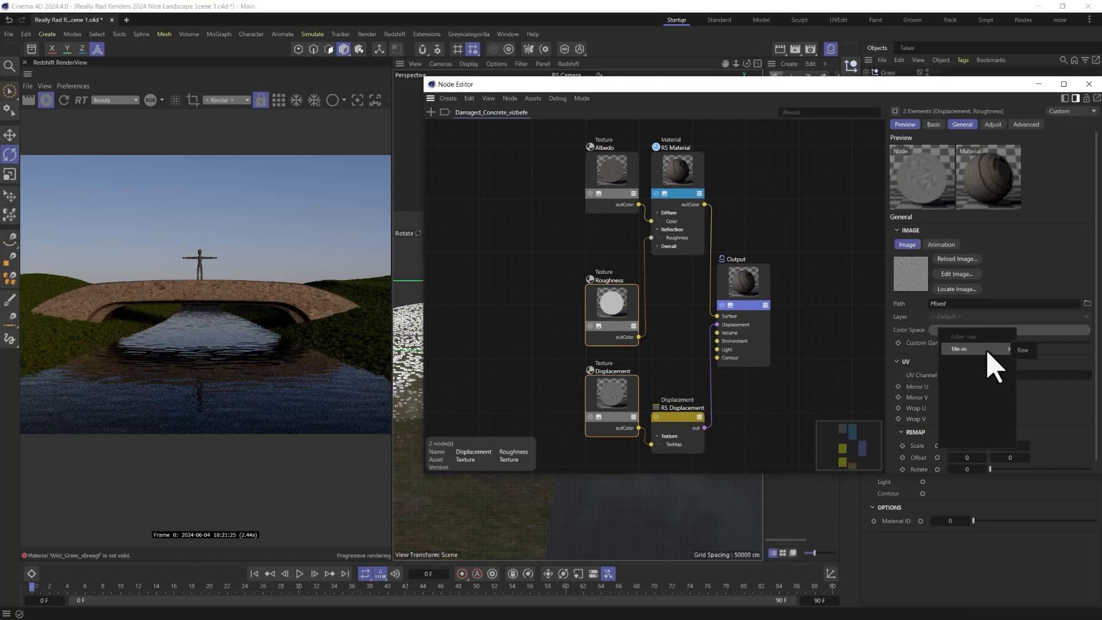
left_click(1018, 349)
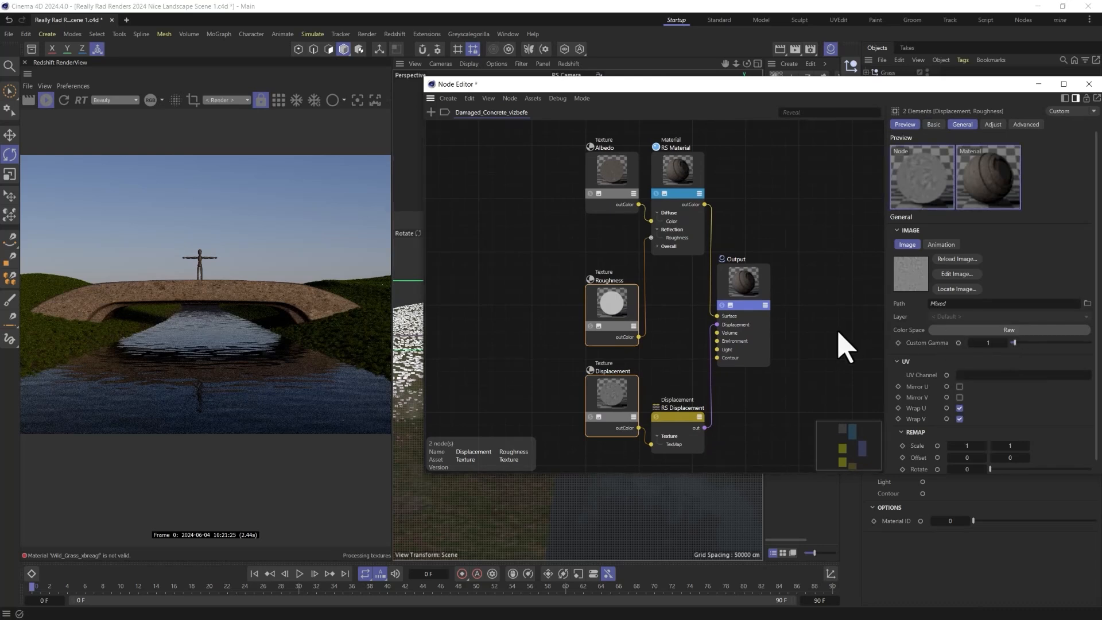
- Set the RS Displacement node's new range to a minimum of -0.5 and maximum of 0.5, and close the Node Editor
left_click(674, 438)
left_click(982, 285)
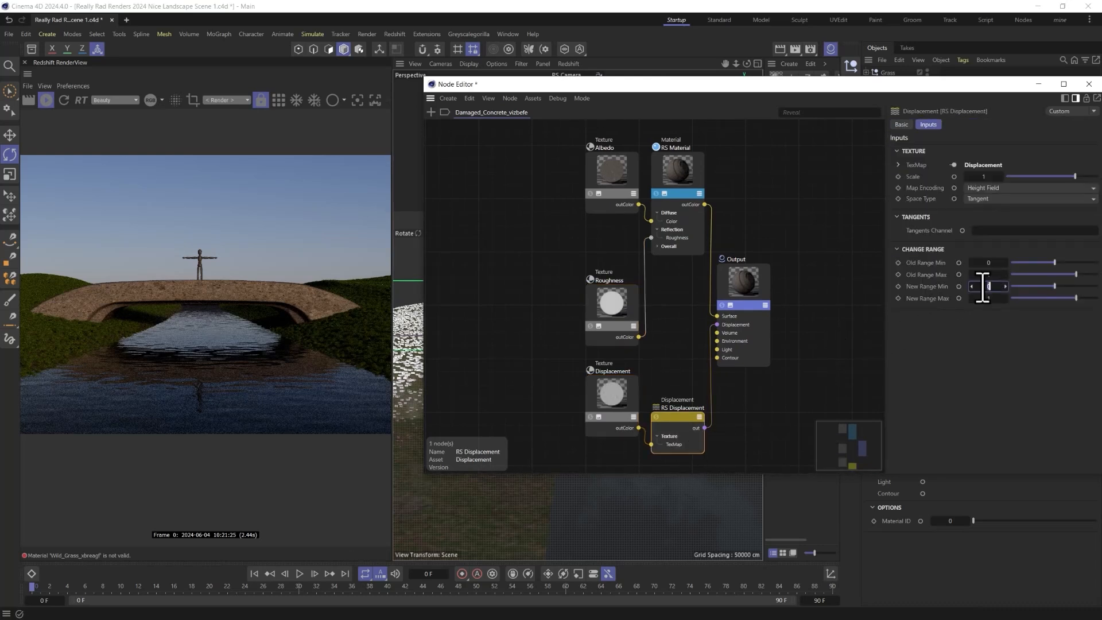
type("-0.5")
key("Tab")
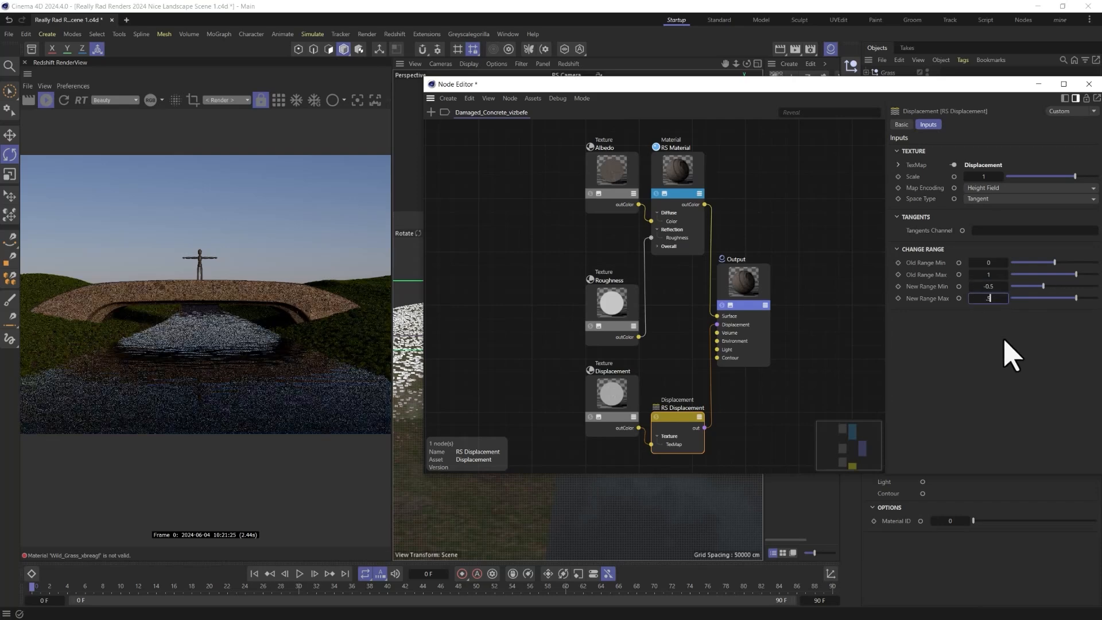
type(".5")
key("Return")
left_click(1088, 84)
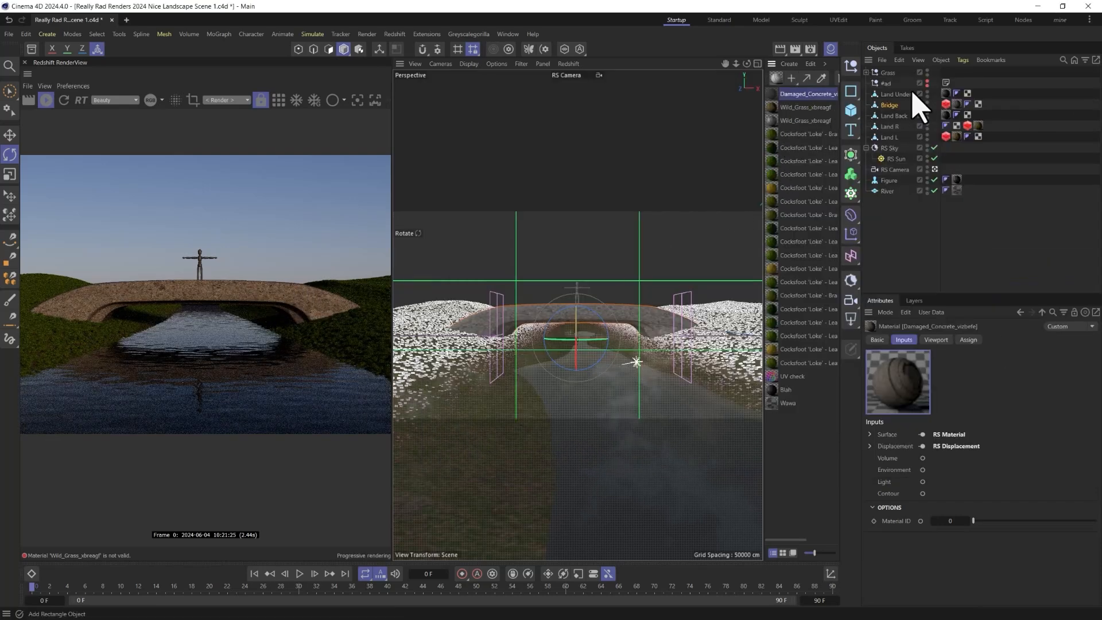
- Set the tiling of the Bridge's concrete material tag to 5 in both U and V
left_click(956, 104)
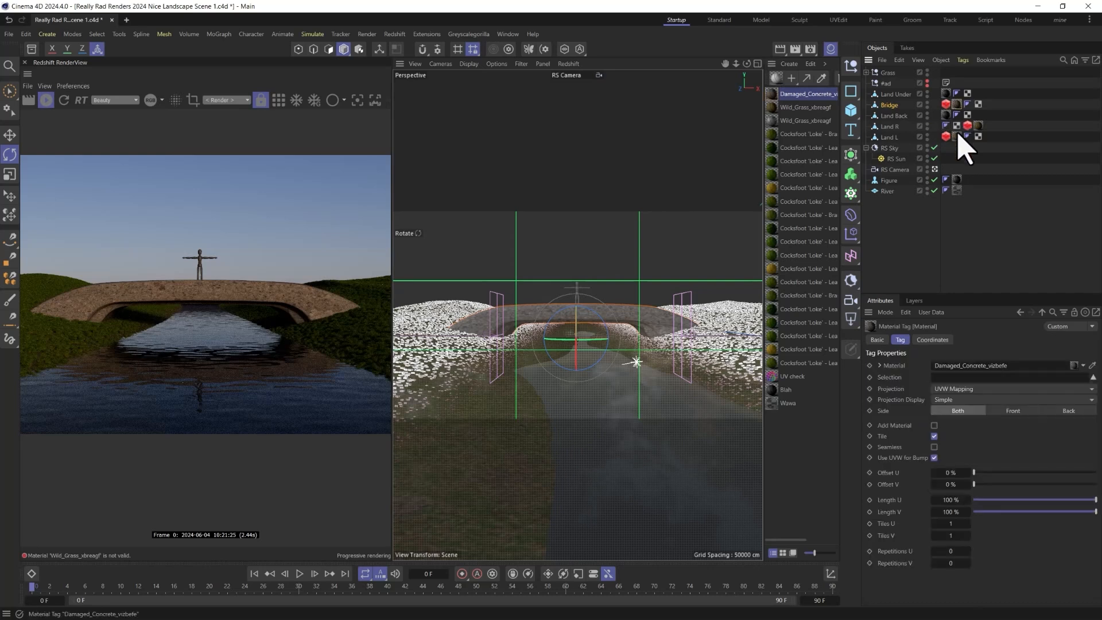
left_click(950, 523)
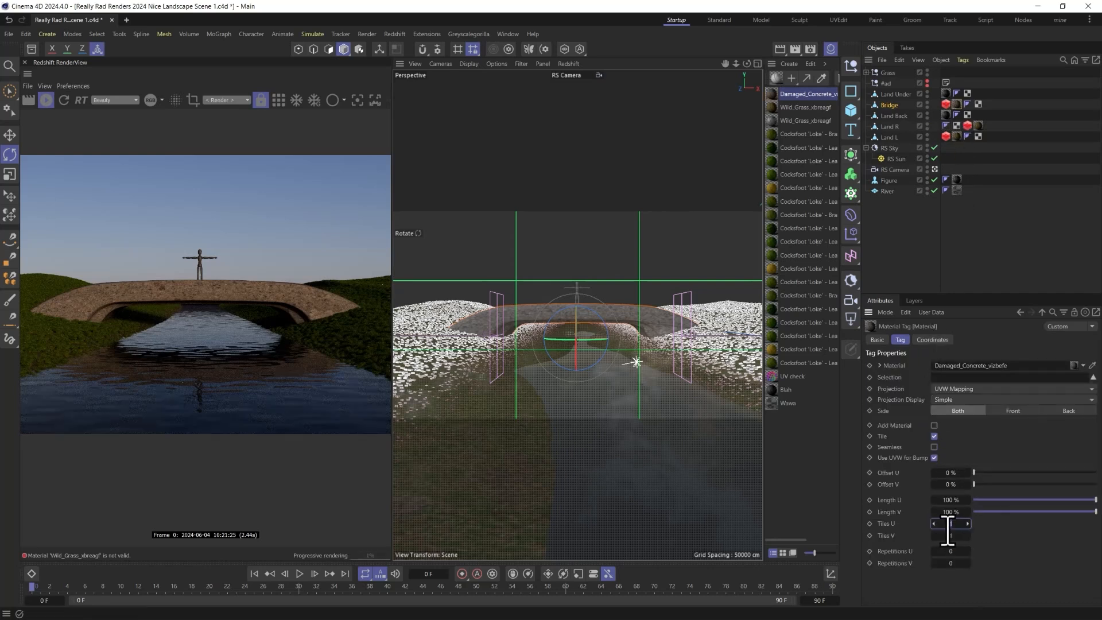
type("5")
key("Tab")
type("5")
key("Return")
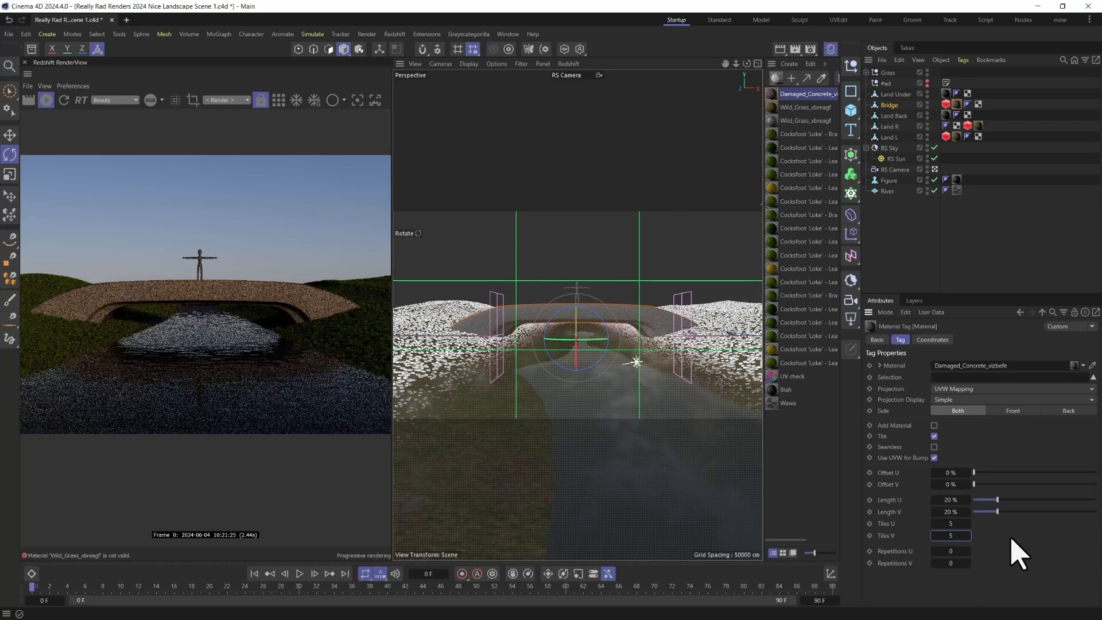
- Set the tiling of the Bridge's concrete material tag to 3 in both U and V
type("3")
left_click(952, 524)
type("3")
key("Return")
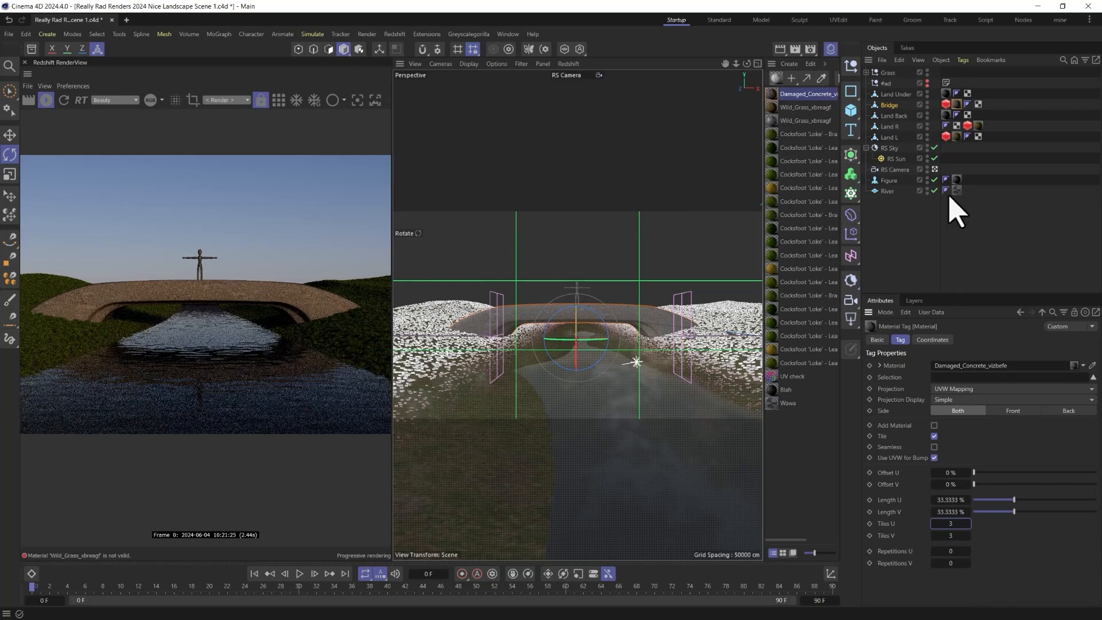
- Override the geometry settings in the Bridge's Redshift Object tag, with maximum displacement and displacement scale both set to 50
left_click(946, 105)
left_click(907, 377)
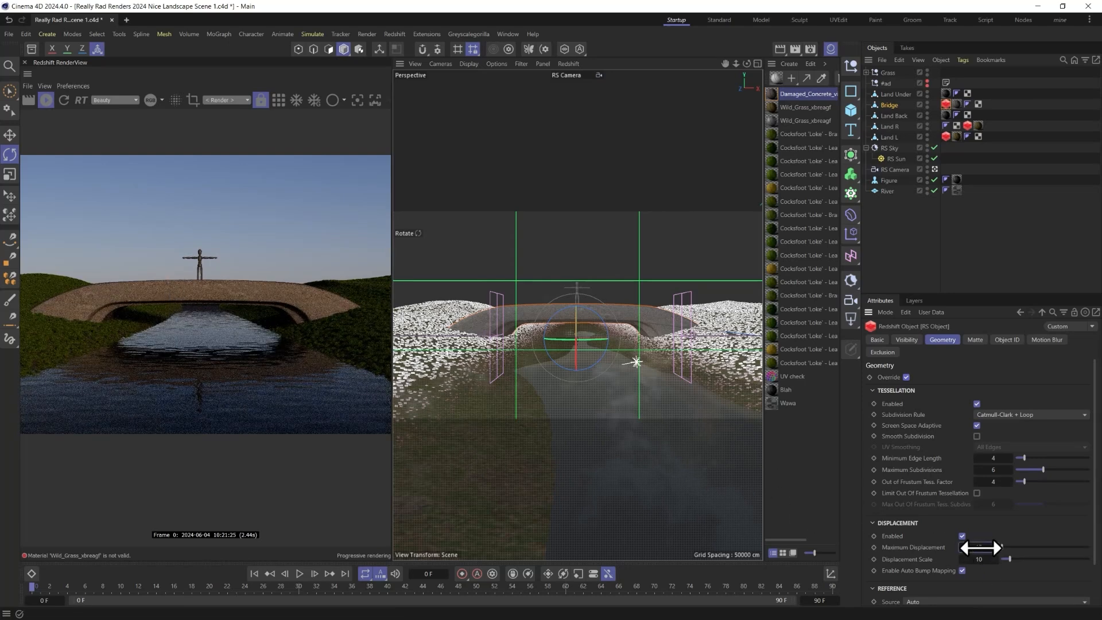
type("50")
key("Tab")
type("50")
key("Return")
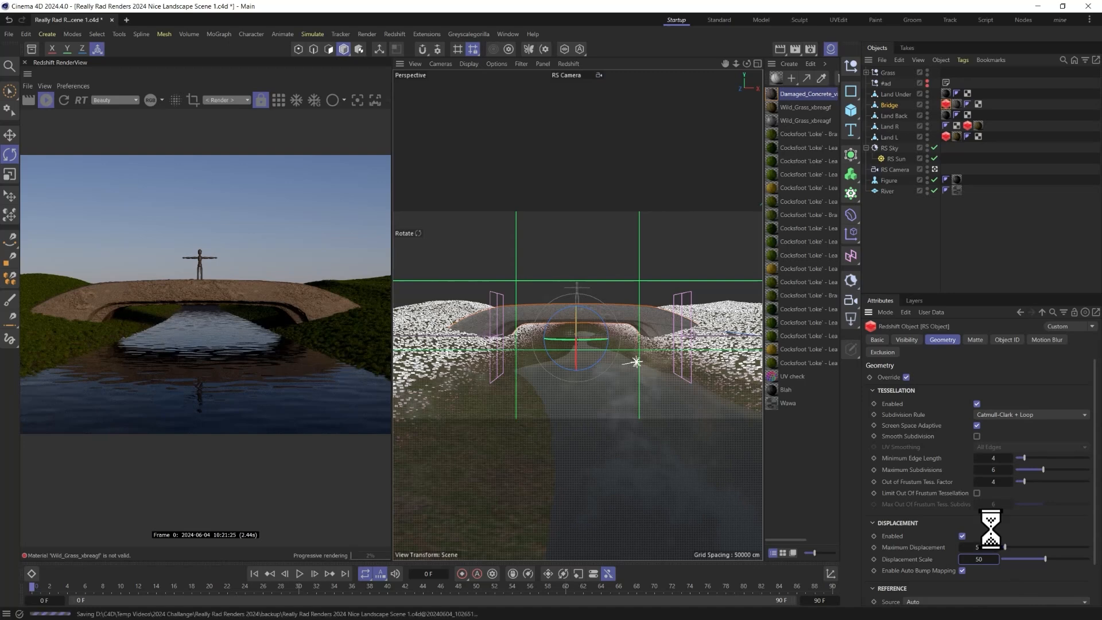
- Turn off the geometry override in the Bridge's Redshift Object tag, and save the scene
scroll(197, 269, "down", 1)
scroll(215, 316, "down", 1)
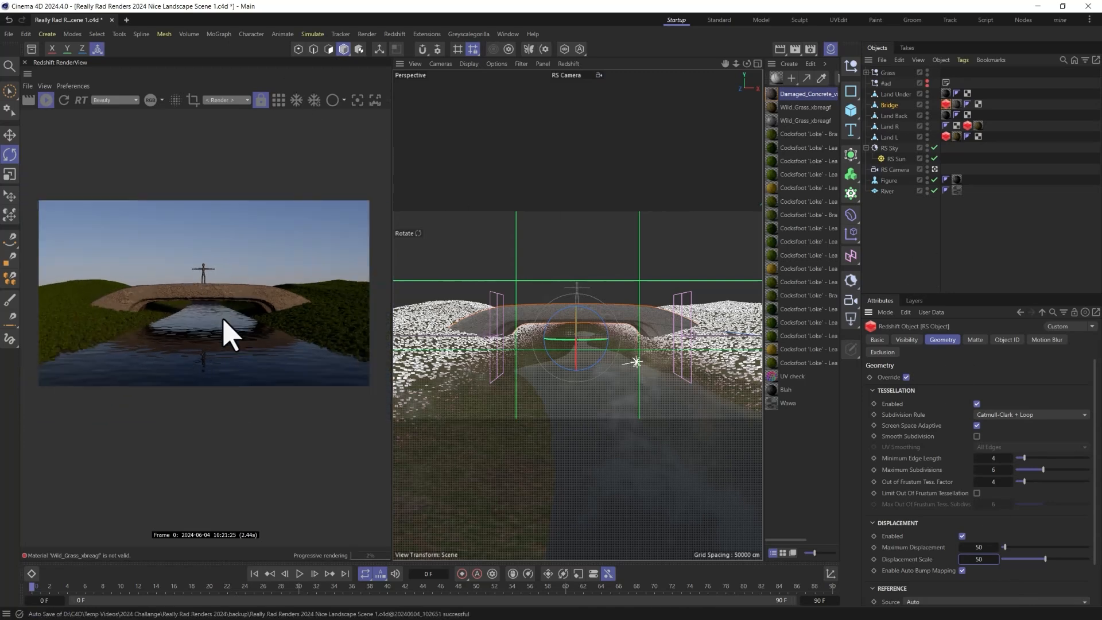
scroll(217, 316, "up", 1)
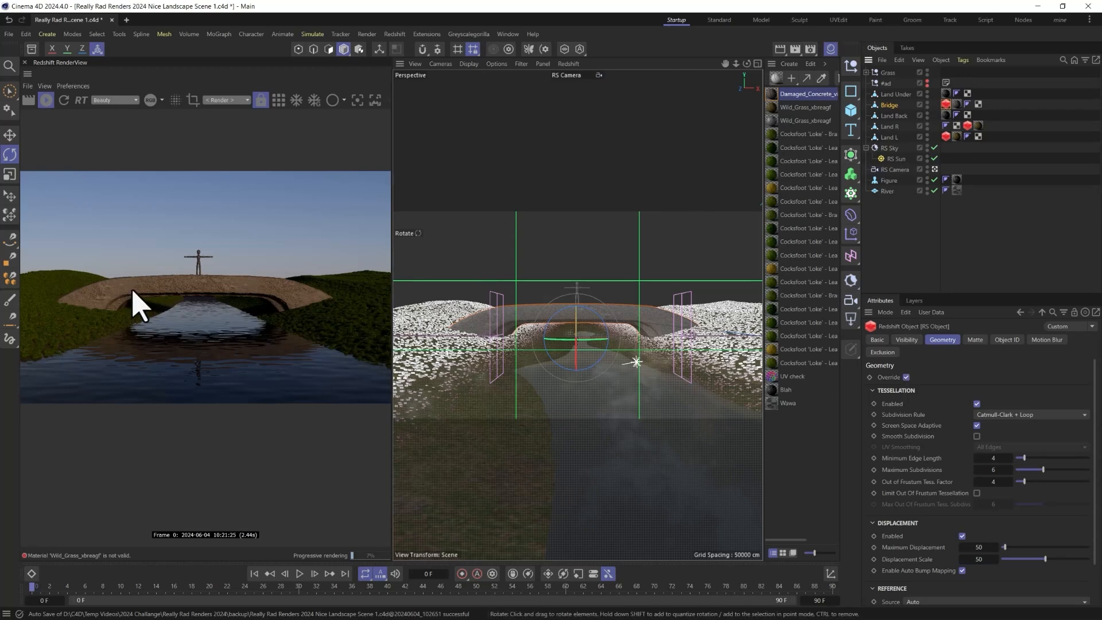
left_click(906, 377)
left_click(906, 377)
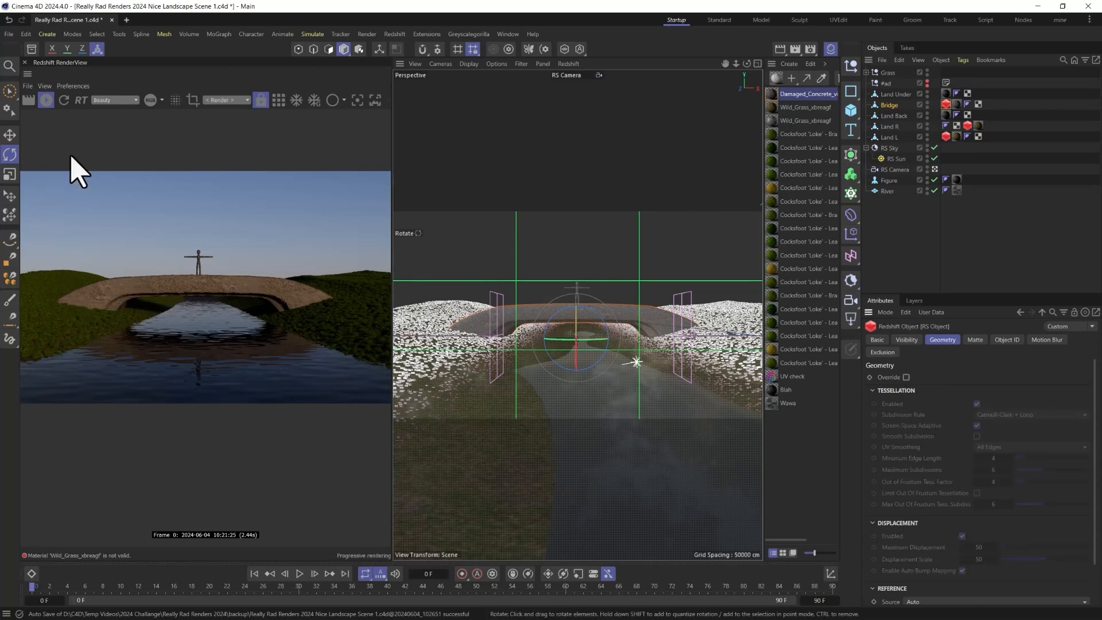
left_click(906, 231)
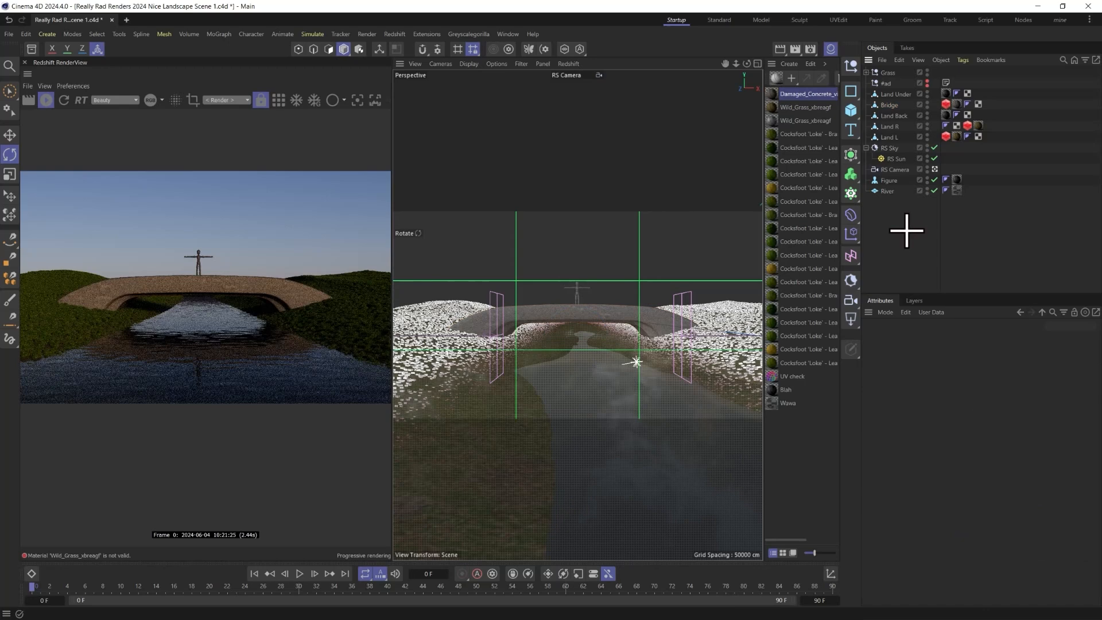
key("ctrl+s")
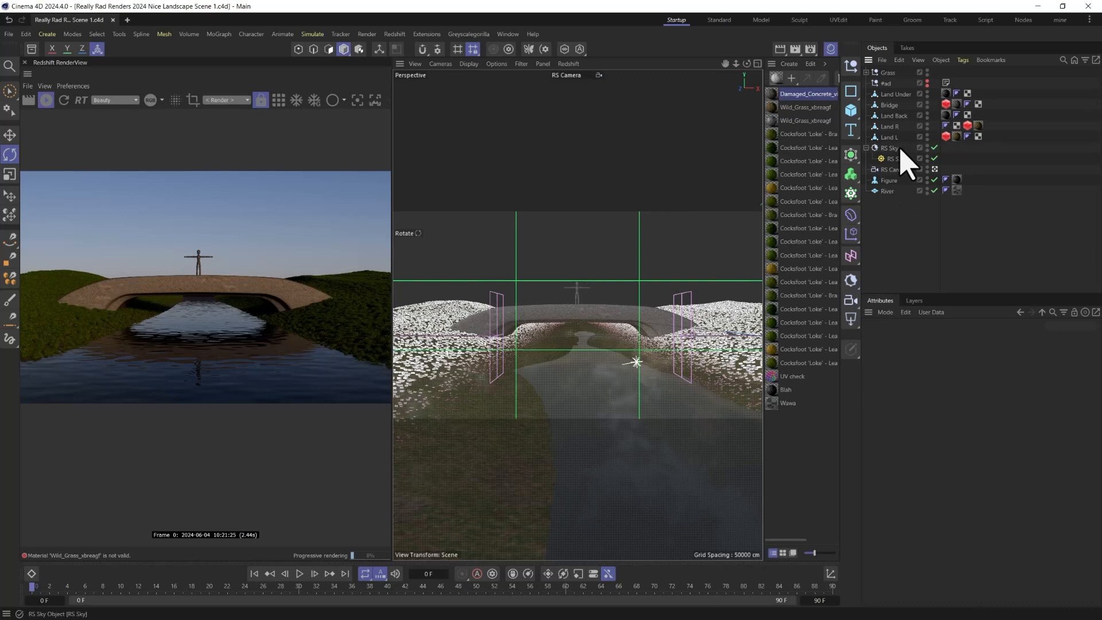
- Disable the RS Sky together with its RS Sun, and add a Redshift Dome Light to the scene
scroll(333, 393, "down", 1)
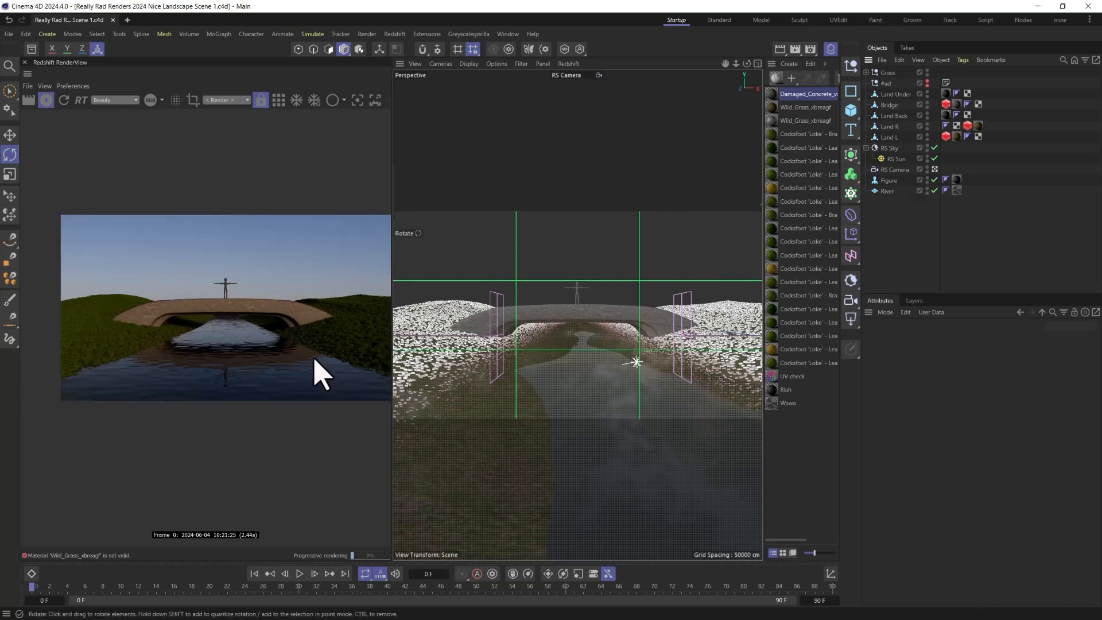
scroll(283, 369, "up", 1)
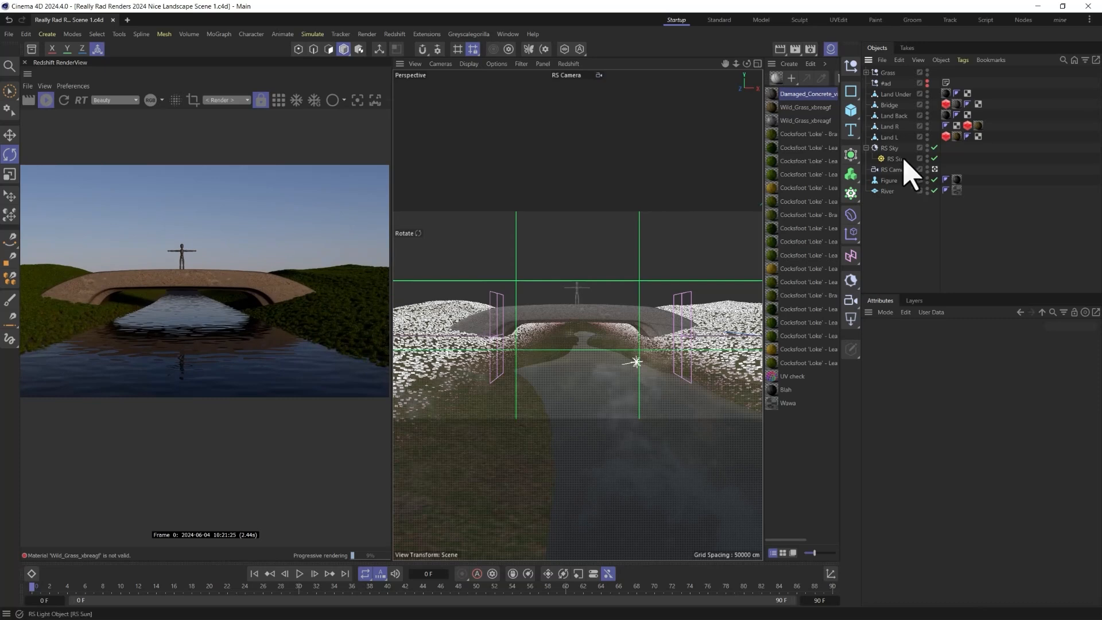
left_click(934, 148)
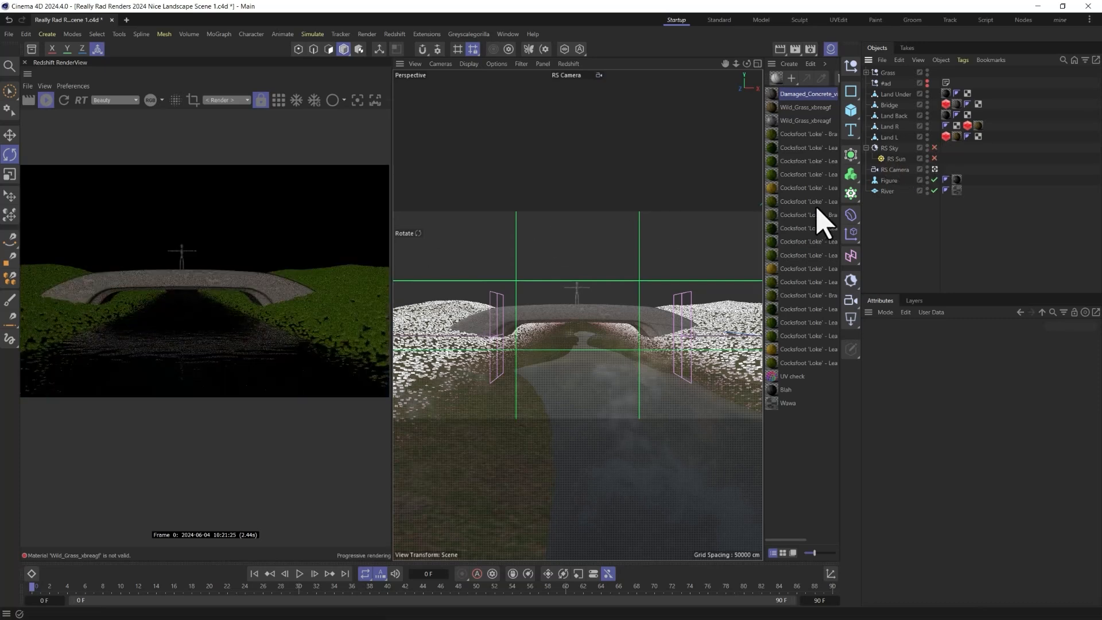
left_click_drag(846, 326, 867, 424)
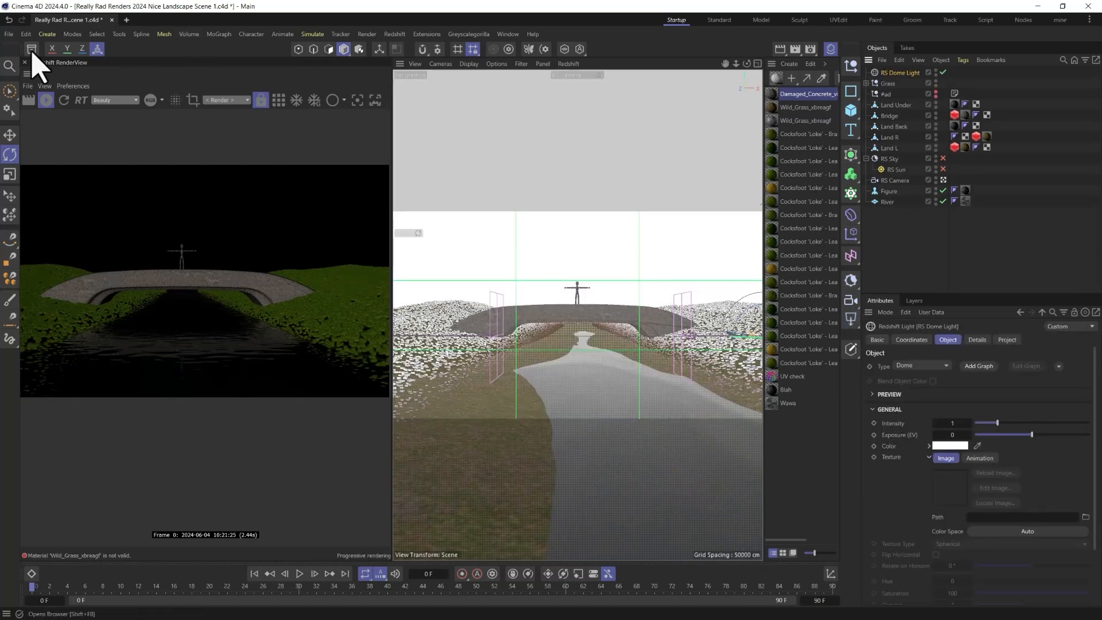
- Find the Almost Clear.exr sky image in the Asset Browser's media and assign it as the RS Dome Light's texture
left_click(32, 49)
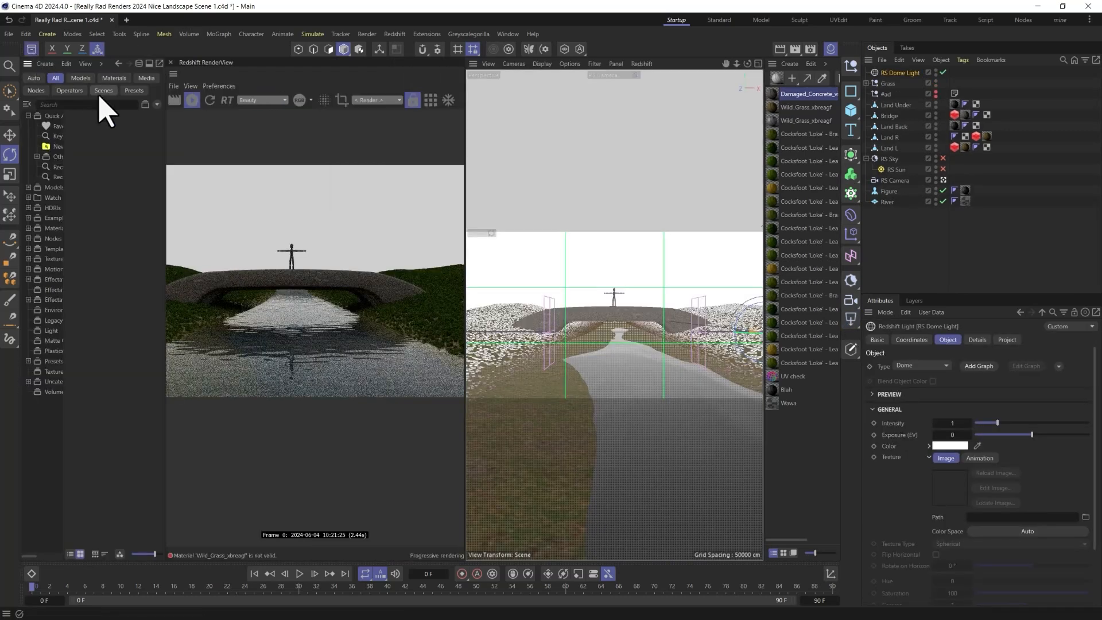
left_click(76, 104)
type("sky")
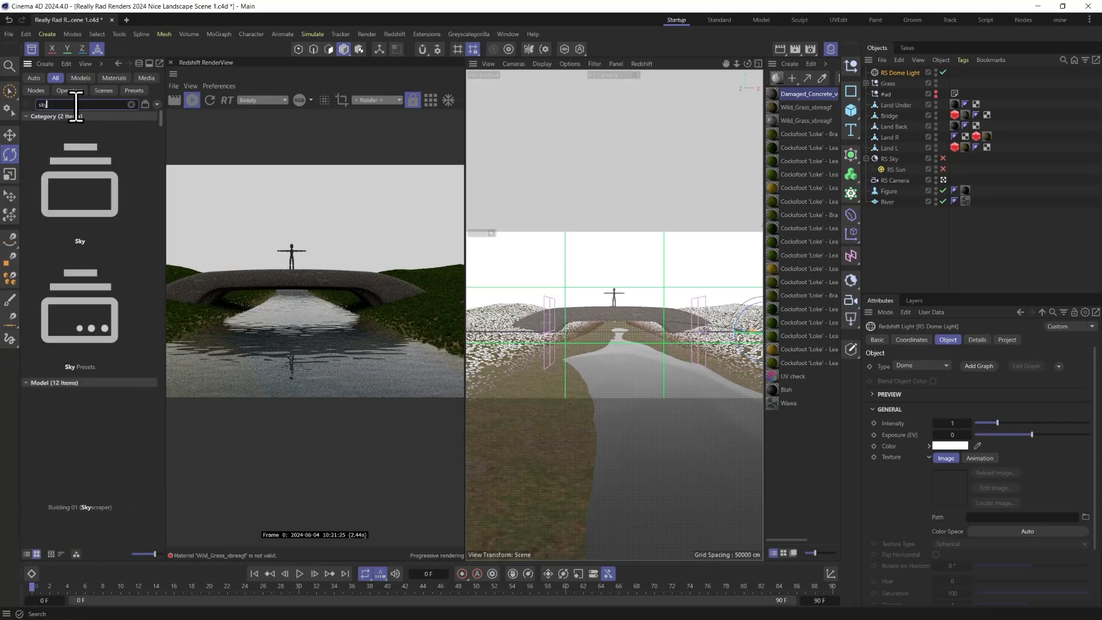
scroll(104, 350, "down", 10)
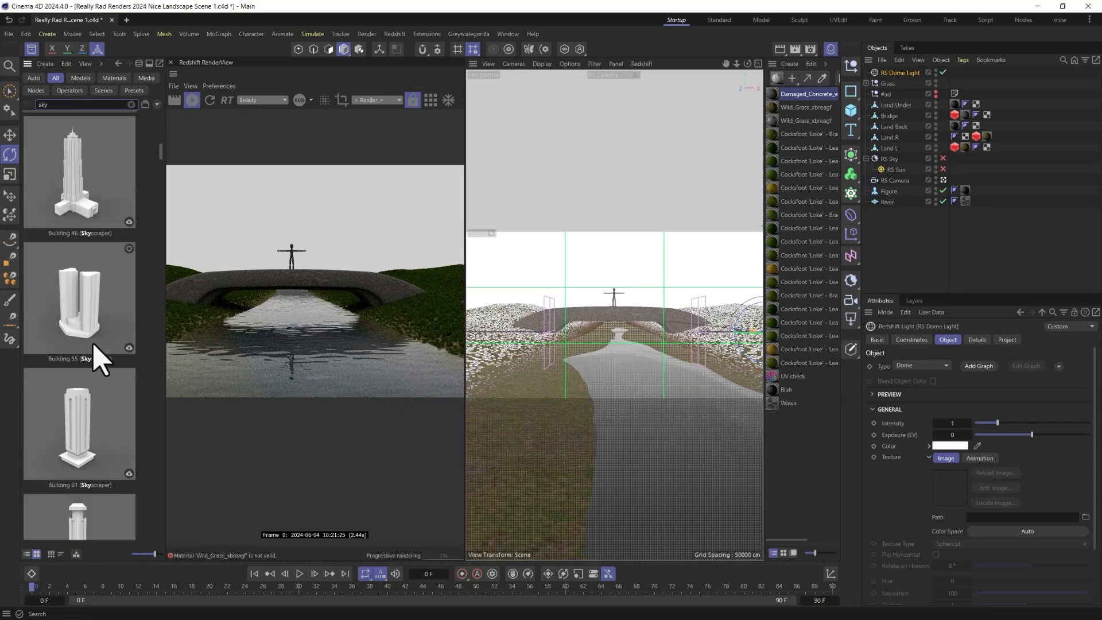
left_click(146, 79)
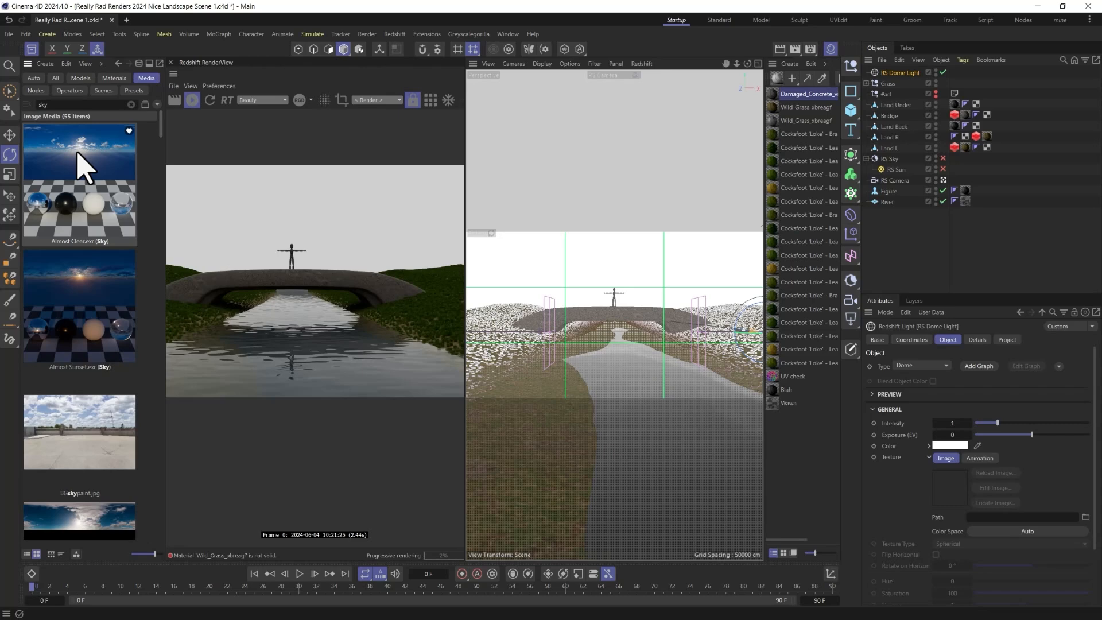
left_click_drag(73, 167, 1022, 522)
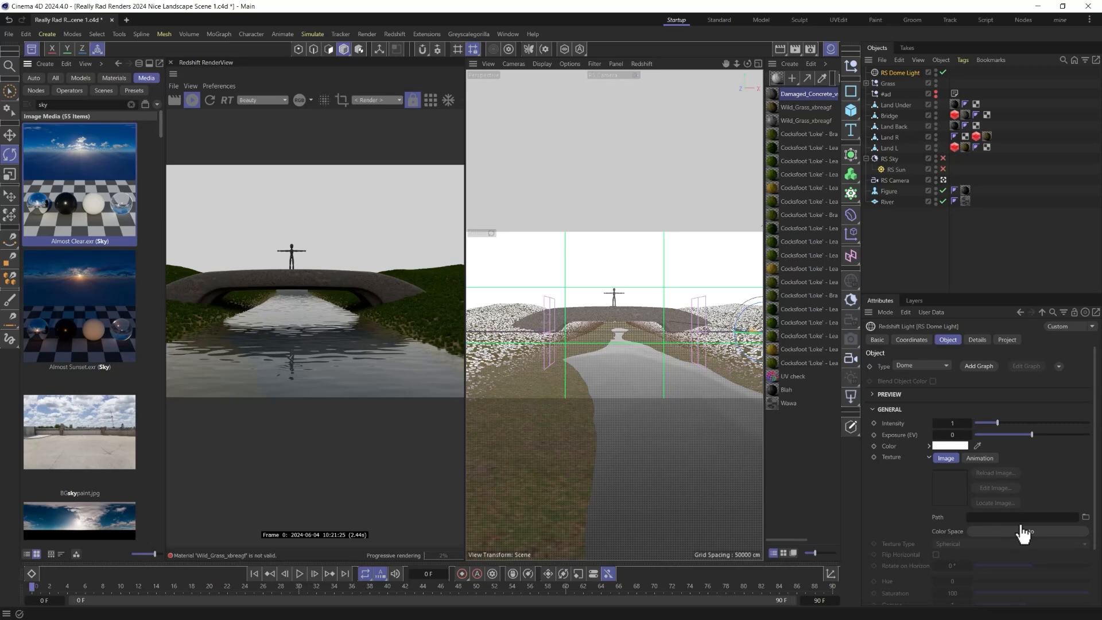
left_click_drag(1022, 525, 1022, 526)
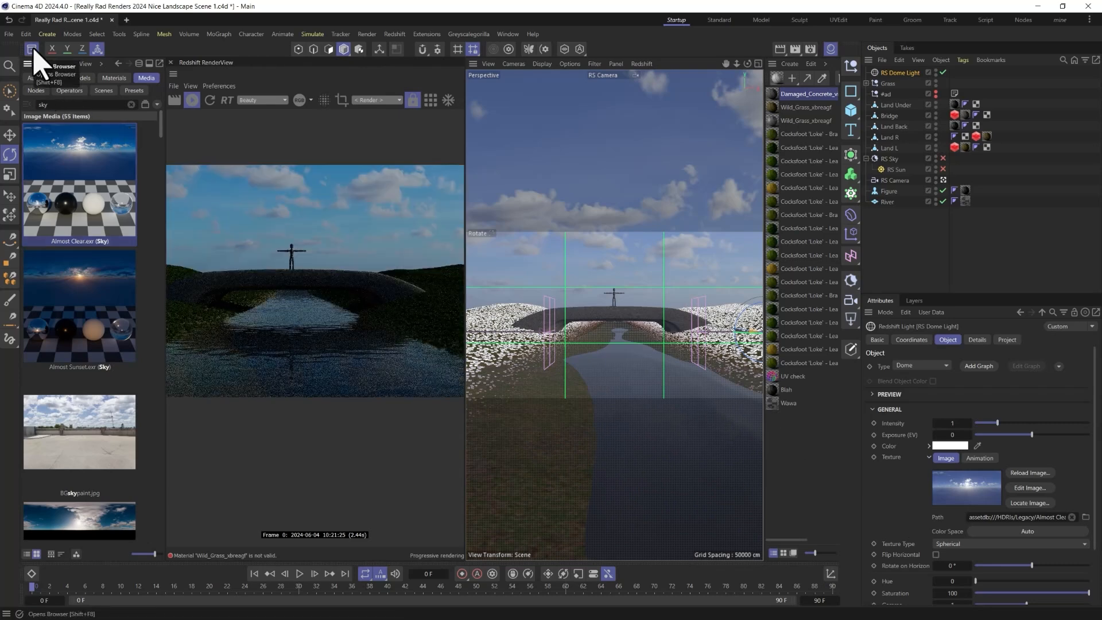
left_click(32, 50)
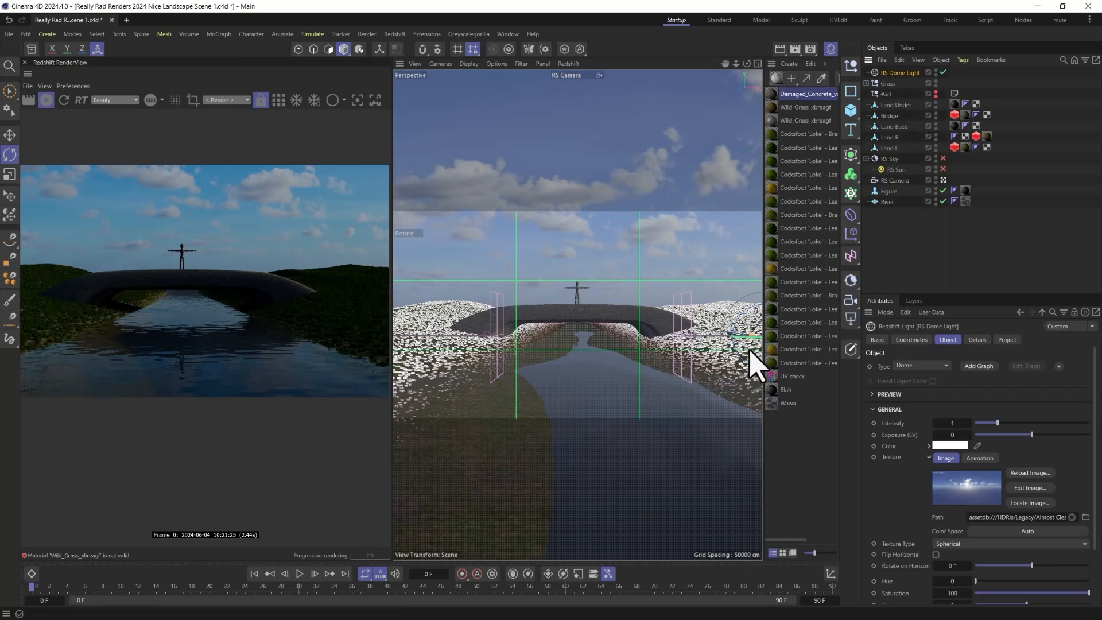
- Move the RS Dome Light to the centre of the camera view and rotate it so the sun sits above the bridge
key("e")
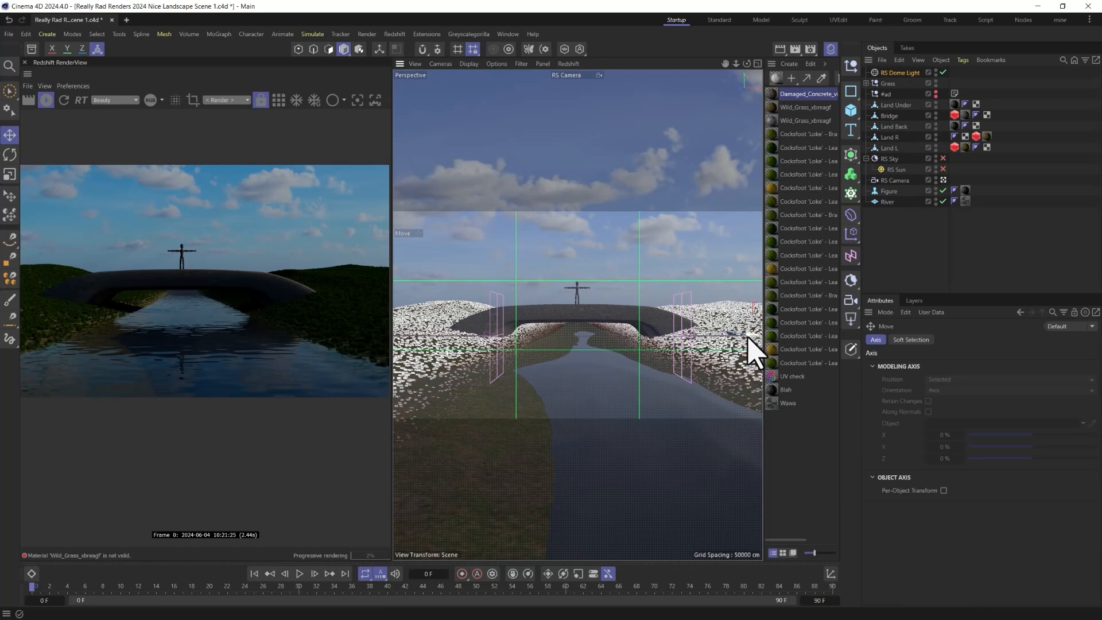
key("o")
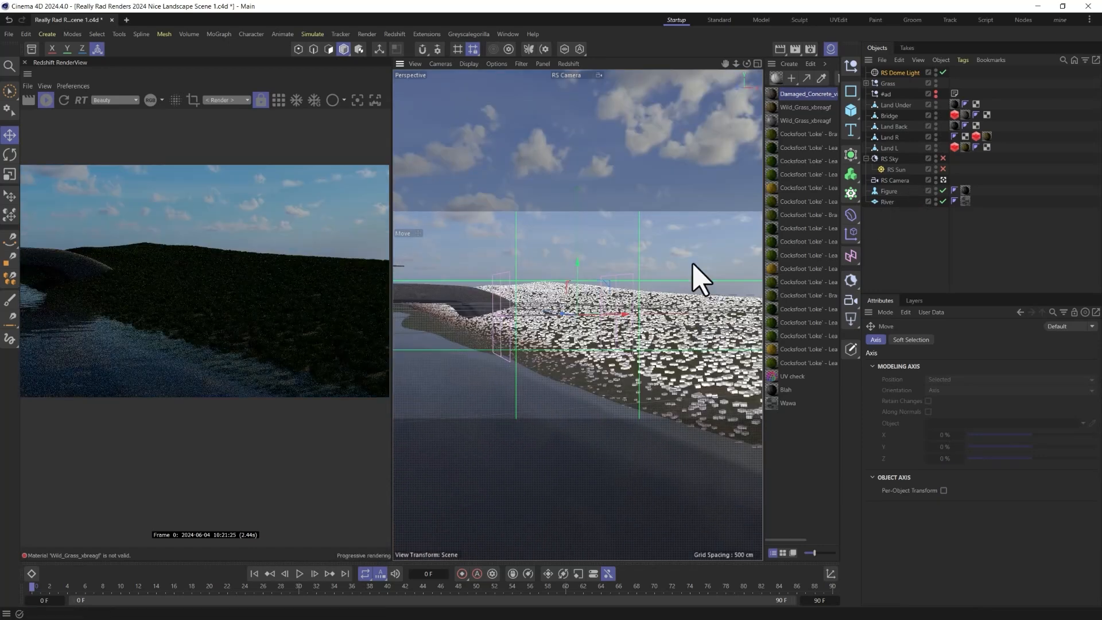
key("ctrl+shift+z")
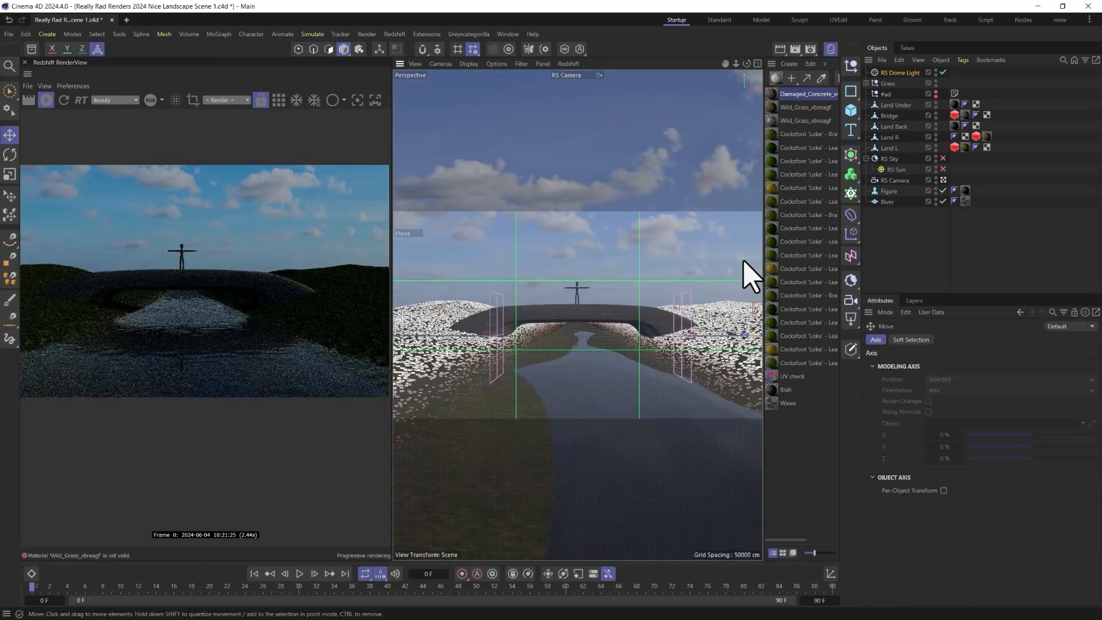
left_click(895, 180)
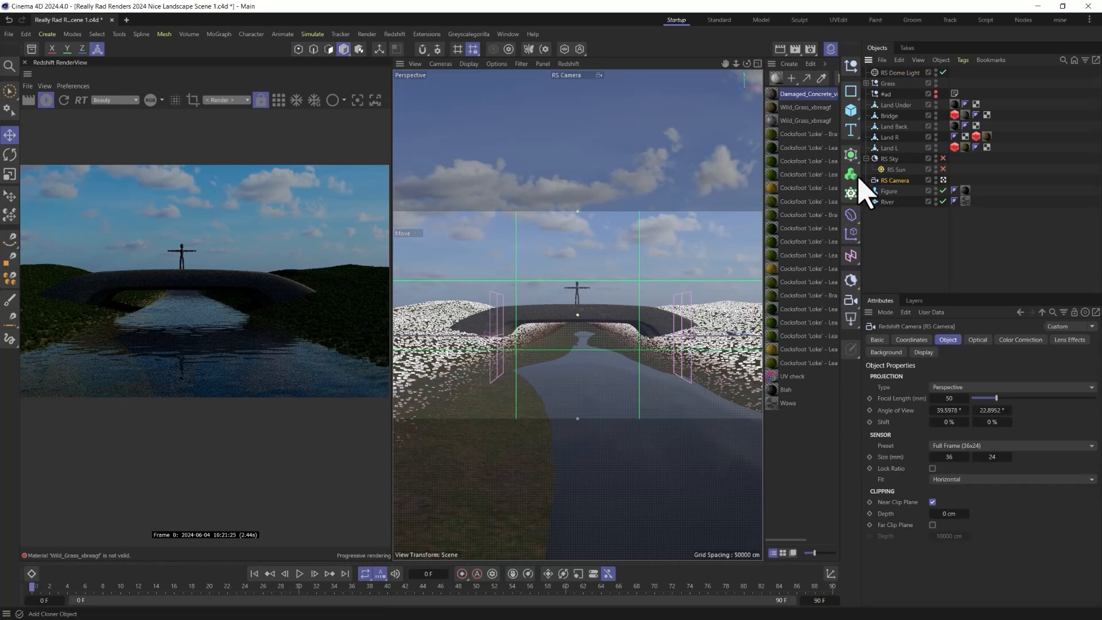
left_click(894, 72)
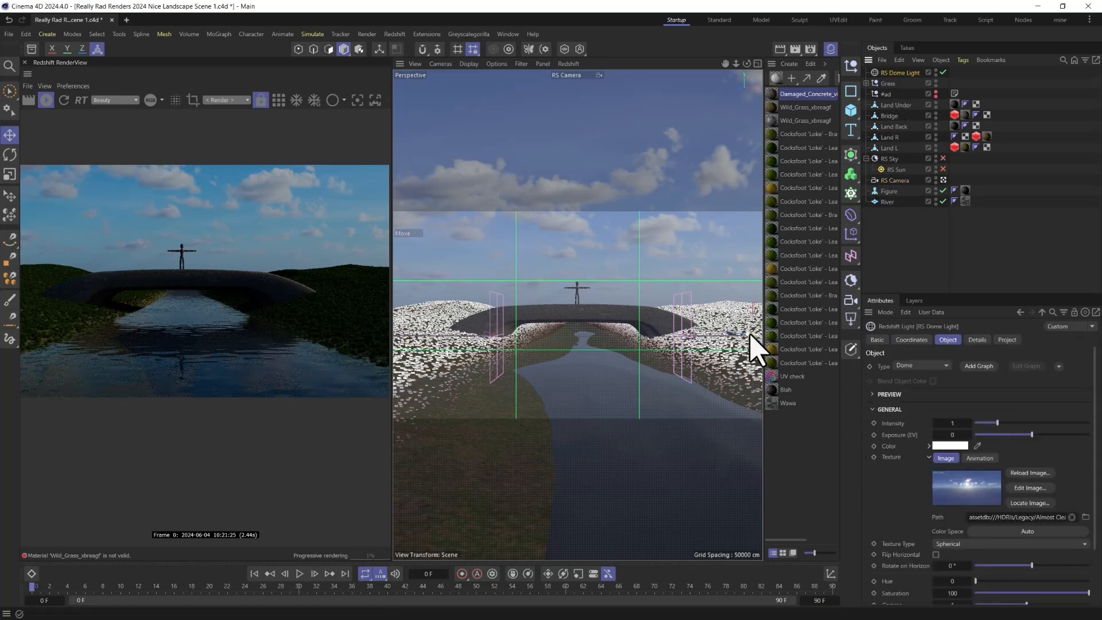
key("o")
key("ctrl+shift+z")
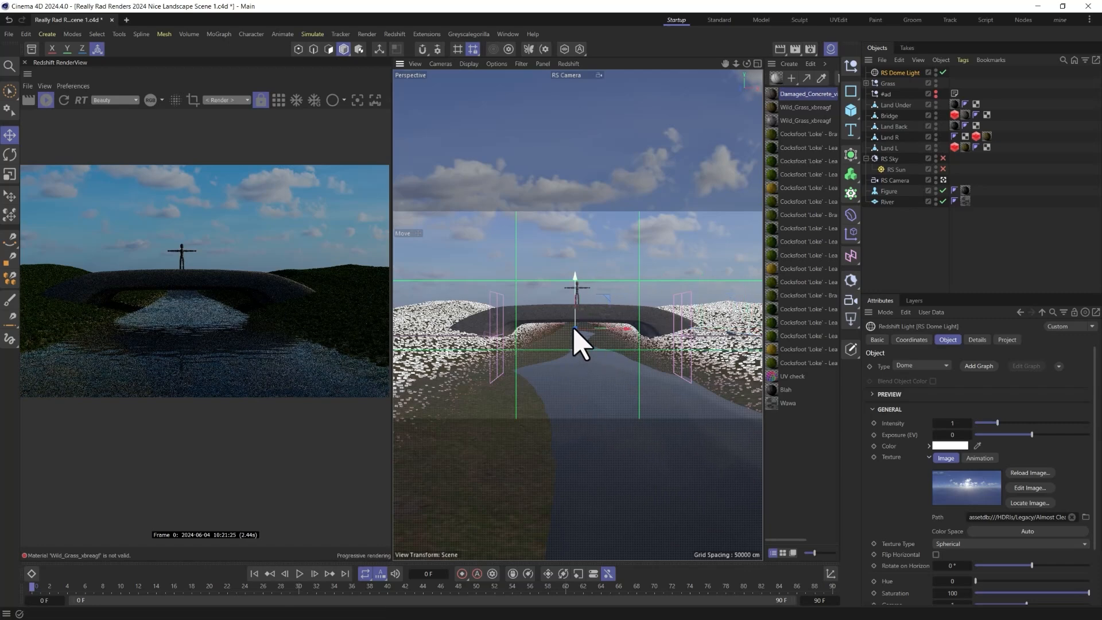
key("r")
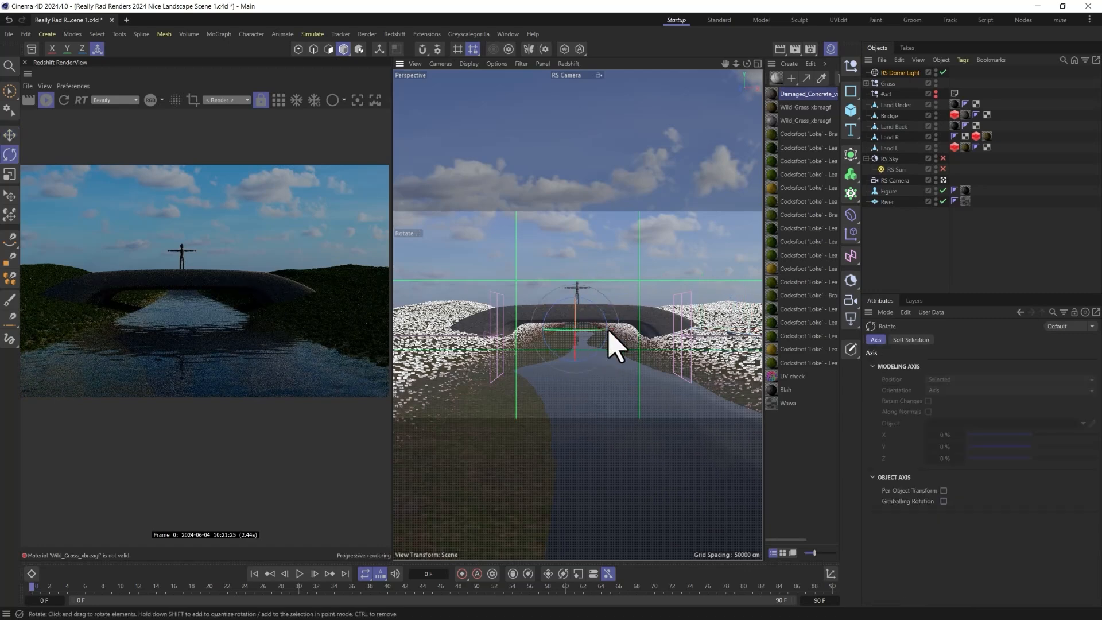
left_click_drag(597, 321, 706, 324)
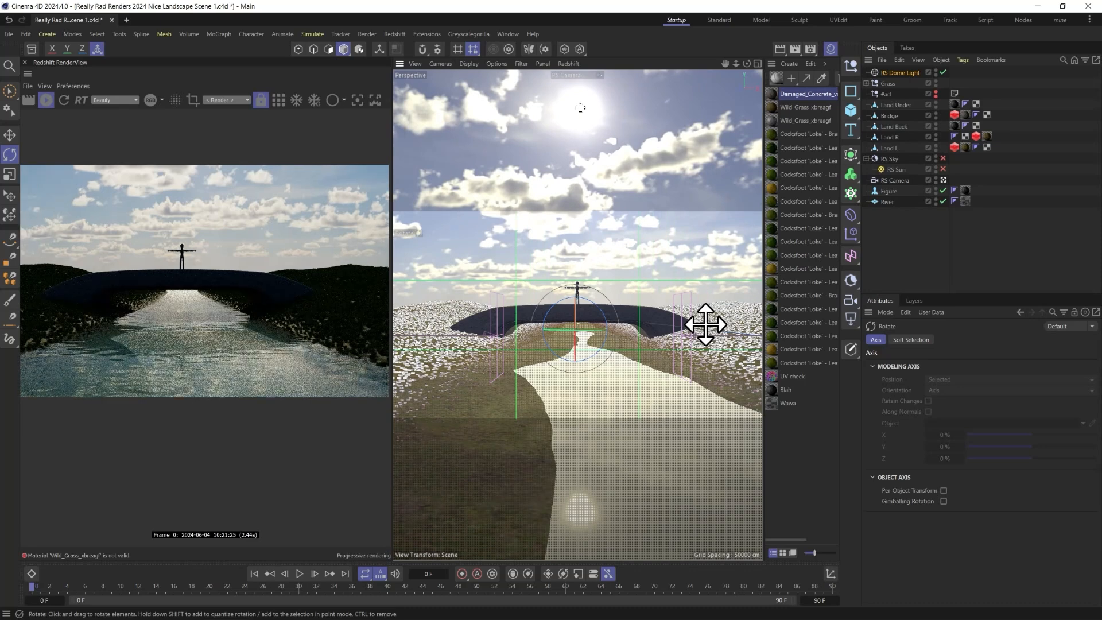
- Inspect the Diffuse texture node of the Cocksfoot 'Loke' - Branch 01 material in the Node Editor, and close the editor
left_click(777, 138)
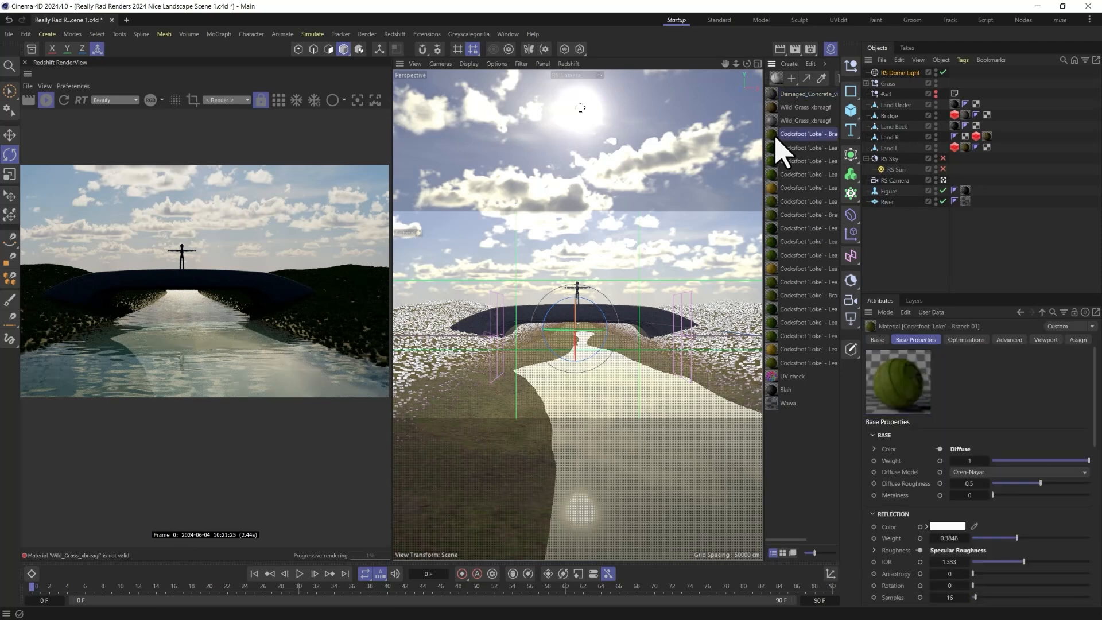
double_click(777, 139)
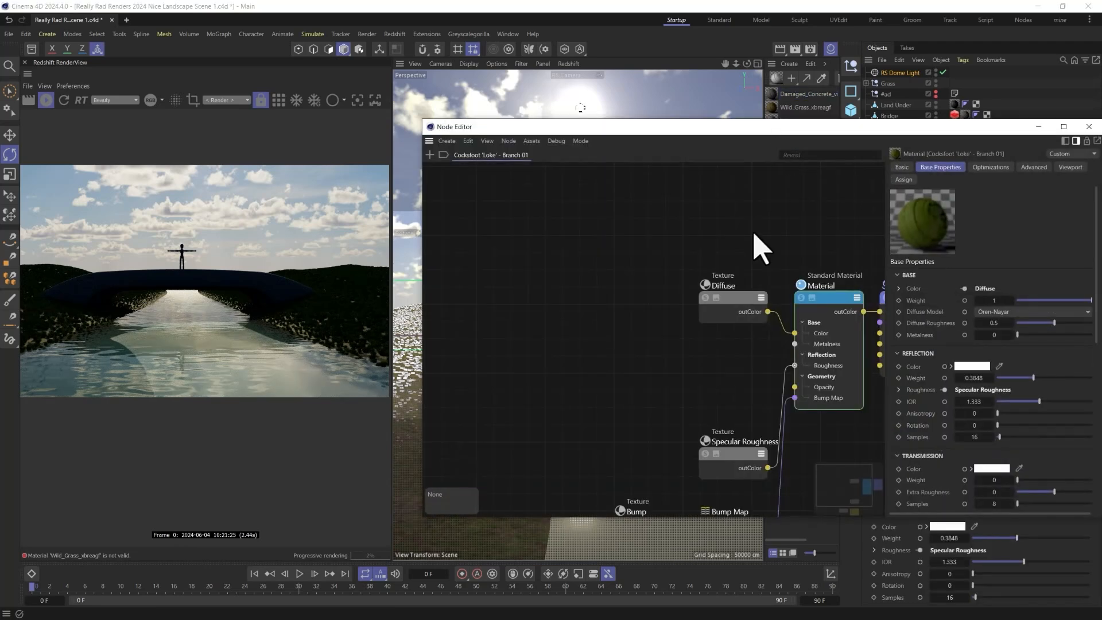
left_click(741, 301)
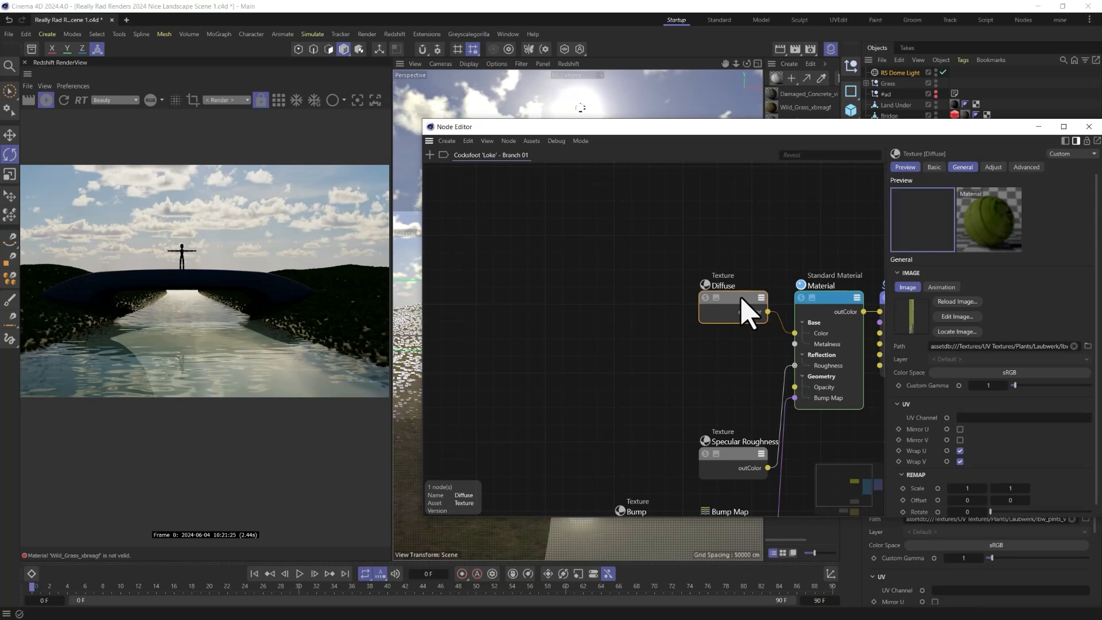
left_click(1089, 127)
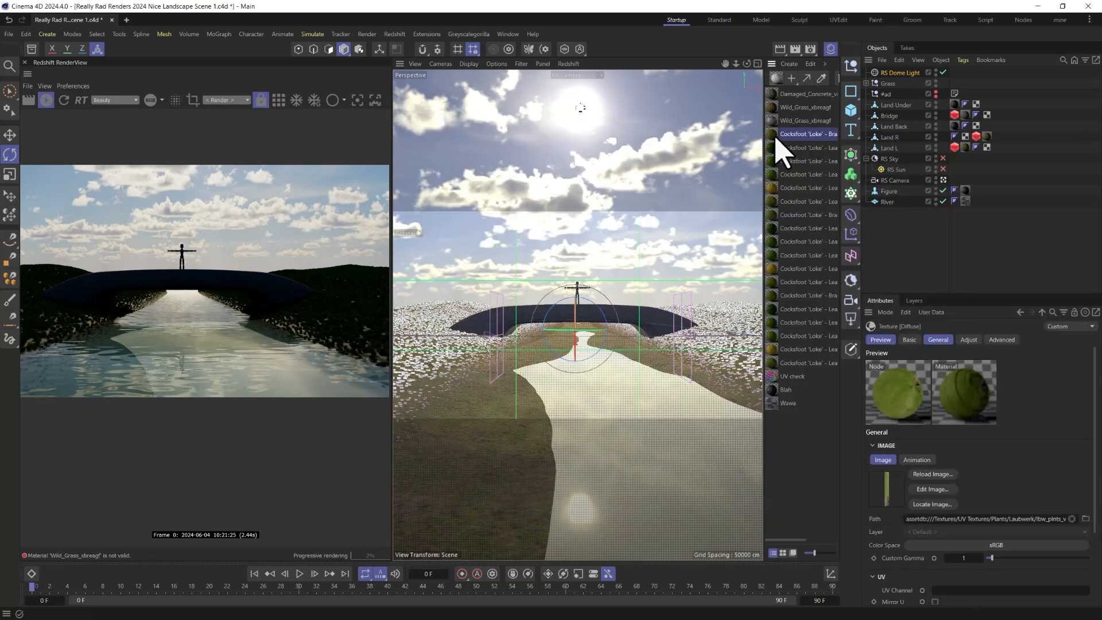
- Select all the Cocksfoot 'Loke' materials together and set their Coat weight to about 0.539 and Coat roughness to about 0.406
left_click(777, 363, "shift")
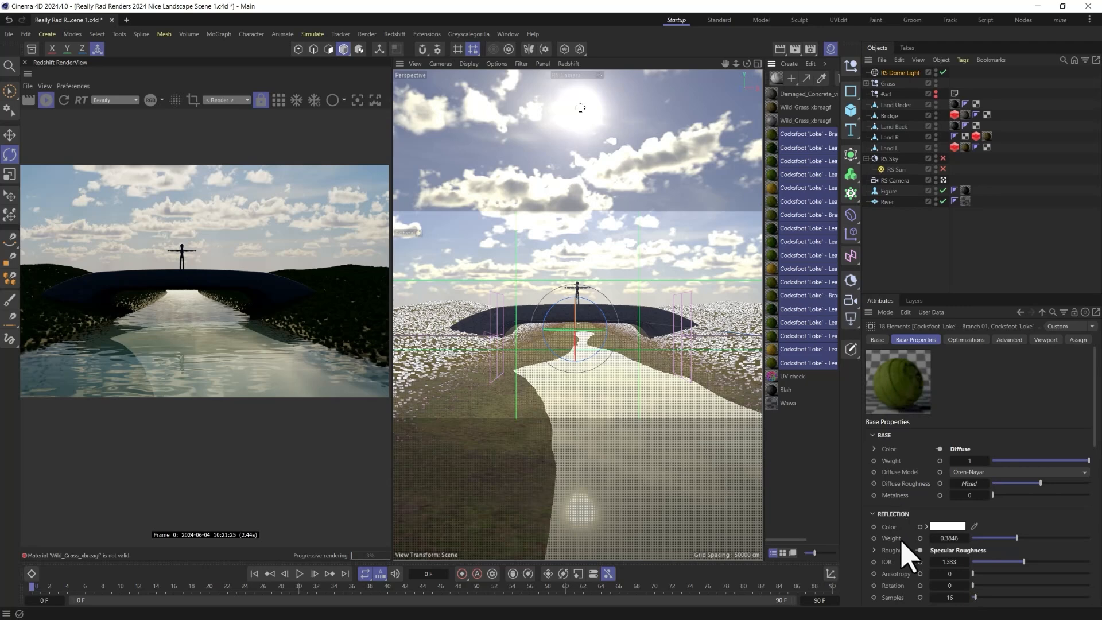
scroll(910, 553, "down", 5)
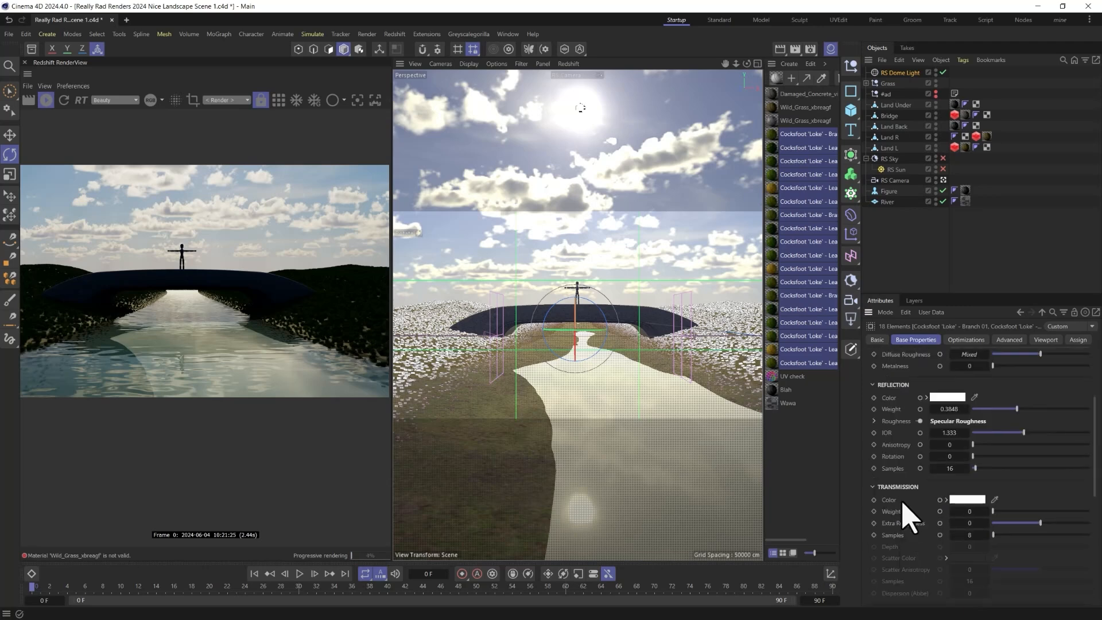
scroll(903, 504, "up", 5)
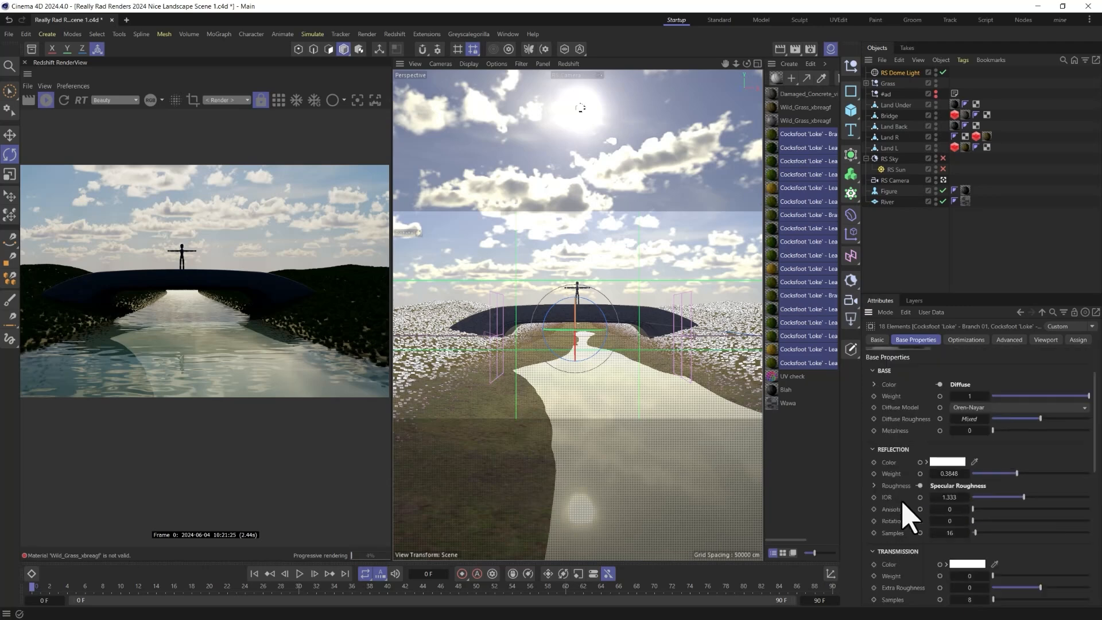
scroll(907, 516, "down", 6)
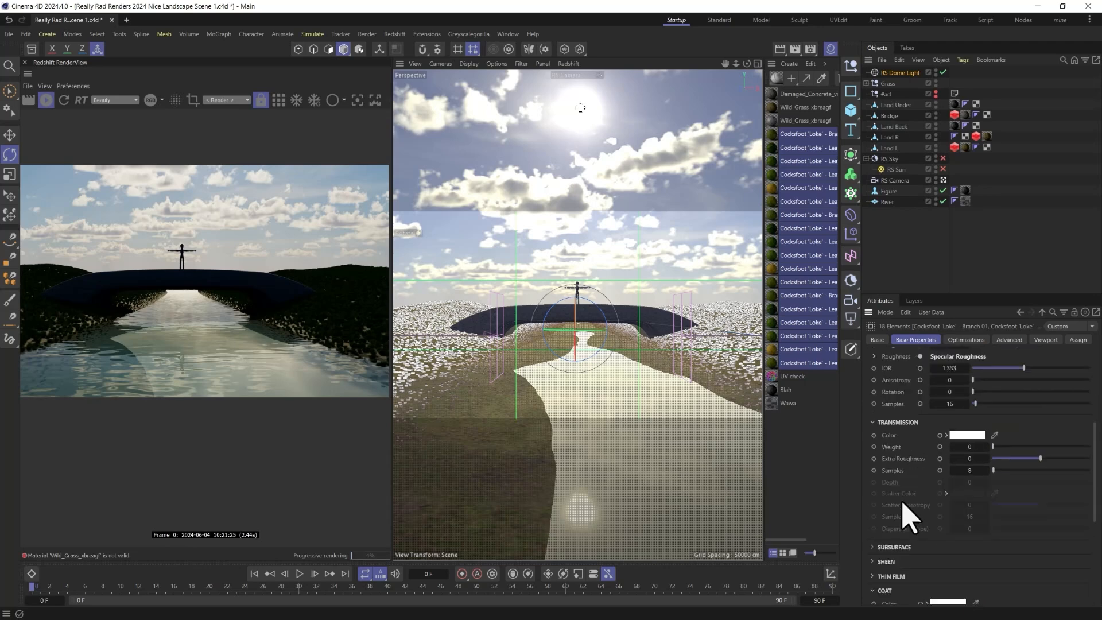
scroll(901, 537, "down", 6)
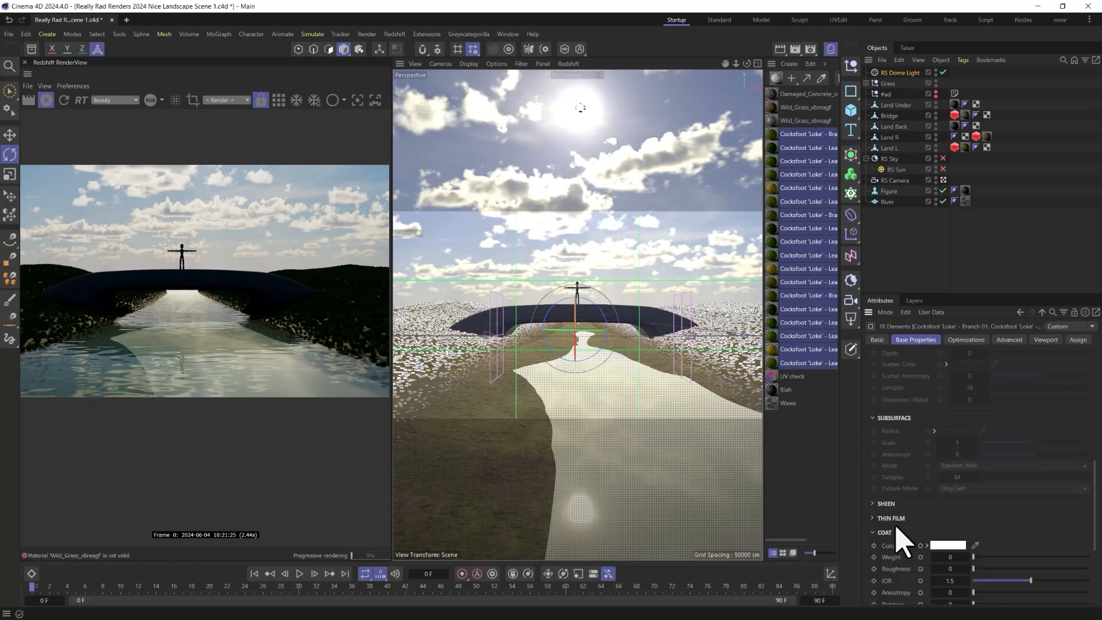
scroll(904, 539, "down", 2)
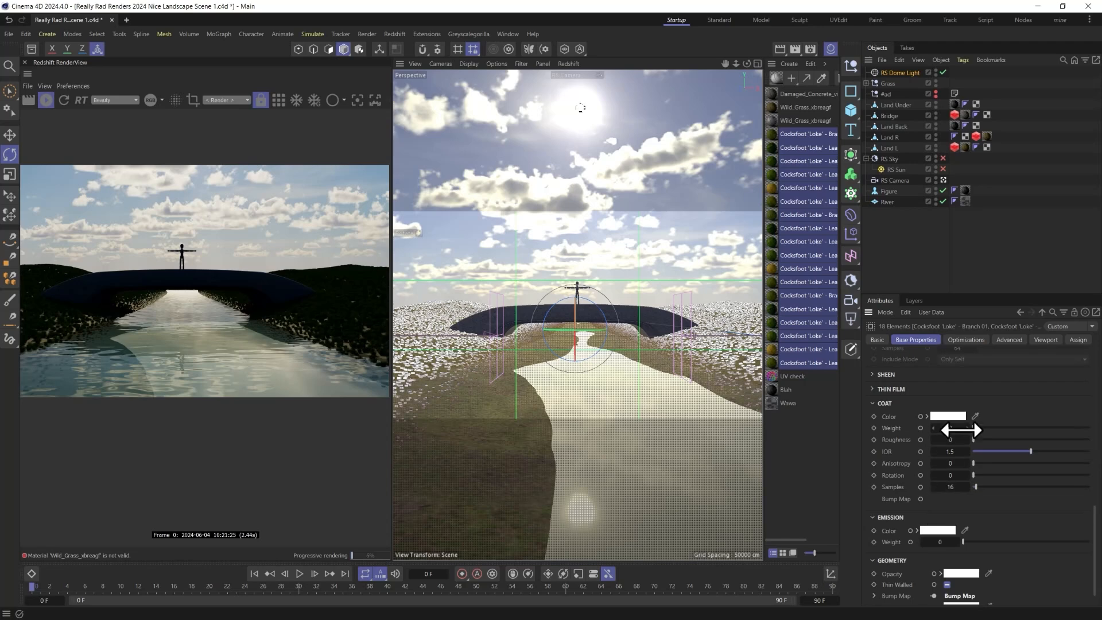
left_click_drag(1009, 428, 1036, 429)
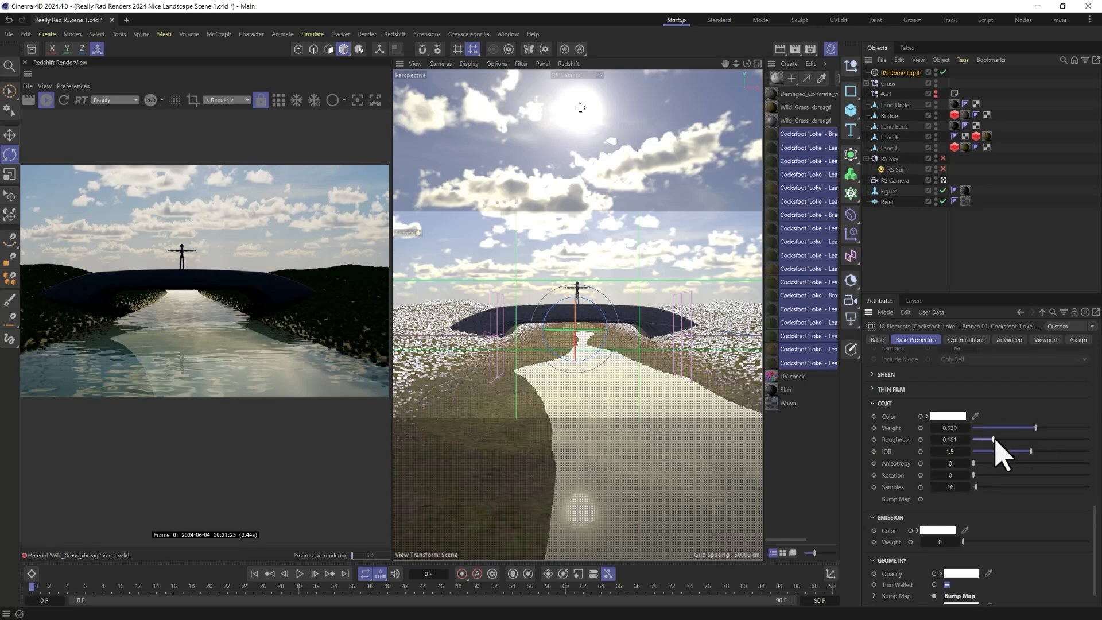
left_click(1021, 439)
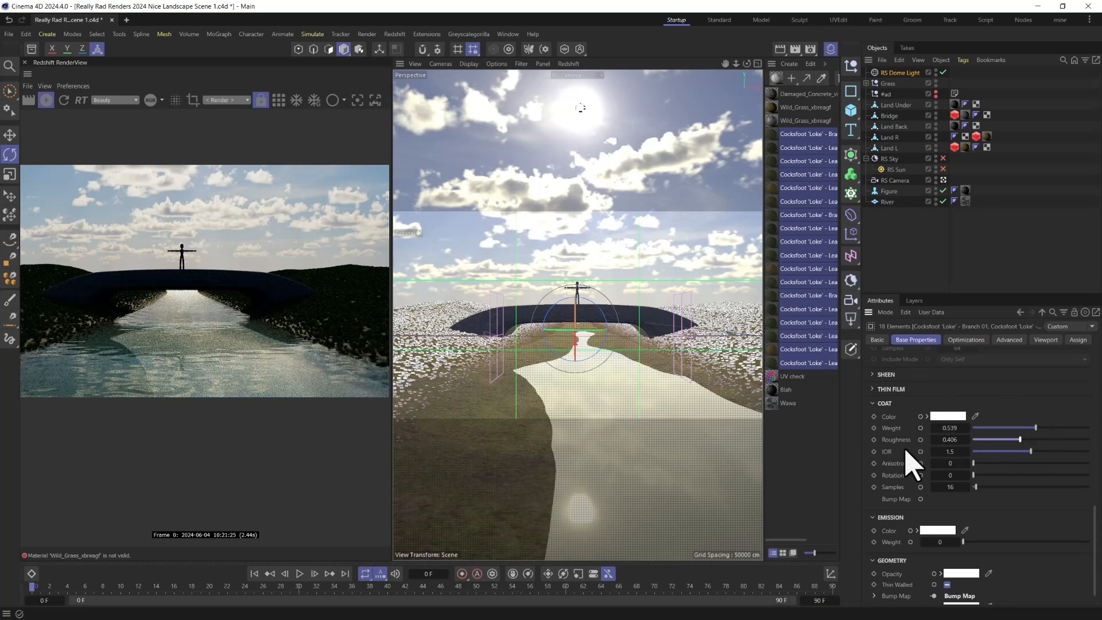
- Try a Transmission weight of about 0.404 on the selected Cocksfoot grass materials
scroll(910, 445, "up", 2)
scroll(909, 450, "down", 3)
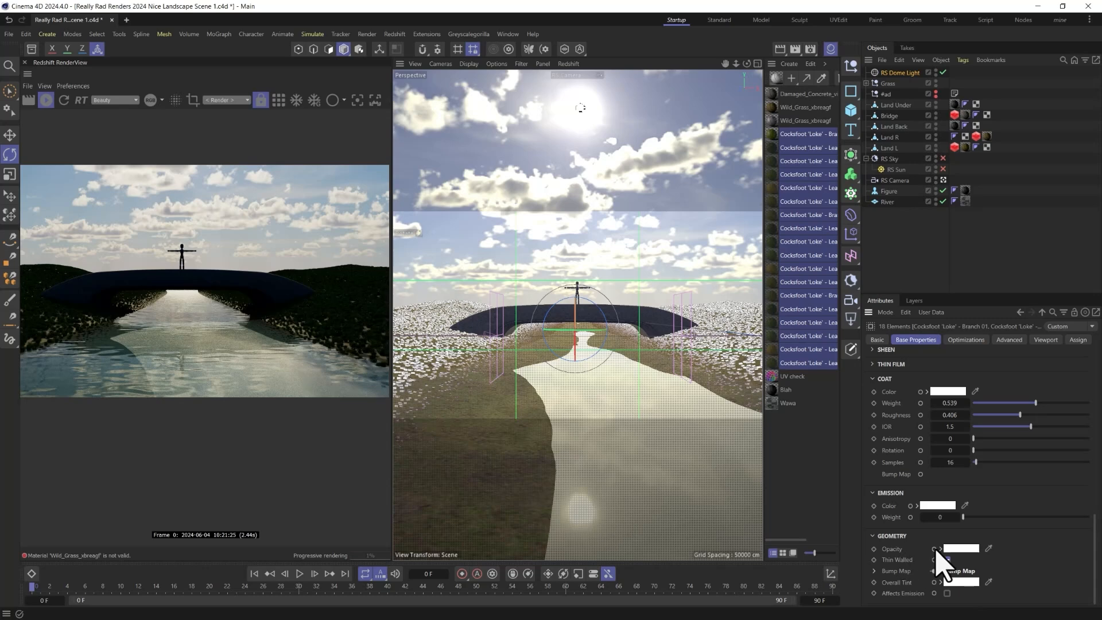
scroll(918, 565, "up", 10)
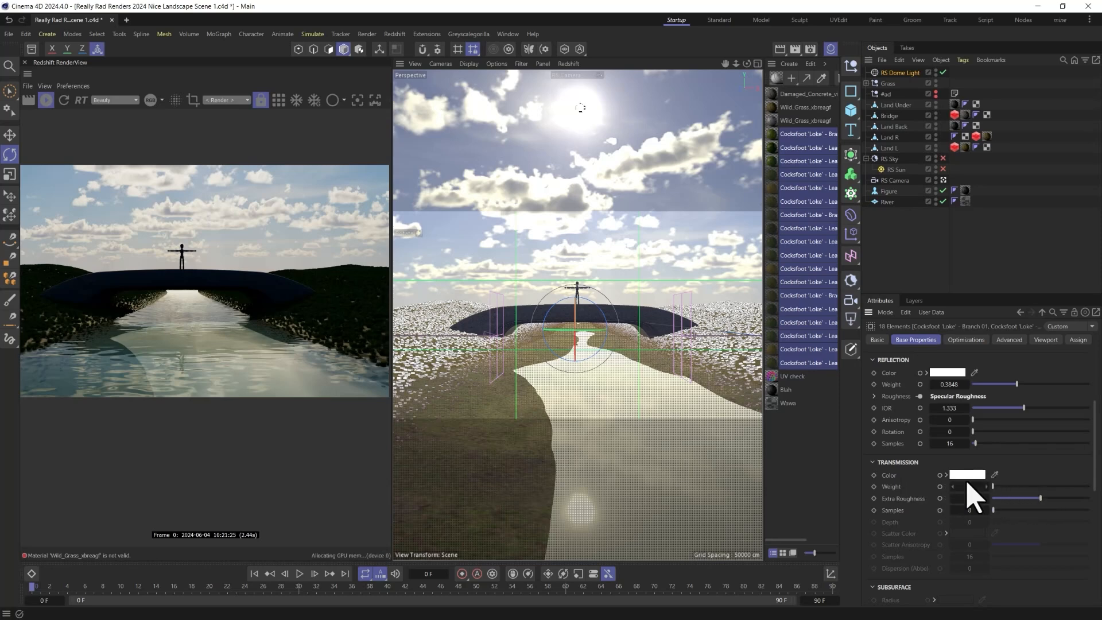
left_click(1031, 486)
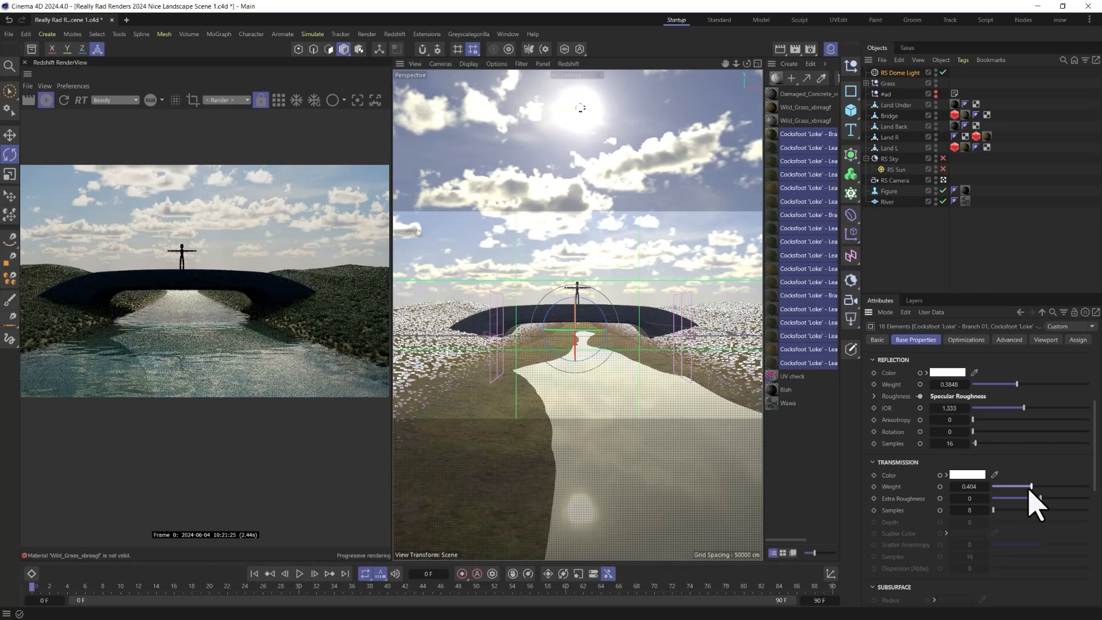
- Set the grass materials' Transmission color to a dark green with hue 126°, saturation 85% and value 19%
left_click(946, 475)
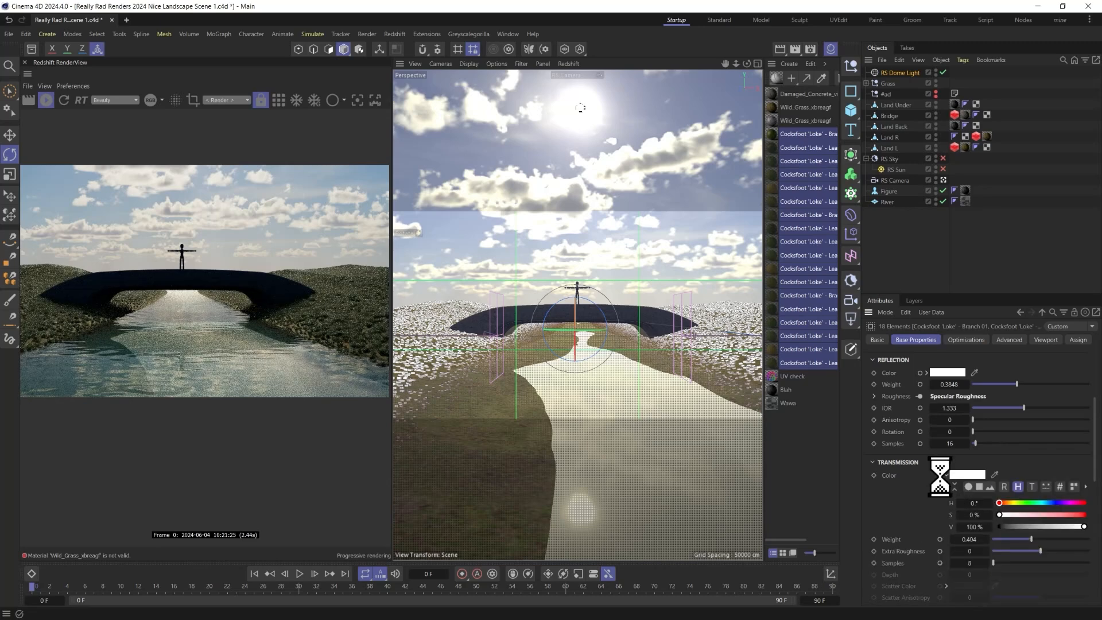
left_click(941, 476)
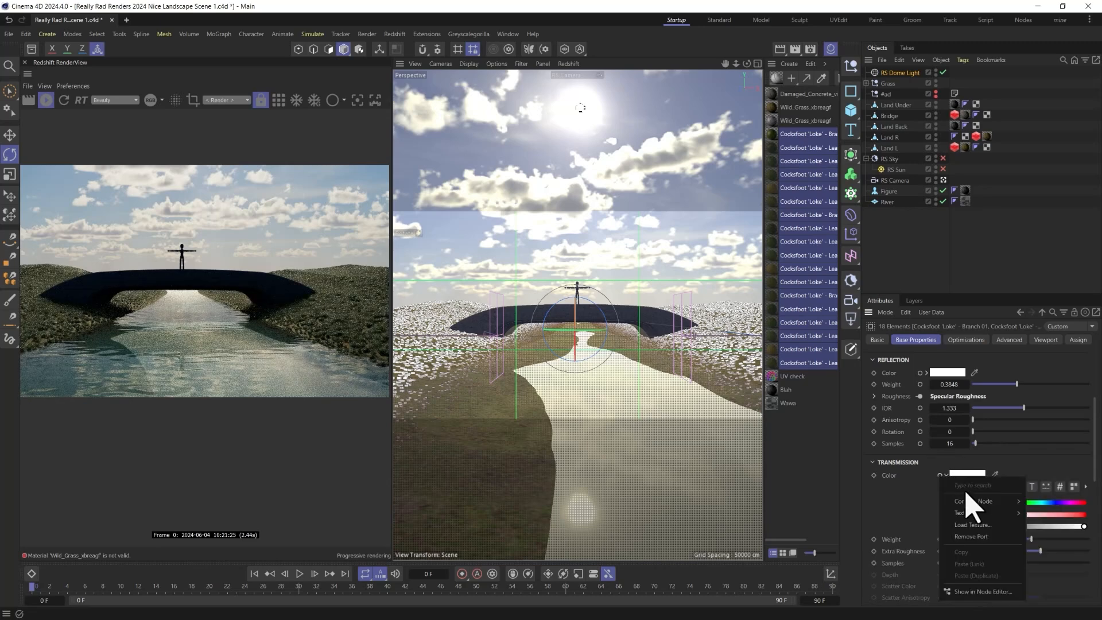
mouse_move(975, 501)
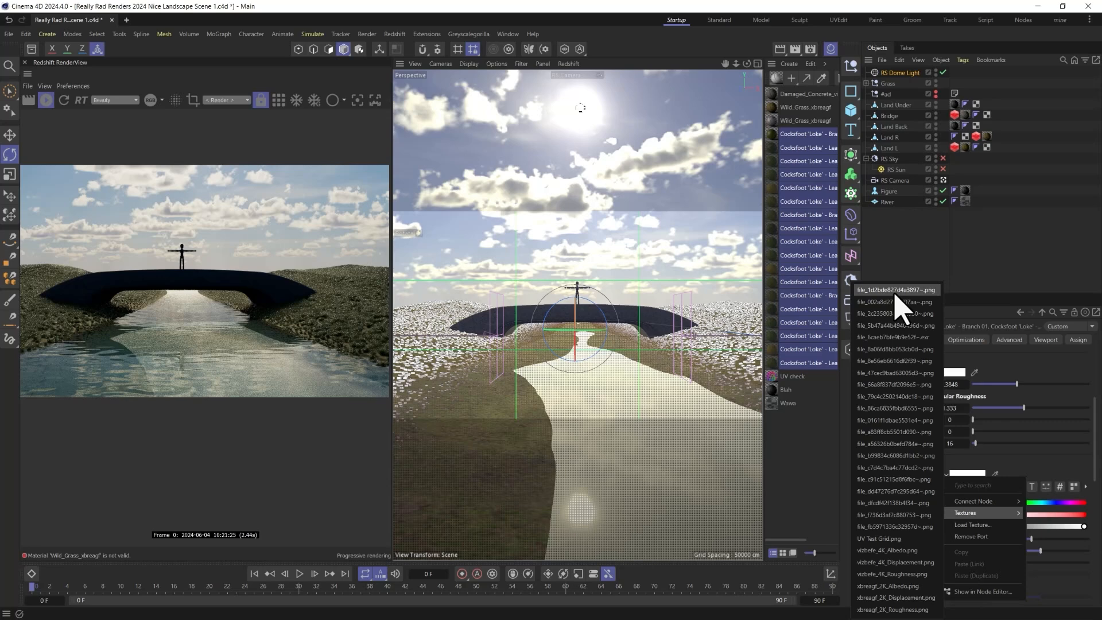
left_click(1045, 462)
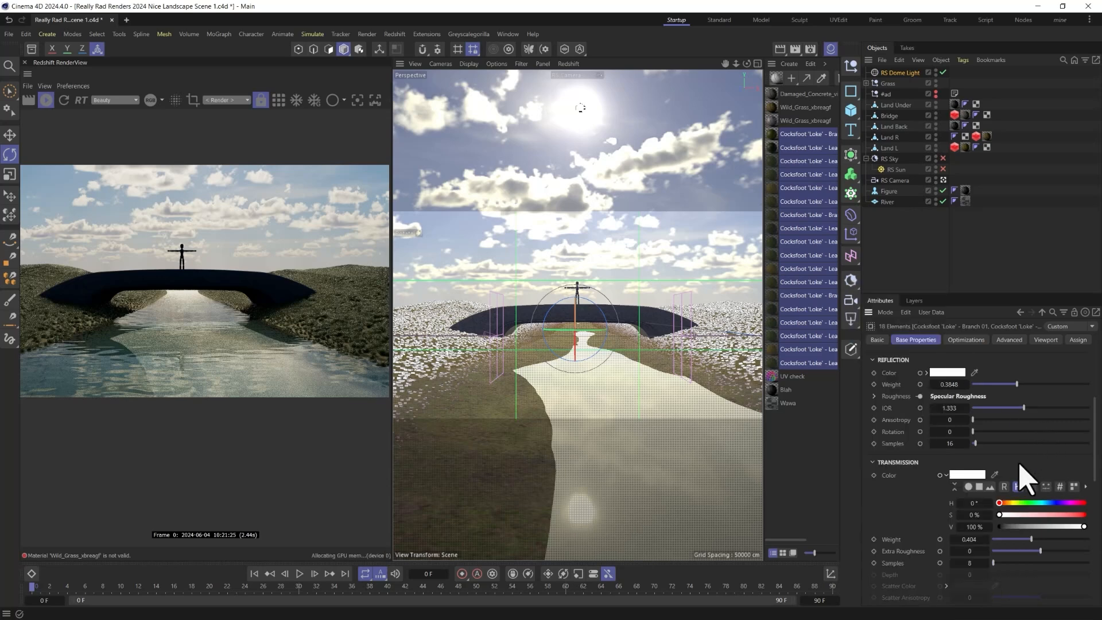
left_click(1028, 503)
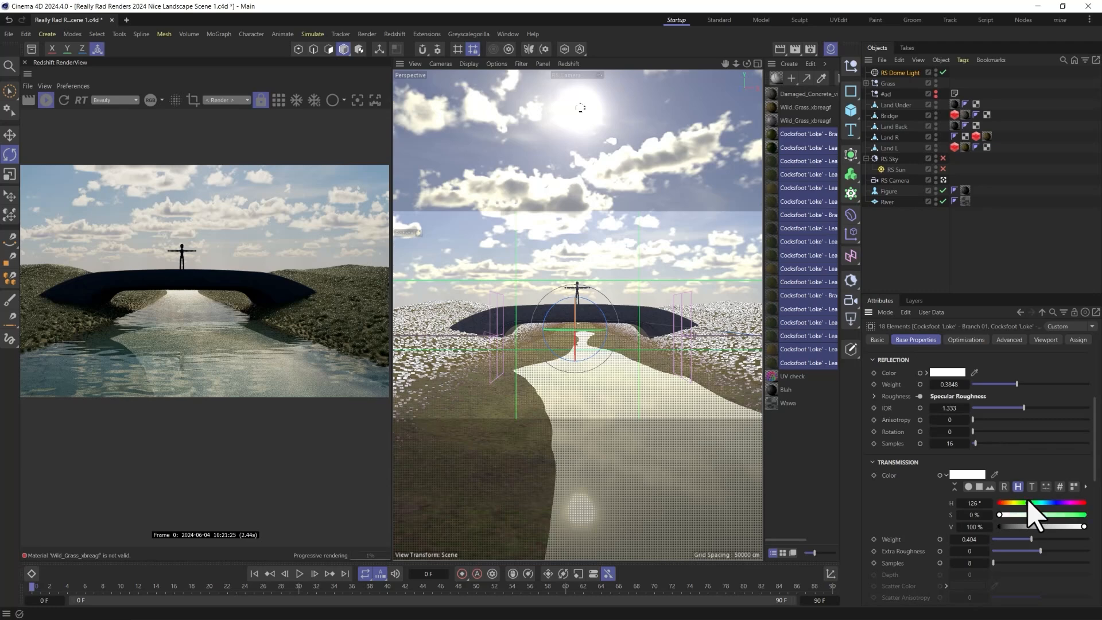
left_click_drag(1046, 515, 1010, 527)
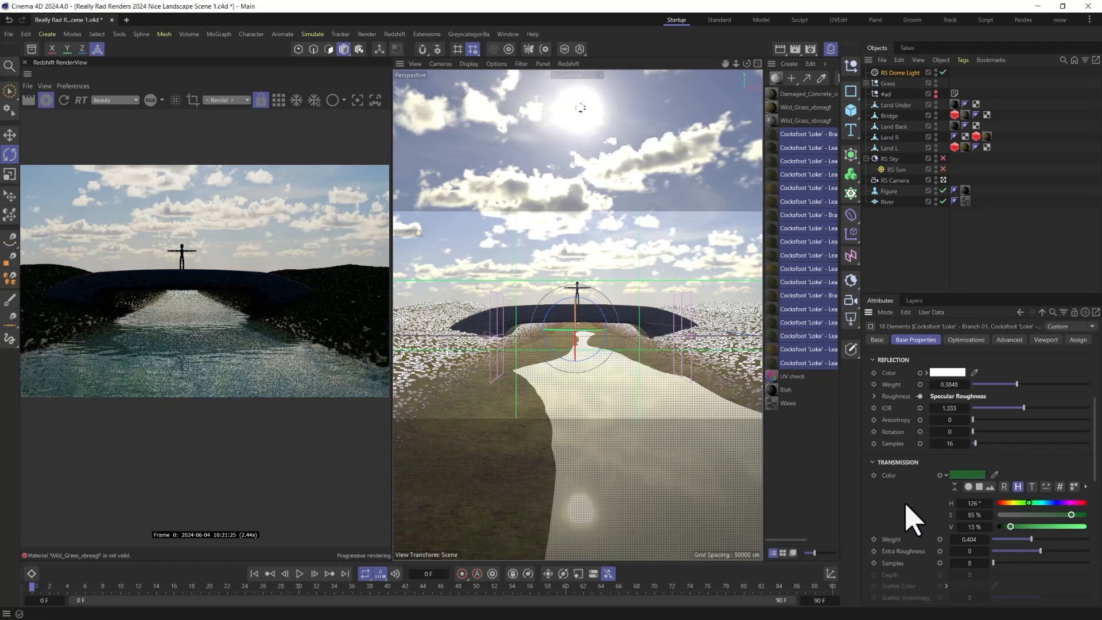
left_click(1065, 527)
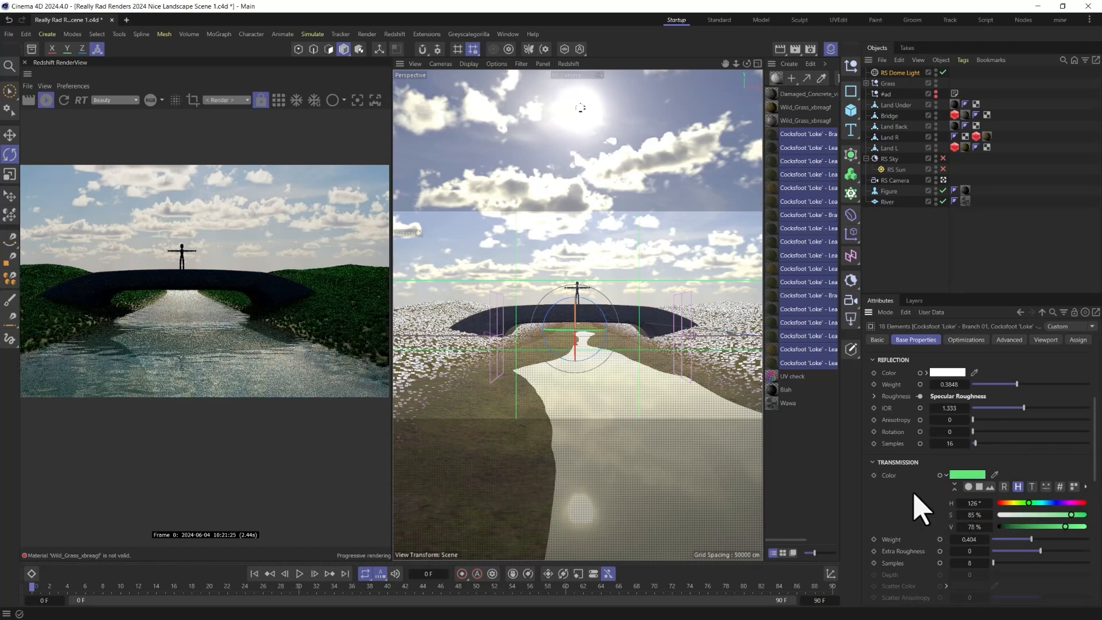
left_click_drag(1065, 526, 1017, 527)
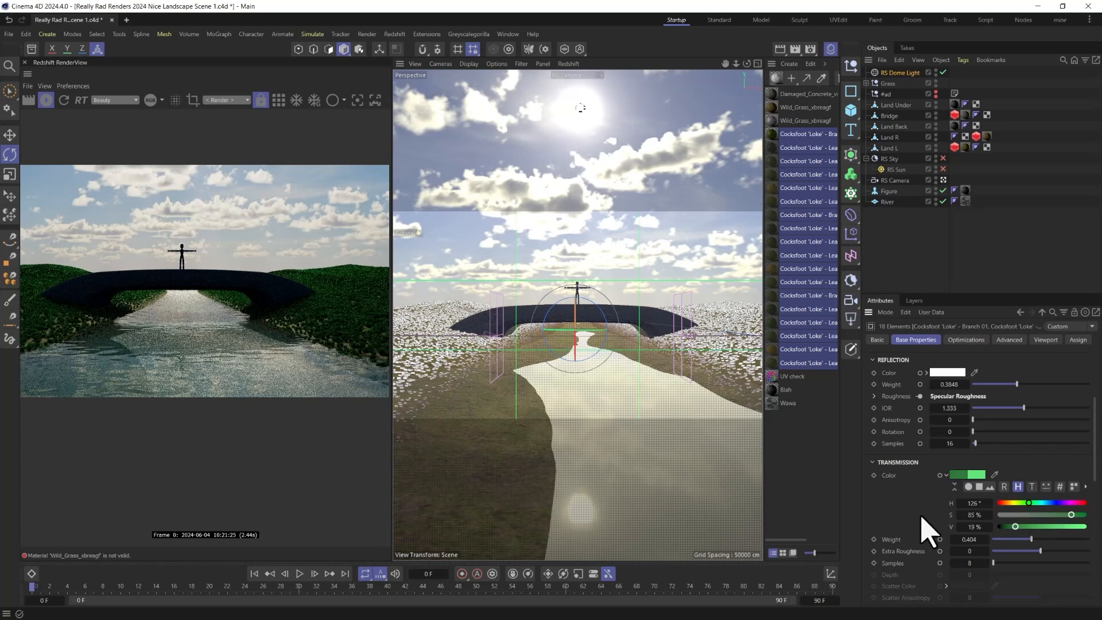
left_click(946, 475)
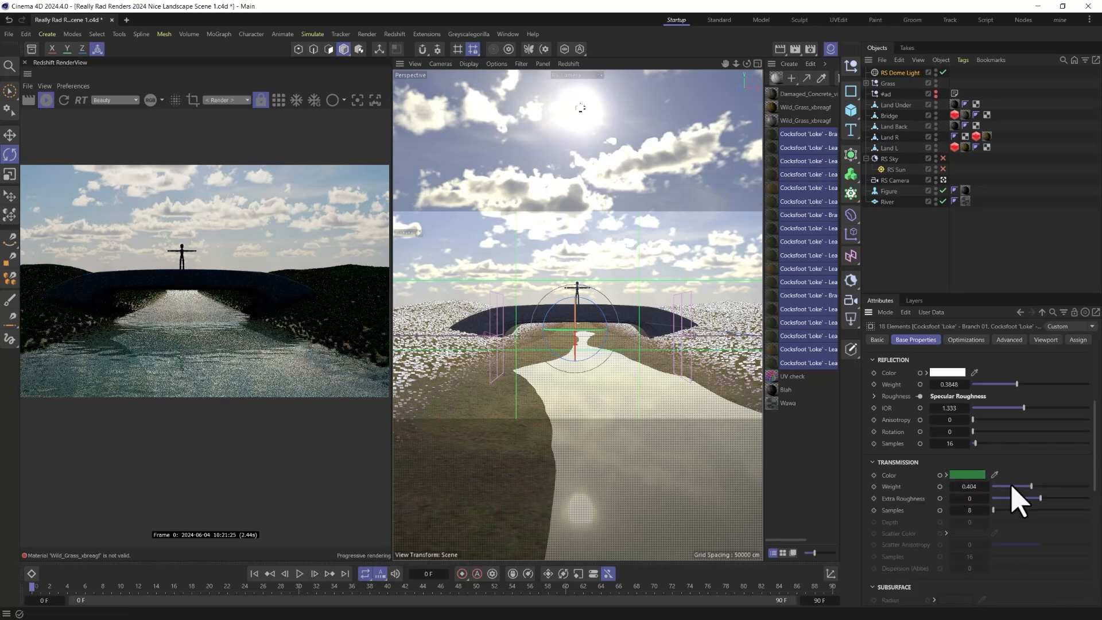
- Set the grass materials' Transmission weight and Metalness to 0, and raise their Reflection weight to 1
left_click_drag(1011, 486, 940, 486)
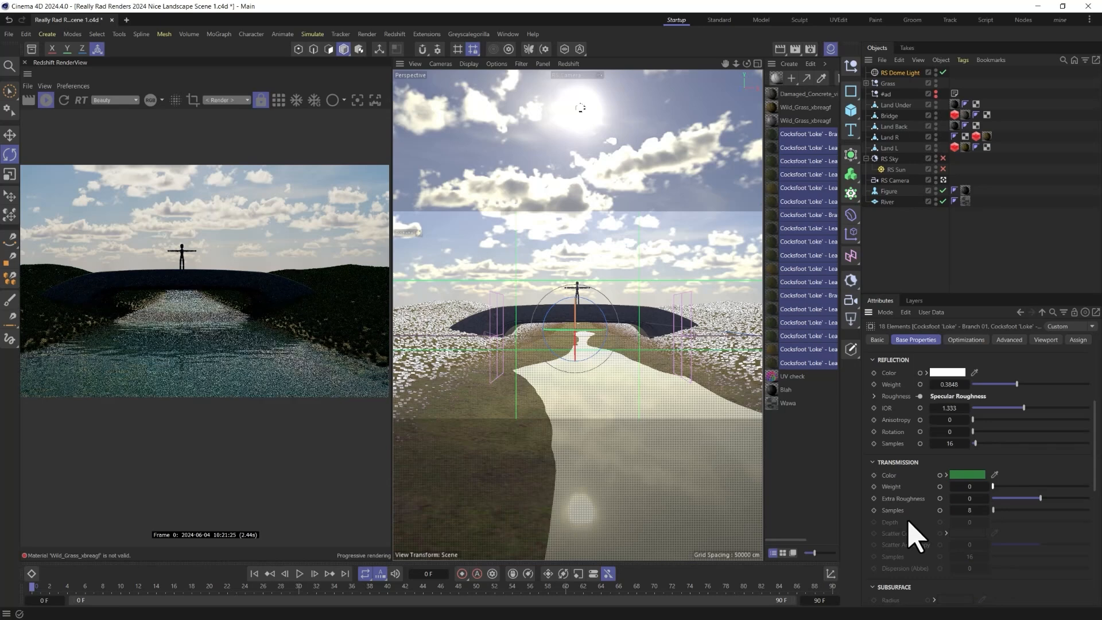
scroll(912, 517, "up", 3)
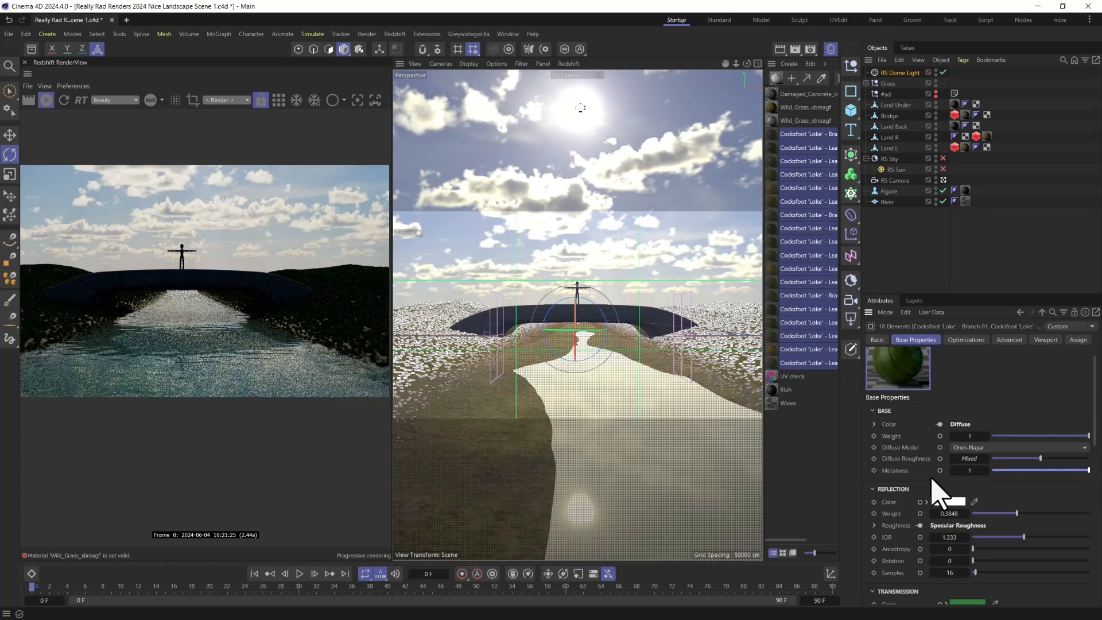
left_click_drag(1020, 476, 992, 474)
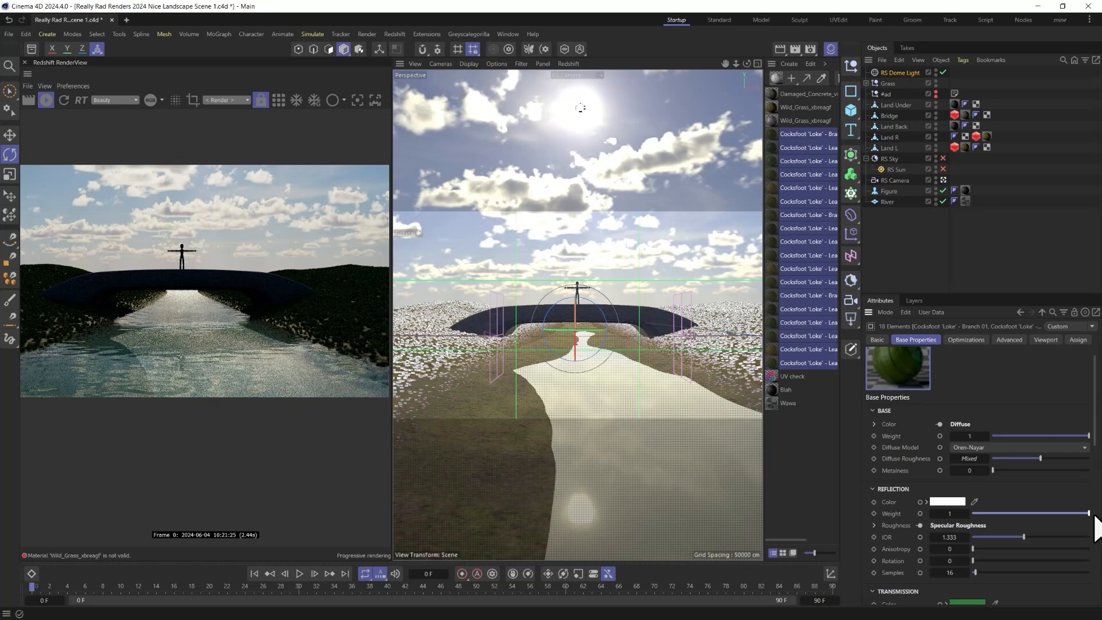
- Set the Overall Tint of the grass materials to a brightness value of 90% and close the color chooser
scroll(901, 542, "down", 4)
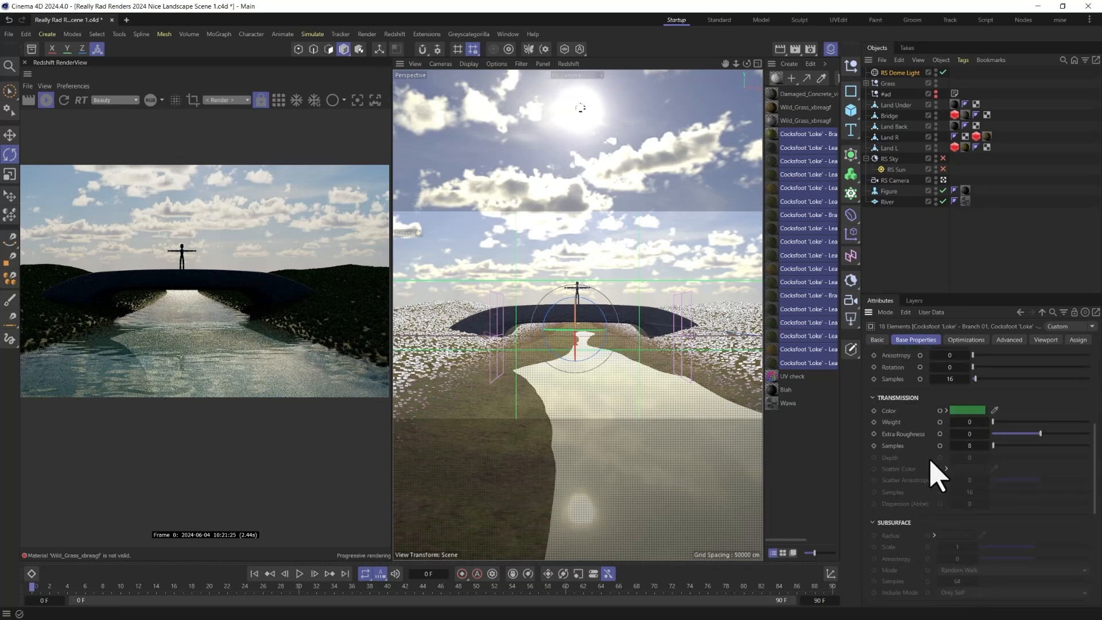
scroll(924, 482, "down", 2)
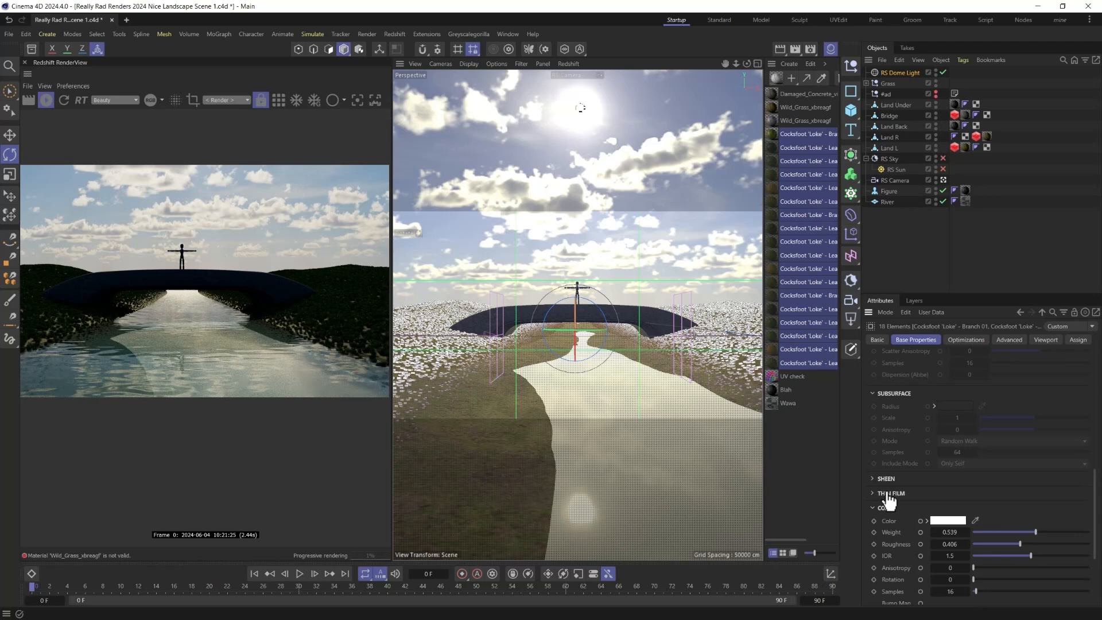
scroll(888, 501, "down", 3)
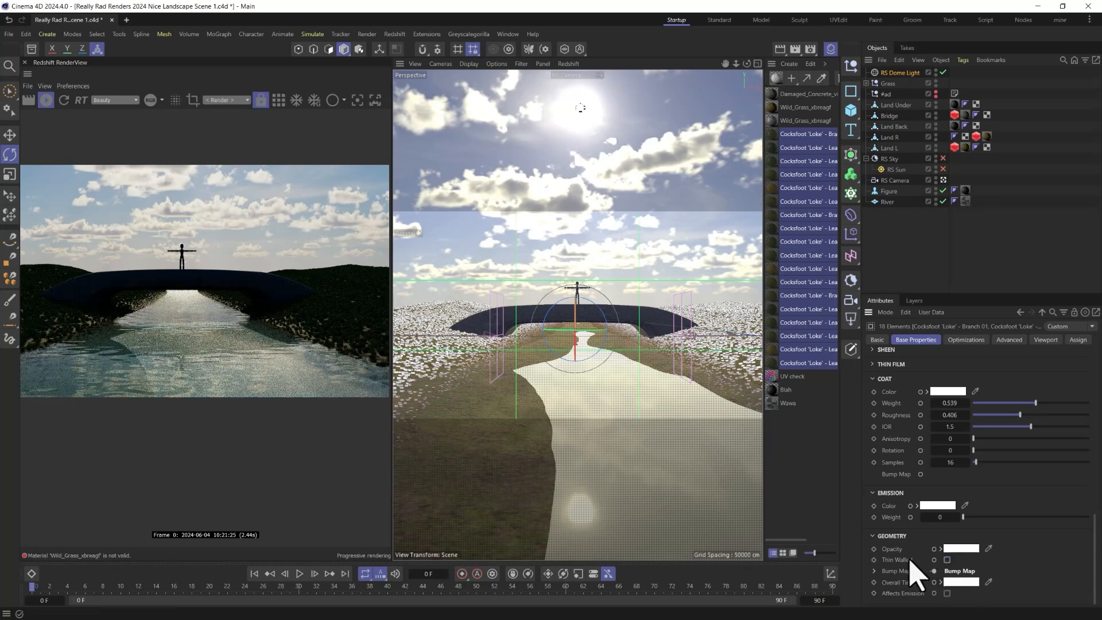
left_click(957, 581)
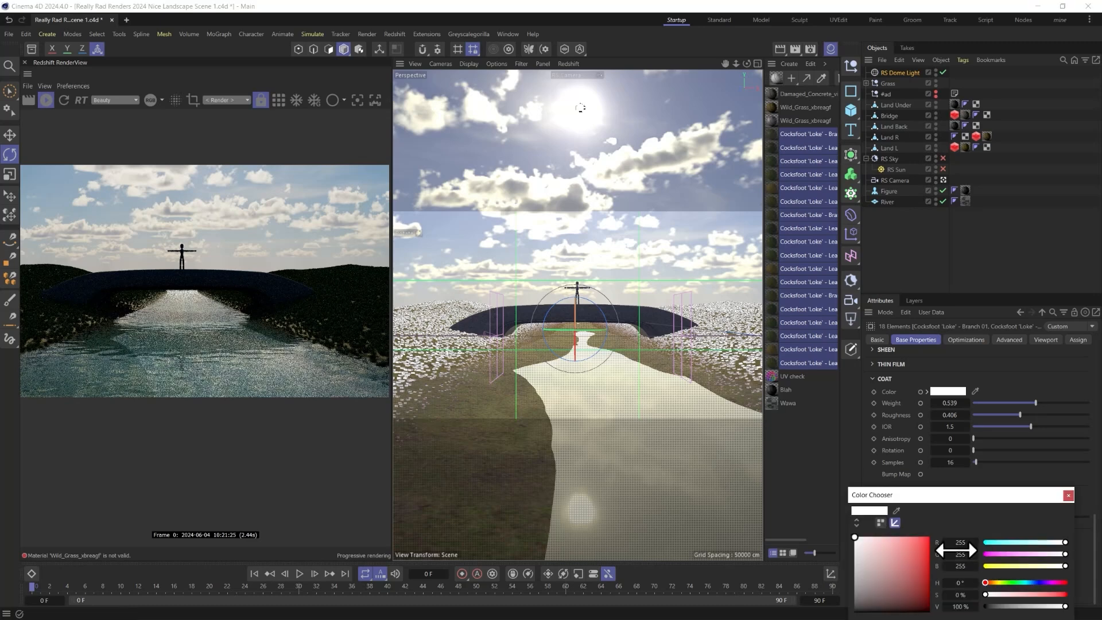
double_click(969, 612)
type("90")
key("Return")
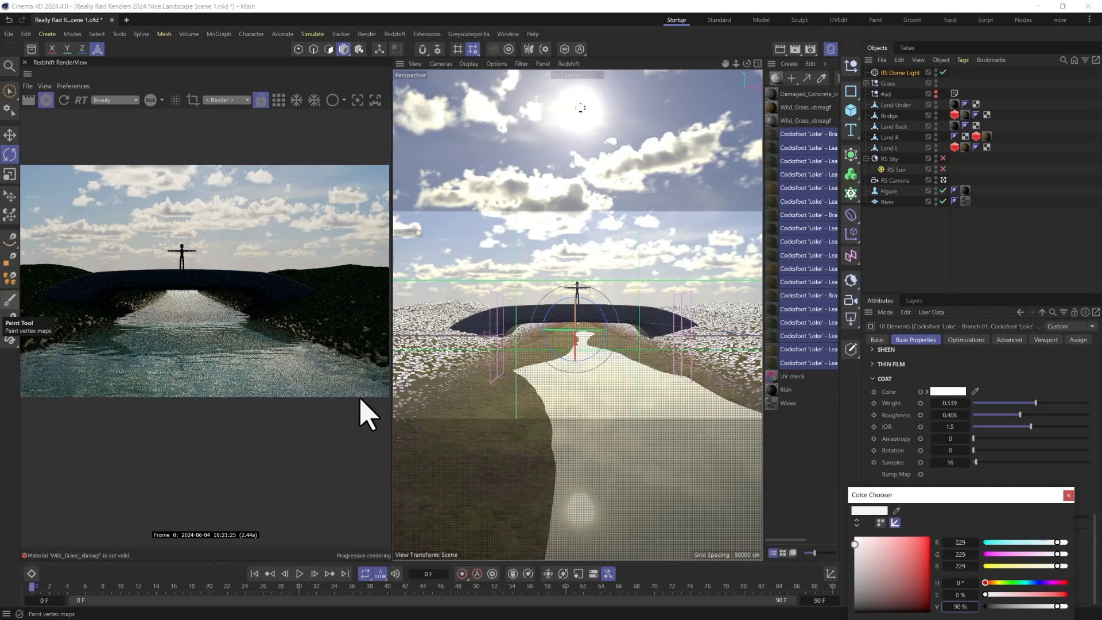
left_click(899, 73)
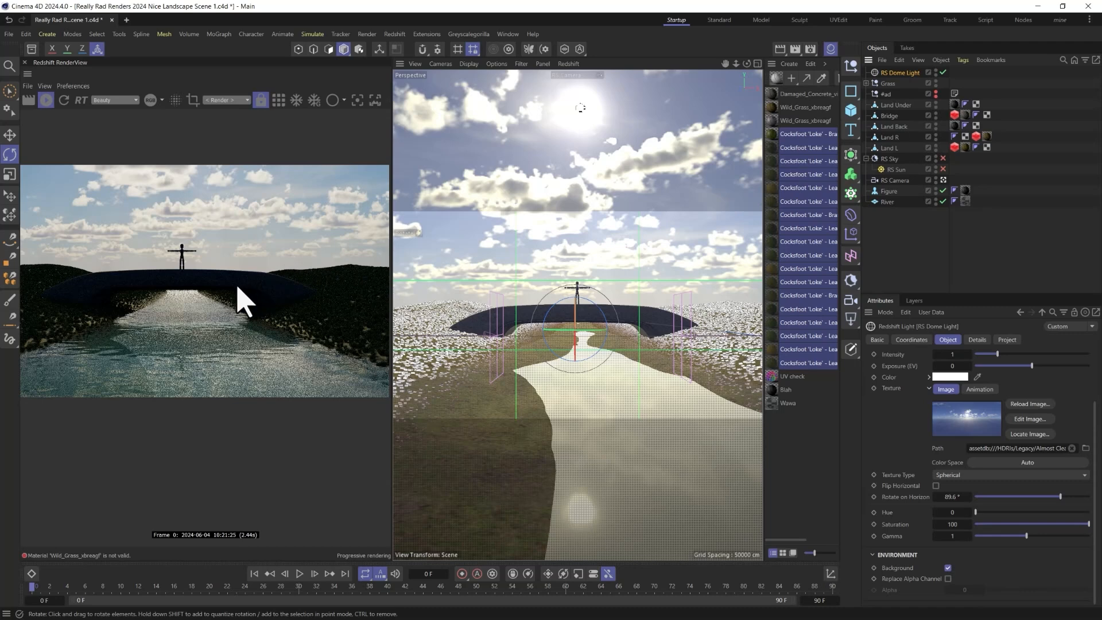
- Clear the object selection and add a Redshift Area Light to the scene
scroll(237, 287, "down", 1)
scroll(214, 315, "up", 1)
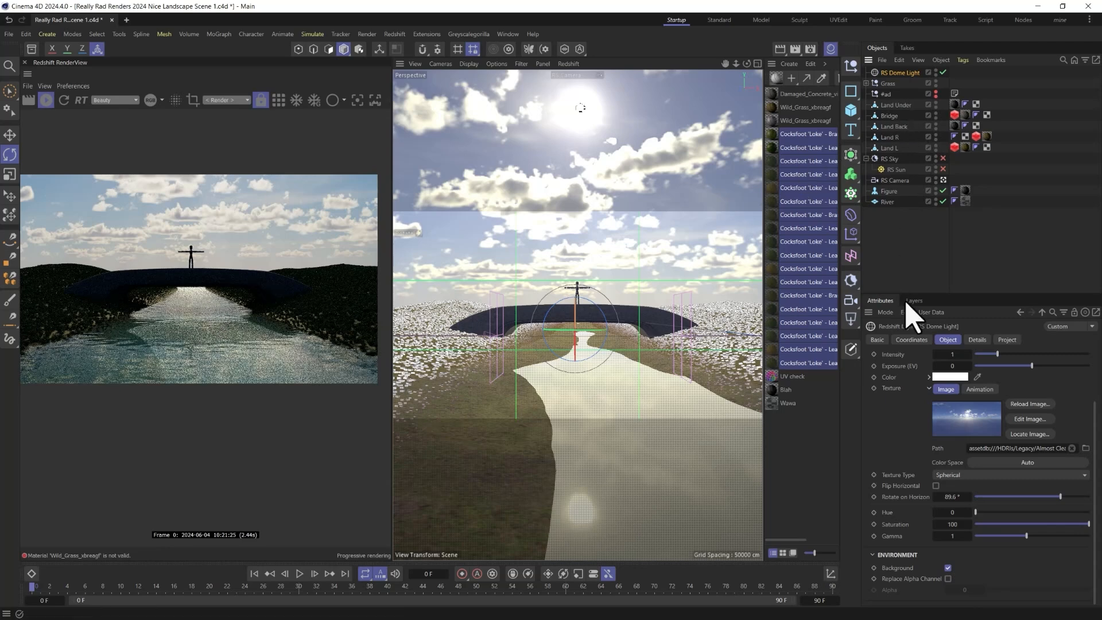
left_click(898, 257)
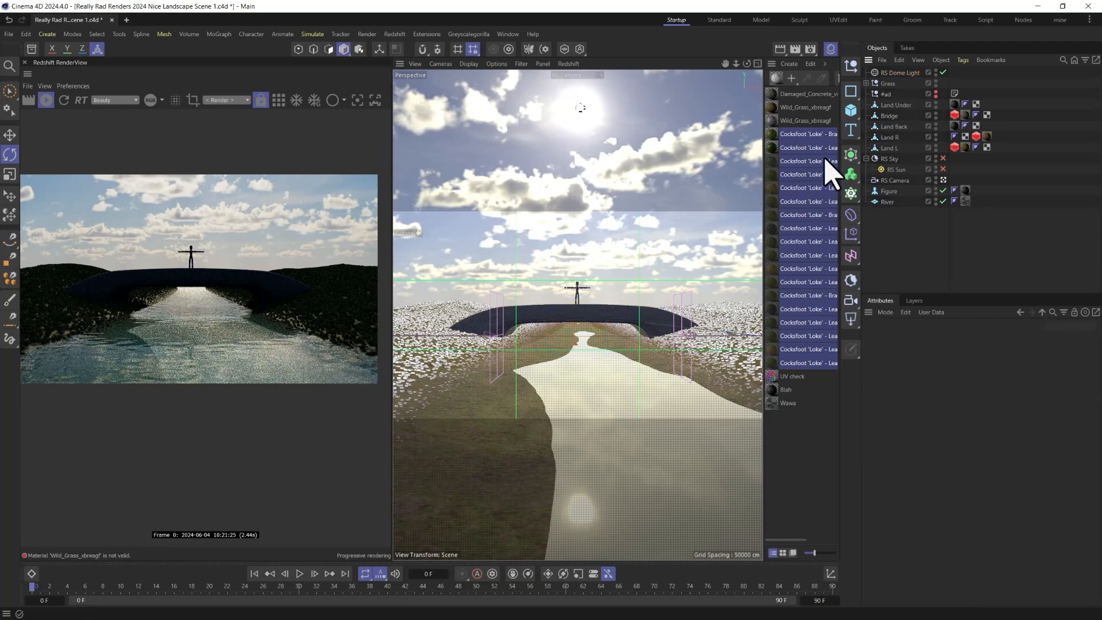
left_click(851, 318)
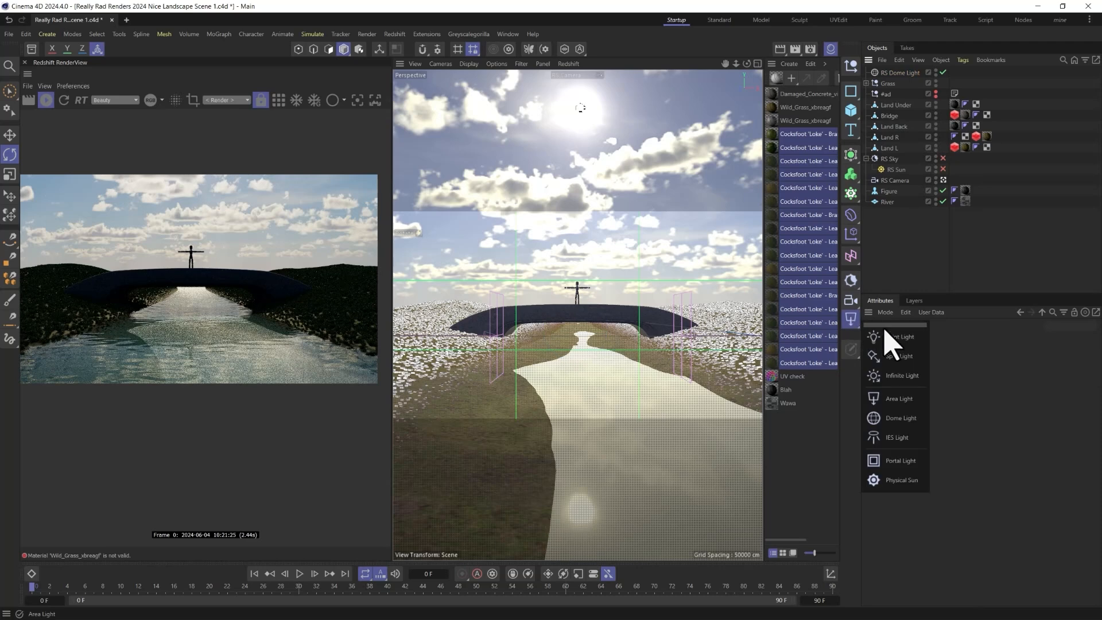
left_click(898, 398)
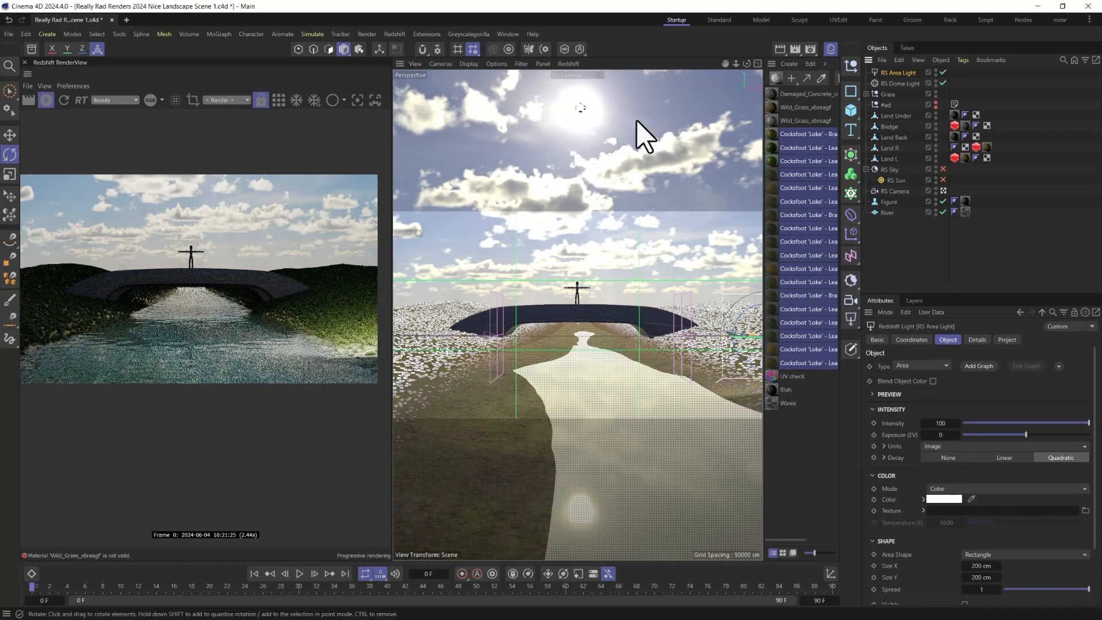
- Add a target tag with a null to the area light and place the target null on the bridge beneath the figure
key("e")
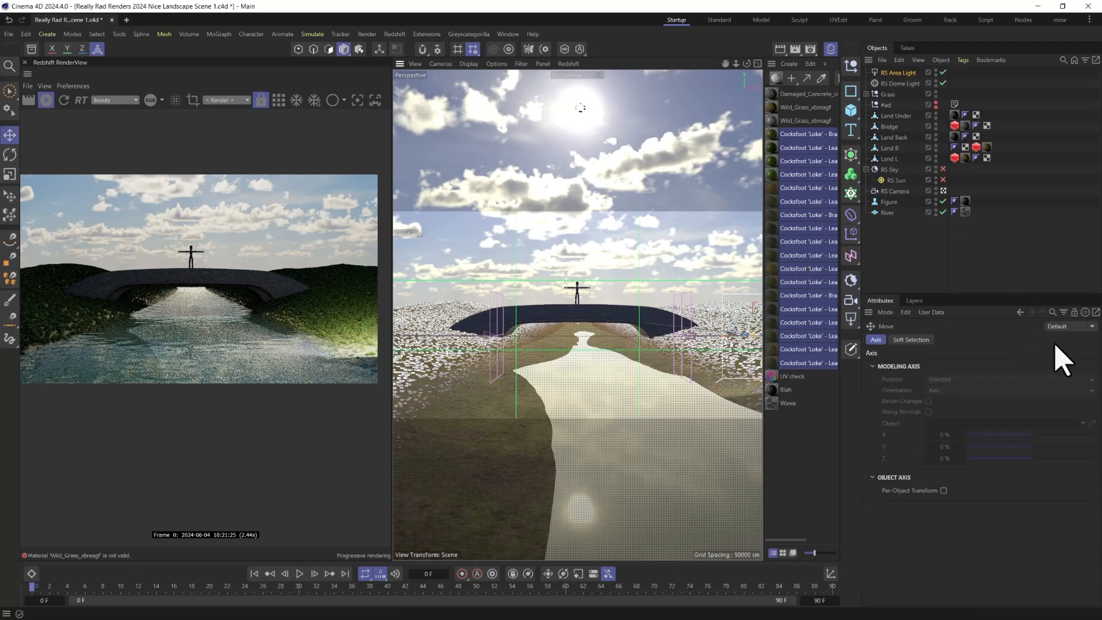
left_click(898, 74)
left_click(1059, 365)
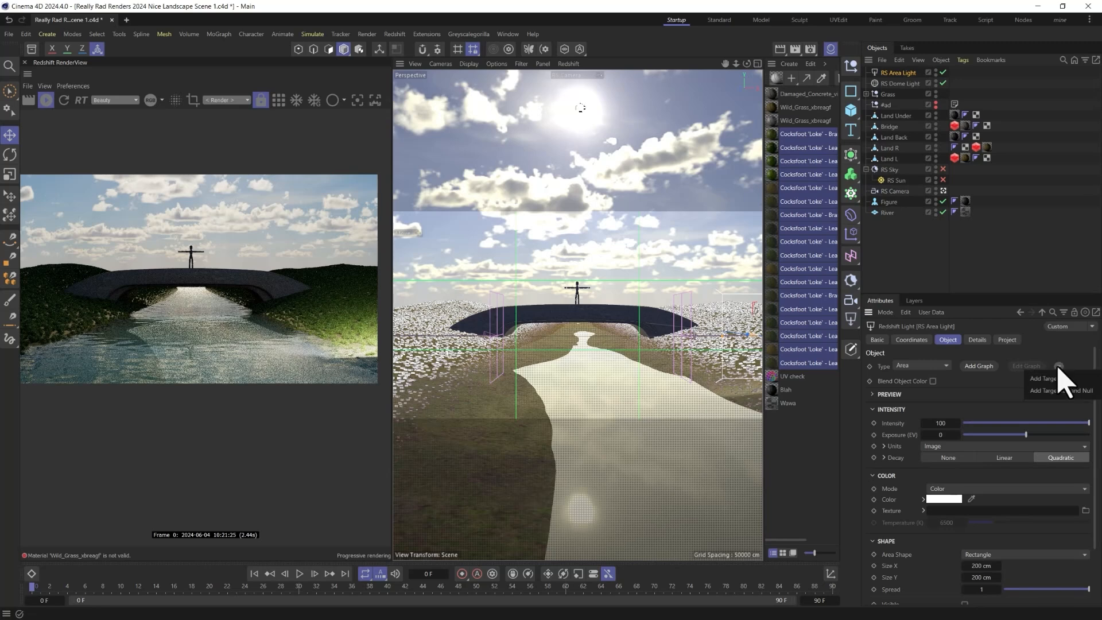
left_click(1056, 392)
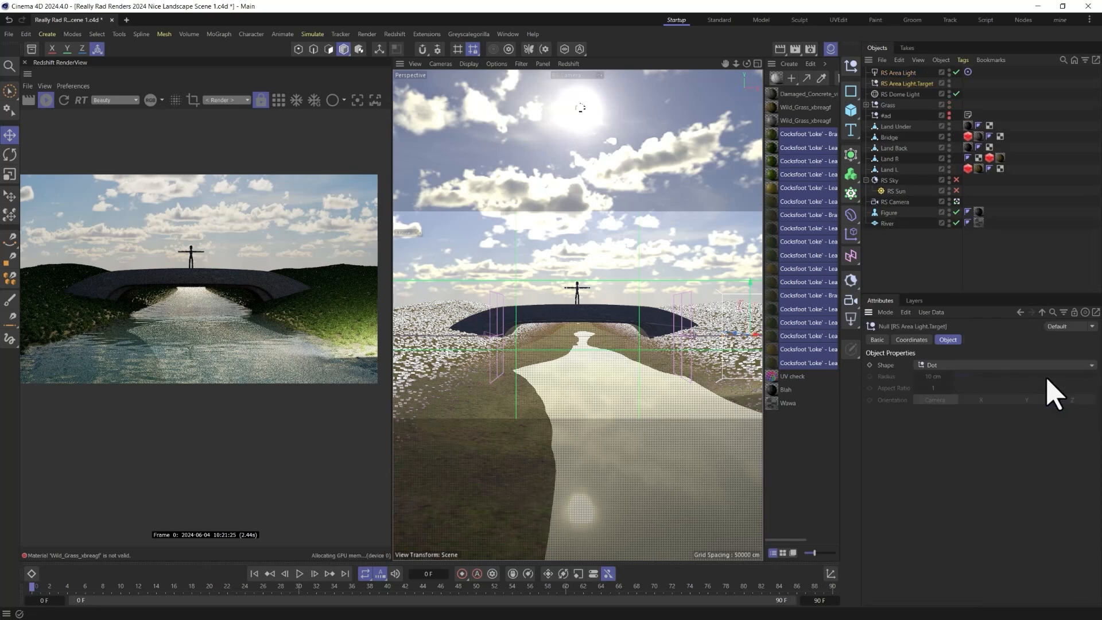
left_click(10, 195)
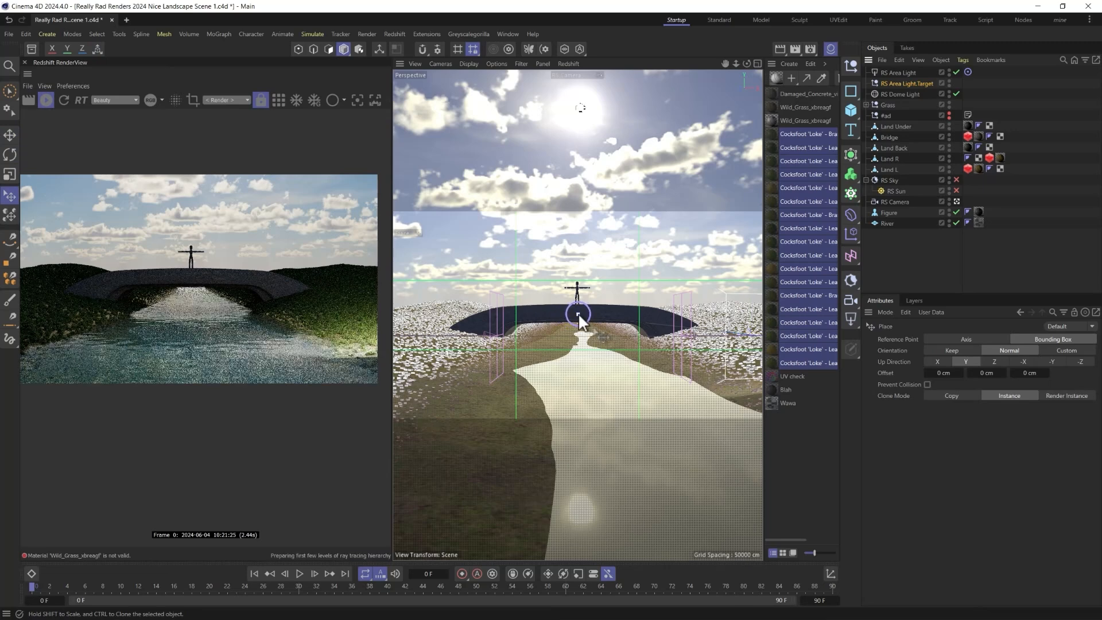
left_click(9, 135)
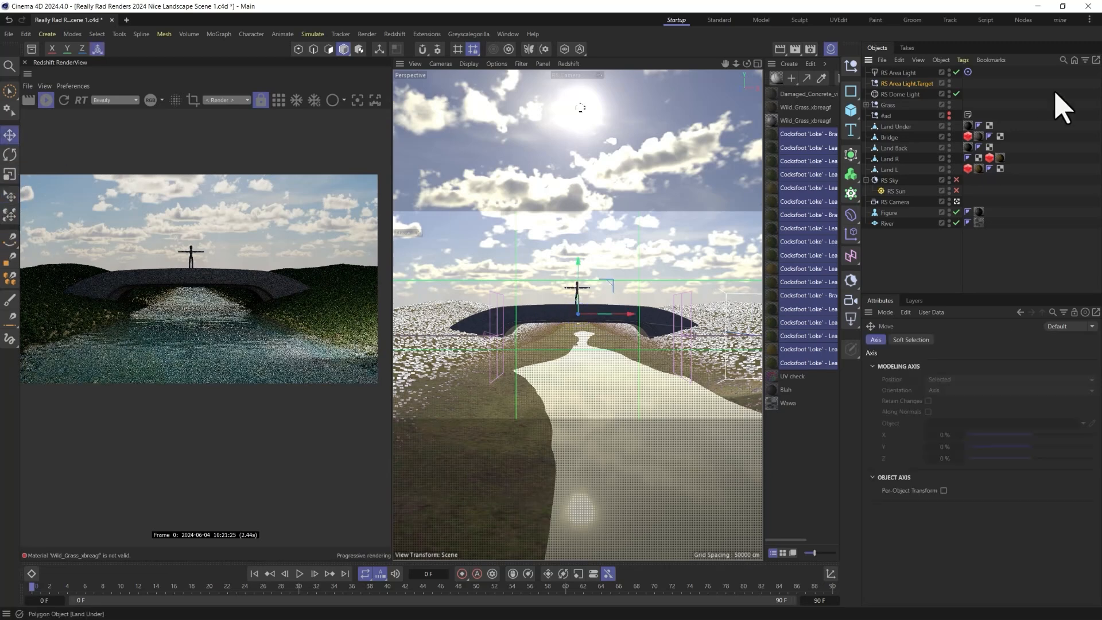
- Move the area light high into the sky above the bridge
left_click(899, 74)
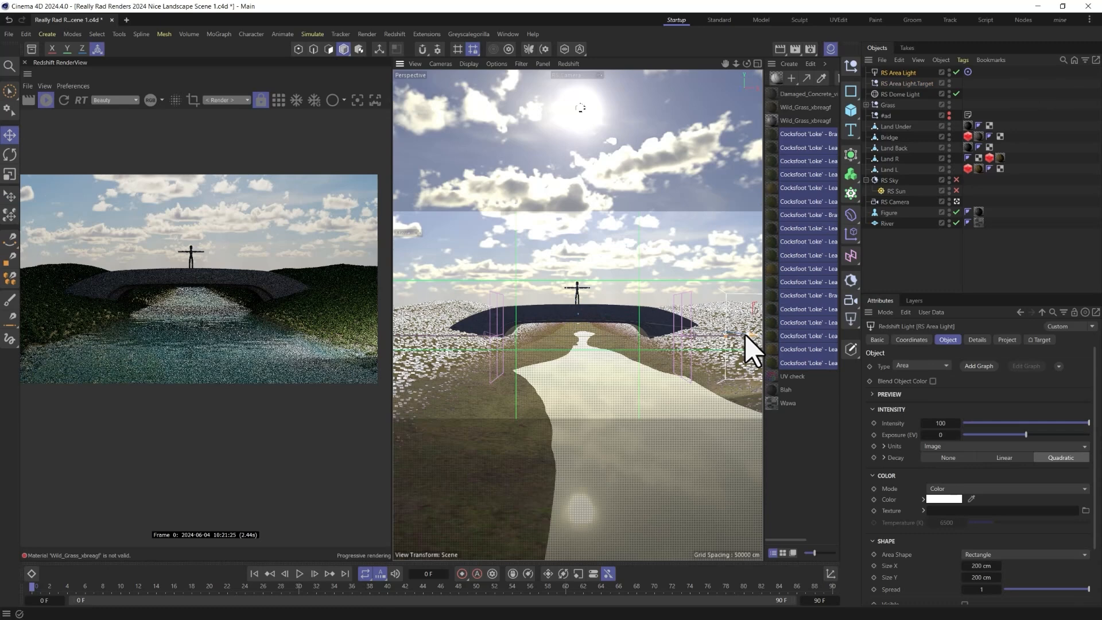
left_click_drag(752, 350, 604, 94)
- Enlarge the area light to about 8014 by 5287 cm and reduce its Spread to 0.016
left_click_drag(570, 128, 421, 141)
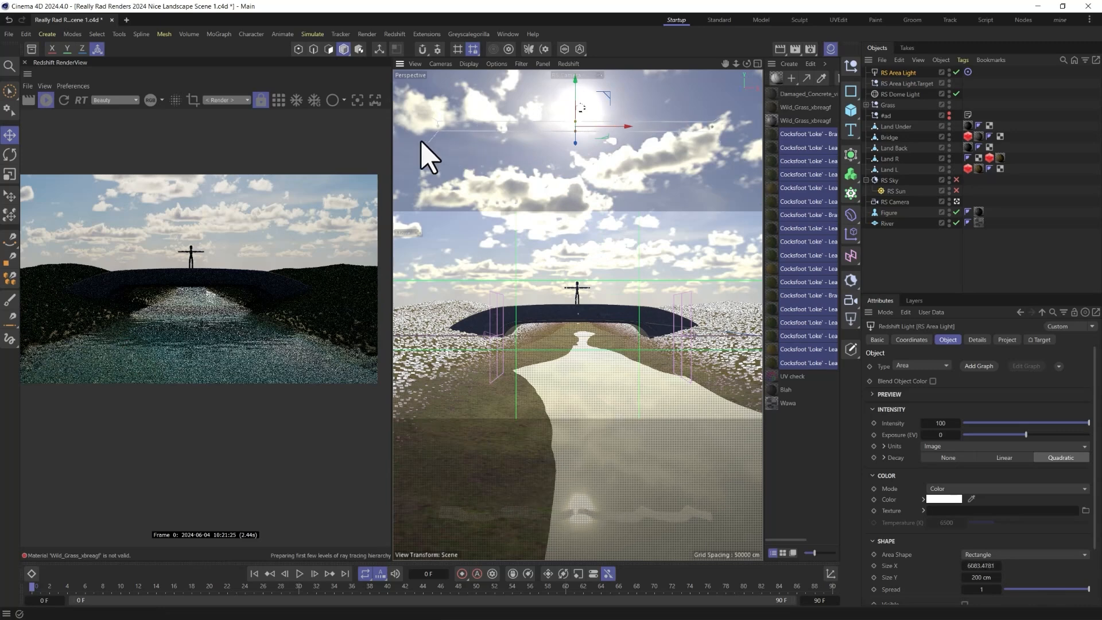
left_click_drag(576, 143, 576, 241)
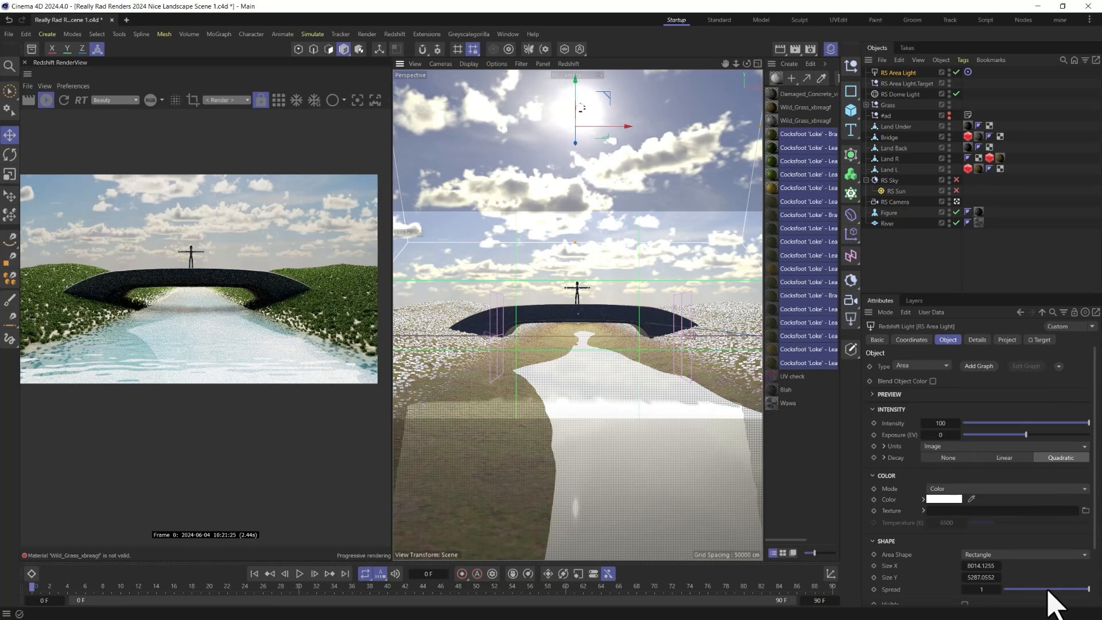
left_click_drag(1048, 590, 1021, 589)
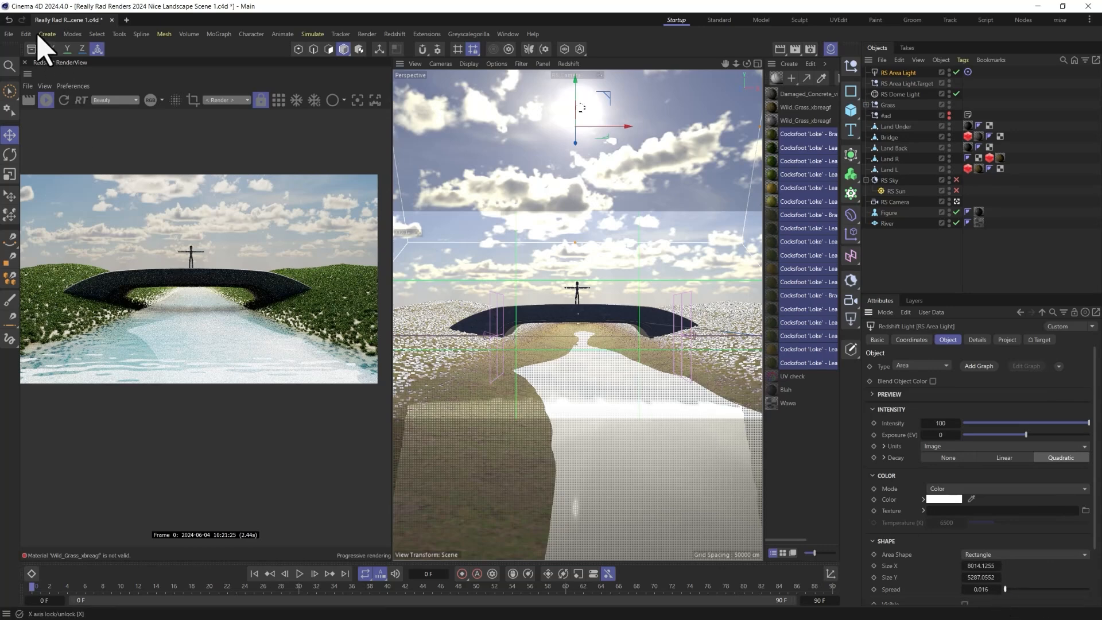
- Open the Asset Browser, search the media for "gobo" and browse to the exterior tree gobos
left_click(31, 49)
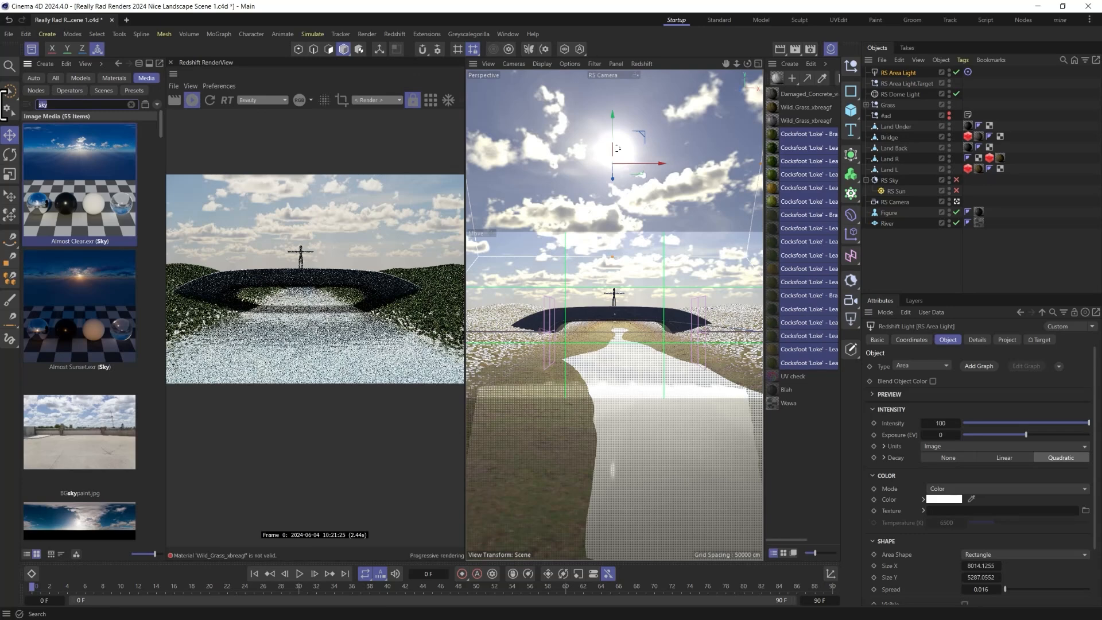
type("gobo")
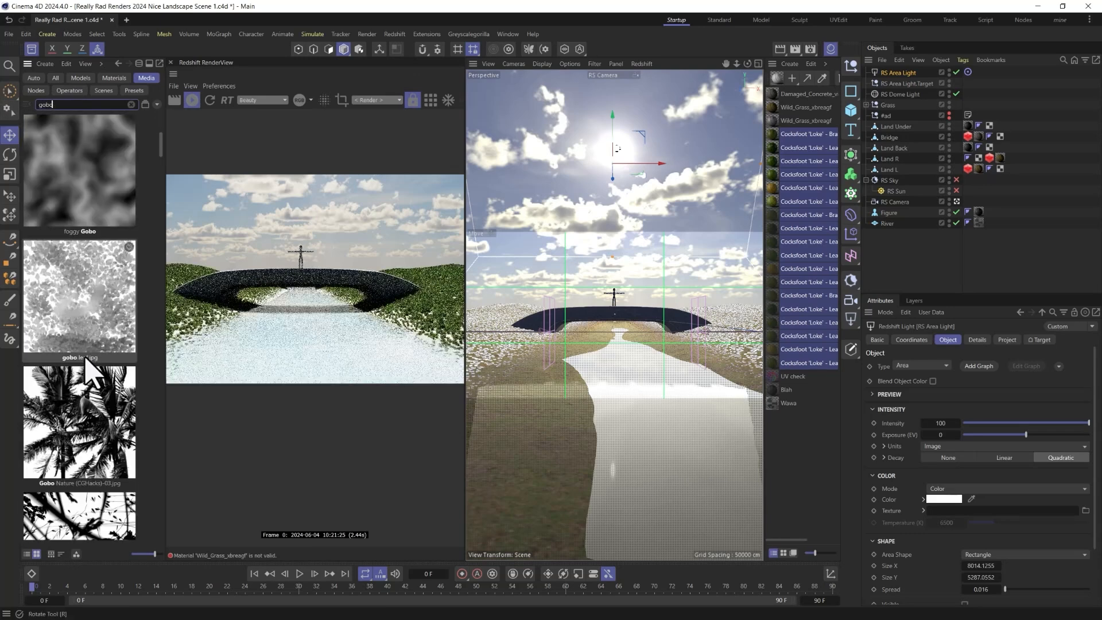
scroll(89, 372, "down", 3)
scroll(92, 376, "down", 10)
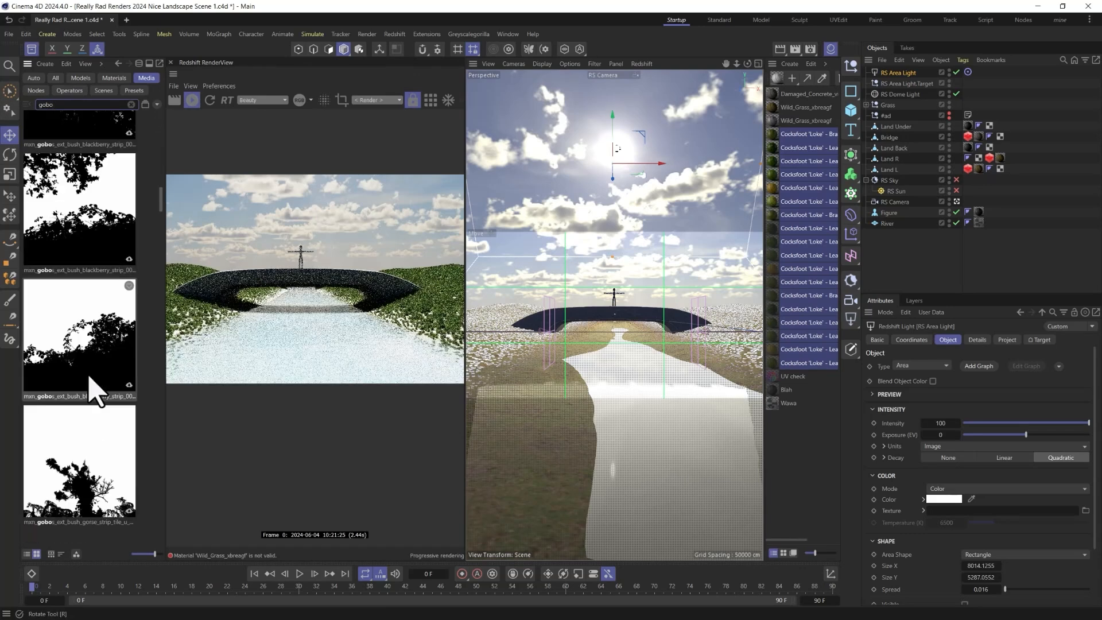
scroll(95, 390, "down", 12)
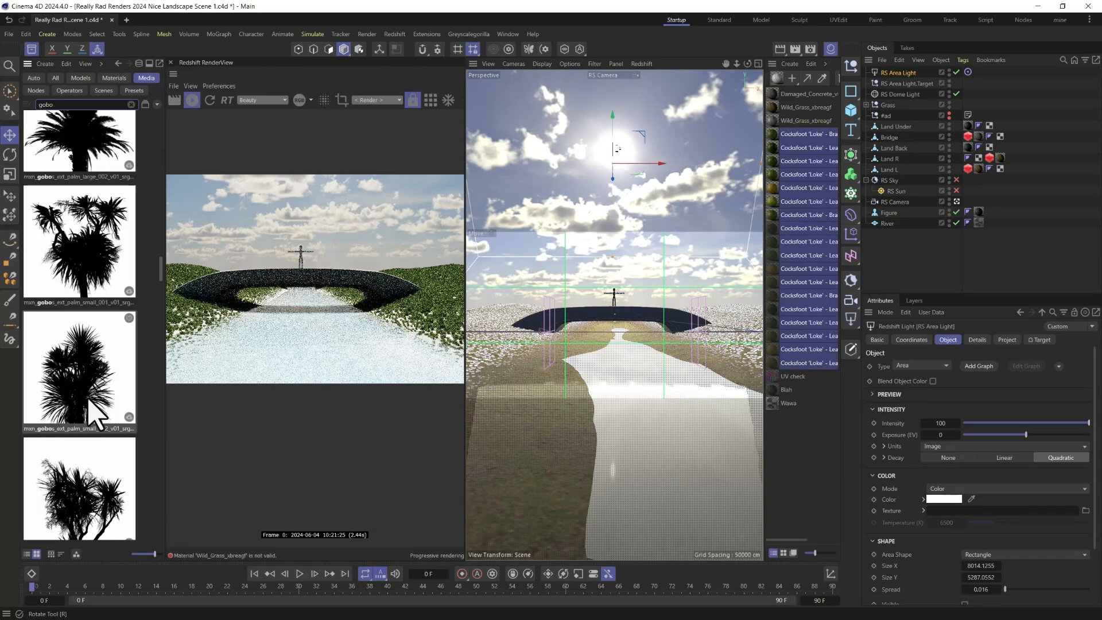
scroll(89, 451, "down", 8)
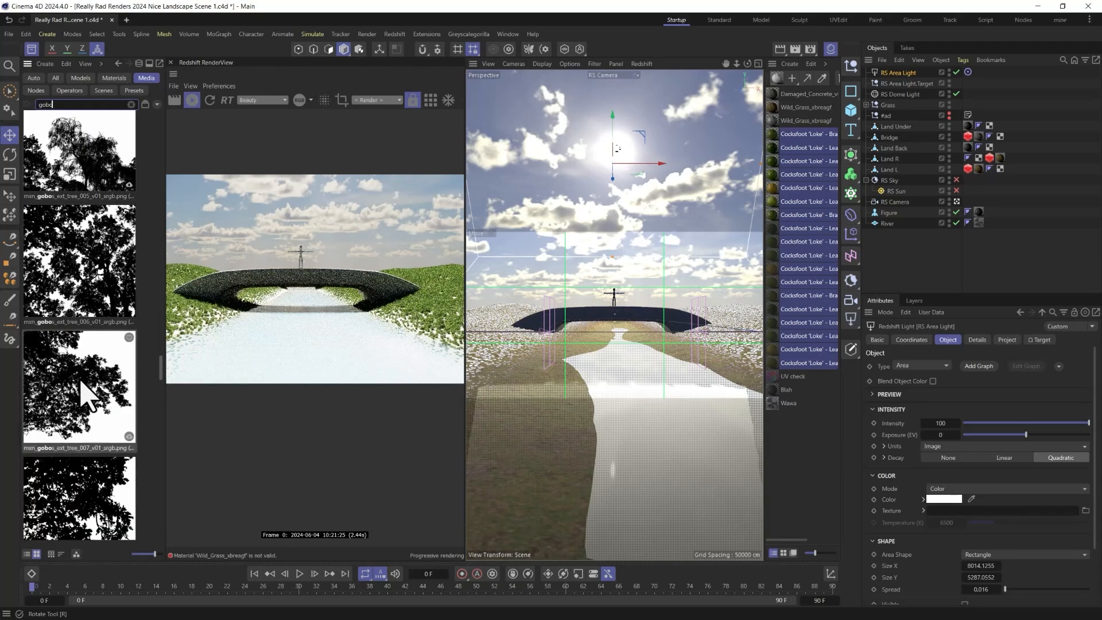
scroll(86, 296, "down", 4)
- Assign the exterior tree 009 gobo image as the area light's Texture and set Spread to 0
left_click(83, 267)
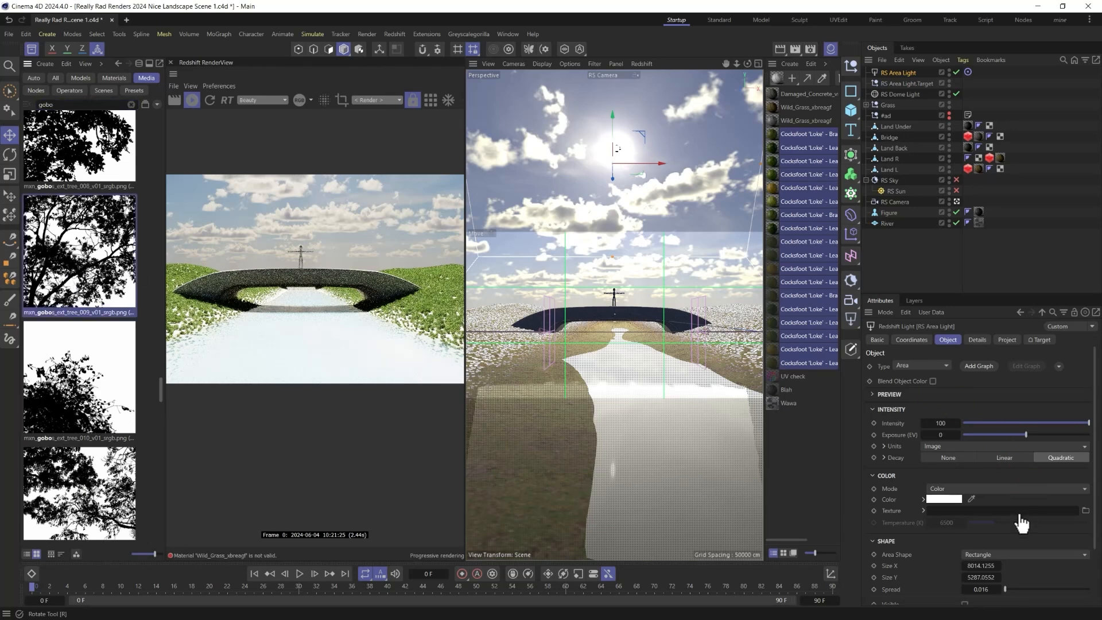
left_click_drag(1020, 523, 1004, 509)
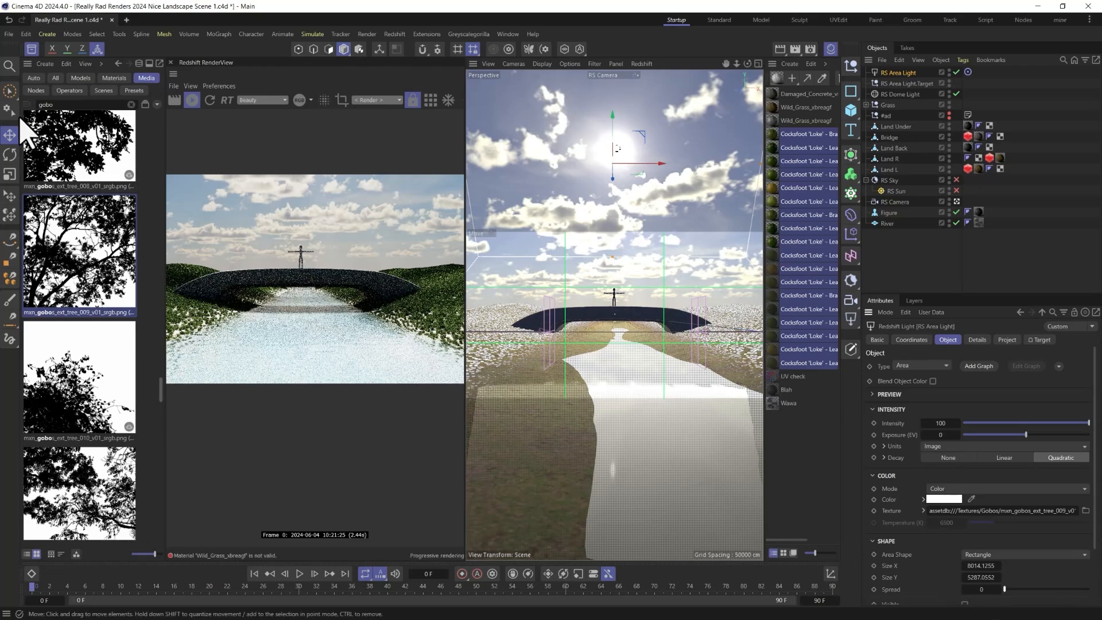
- Replace the area light's Texture with the exterior tree 015 gobo image and close the Asset Browser
scroll(80, 259, "down", 10)
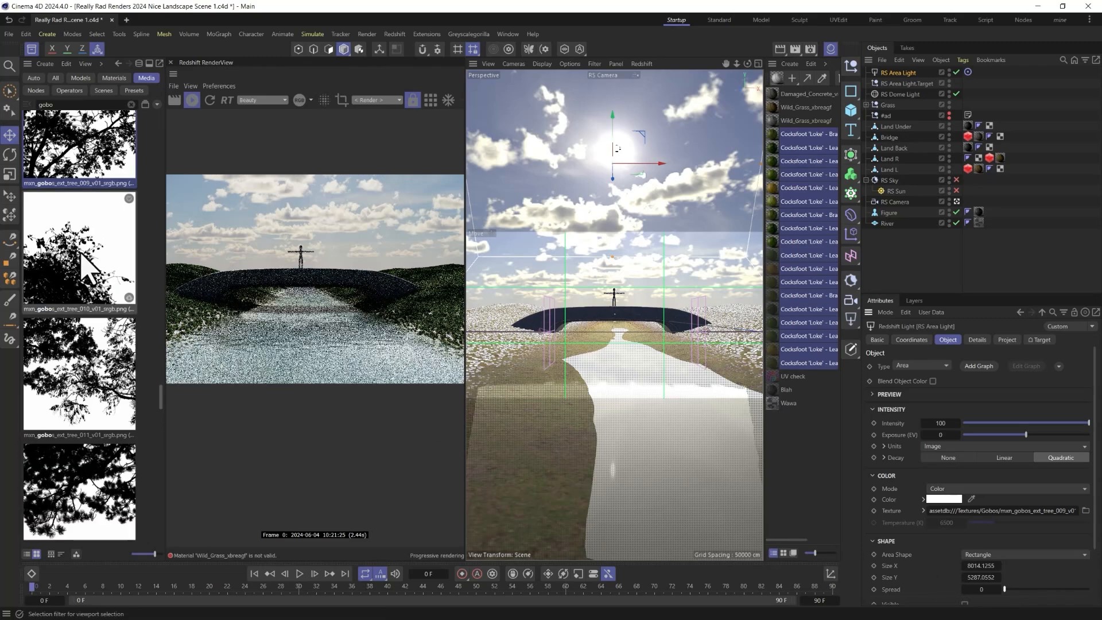
scroll(97, 330, "down", 2)
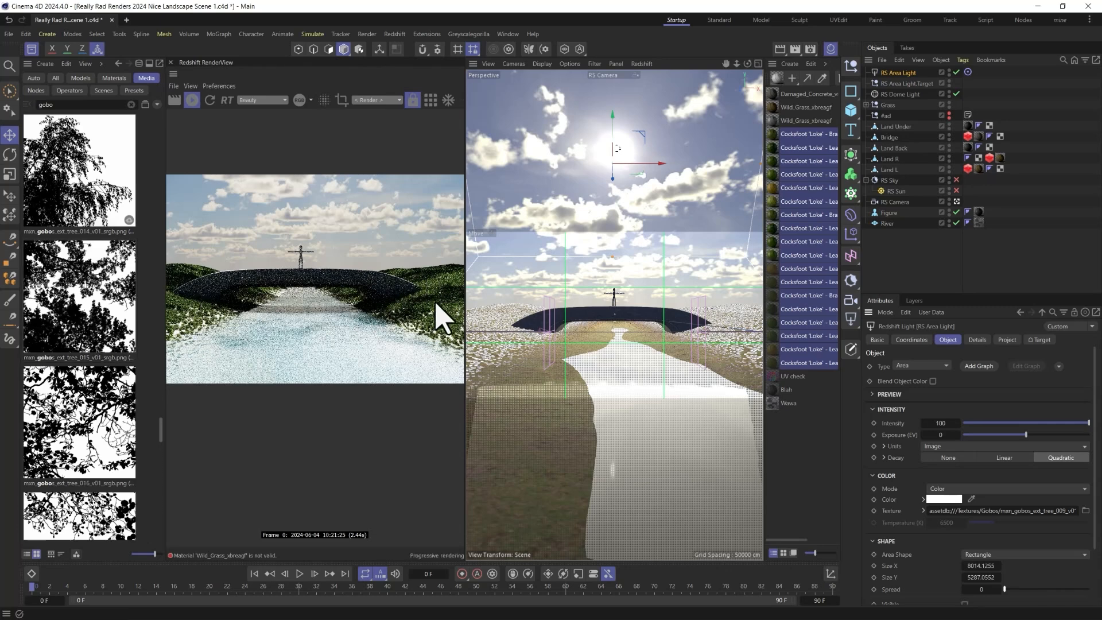
scroll(73, 333, "down", 2)
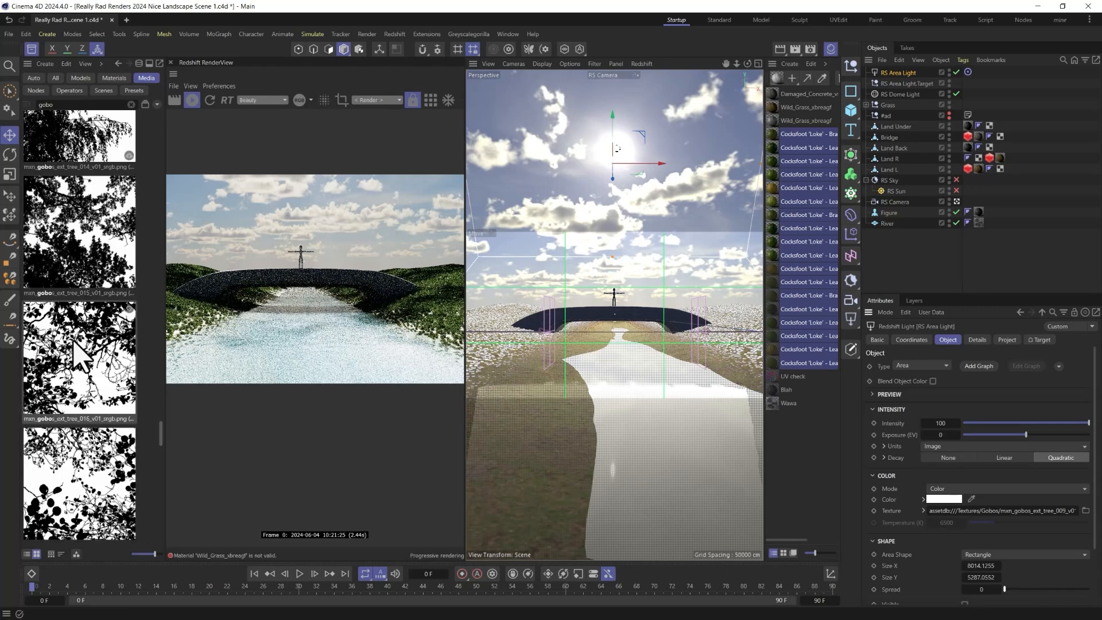
scroll(72, 339, "up", 1)
left_click_drag(65, 285, 963, 521)
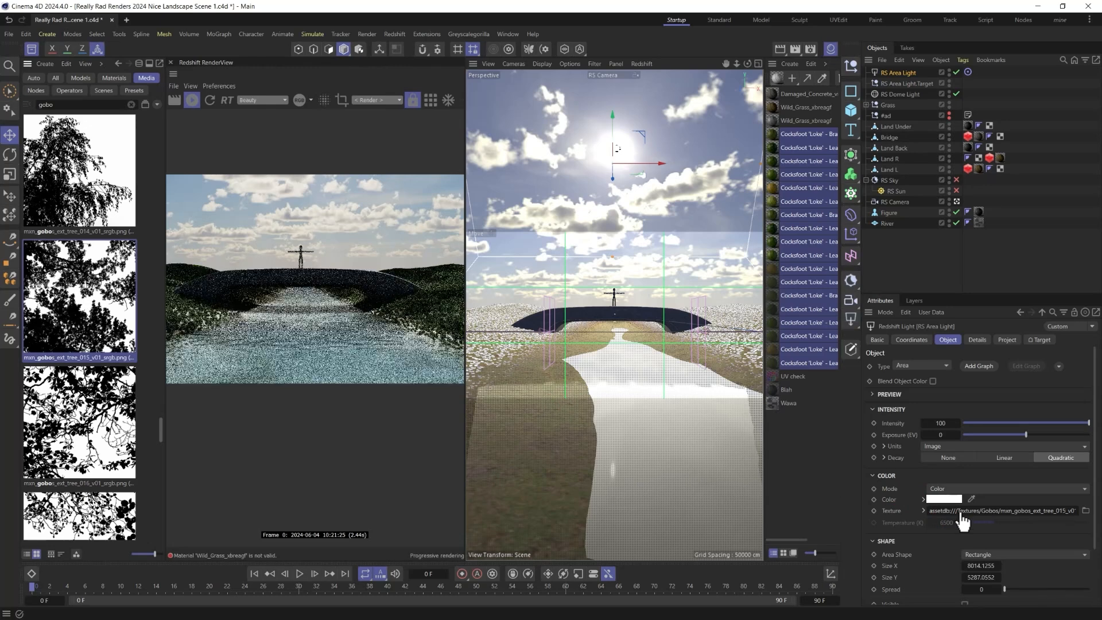
left_click(26, 60)
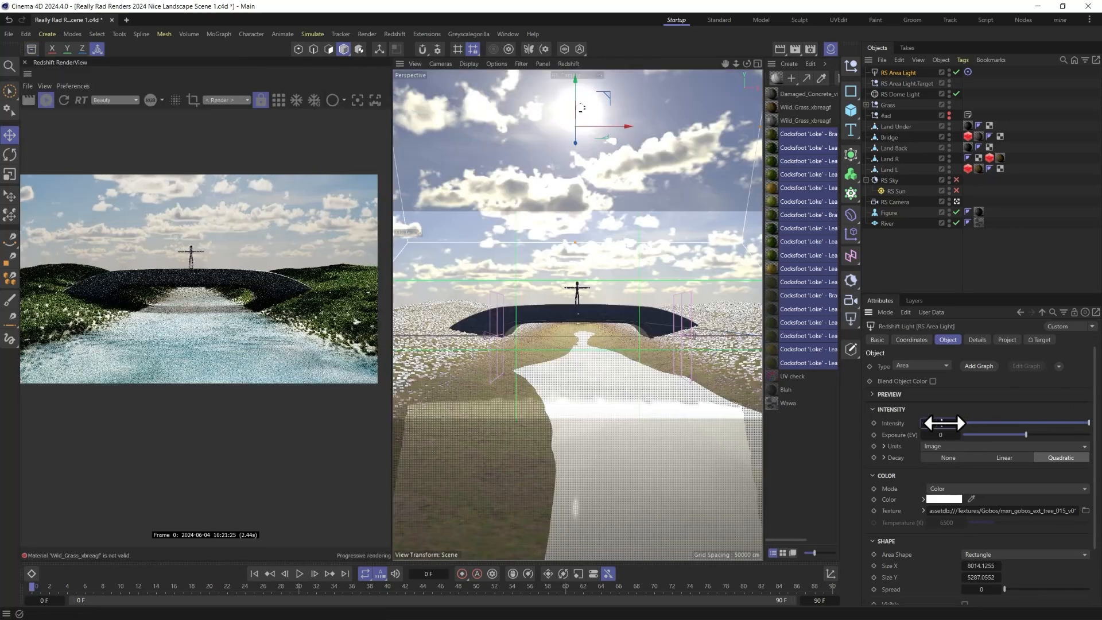
- Set the area light's Intensity to 20 and Spread to 0.01, and widen it to about 9748 cm
left_click_drag(943, 423, 943, 423)
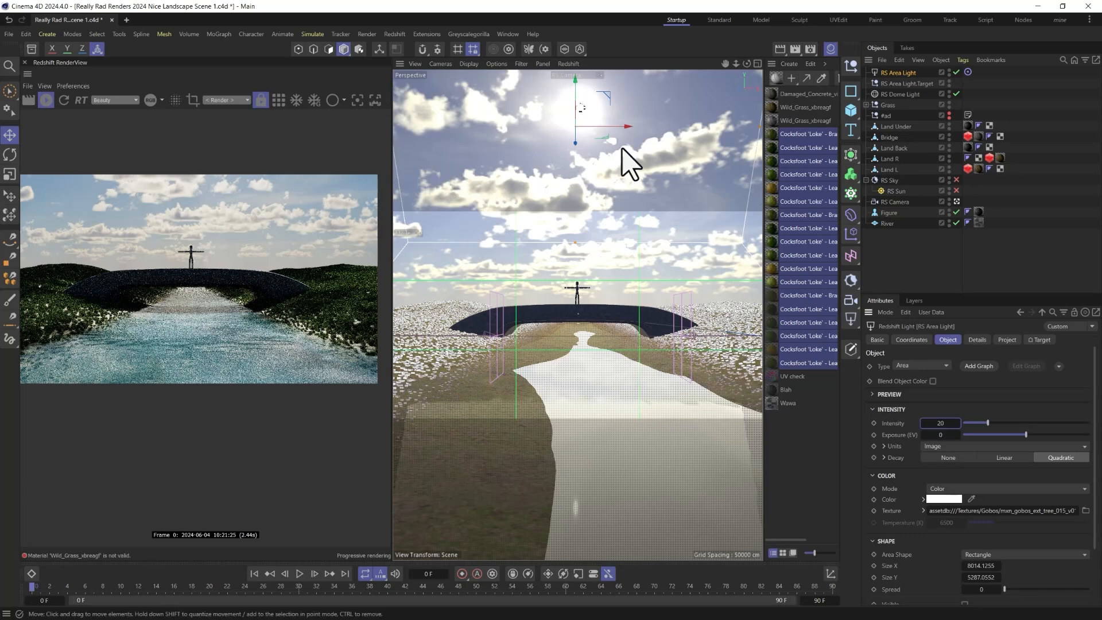
left_click_drag(761, 130, 802, 131)
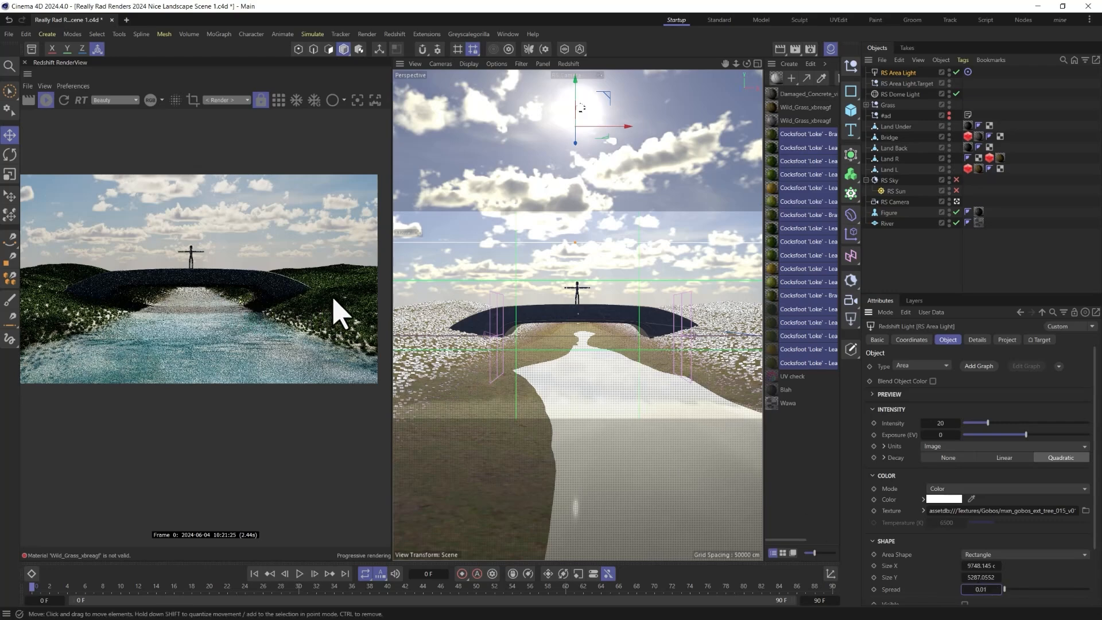
- Check the grass and bridge in the render, and set the dome light's Intensity to 0.5
scroll(340, 324, "up", 3)
scroll(315, 295, "down", 2)
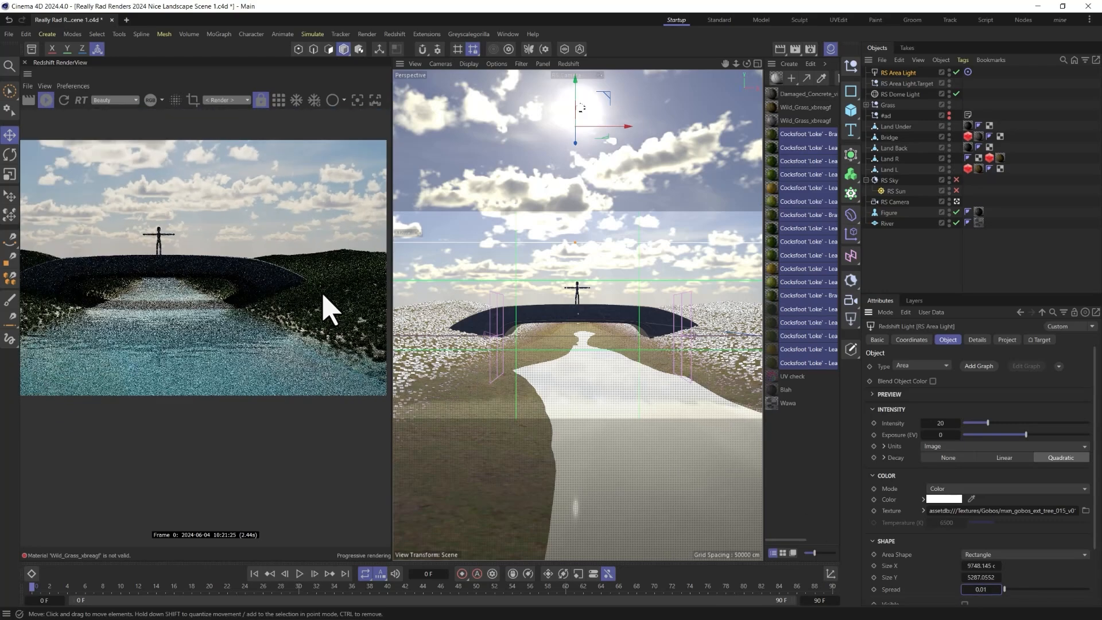
scroll(332, 315, "up", 2)
scroll(229, 267, "down", 1)
left_click_drag(154, 287, 231, 291)
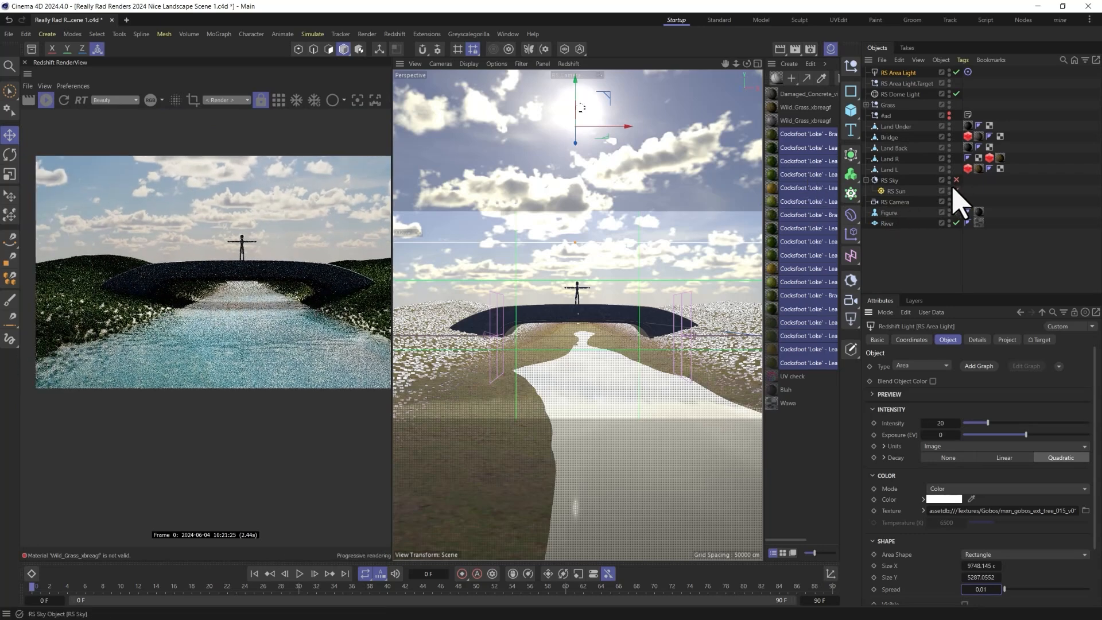
left_click(904, 95)
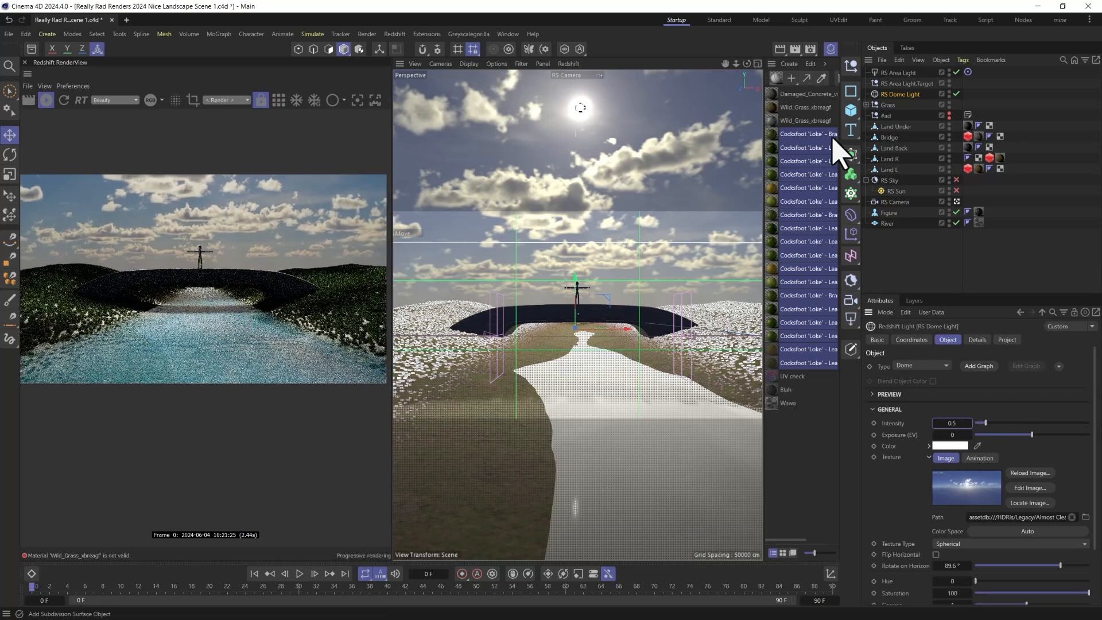
- Open the first Wild_Grass material in the Node Editor and set its RS Material Diffuse Roughness to 1
left_click(776, 108)
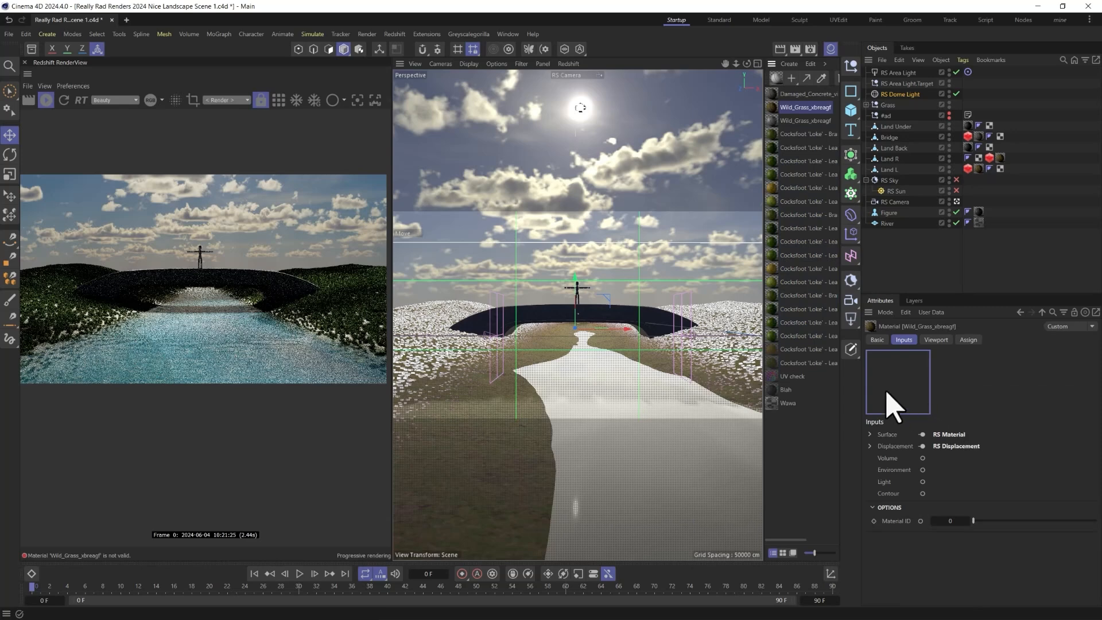
double_click(776, 108)
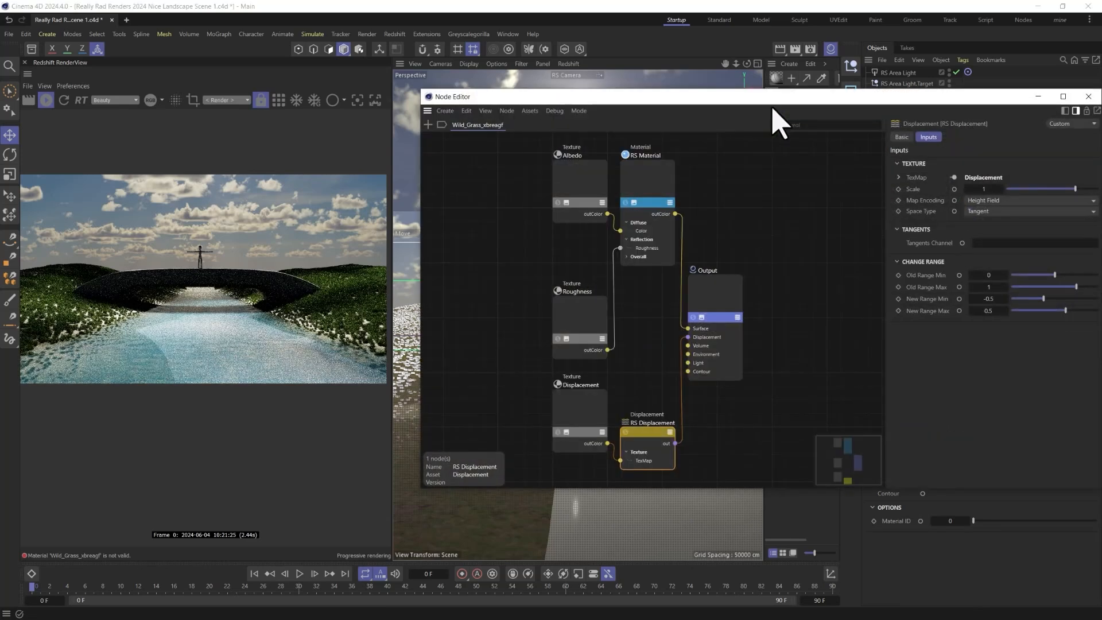
left_click(660, 172)
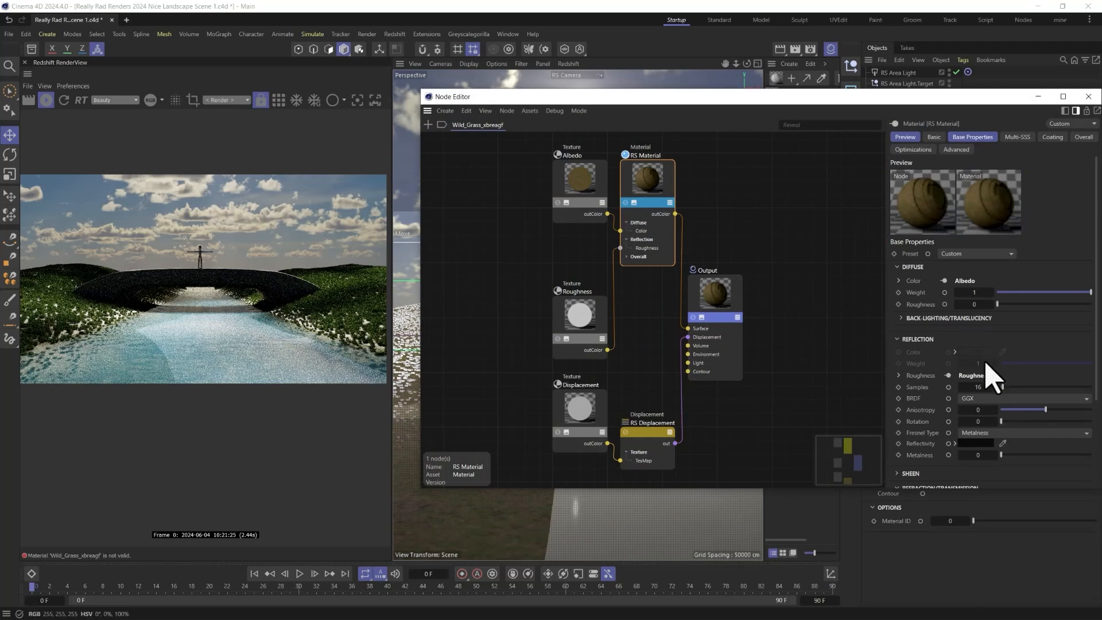
left_click_drag(998, 304, 1091, 304)
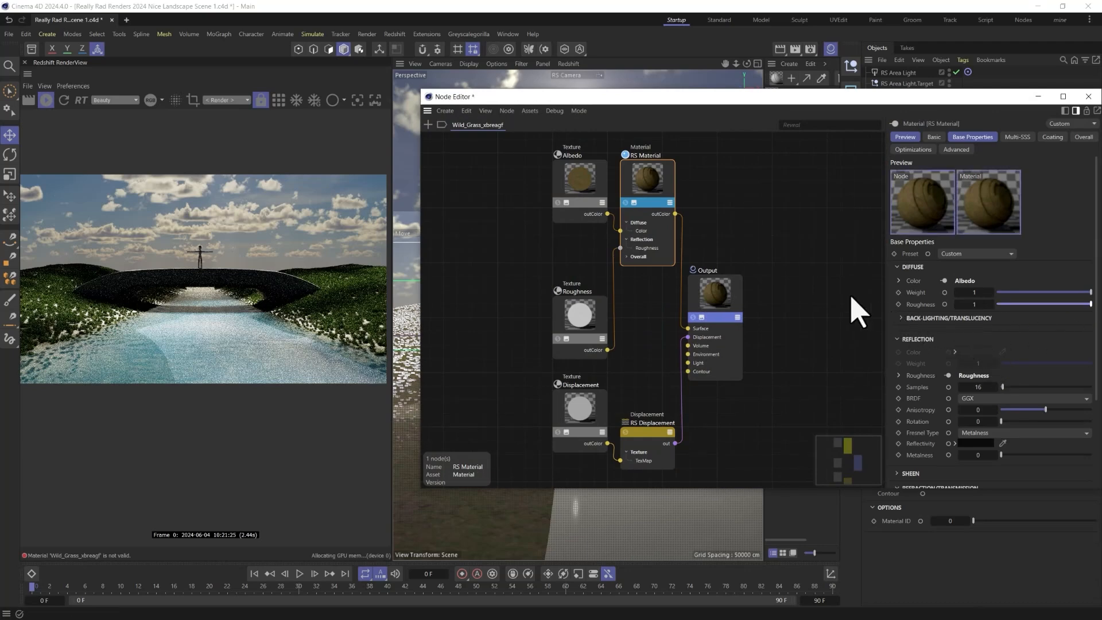
- Switch the Wild_Grass material's Fresnel Type to IOR, with IOR at about 1.191 and Reflection Weight at about 0.391
left_click(581, 315)
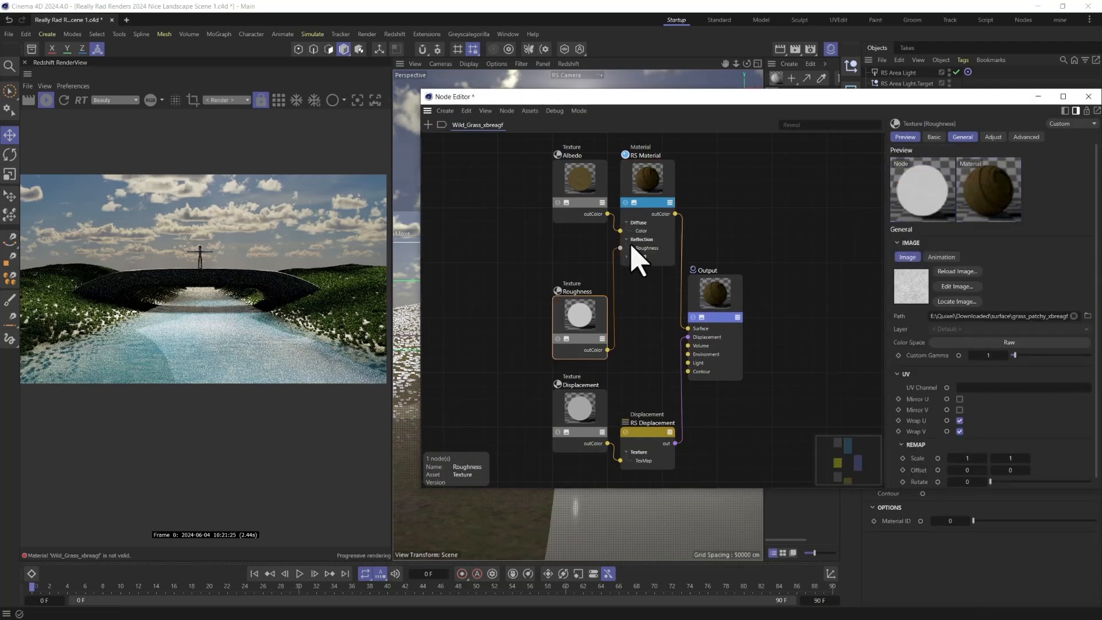
left_click(663, 227)
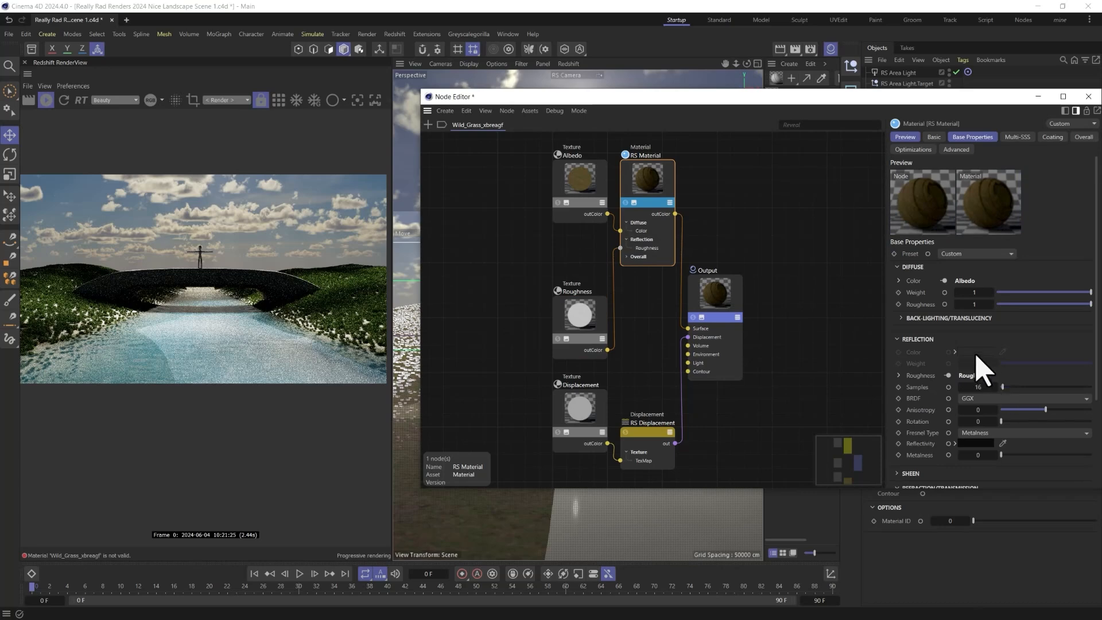
left_click(993, 433)
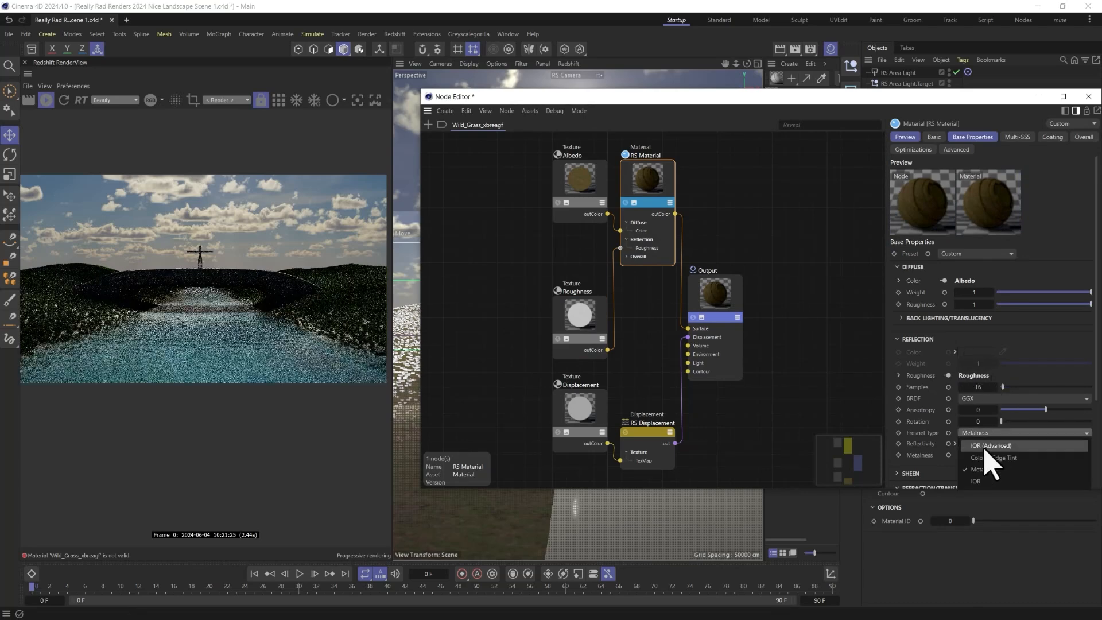
left_click(994, 485)
left_click_drag(1038, 446, 1035, 446)
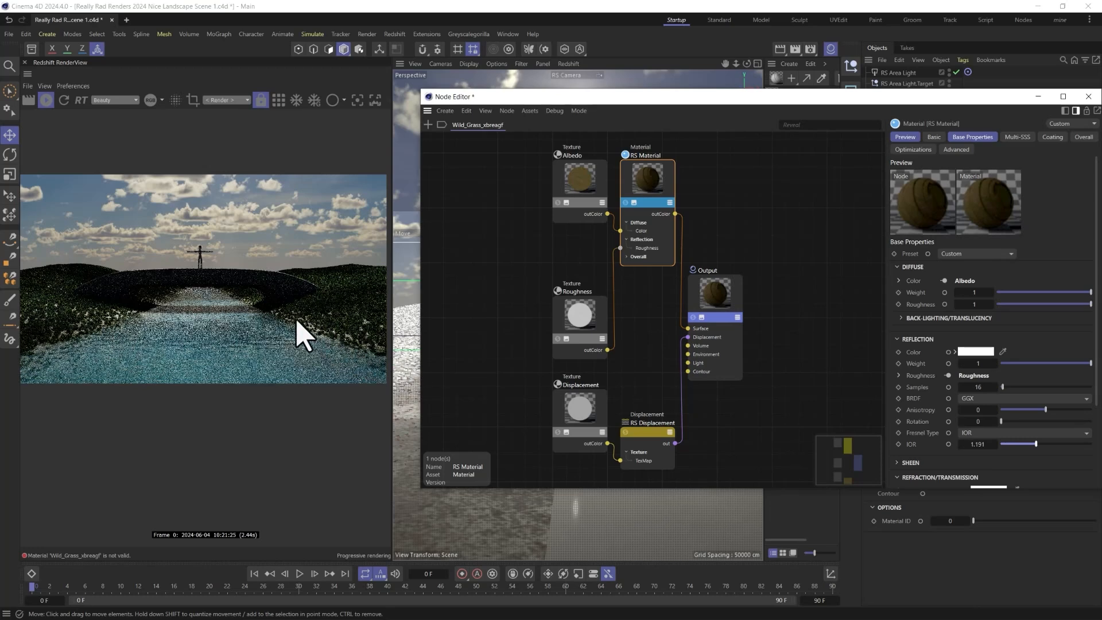
left_click(1036, 363)
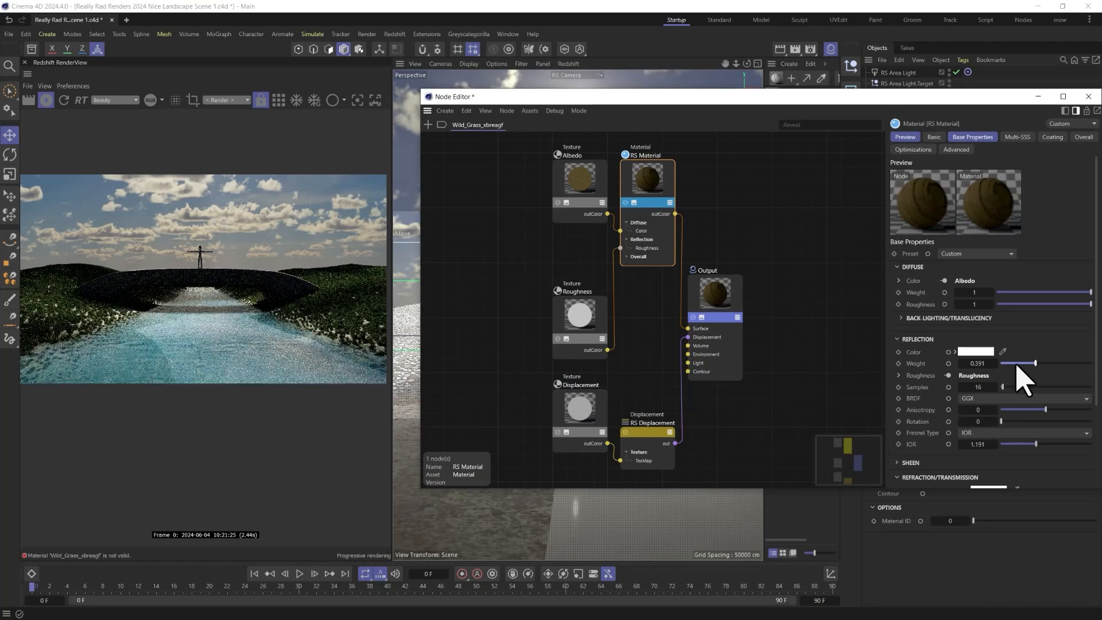
- Lower the Wild_Grass material's Reflection Weight to about 0.168 and close the Node Editor
left_click(1017, 364)
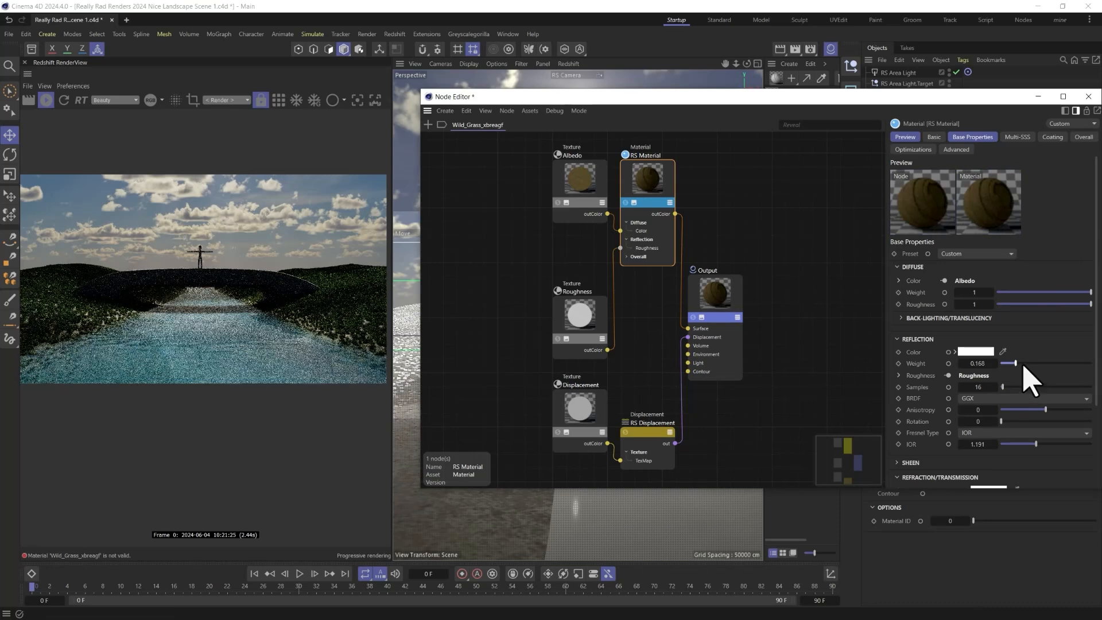
left_click(1088, 96)
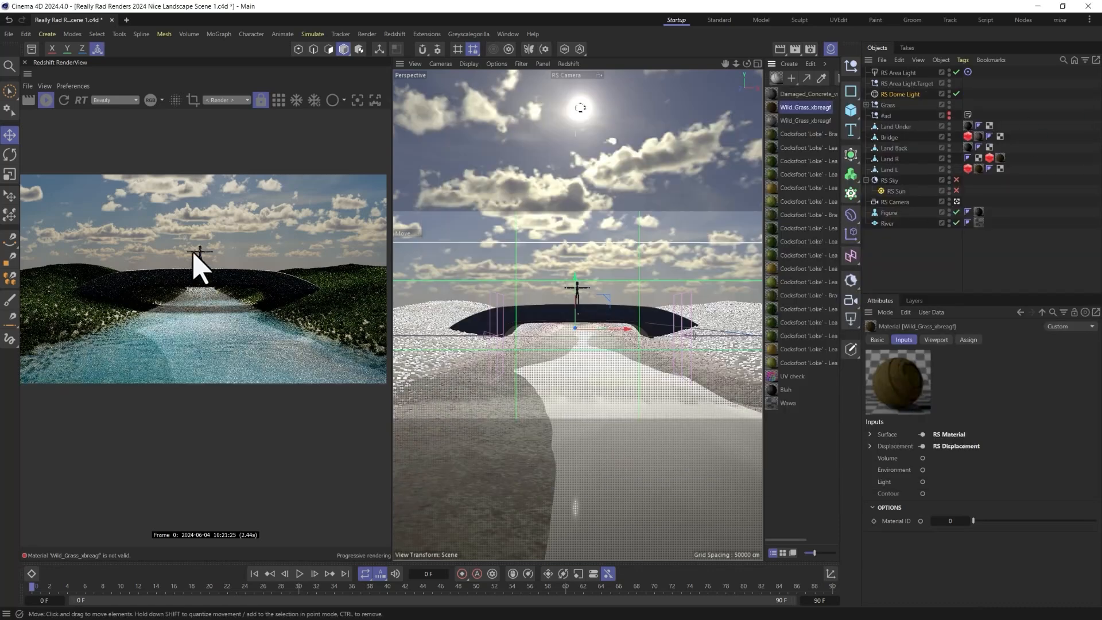
- Disable the RS Area Light and rotate the RS Dome Light horizontally until the HDRI sun leaves the camera view
left_click(956, 72)
key("r")
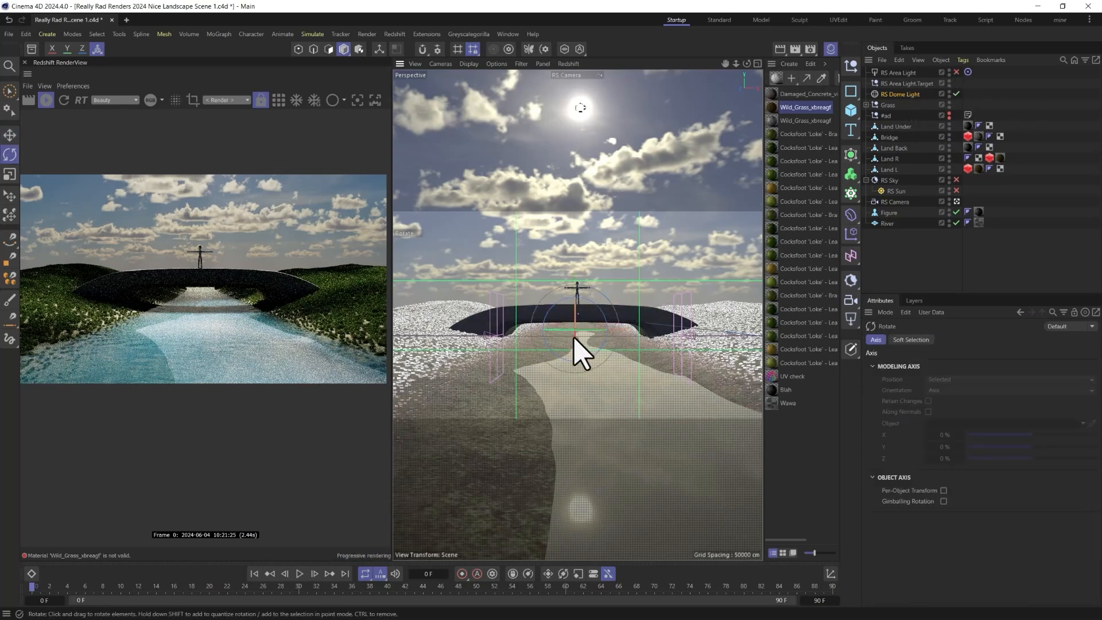
left_click_drag(585, 328, 443, 326)
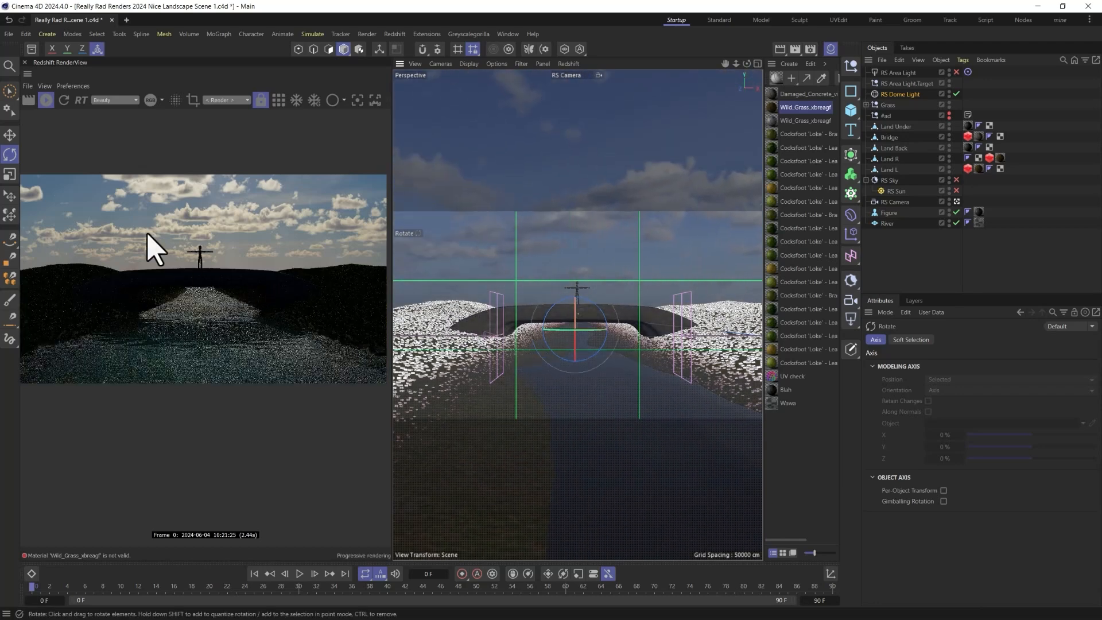
- Re-enable the area light, move it in the Top view to the side of the land facing the bridge, and set its Intensity to 5
left_click(956, 73)
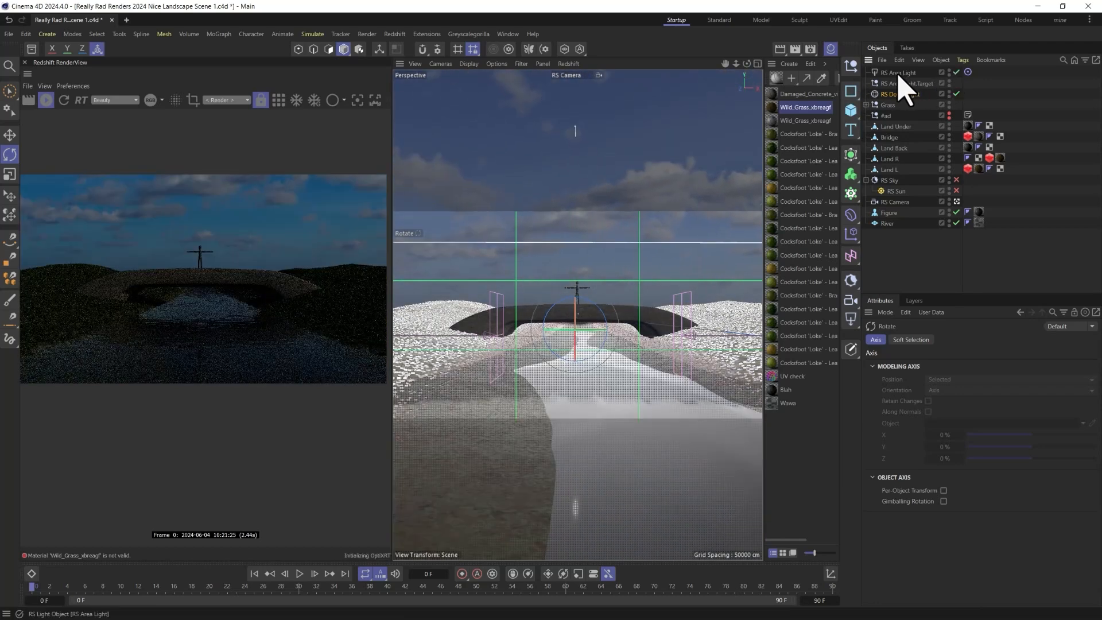
left_click(899, 74)
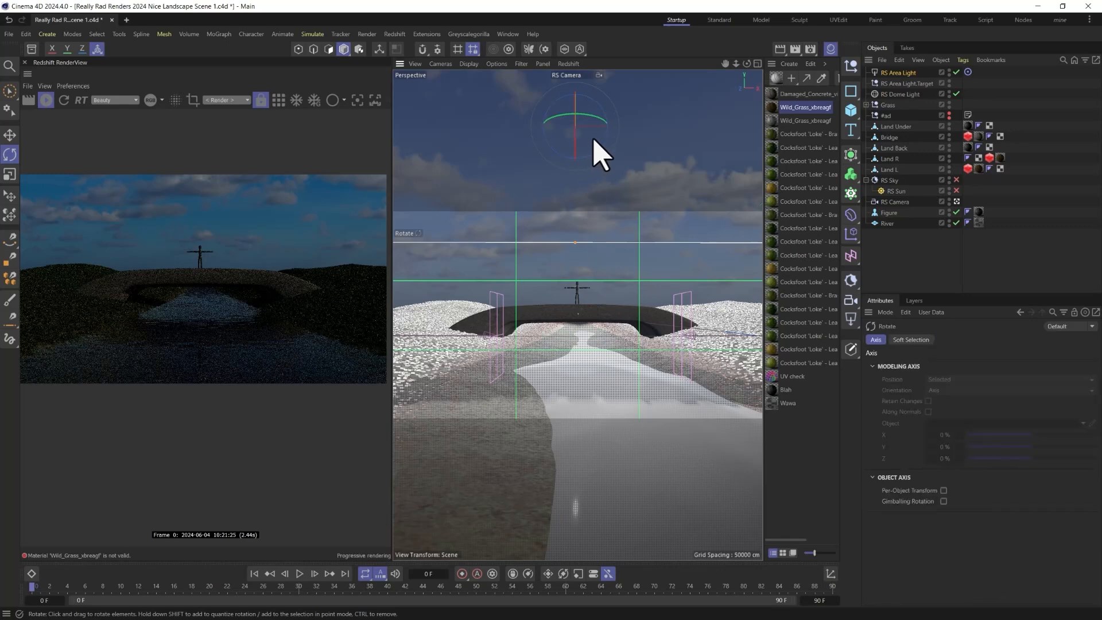
middle_click(619, 218)
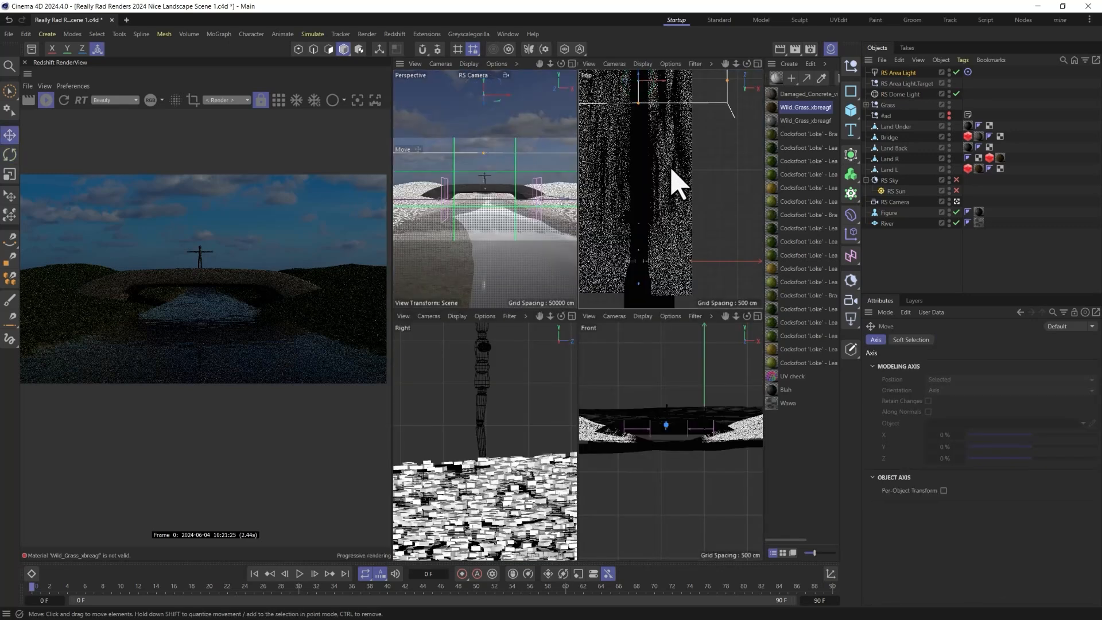
key("e")
left_click_drag(679, 125, 725, 169)
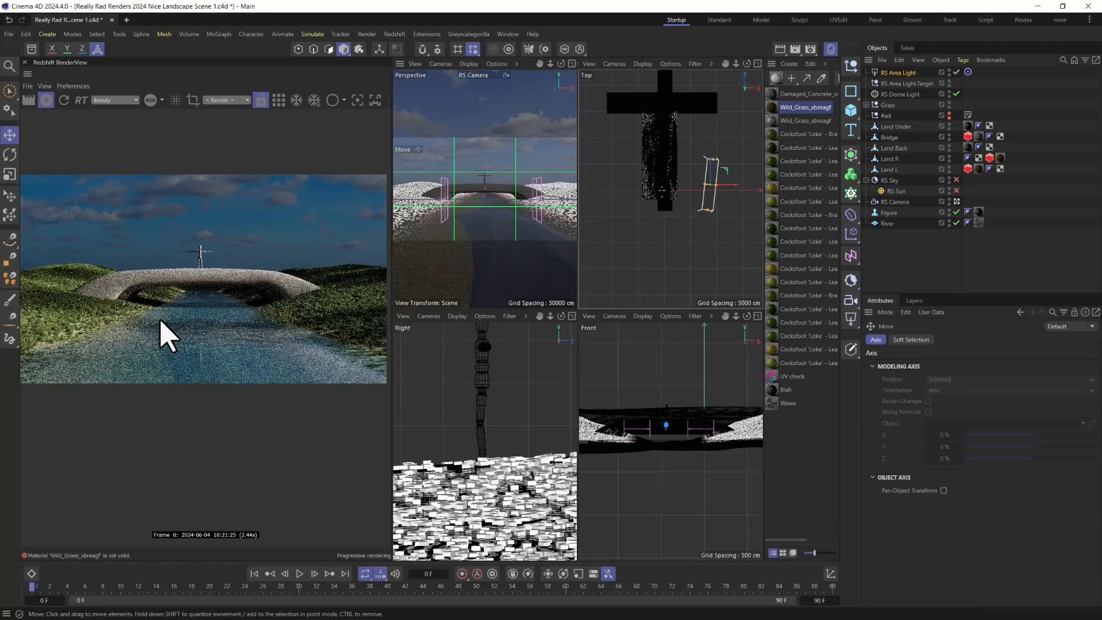
left_click(896, 73)
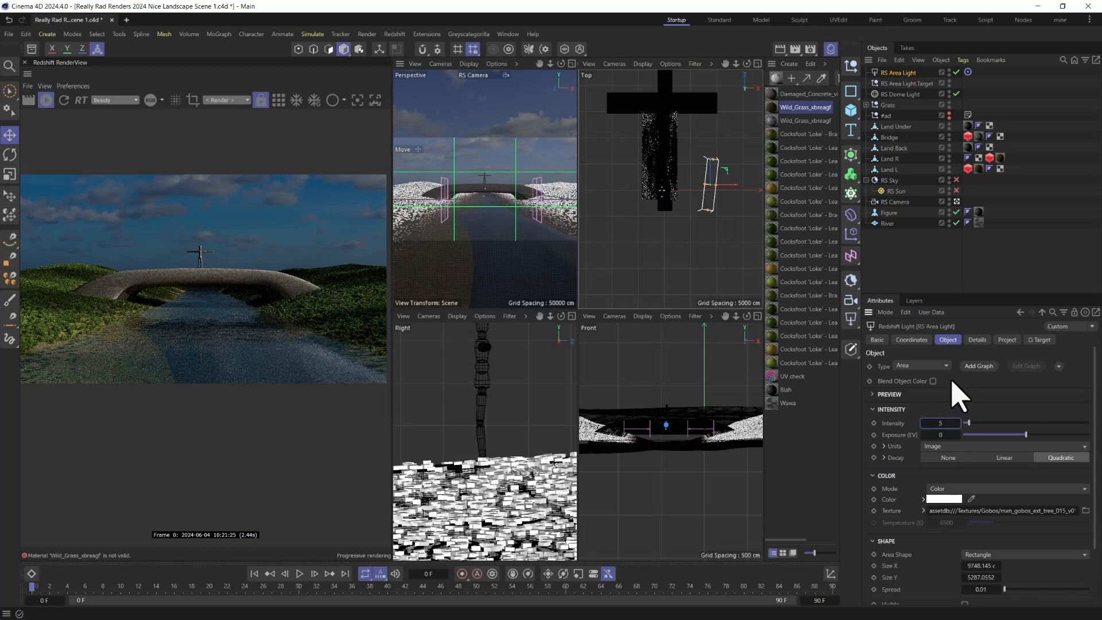
- Rotate the RS Dome Light horizontally to bring the bright HDRI sun back into the sky behind the bridge
left_click(899, 95)
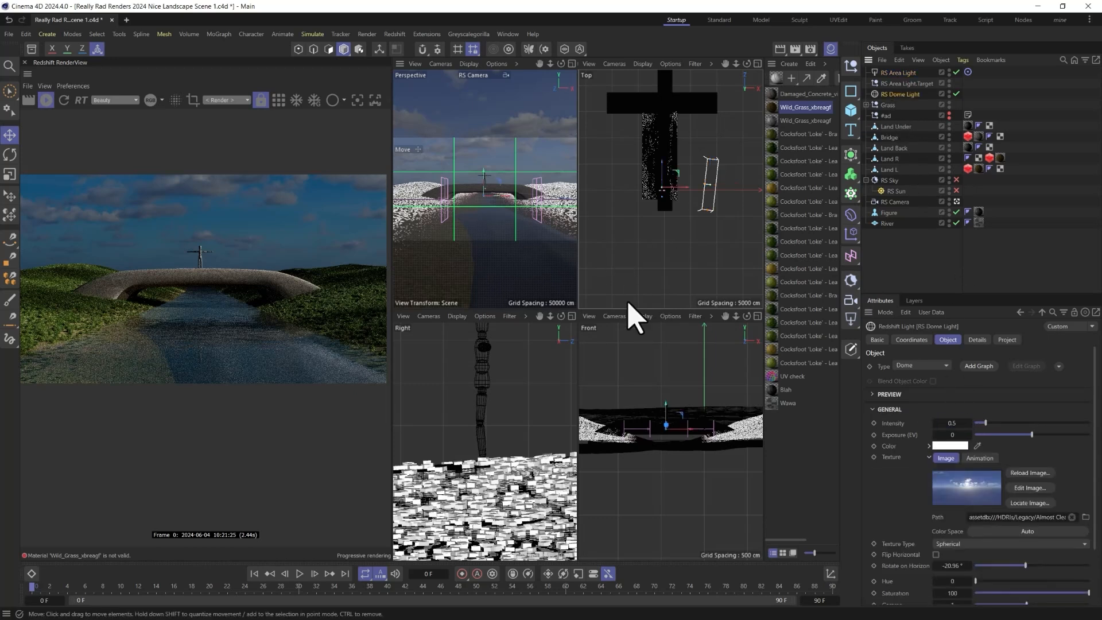
key("r")
left_click_drag(661, 205, 706, 206)
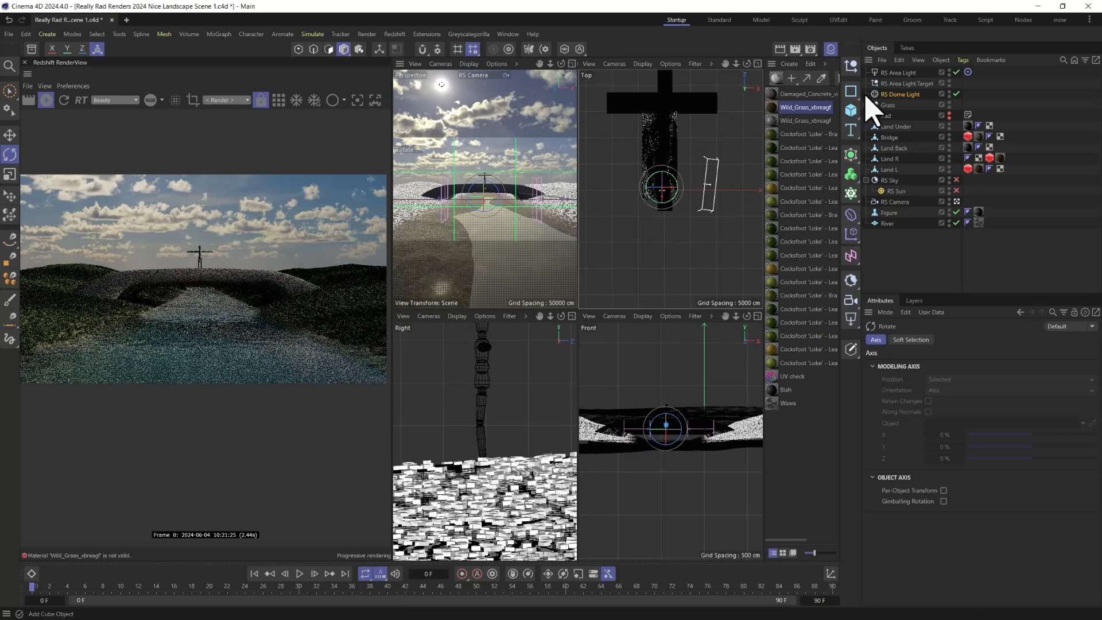
- Move the area light behind the bridge and raise it to line up with the HDRI sun, returning to the full perspective view
left_click(897, 73)
key("e")
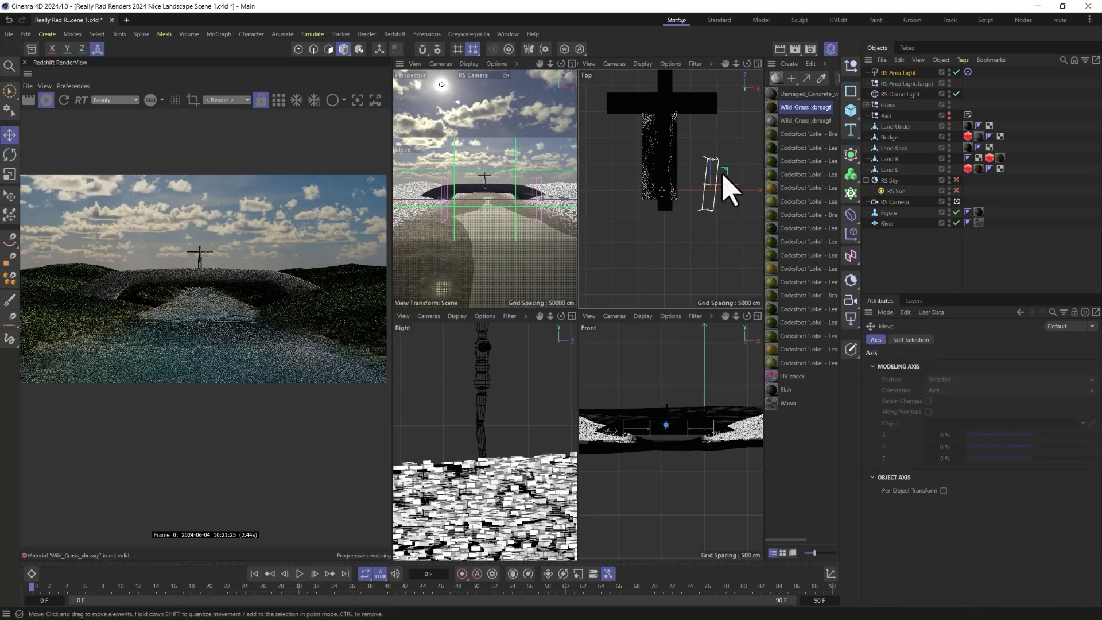
left_click_drag(713, 128, 661, 102)
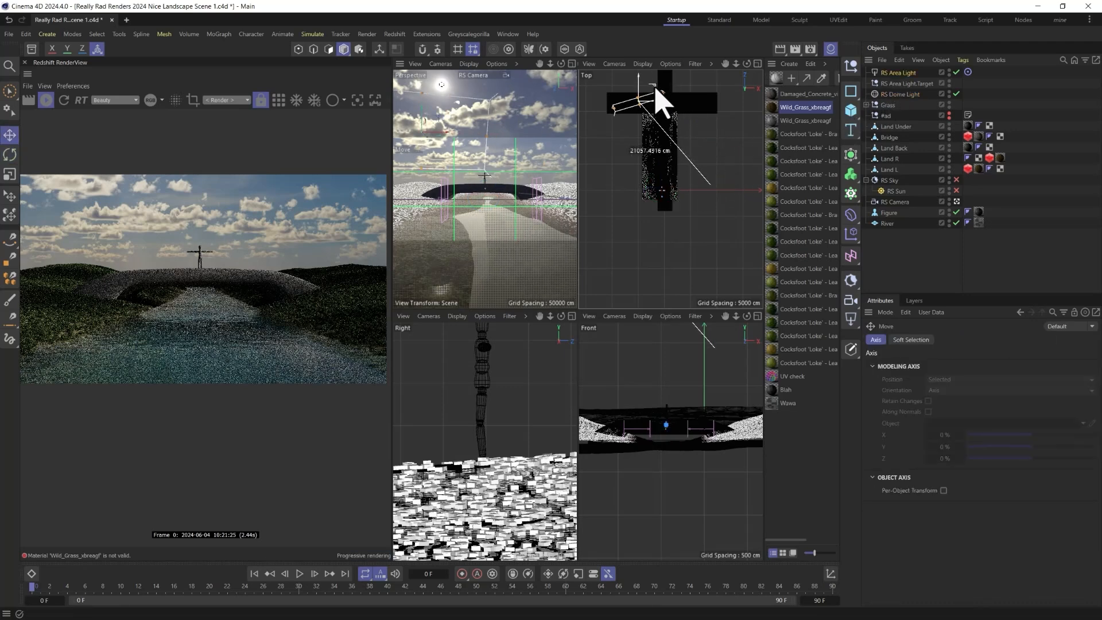
left_click_drag(438, 123, 438, 85)
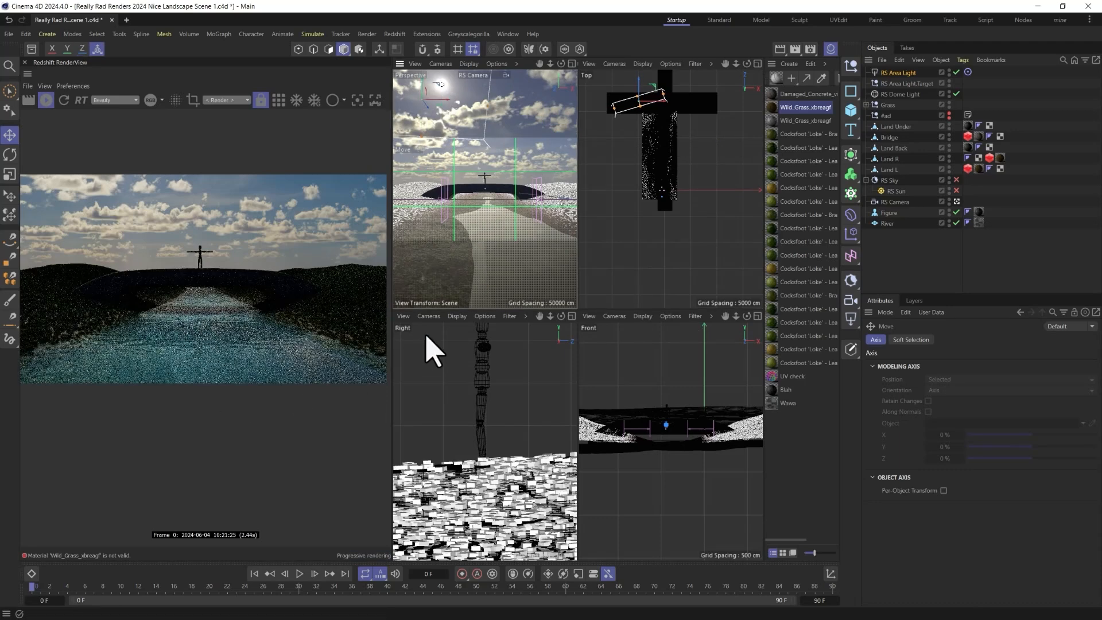
middle_click(482, 273)
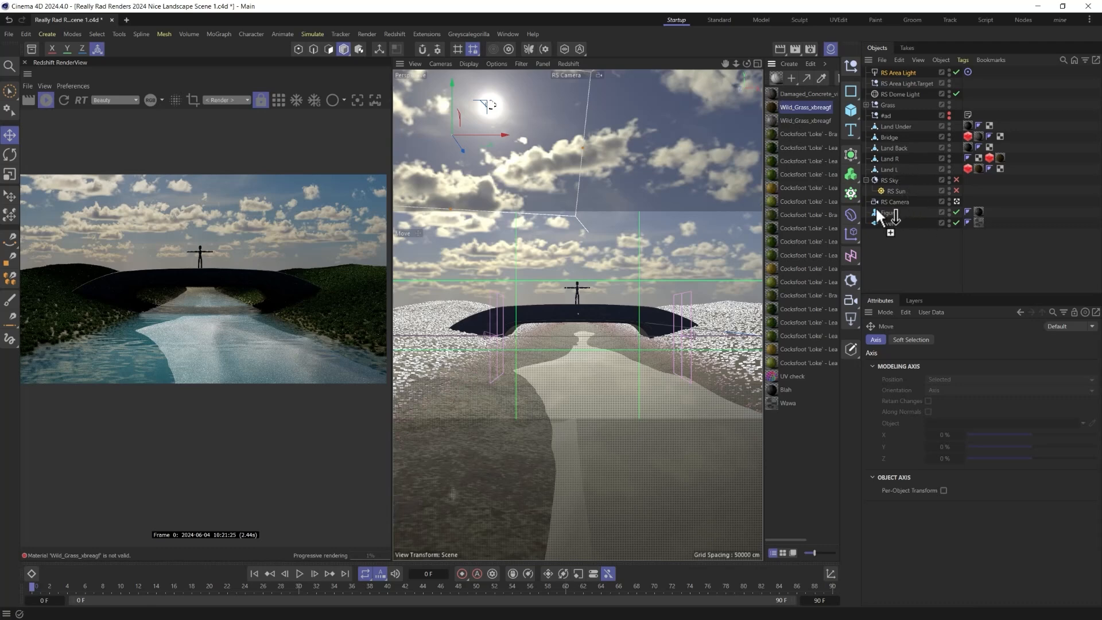
left_click_drag(877, 210, 864, 116)
left_click_drag(969, 121, 970, 126)
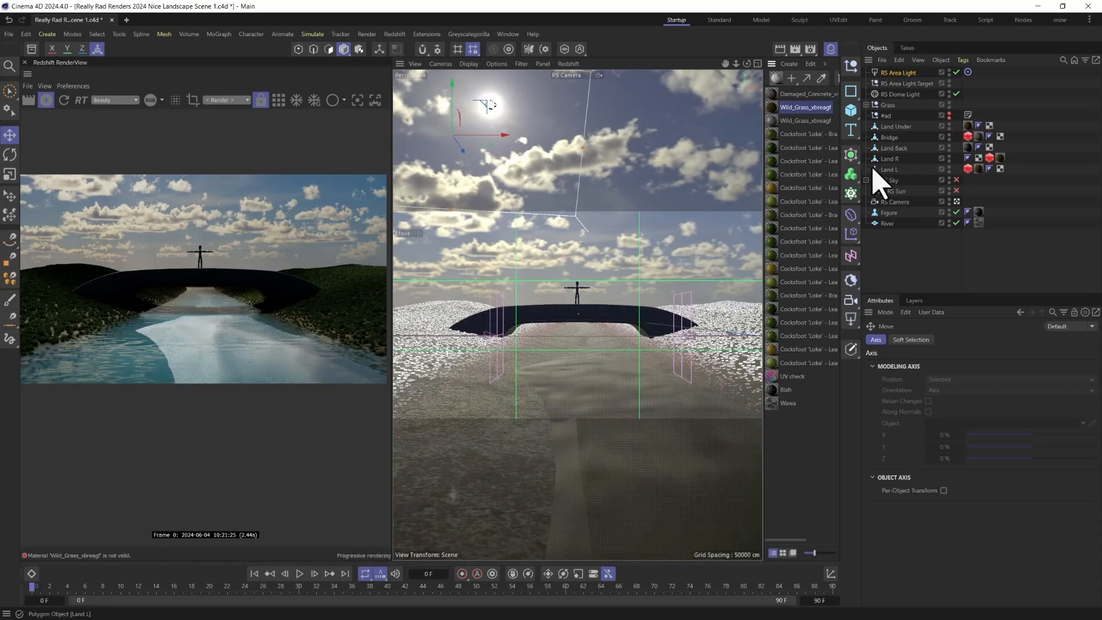
- Add a Redshift Environment object to the scene and save the project
left_click(400, 36)
left_click(505, 72)
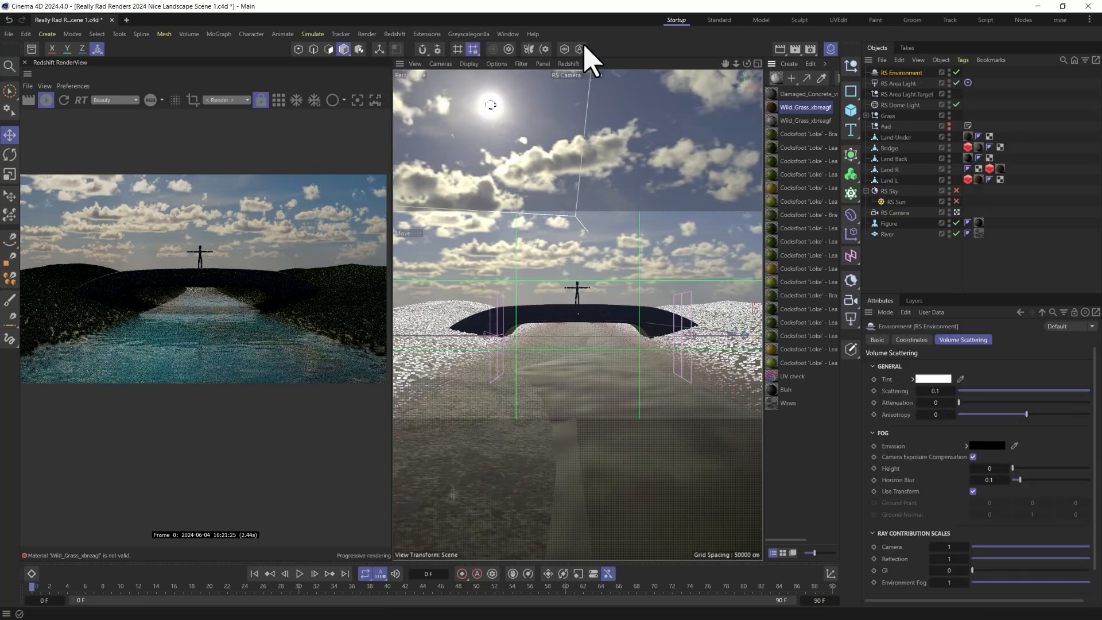
key("ctrl+s")
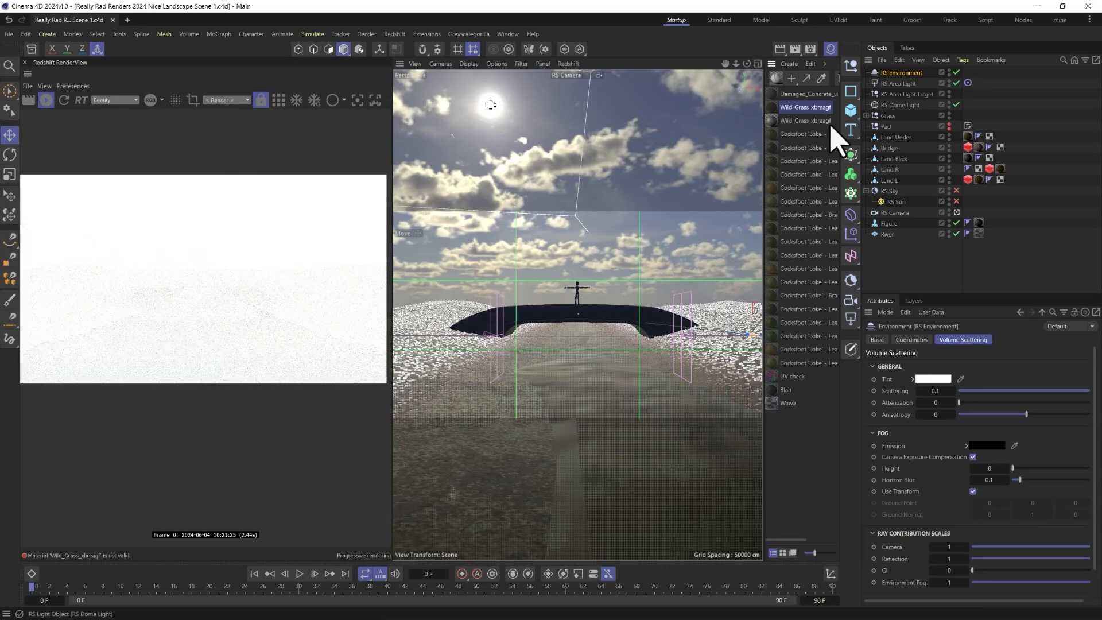
- Set the RS Dome Light's Volume contribution to 0
left_click(899, 106)
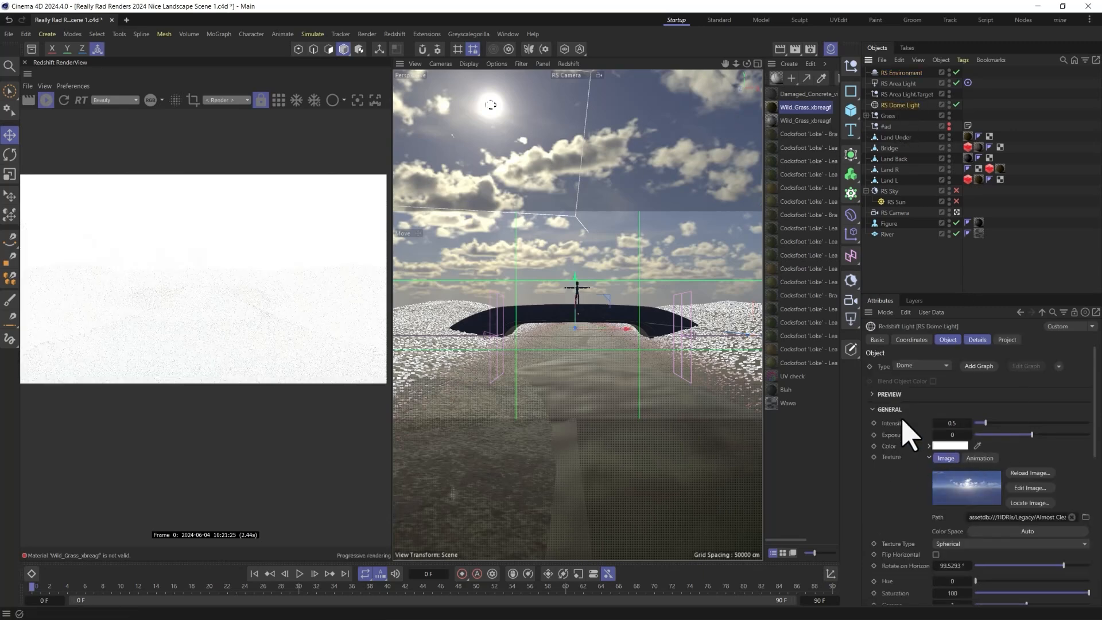
left_click(978, 339)
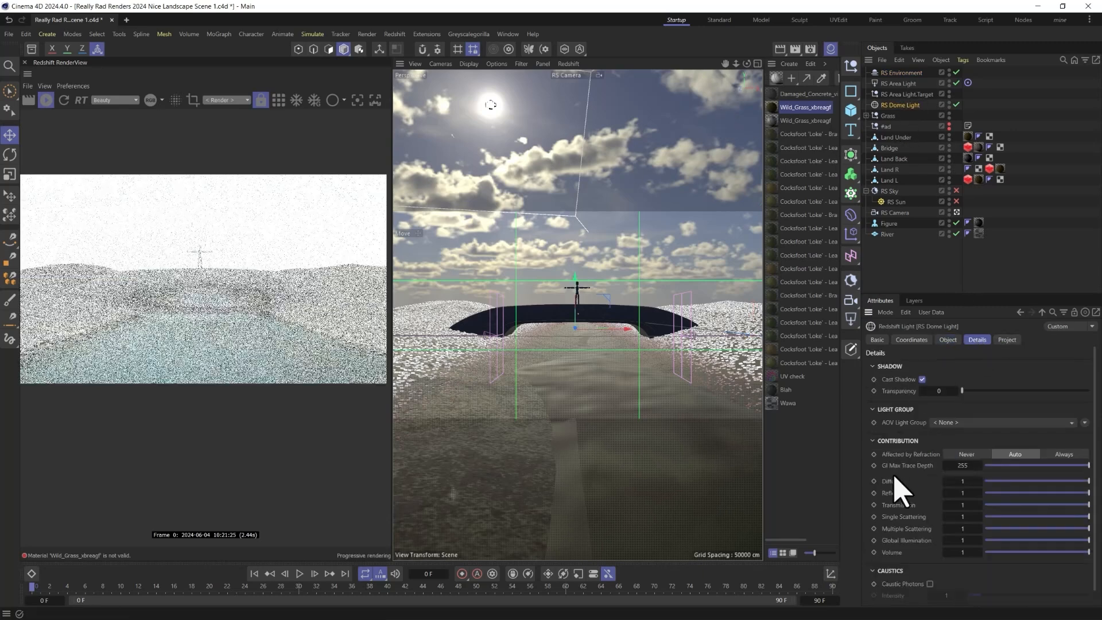
left_click_drag(1014, 552, 985, 554)
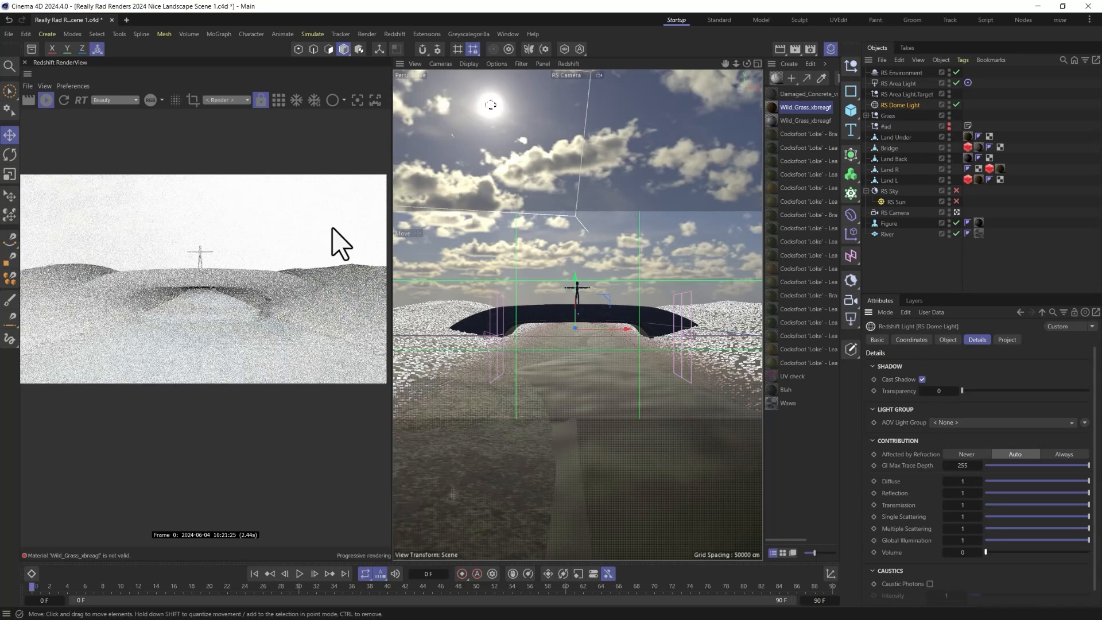
- Reduce the RS Environment's Scattering to 0.0006 and the area light's Volume contribution to about 0.144
left_click(892, 84)
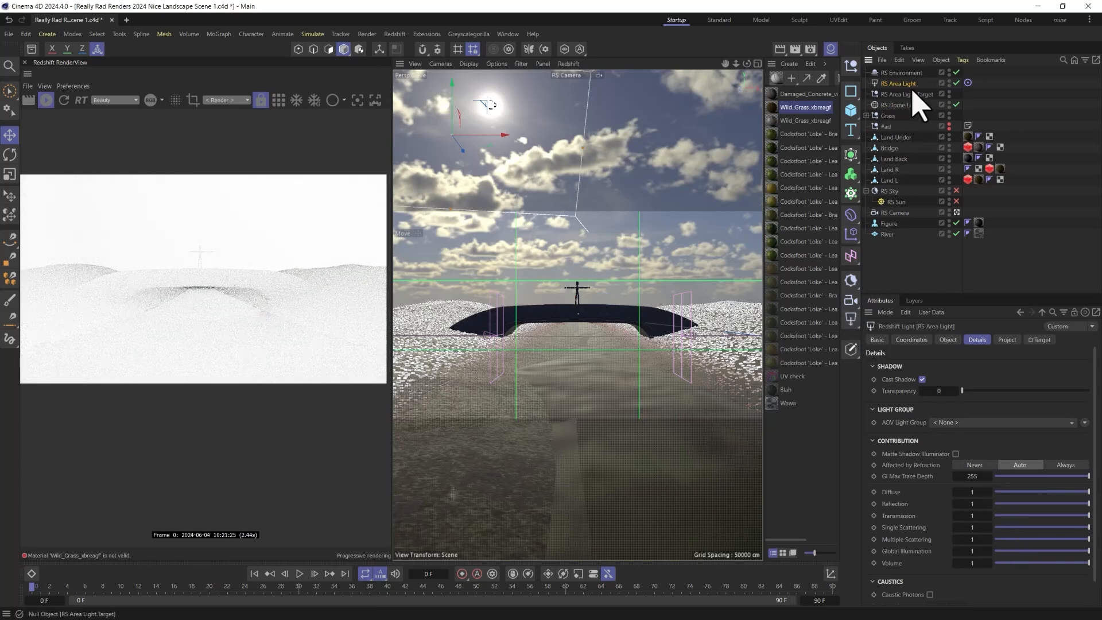
left_click(902, 73)
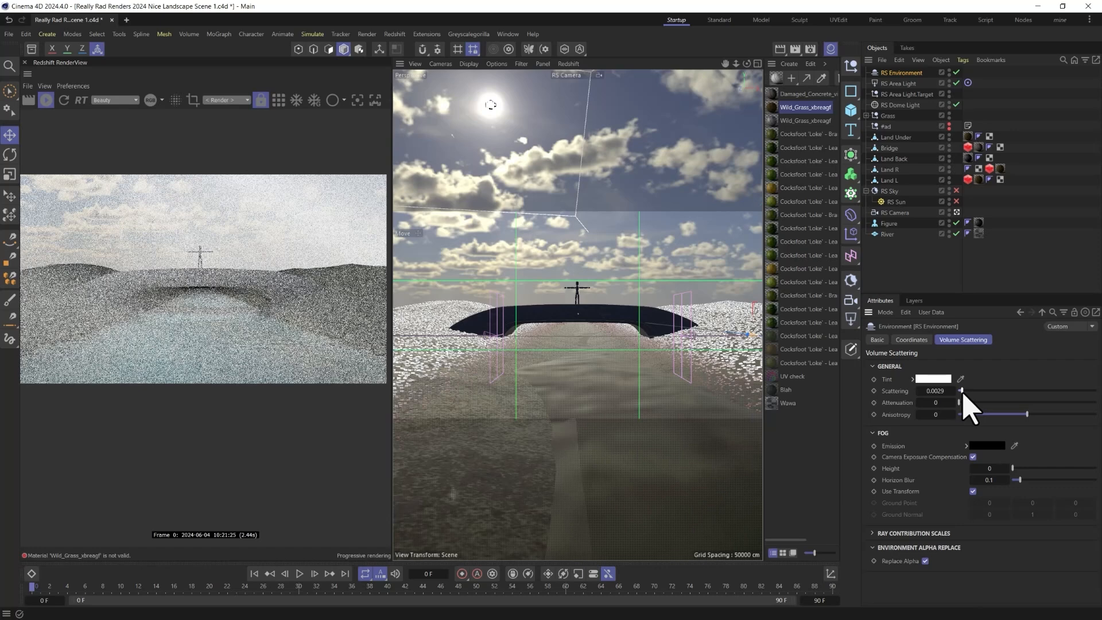
left_click_drag(963, 393, 960, 395)
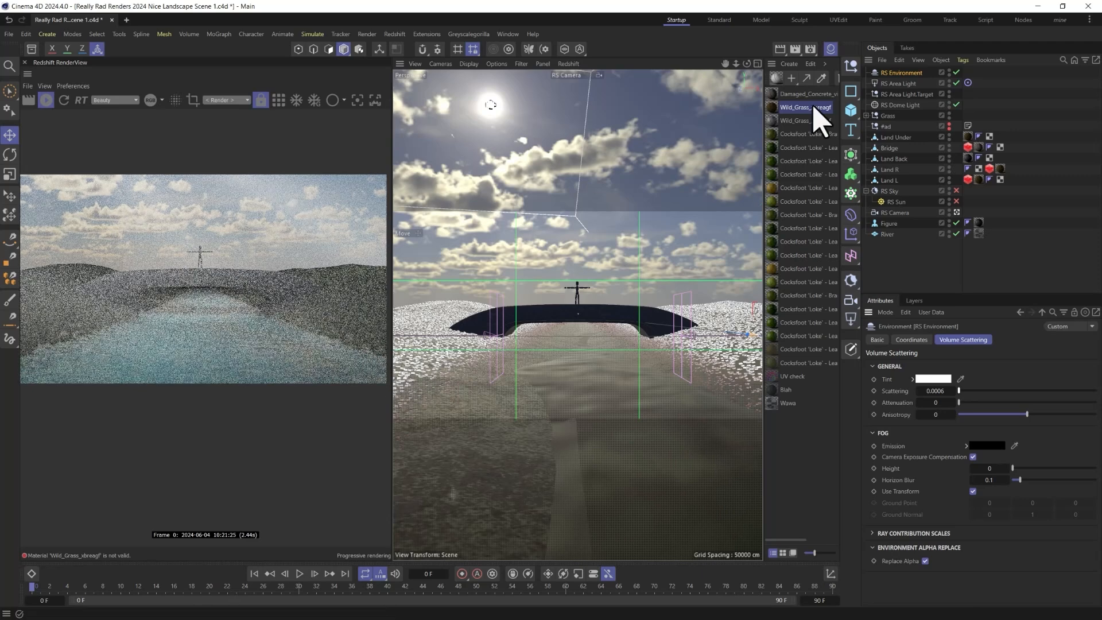
left_click(896, 84)
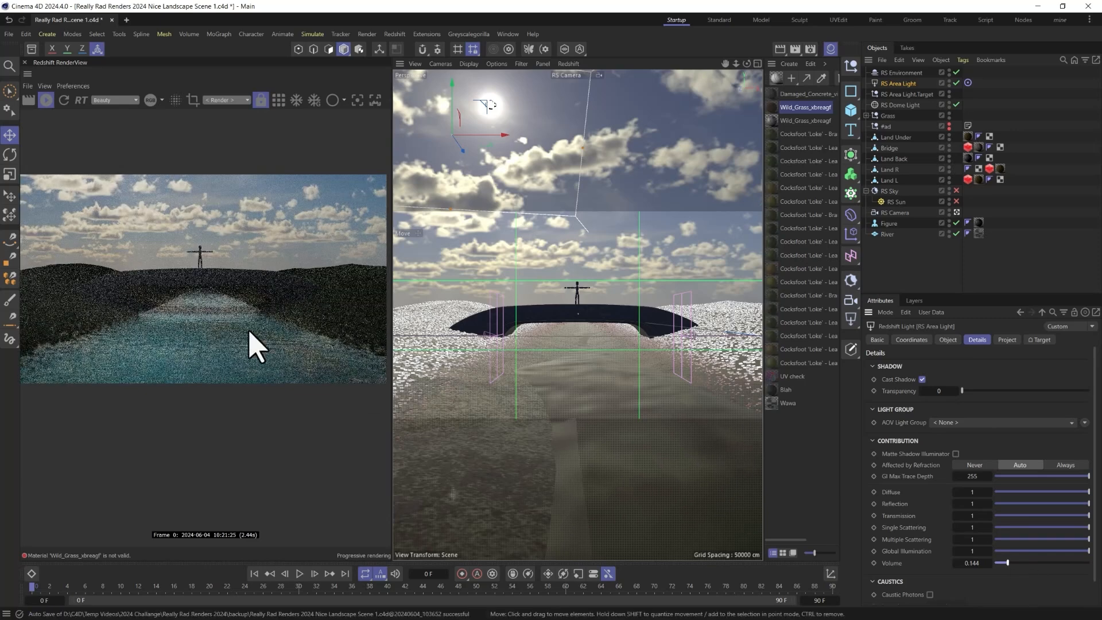
- Set the RS Environment's fog Emission to a muted grey-blue, RGB 132, 132, 152
left_click(910, 73)
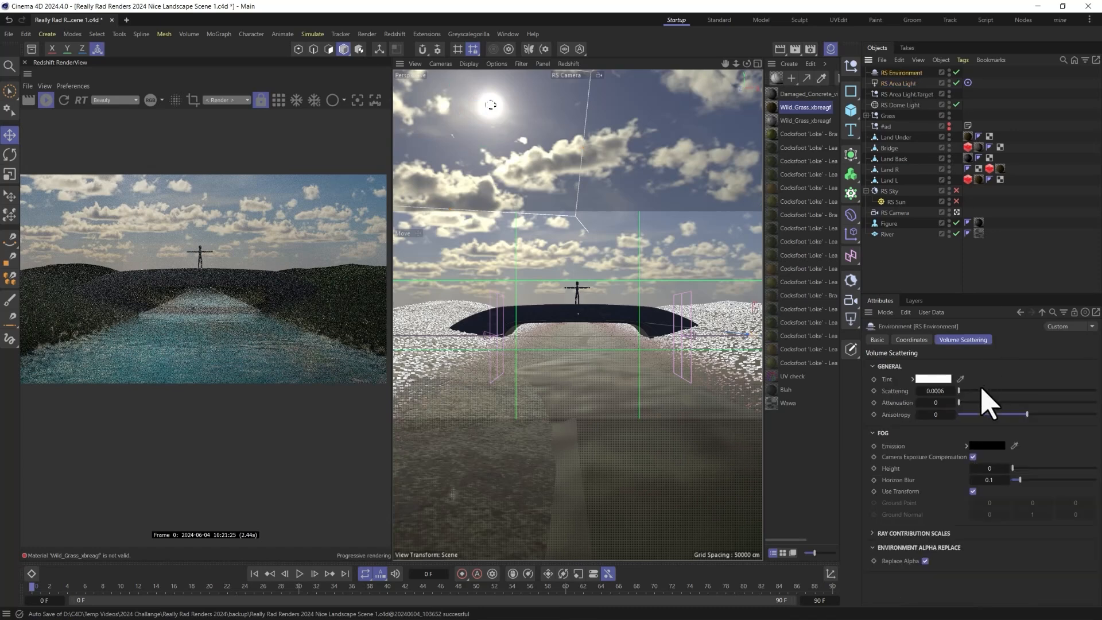
left_click(989, 447)
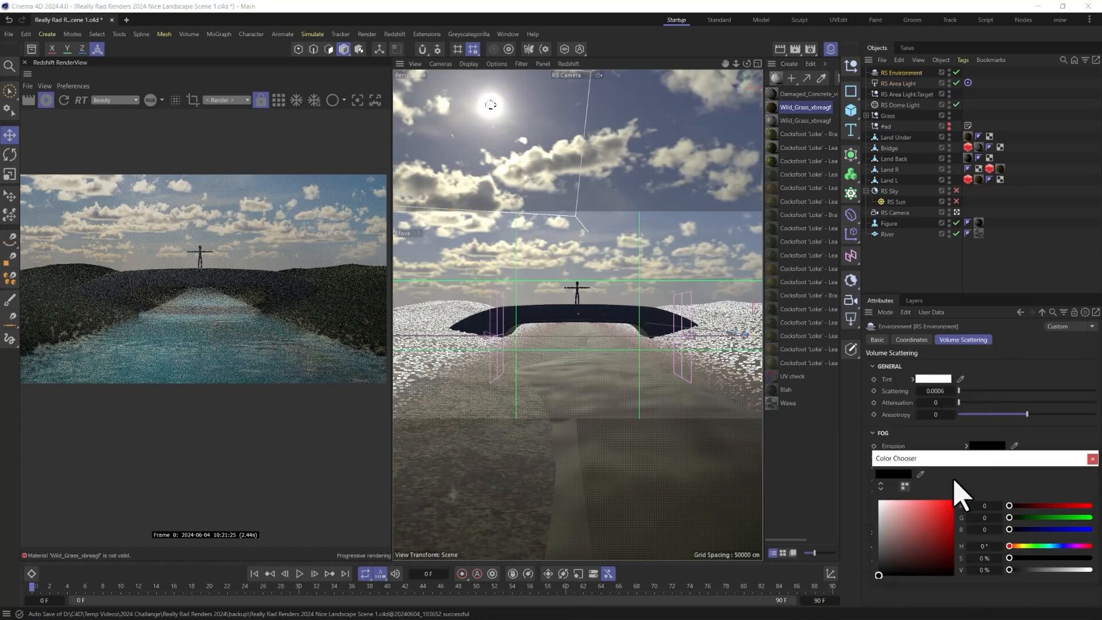
left_click(1026, 529)
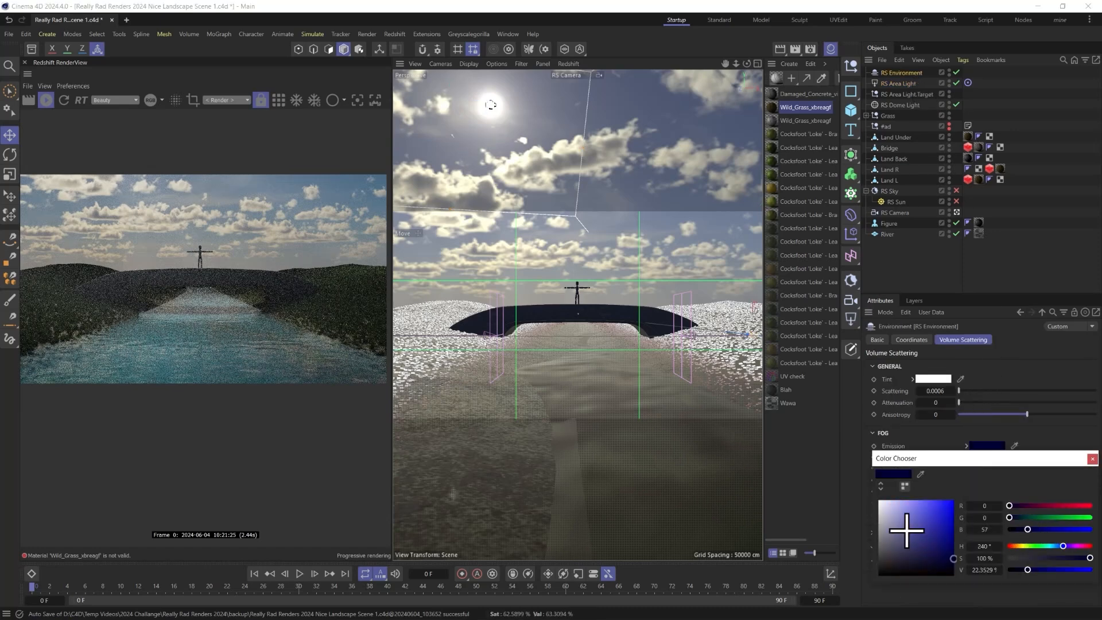
left_click_drag(906, 530, 889, 530)
left_click(1092, 460)
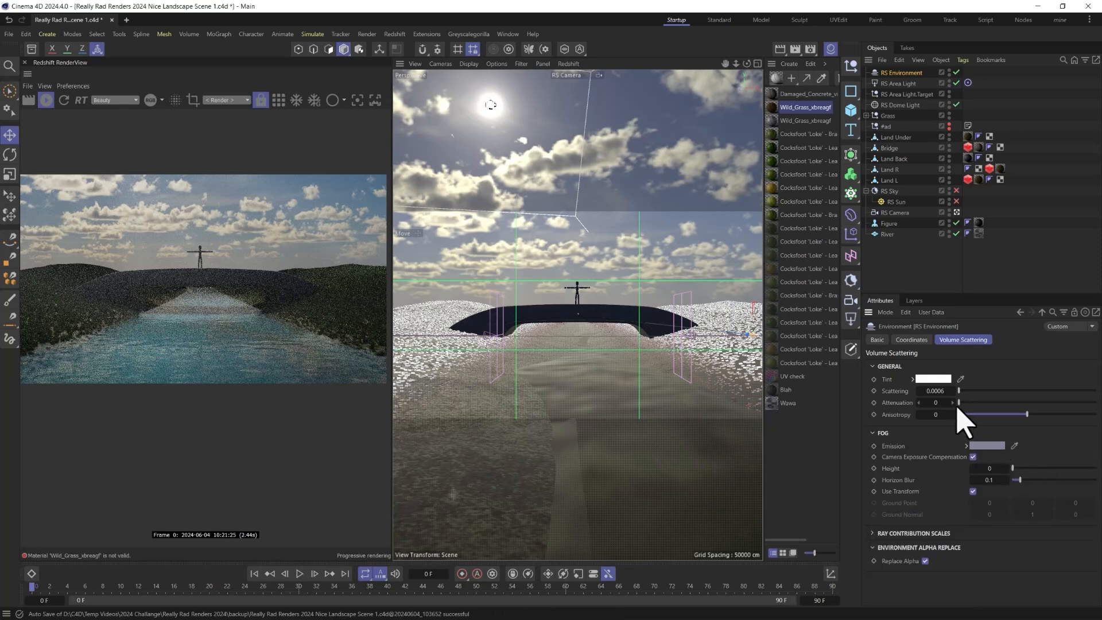
- Set the RS Environment's Attenuation to about 0.0033 and its fog Height to 500
left_click_drag(963, 402, 966, 403)
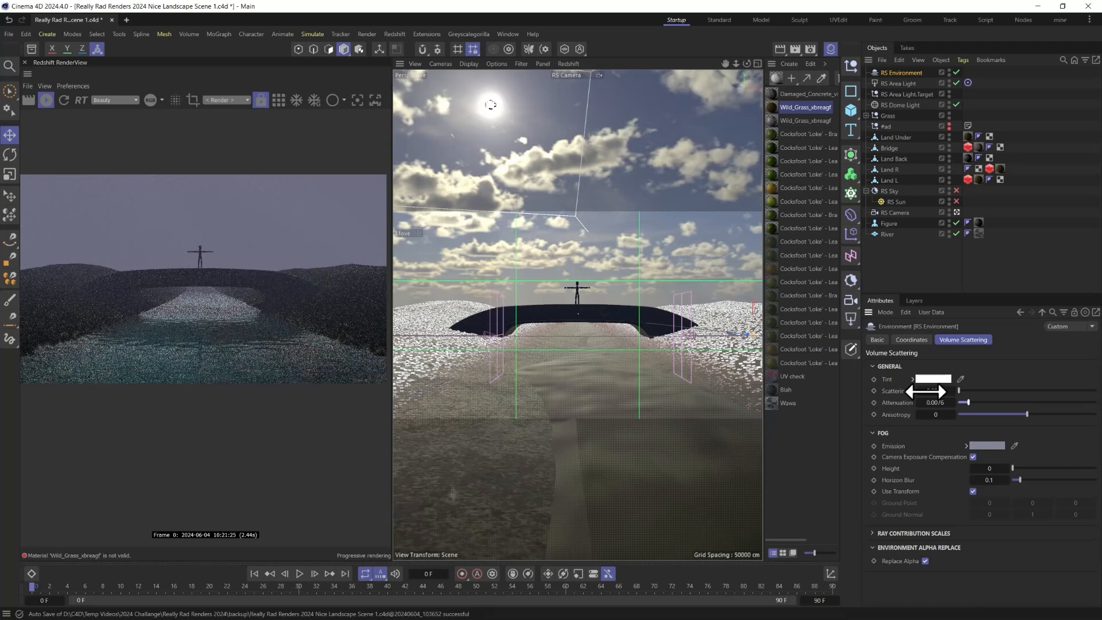
left_click(961, 402)
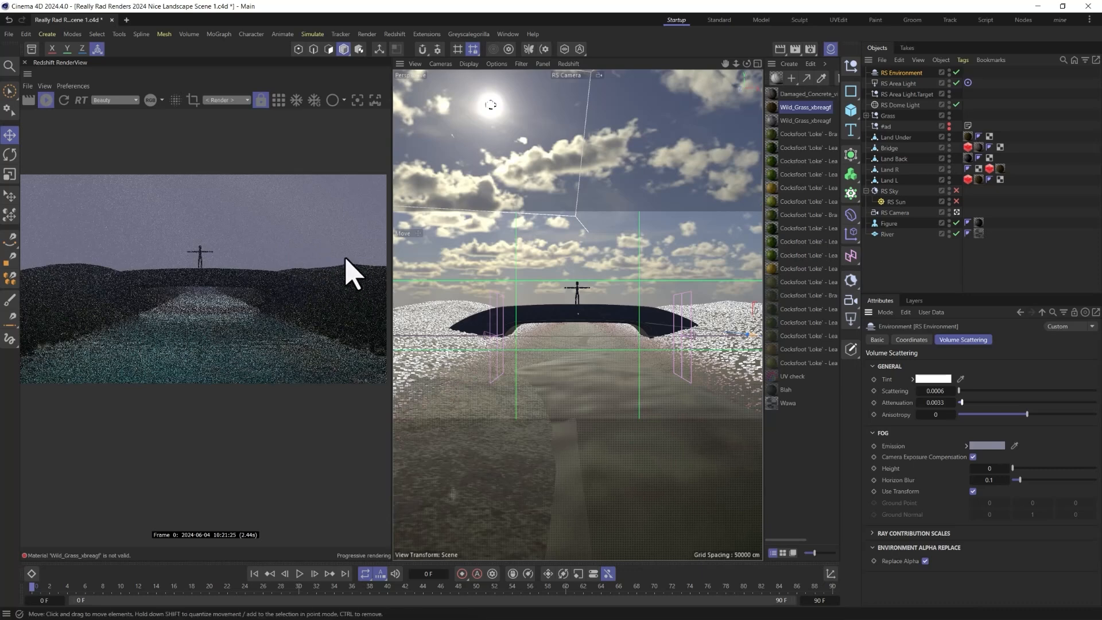
left_click(995, 471)
key("Return")
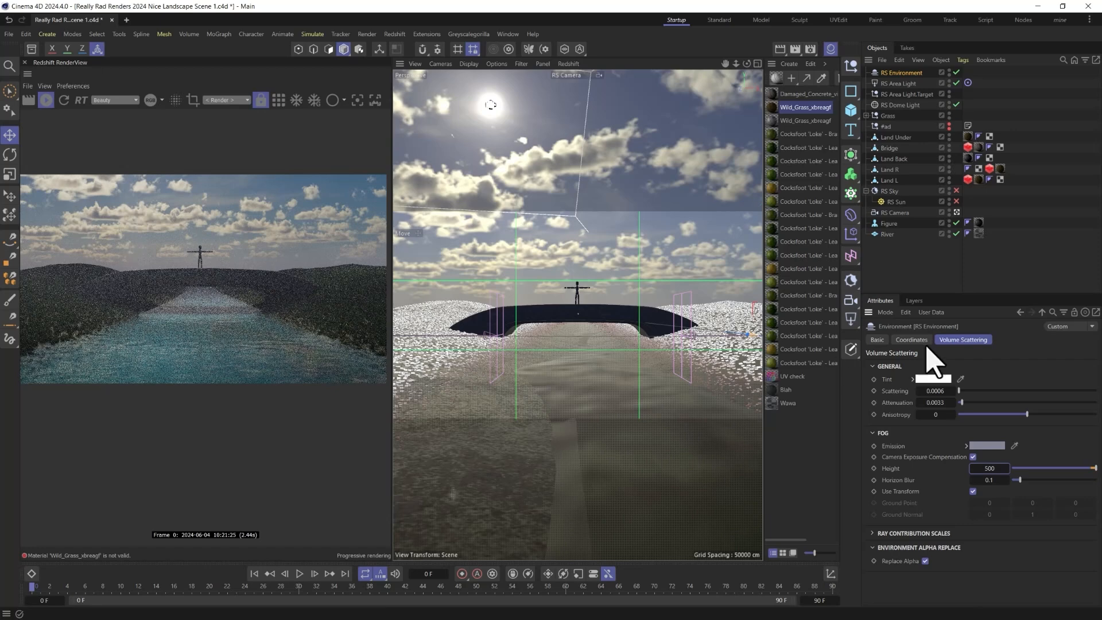
- Change the fog Emission to a warm peach with hue 29°, saturation about 26% and value about 94%, and set Scattering to 0.0003
left_click(985, 446)
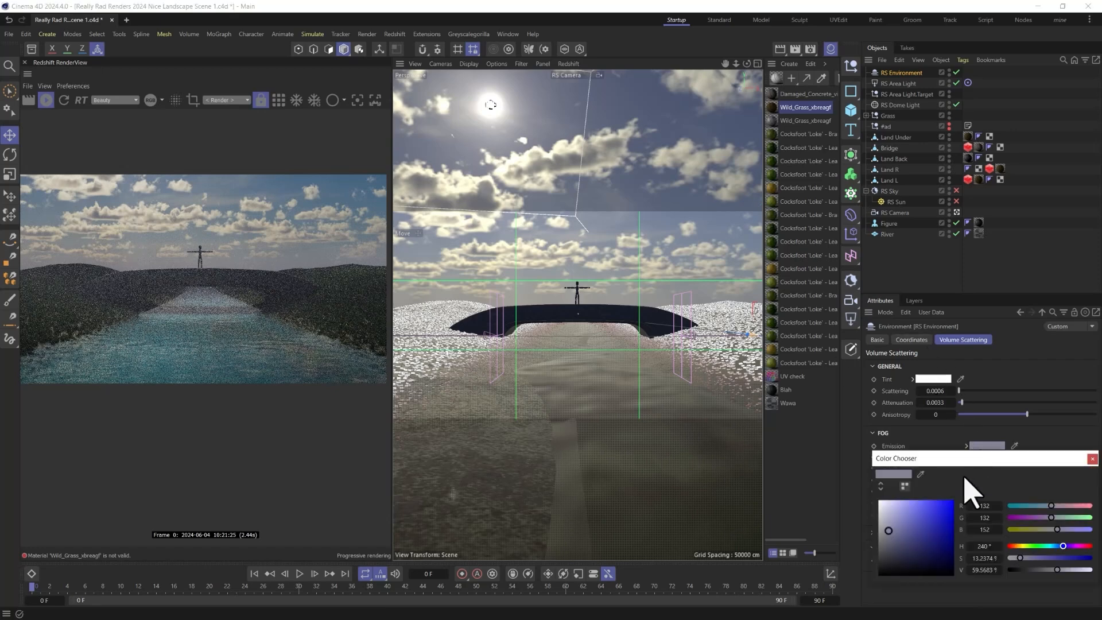
left_click(1016, 546)
left_click(898, 504)
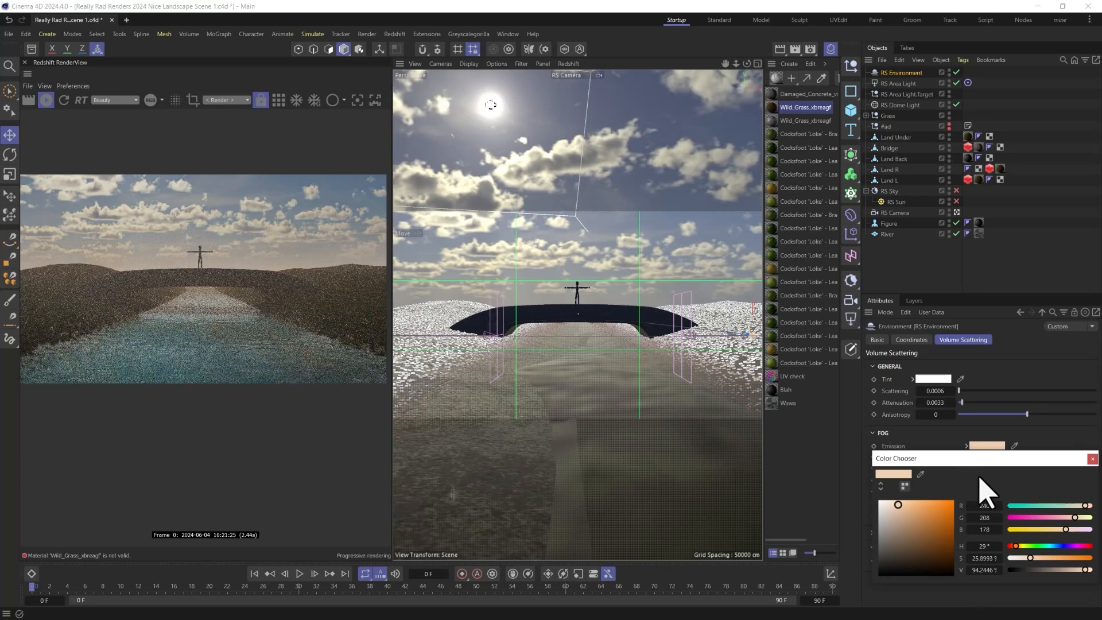
left_click(1092, 459)
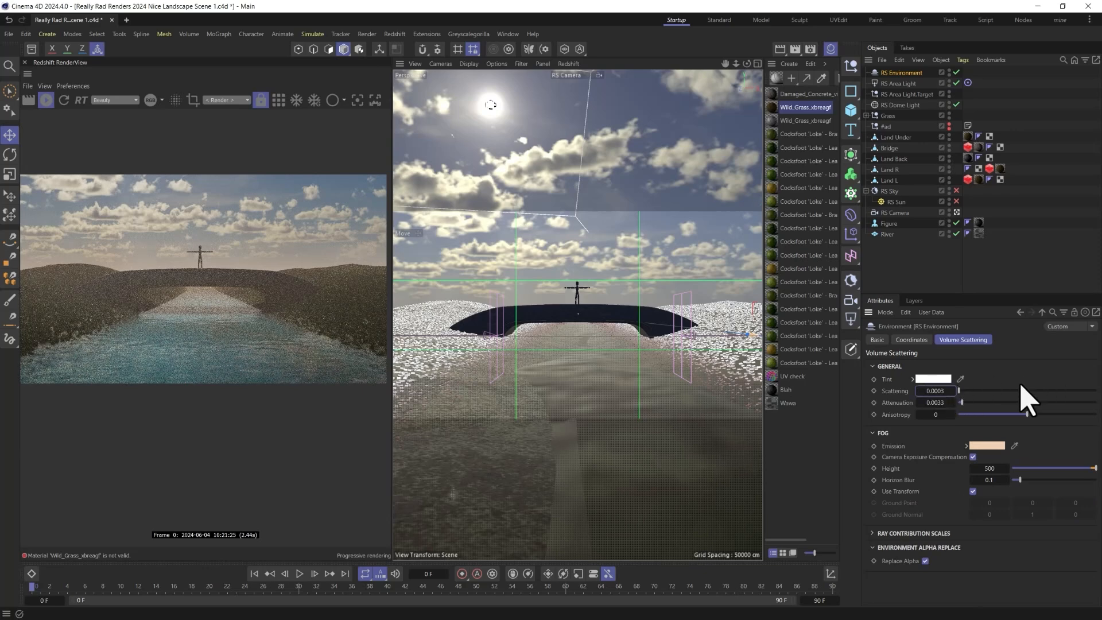
- Set the RS Environment's Anisotropy to about -0.337 and disable the RS Environment in the scene
left_click_drag(1026, 413, 1083, 414)
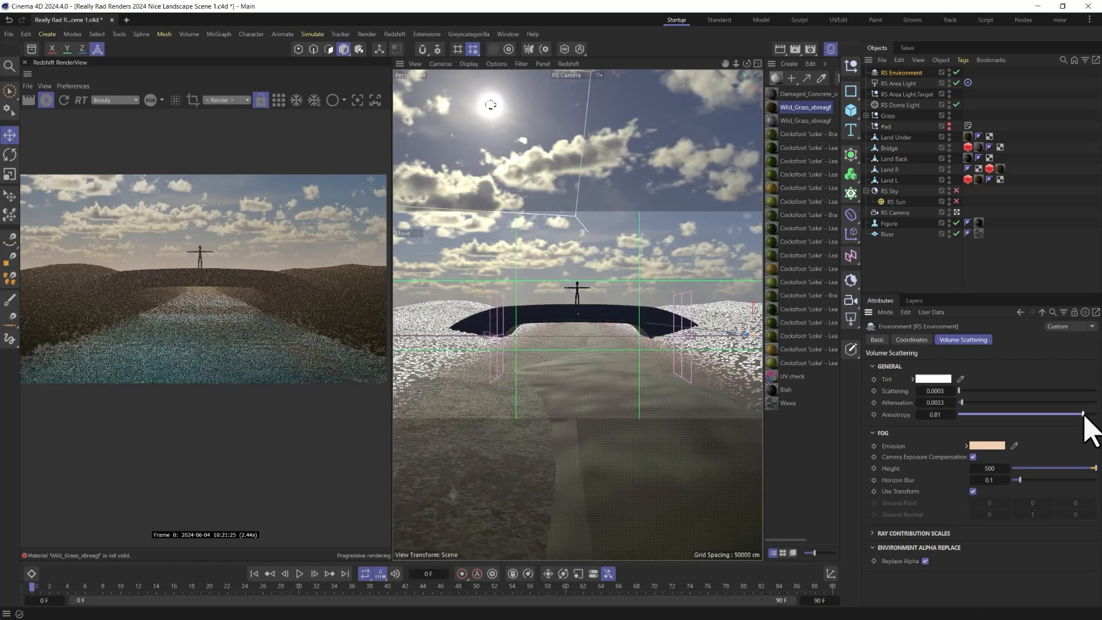
left_click(963, 413)
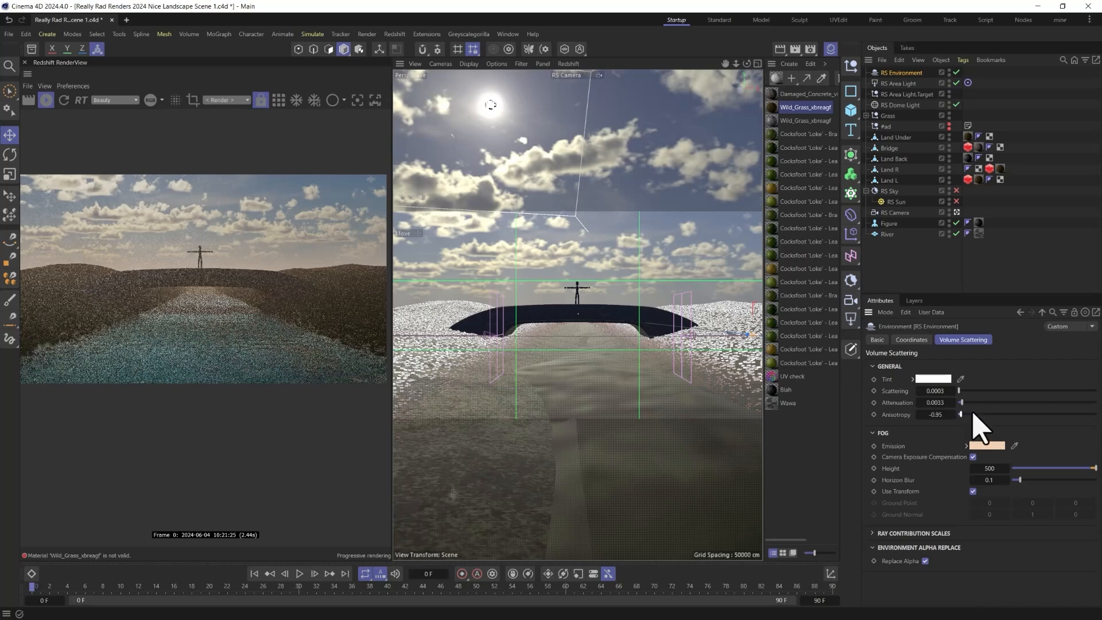
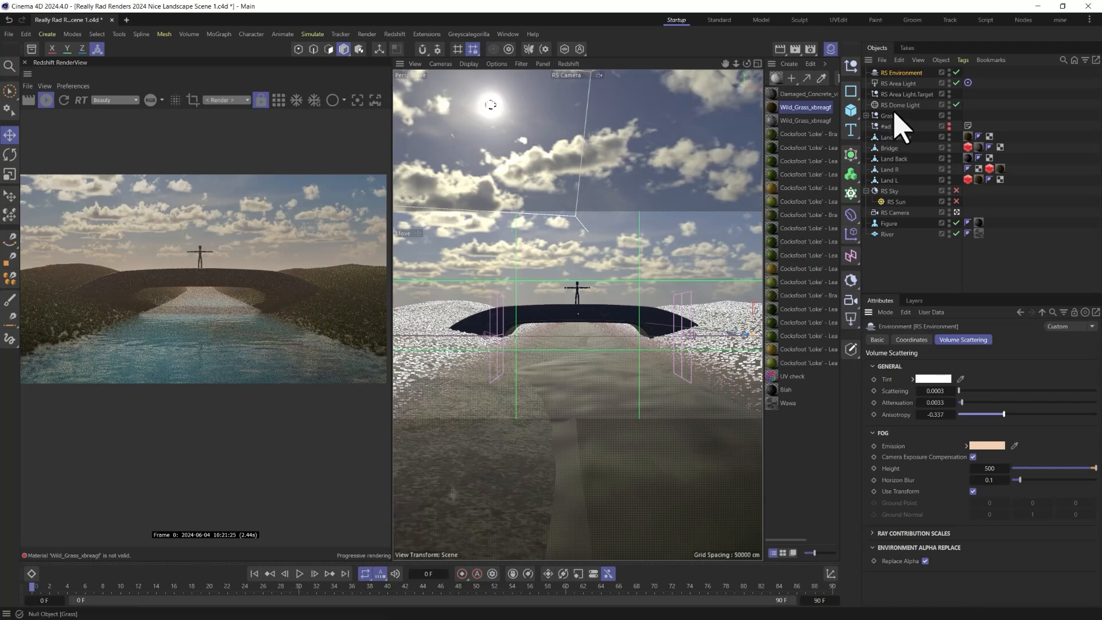
left_click(956, 73)
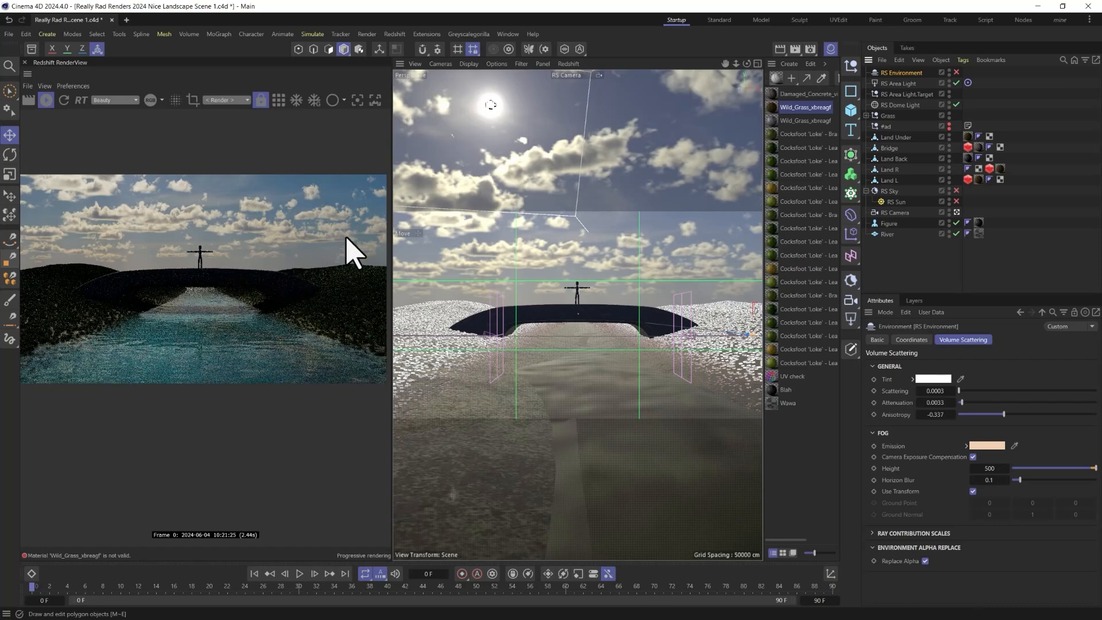
- Save the scene and open the Laubwerk category of plant models in the Asset Browser
key("ctrl+s")
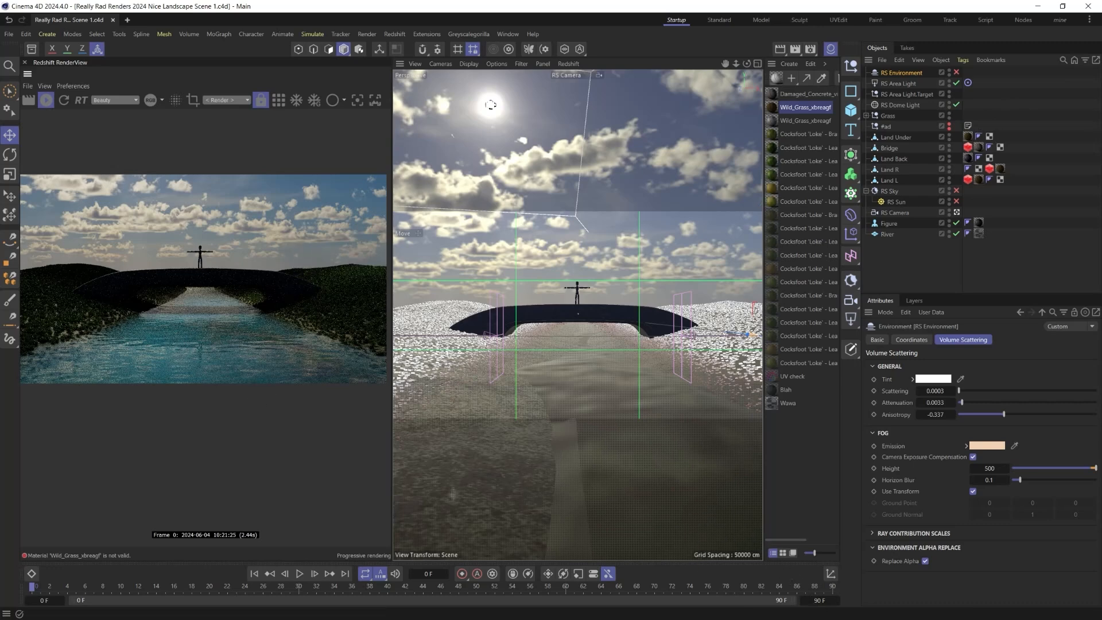
left_click(32, 49)
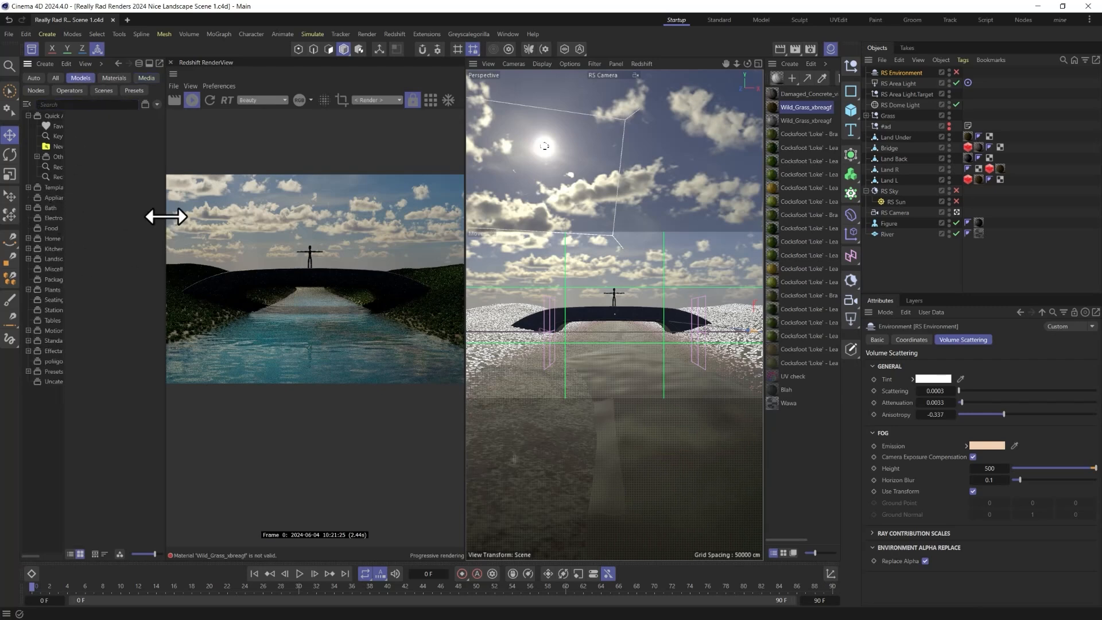
left_click_drag(165, 217, 295, 218)
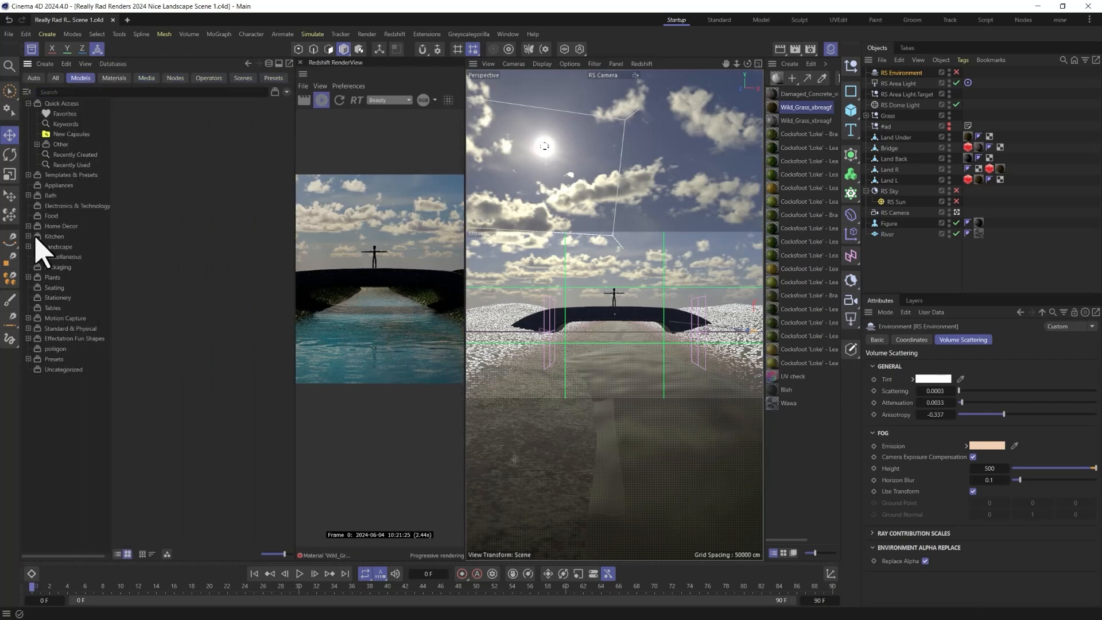
left_click(28, 277)
left_click(80, 297)
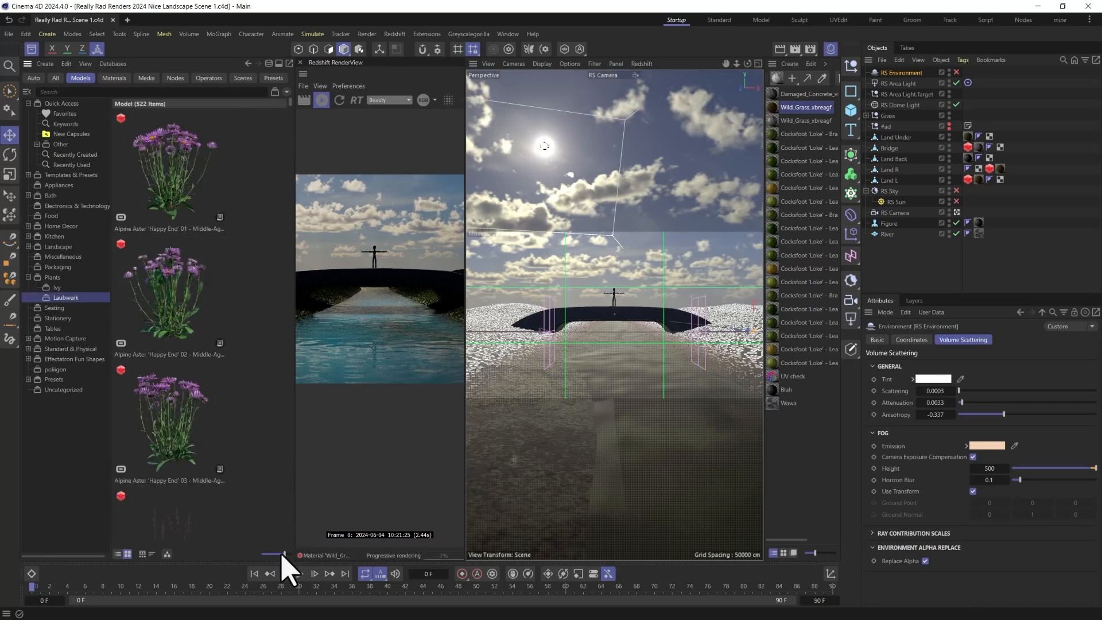
- Enlarge the asset previews, widen the Asset Browser, and browse the Laubwerk plants to the Blue Grama and Blue Grass models
left_click_drag(284, 554, 305, 537)
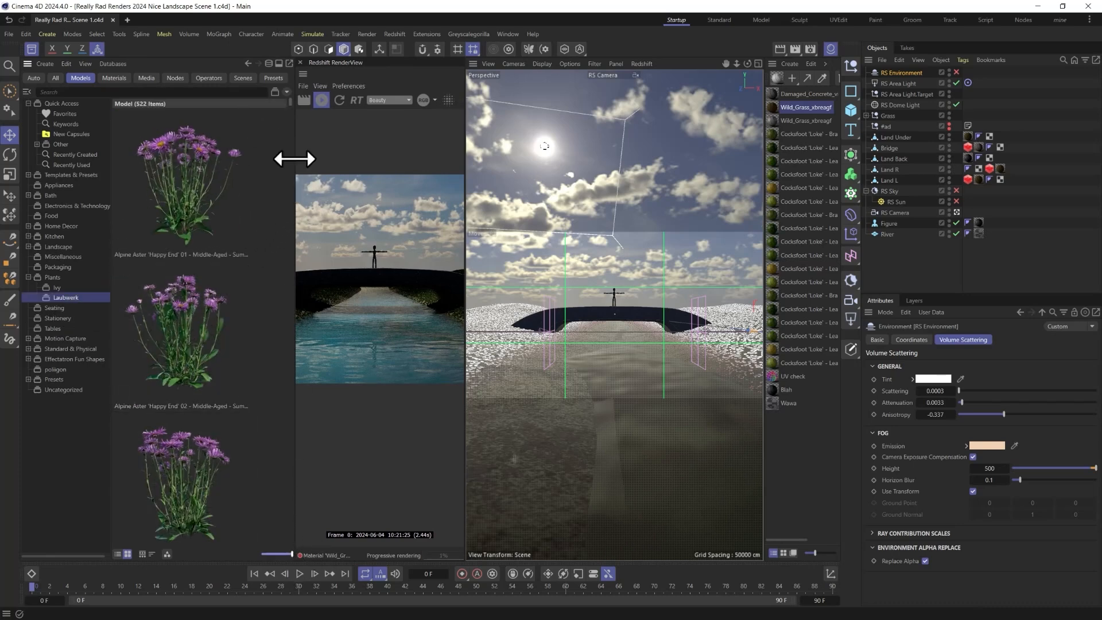
left_click_drag(294, 159, 361, 164)
scroll(246, 333, "down", 5)
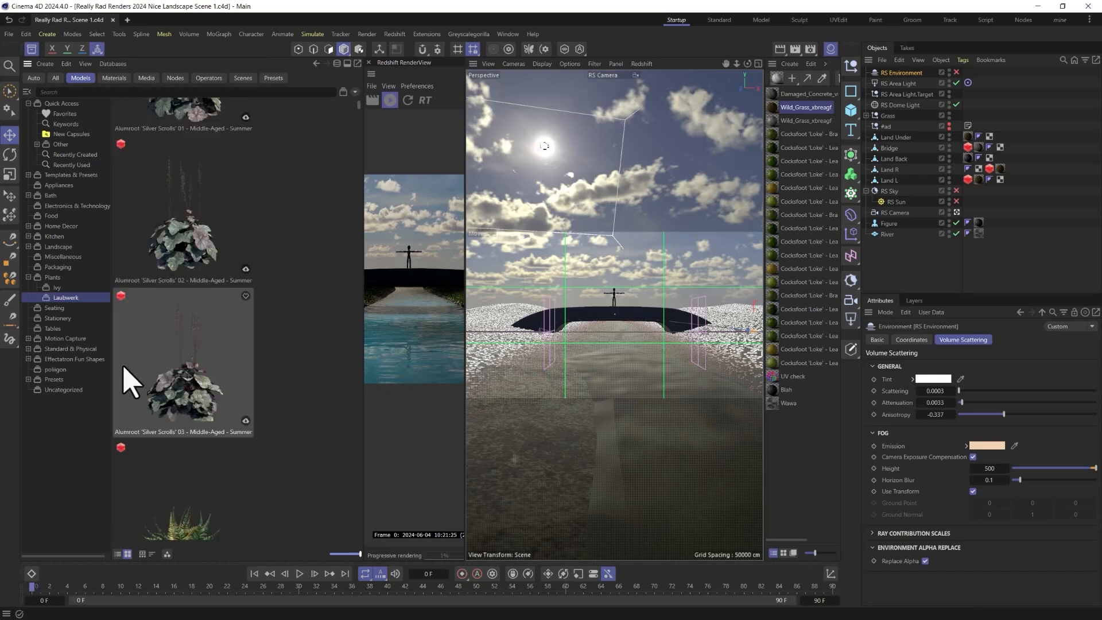
left_click_drag(466, 222, 539, 228)
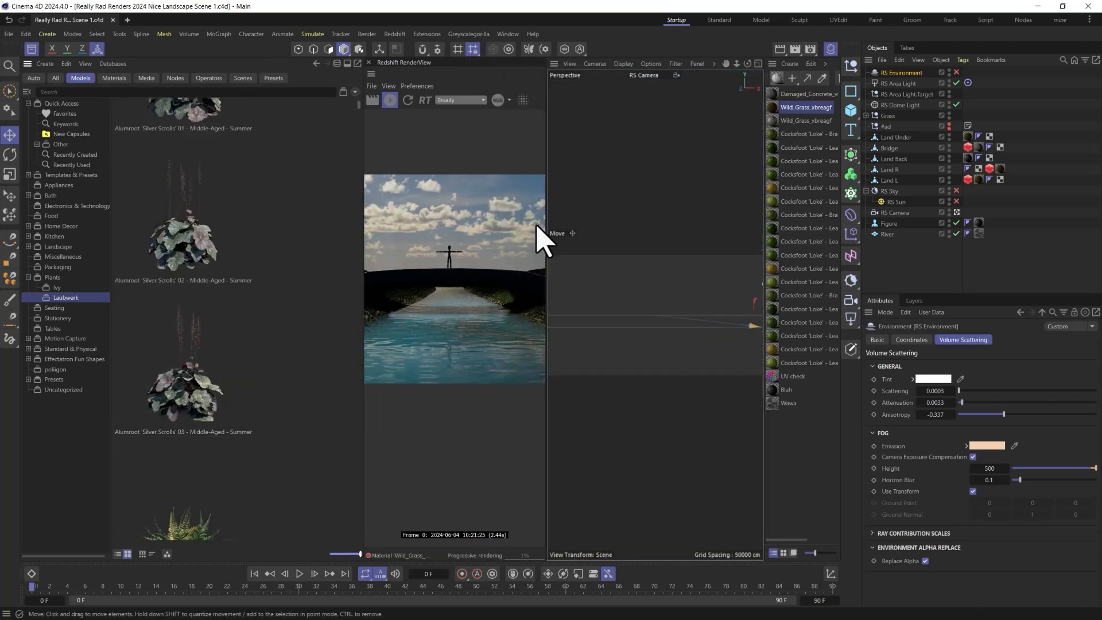
scroll(270, 327, "down", 6)
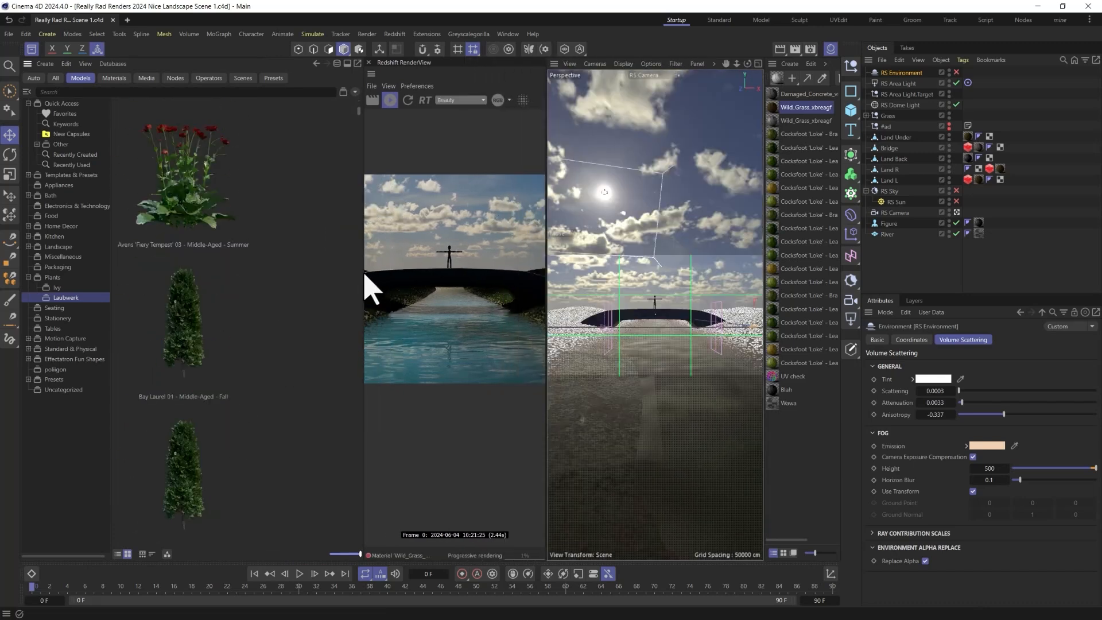
left_click_drag(363, 272, 431, 273)
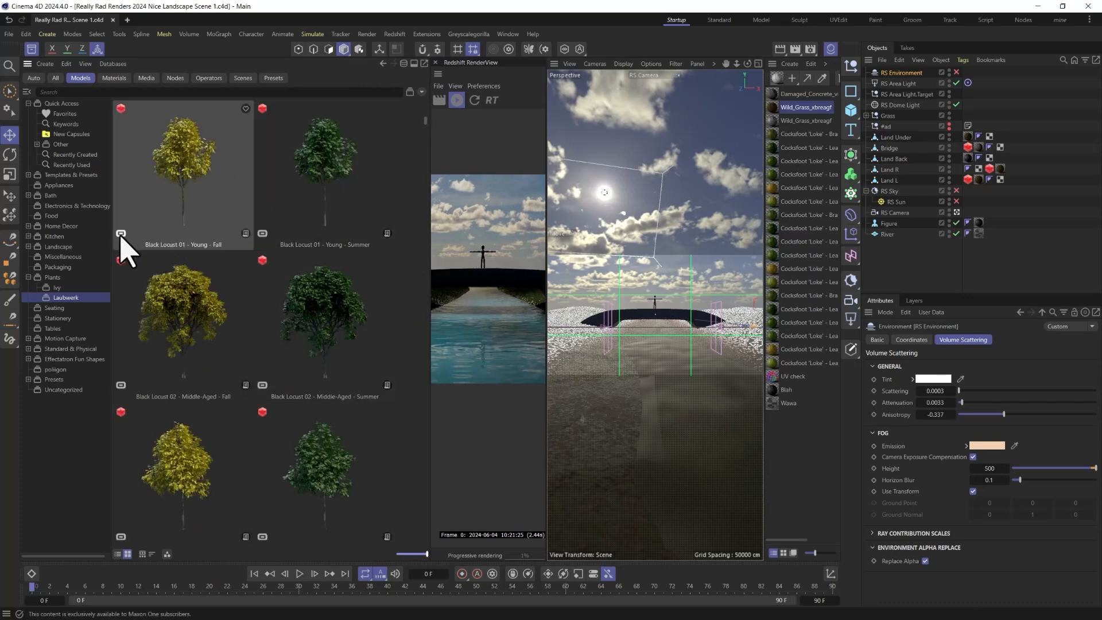
scroll(184, 369, "down", 5)
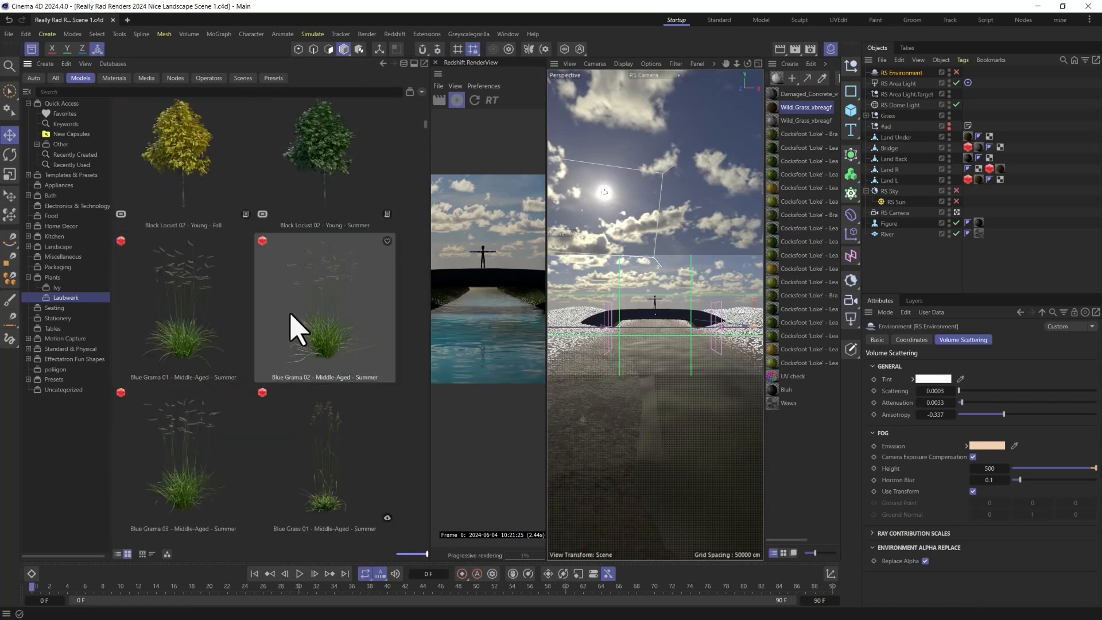
scroll(219, 298, "down", 3)
scroll(217, 290, "up", 2)
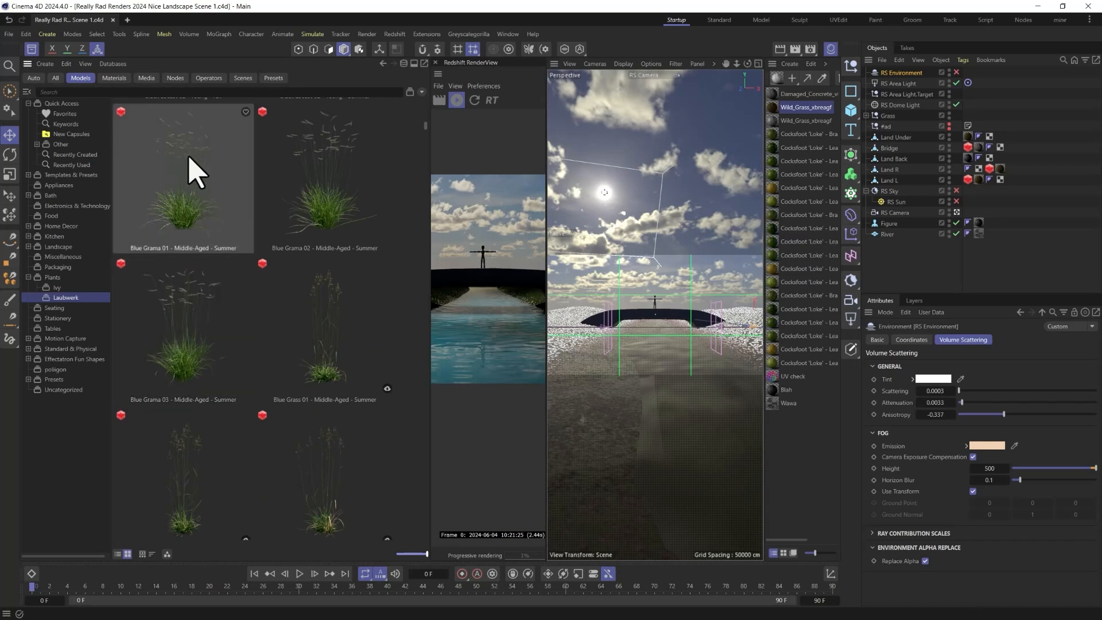
- Load the summer Blue Grama 01–03 and Blue Grass 01–03 models into the scene and close the Asset Browser
left_click(195, 192)
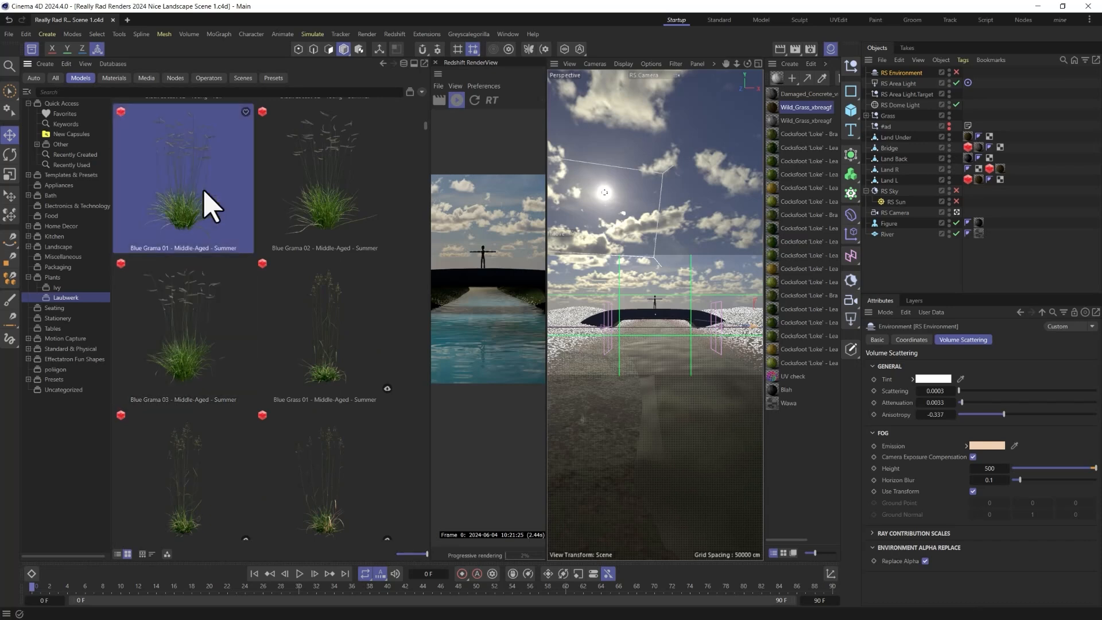
left_click(325, 467, "shift")
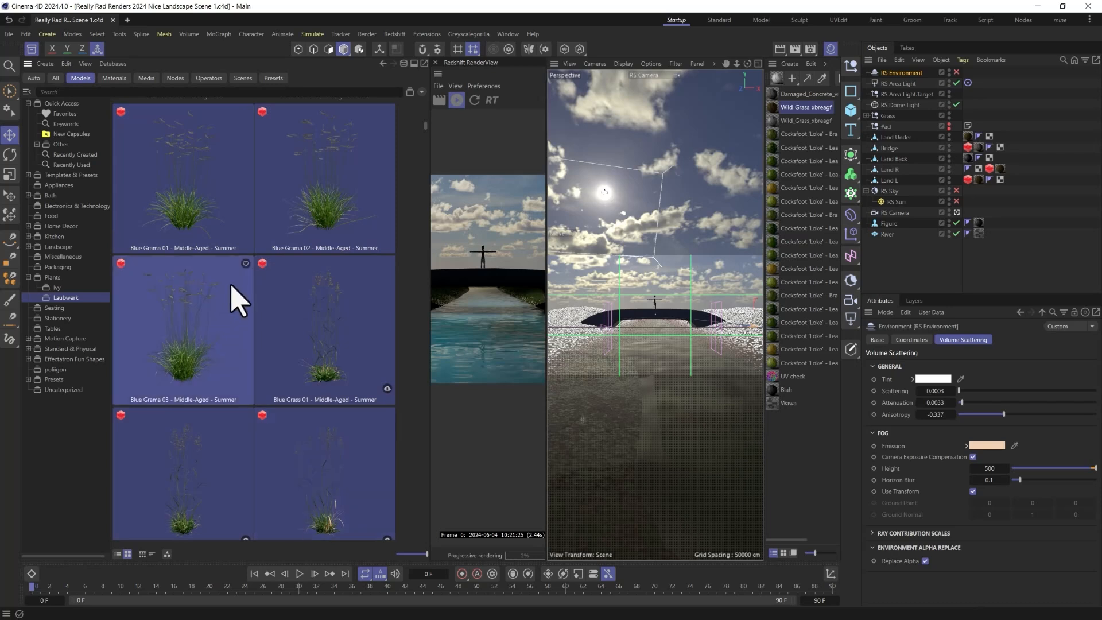
right_click(206, 303)
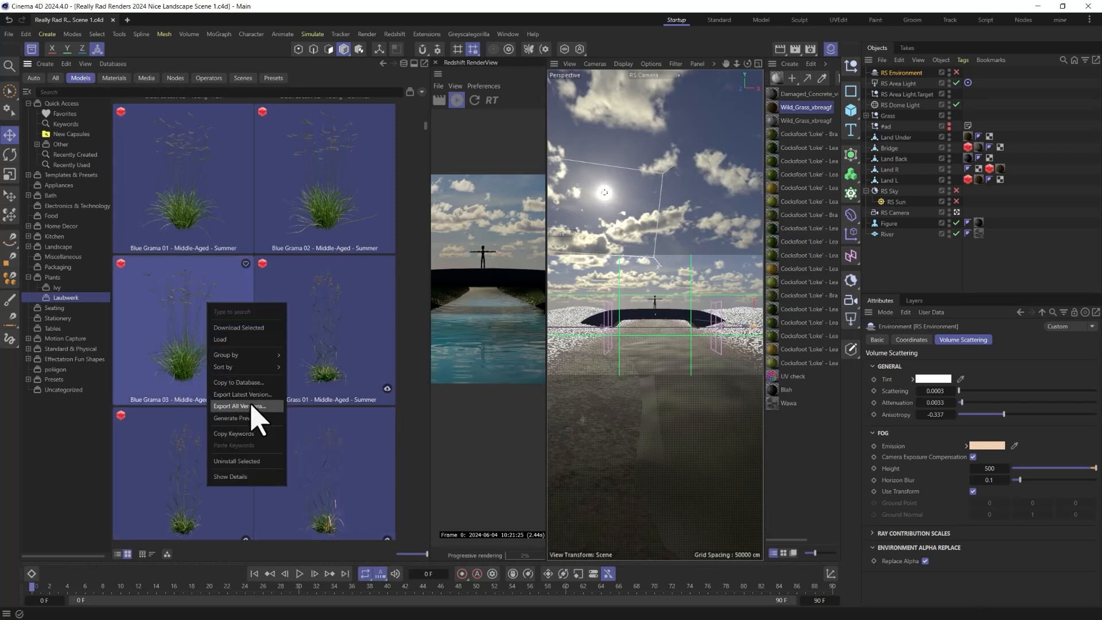
left_click(233, 344)
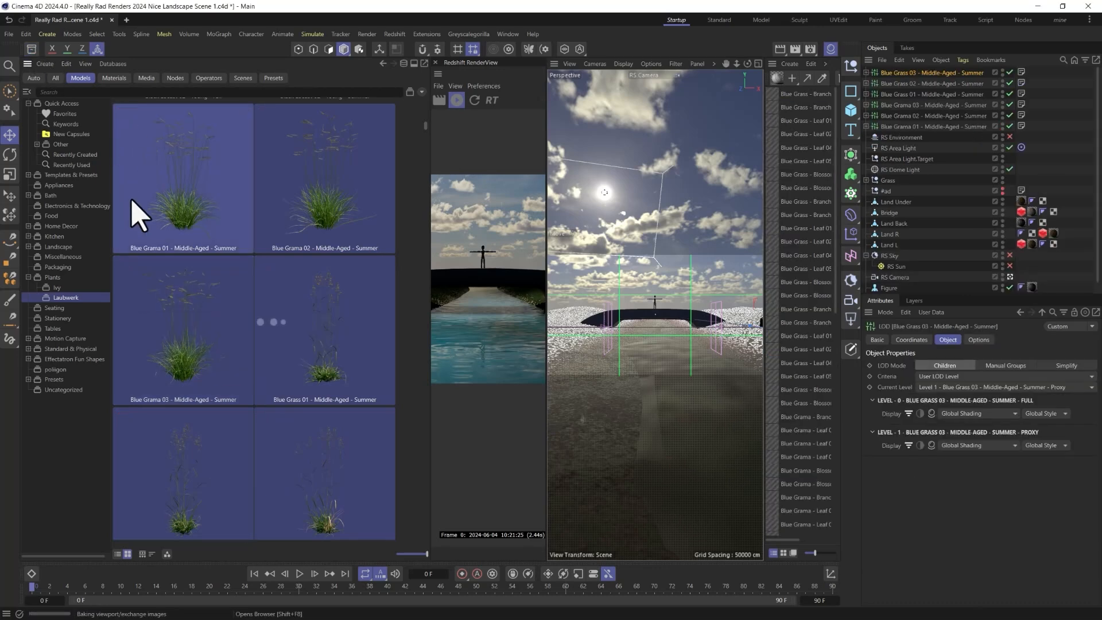
key("shift+F8")
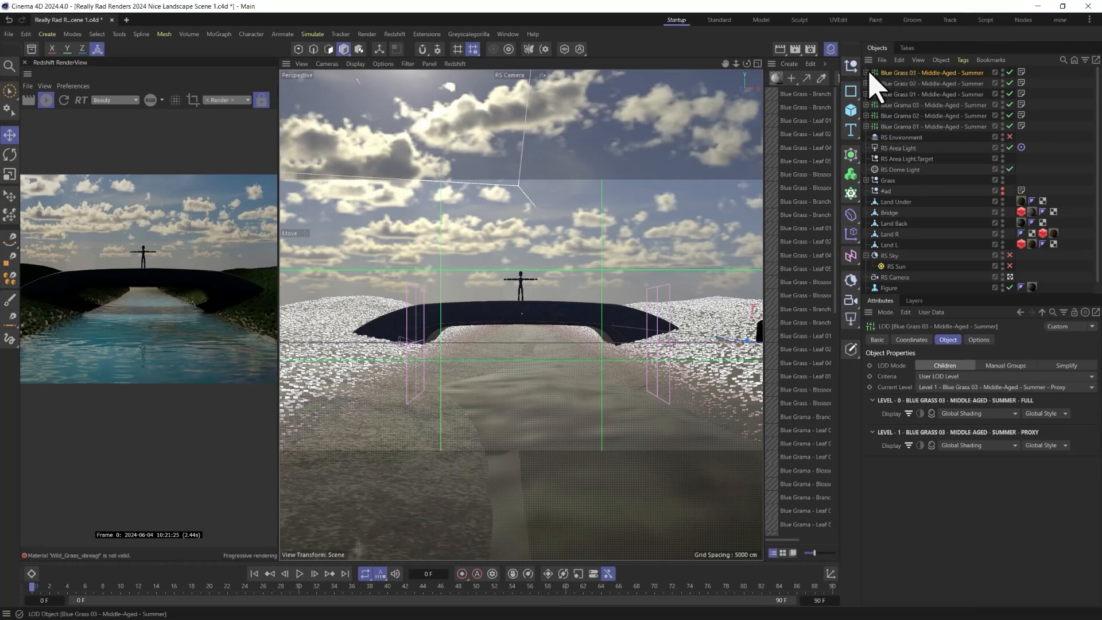
- Move the six Full meshes out of their Blue Grass and Blue Grama LOD objects to the top of the object hierarchy
left_click(866, 126)
left_click(866, 116)
left_click(866, 106)
left_click(866, 94)
left_click(866, 83)
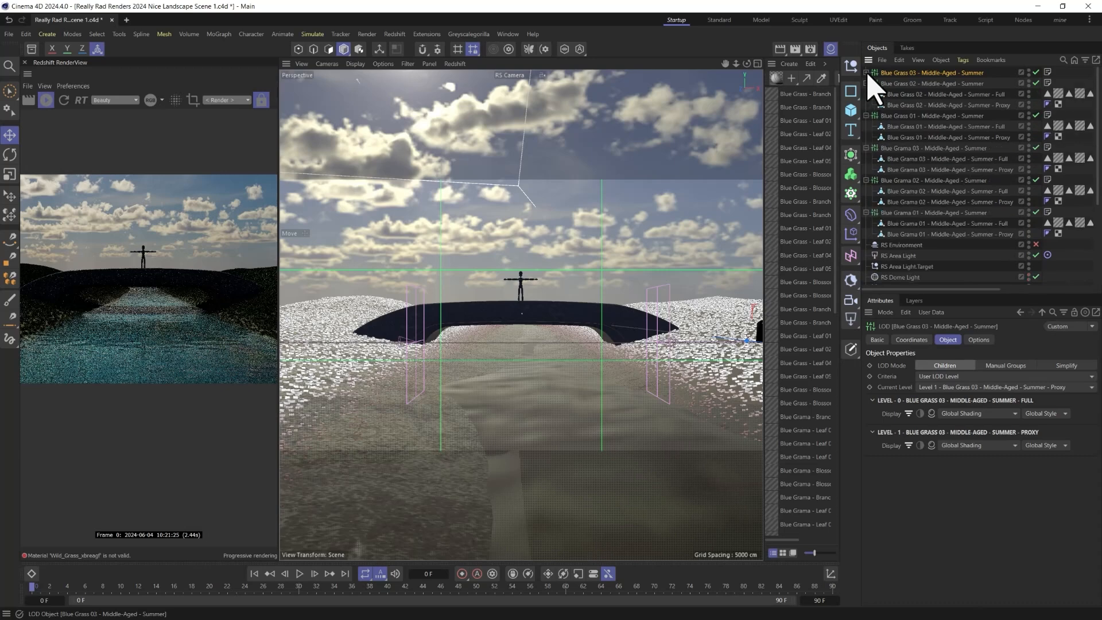
left_click(866, 73)
left_click(941, 84)
left_click(930, 116, "ctrl")
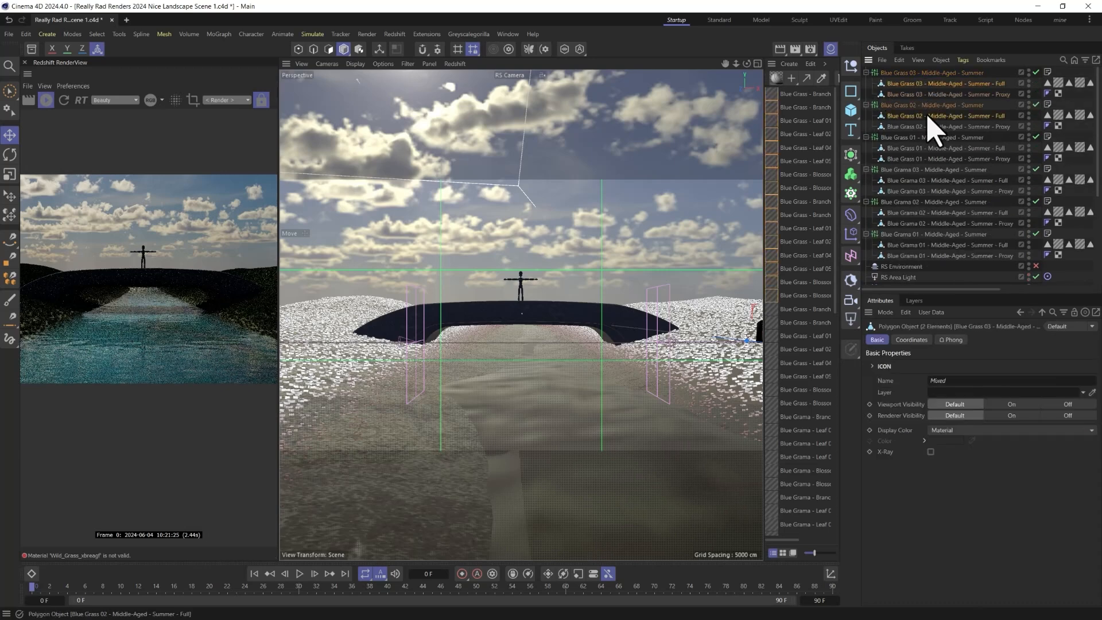
left_click(929, 148, "ctrl")
left_click(924, 181, "ctrl")
left_click(923, 212, "ctrl")
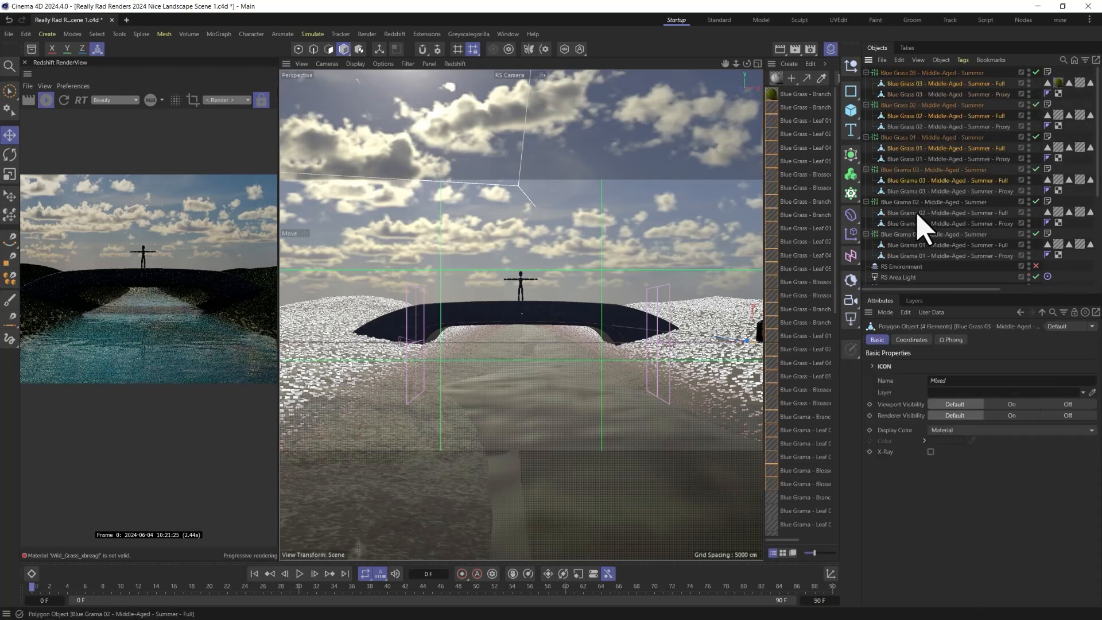
left_click(923, 246, "ctrl")
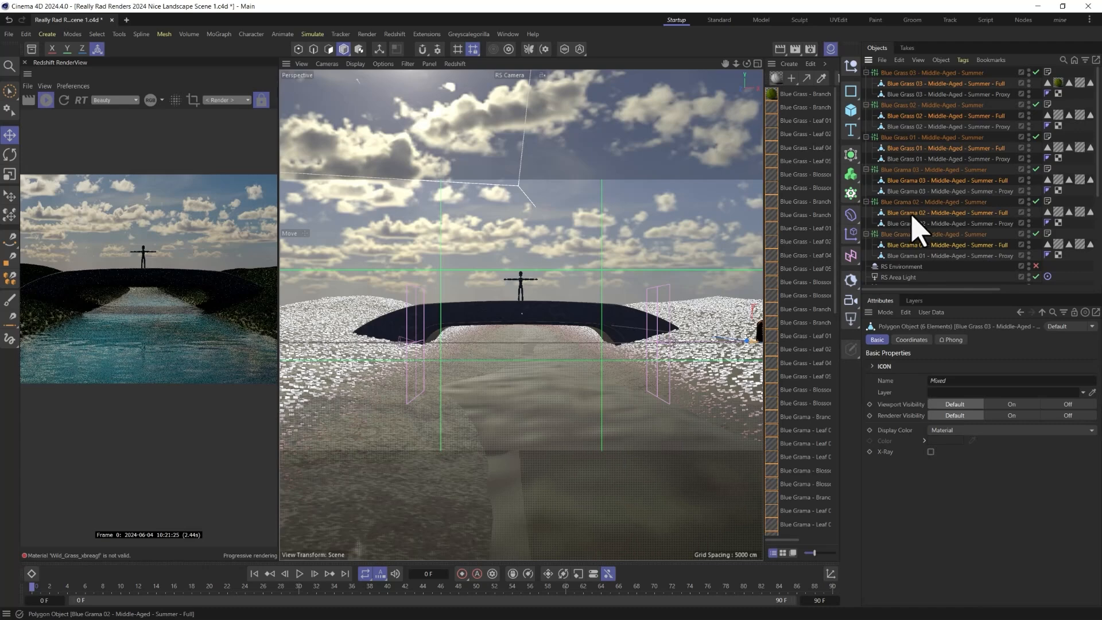
left_click_drag(917, 212, 922, 69)
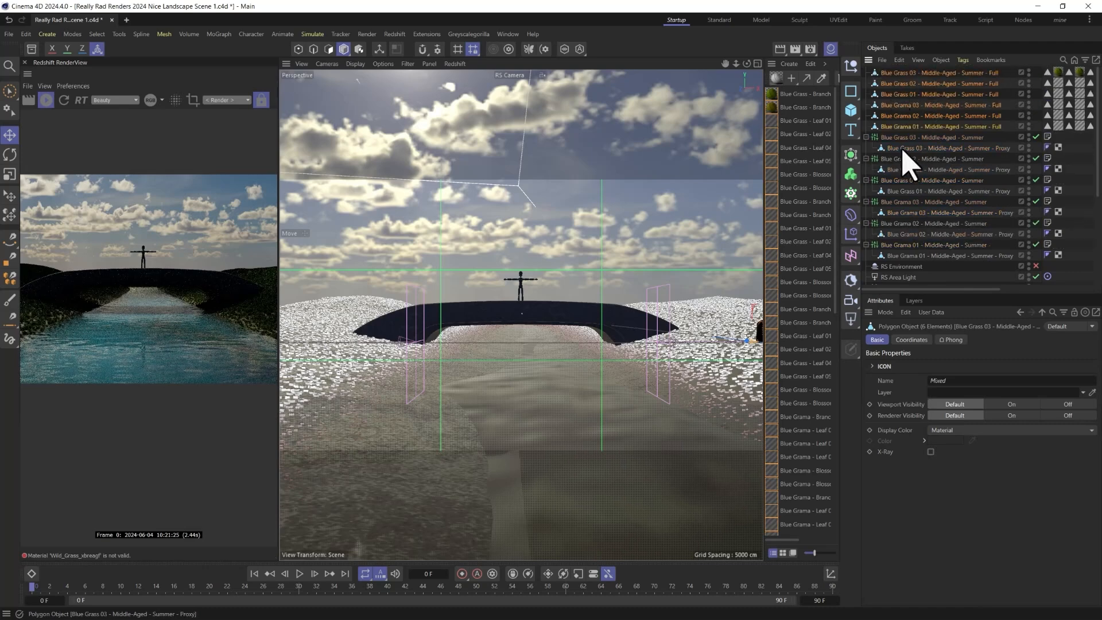
- Delete the leftover LOD objects with their Proxy meshes and select the six Full grass meshes
left_click(904, 256, "ctrl")
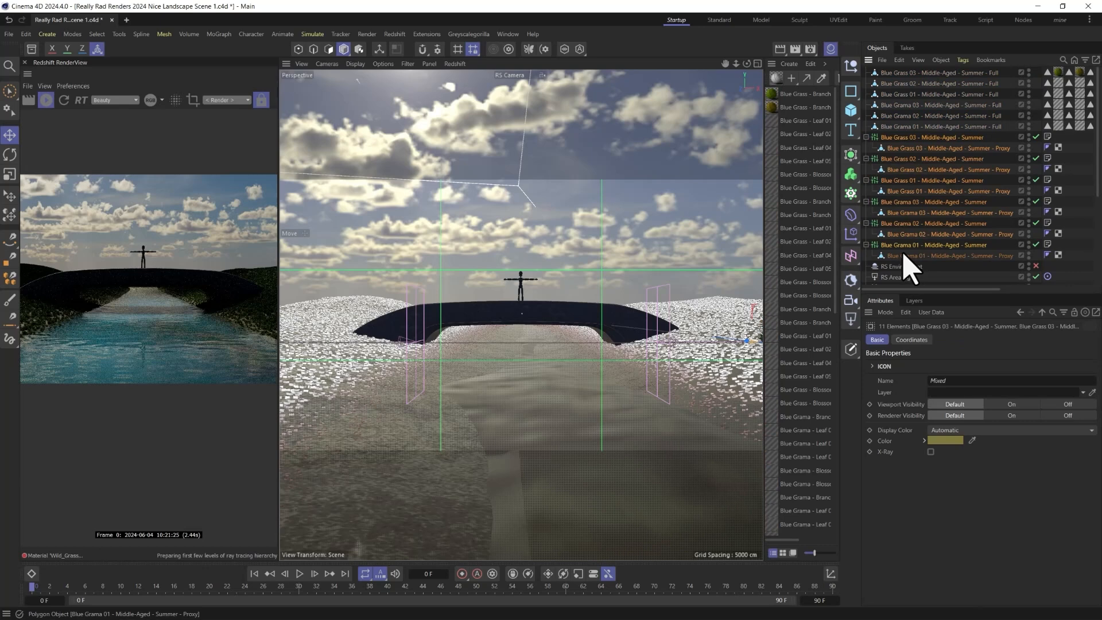
key("Delete")
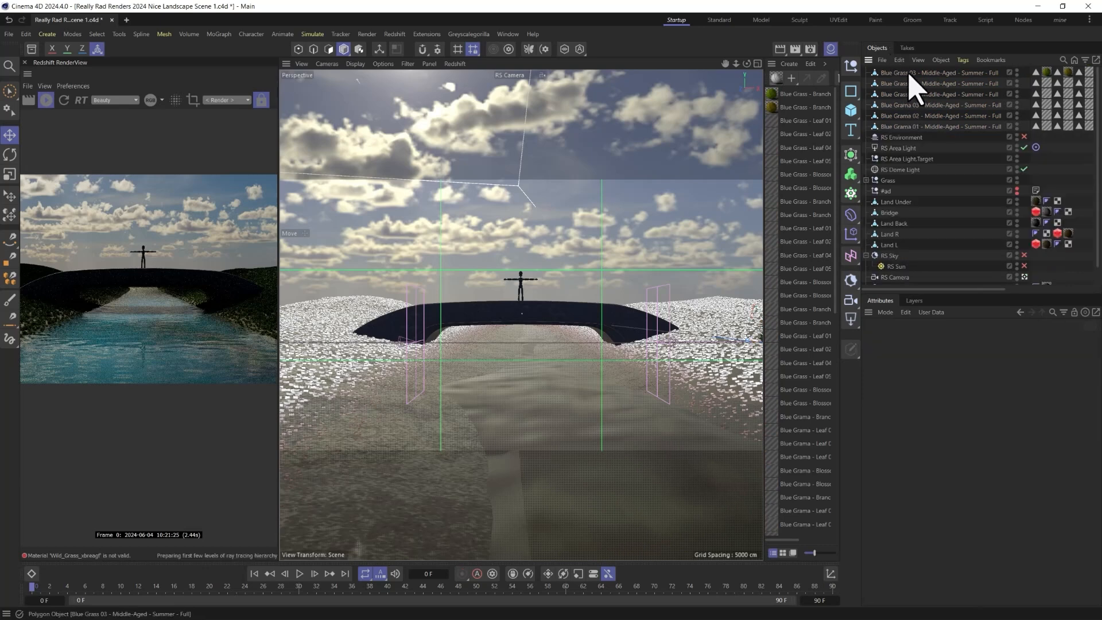
left_click(908, 74)
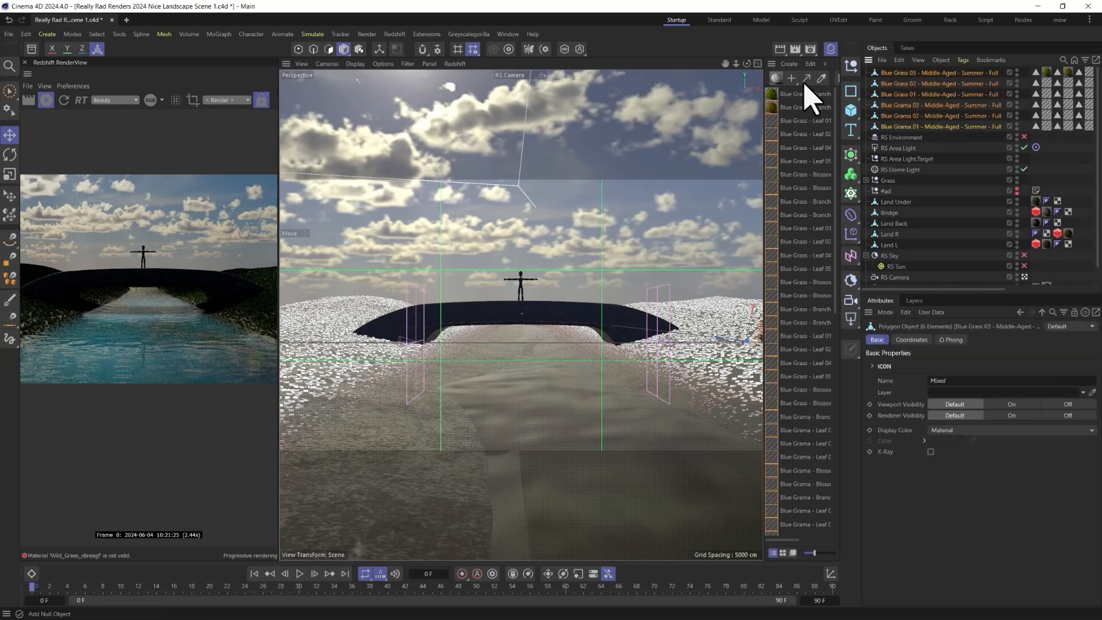
- Inspect the Diffuse texture node of the first Blue Grass branch material in the Node Editor
left_click(774, 96)
double_click(775, 98)
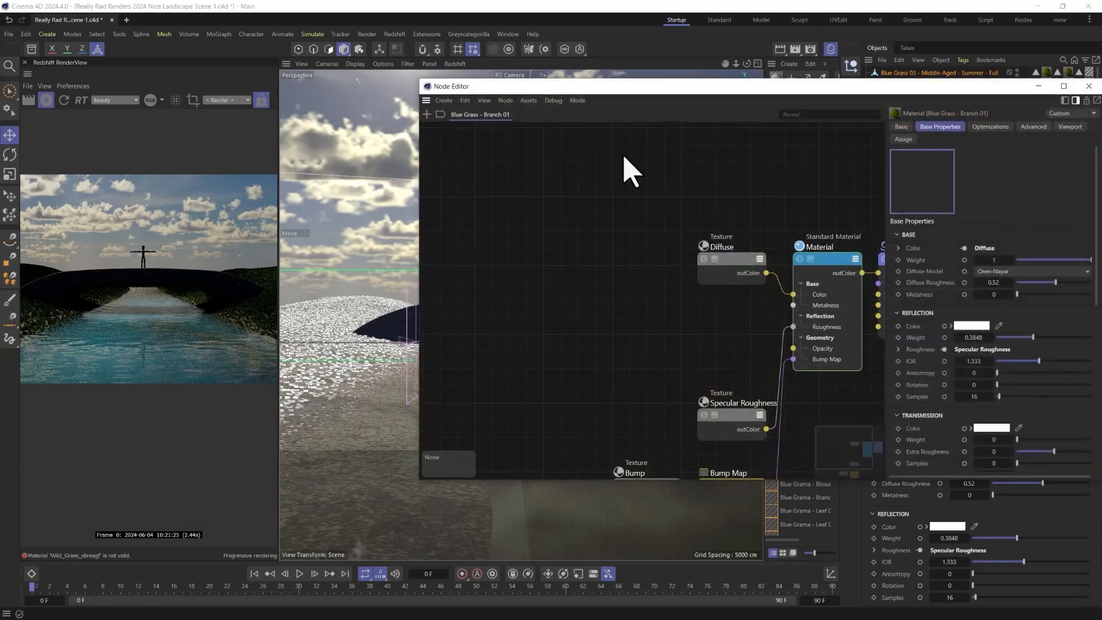
left_click(727, 271)
left_click(1089, 86)
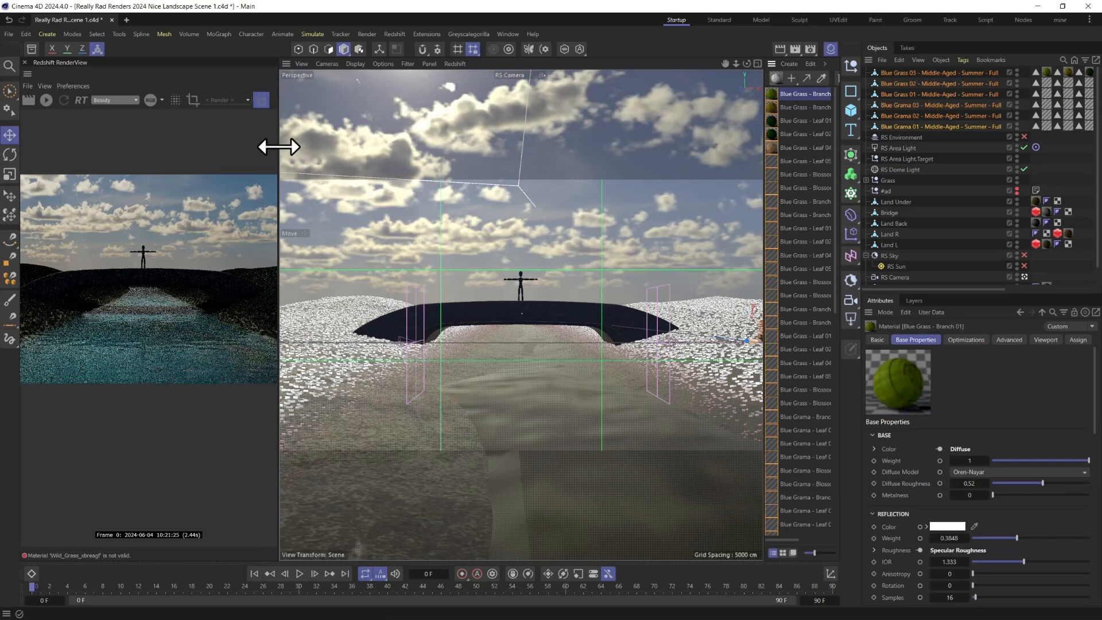
- Group the six Full grass meshes under a new null named "tall grass"
left_click(851, 68)
left_click(897, 83)
left_click(901, 136, "shift")
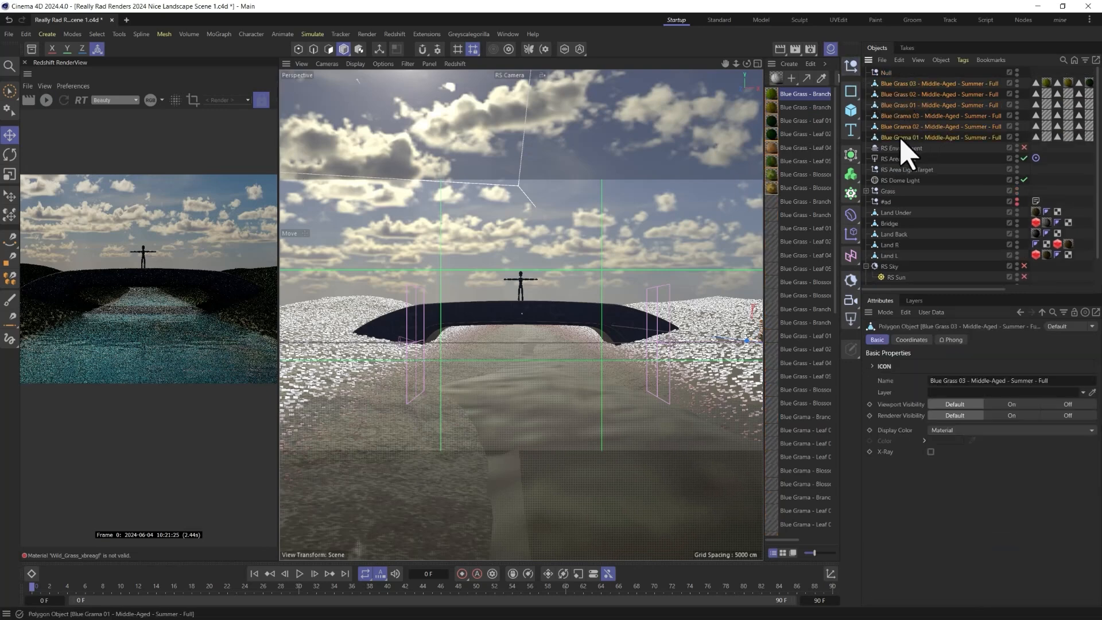
left_click_drag(891, 84, 888, 72)
double_click(888, 73)
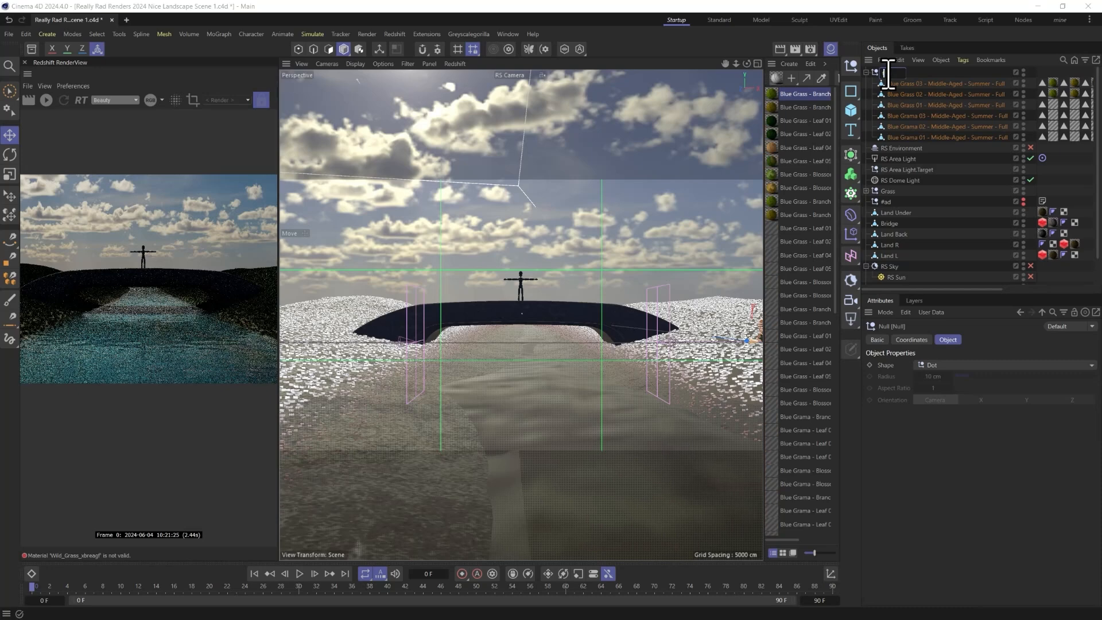
type("tall grass")
key("Return")
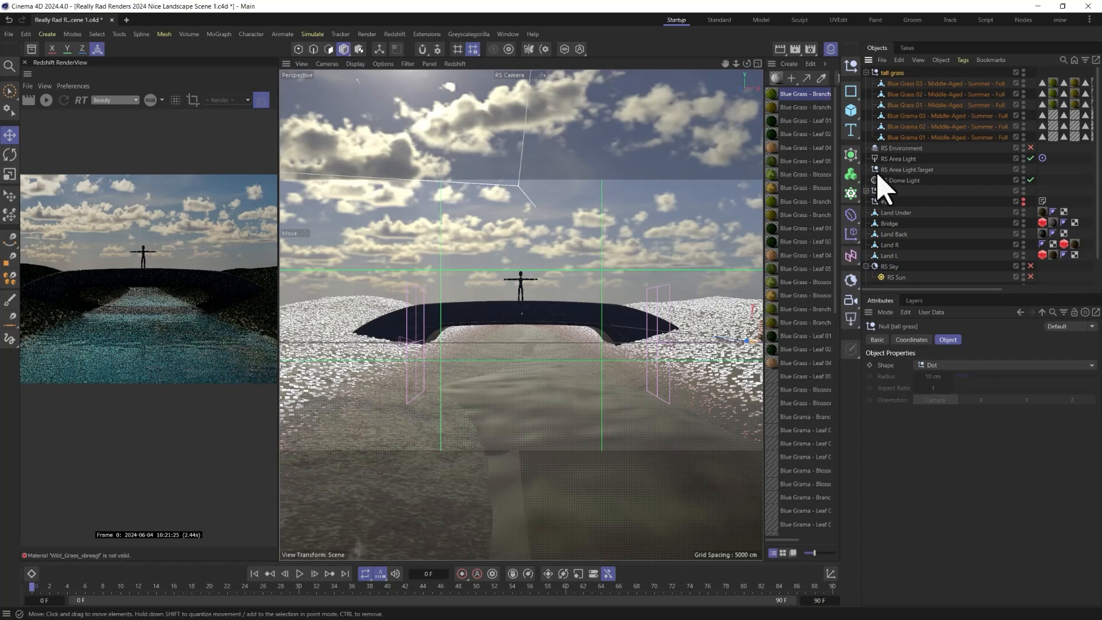
scroll(912, 185, "down", 2)
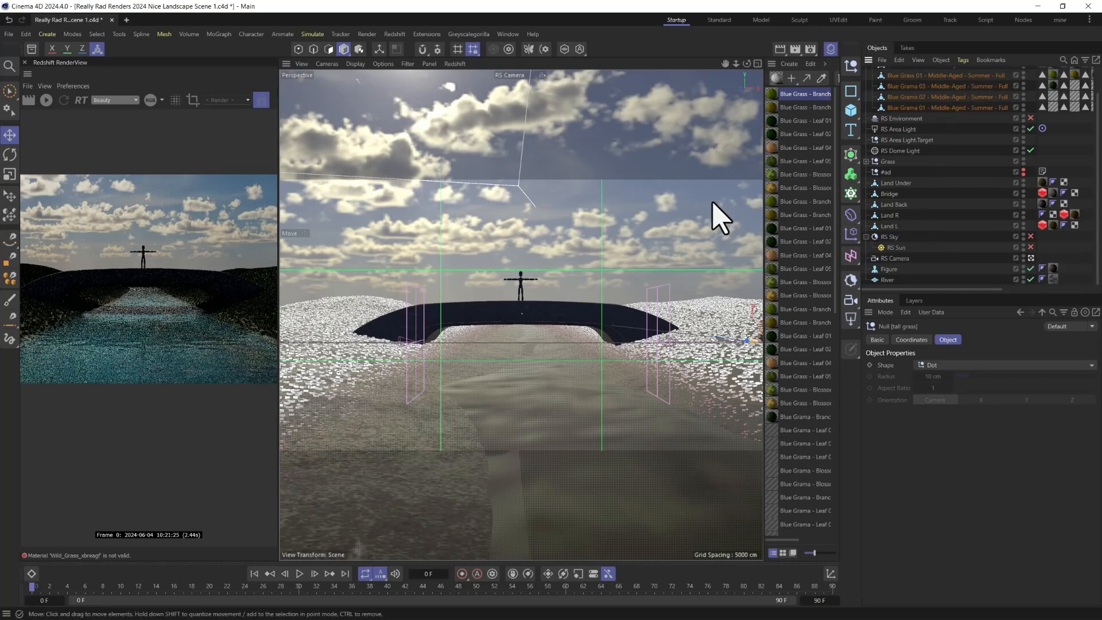
scroll(922, 253, "up", 2)
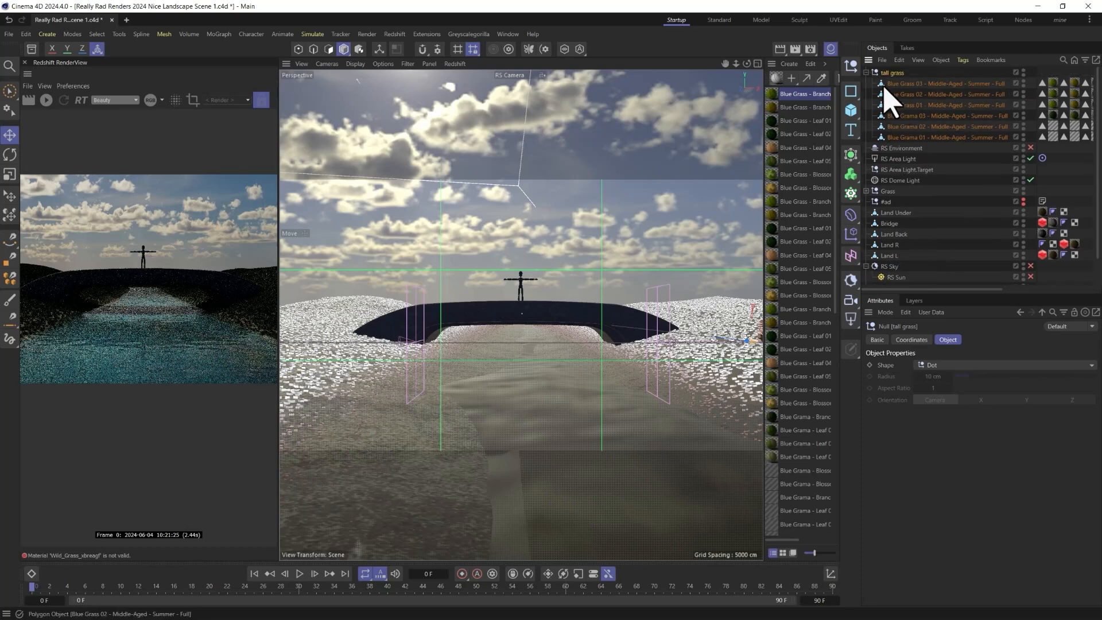
- Duplicate the Grass L matrix from the Grass group to the top of the object hierarchy
left_click(866, 191)
left_click(897, 234)
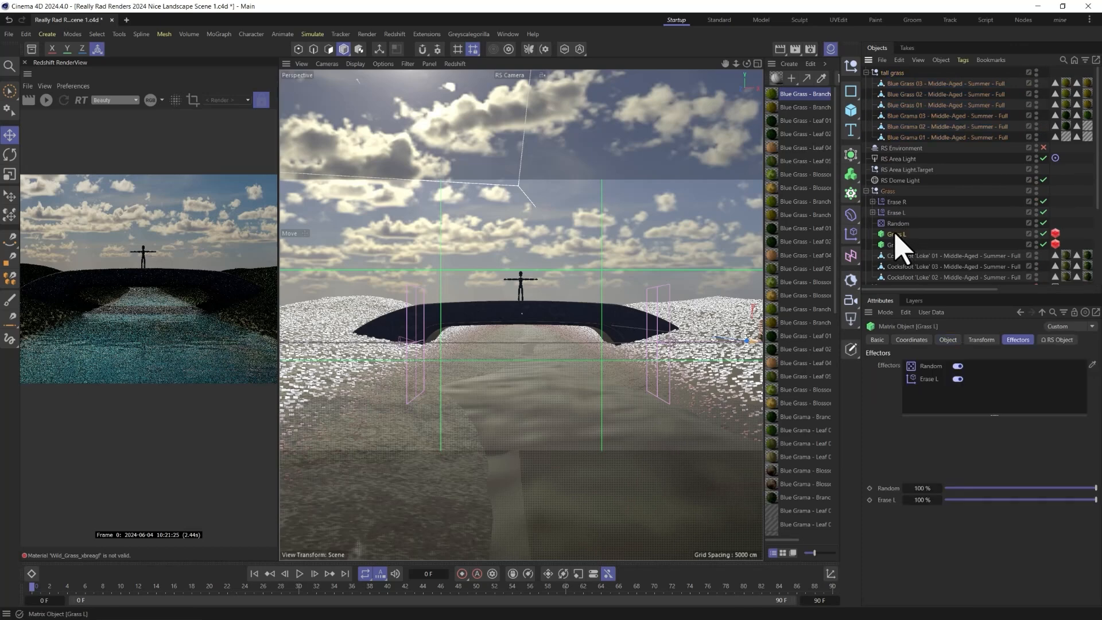
left_click_drag(899, 247, 912, 69, "ctrl")
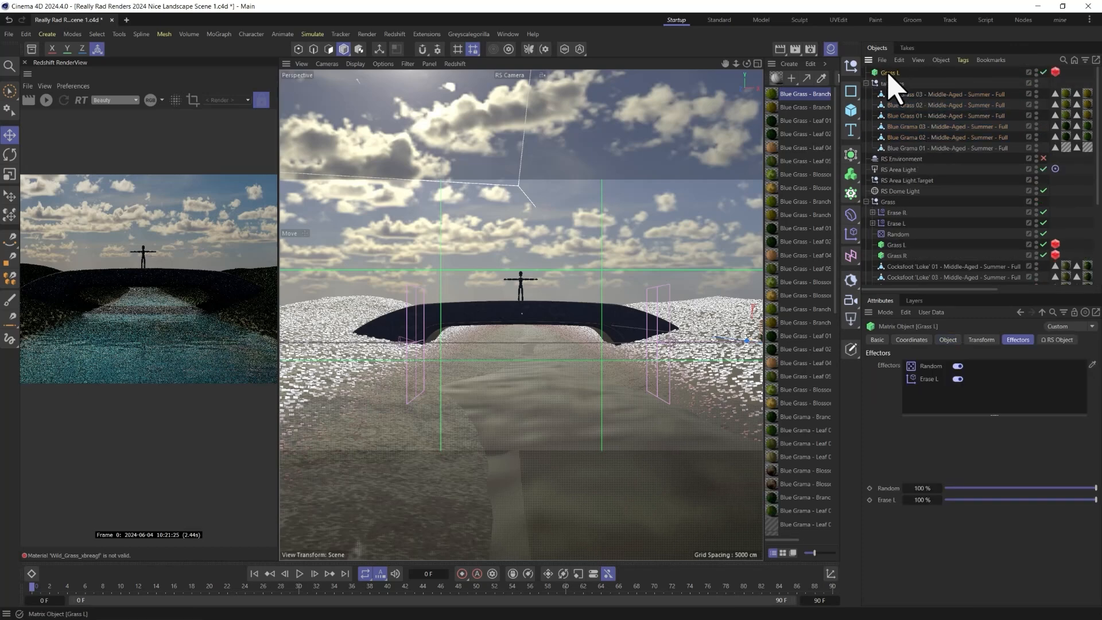
- Replace the copied Grass L's Redshift custom objects with the six Blue Grass and Blue Grama Full meshes, and set its Scale Multiplier to 1
left_click(1059, 339)
left_click_drag(1017, 459, 951, 417)
key("Delete")
left_click(1092, 413)
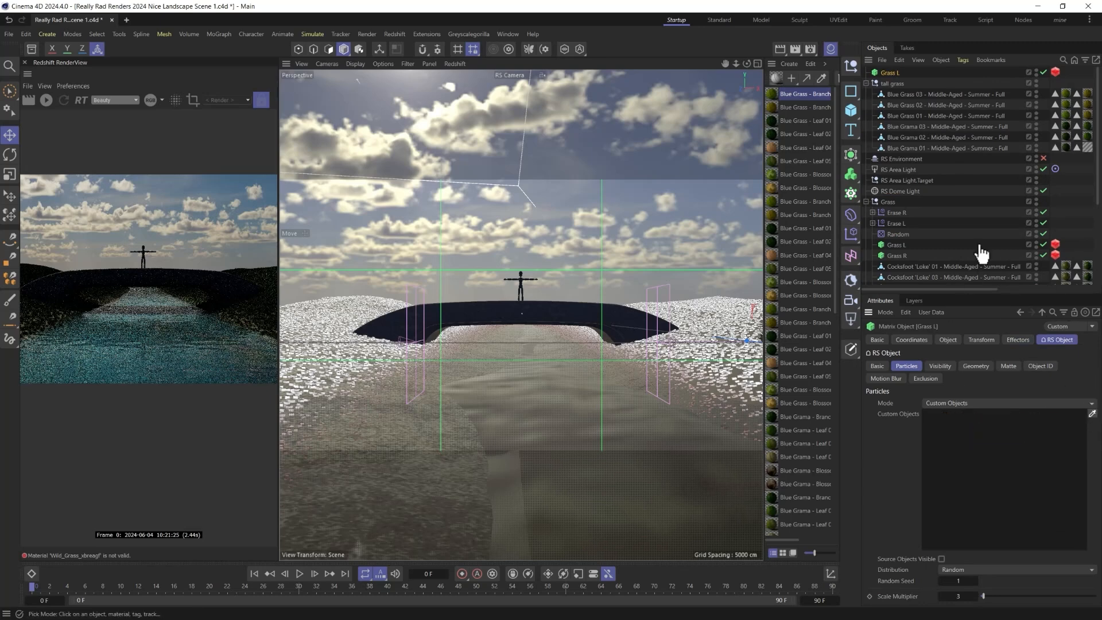
left_click(925, 150, "shift")
left_click(946, 425)
key("Delete")
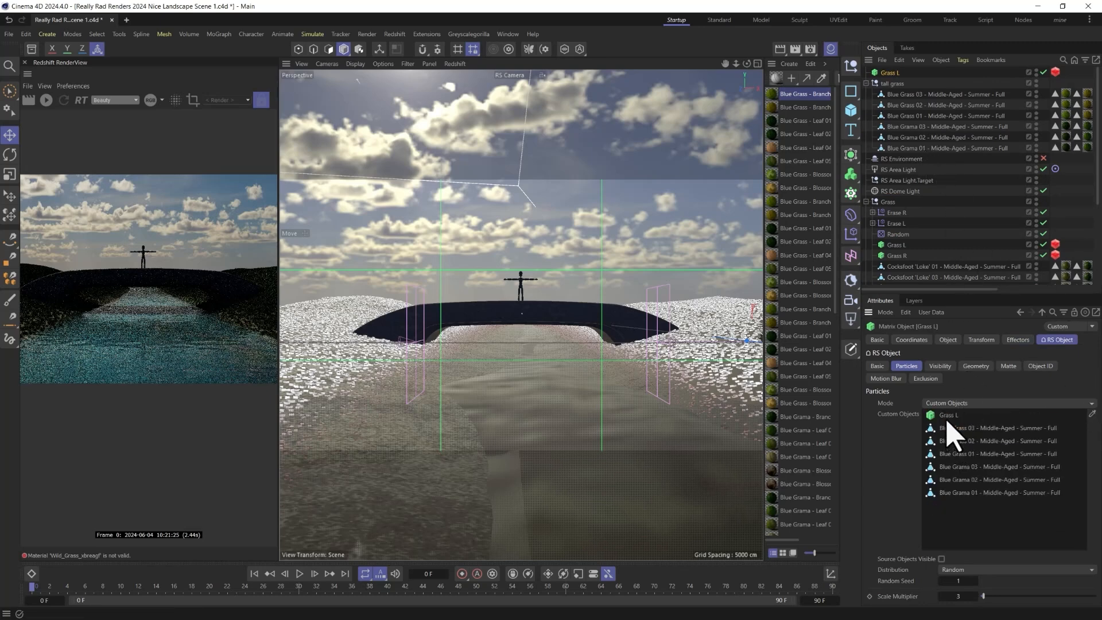
left_click(945, 419)
key("Delete")
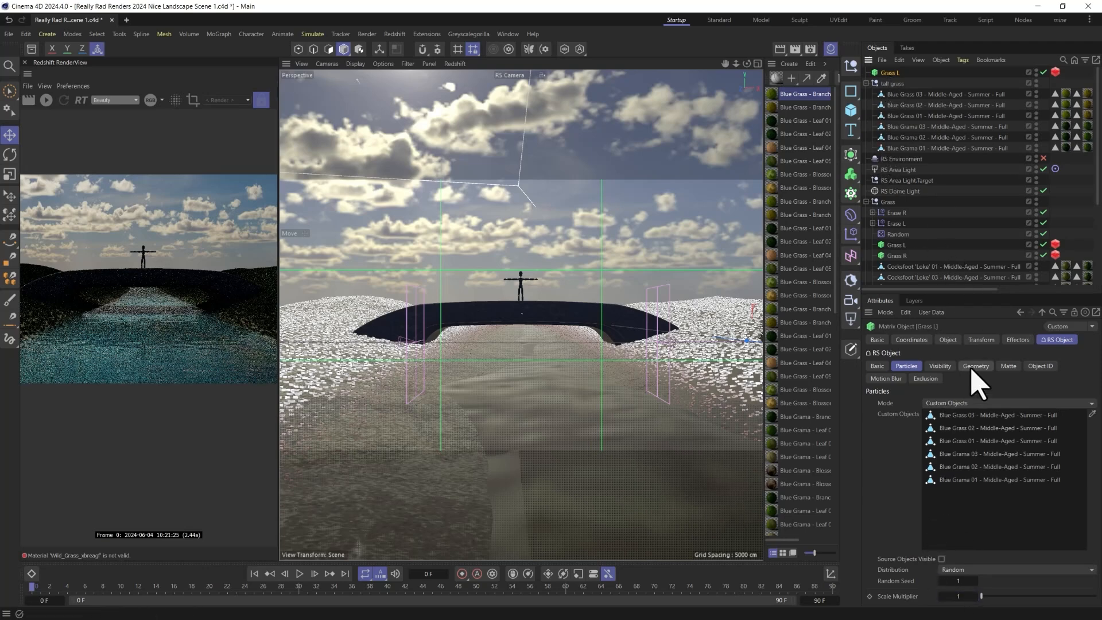
- Duplicate the Erase L effector to the hierarchy's top level, rename it Erase2 L and use it instead of Erase L on the copied Grass L
left_click(1027, 342)
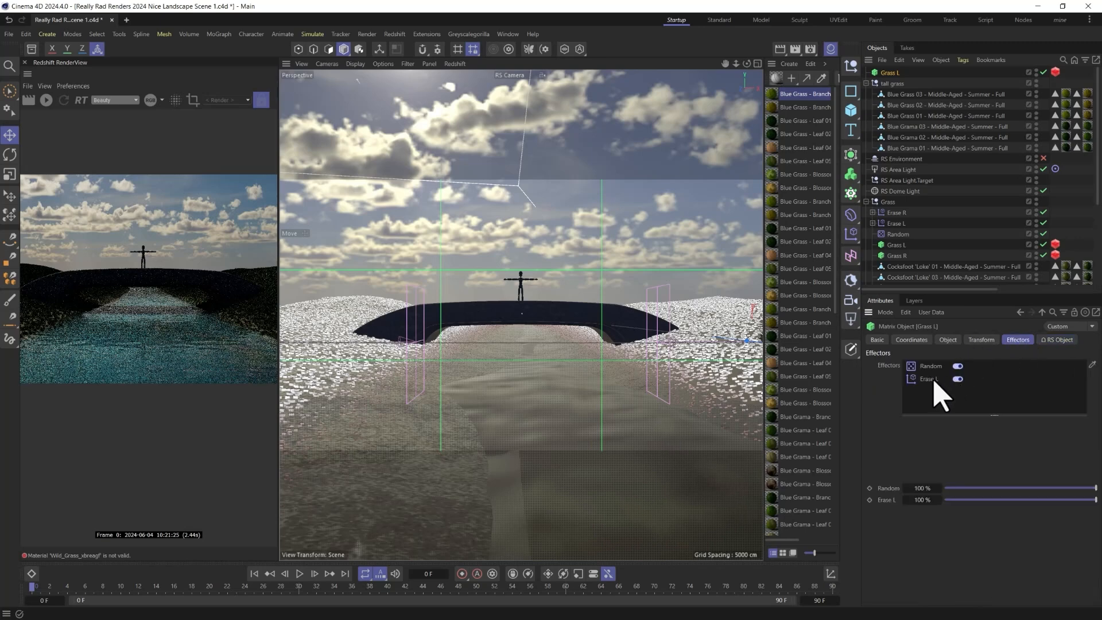
left_click_drag(899, 223, 893, 76, "ctrl")
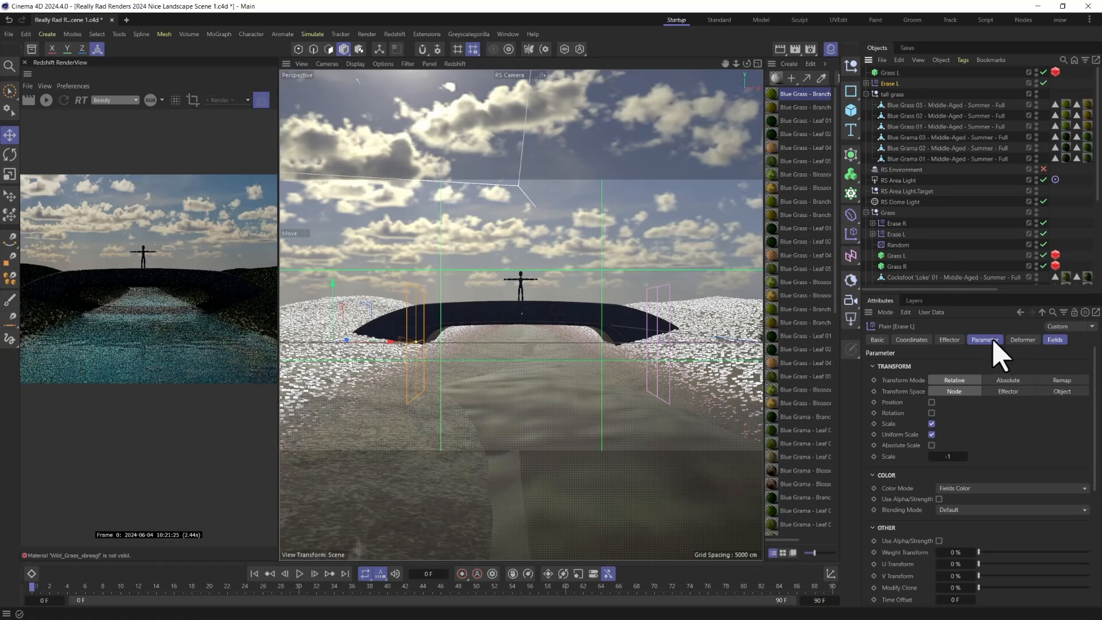
left_click(885, 82)
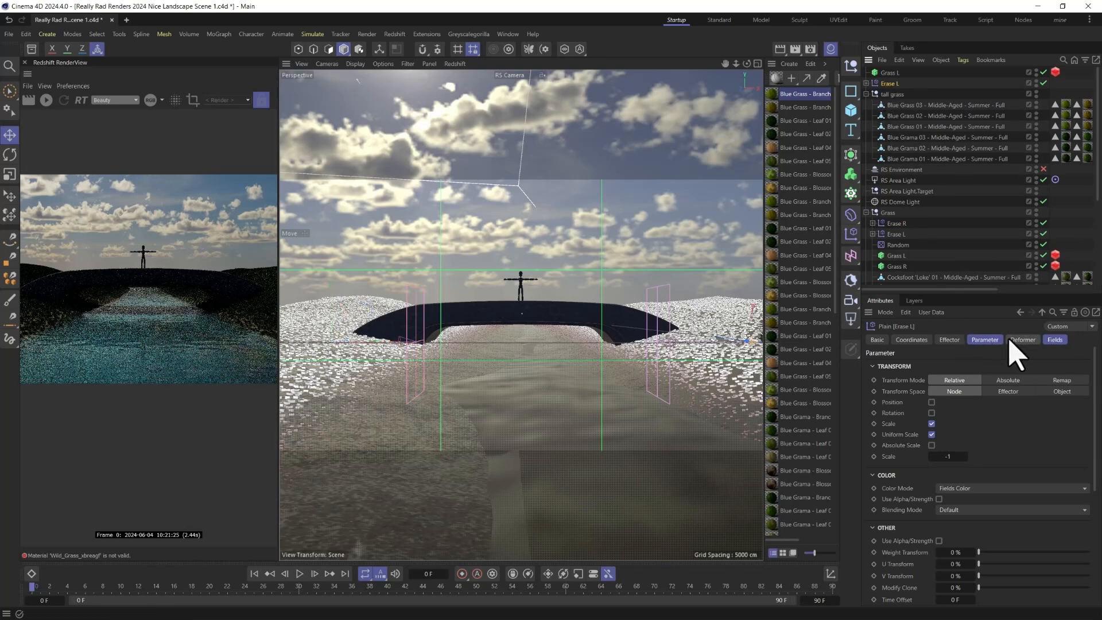
left_click(888, 74)
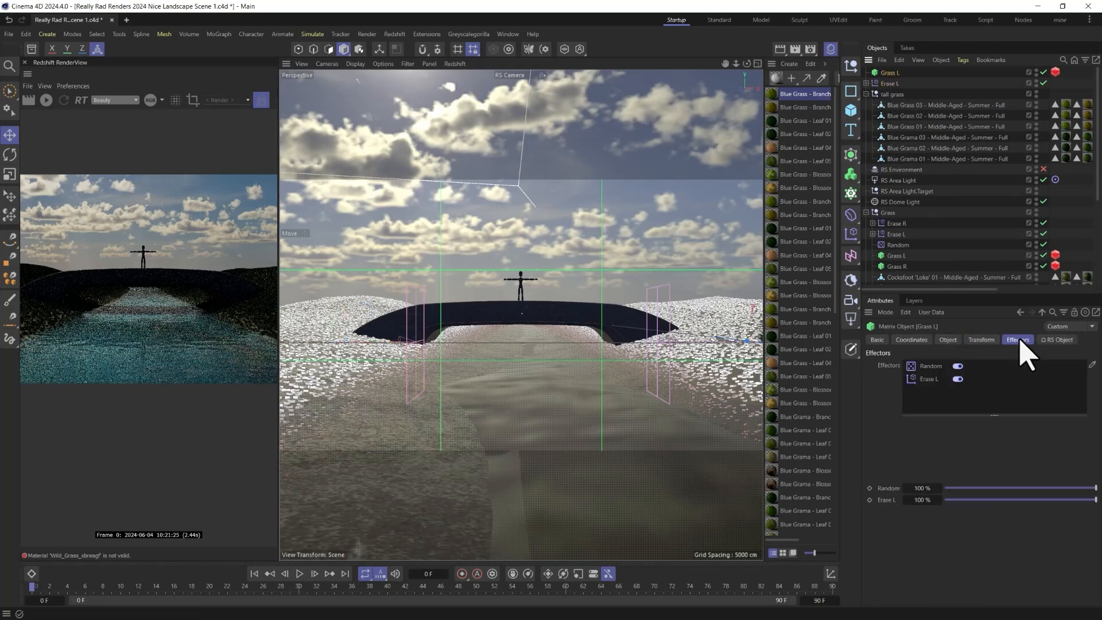
key("Delete")
left_click(889, 84)
type("2")
left_click(946, 92)
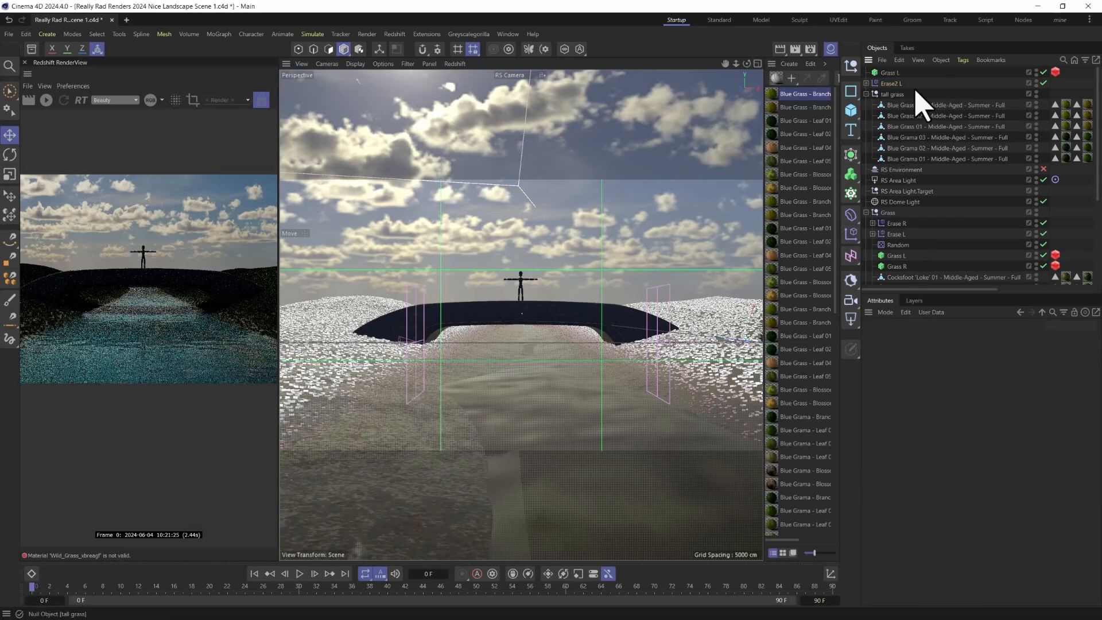
left_click(893, 73)
- Replace the Linear Field in Erase2 L's field list with a new Box Field
left_click(886, 84)
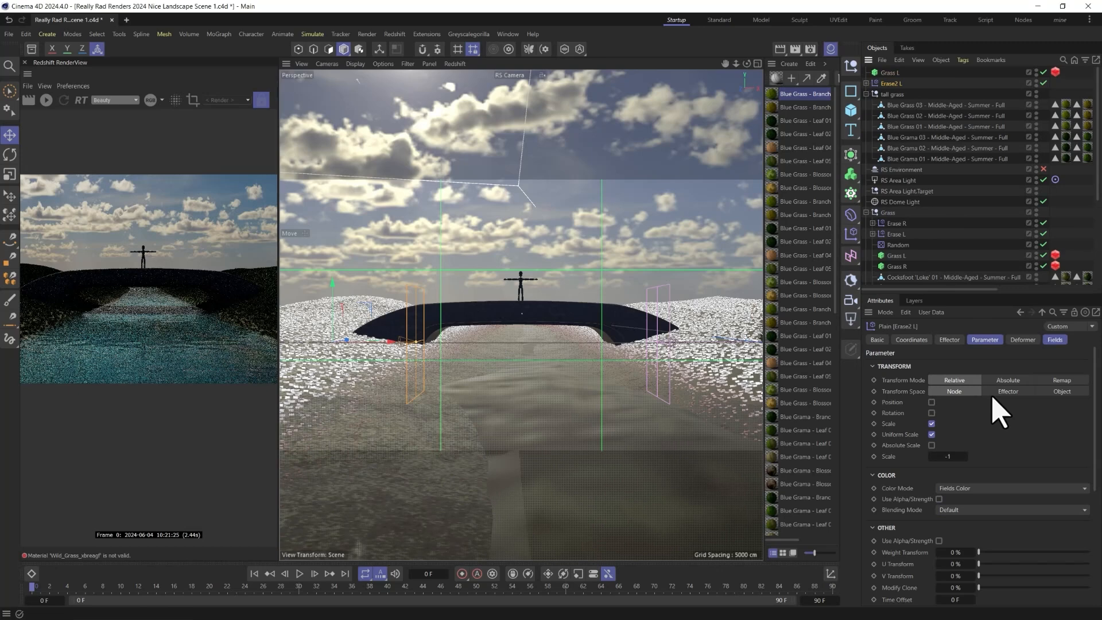
left_click(949, 340)
left_click(984, 340)
left_click(1022, 341)
left_click(1055, 340)
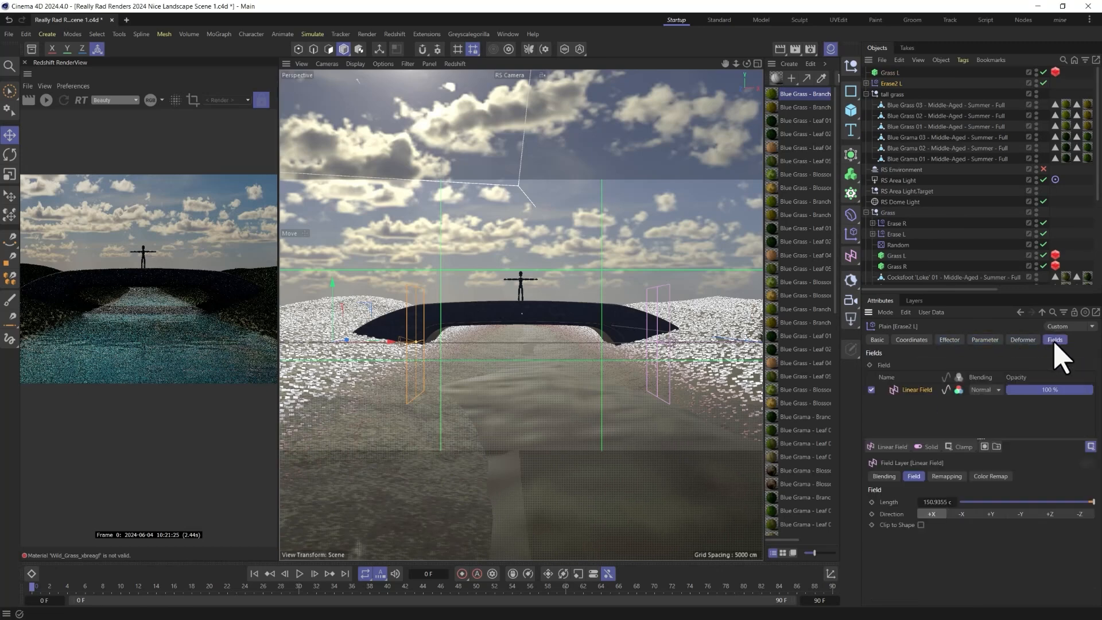
key("Delete")
left_click(888, 446)
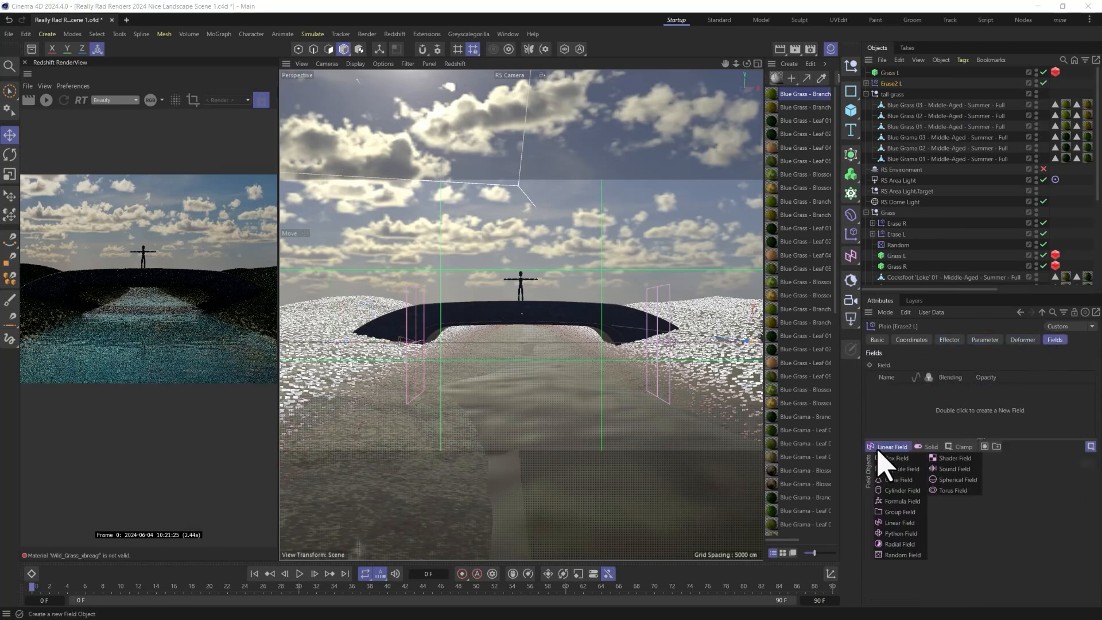
left_click(886, 459)
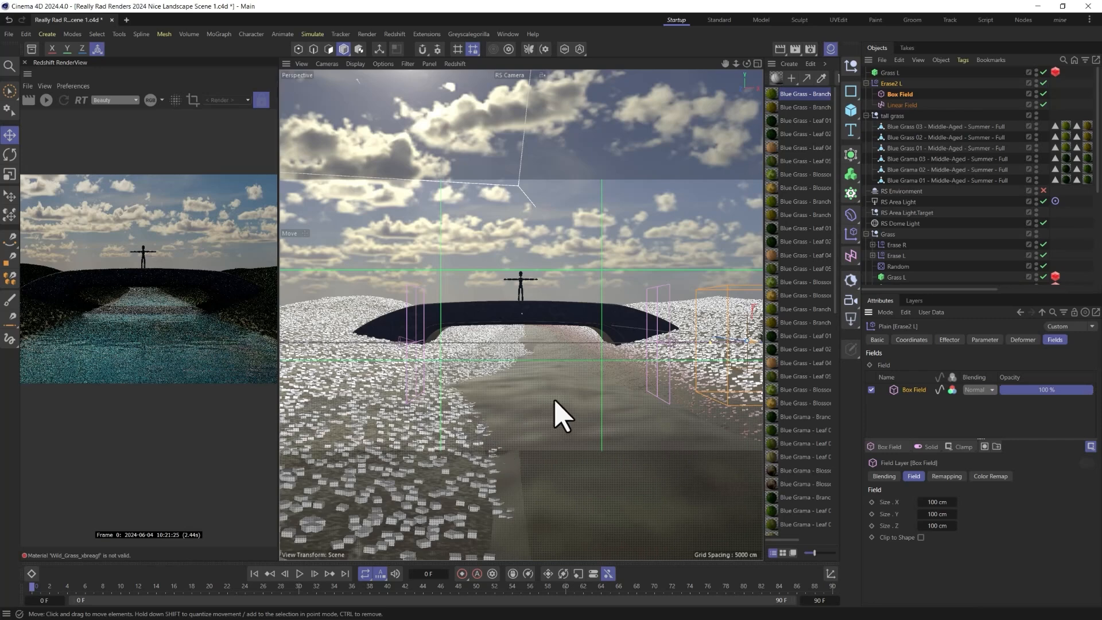
- Move the Box Field over the left riverbank, scale it up, and delete the leftover Linear Field object under Erase2 L
left_click_drag(752, 401, 406, 388)
key("t")
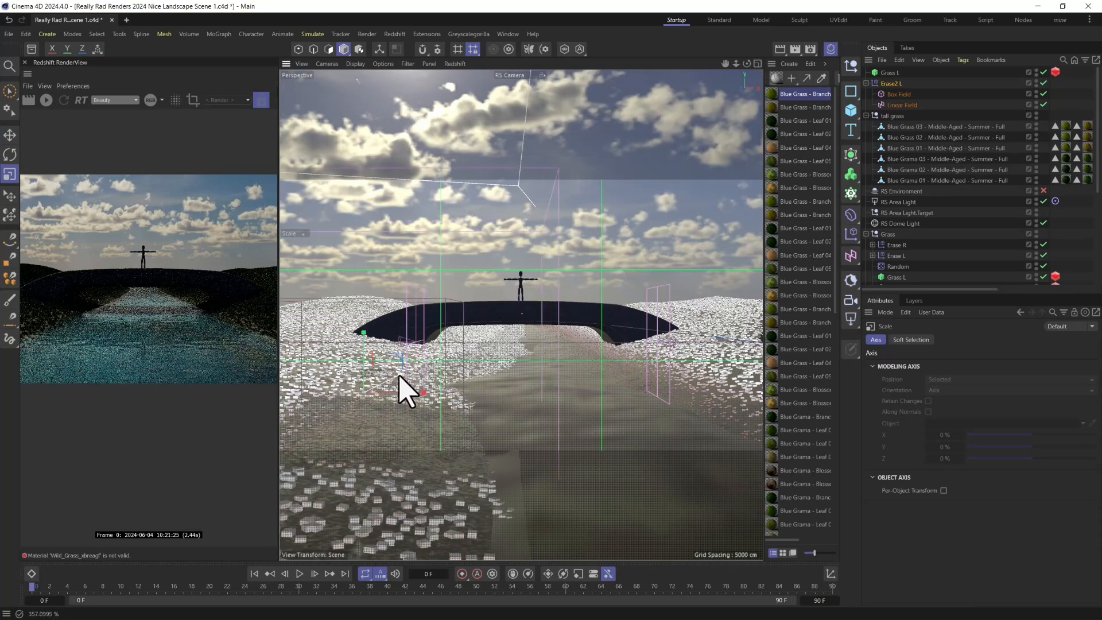
left_click(893, 105)
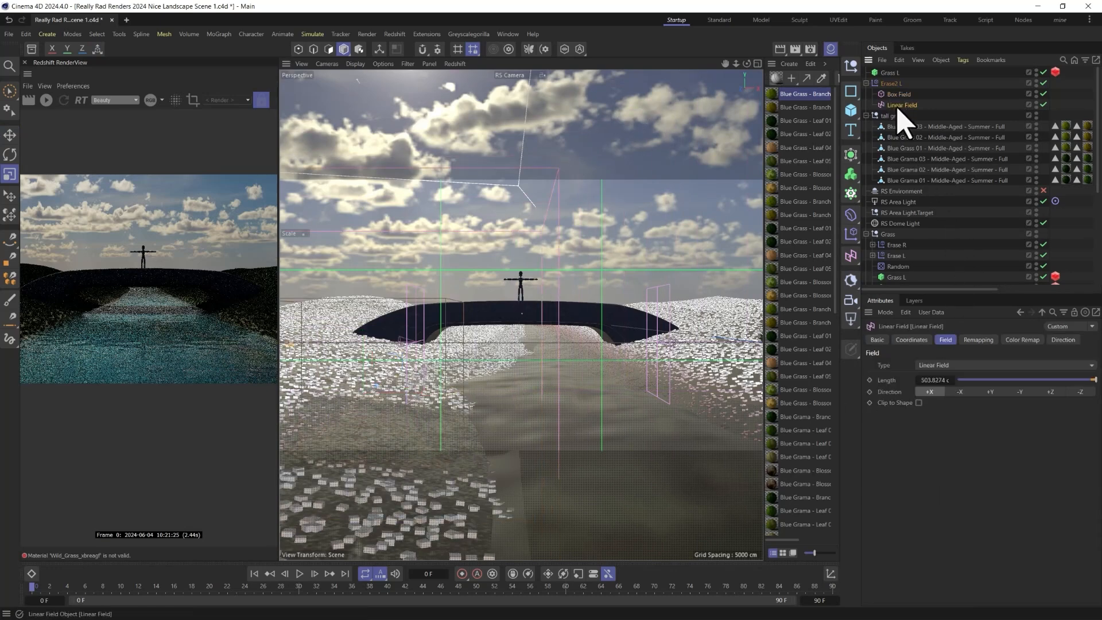
key("Delete")
- Stretch the Box Field along the river to about 517 cm in X, 348 cm in Y and 10716 cm in Z
left_click(897, 97)
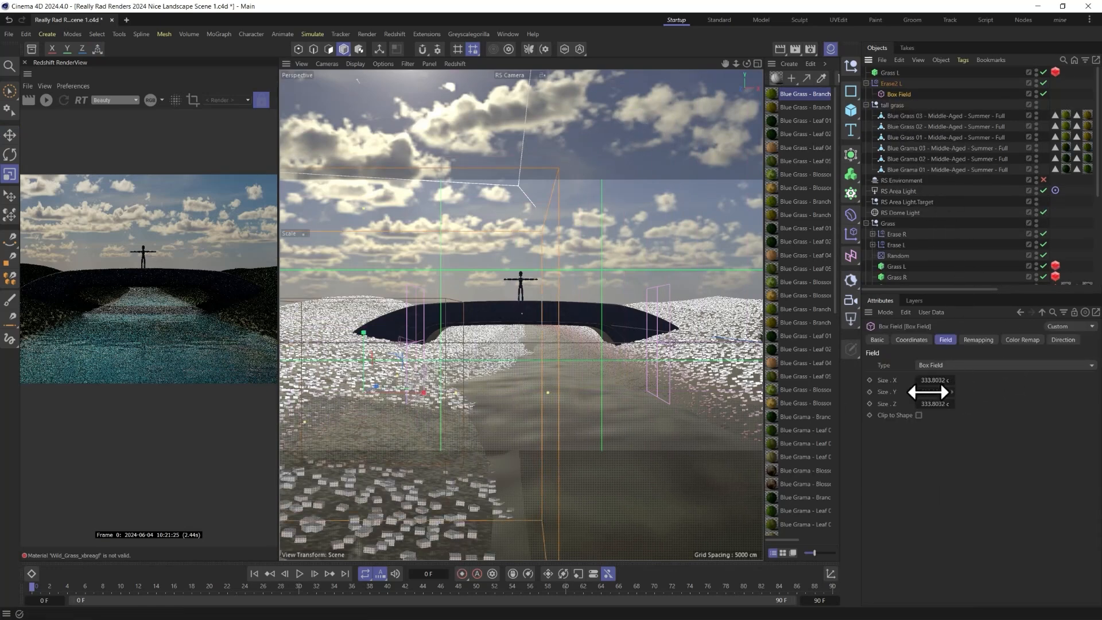
left_click_drag(928, 392, 1045, 403)
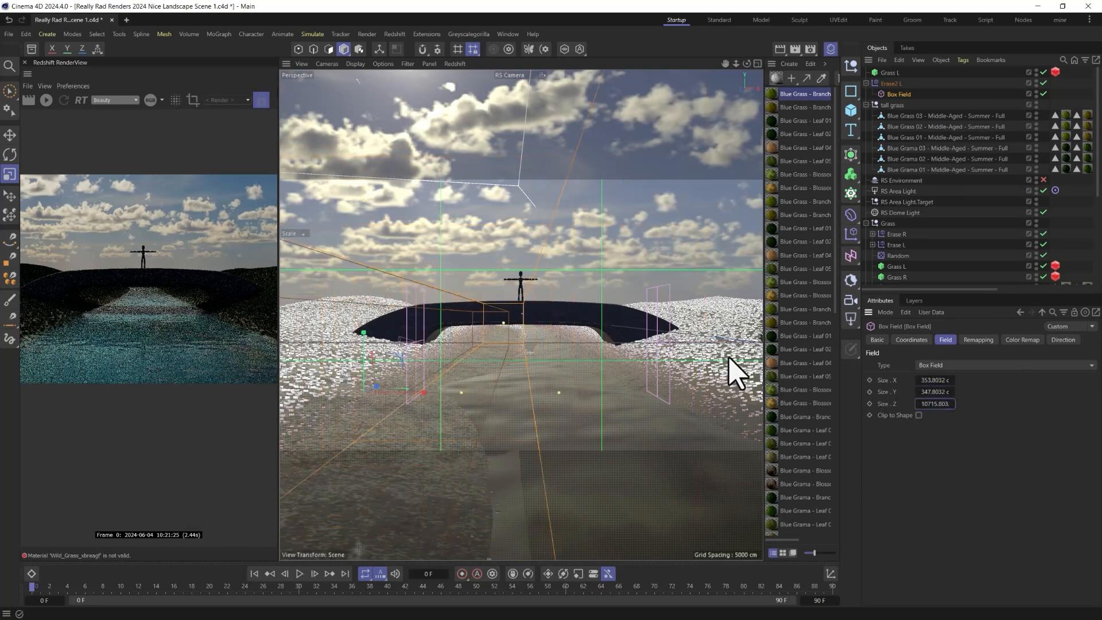
key("r")
key("e")
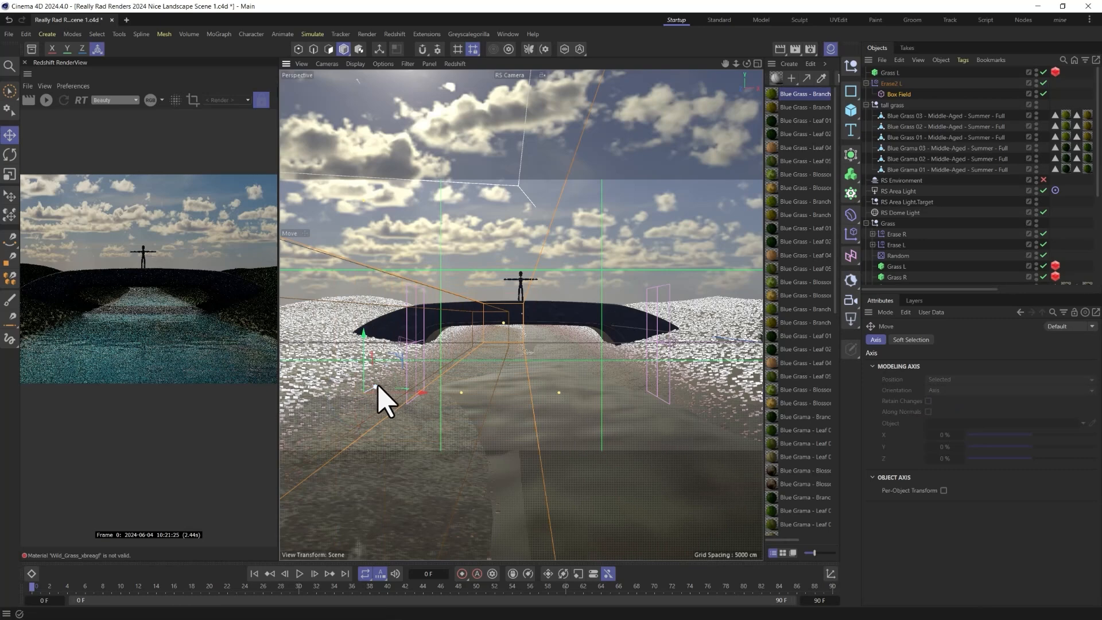
left_click_drag(533, 242, 514, 352)
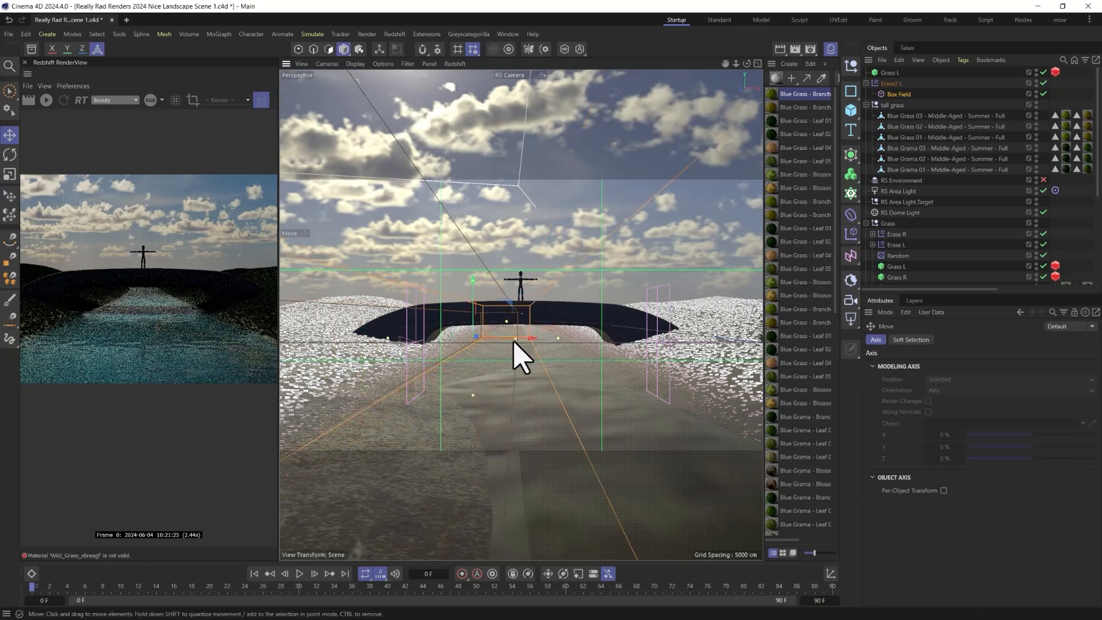
- Add an Invert modifier layer above the Box Field in Erase2 L's field list
left_click(894, 86)
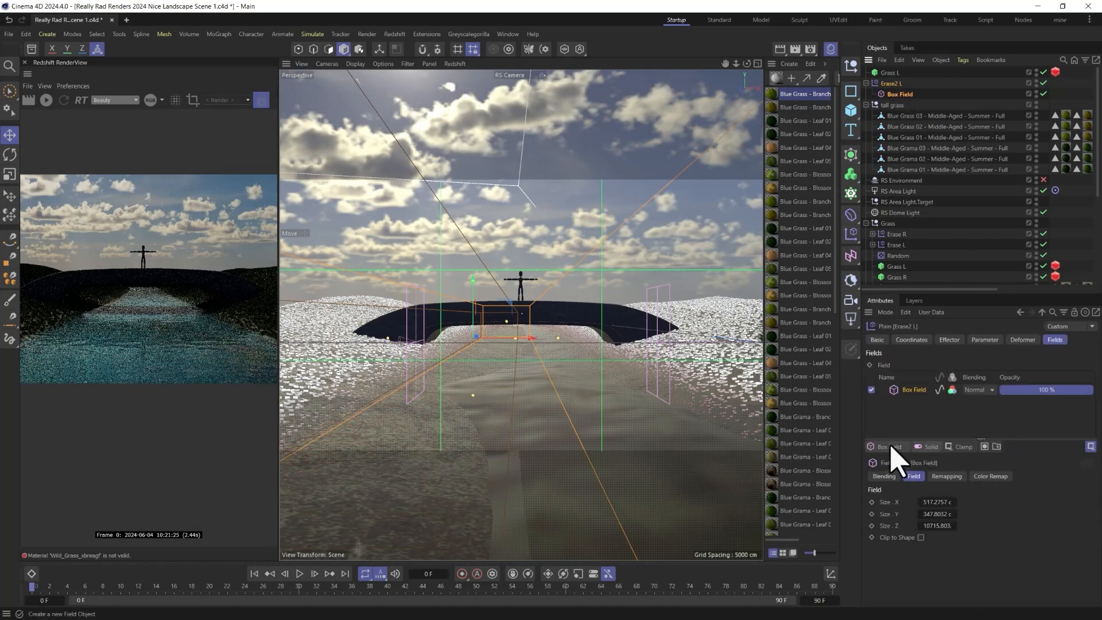
left_click(966, 448)
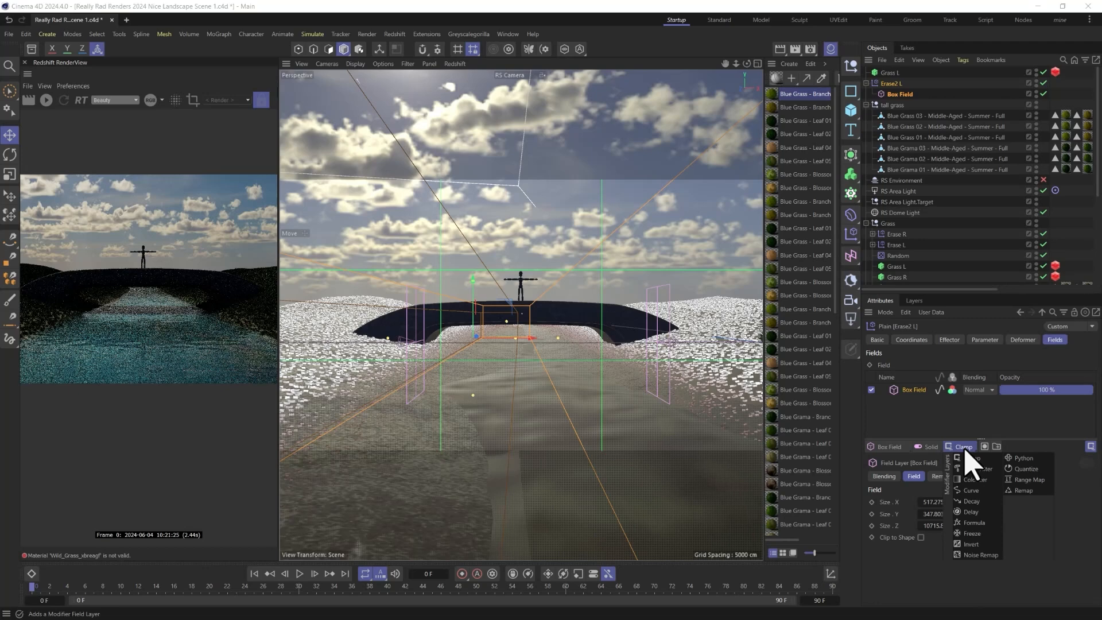
left_click(974, 544)
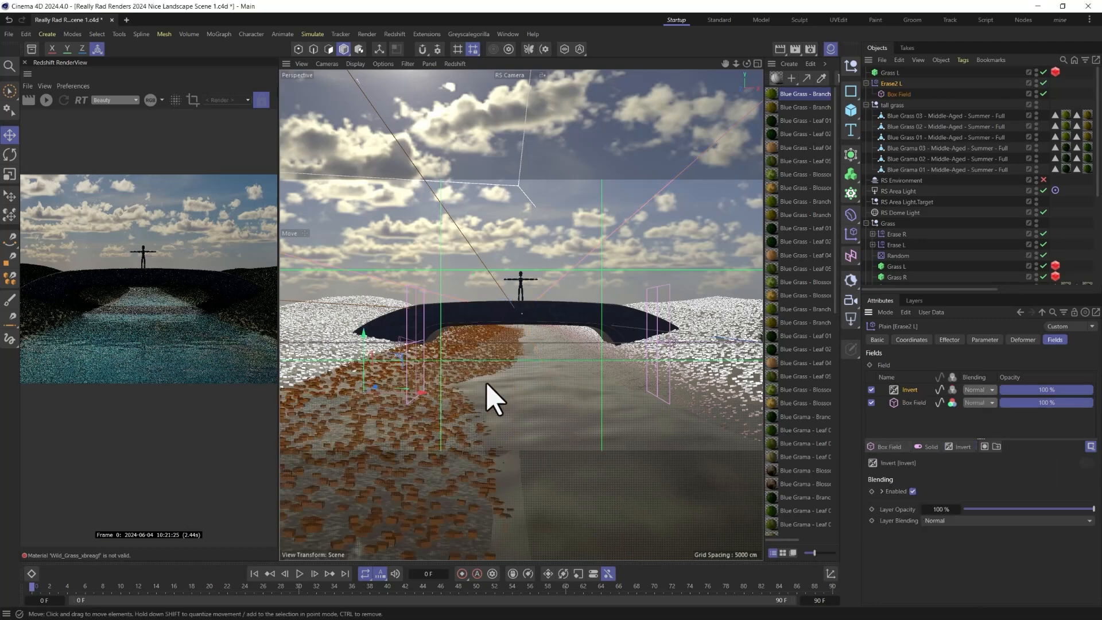
- Set the copied Grass L matrix's seed to 1234665 and its count to 5000
left_click(895, 73)
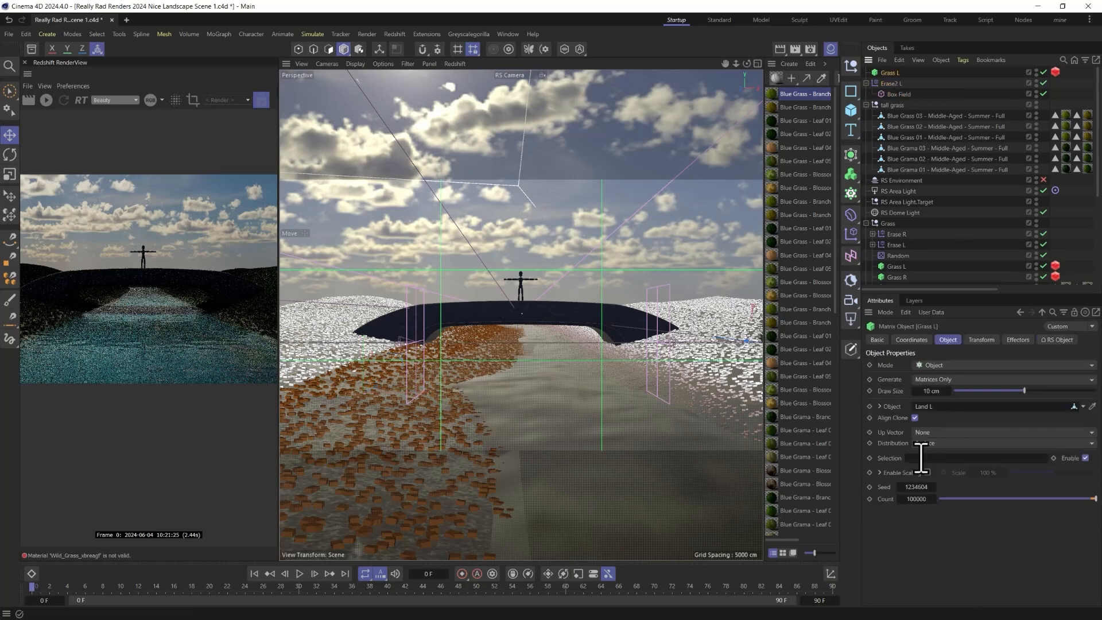
left_click_drag(916, 487, 918, 499)
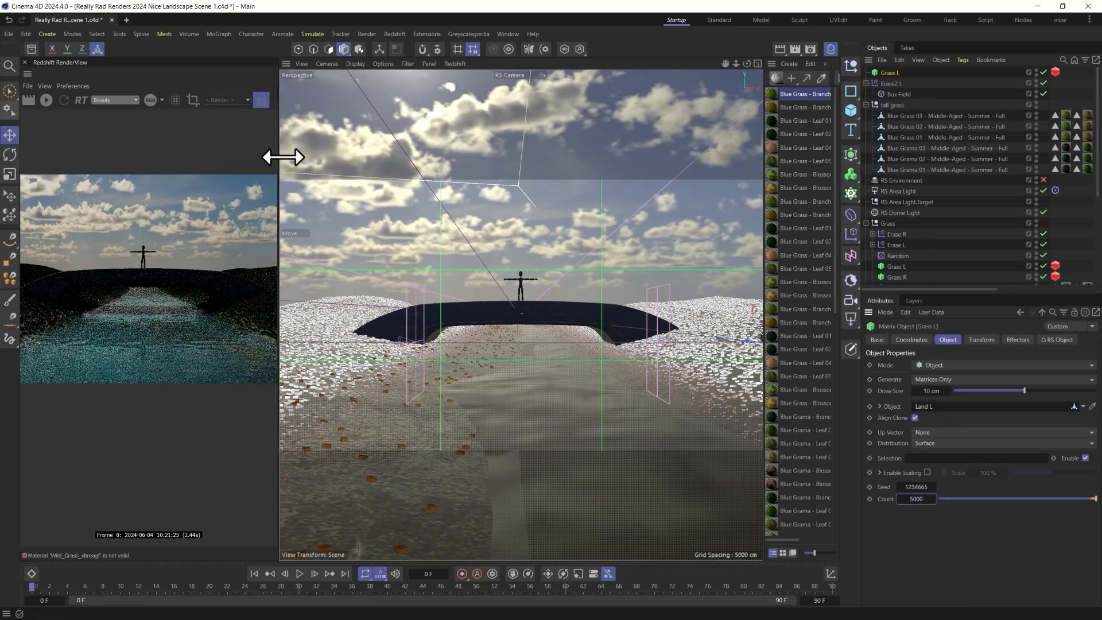
- Run the interactive render on the left bank and set the copied Grass L's Redshift Scale Multiplier to 4
left_click_drag(280, 158, 452, 181)
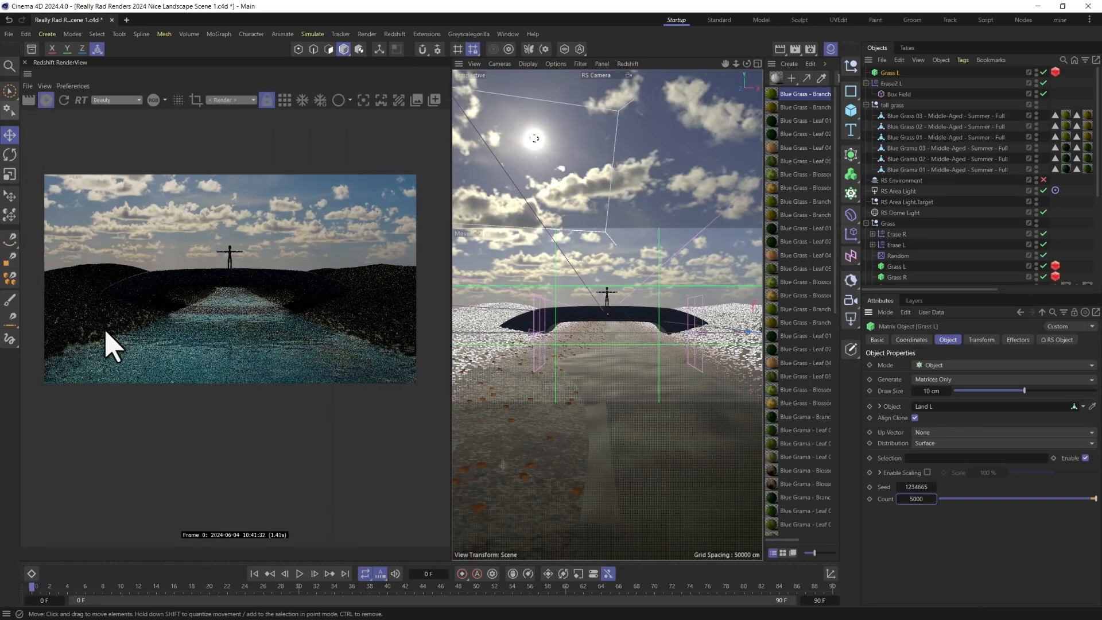
scroll(112, 347, "up", 3)
scroll(243, 330, "up", 3)
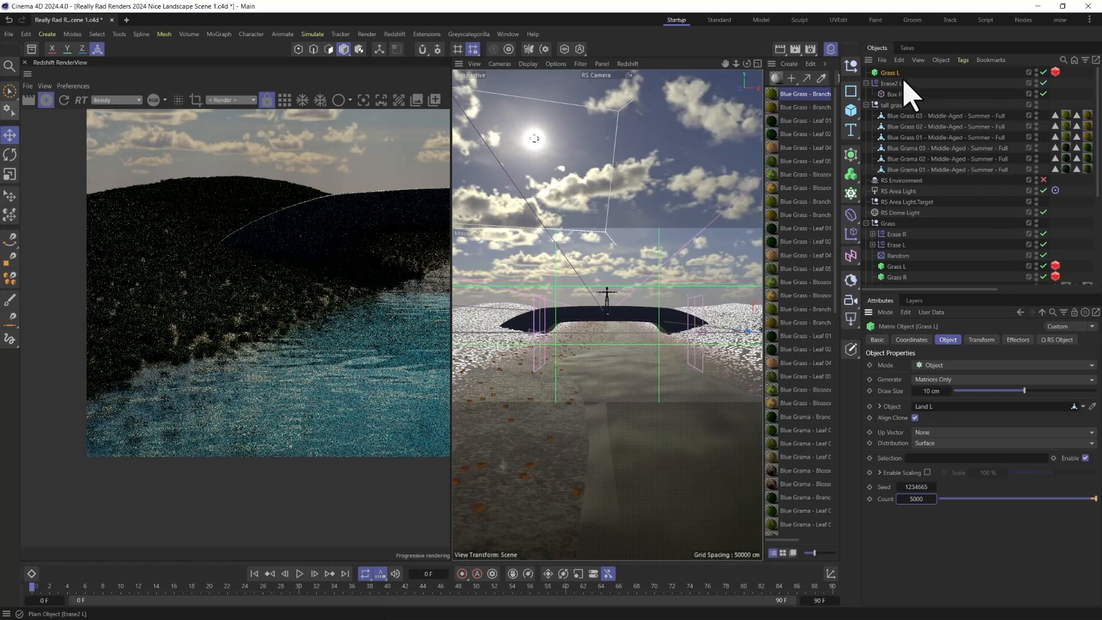
left_click(1058, 339)
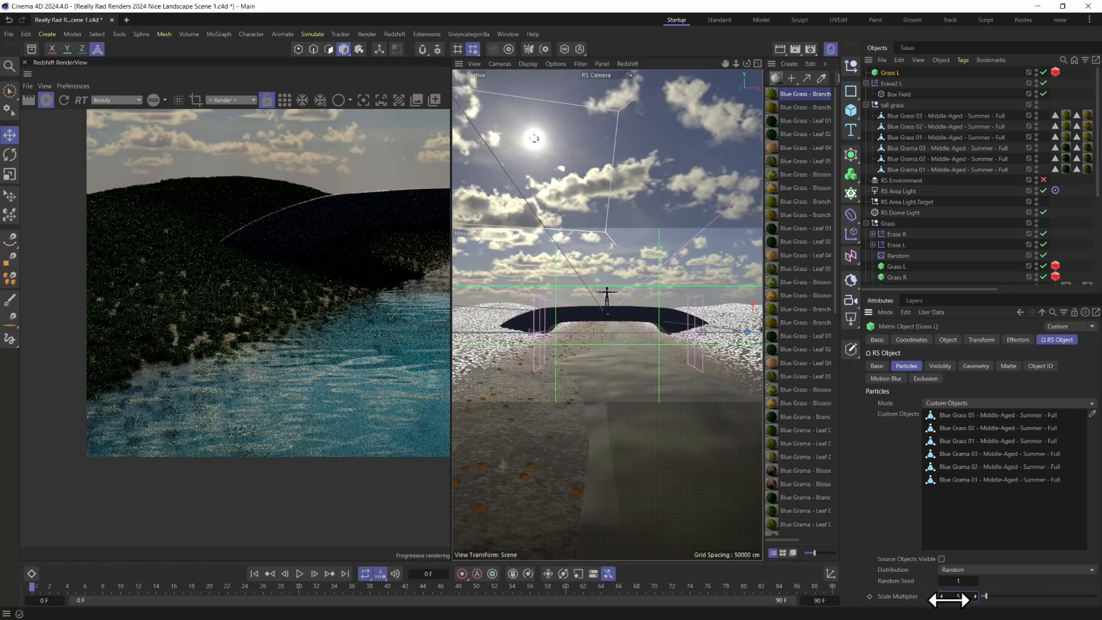
double_click(949, 600)
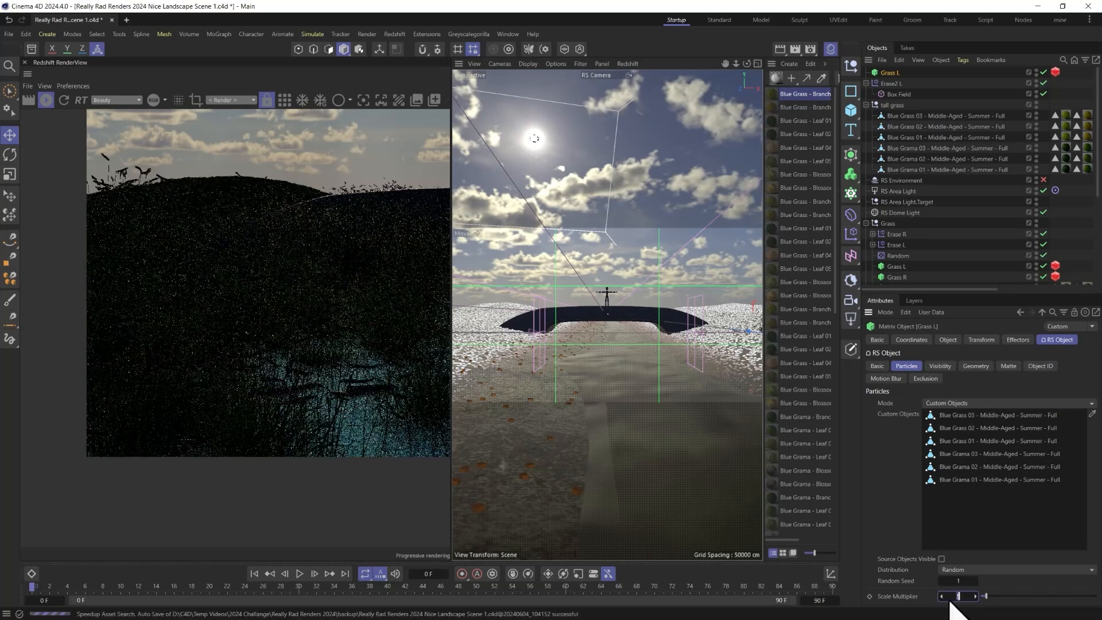
type("4")
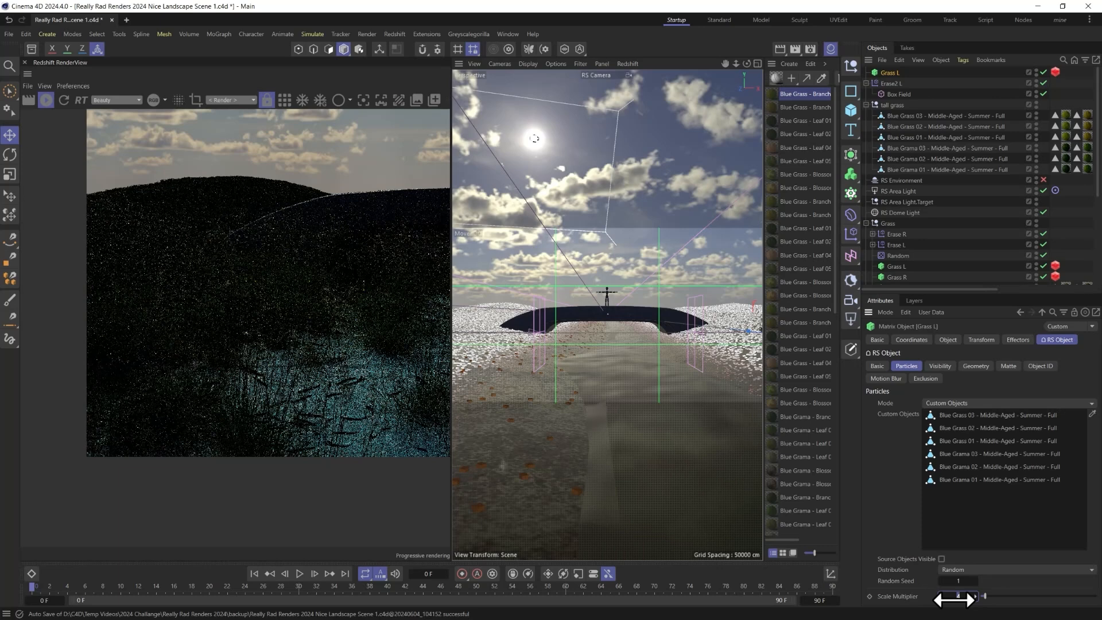
- Shift the Box Field toward the left bank, widen its X size to about 732 cm, and refresh the render to check the shoreline grass
left_click(896, 94)
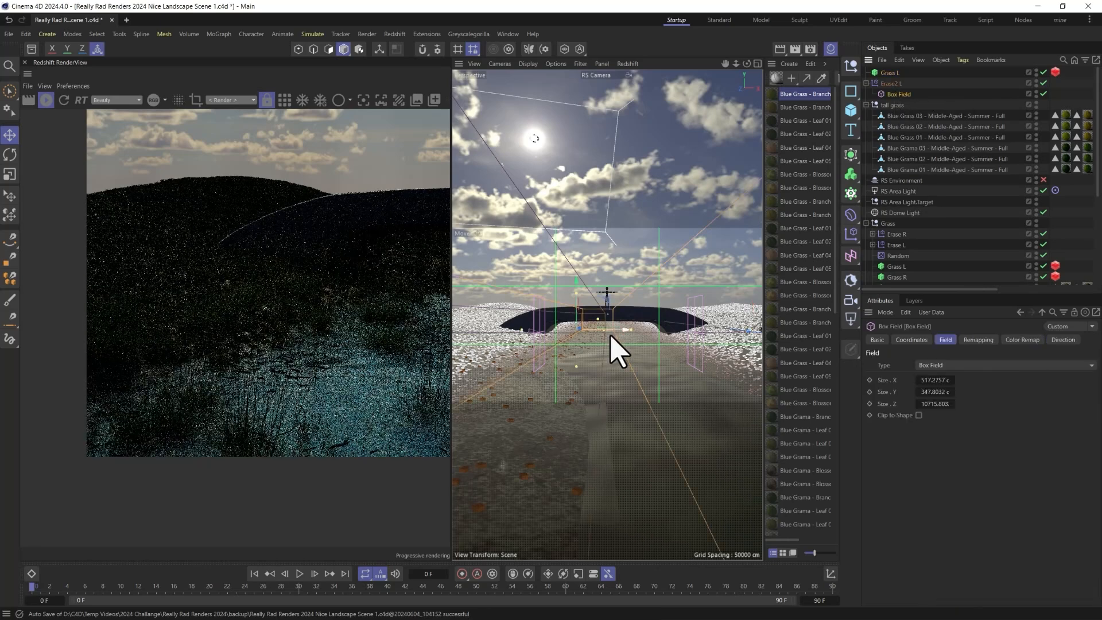
left_click_drag(621, 330, 498, 309)
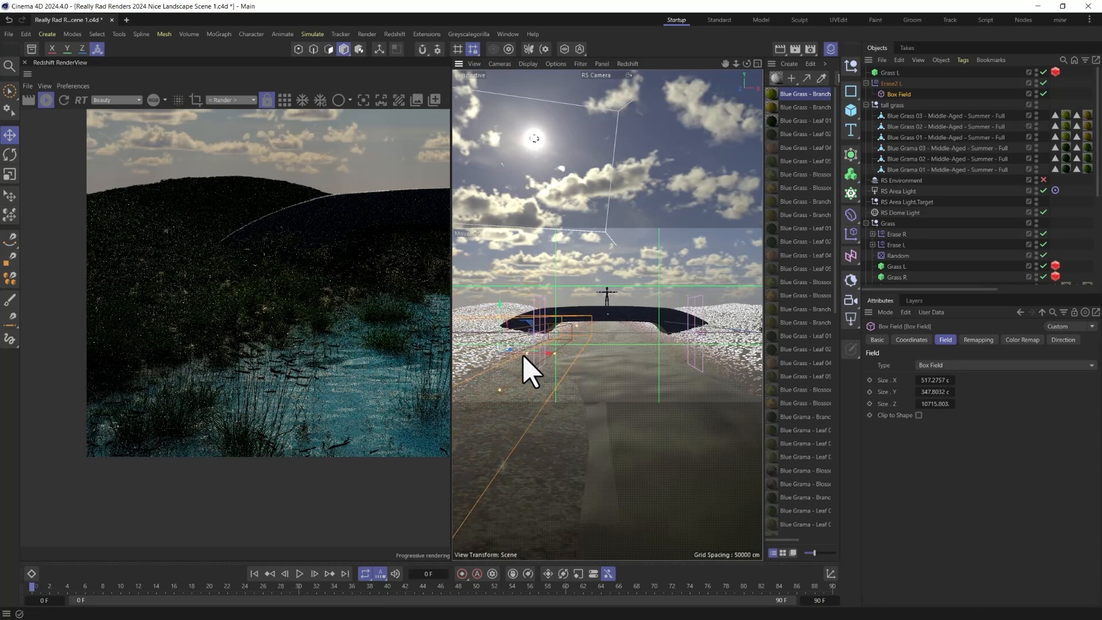
mouse_move(559, 357)
left_mouse_down()
mouse_move(544, 356)
mouse_move(577, 358)
left_mouse_up()
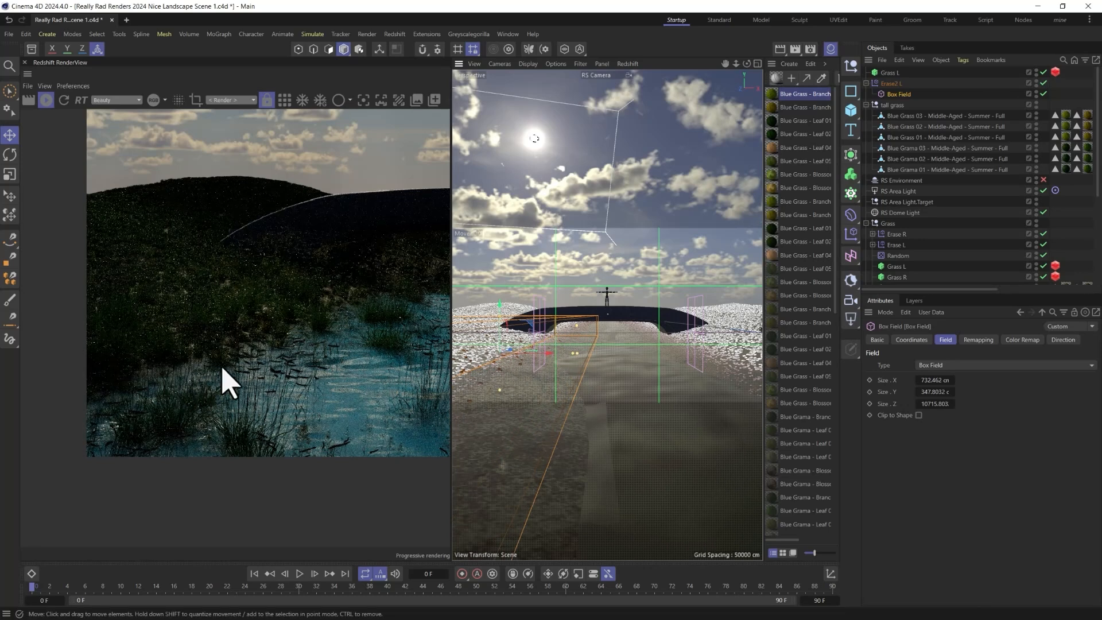
left_click(64, 102)
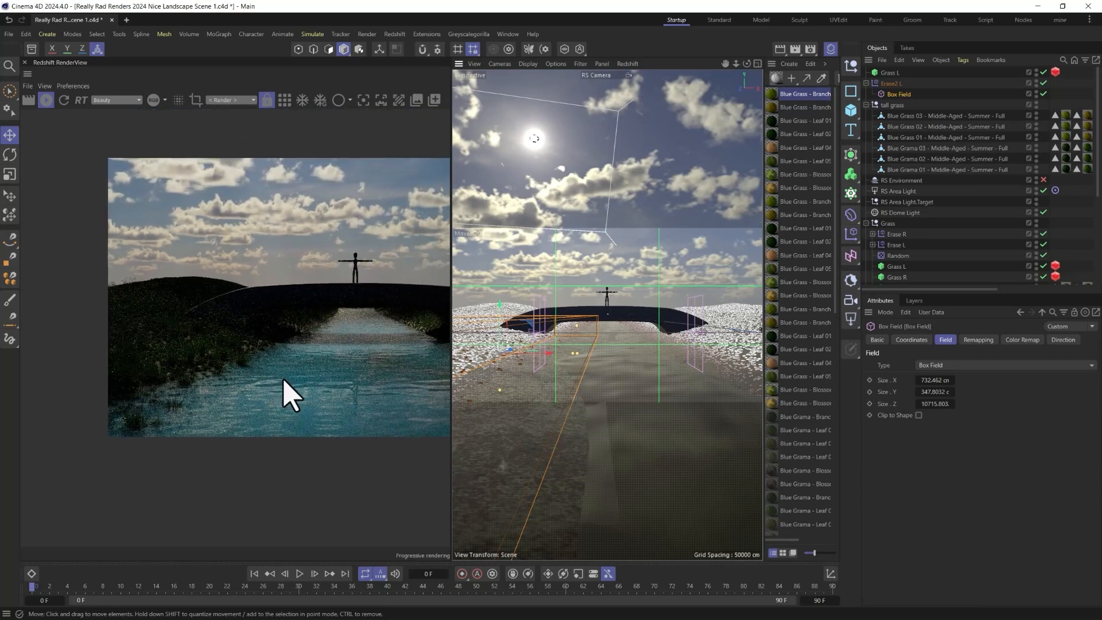
scroll(290, 396, "up", 1)
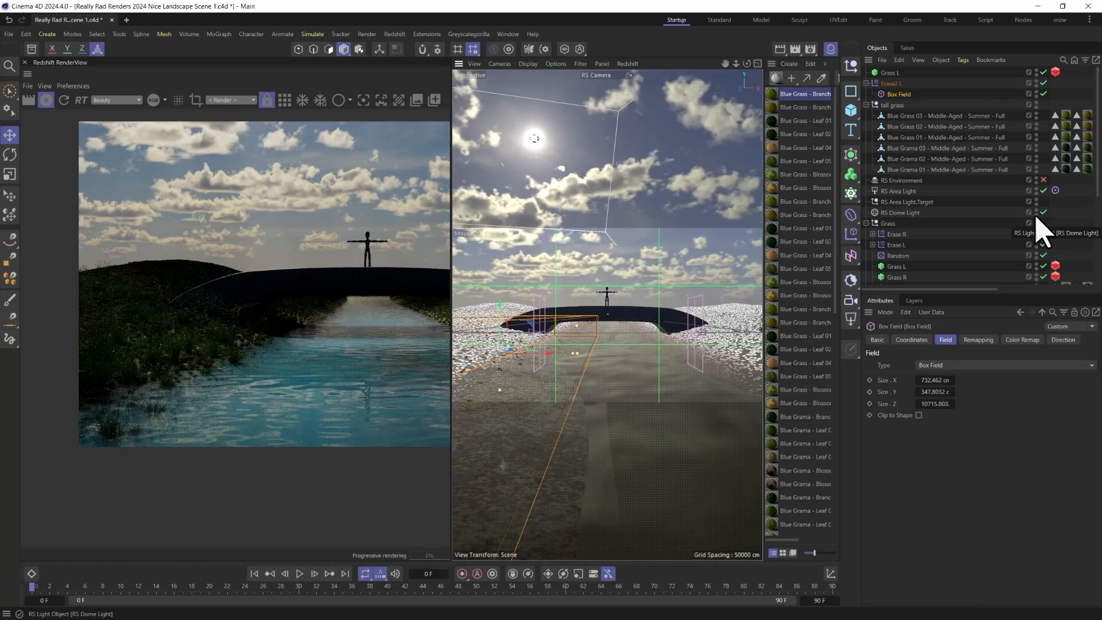
- Duplicate the tall grass matrix Grass L together with its Erase2 L effector
scroll(252, 325, "down", 3)
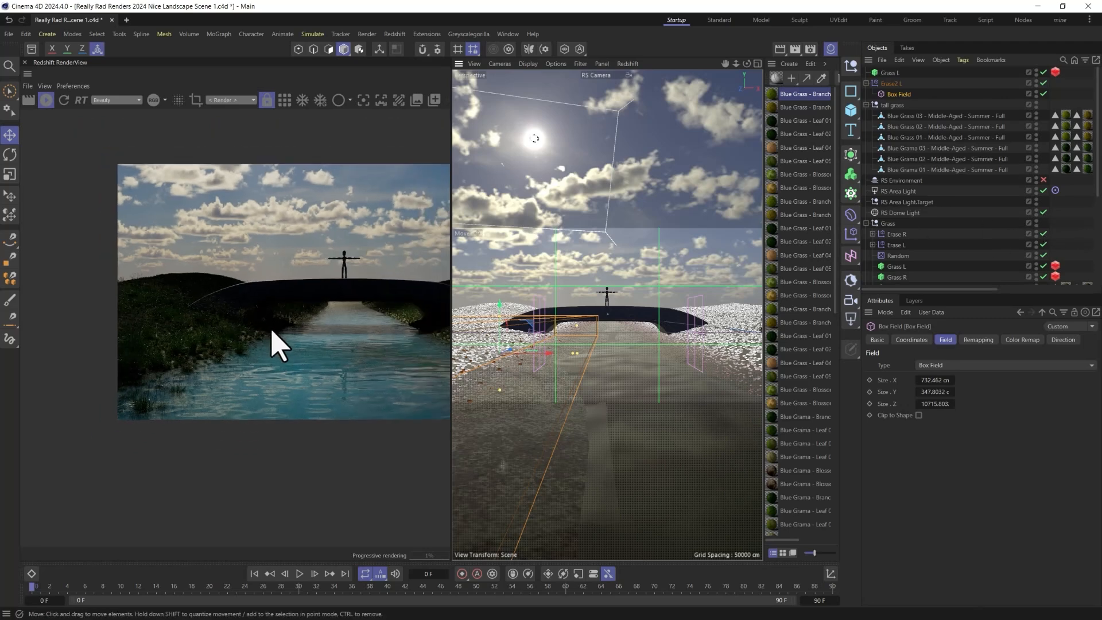
middle_click_drag(301, 325, 246, 338)
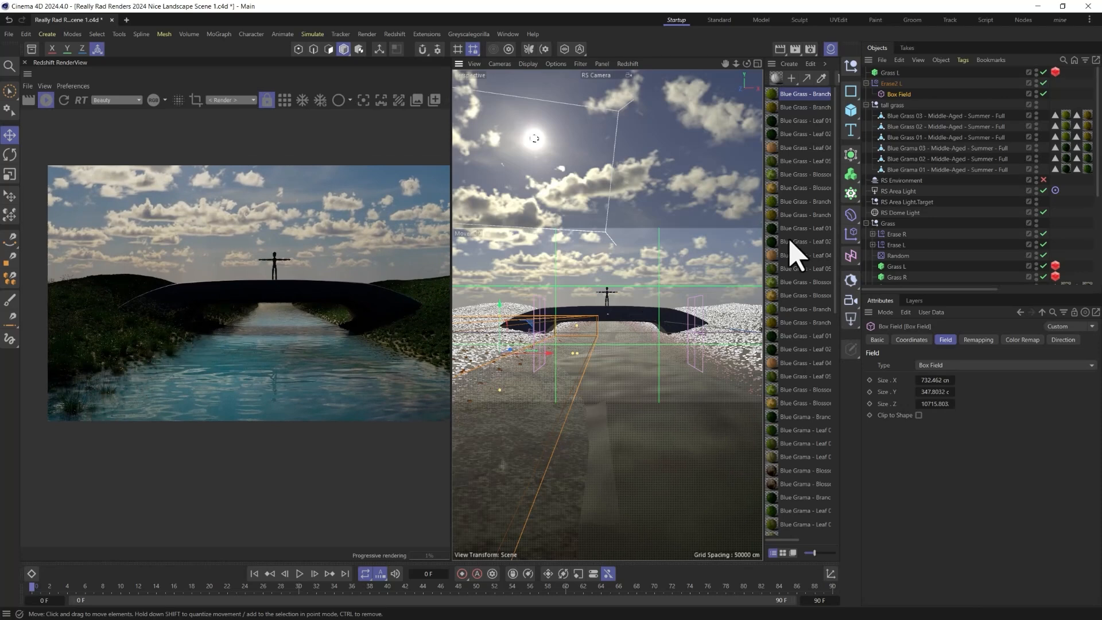
left_click(866, 83)
left_click(887, 74)
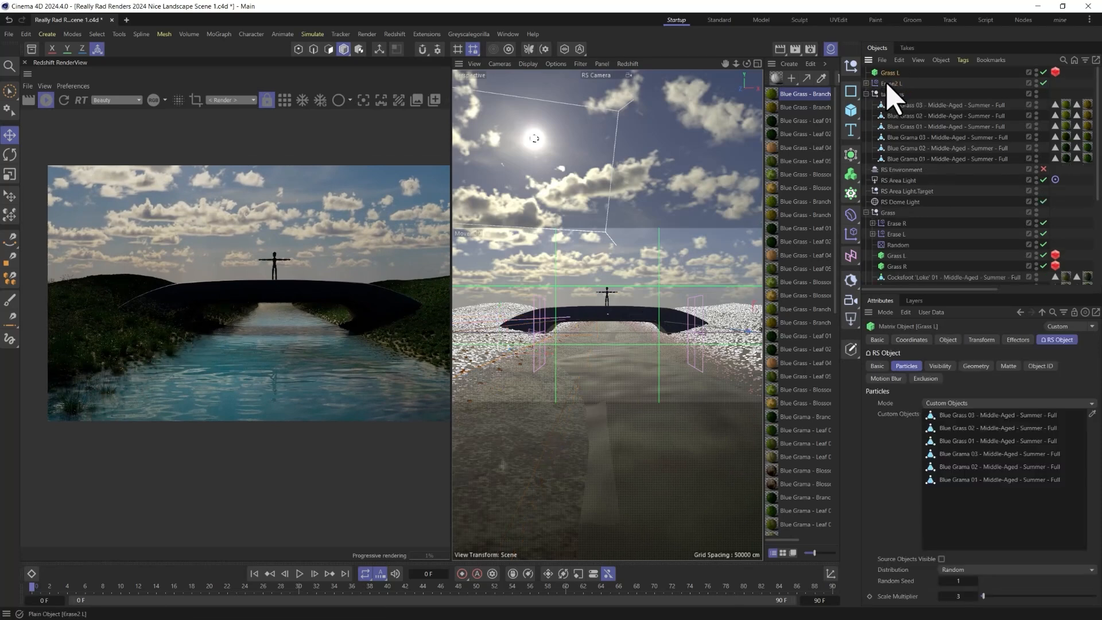
left_click(888, 82, "shift")
left_click_drag(888, 74, 888, 69, "ctrl")
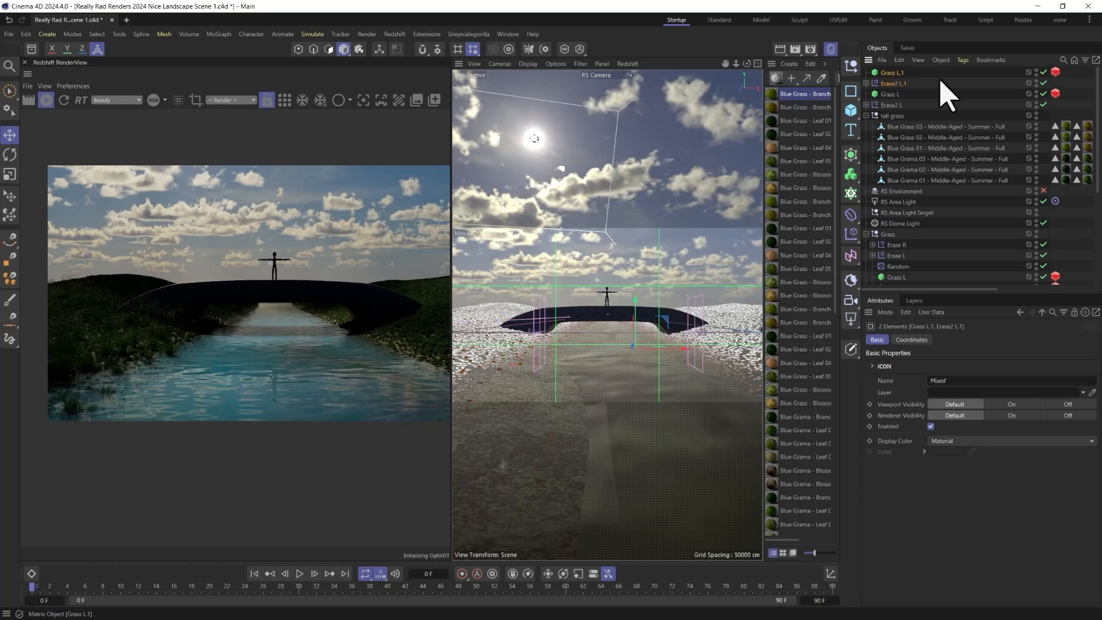
- Rename the duplicated matrix as GrassR2 and the duplicated effector as Erase2 R
double_click(897, 74)
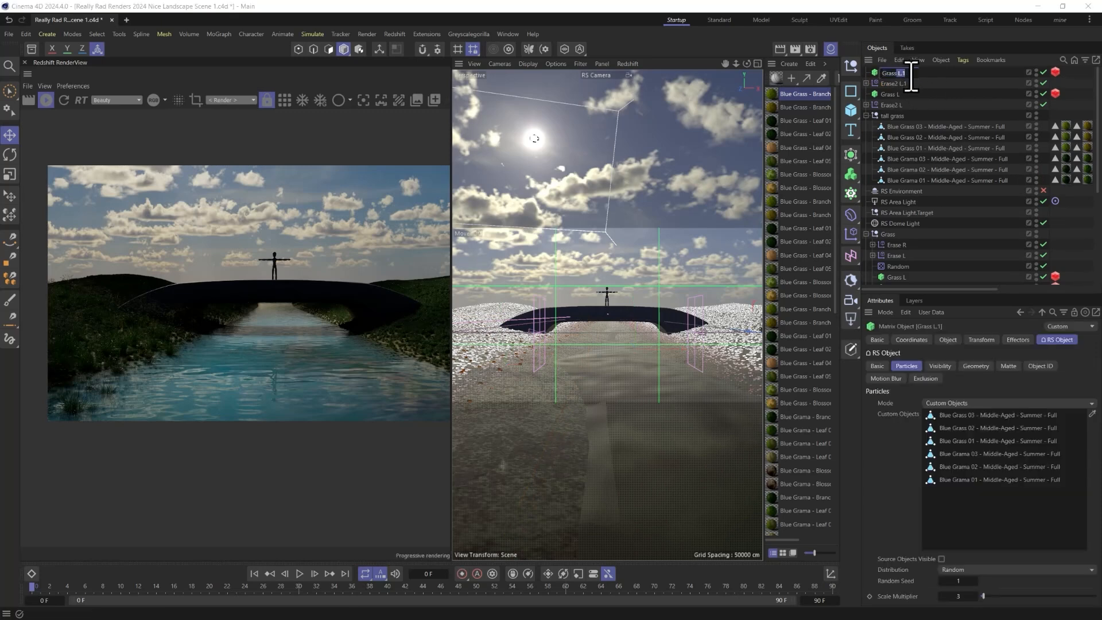
type("R")
left_click(907, 84)
double_click(899, 84)
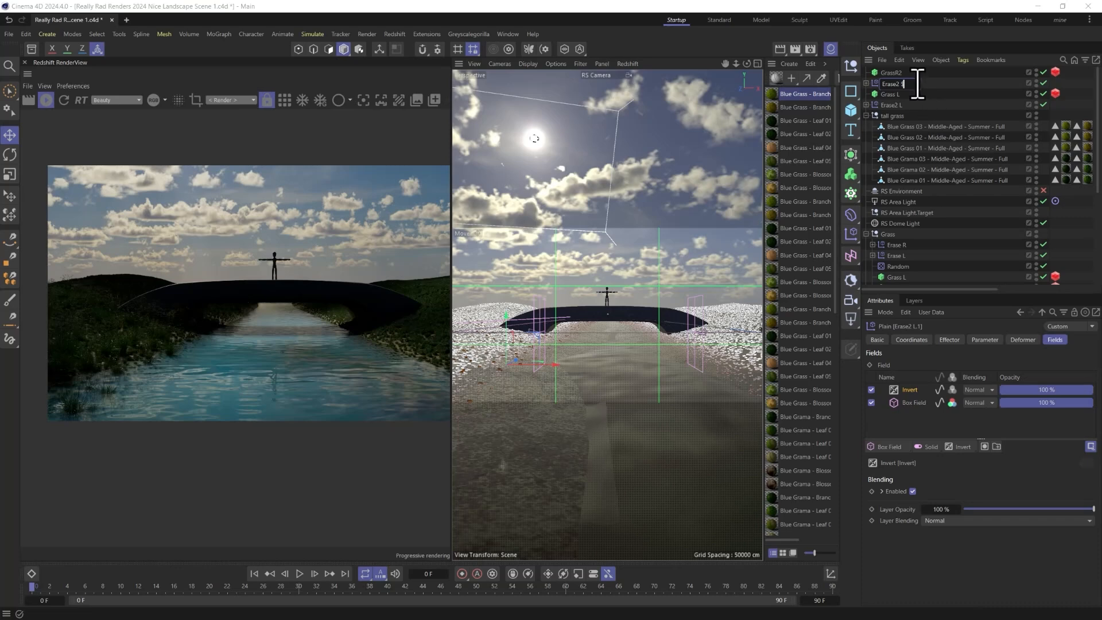
type("R")
- Set GrassR2's distribution object to Land R and its seed to 1234754
left_click(890, 73)
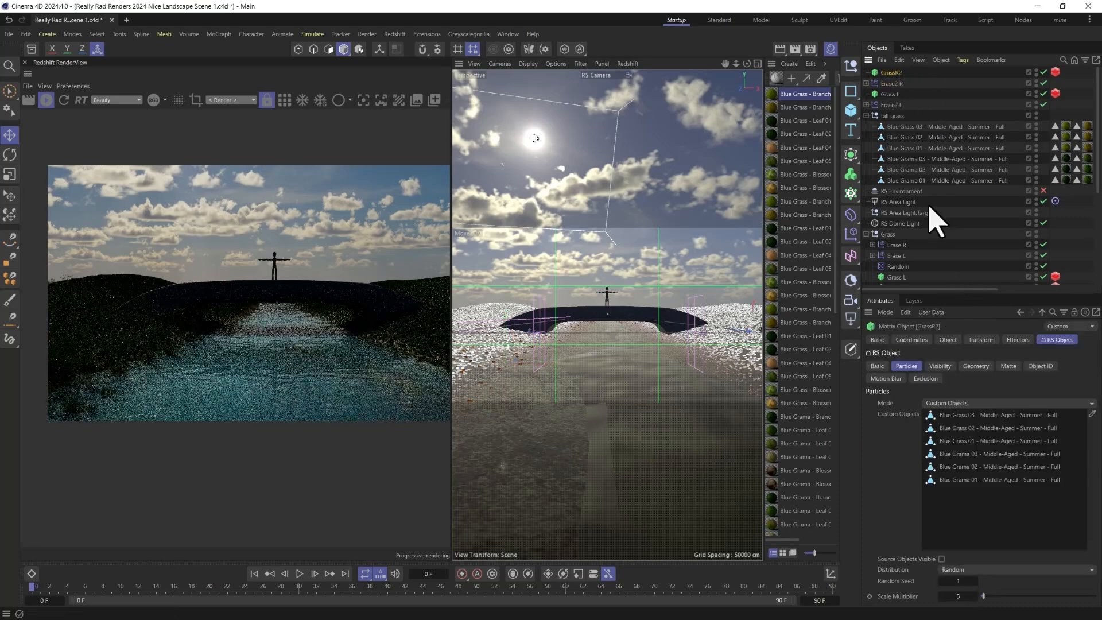
left_click(948, 339)
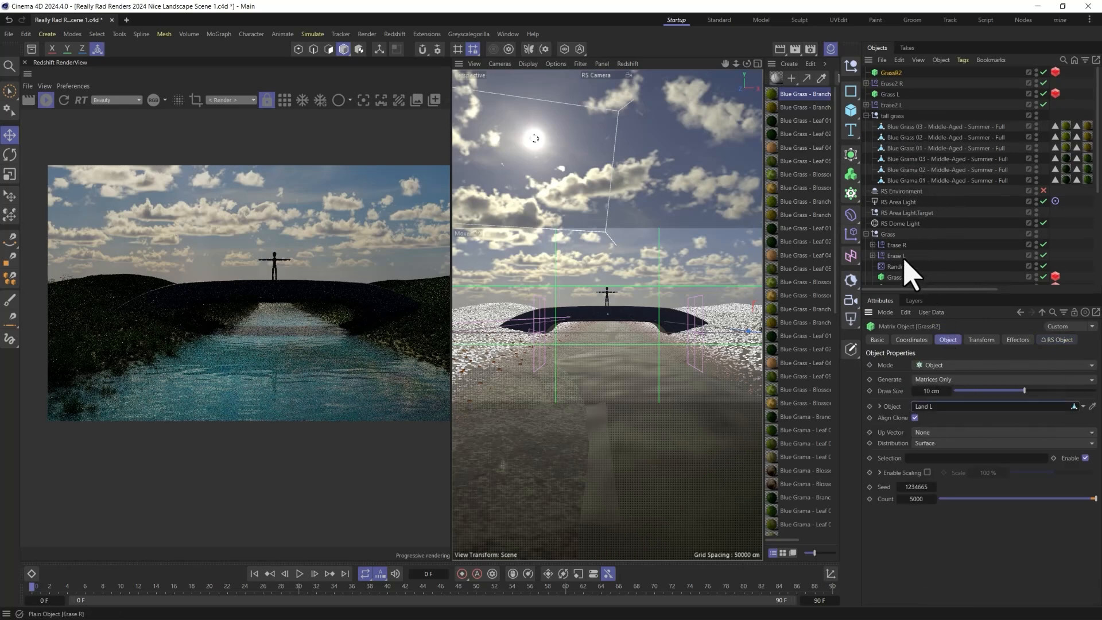
scroll(907, 269, "down", 5)
left_click(894, 216)
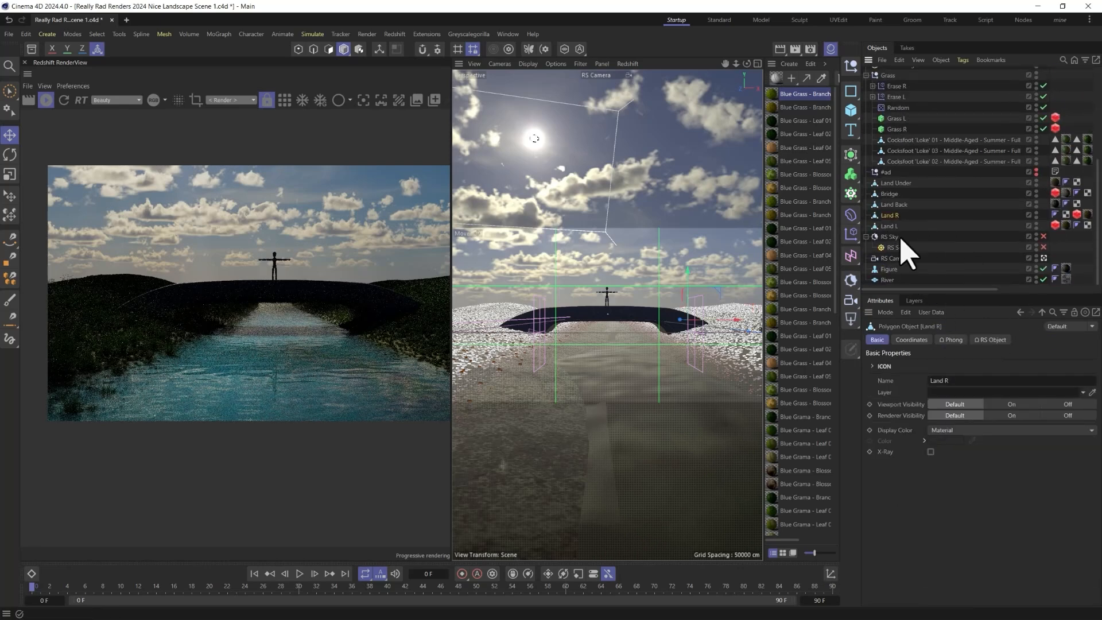
scroll(893, 95, "up", 5)
left_click(890, 73)
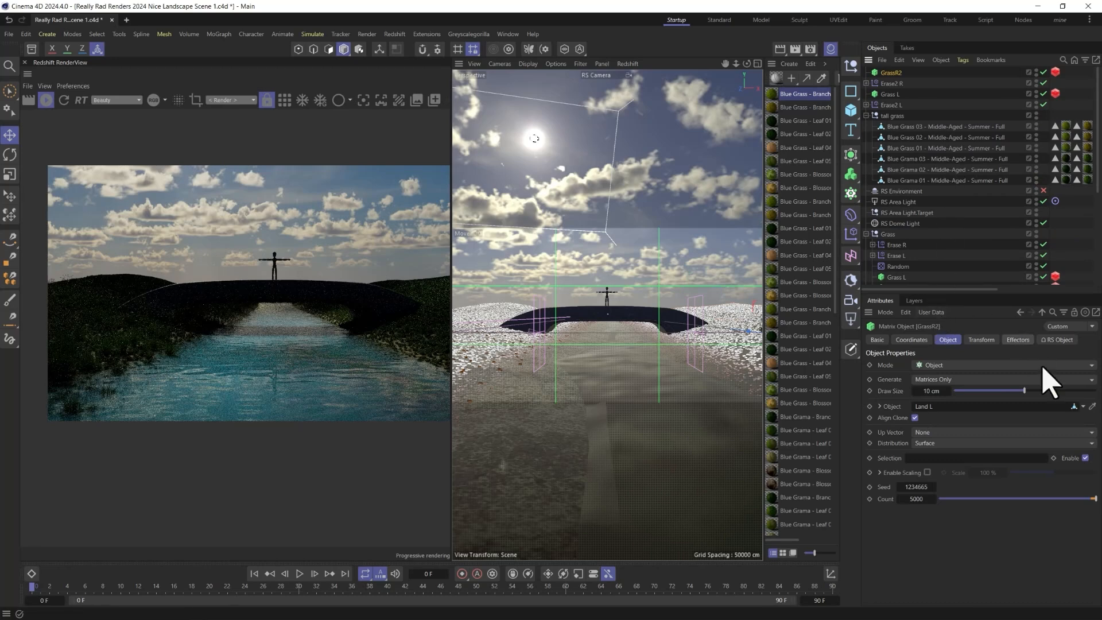
left_click(1092, 405)
scroll(947, 241, "down", 5)
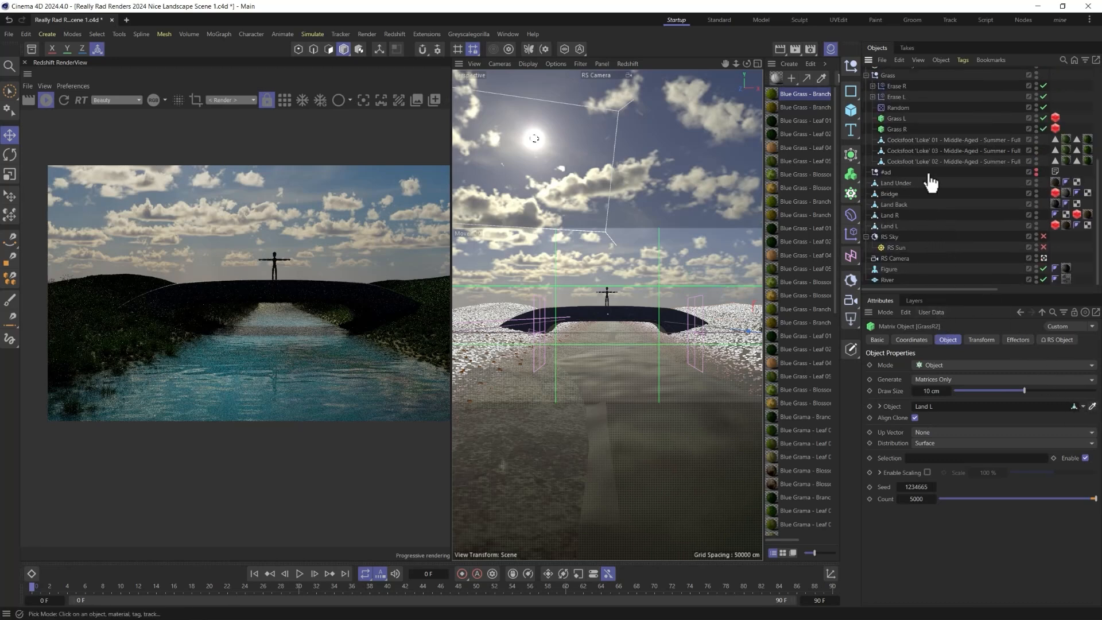
left_click(893, 216)
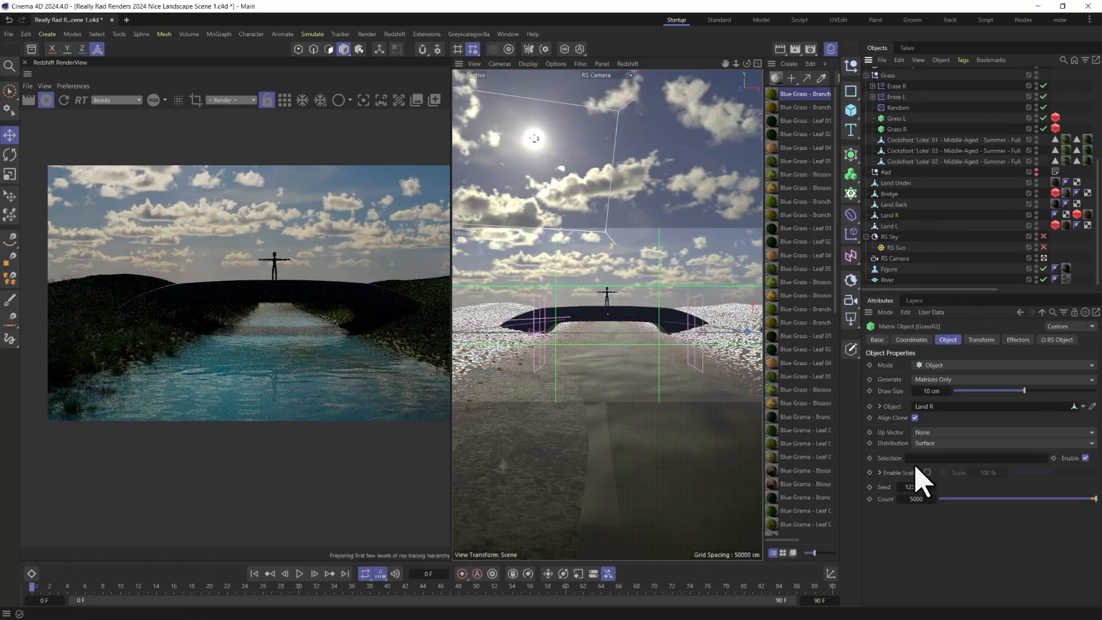
scroll(914, 123, "up", 5)
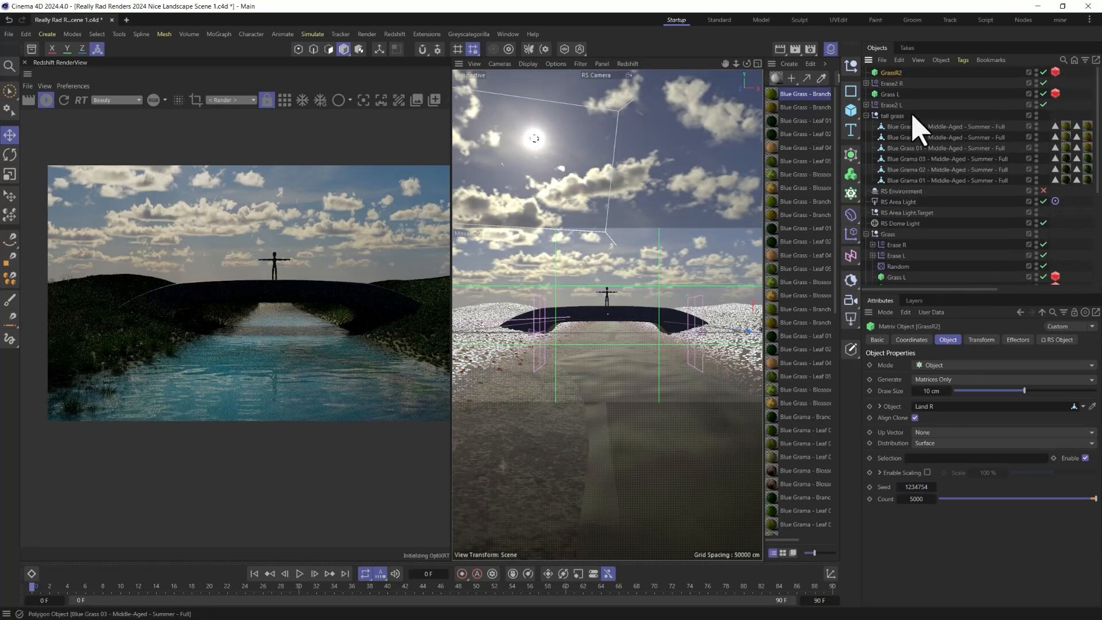
- Move the Box Field of Erase2 R across the river to the shoreline of the right bank
left_click(874, 84)
left_click(867, 83)
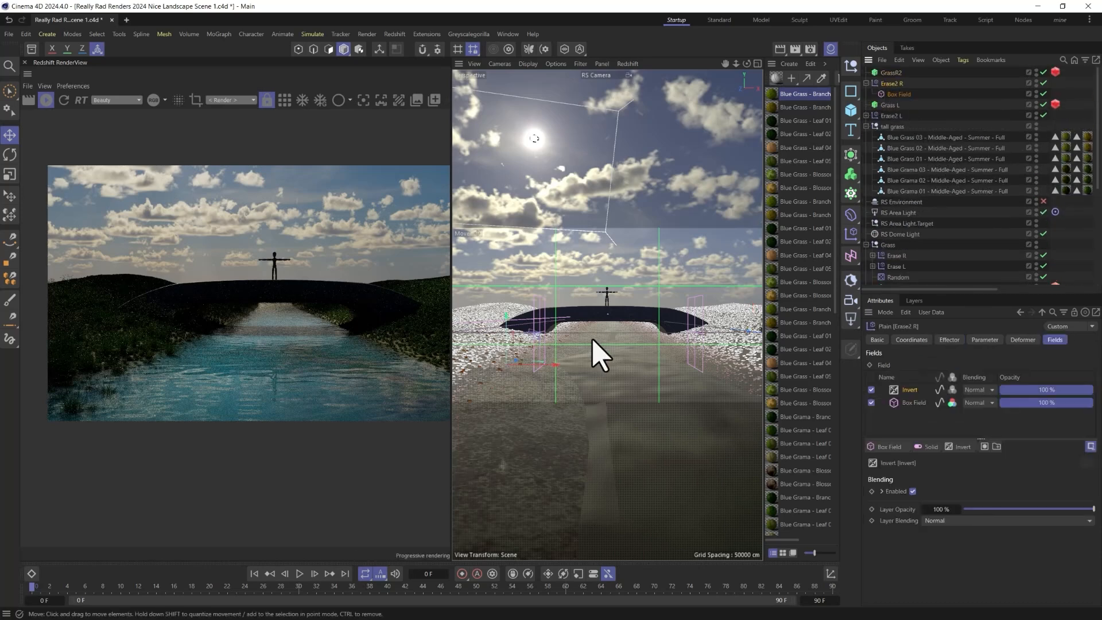
left_click_drag(548, 368, 921, 372)
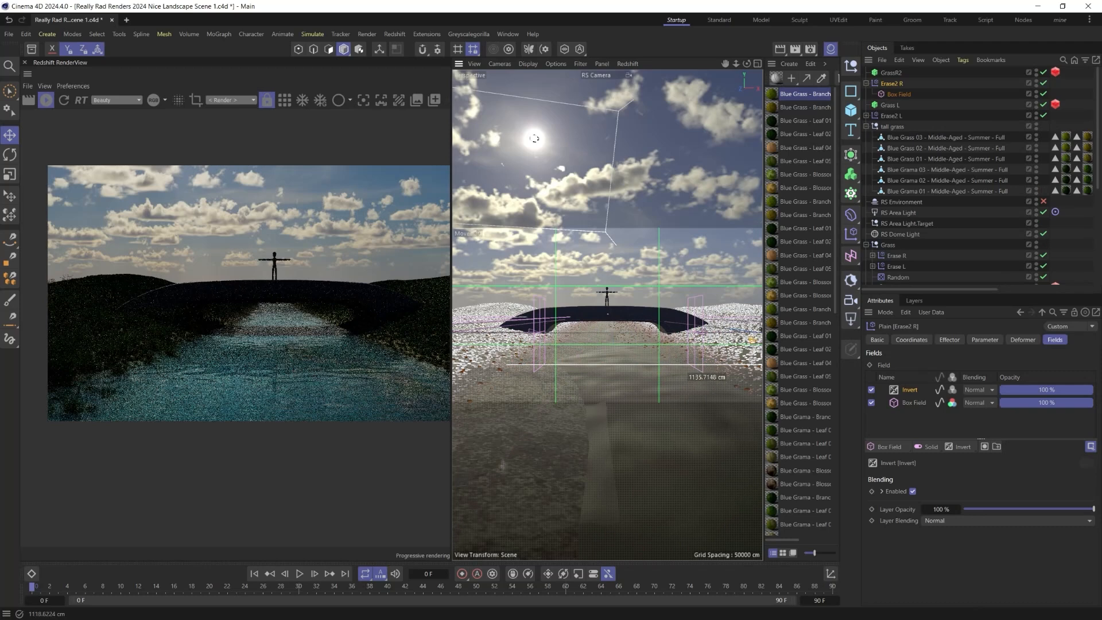
left_click_drag(998, 321, 683, 307)
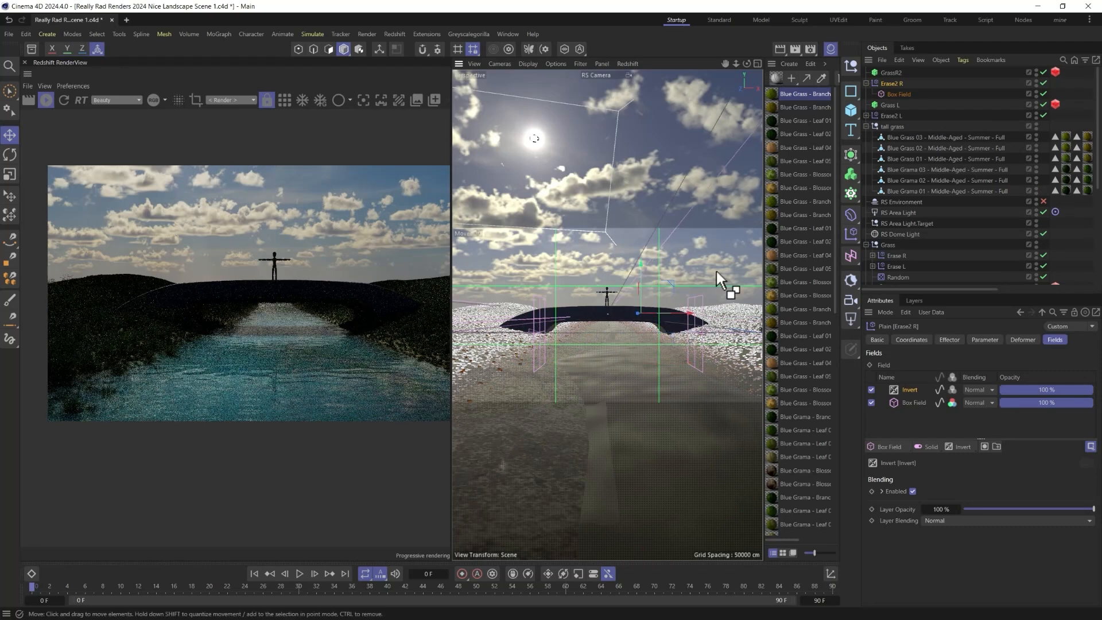
left_click(899, 94)
left_click_drag(585, 353, 722, 356)
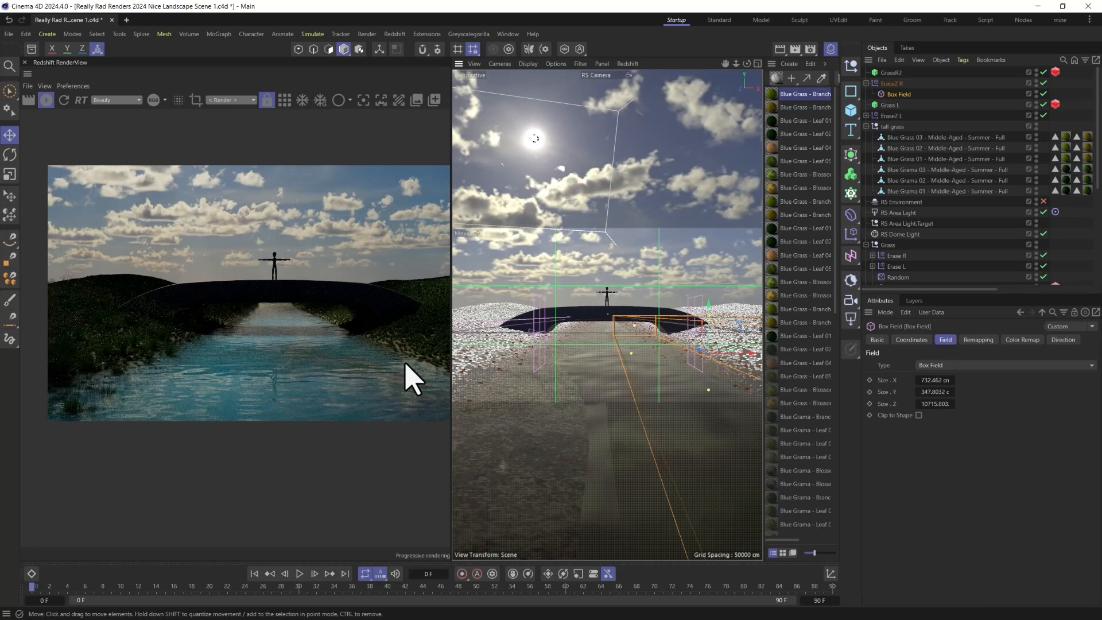
- Refresh the interactive render and examine the tall grass along both riverbanks, in close-up and in the full frame
left_click(64, 100)
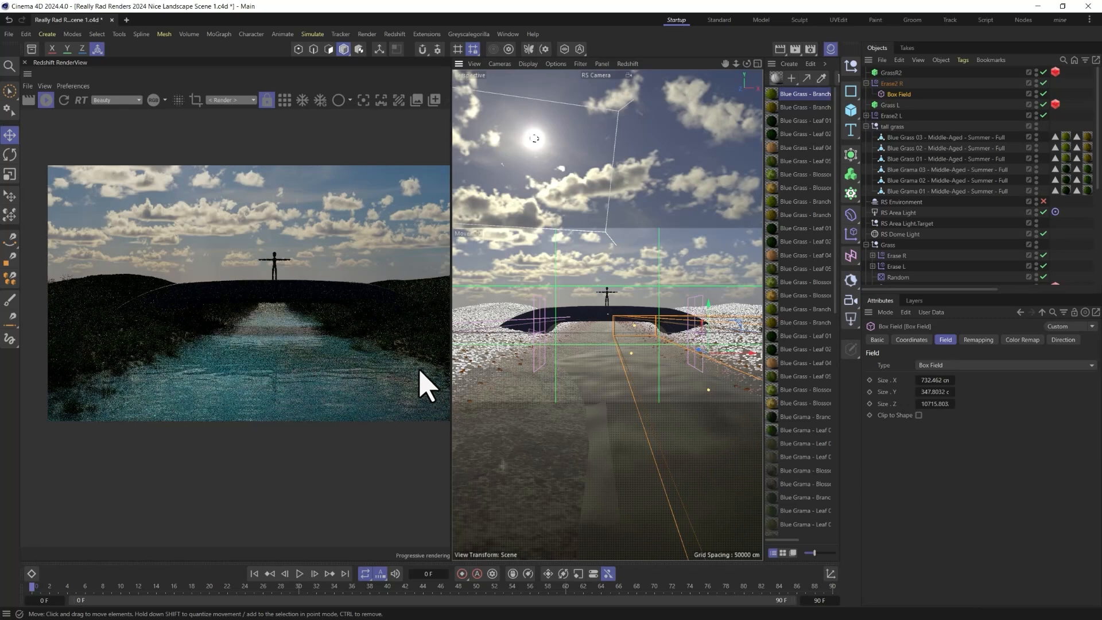
scroll(397, 360, "up", 3)
middle_click_drag(392, 354, 280, 372)
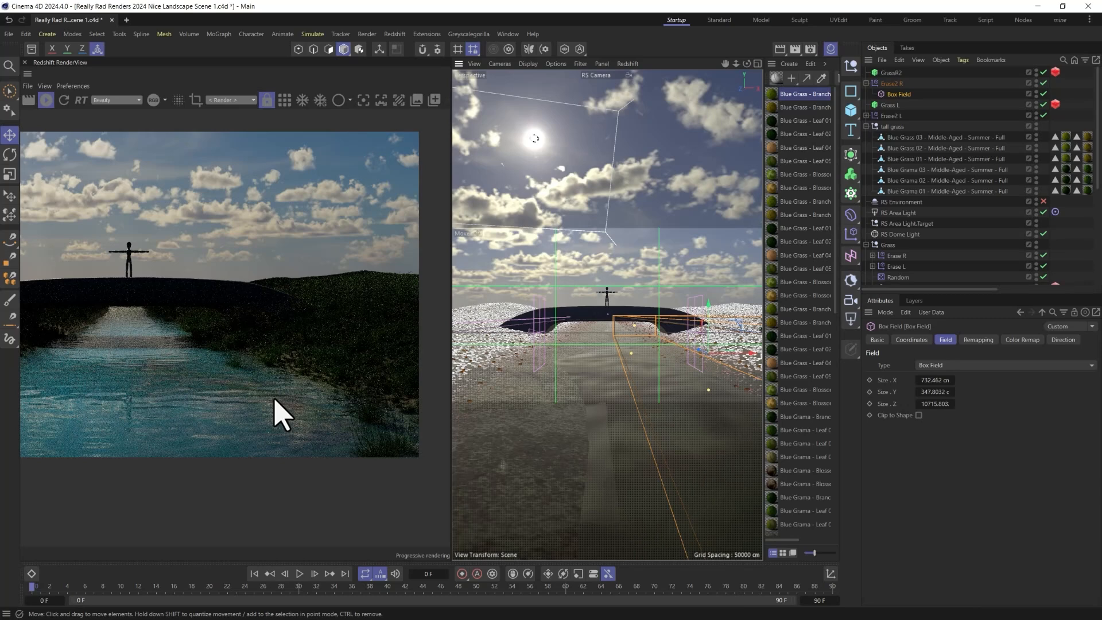
scroll(274, 400, "down", 4)
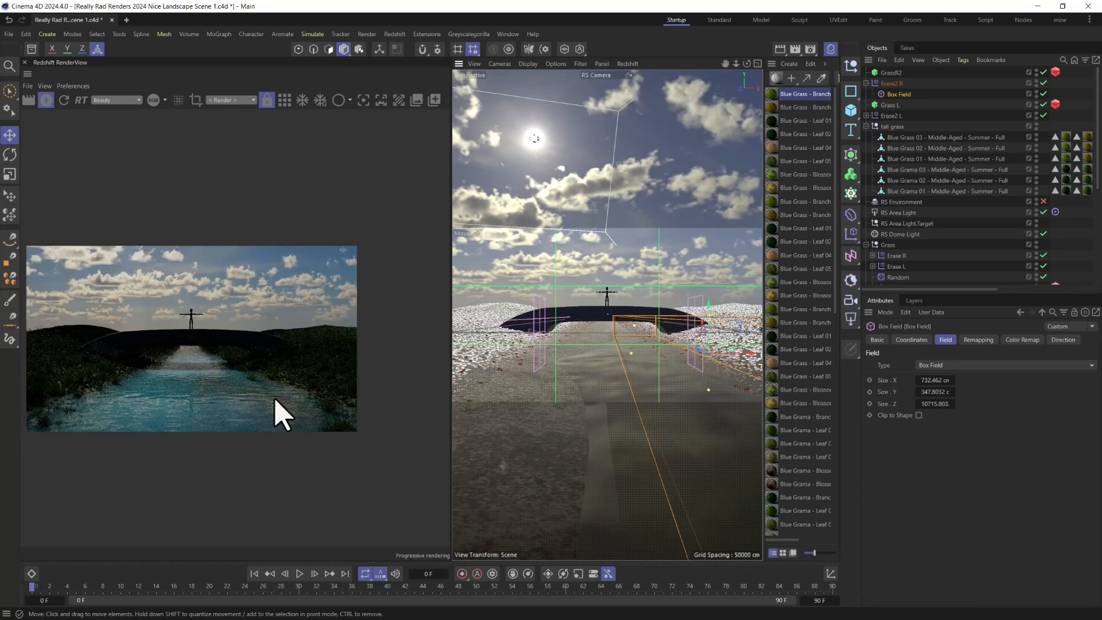
scroll(222, 382, "up", 1)
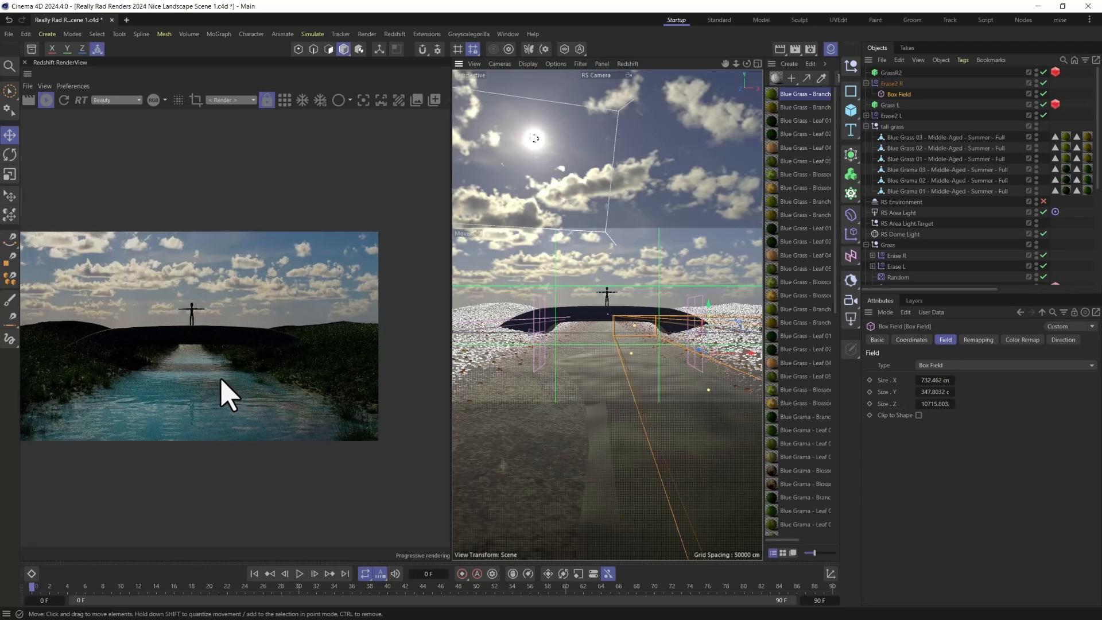
middle_click_drag(221, 382, 253, 383)
scroll(246, 381, "up", 1)
scroll(252, 396, "up", 1)
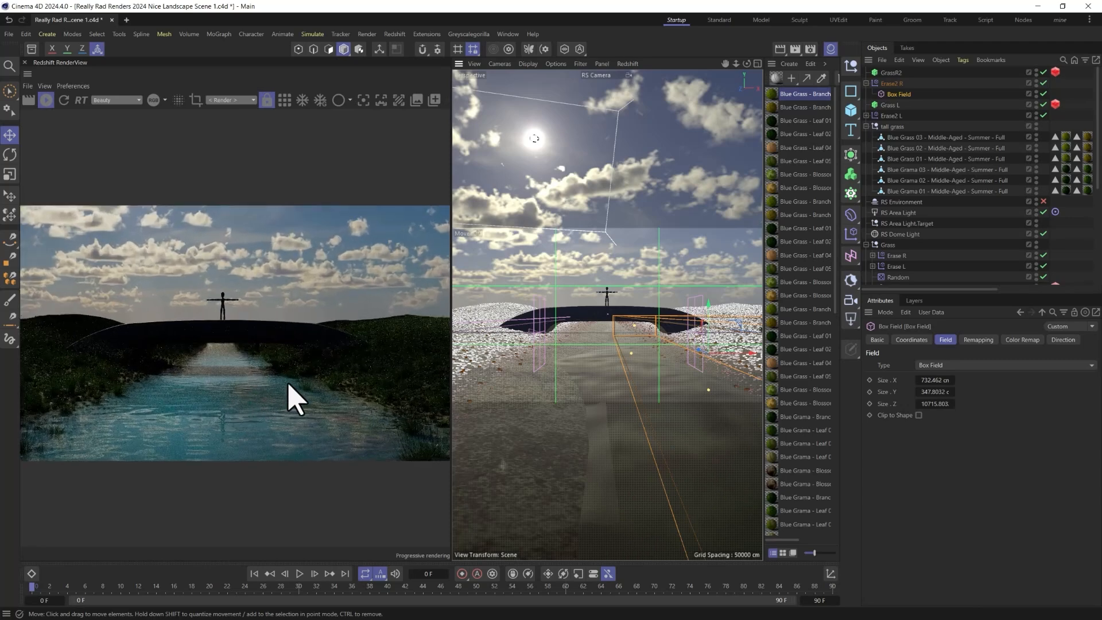
- Disable the RS Area Light and RS Dome Light, and enable RS Sky with its RS Sun to relight the scene
left_click(1043, 213)
scroll(976, 258, "down", 2)
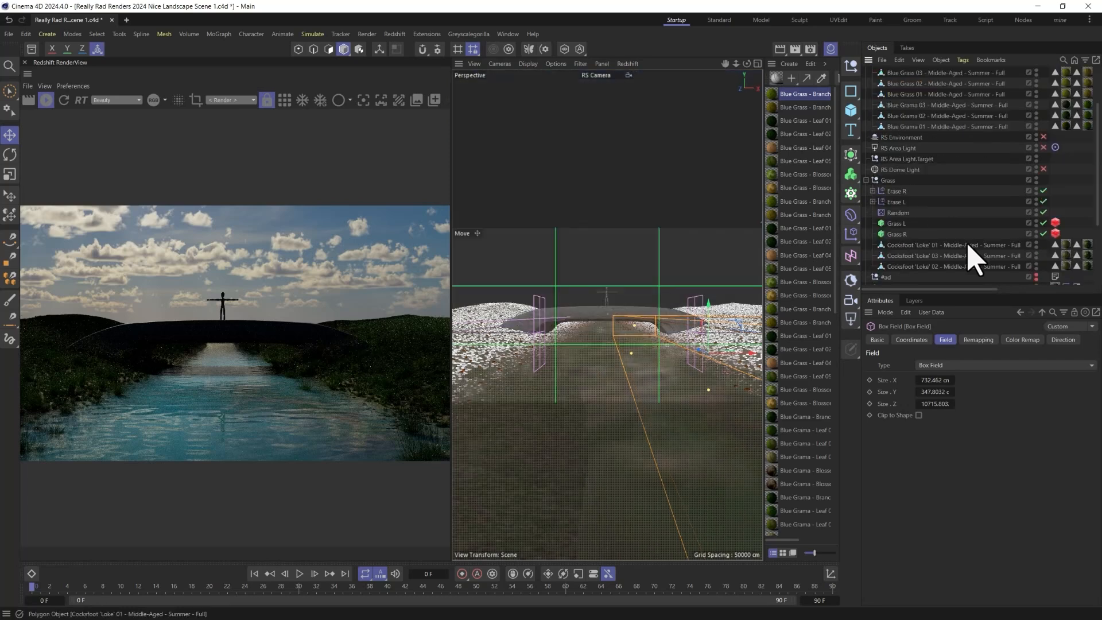
scroll(930, 241, "down", 3)
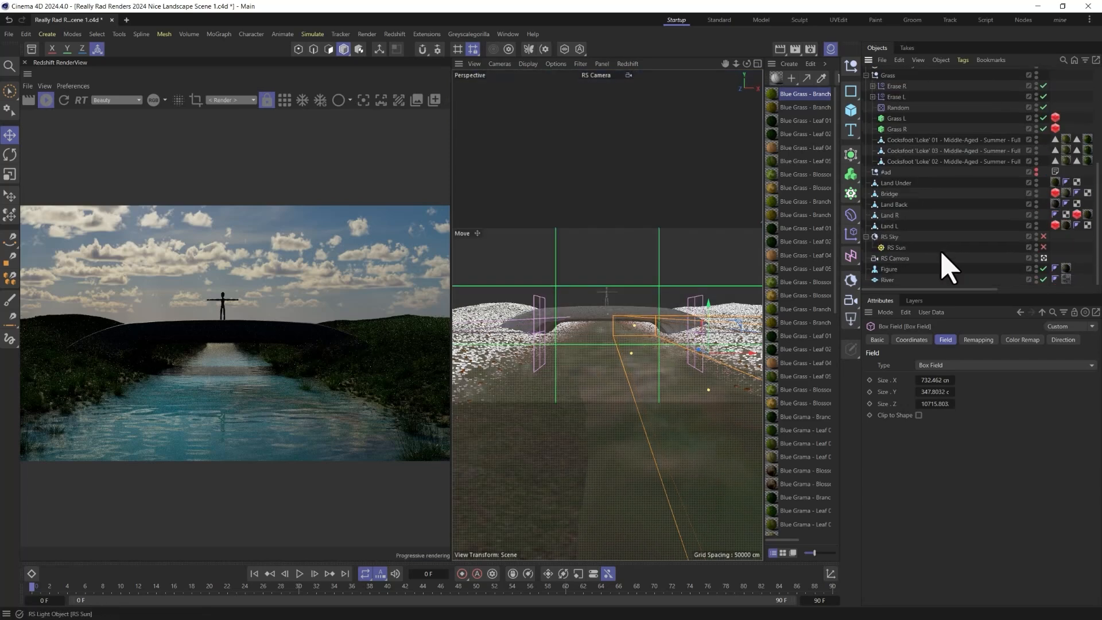
left_click(889, 236)
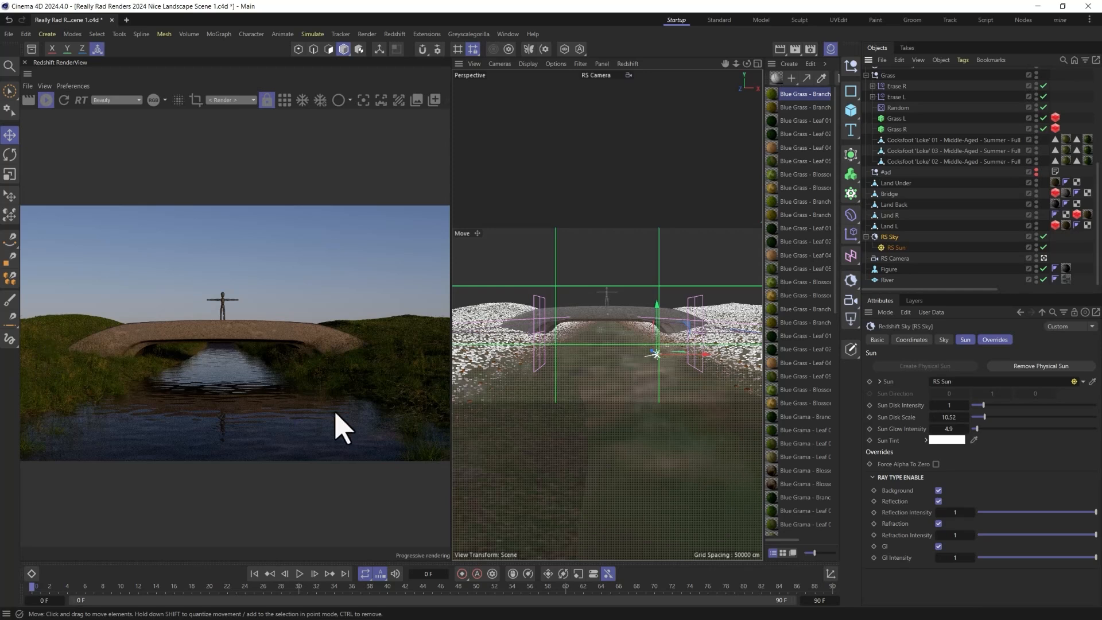
scroll(335, 413, "down", 1)
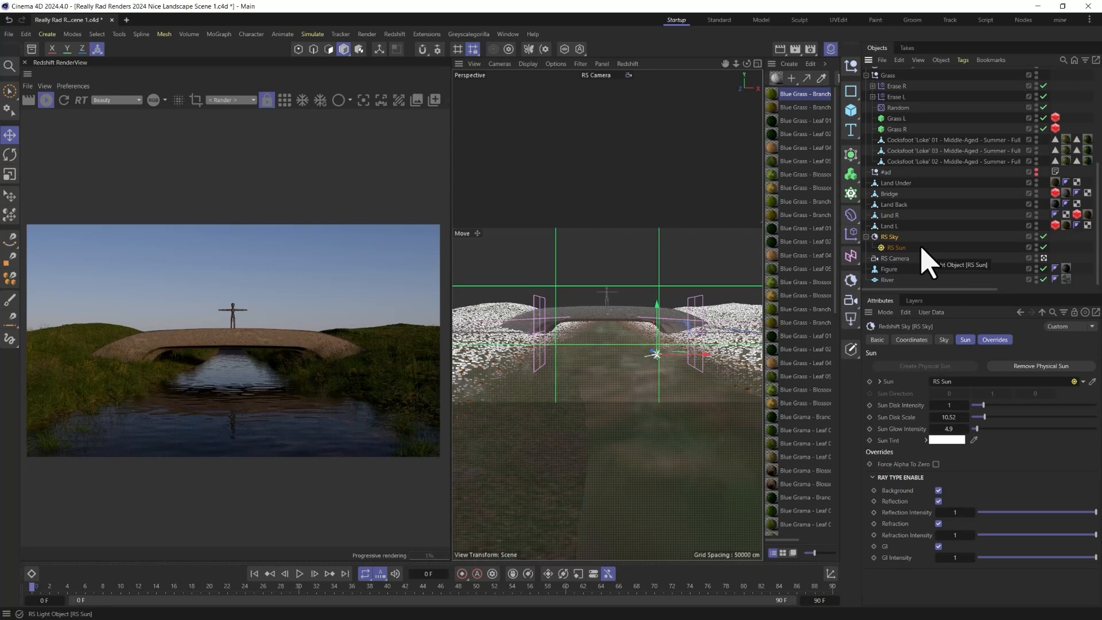
- Collapse the Grass group and group both tall grass matrices, their Erase2 effectors and the tall grass null under one null
scroll(897, 160, "up", 3)
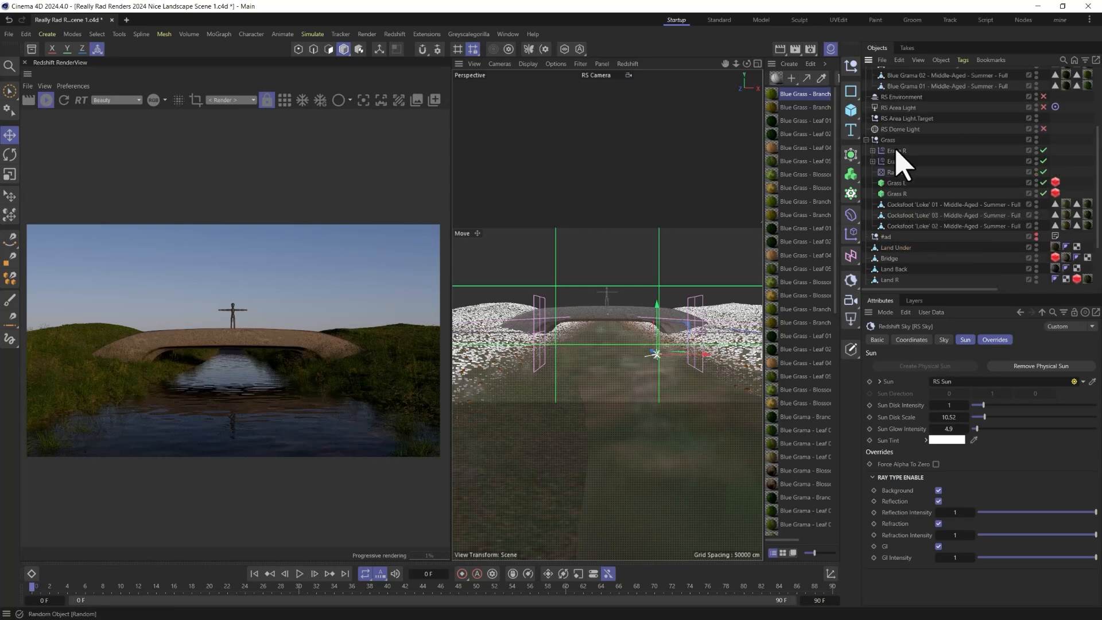
left_click(866, 140)
scroll(905, 197, "up", 5)
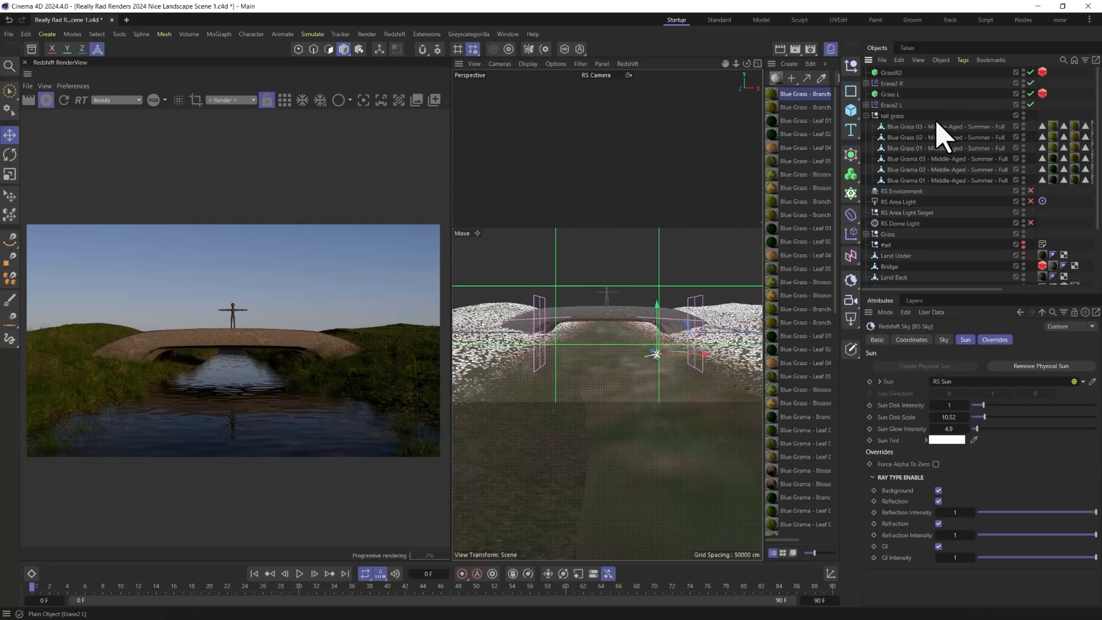
left_click(892, 73)
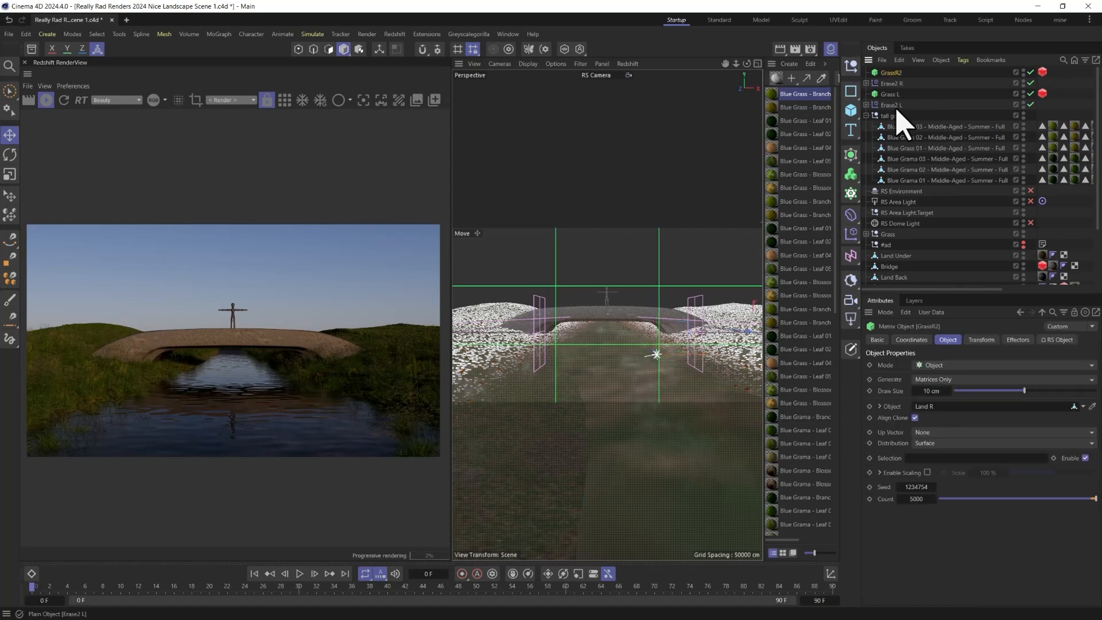
left_click(867, 115)
left_click(890, 117)
right_click(889, 116)
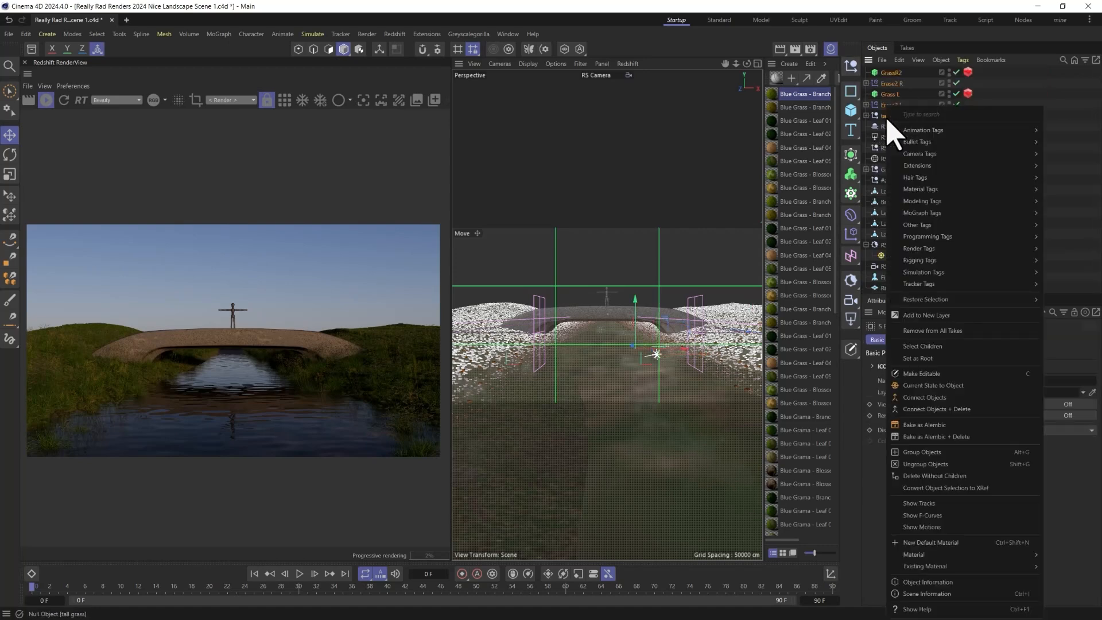
left_click(921, 451)
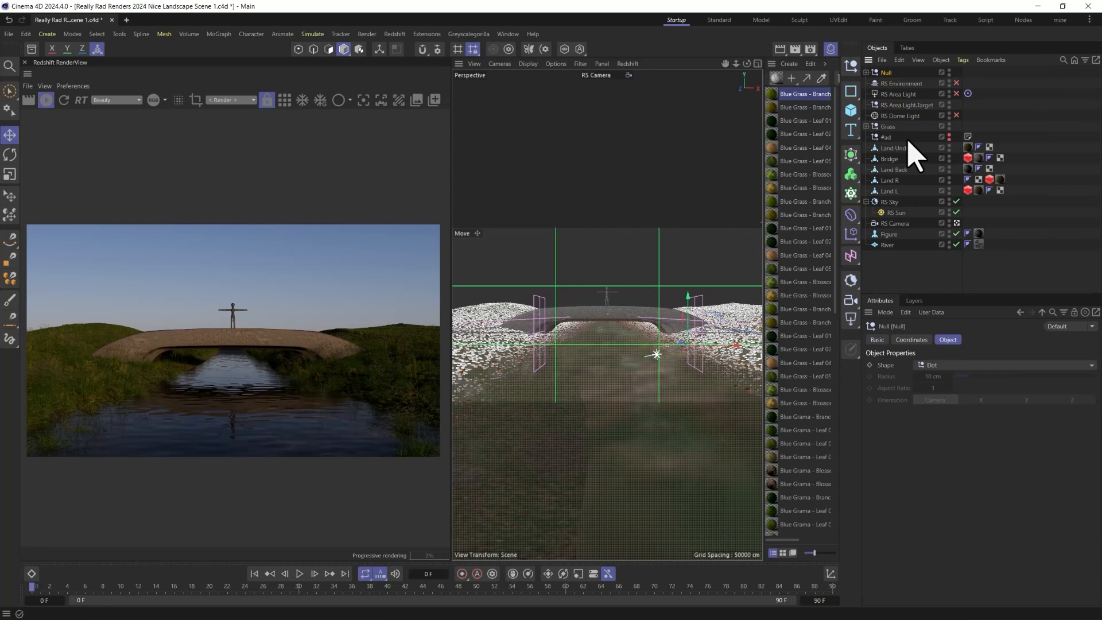
- Rename the new group null as Tall grass
double_click(881, 73)
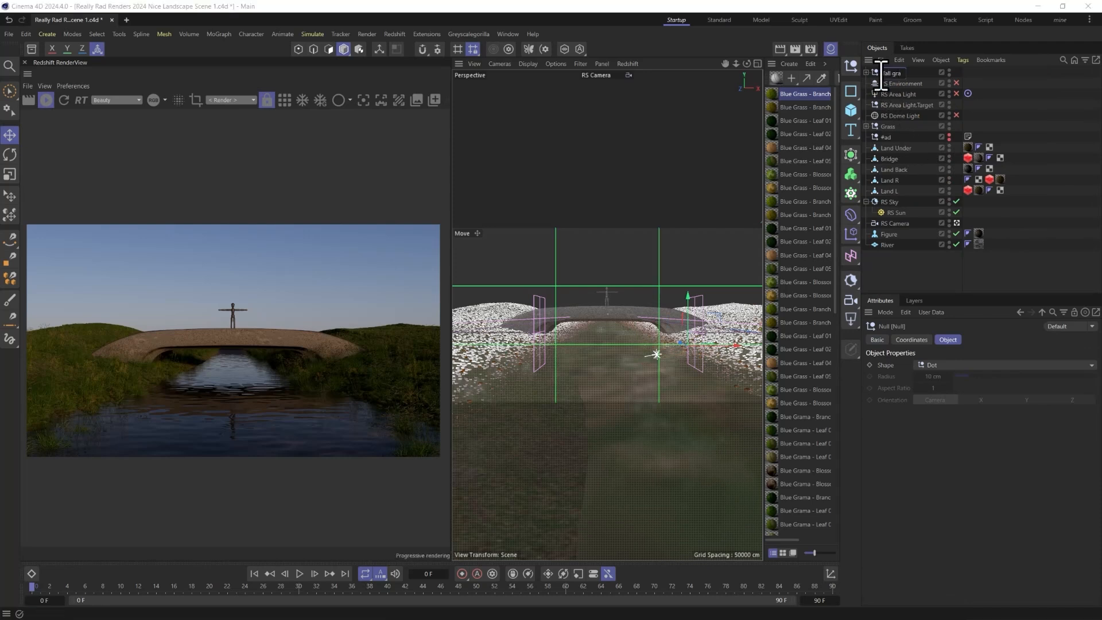
type("Tall grass")
key("Return")
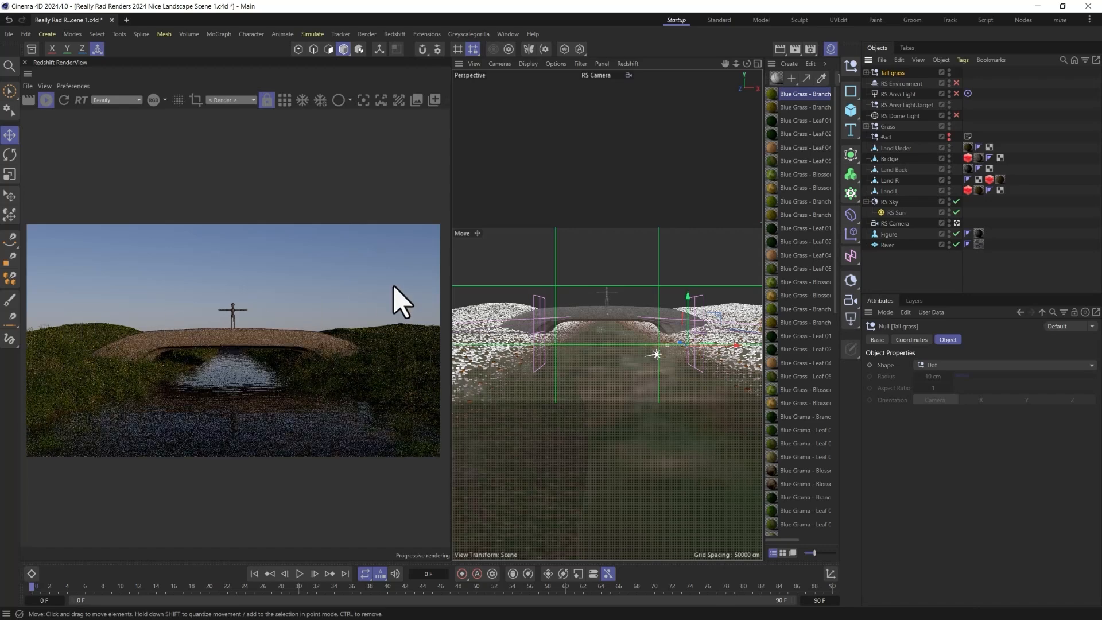
- Find the flowering Butterfly Bush 'Pablo Purple' 01 - Middle-Aged - Summer among the Laubwerk plants and place it on the left riverbank
left_click(32, 49)
scroll(127, 349, "down", 2)
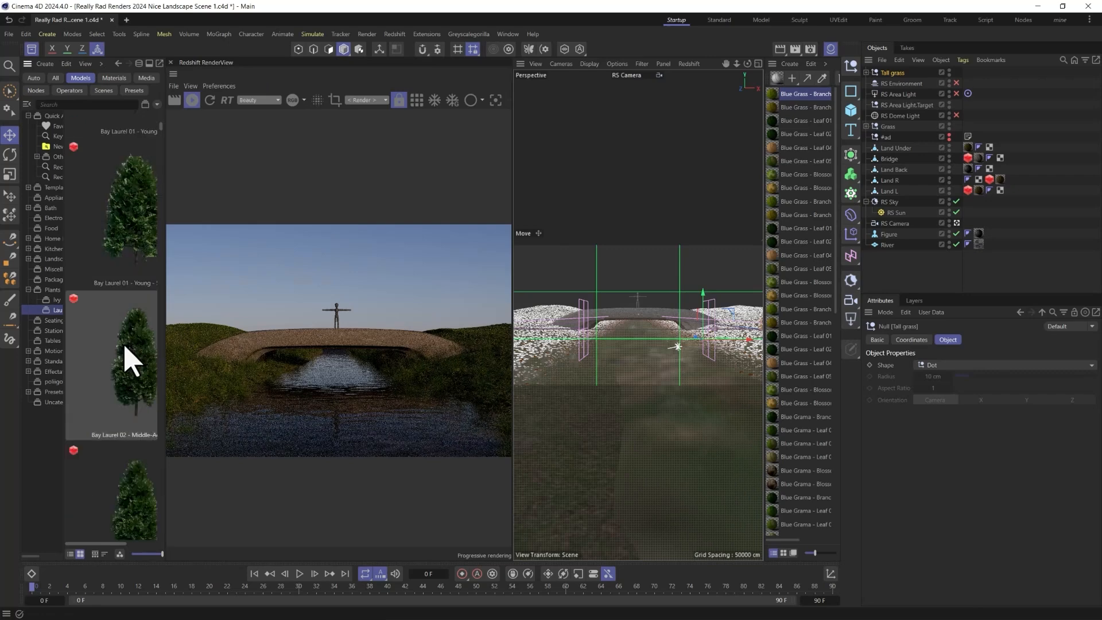
scroll(128, 362, "down", 6)
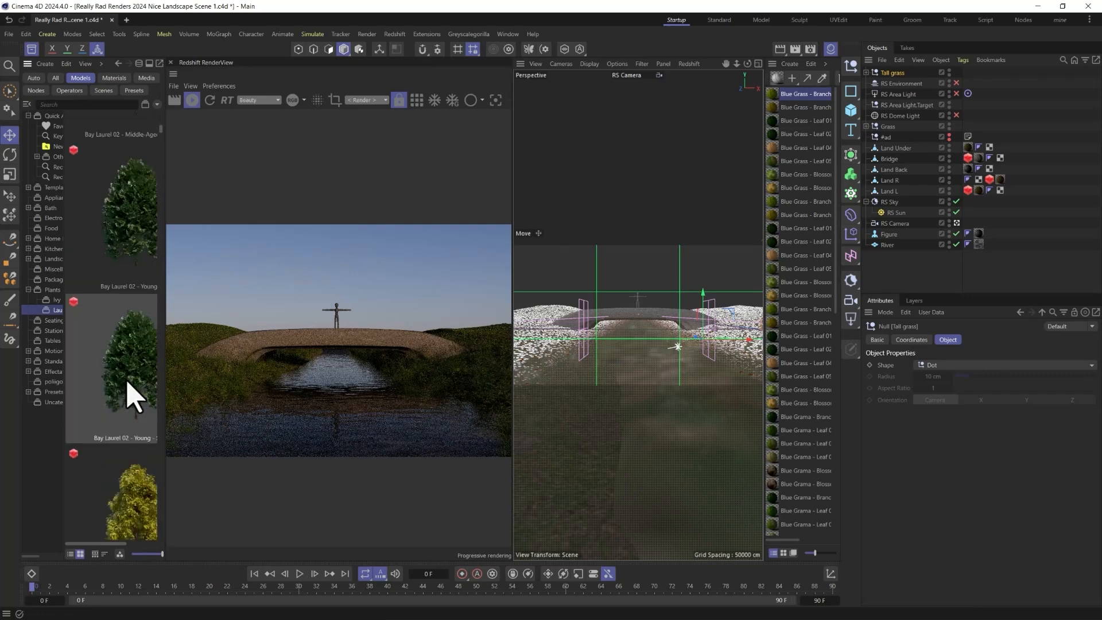
scroll(133, 396, "down", 10)
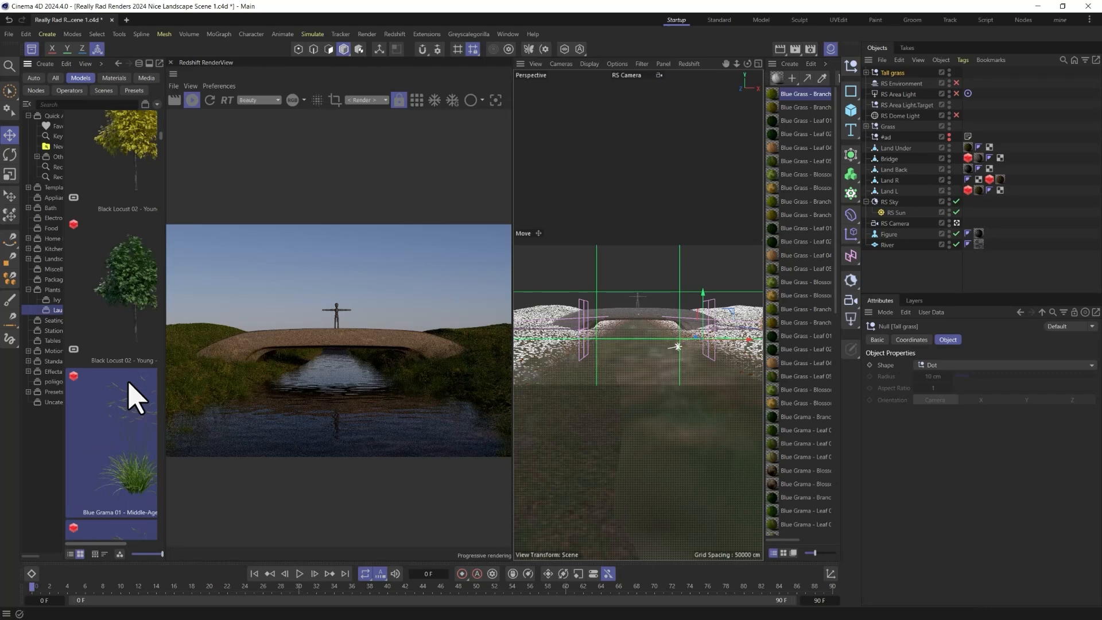
scroll(136, 396, "down", 10)
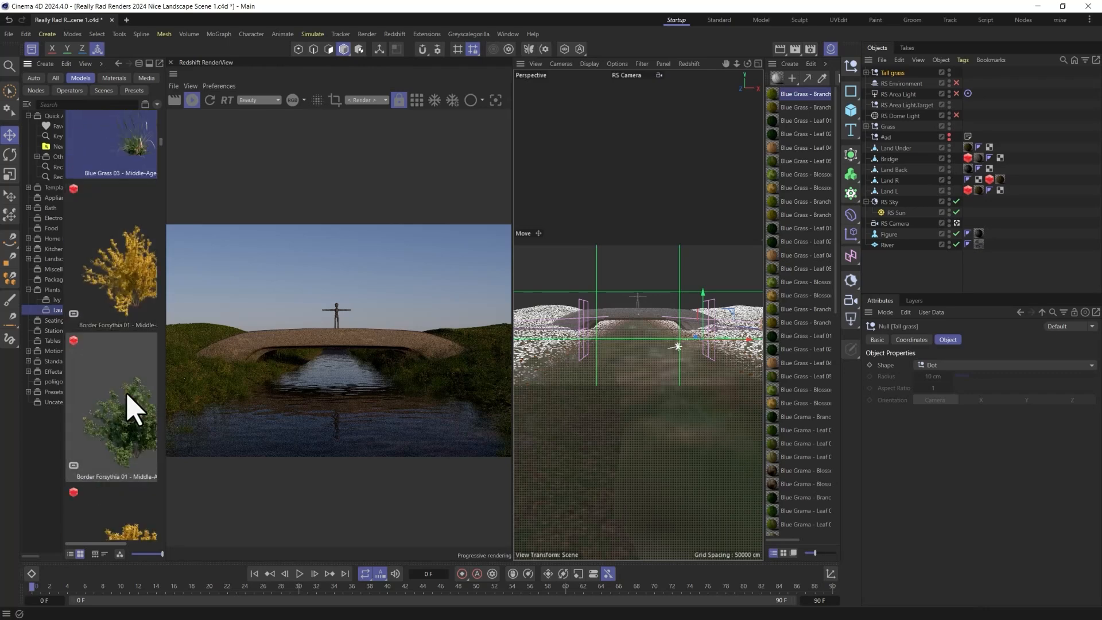
scroll(134, 408, "down", 8)
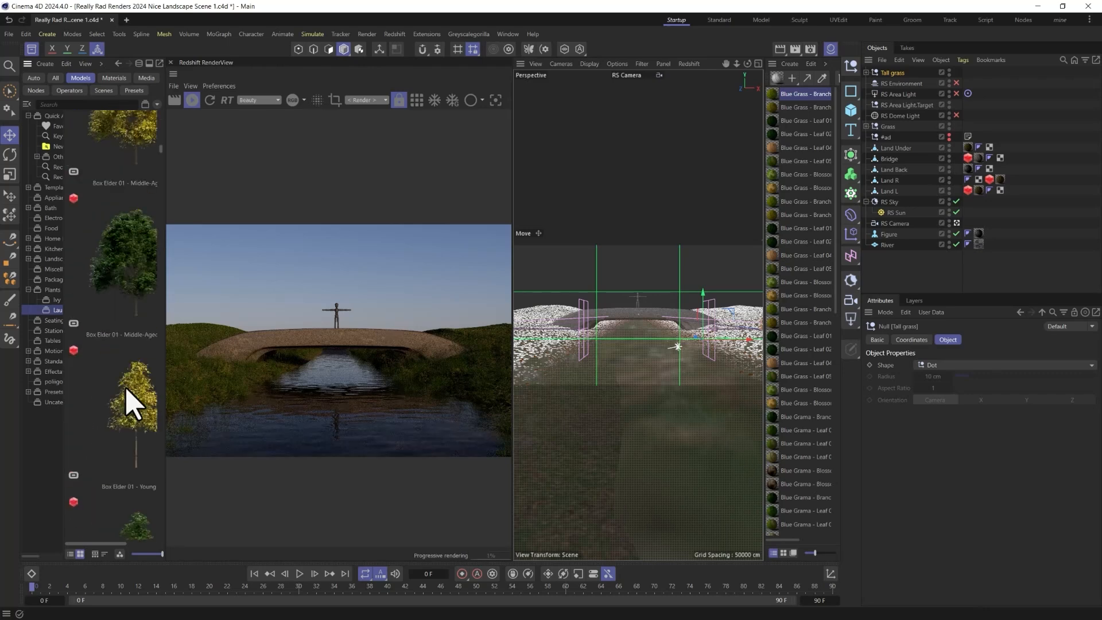
scroll(133, 404, "down", 3)
scroll(132, 405, "down", 10)
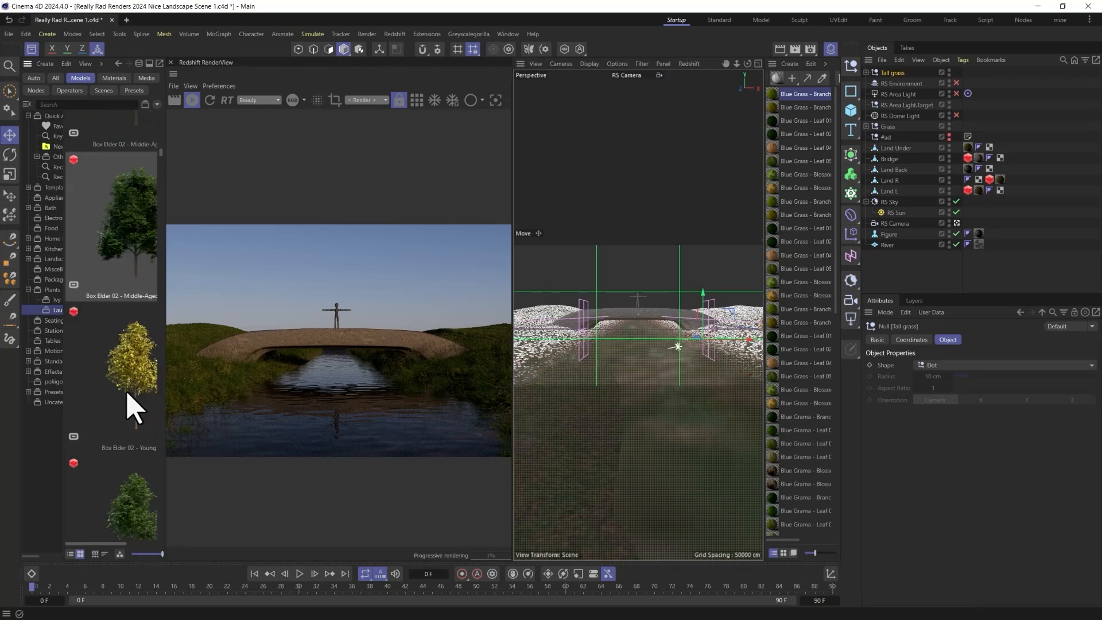
scroll(92, 347, "down", 5)
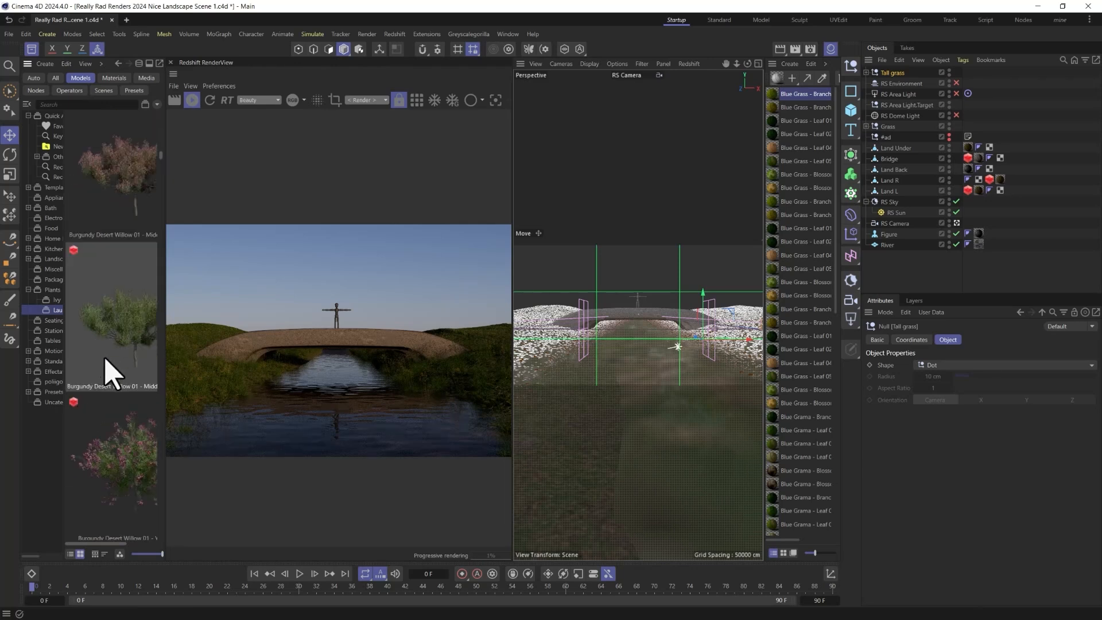
scroll(109, 373, "down", 4)
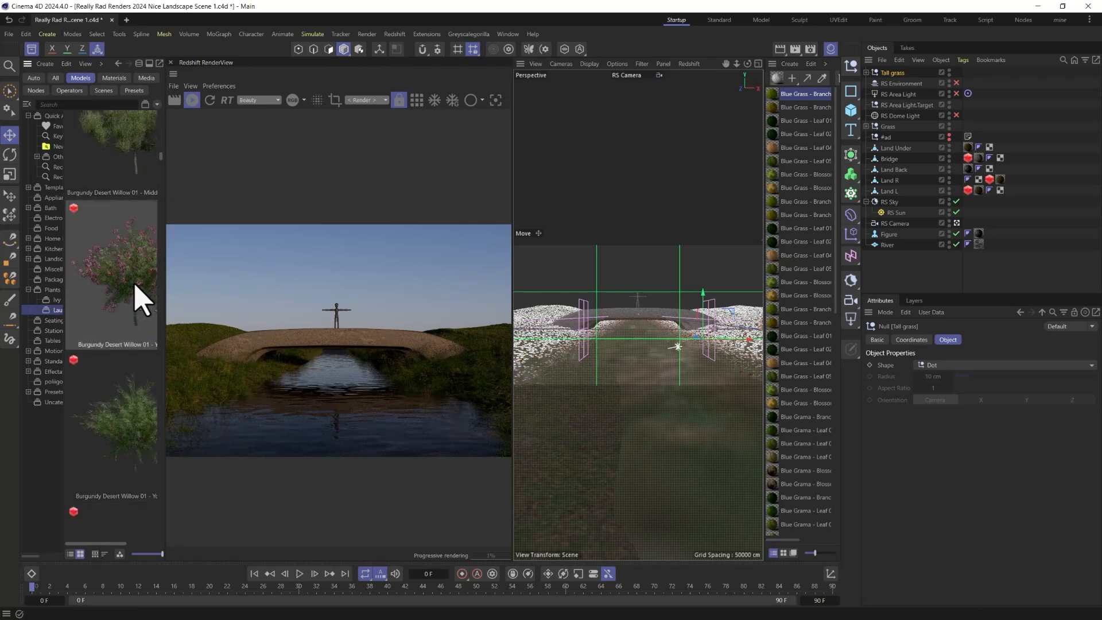
scroll(138, 368, "down", 3)
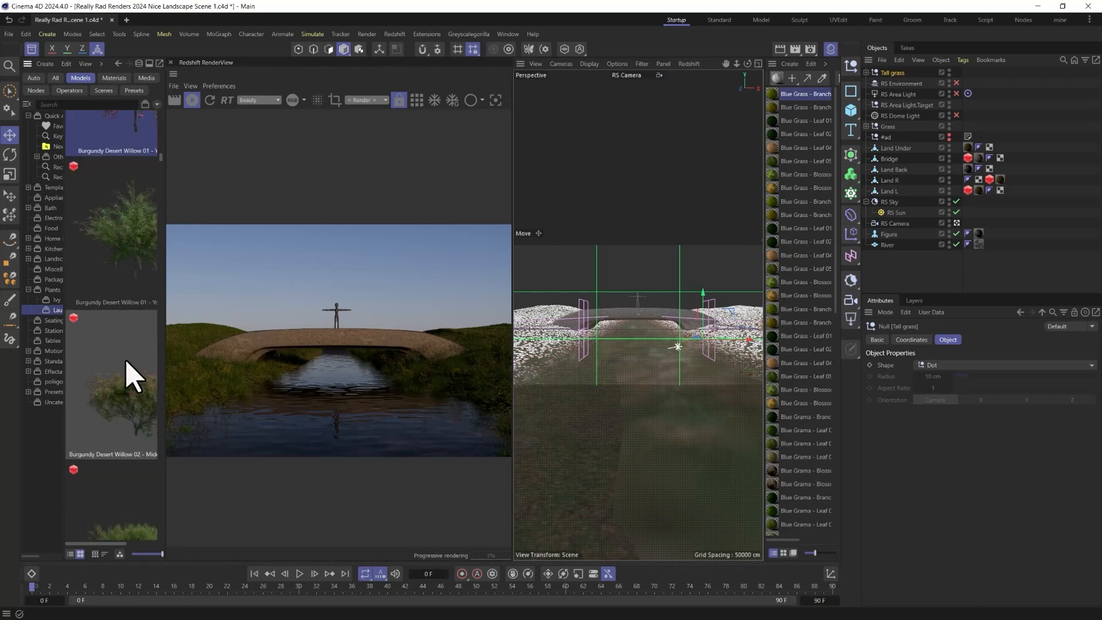
scroll(137, 380, "down", 9)
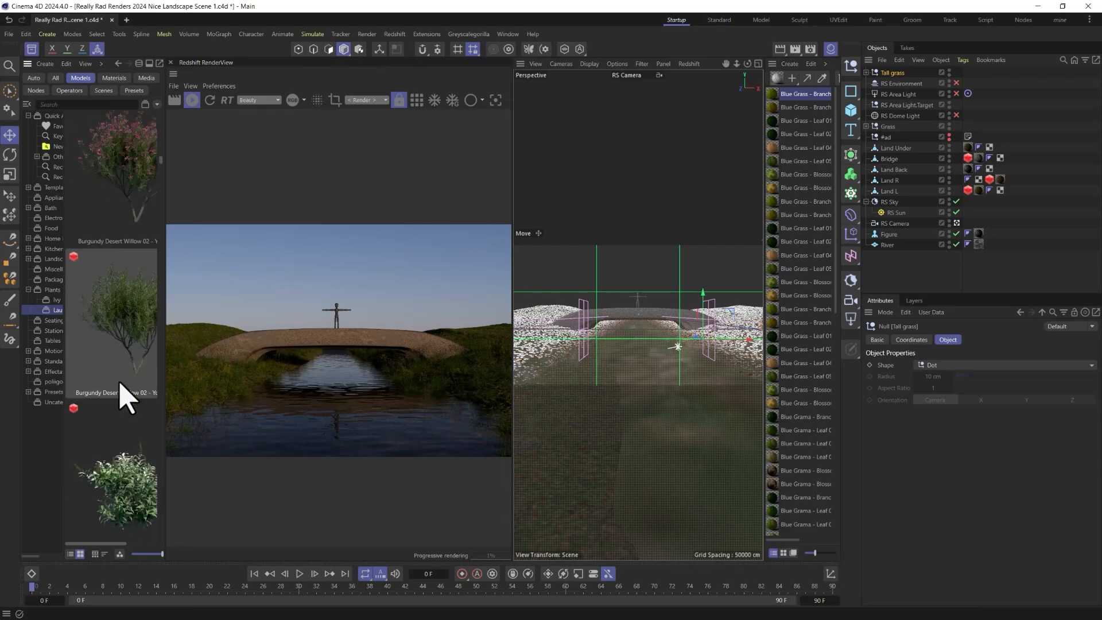
scroll(121, 379, "down", 2)
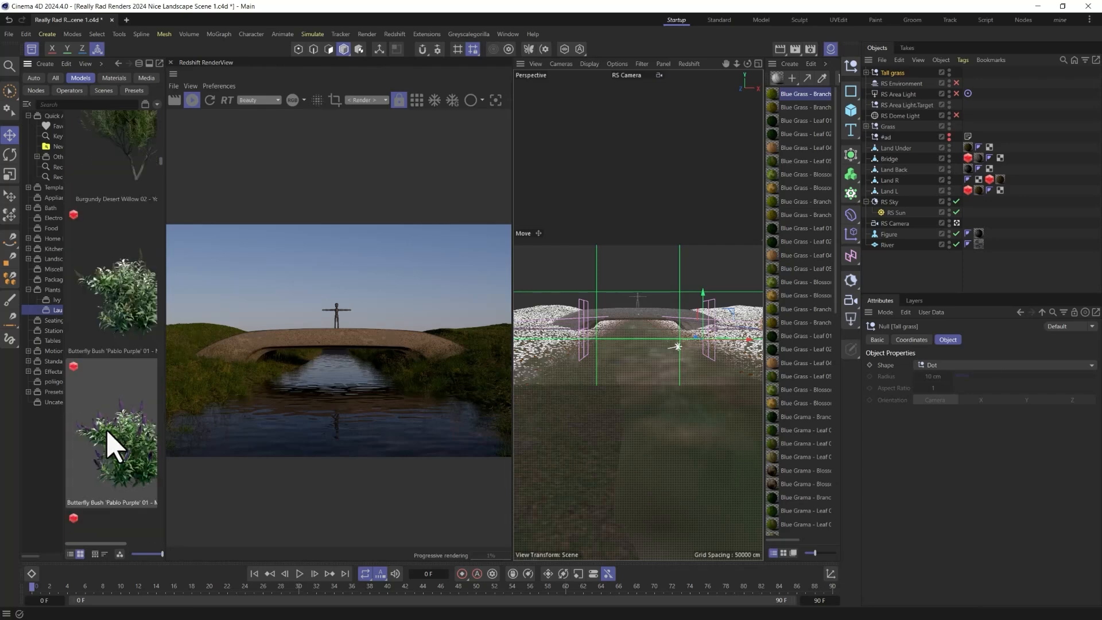
scroll(113, 447, "down", 4)
left_click(122, 344)
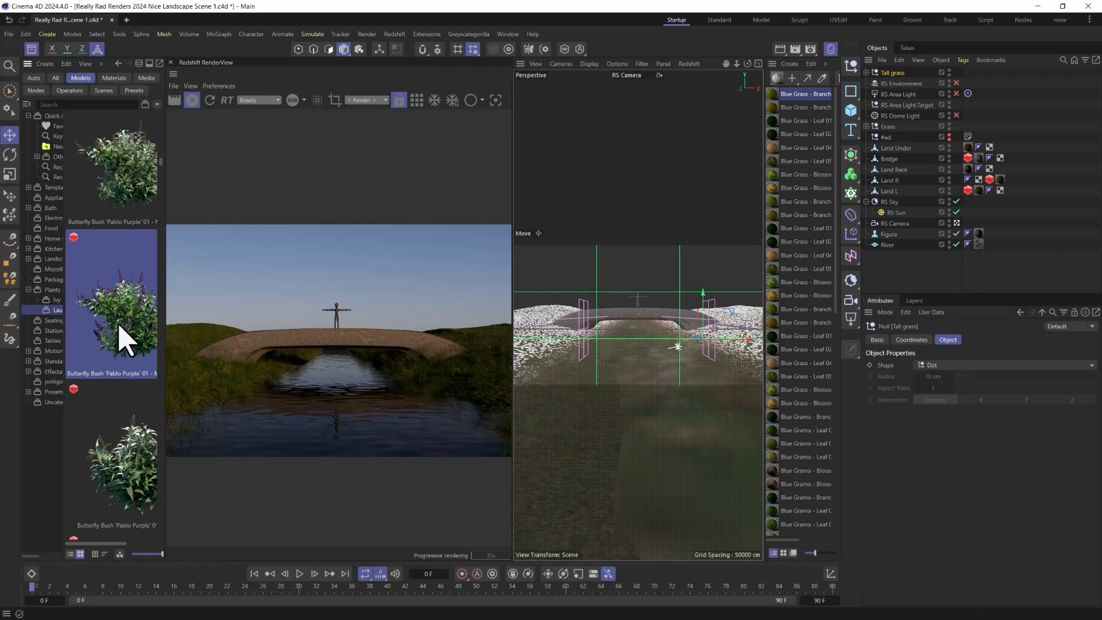
left_click_drag(125, 342, 576, 343)
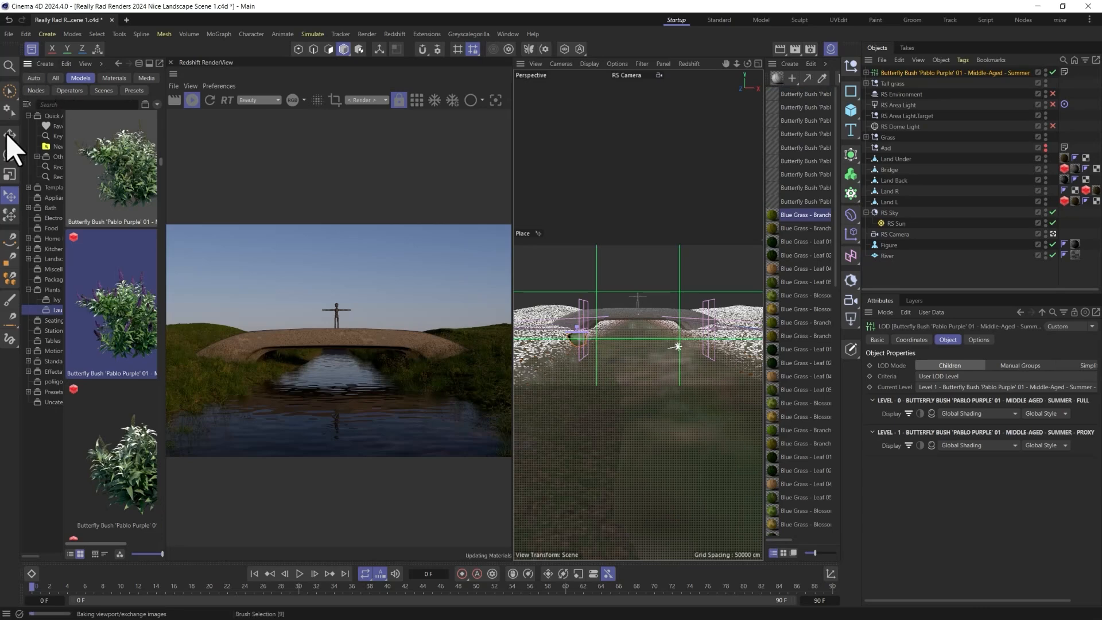
- Reposition the butterfly bush onto the left hill beside the bridge, scale it up, and inspect it close-up in the render
left_click(10, 215)
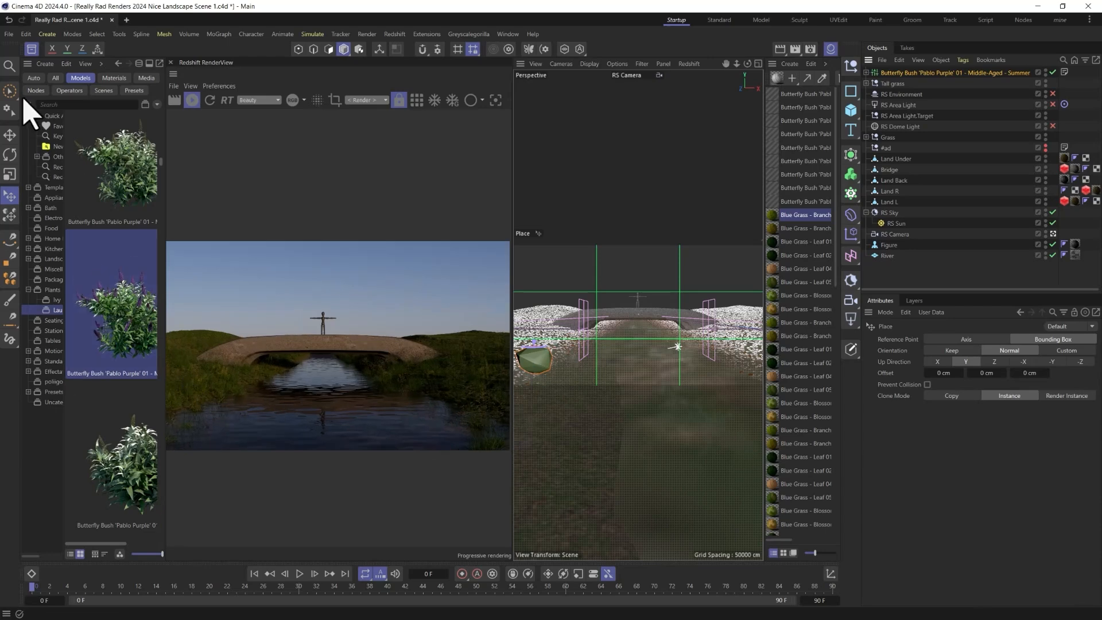
left_click(32, 50)
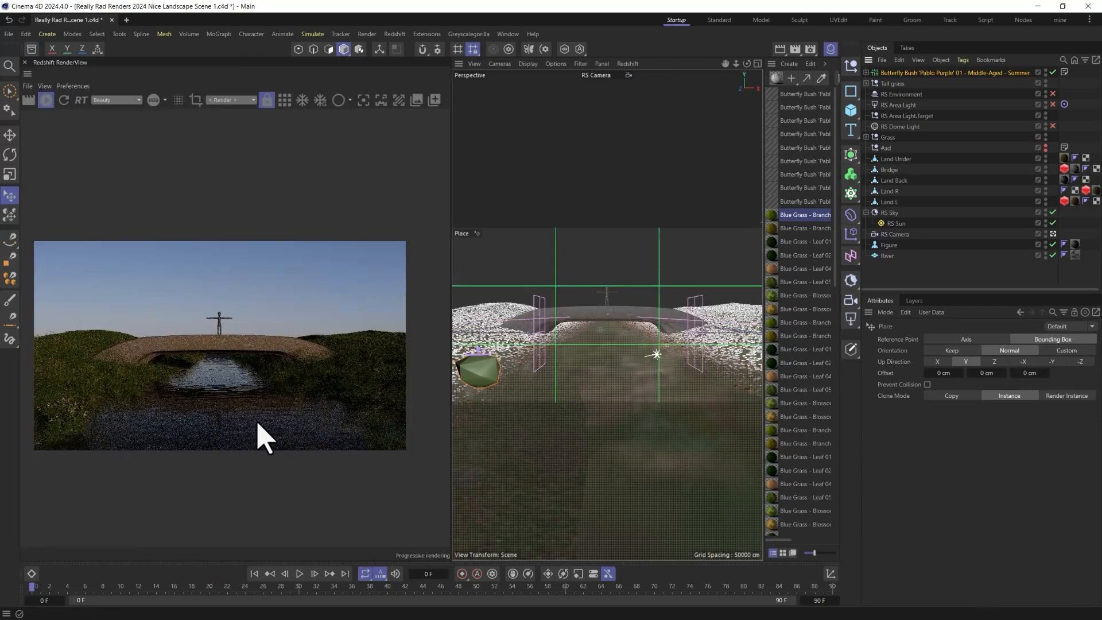
left_click_drag(478, 370, 474, 330)
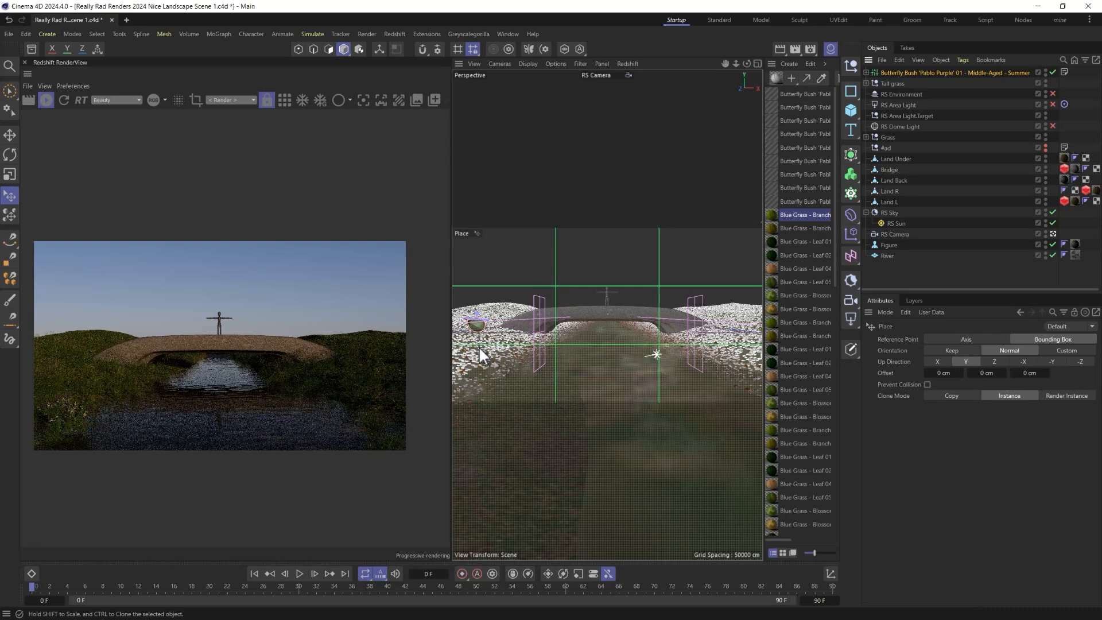
key("t")
left_click_drag(497, 405, 705, 257)
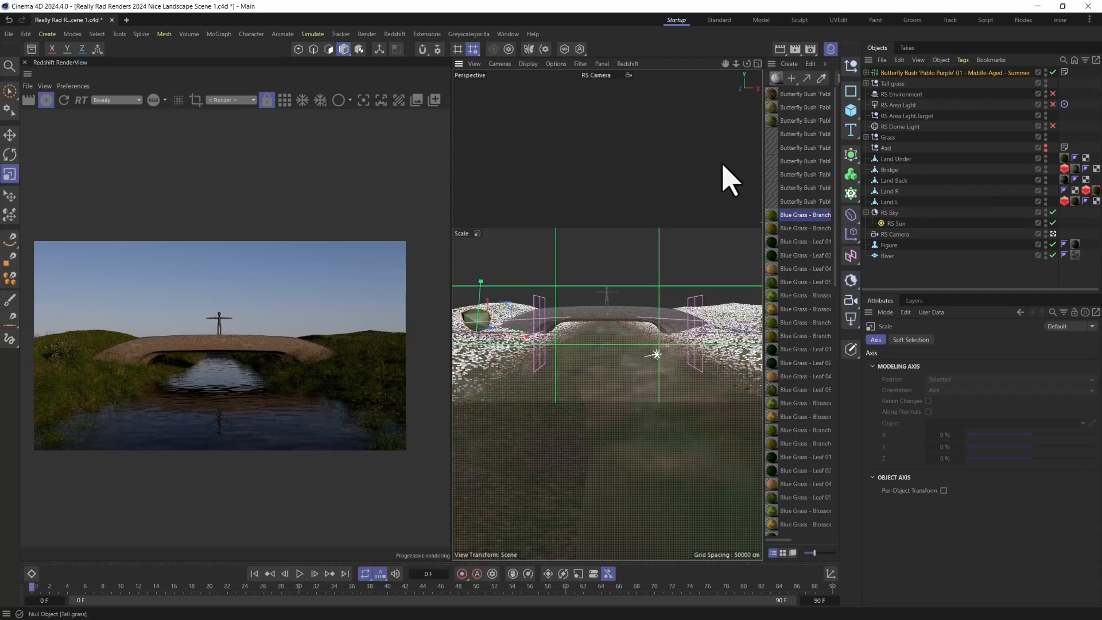
scroll(155, 364, "up", 4)
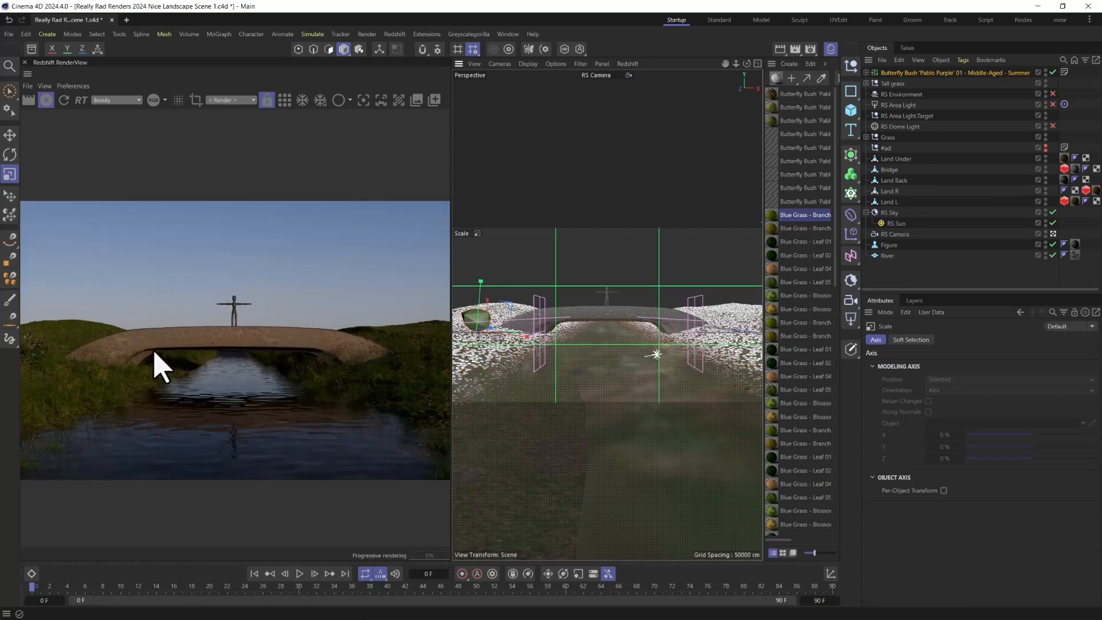
left_click_drag(98, 373, 244, 391)
scroll(204, 390, "up", 2)
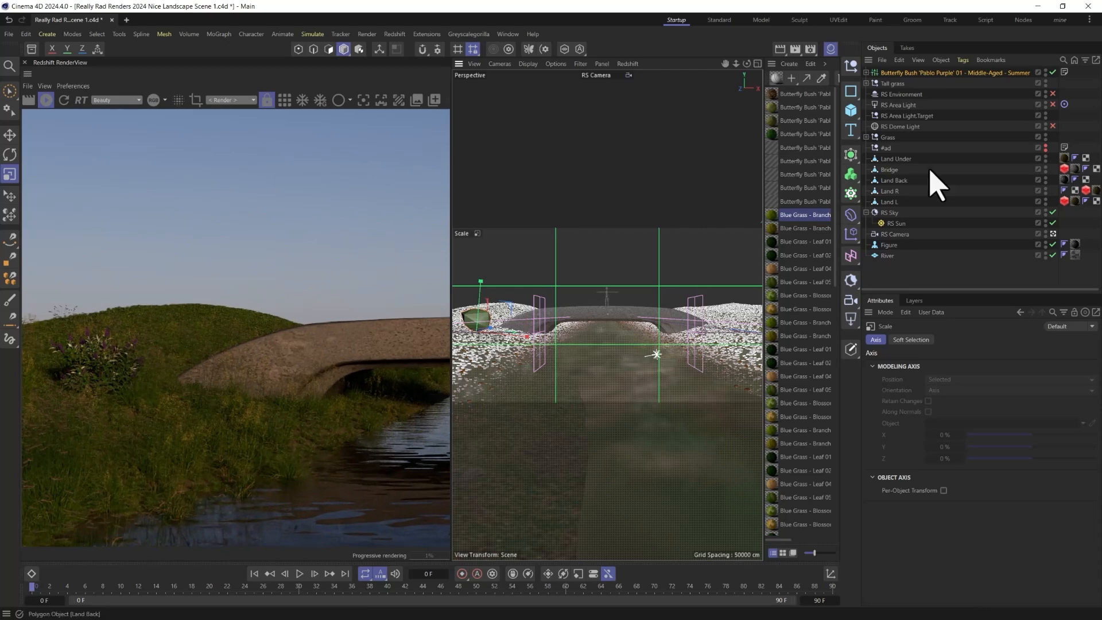
- Disable RS Sky and its RS Sun, and enable the RS Dome Light, RS Area Light and RS Environment
left_click_drag(1052, 223, 1052, 211)
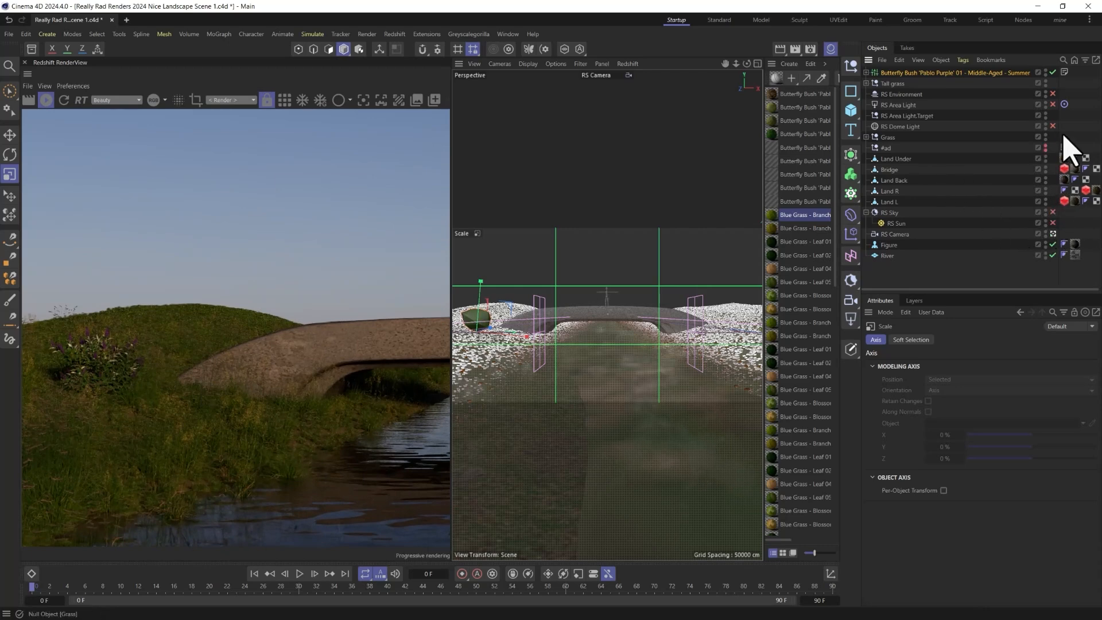
left_click_drag(1053, 126, 1052, 104)
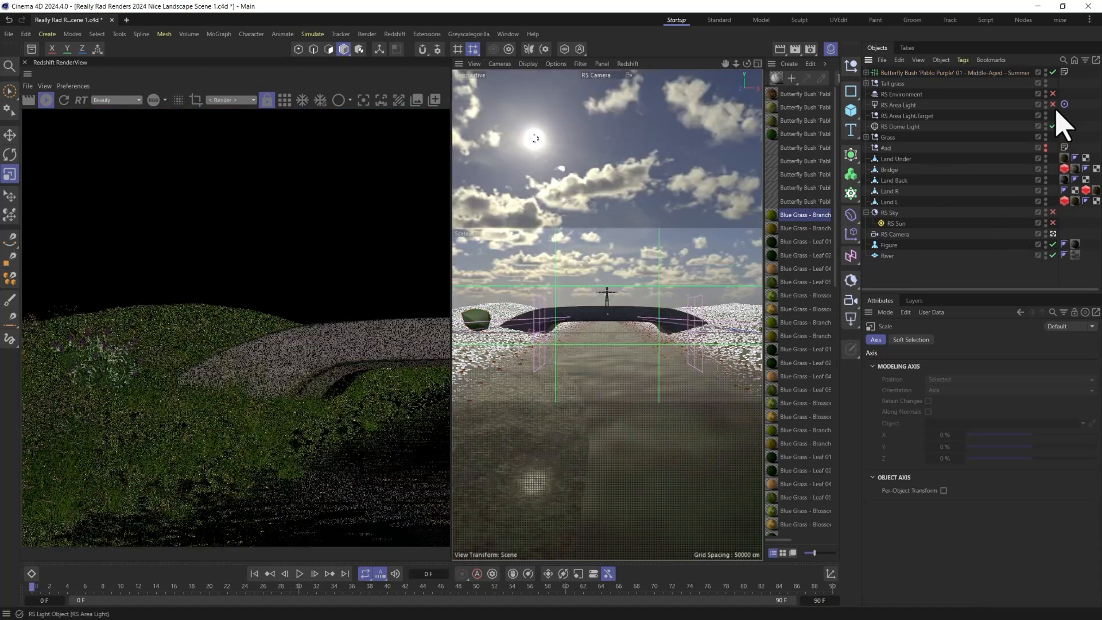
left_click(1053, 94)
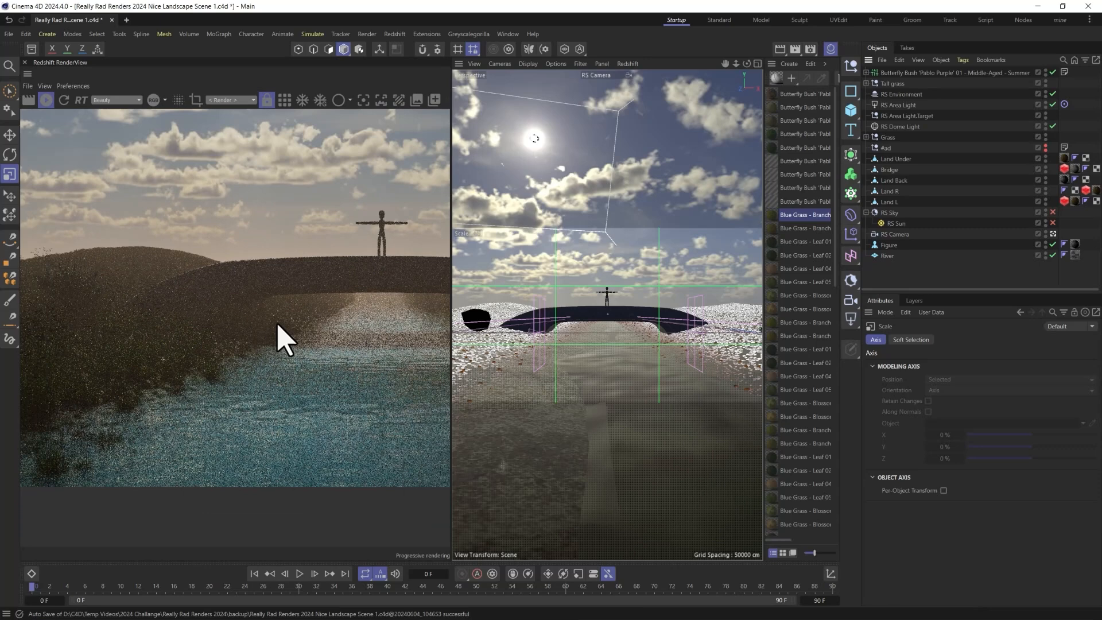
- Examine the relit bridge, riverbanks and water in the render, both in full frame and in close-up on the left bank
scroll(285, 342, "down", 6)
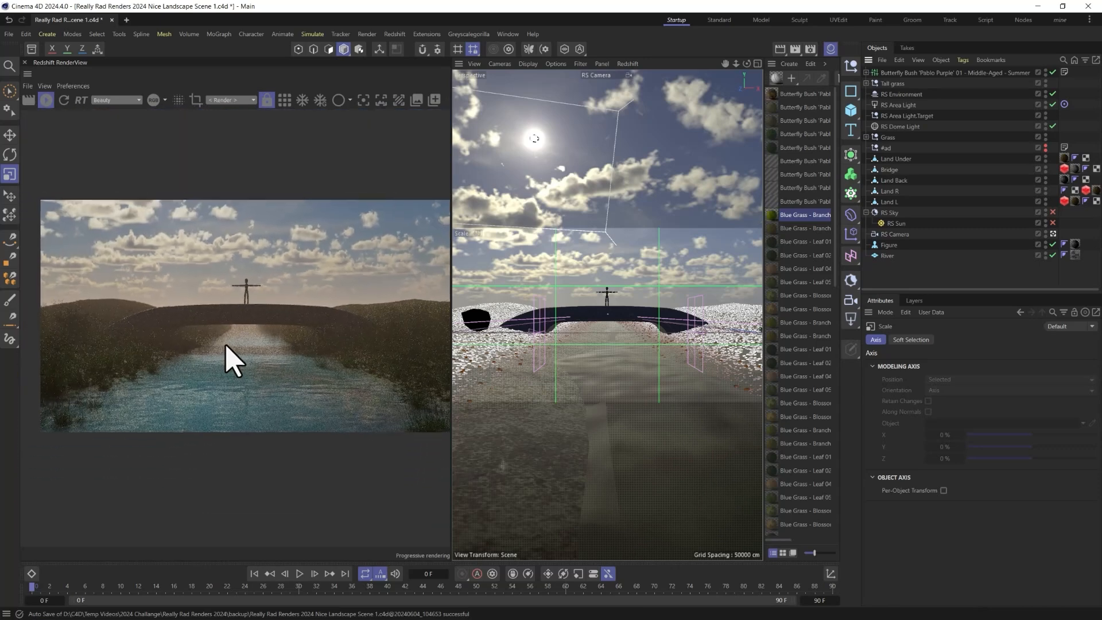
scroll(229, 367, "up", 2)
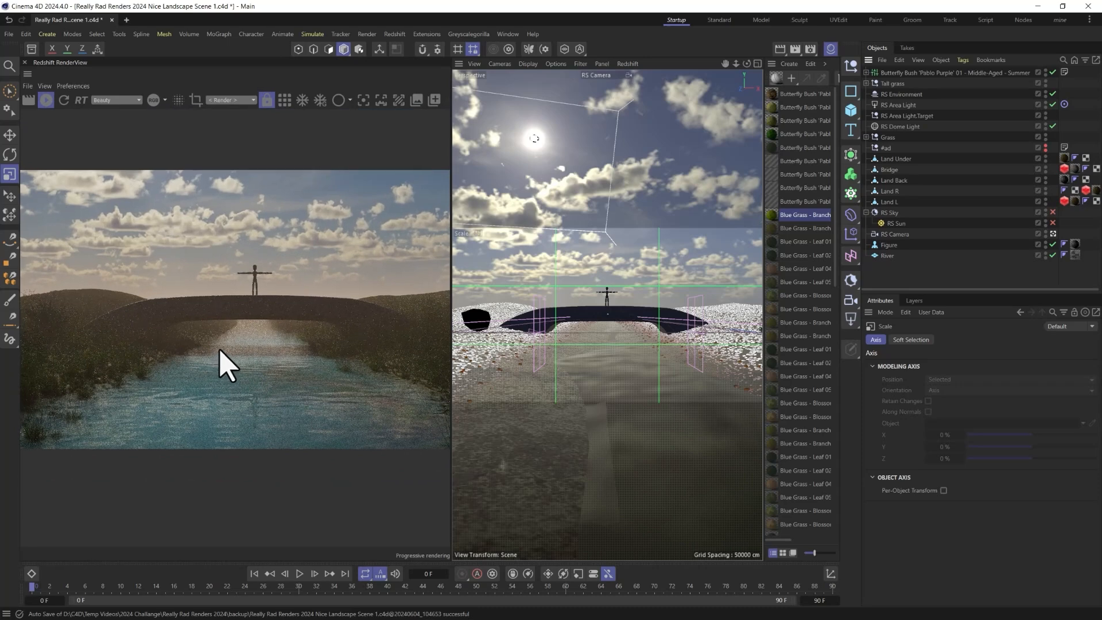
scroll(258, 373, "up", 3)
scroll(119, 345, "up", 3)
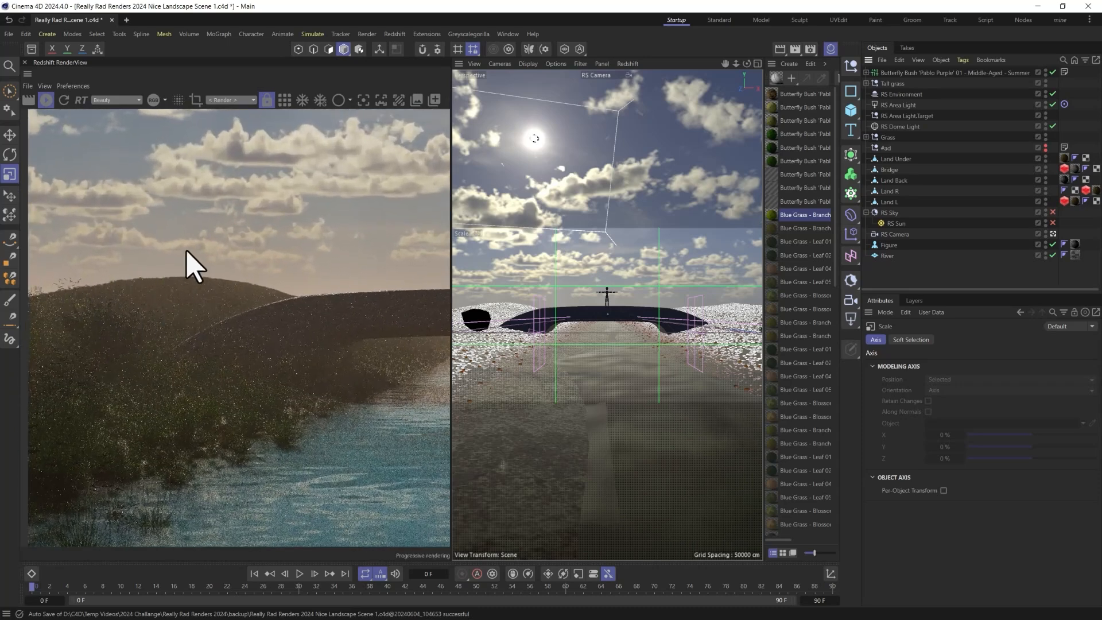
scroll(140, 344, "down", 1)
scroll(183, 339, "down", 1)
scroll(253, 352, "down", 4)
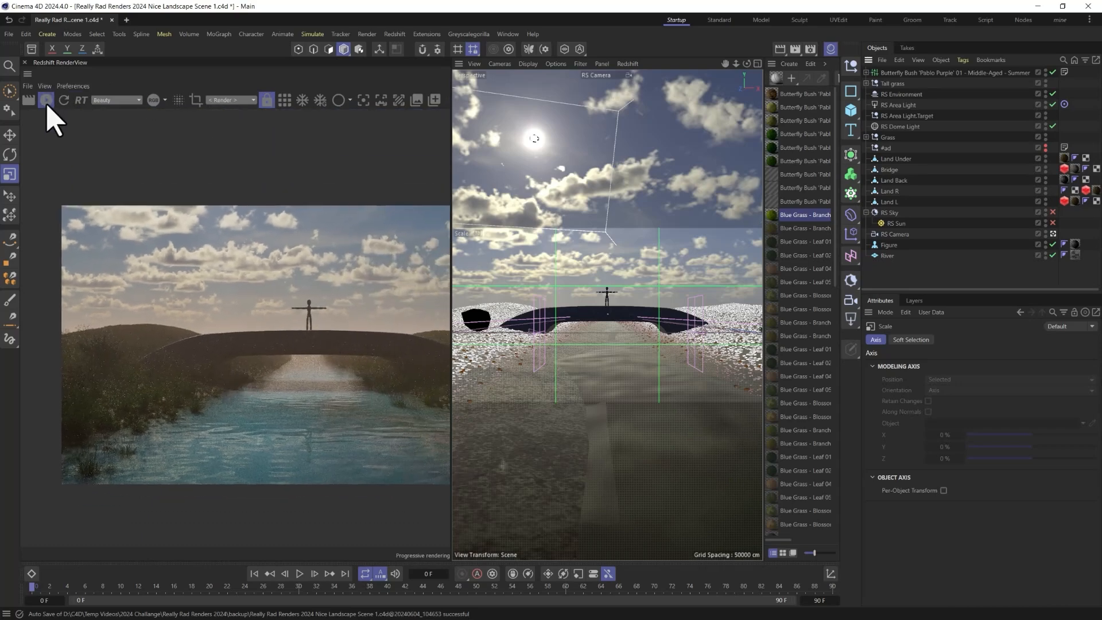
- Stop the interactive render, leave the RS Camera view for an elevated view over the bridge, and select the butterfly bush
left_click(46, 100)
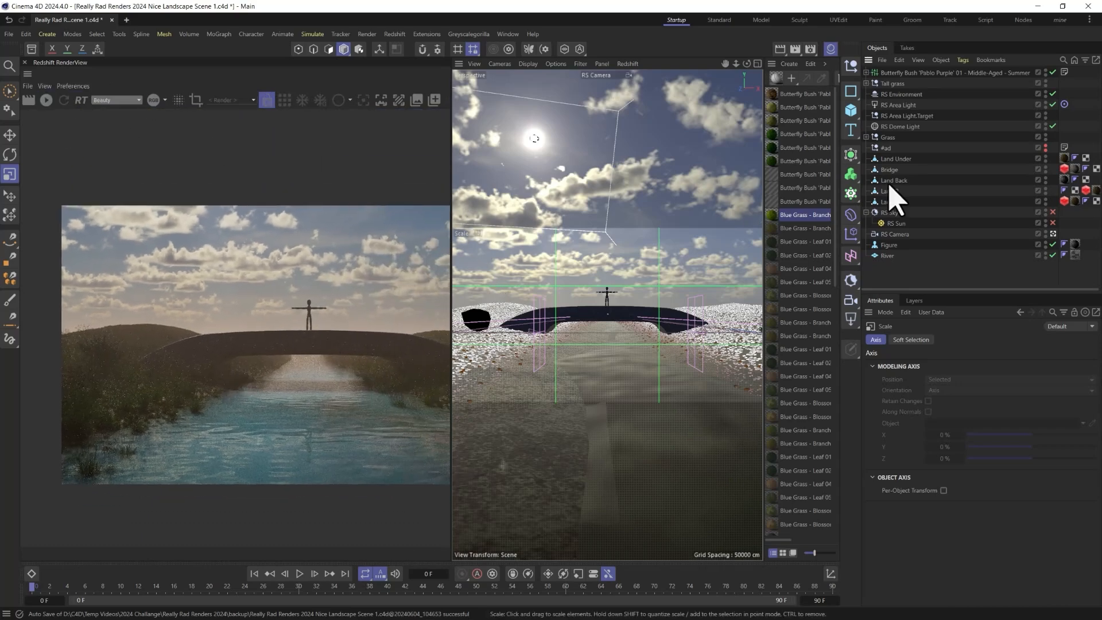
left_click(1053, 234)
left_click_drag(581, 159, 573, 230, "alt")
left_click_drag(627, 253, 627, 305, "alt")
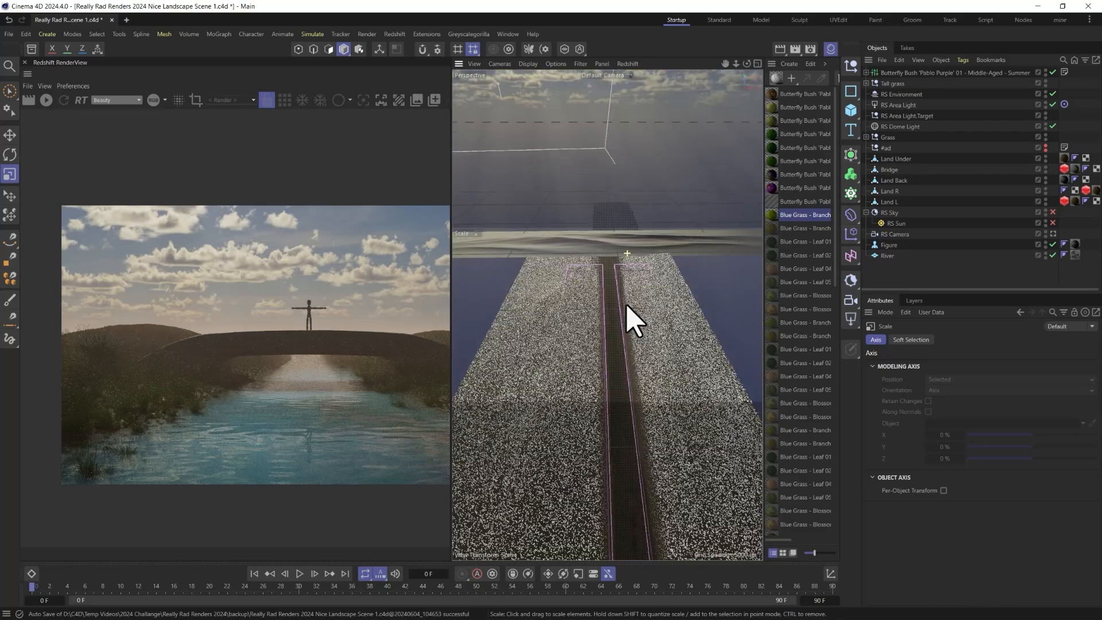
right_click_drag(626, 305, 607, 326, "alt")
middle_click_drag(607, 326, 611, 299, "alt")
right_click_drag(608, 313, 609, 232, "alt")
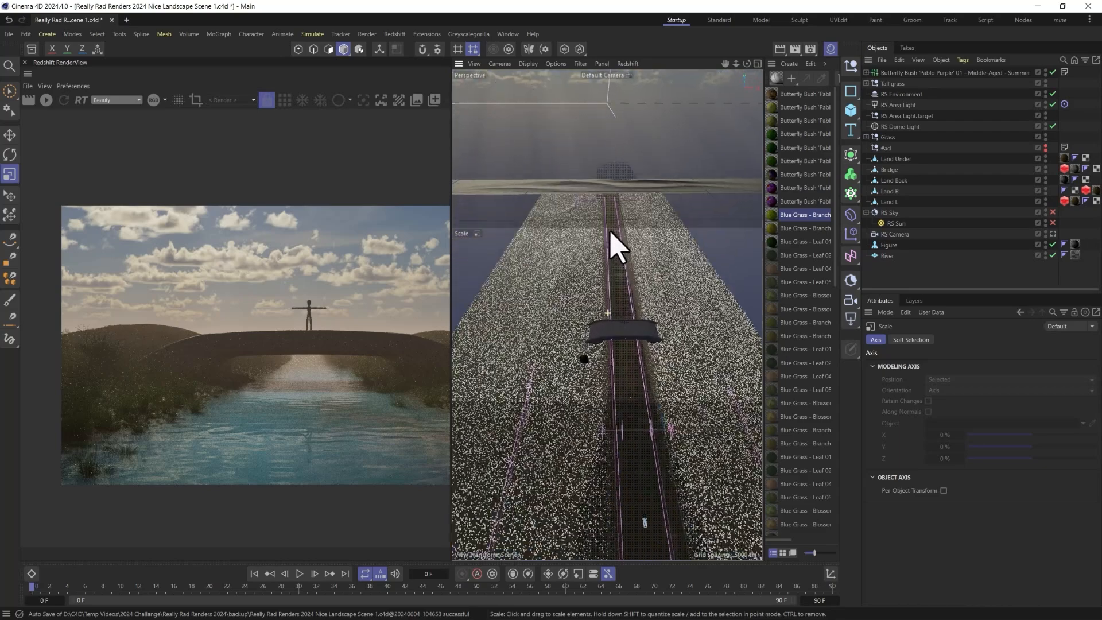
left_click(895, 73)
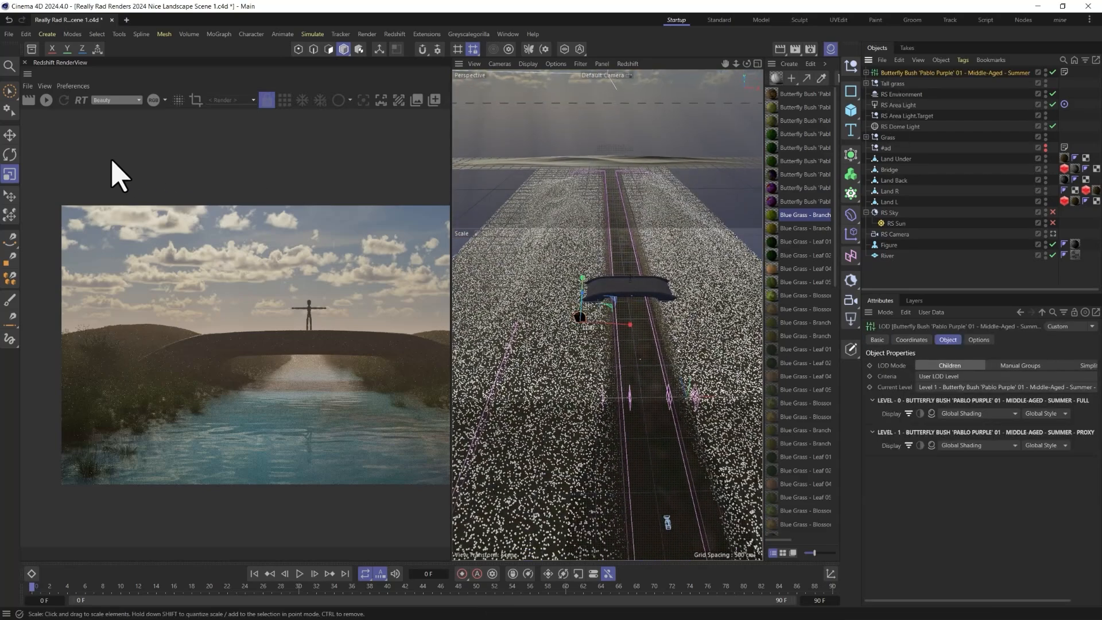
- Set up the Scatter Pen with a 569 cm radius, 83% to 133% scale range and a 172° second rotation range value
left_click(10, 278)
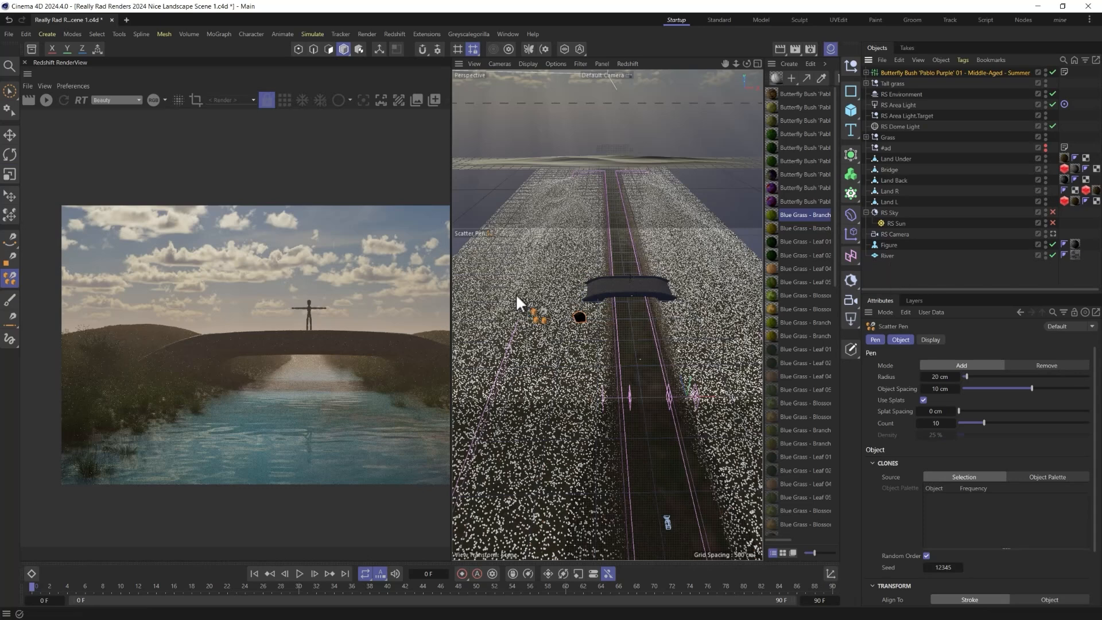
mouse_move(525, 339)
middle_mouse_down()
mouse_move(627, 131)
mouse_move(586, 211)
middle_mouse_up()
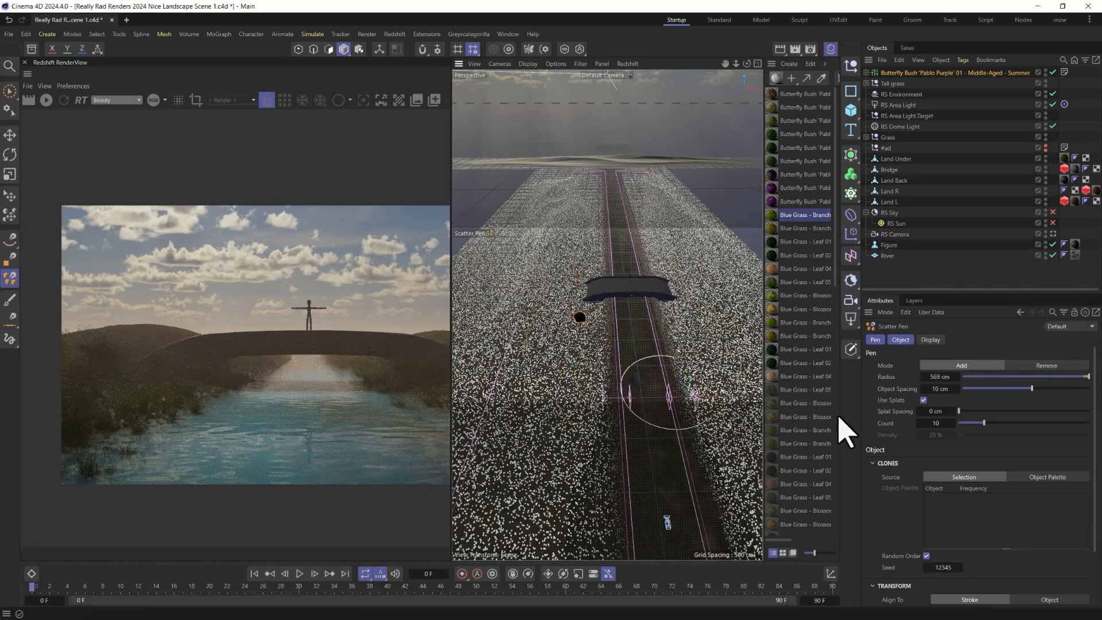
scroll(916, 465, "down", 3)
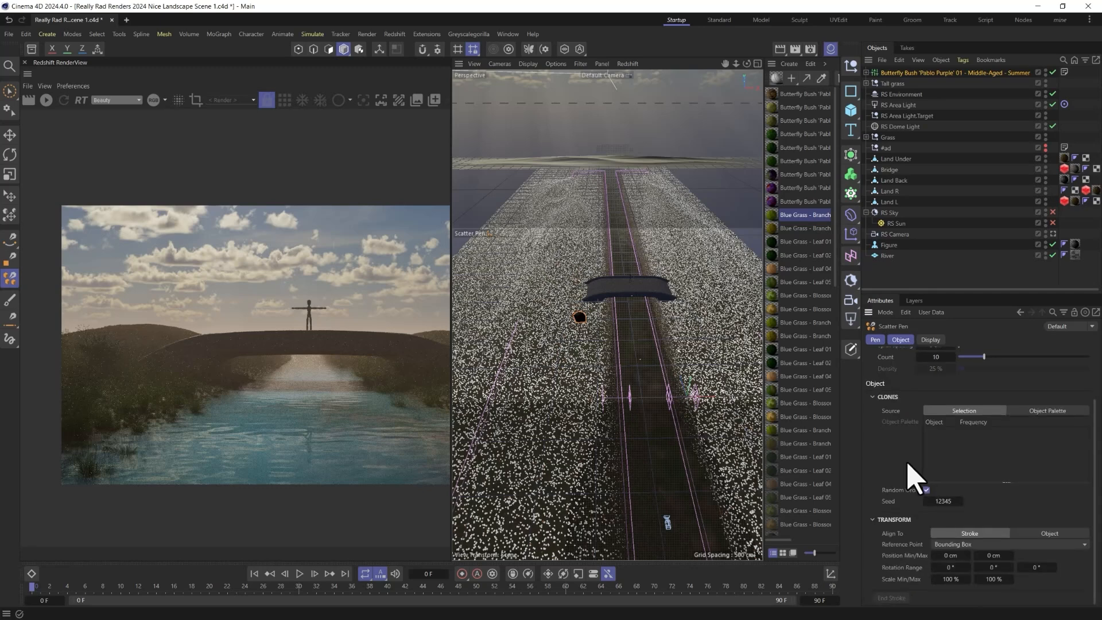
left_click_drag(963, 579, 1019, 579)
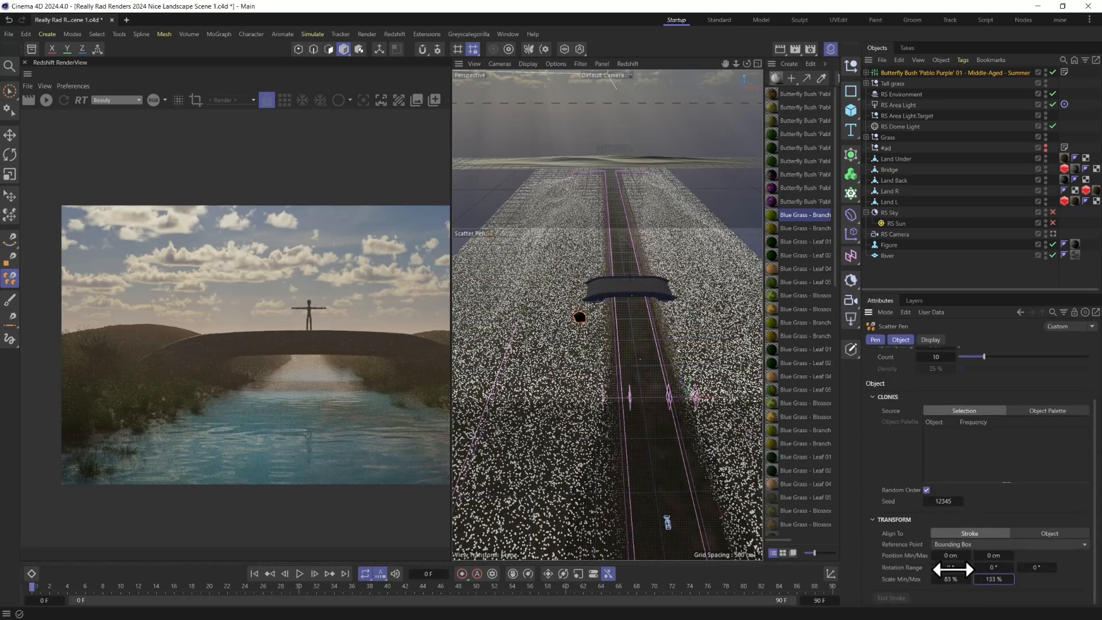
left_click_drag(972, 568, 998, 567)
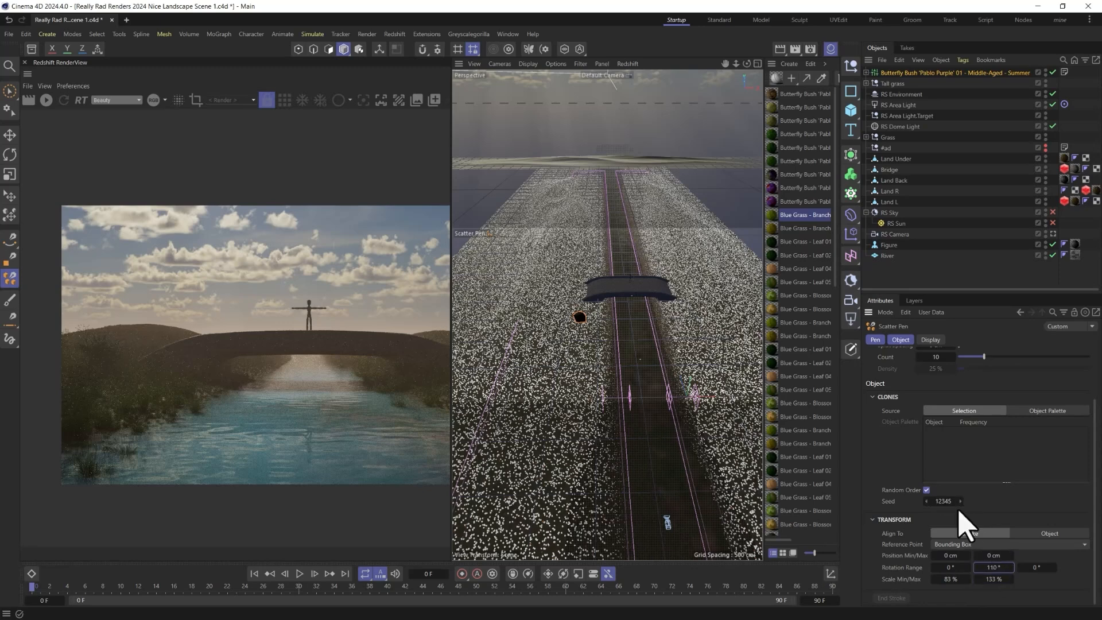
scroll(916, 496, "up", 2)
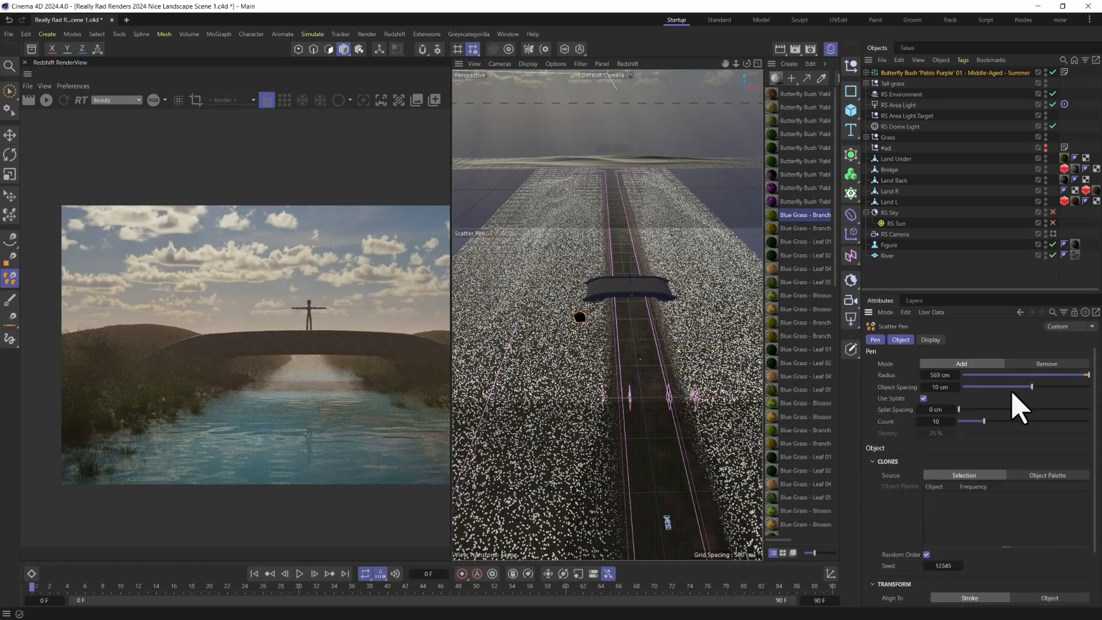
- Scatter butterfly bushes over the land on both sides of the river, around the bridge and farther behind it
left_click(523, 387)
mouse_move(515, 323)
left_mouse_down()
mouse_move(556, 241)
mouse_move(566, 270)
mouse_move(524, 300)
mouse_move(502, 287)
left_mouse_up()
mouse_move(745, 381)
left_mouse_down()
mouse_move(711, 267)
mouse_move(685, 244)
mouse_move(741, 304)
mouse_move(731, 344)
mouse_move(689, 241)
mouse_move(703, 255)
left_mouse_up()
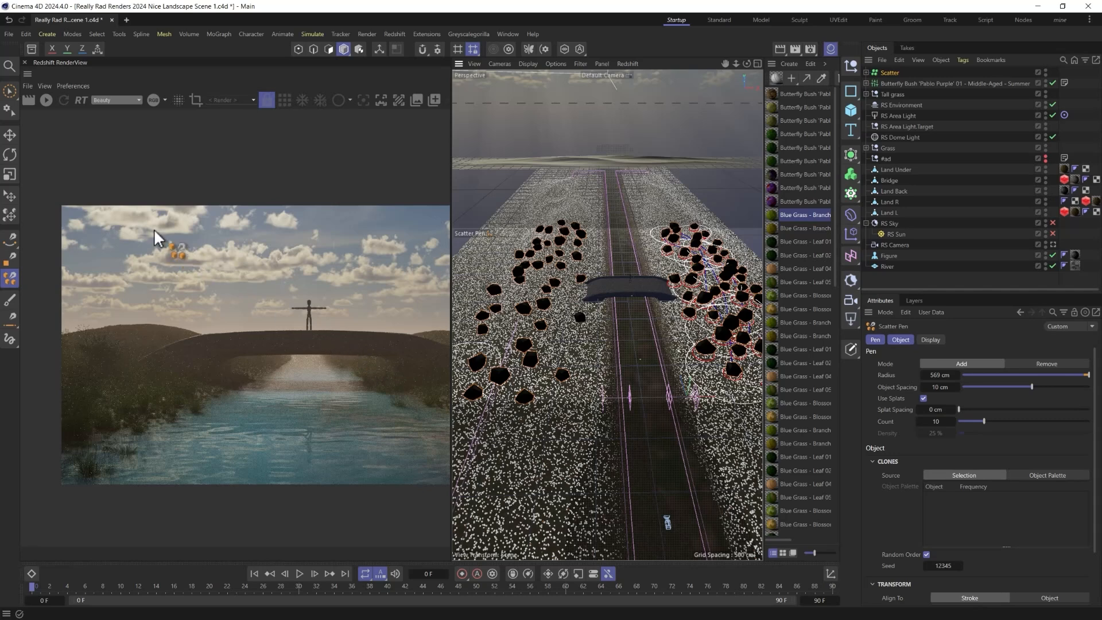
left_click(549, 185)
left_click(662, 189)
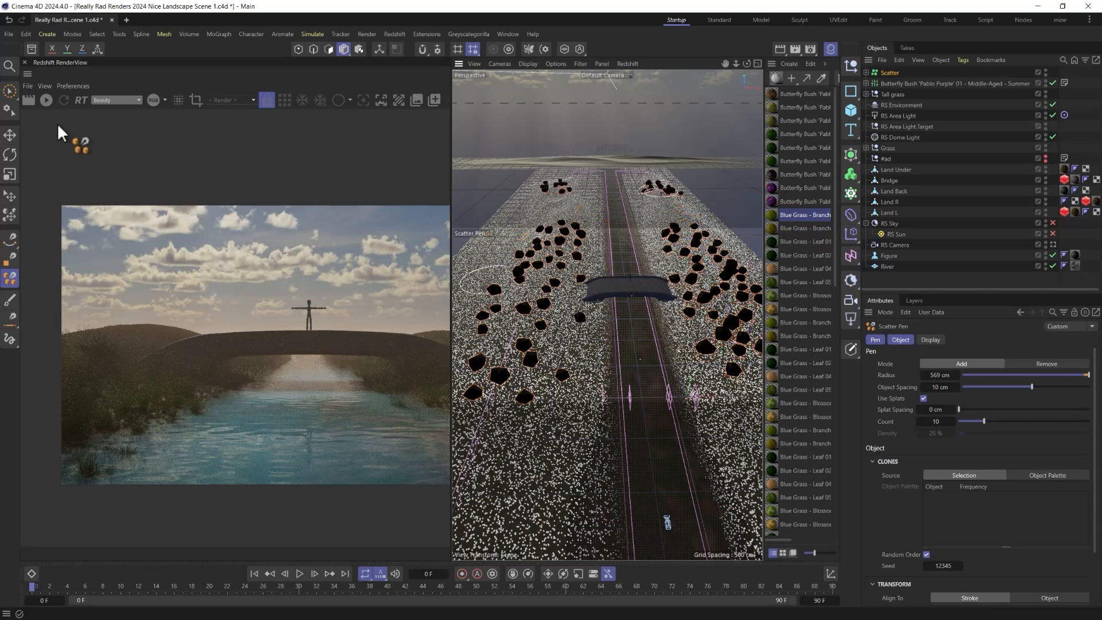
- Look through the RS Camera and start the live Redshift render to preview the scattered bushes
left_click(1053, 245)
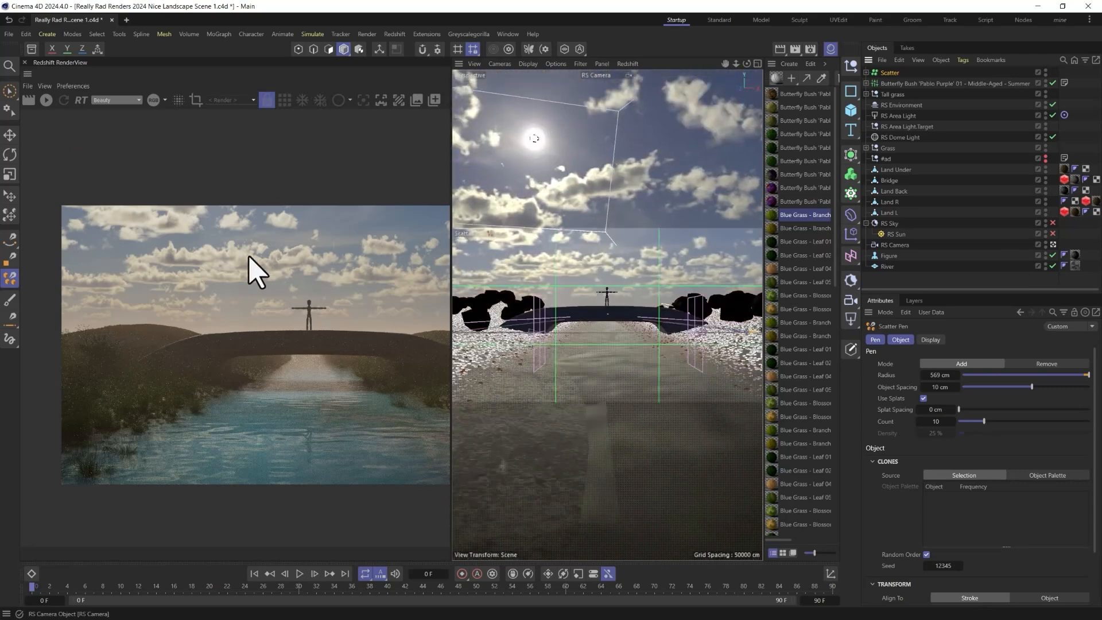
left_click(46, 101)
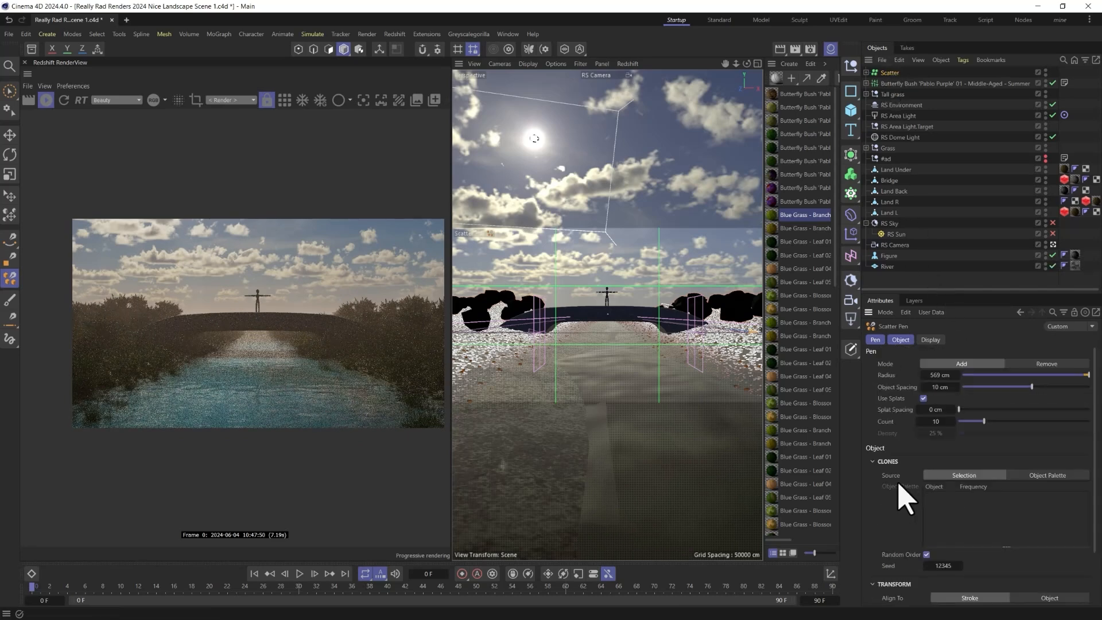
- Lower the scattered bushes by setting the Scatter object's Y position to -38 cm
scroll(899, 488, "down", 2)
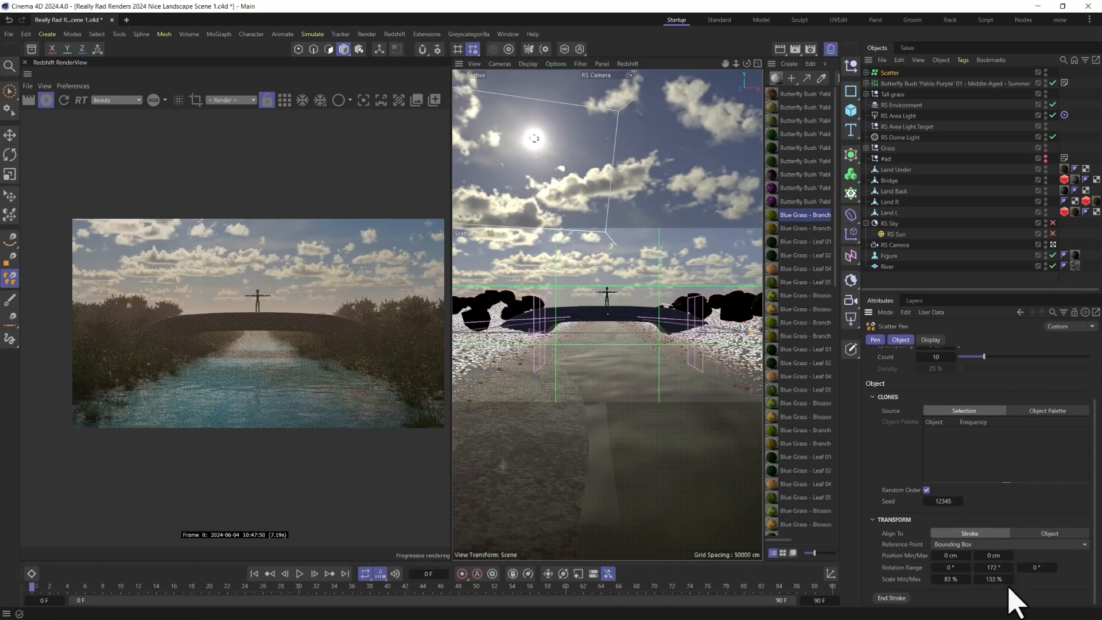
left_click_drag(996, 557, 959, 557)
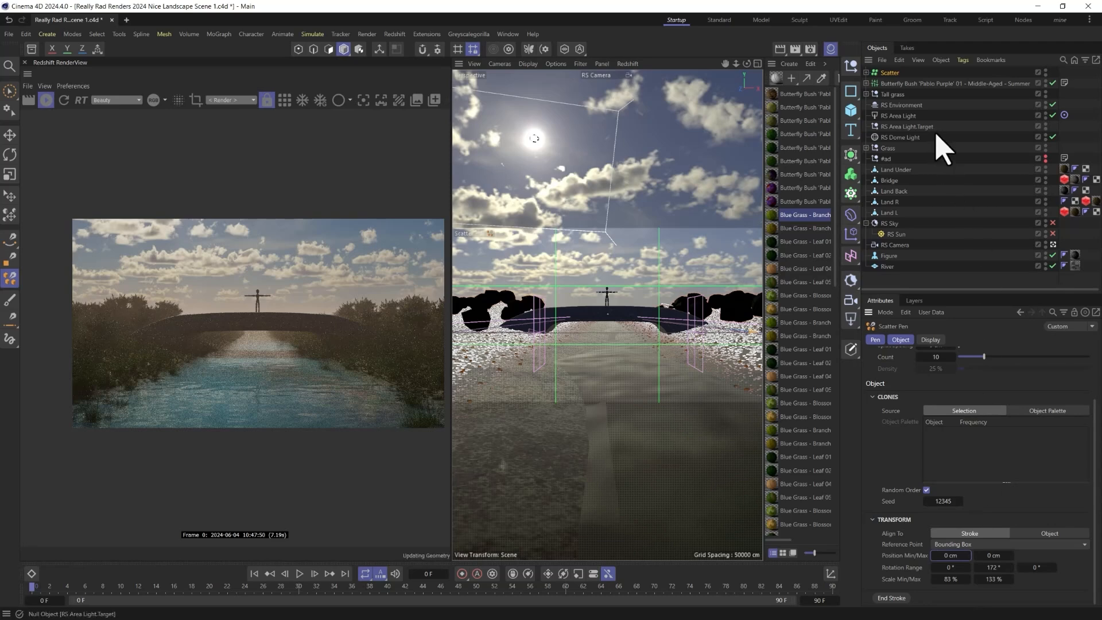
left_click(889, 73)
key("e")
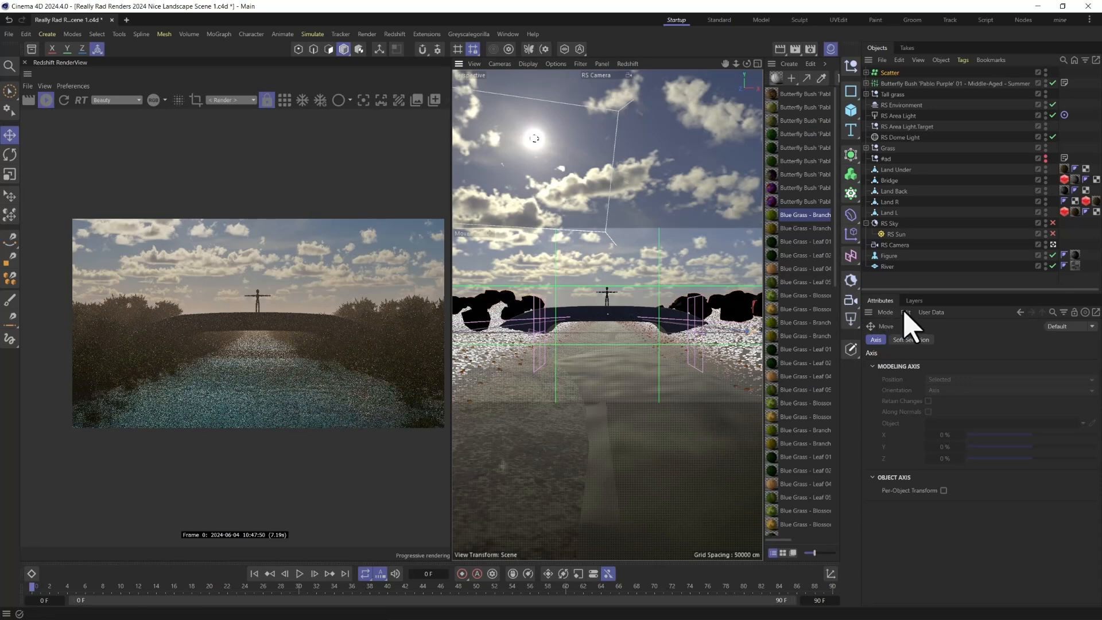
left_click(890, 74)
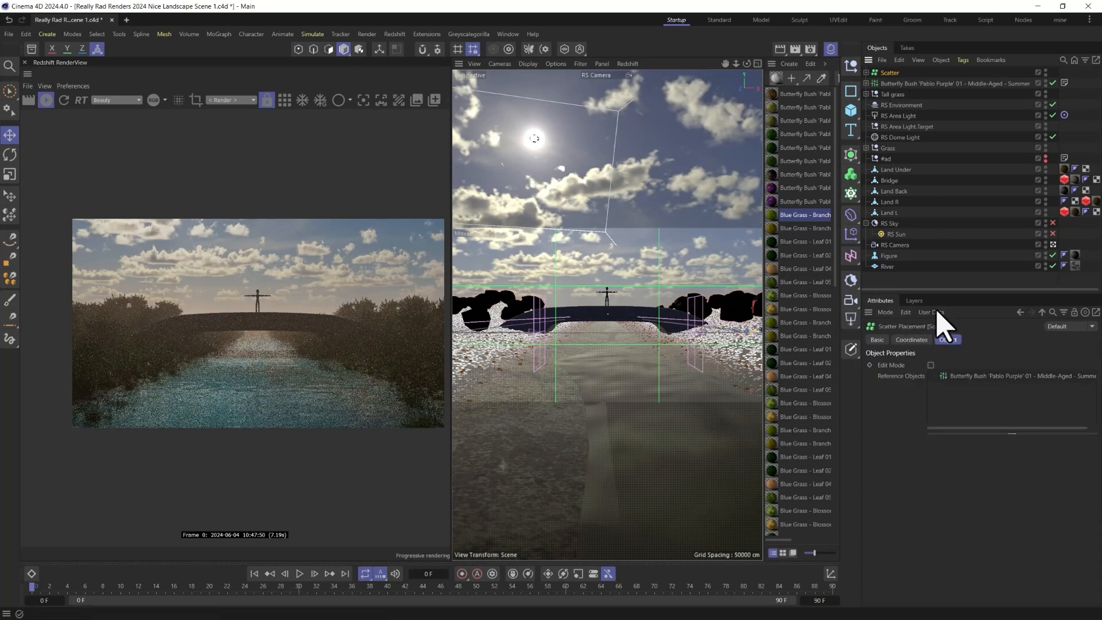
left_click(913, 340)
mouse_move(918, 392)
left_mouse_down()
mouse_move(884, 392)
mouse_move(902, 395)
left_mouse_up()
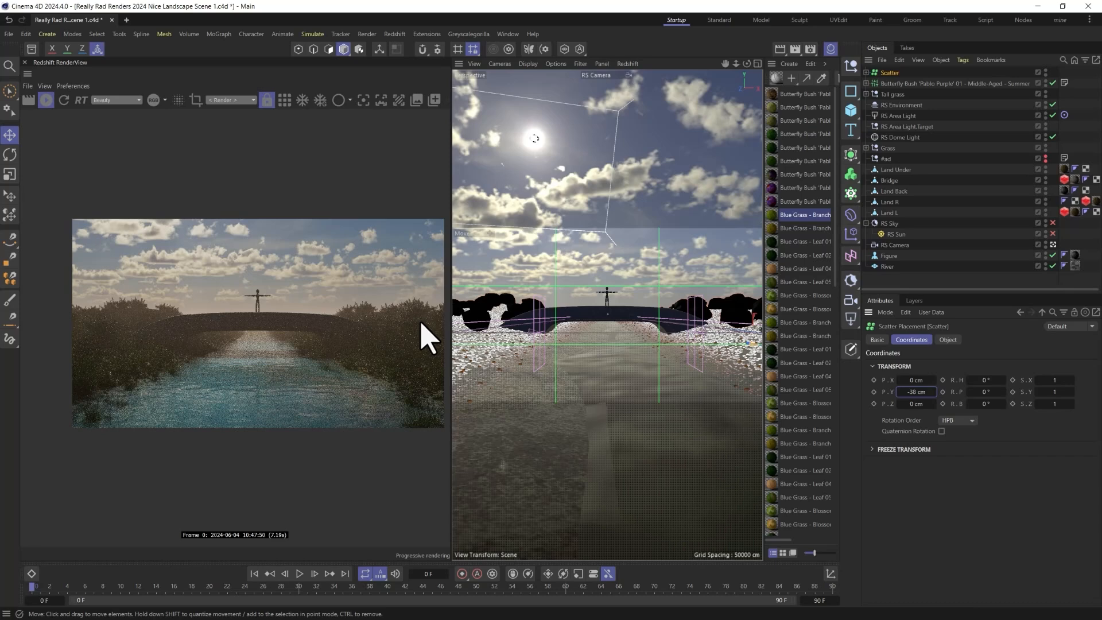
- Open the Asset Browser on the Laubwerk plants, widen it for browsing, and save the scene
left_click(32, 50)
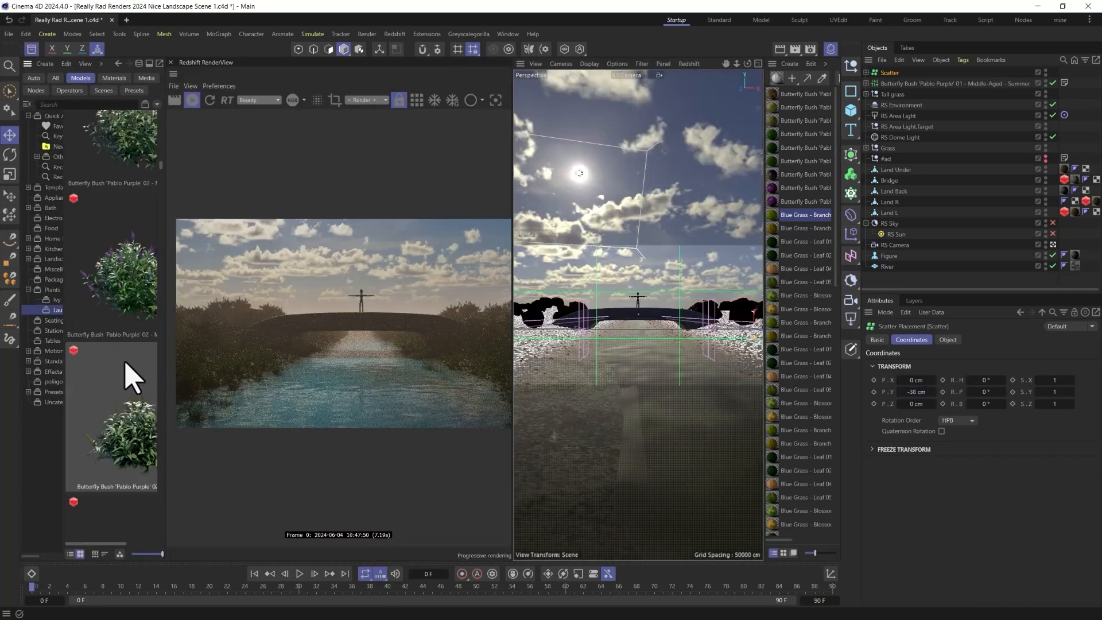
scroll(129, 387, "down", 3)
scroll(127, 396, "down", 5)
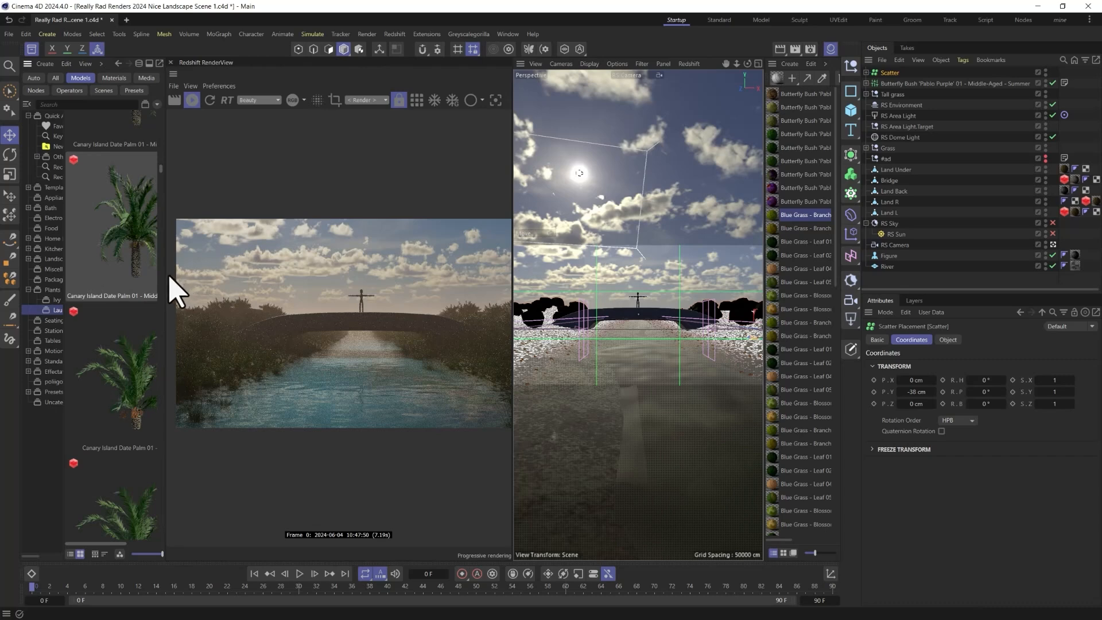
left_click_drag(166, 275, 320, 274)
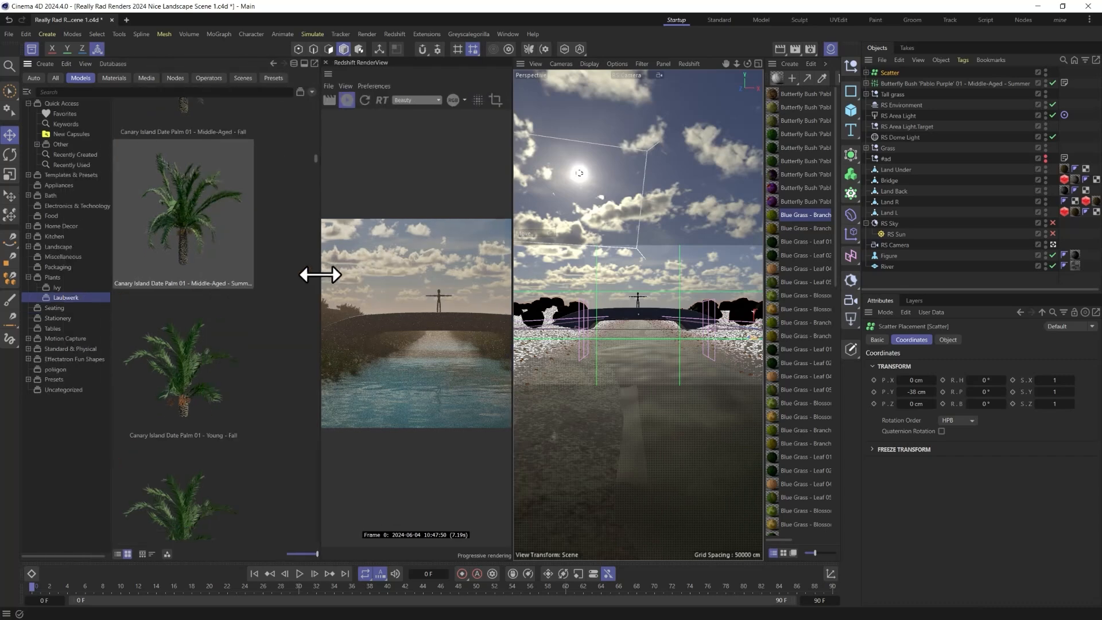
key("ctrl+s")
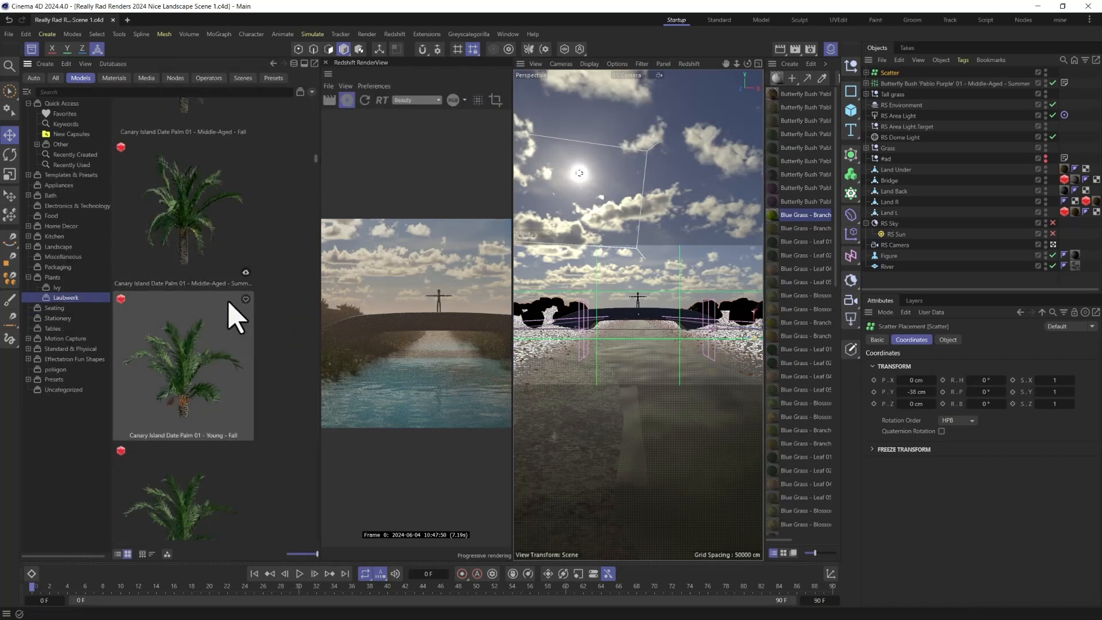
left_click(894, 73)
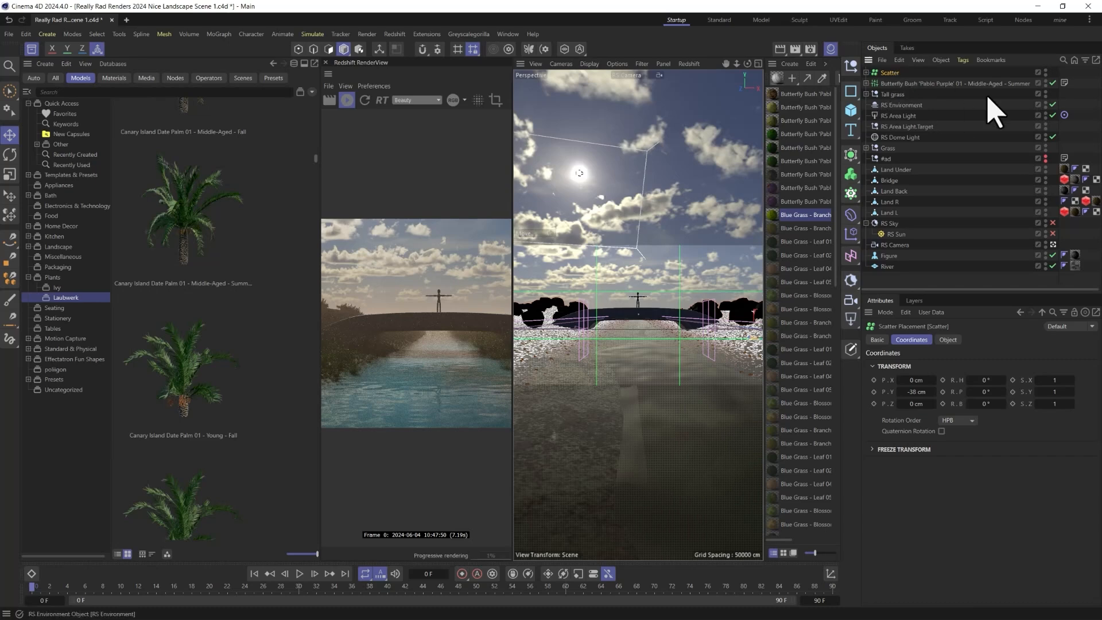
left_click(8, 279)
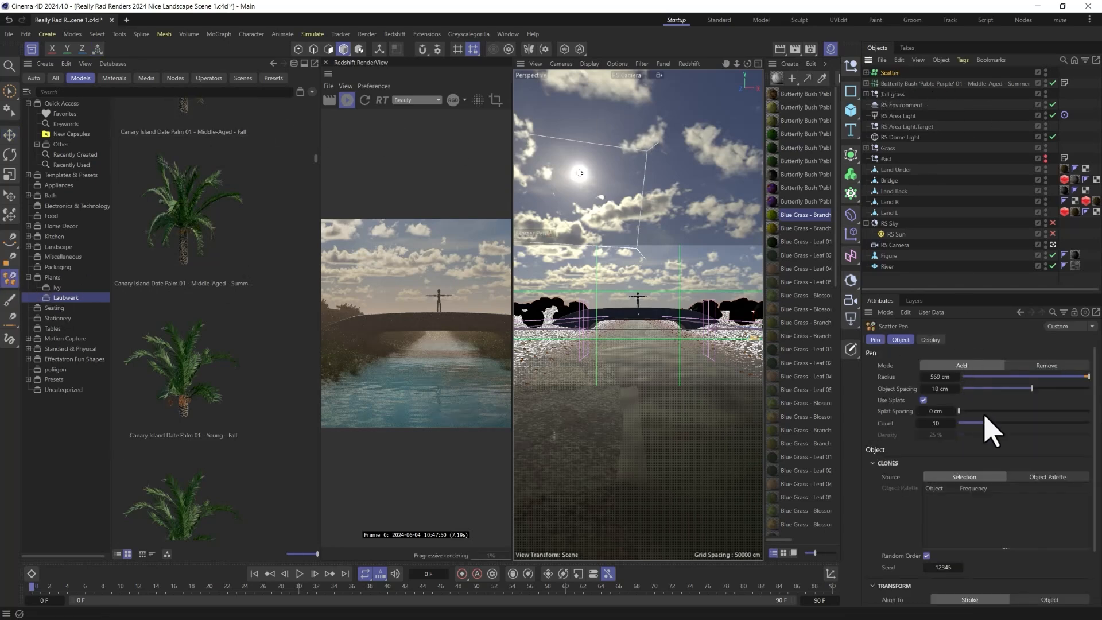
mouse_move(983, 421)
left_mouse_down()
mouse_move(970, 426)
mouse_move(997, 427)
mouse_move(985, 426)
left_mouse_up()
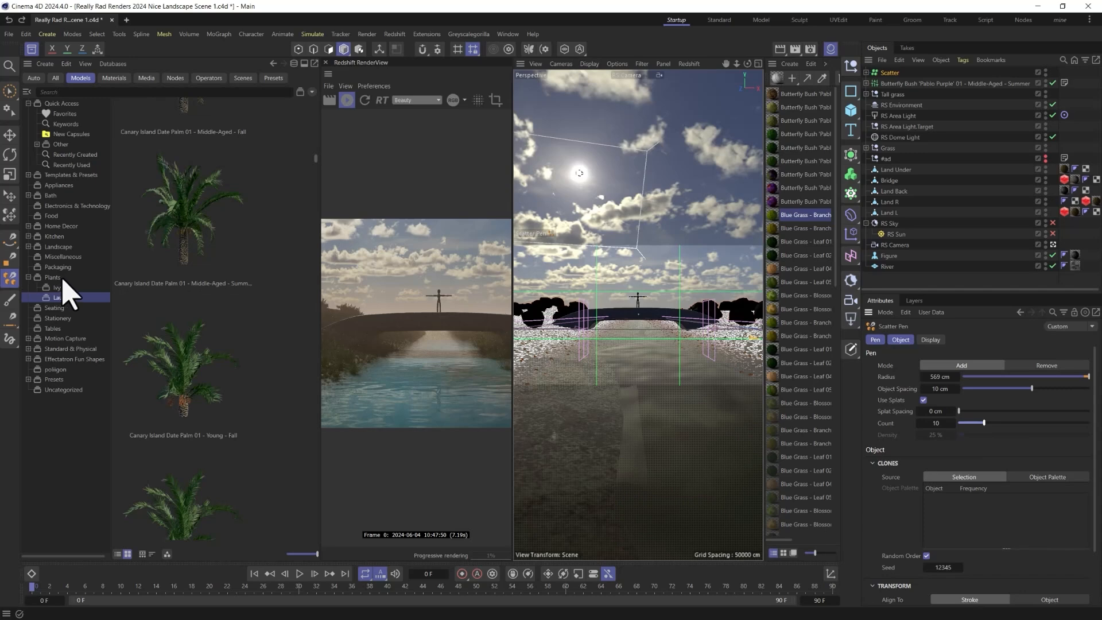
- Browse the Laubwerk plant collection for a green summer tree that suits the river landscape
scroll(178, 381, "down", 8)
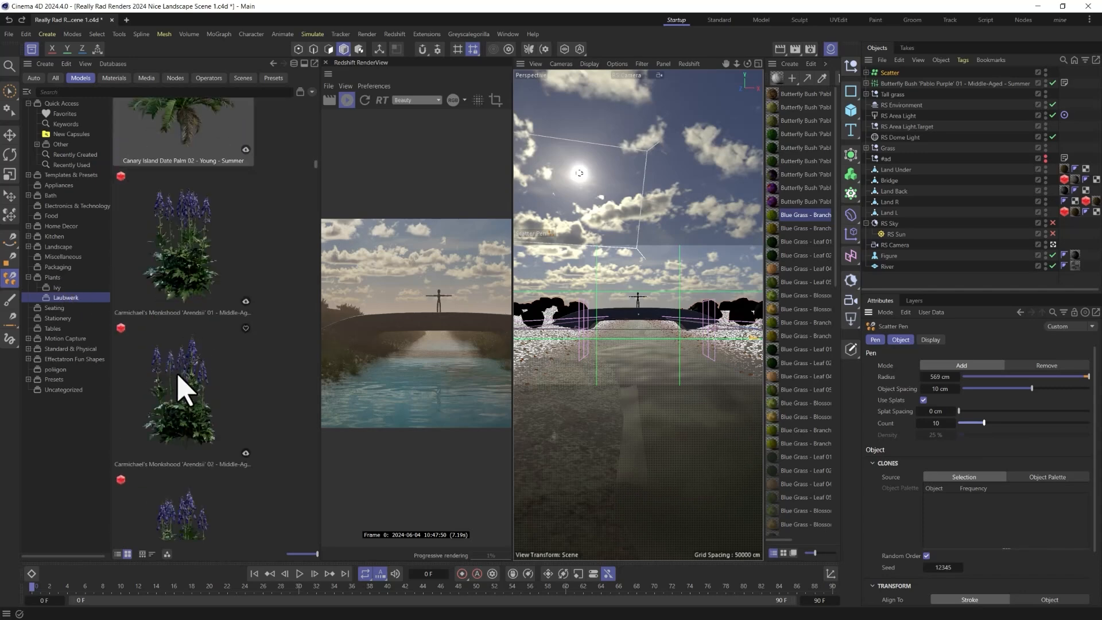
scroll(184, 384, "down", 10)
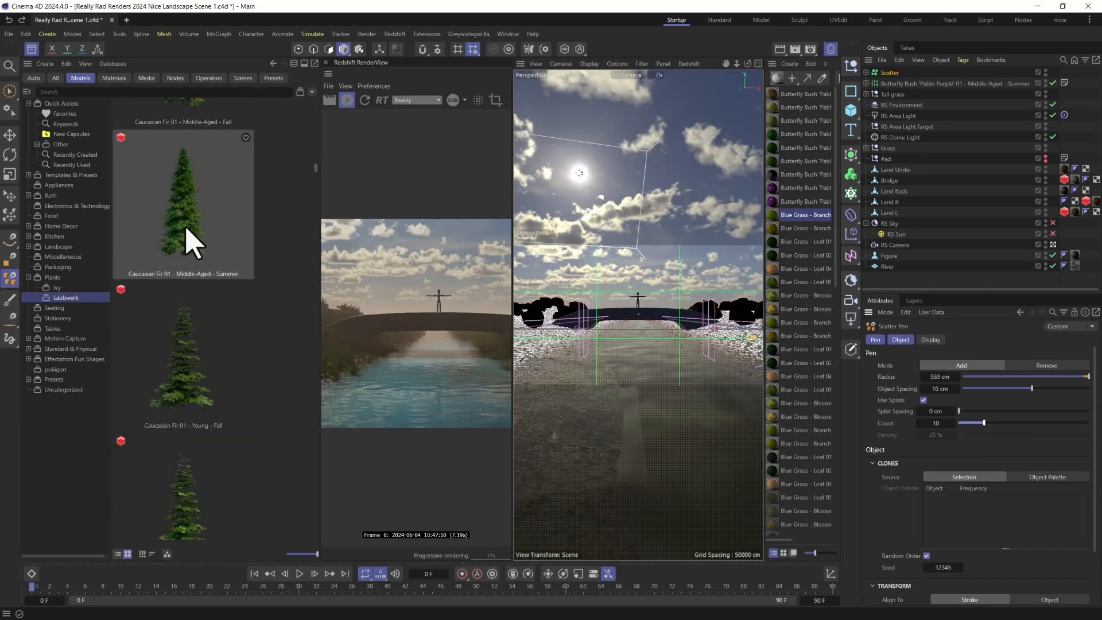
scroll(192, 320, "down", 10)
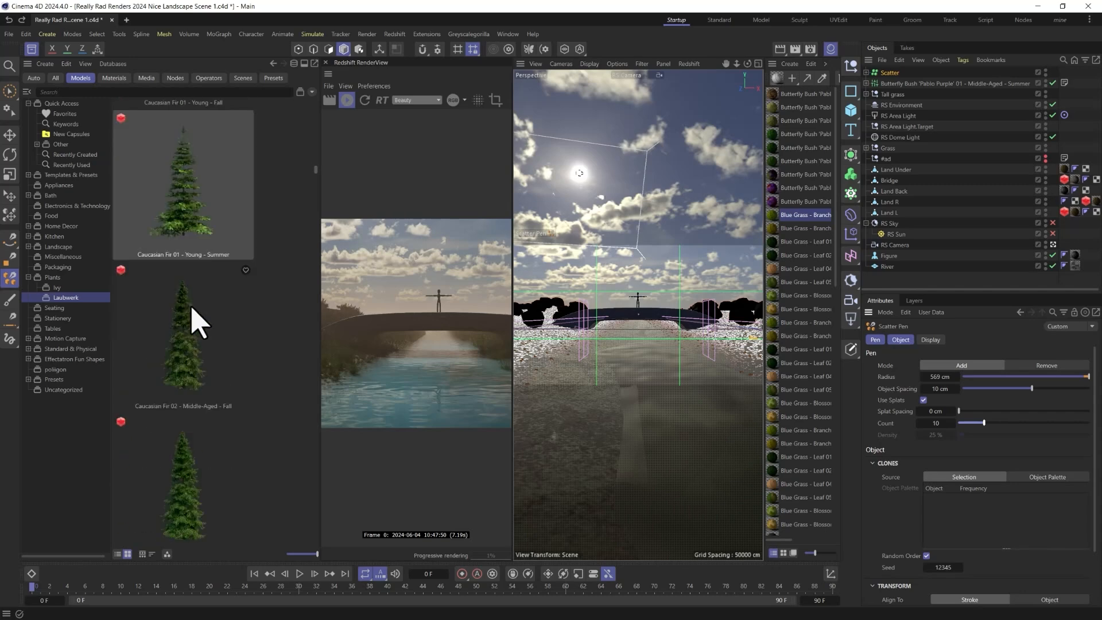
scroll(195, 355, "down", 10)
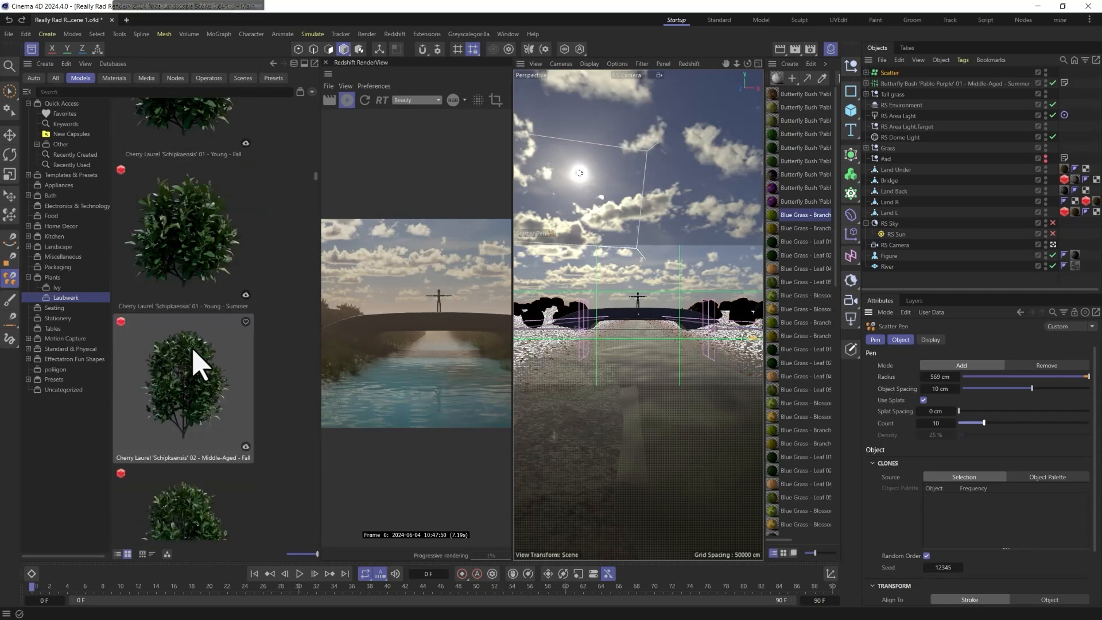
scroll(195, 379, "down", 10)
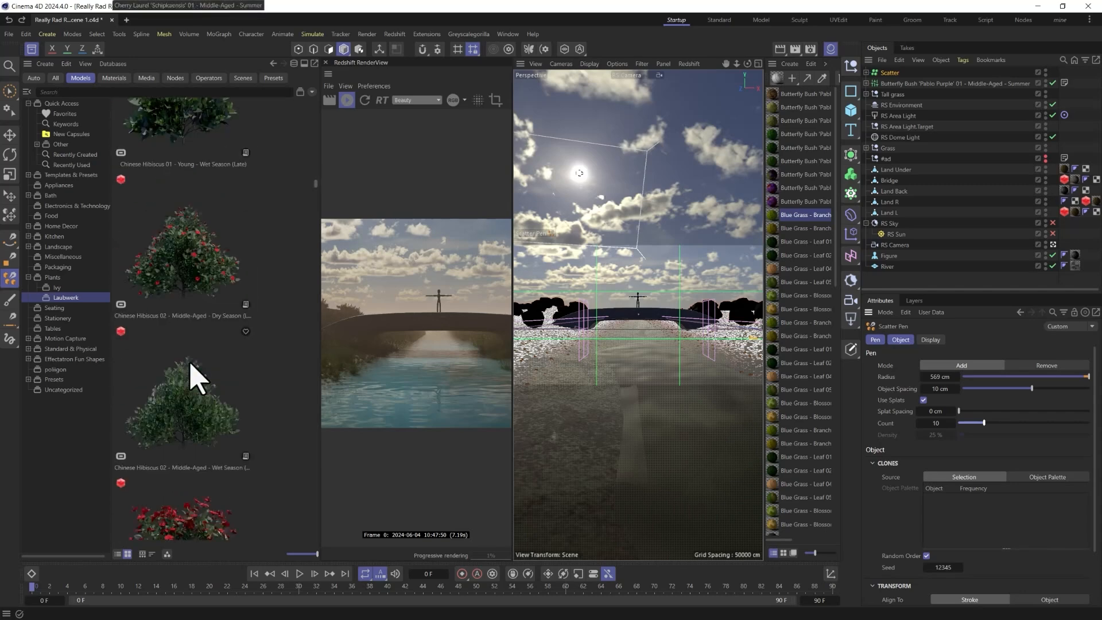
scroll(197, 379, "down", 5)
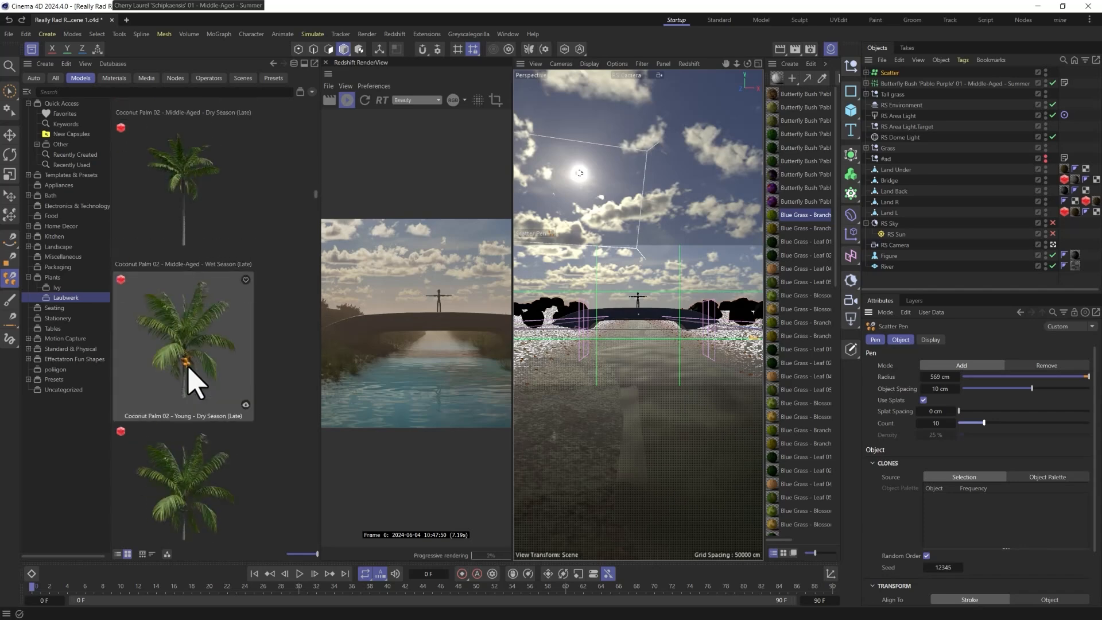
scroll(195, 384, "down", 10)
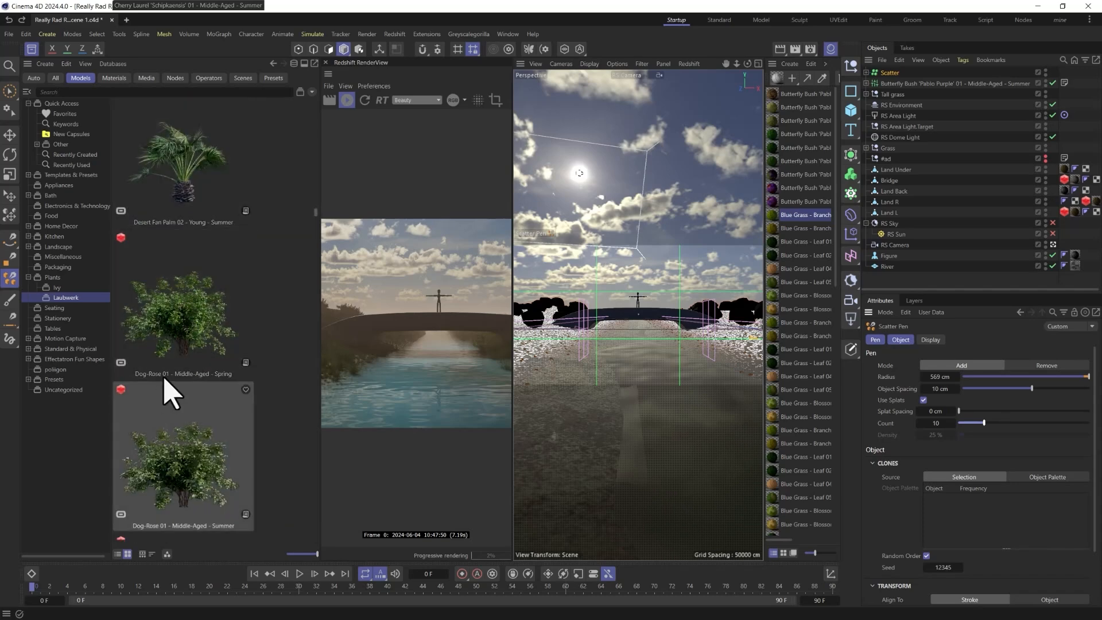
scroll(172, 321, "down", 1)
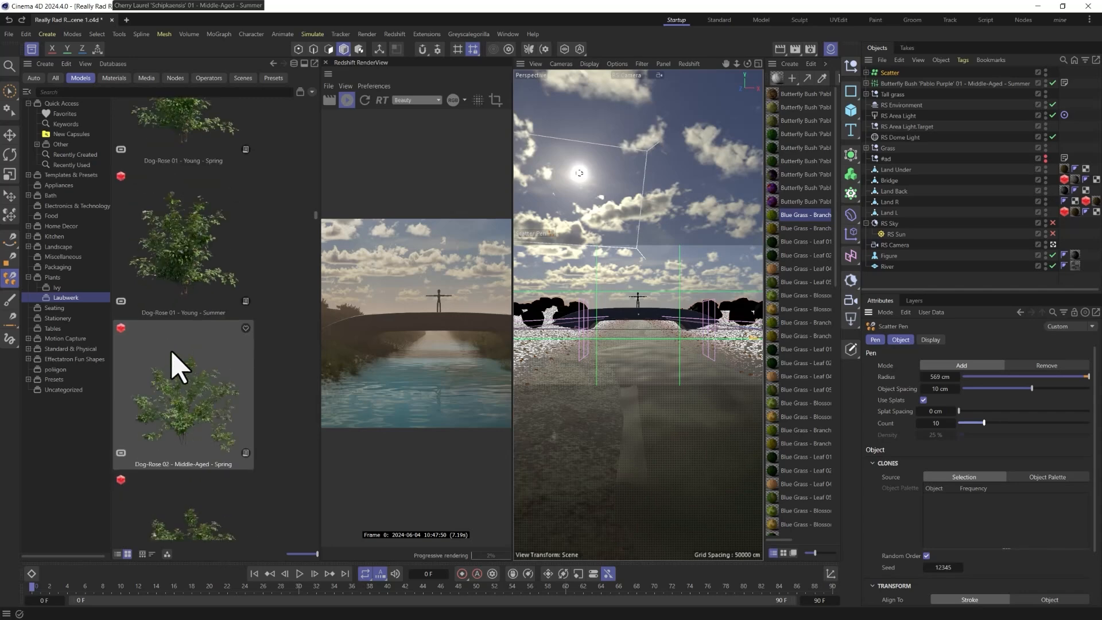
scroll(175, 386, "down", 4)
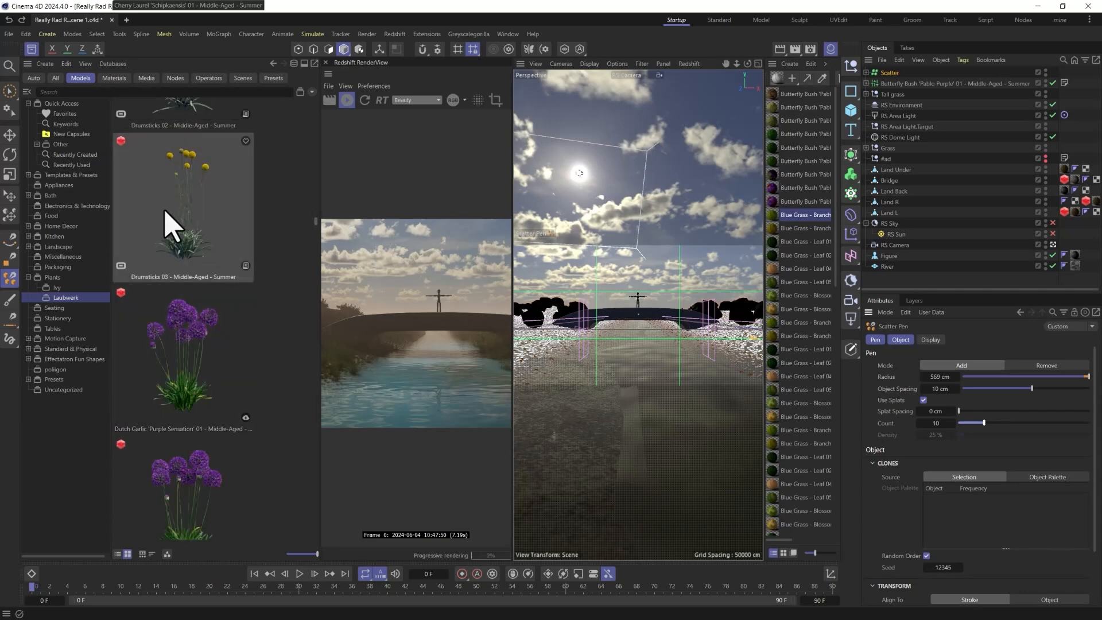
scroll(190, 241, "down", 3)
scroll(178, 351, "down", 10)
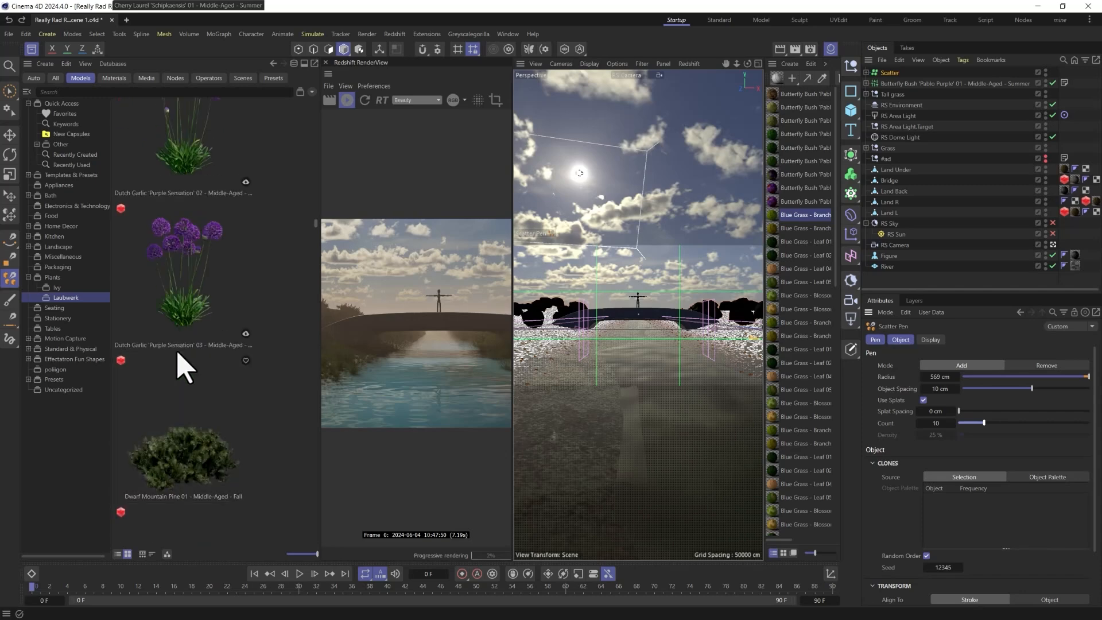
scroll(198, 396, "down", 12)
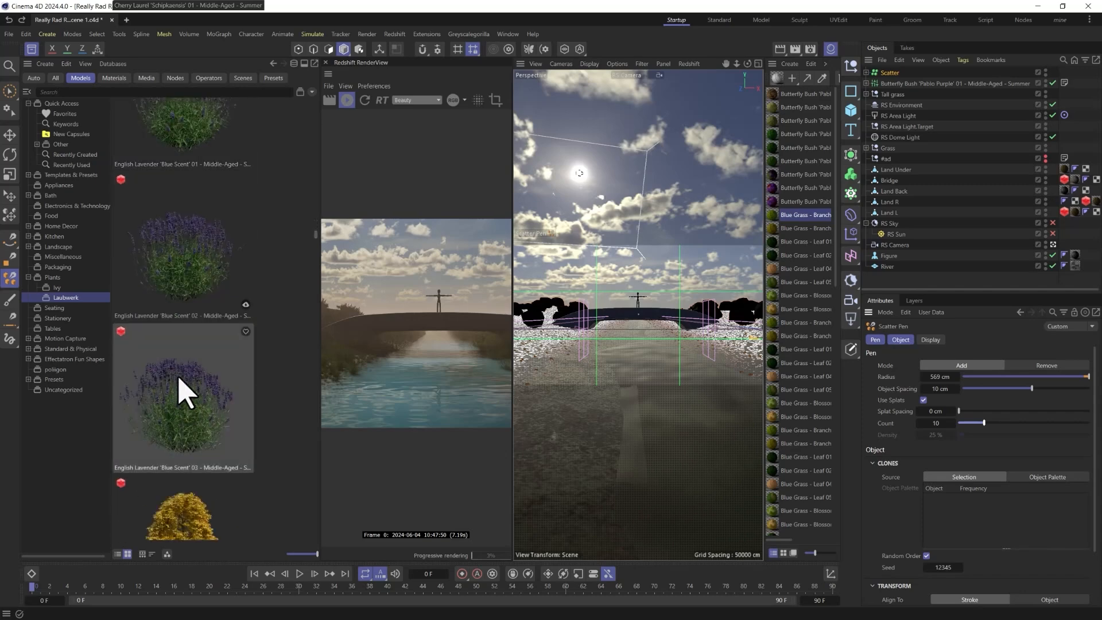
- Add the Field Maple 01 - Middle-Aged - Summer asset and place it on the left bank beside the bridge
scroll(187, 403, "down", 5)
left_click(182, 405)
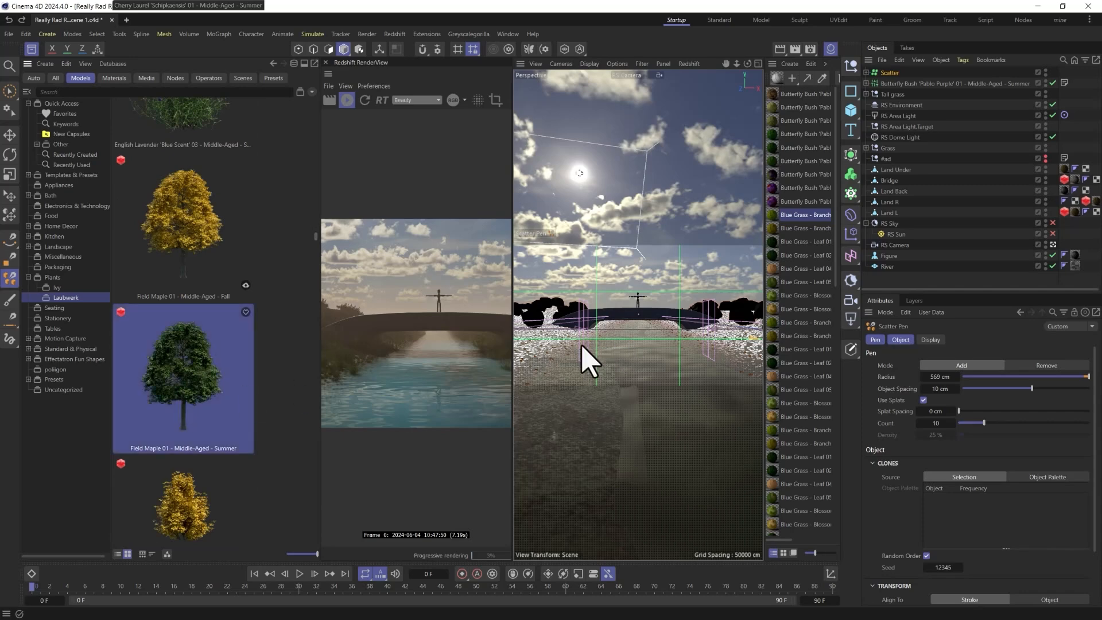
left_click_drag(183, 404, 190, 398)
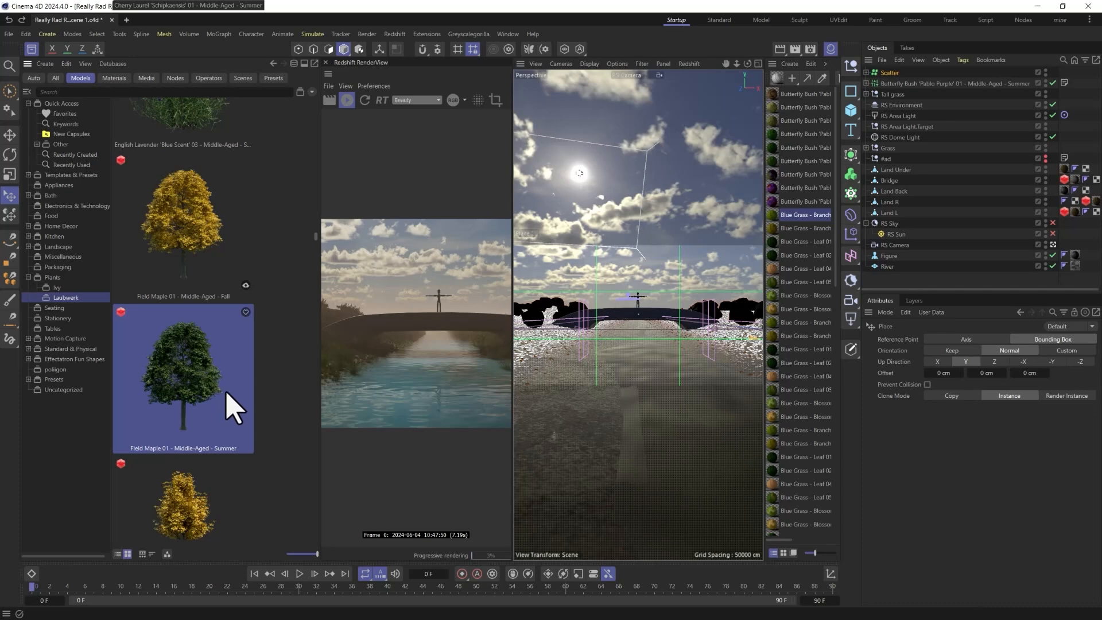
right_click(182, 372)
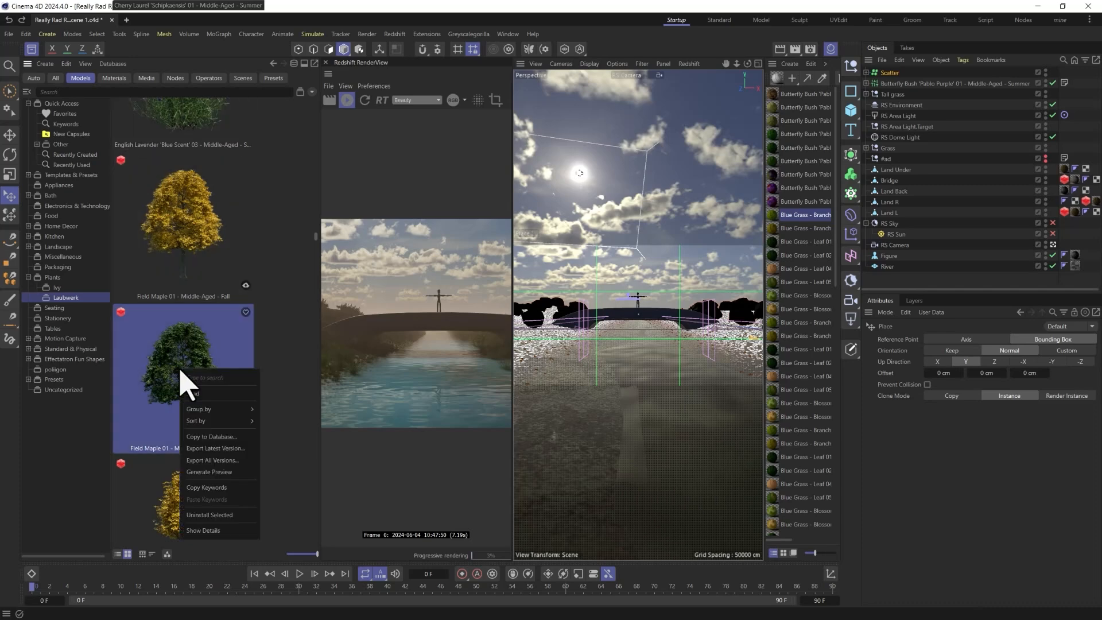
left_click(217, 393)
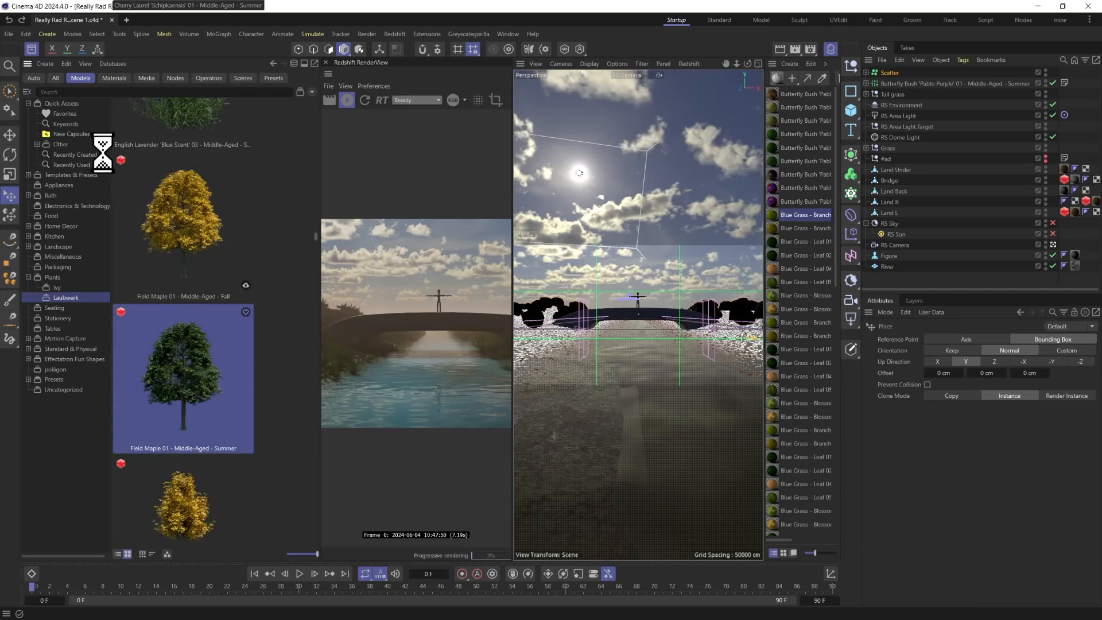
left_click(32, 50)
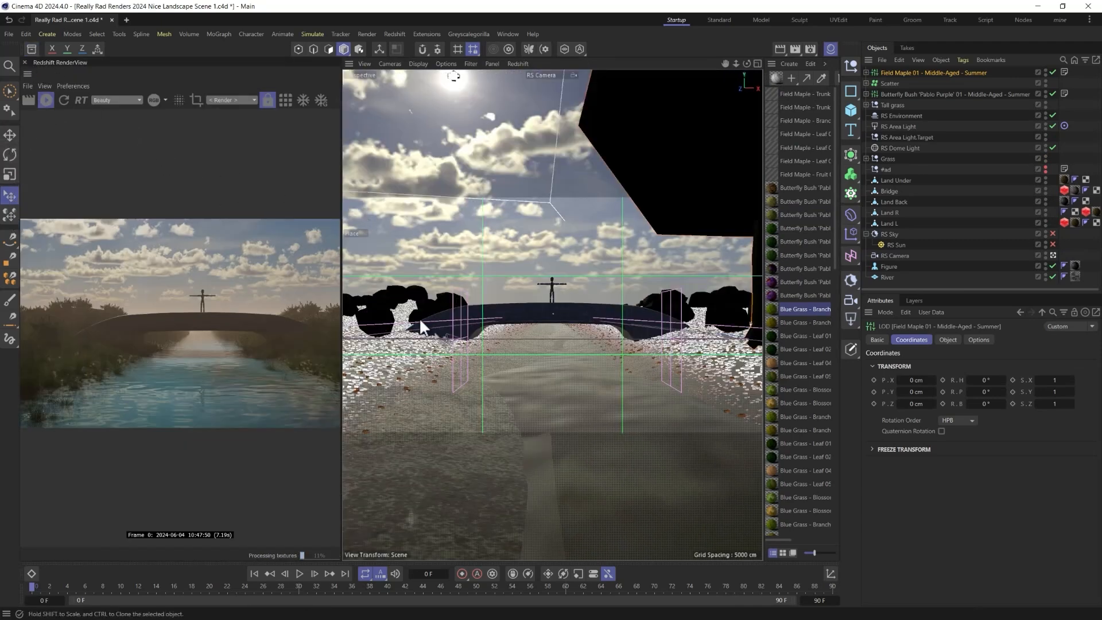
left_click(411, 298)
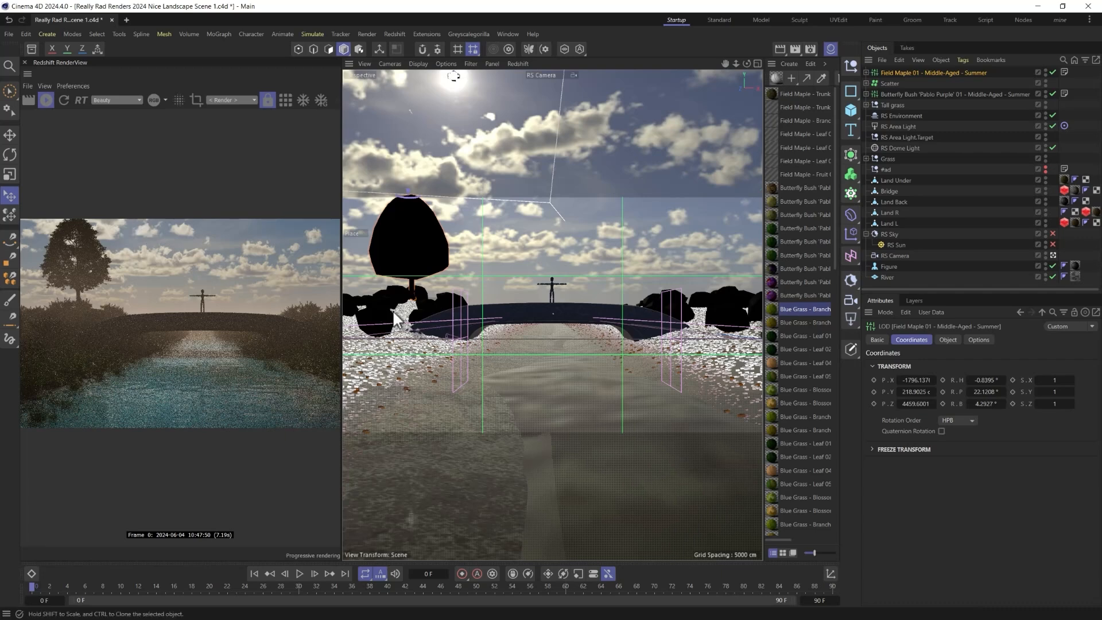
- Duplicate the field maple onto the right bank, farther behind the bridge, and lower the copy to Y about 68 cm
key("e")
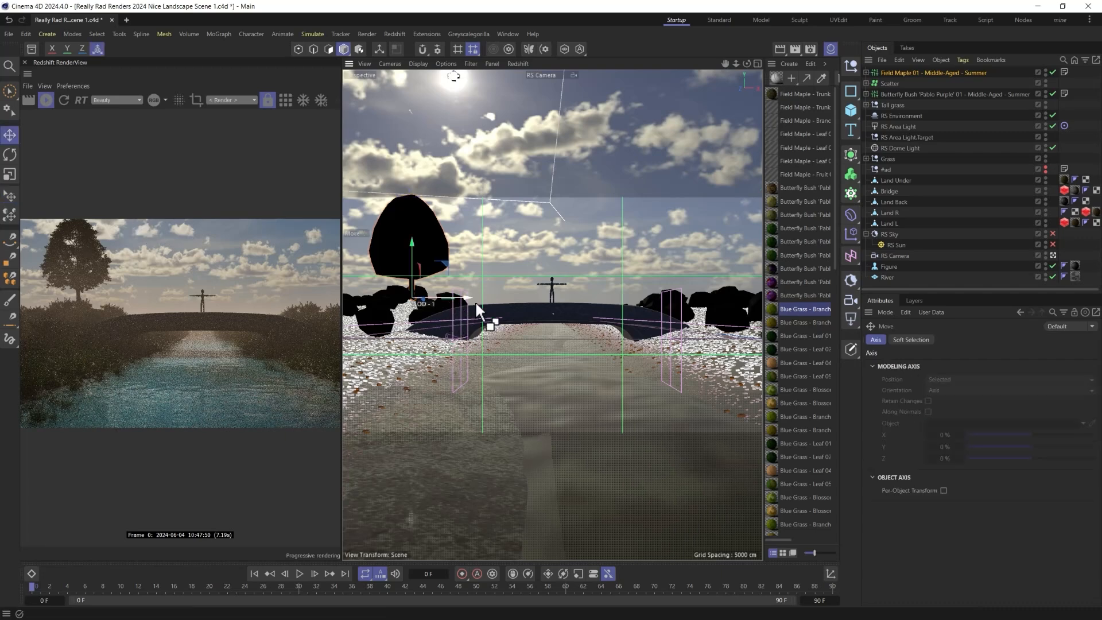
left_click_drag(451, 298, 624, 305, "ctrl")
key("r")
key("e")
left_click_drag(628, 251, 630, 264)
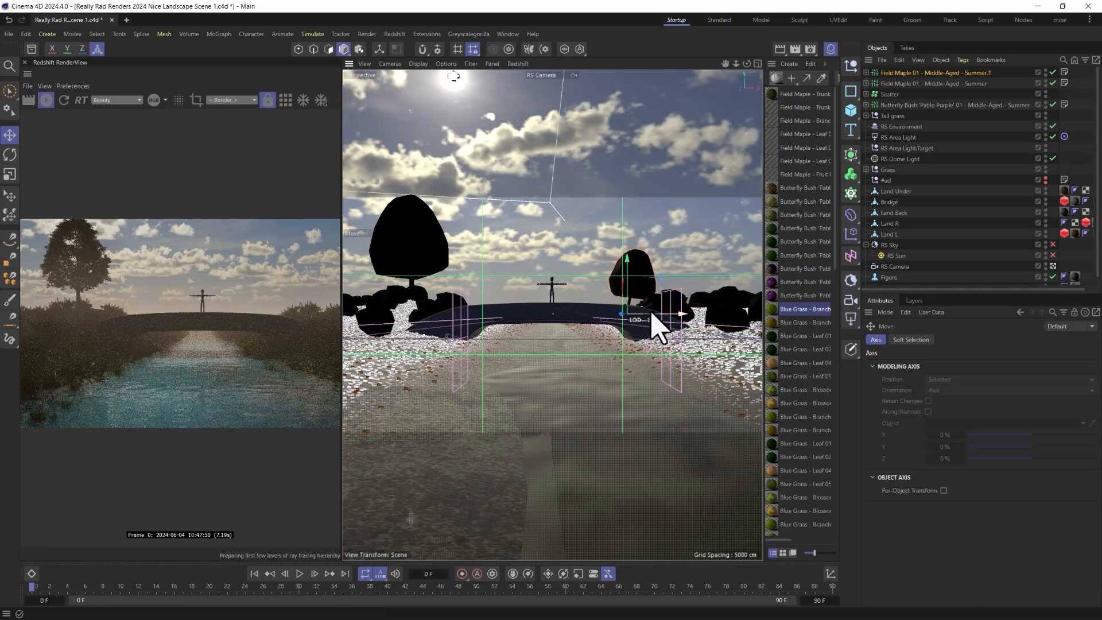
scroll(275, 299, "down", 2)
left_click_drag(236, 326, 201, 344)
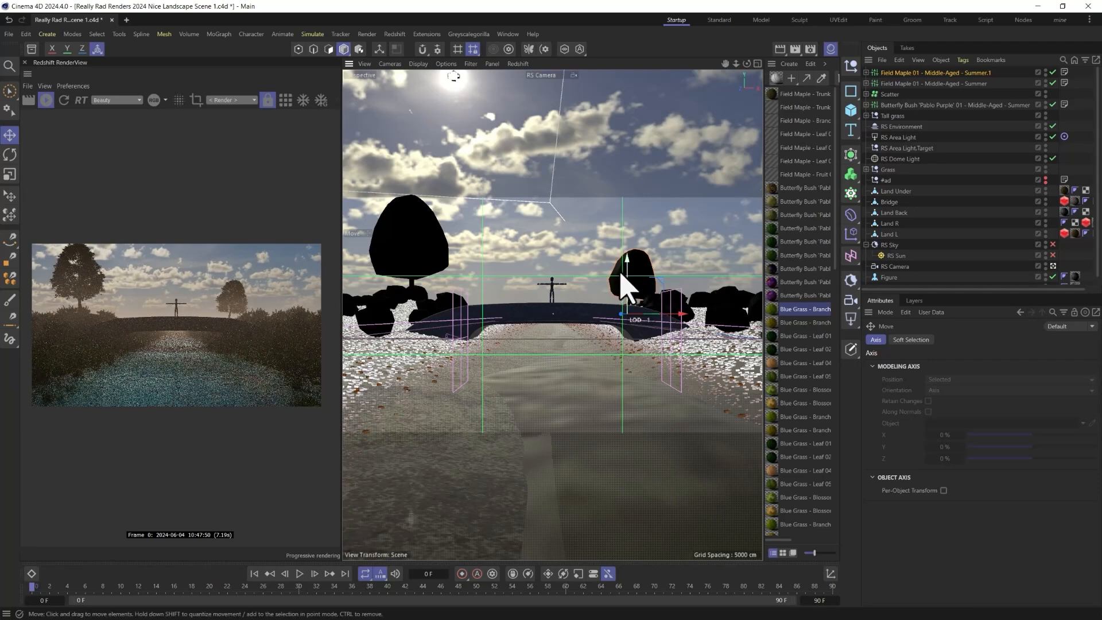
- Rotate the right-bank maple to a heading of about 72°
key("r")
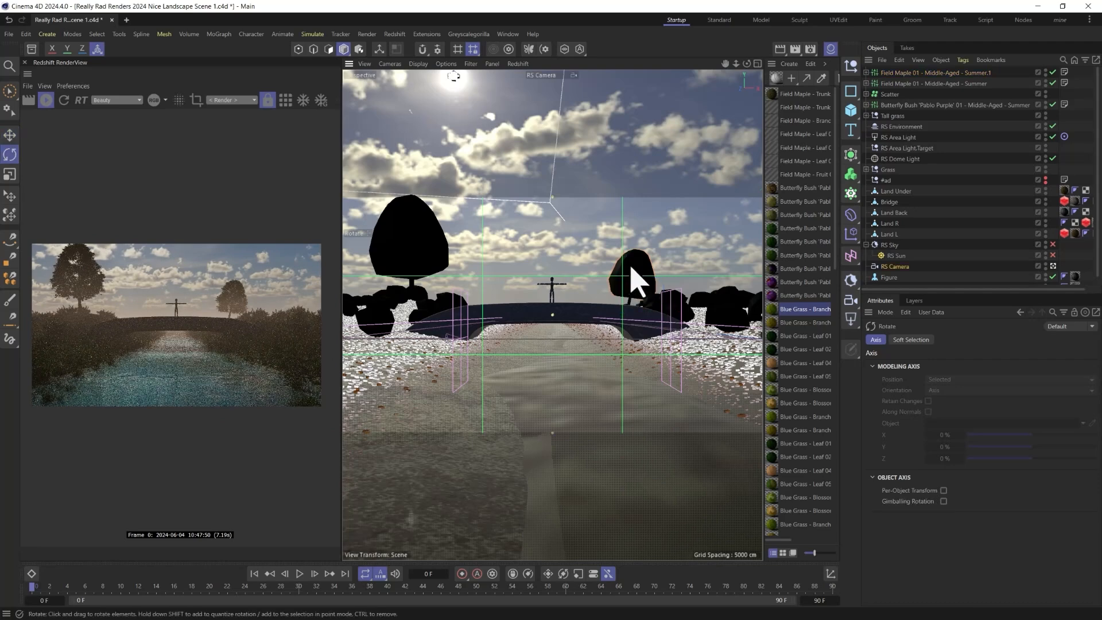
left_click(638, 281)
left_click_drag(635, 275, 611, 294)
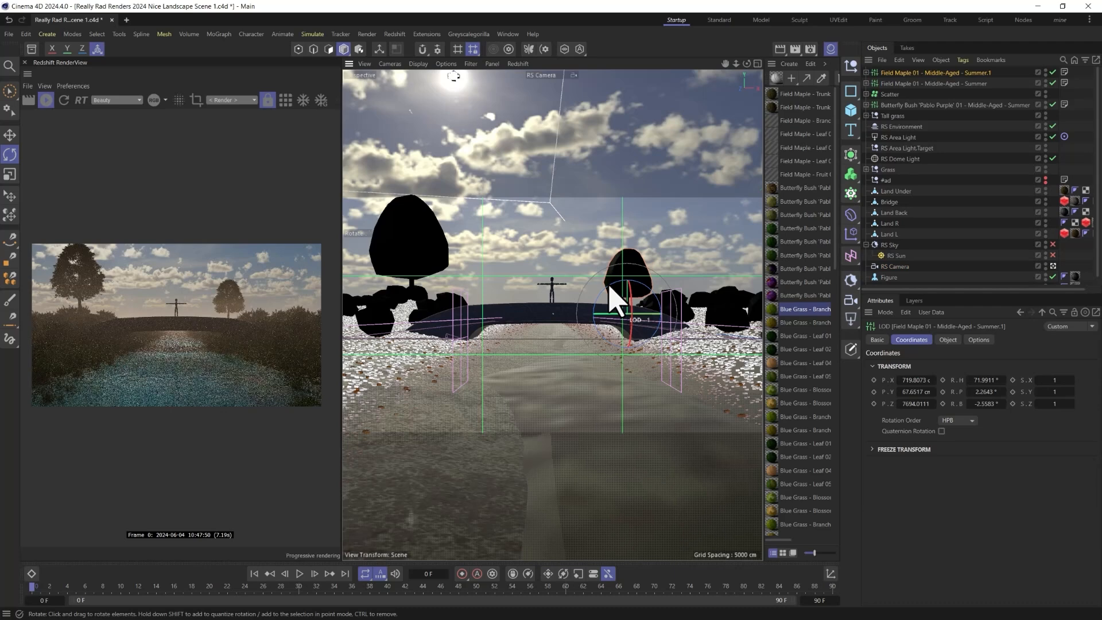
- Duplicate the right-bank maple just to its right, turning the copy to a heading of about 27° and scaling it down slightly
key("e")
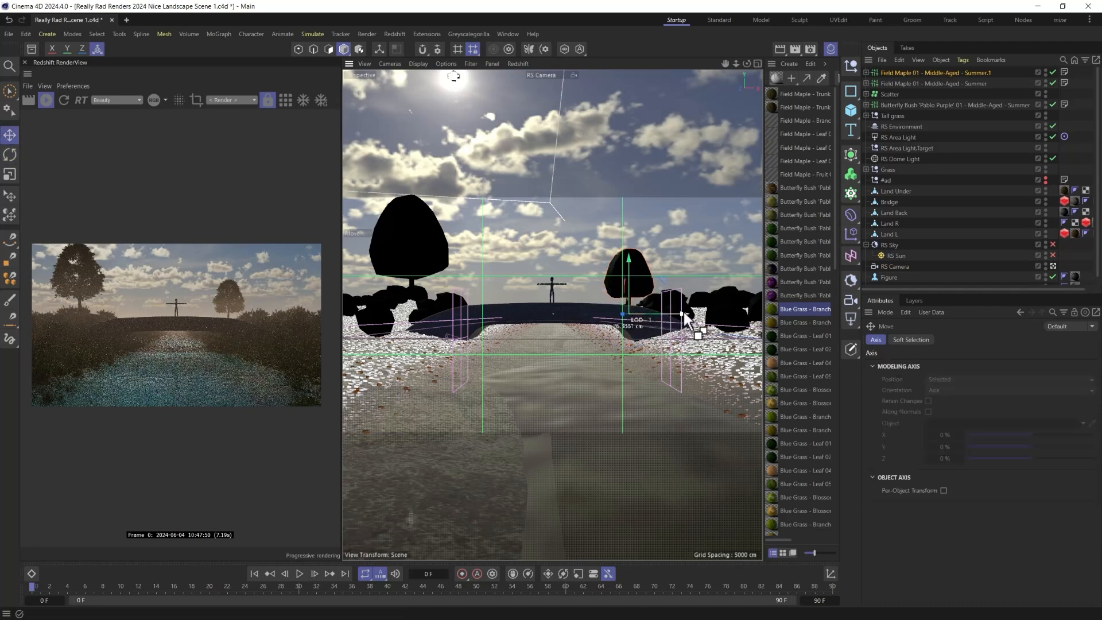
left_click_drag(683, 311, 613, 318)
key("r")
key("t")
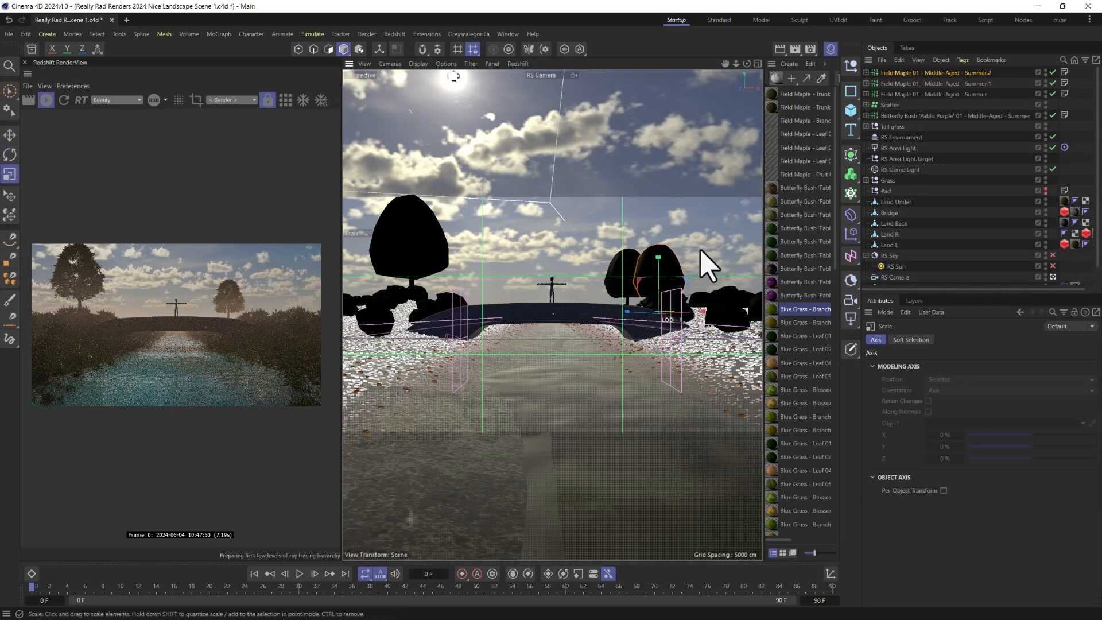
left_click_drag(716, 241, 688, 276)
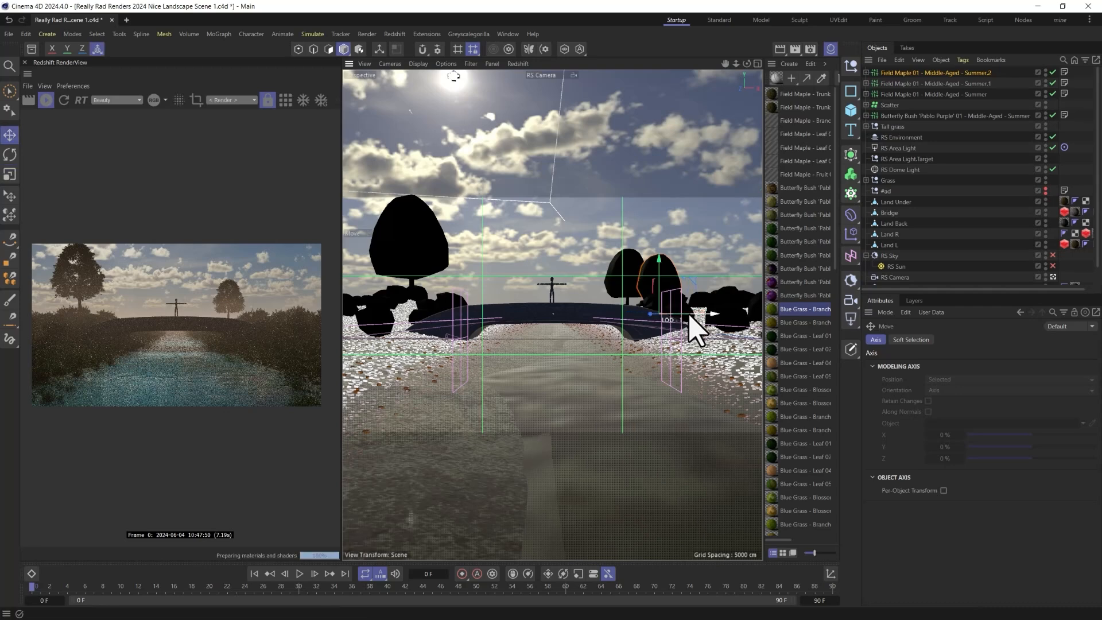
- Add a third maple copy between the two right-bank maples and tighten the cluster by moving the second copy to X about 845 cm
key("e")
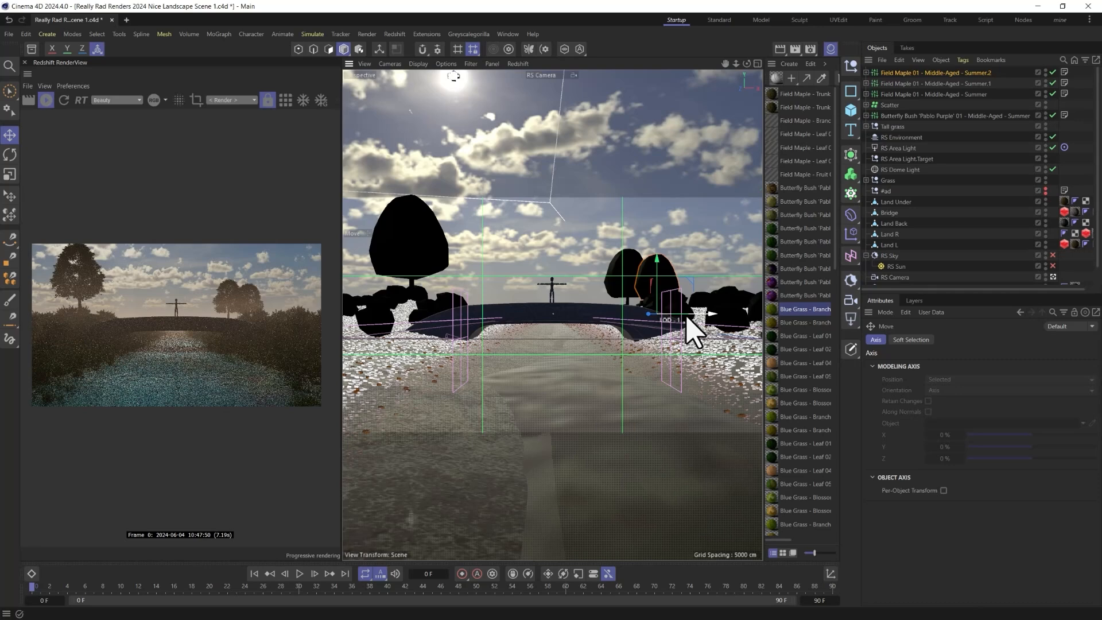
left_click_drag(703, 313, 629, 309)
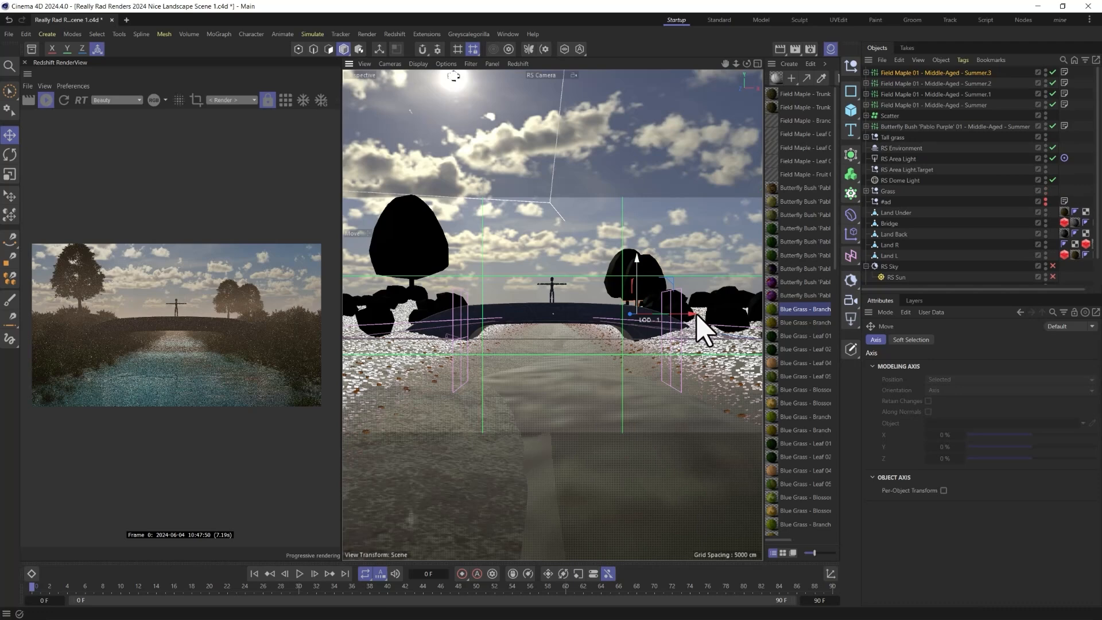
left_click_drag(696, 313, 631, 315)
key("r")
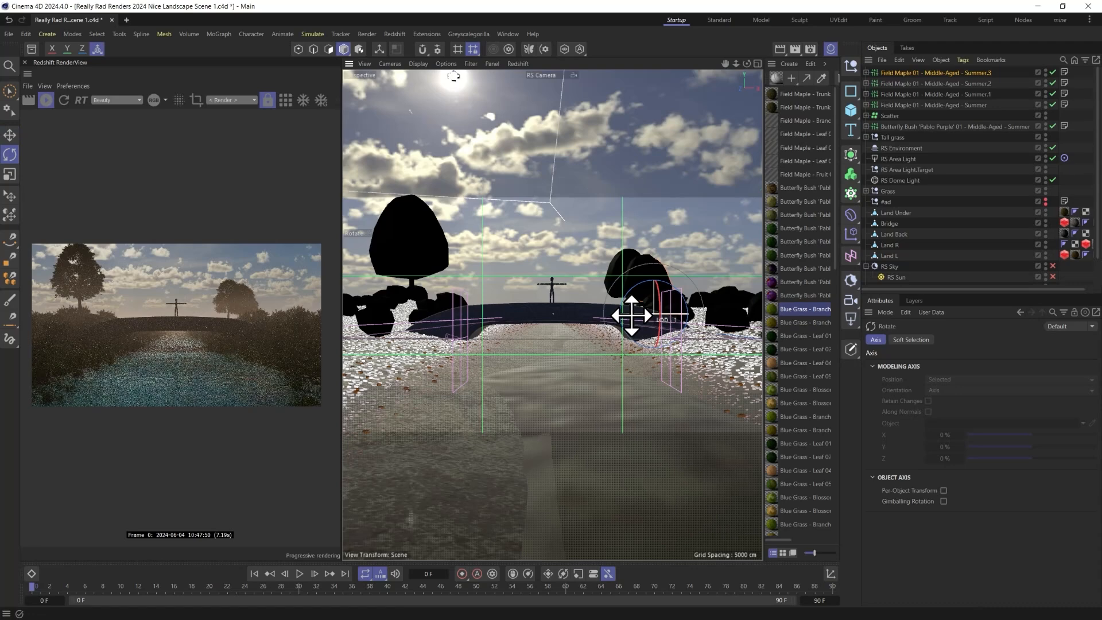
key("e")
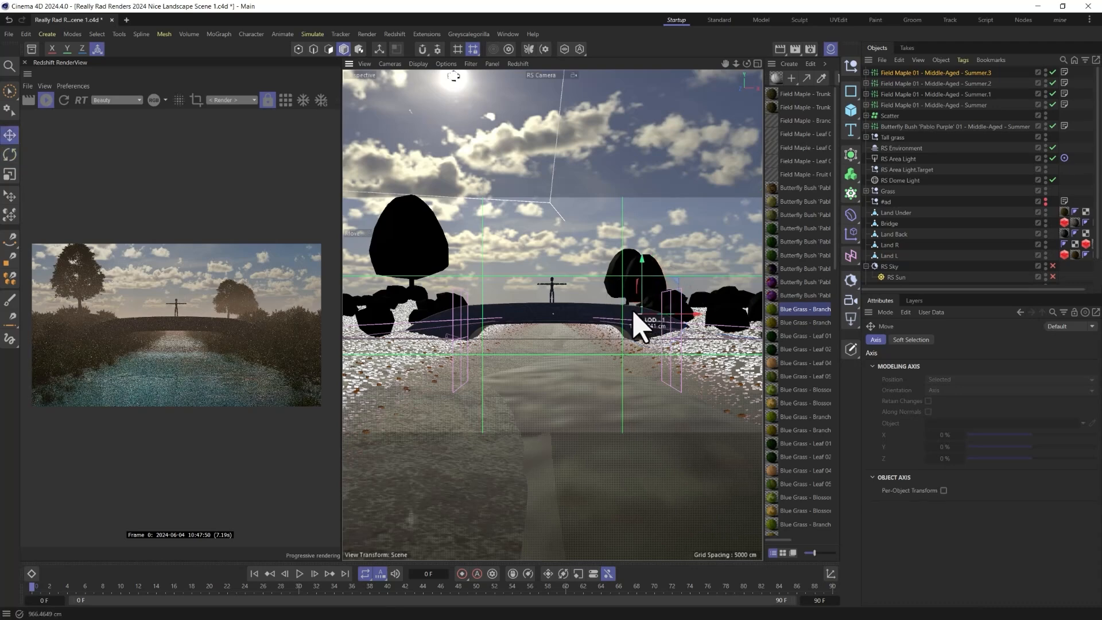
left_click_drag(634, 315, 668, 319)
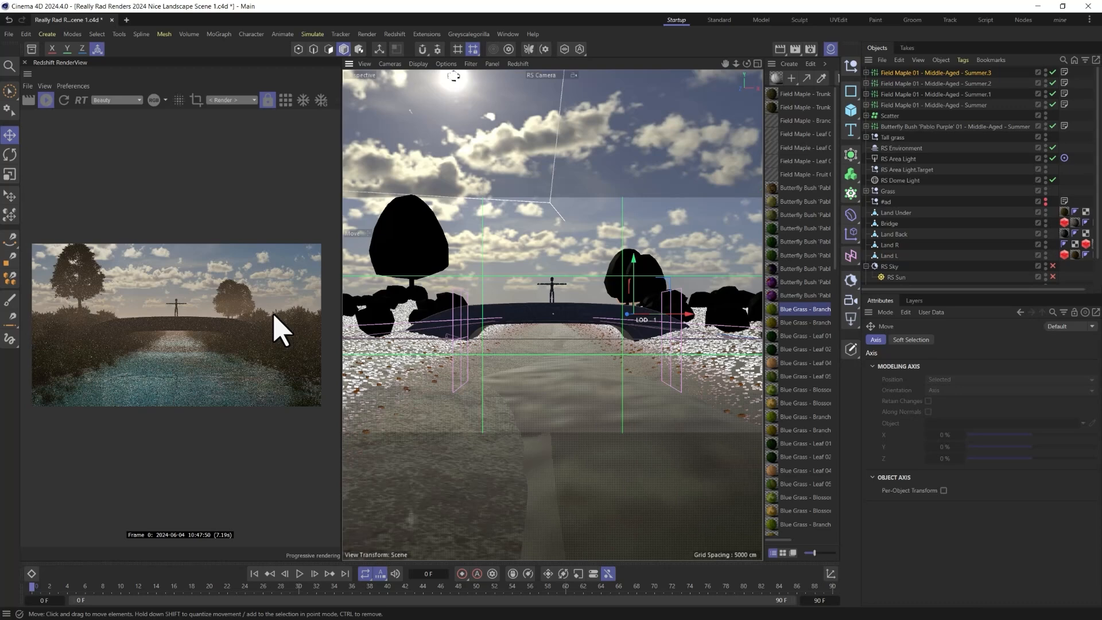
left_click(647, 265)
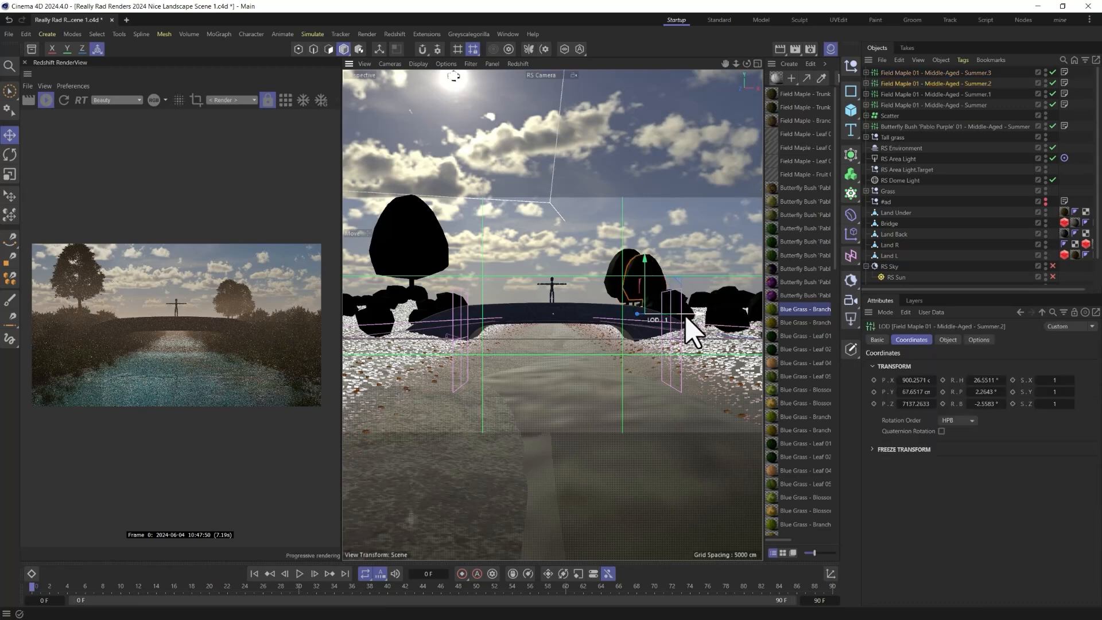
left_click_drag(683, 316, 679, 317)
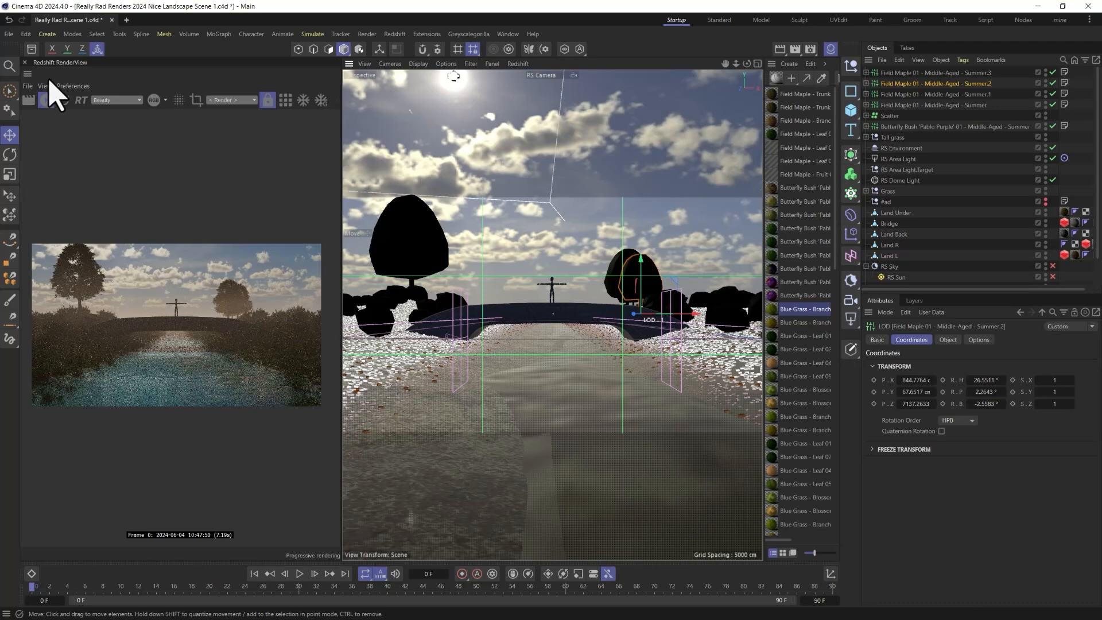
- Reopen the Asset Browser and add the Field Maple 02 - Middle-Aged - Summer asset to the scene
left_click(31, 48)
scroll(221, 426, "down", 6)
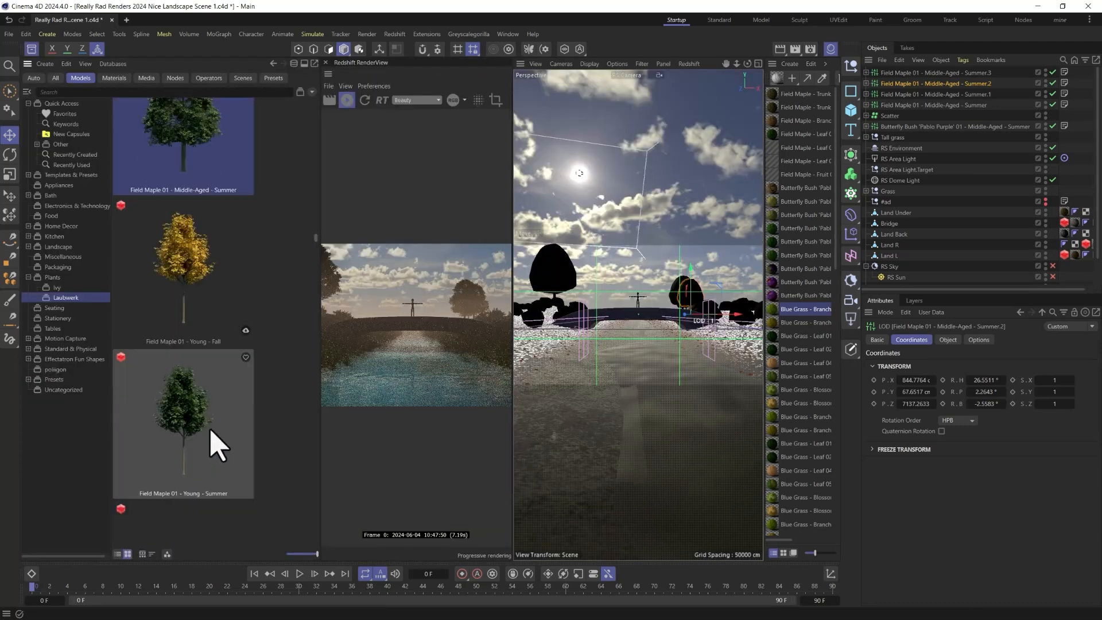
left_click(175, 417)
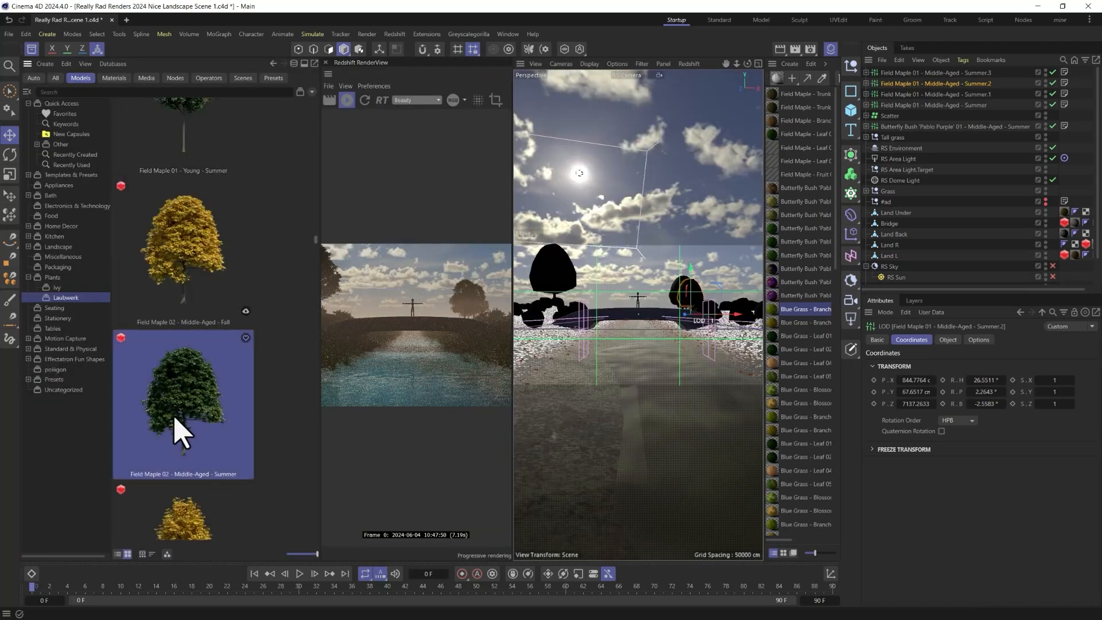
right_click(172, 418)
left_click(211, 441)
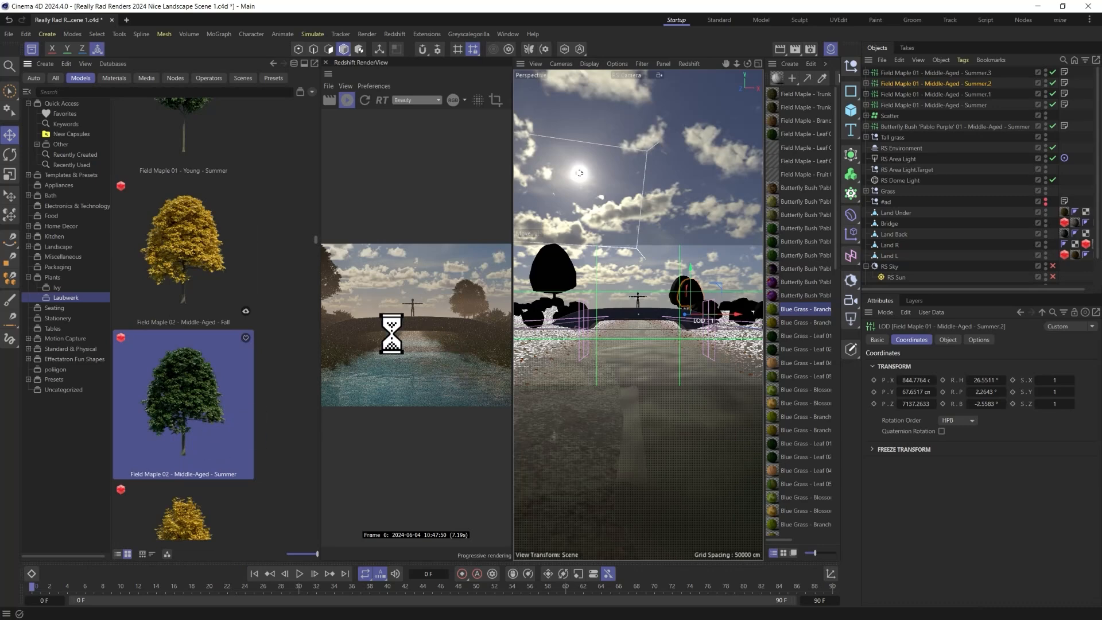
- Close the Asset Browser and position the Field Maple 02 tree in the right foreground so its branches overhang the rendered frame's upper corner
left_click(31, 49)
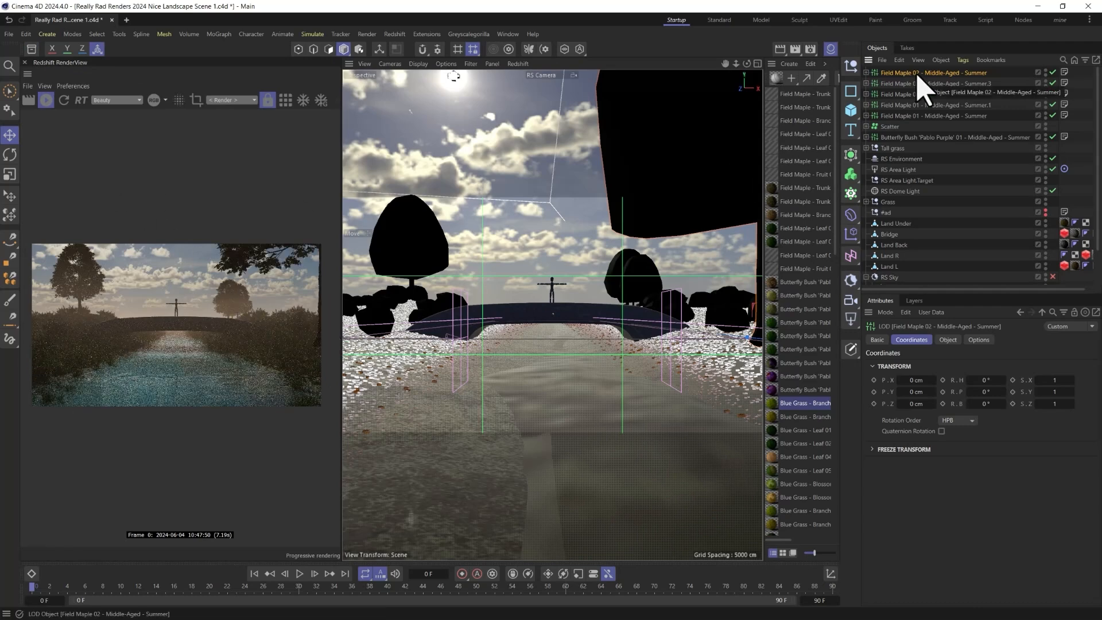
key("e")
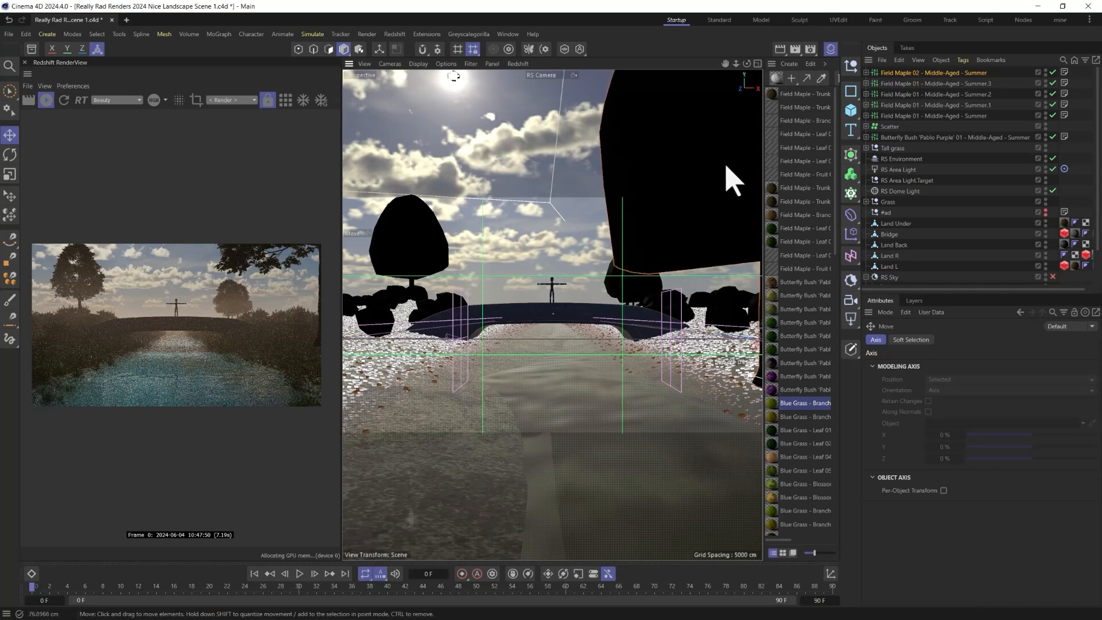
left_click_drag(726, 166, 742, 186)
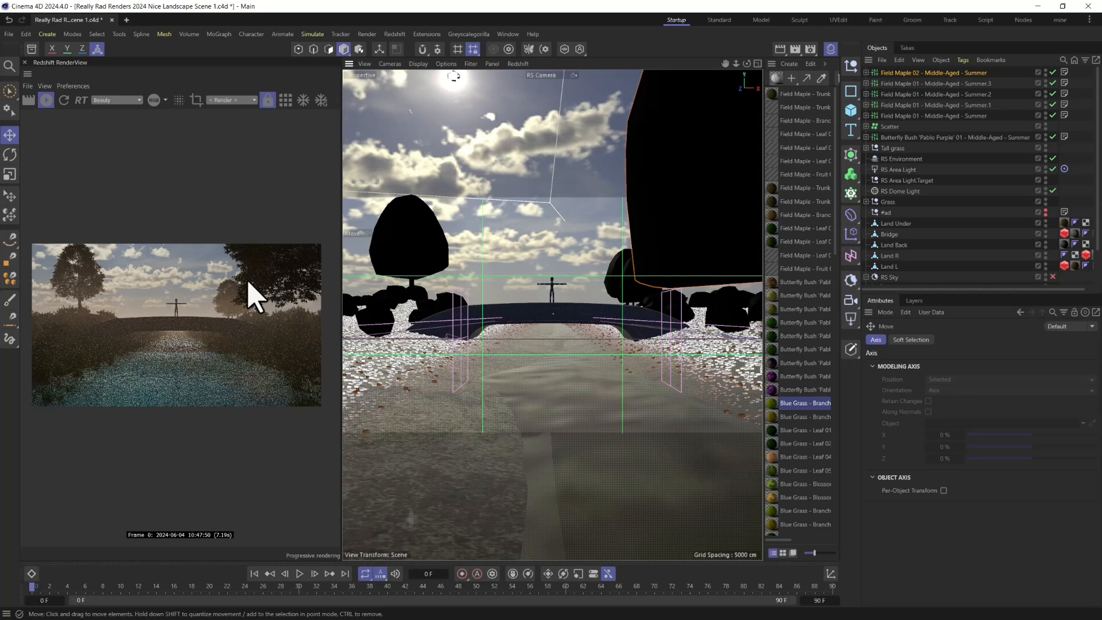
middle_click(692, 290)
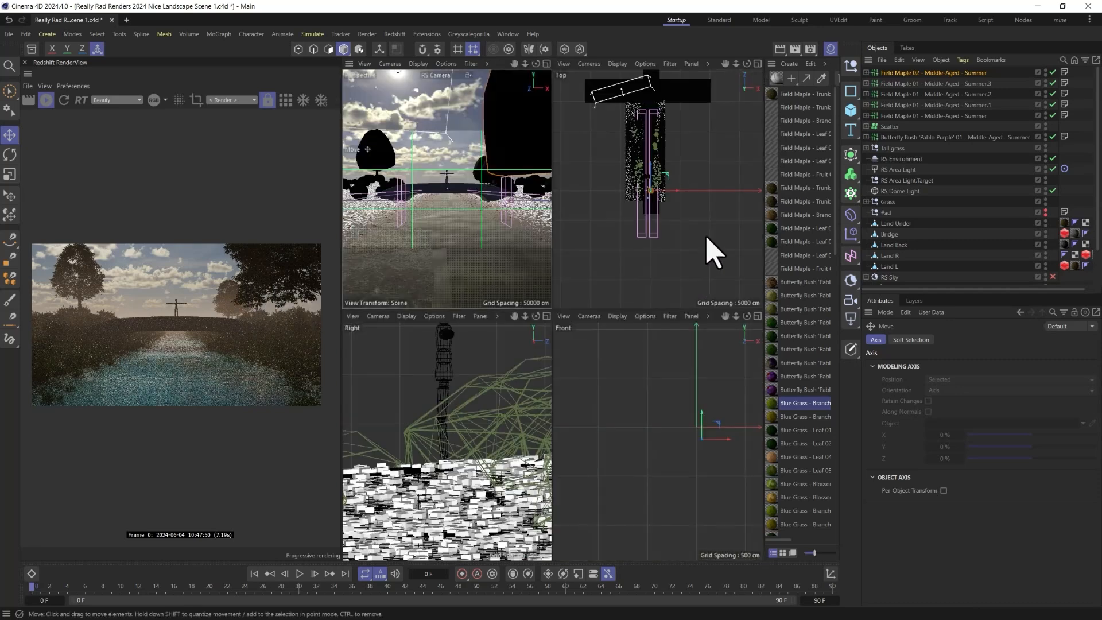
scroll(661, 200, "up", 3)
left_click_drag(633, 174, 655, 227)
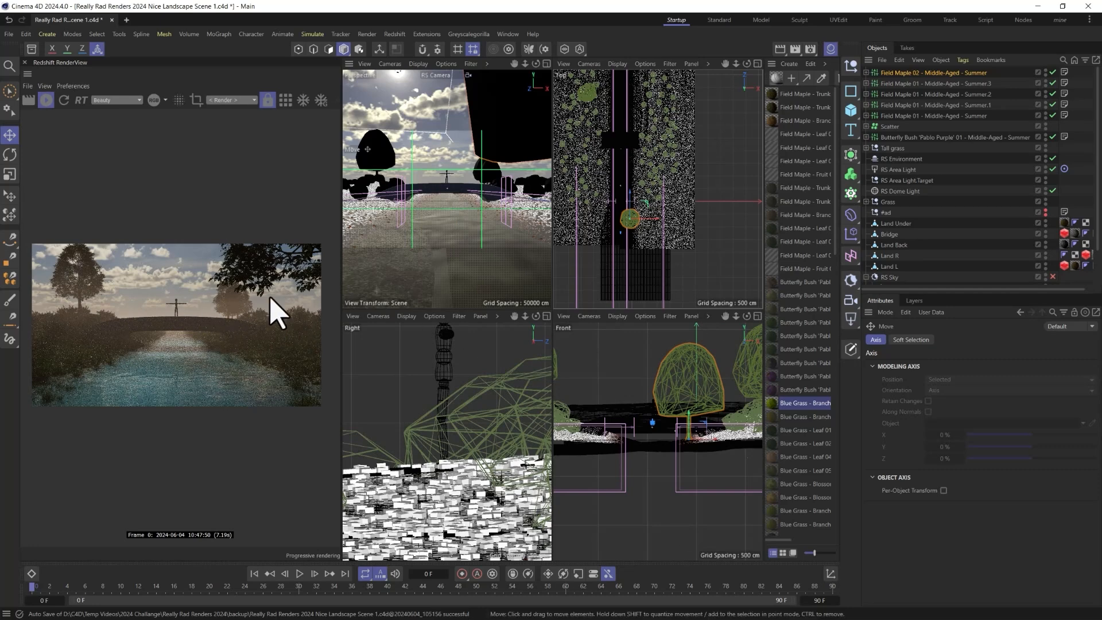
middle_click(450, 216)
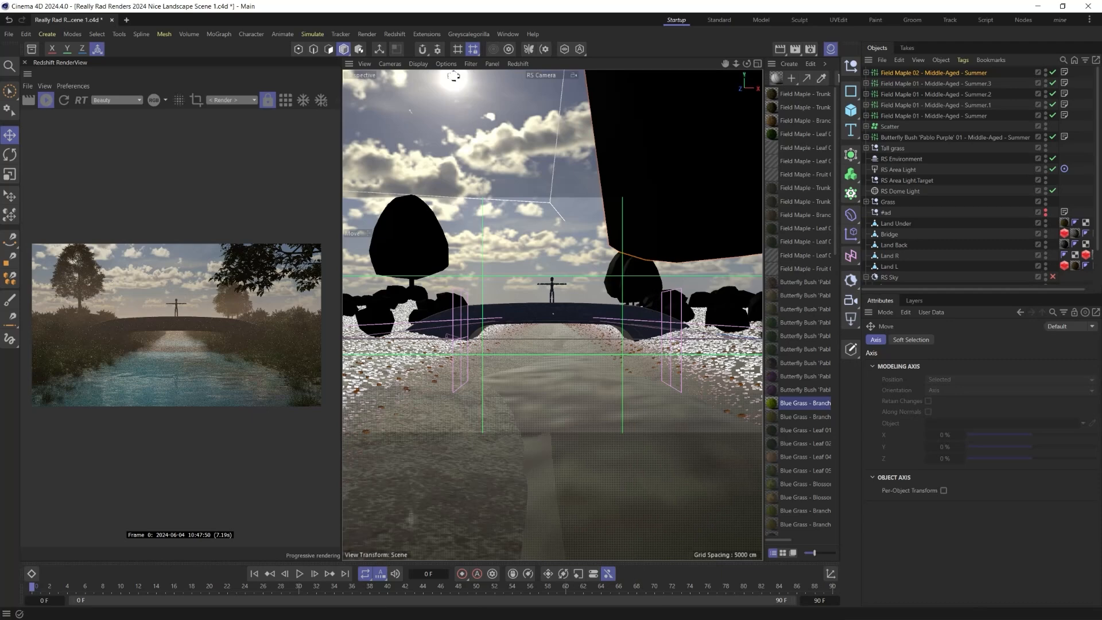
- Switch to Quixel Bridge and open the Environment collection
key("super")
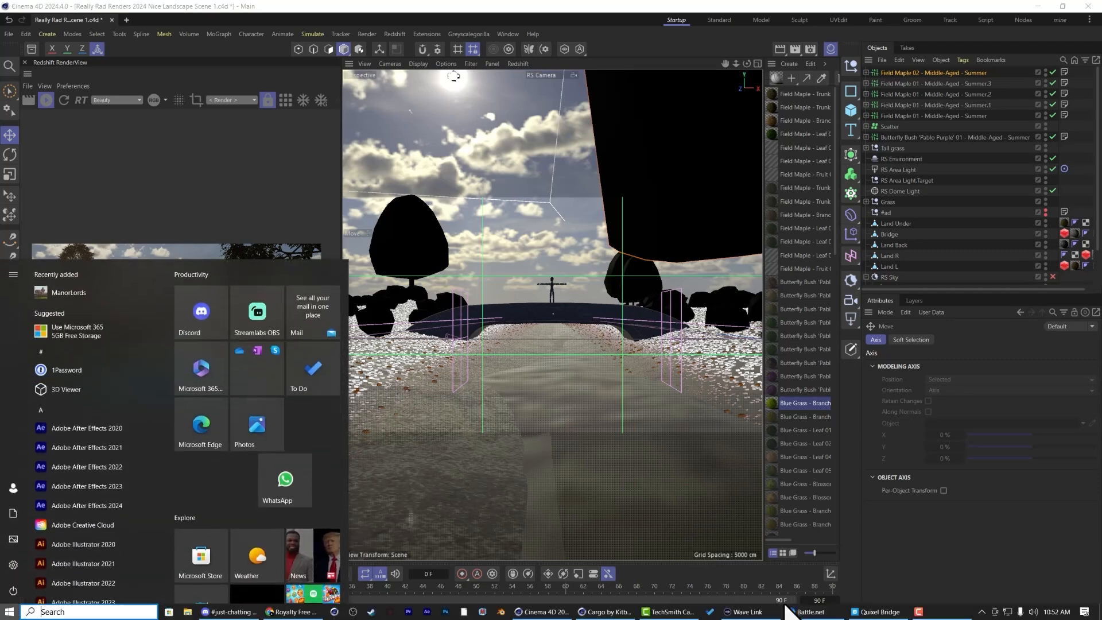
mouse_move(808, 614)
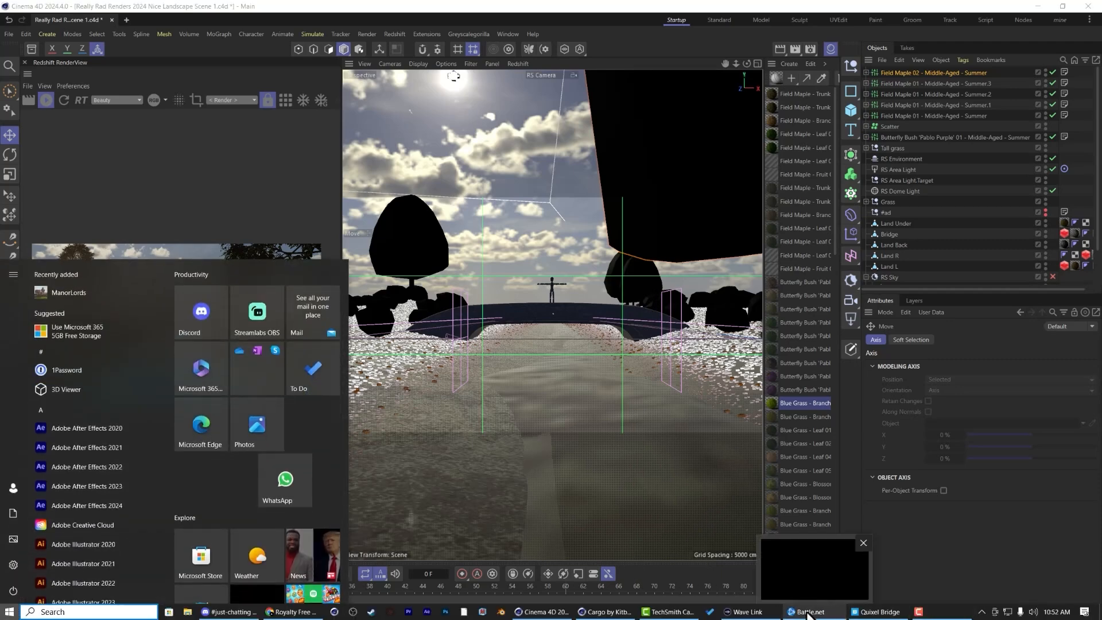
left_click(879, 612)
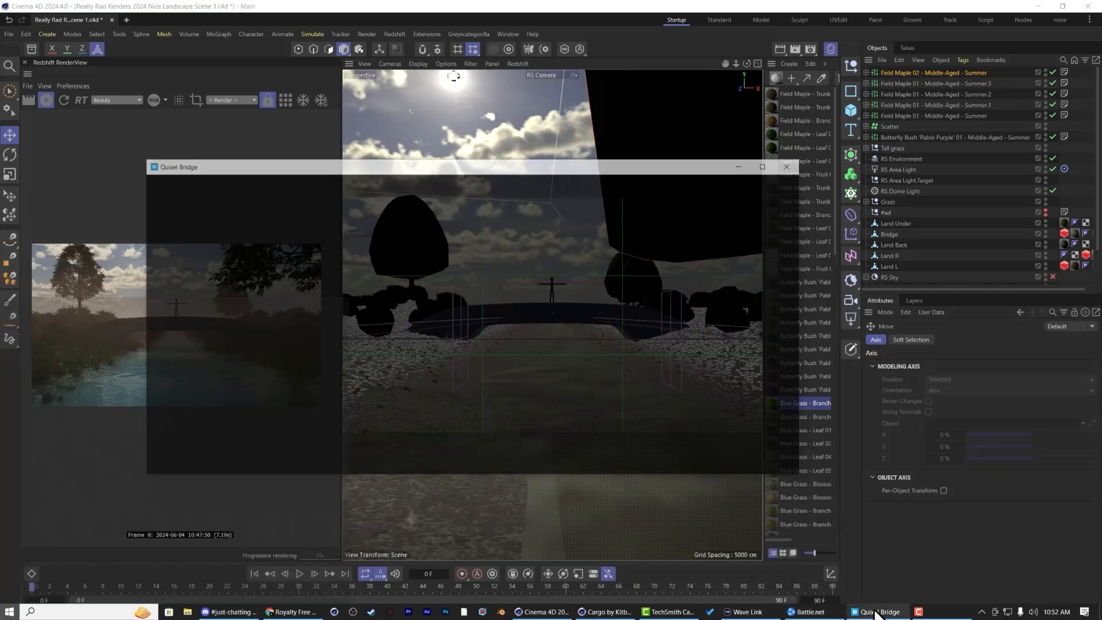
left_click(305, 166)
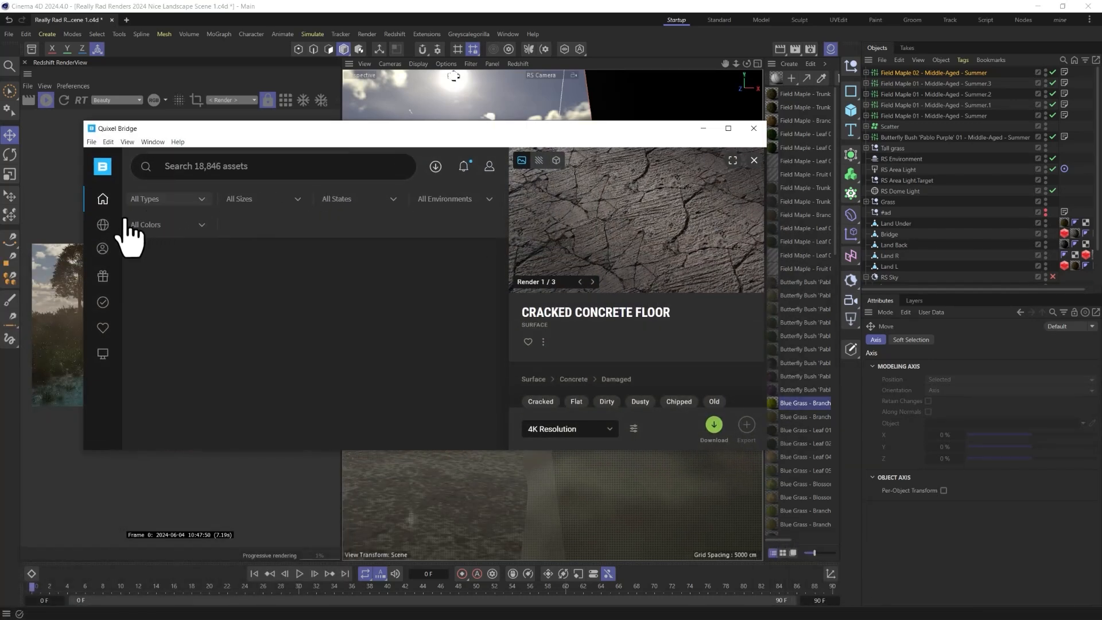
mouse_move(113, 226)
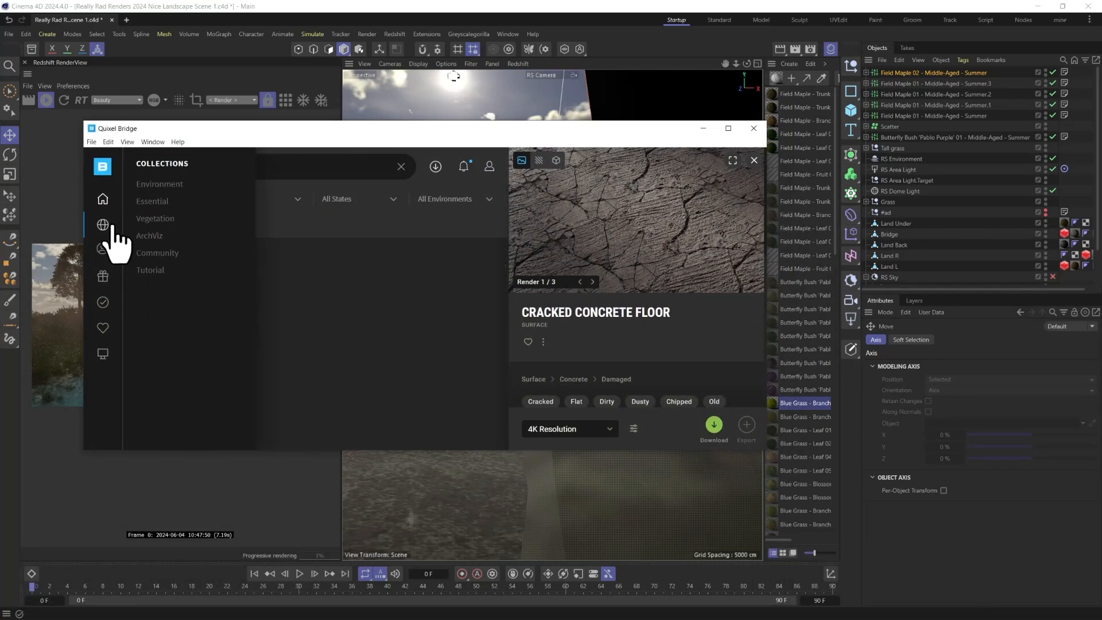
left_click(157, 184)
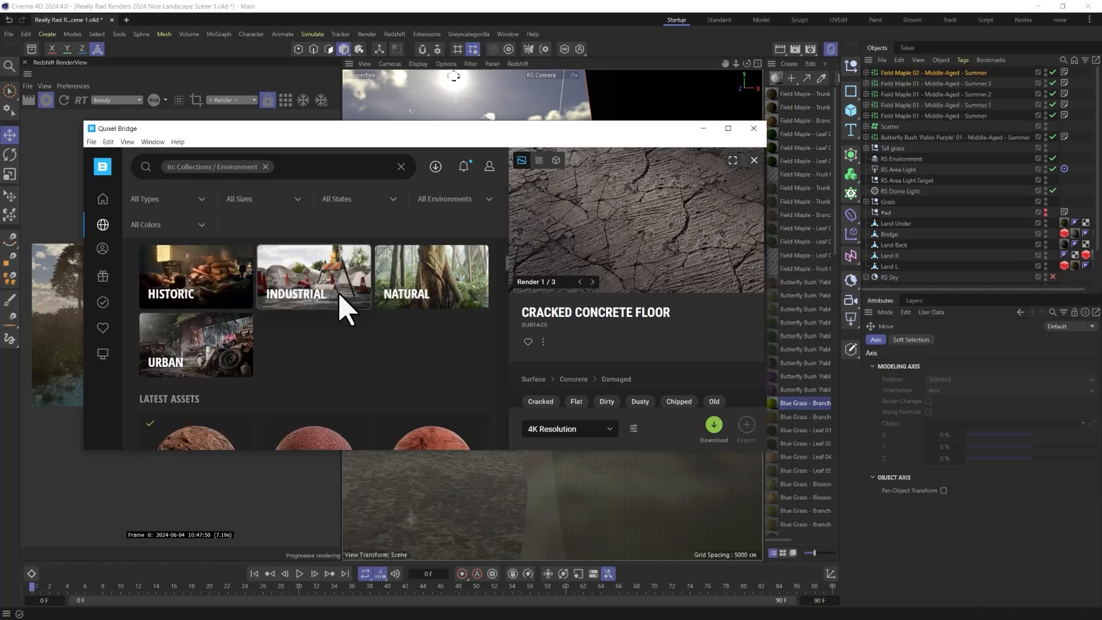
- Look through the Environment collection and filter it to the Grassland environment
scroll(337, 352, "down", 5)
scroll(337, 356, "down", 8)
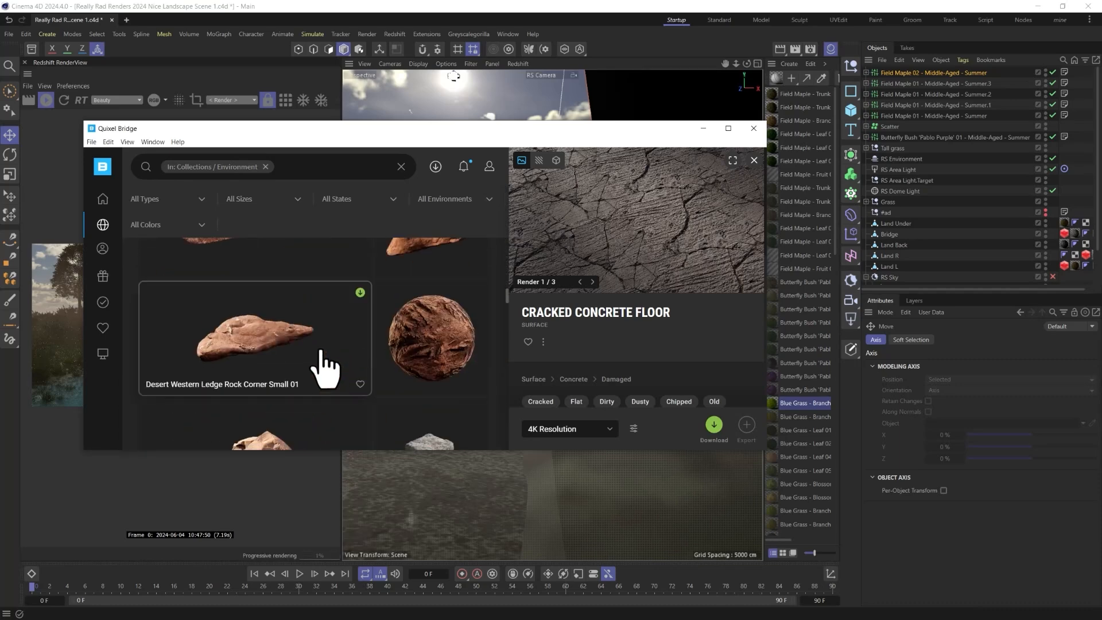
scroll(315, 361, "down", 6)
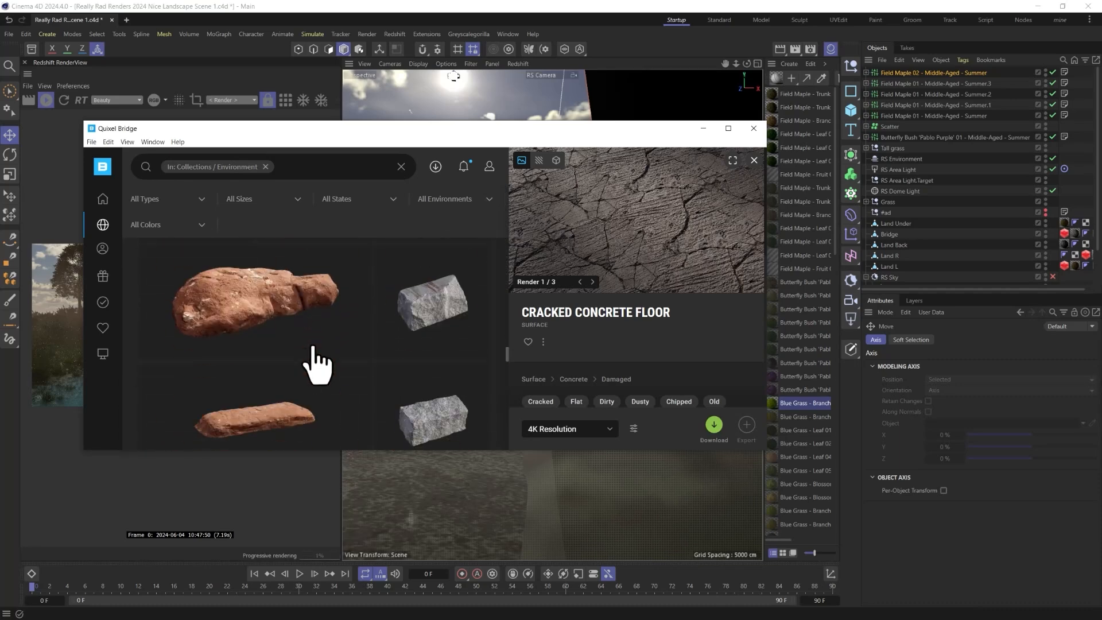
scroll(314, 360, "down", 6)
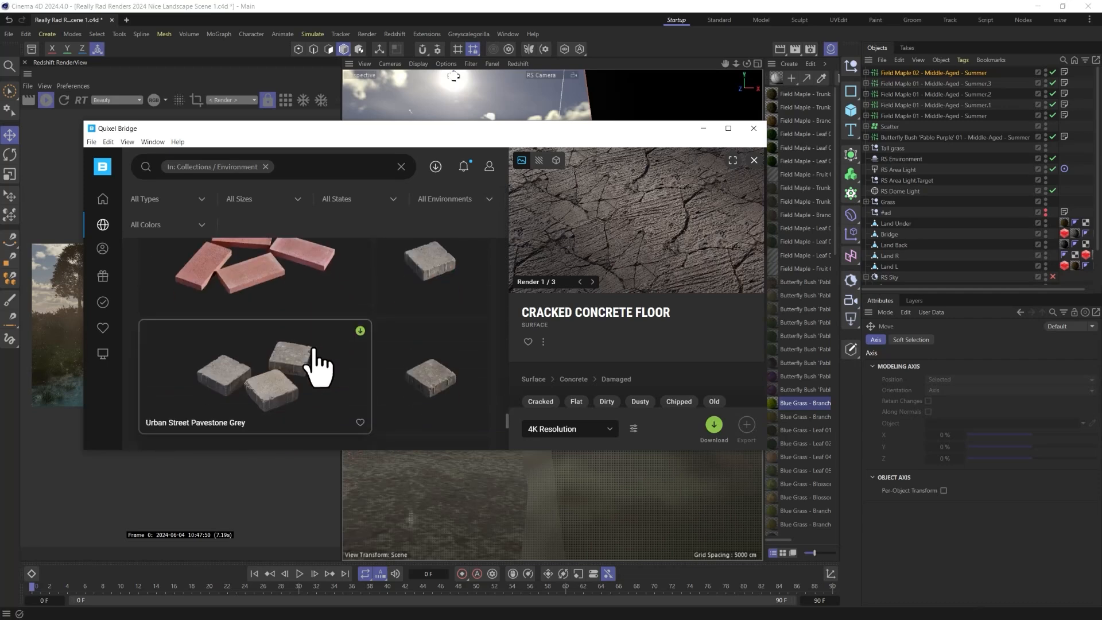
scroll(316, 373, "down", 6)
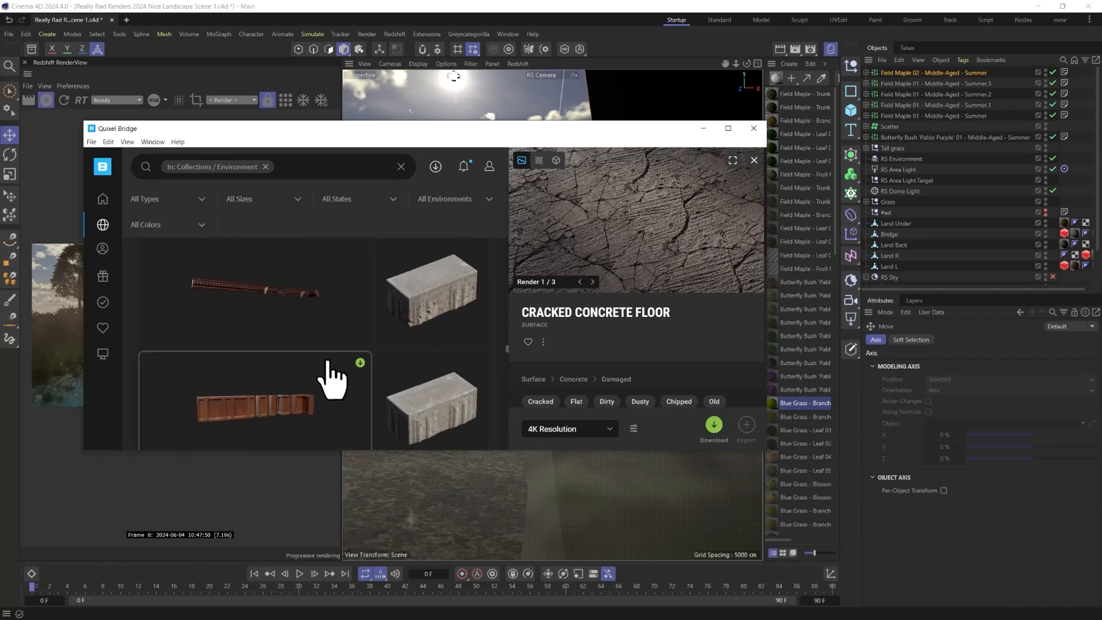
scroll(330, 379, "down", 6)
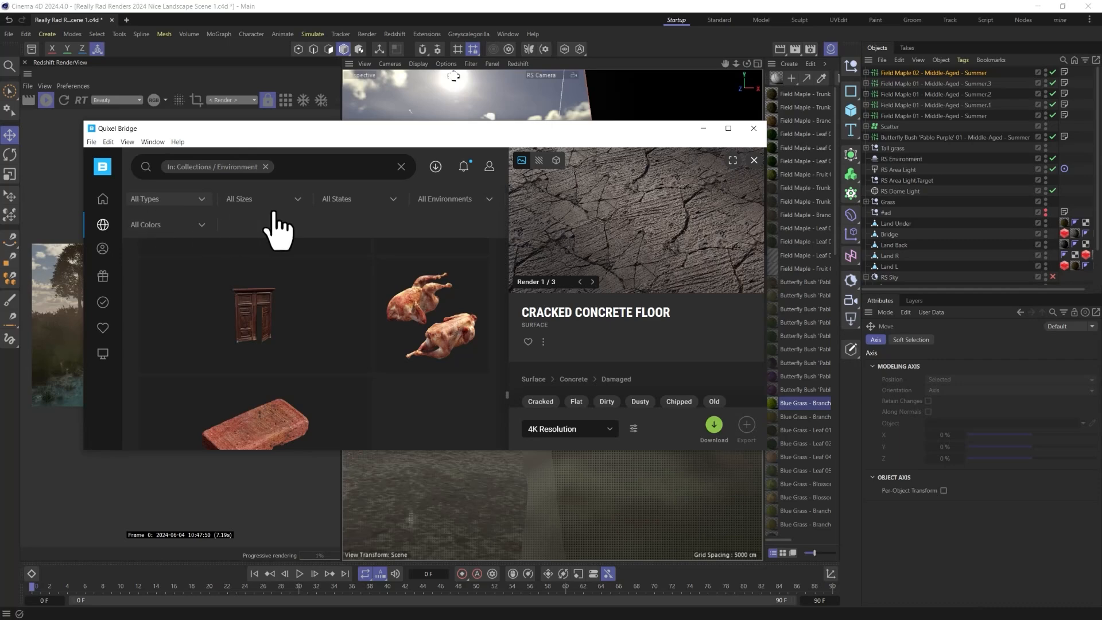
left_click(447, 201)
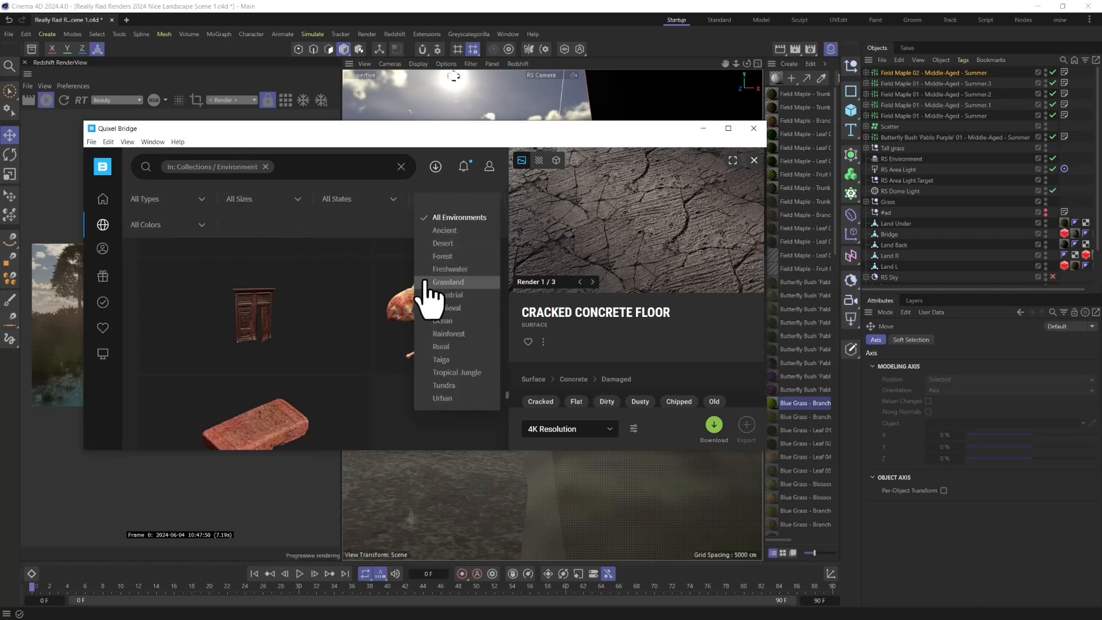
left_click(442, 282)
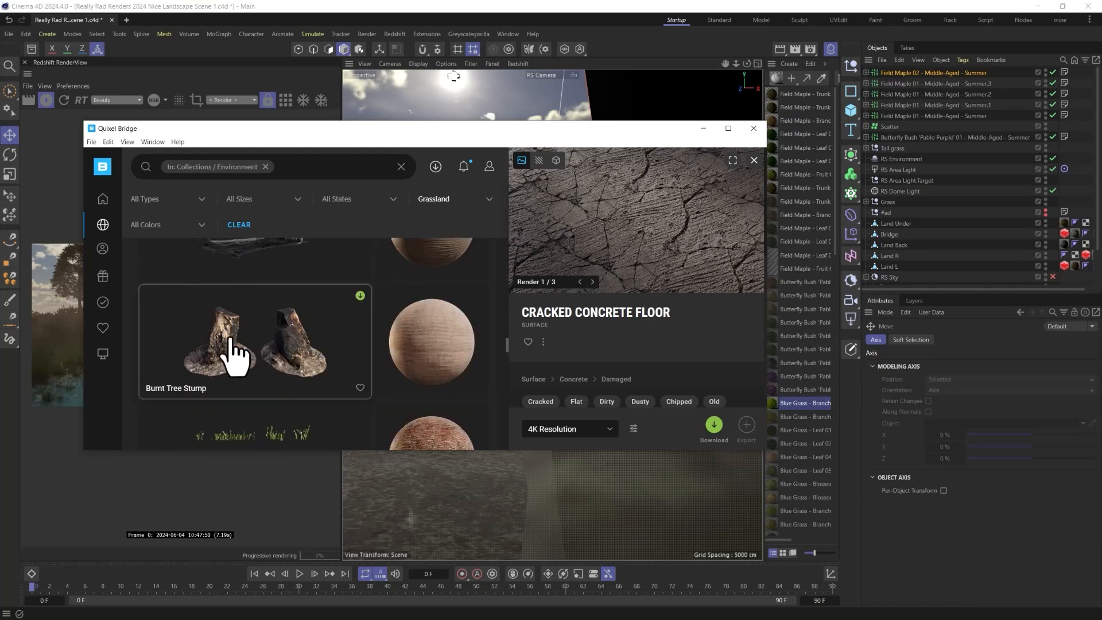
- Browse the Grassland assets for plants and tree stumps, and view the details of the Wooden Stump asset
scroll(252, 356, "down", 3)
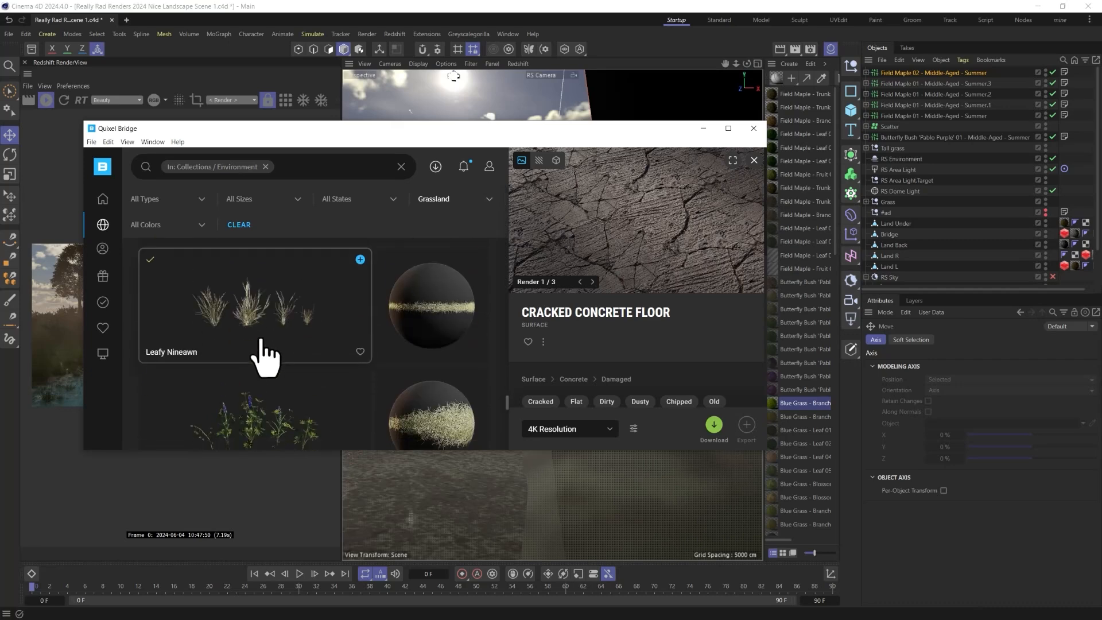
scroll(261, 356, "down", 5)
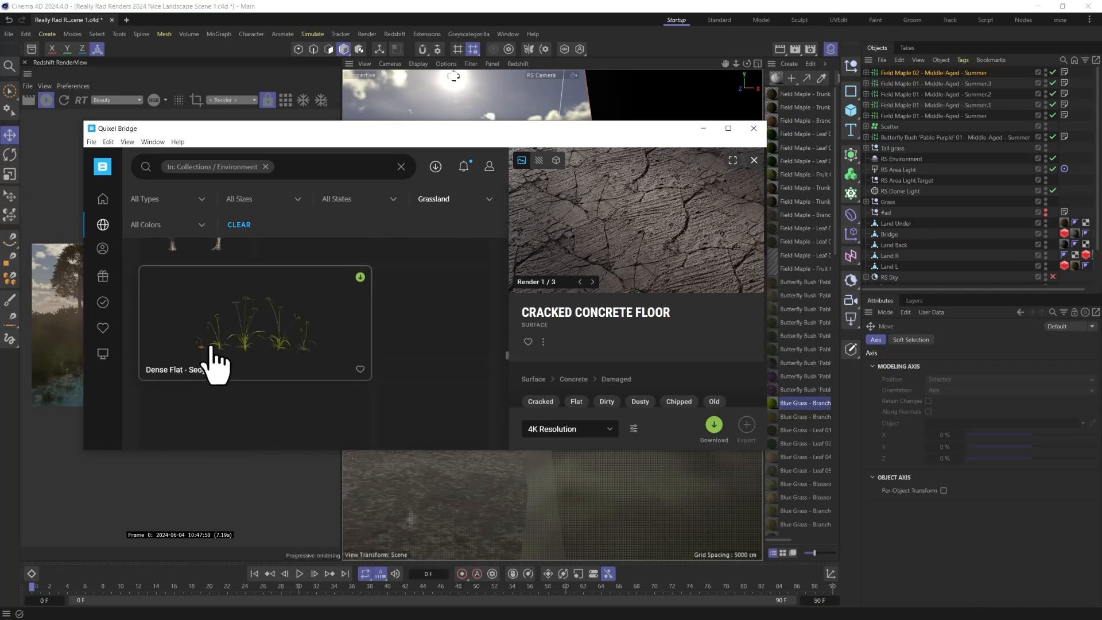
scroll(230, 362, "down", 2)
scroll(265, 362, "down", 4)
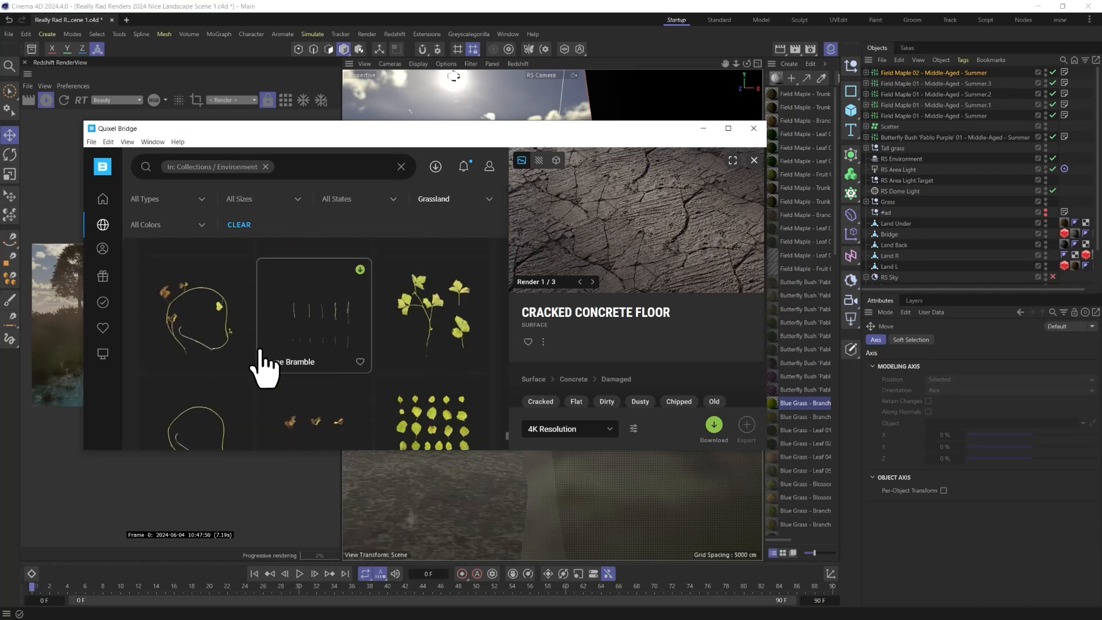
scroll(263, 367, "down", 8)
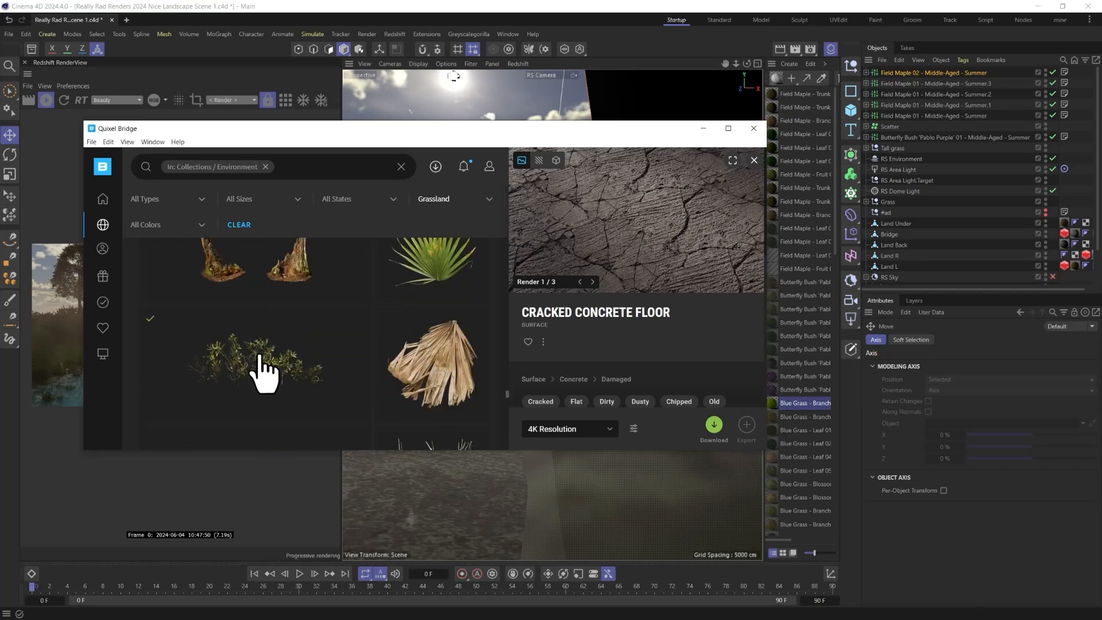
scroll(260, 356, "up", 5)
scroll(243, 352, "down", 2)
scroll(263, 325, "down", 4)
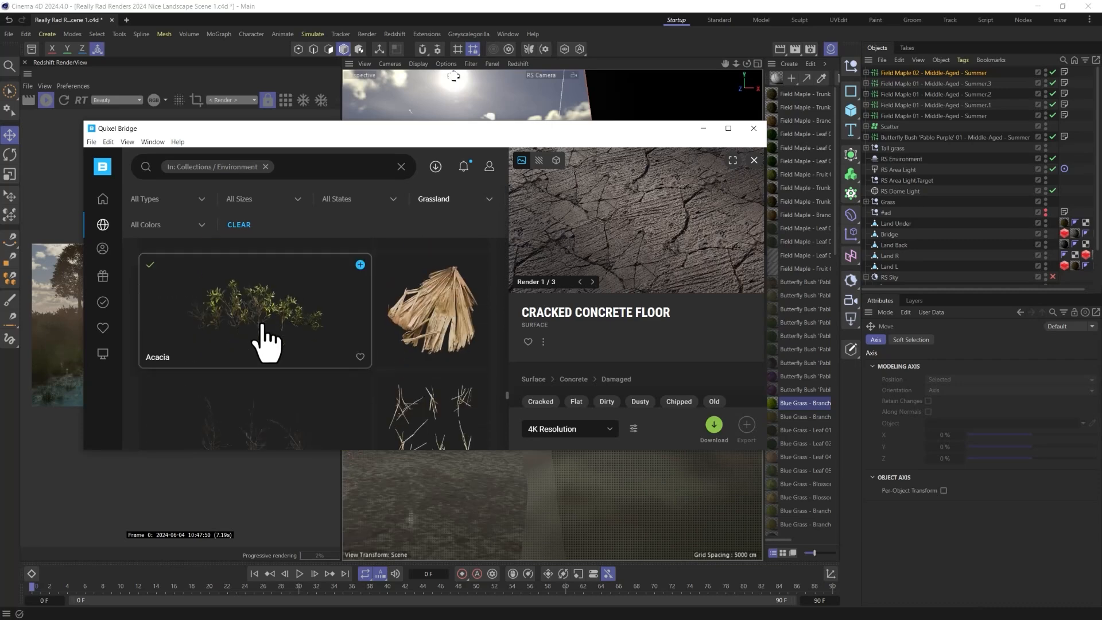
scroll(258, 343, "up", 2)
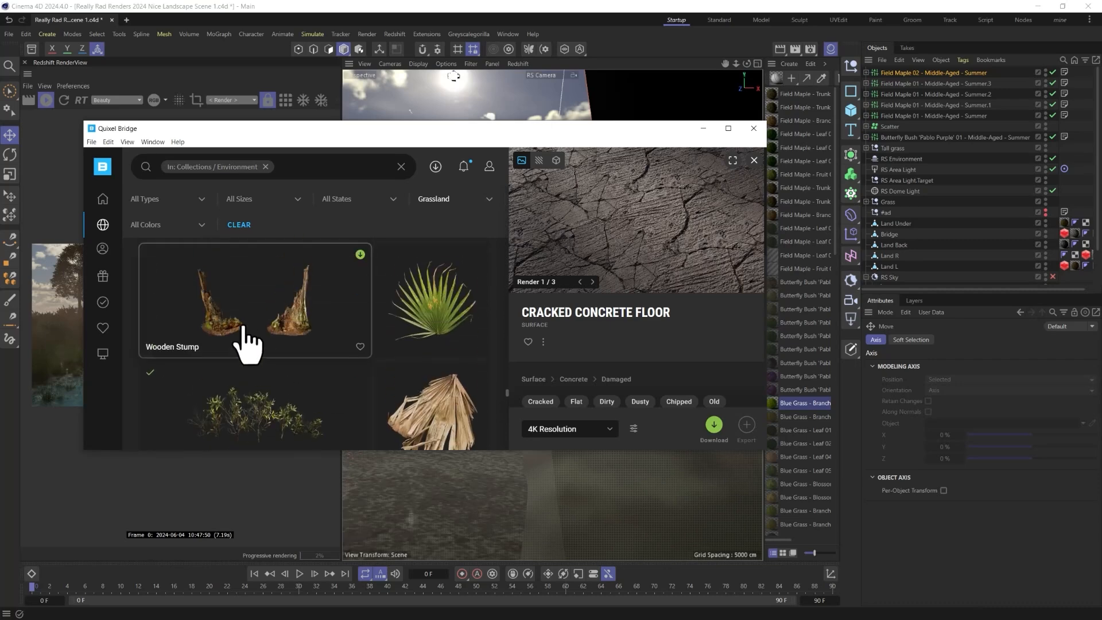
left_click(248, 344)
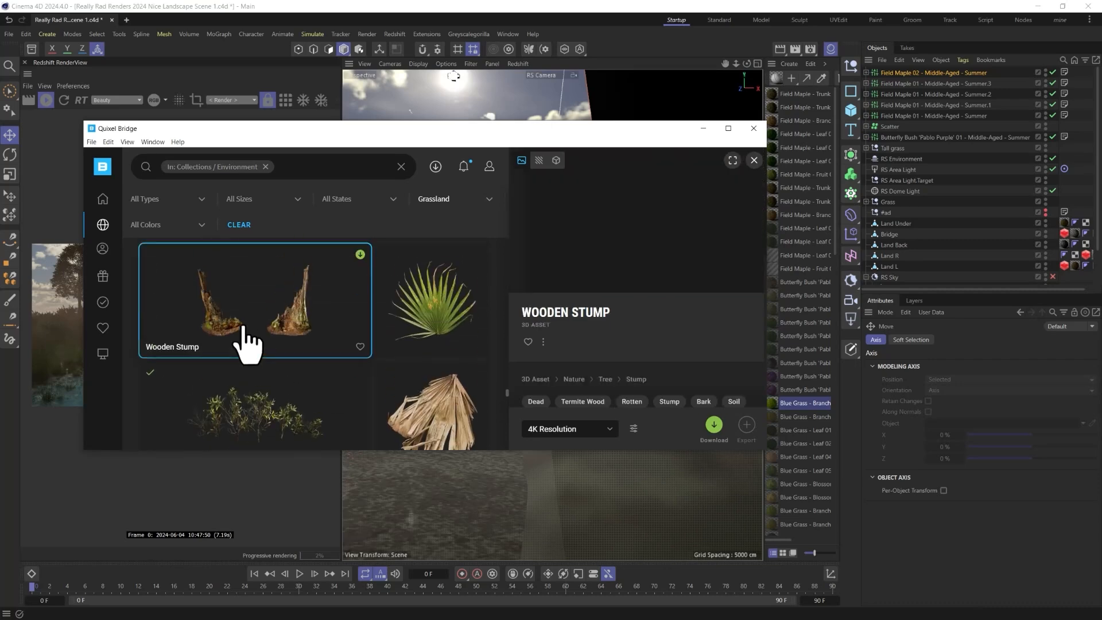
- Find the downloaded Broken Stump asset and export it to Cinema 4D at 4K Resolution
scroll(258, 367, "down", 5)
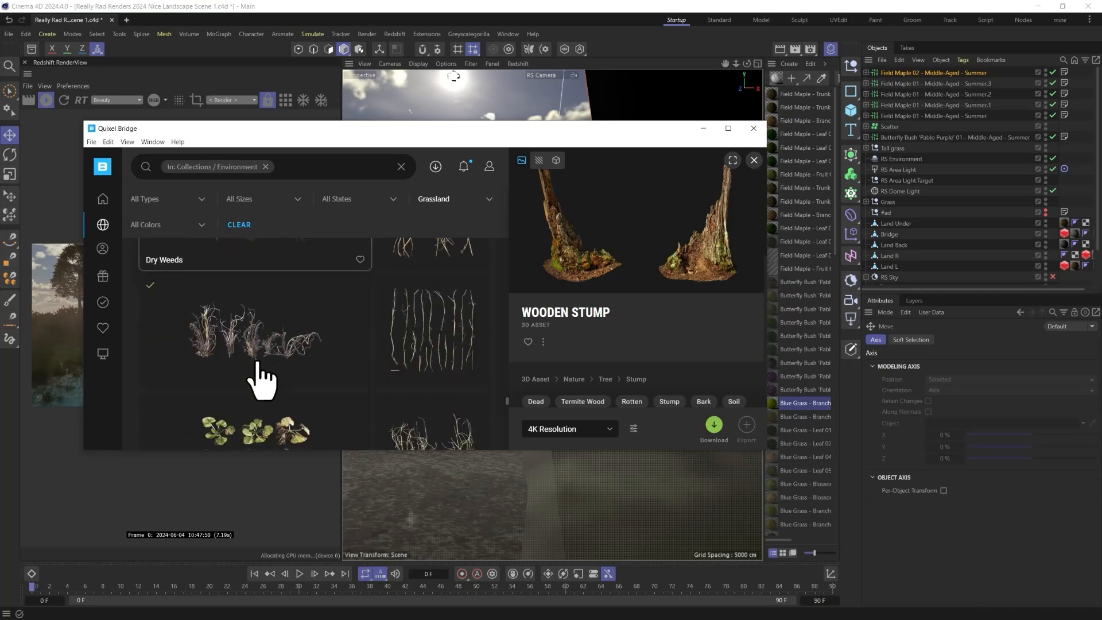
scroll(261, 379, "down", 5)
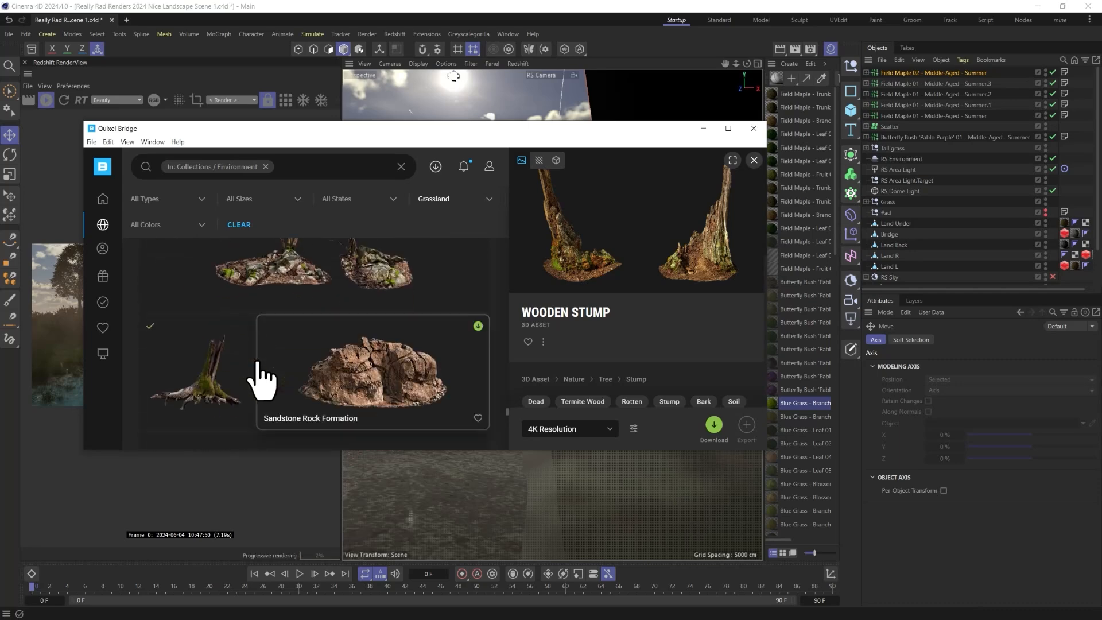
left_click(197, 388)
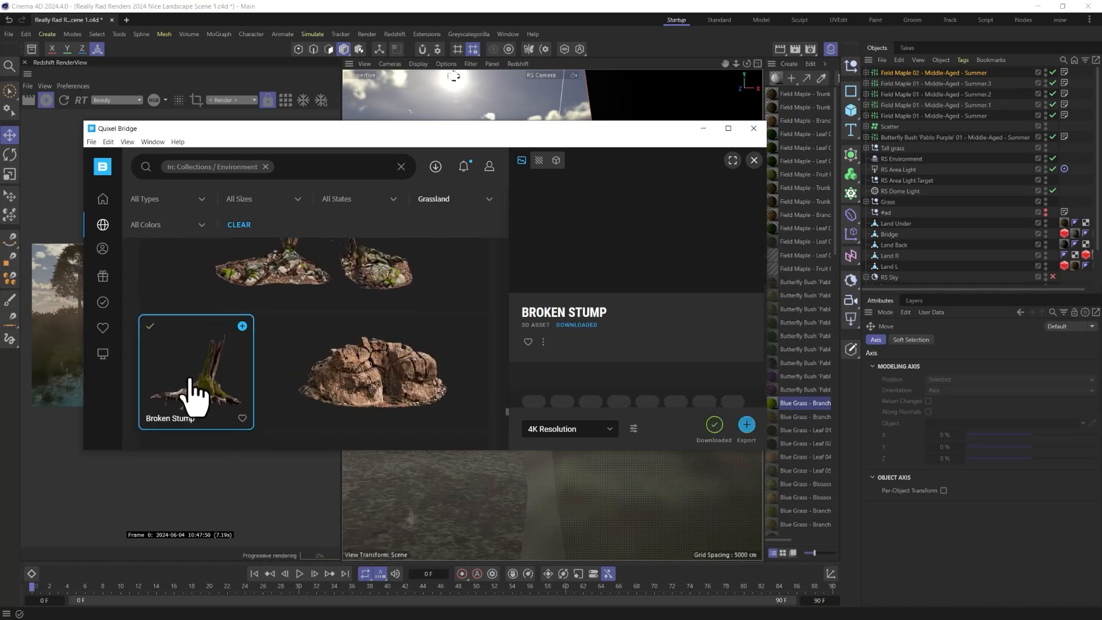
left_click(745, 428)
- Find the mossy Rock Granite asset among the Grassland results and download it at 2K Resolution
scroll(280, 385, "down", 4)
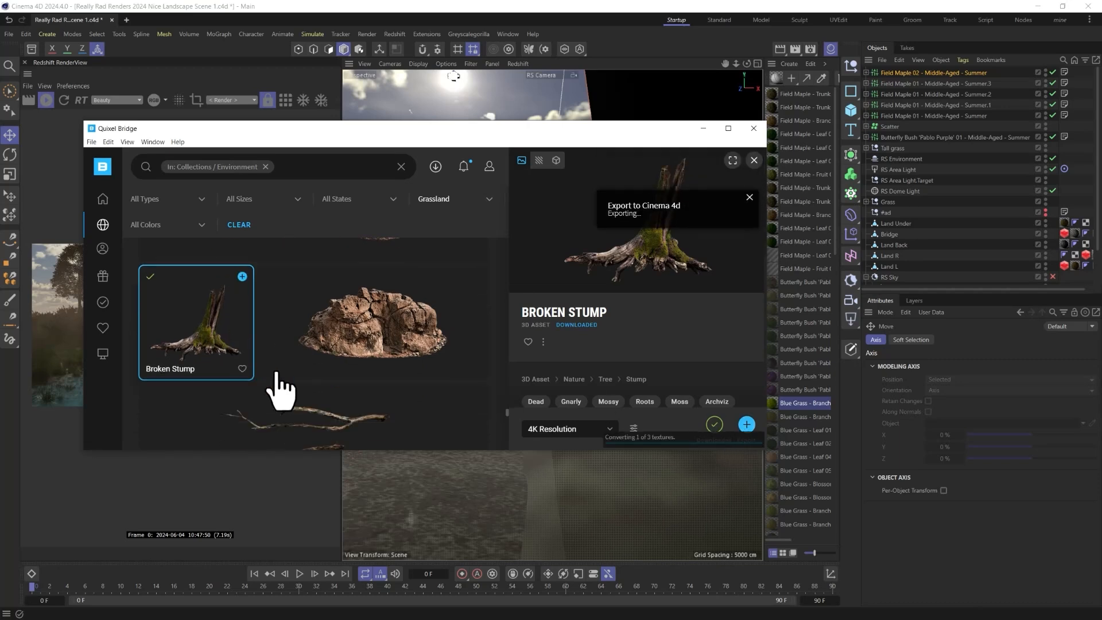
scroll(287, 376, "down", 1)
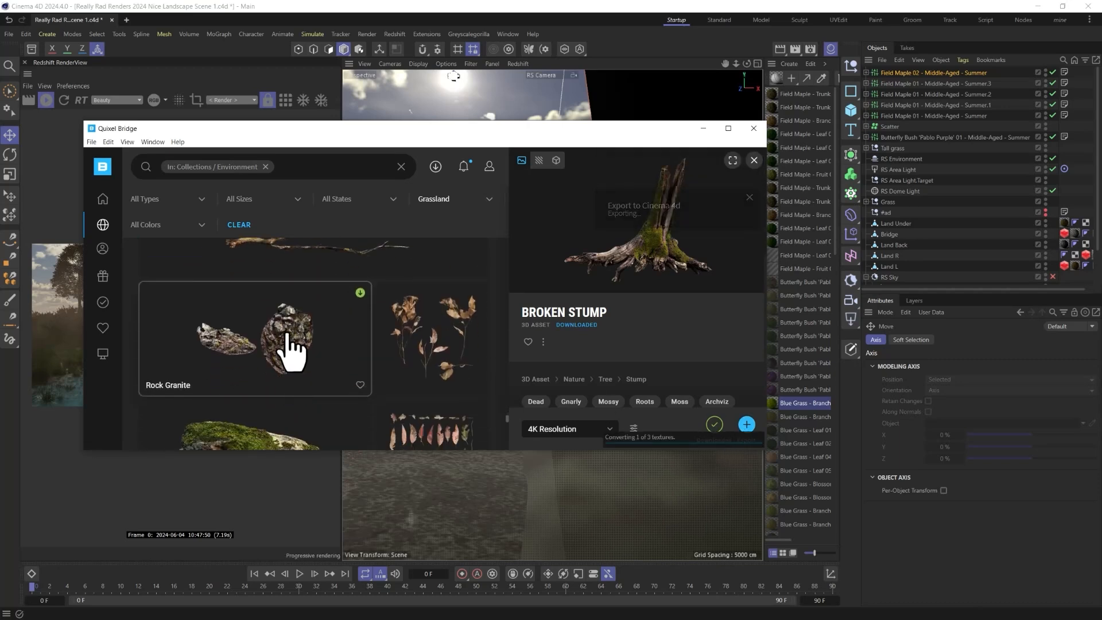
scroll(267, 339, "down", 2)
scroll(247, 373, "down", 2)
left_click(238, 308)
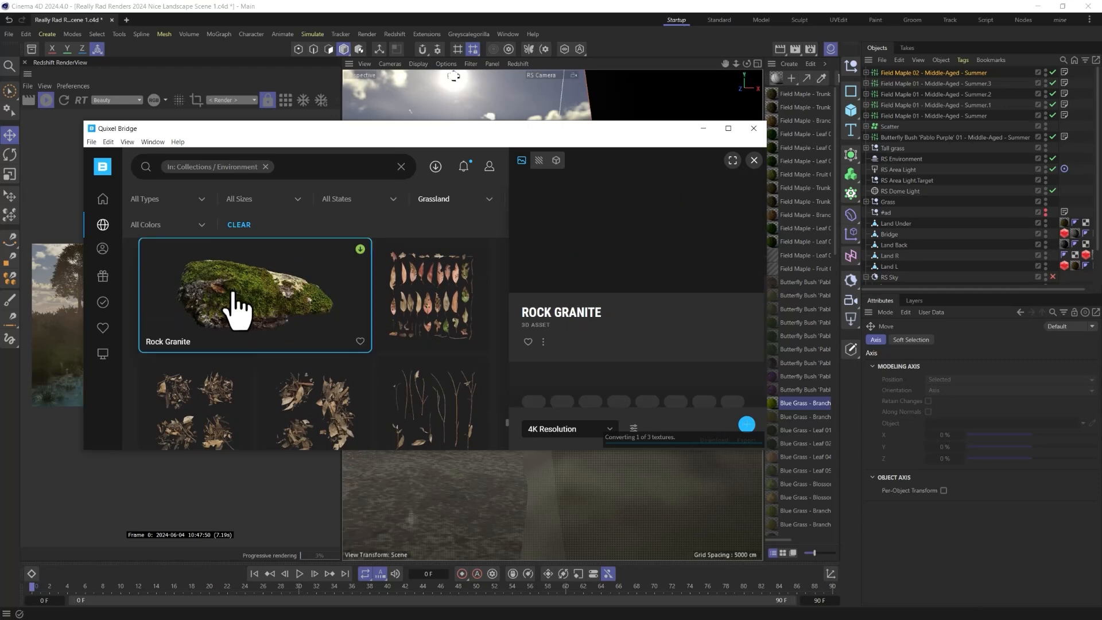
left_click(588, 430)
left_click(551, 390)
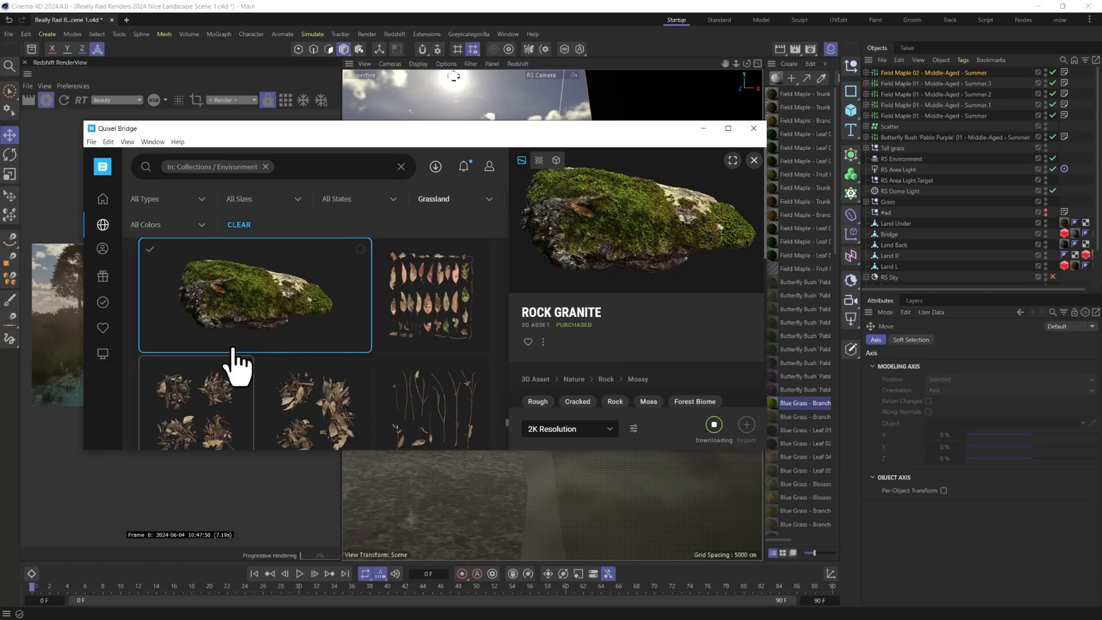
- Return to Cinema 4D and save the landscape scene
left_click(703, 129)
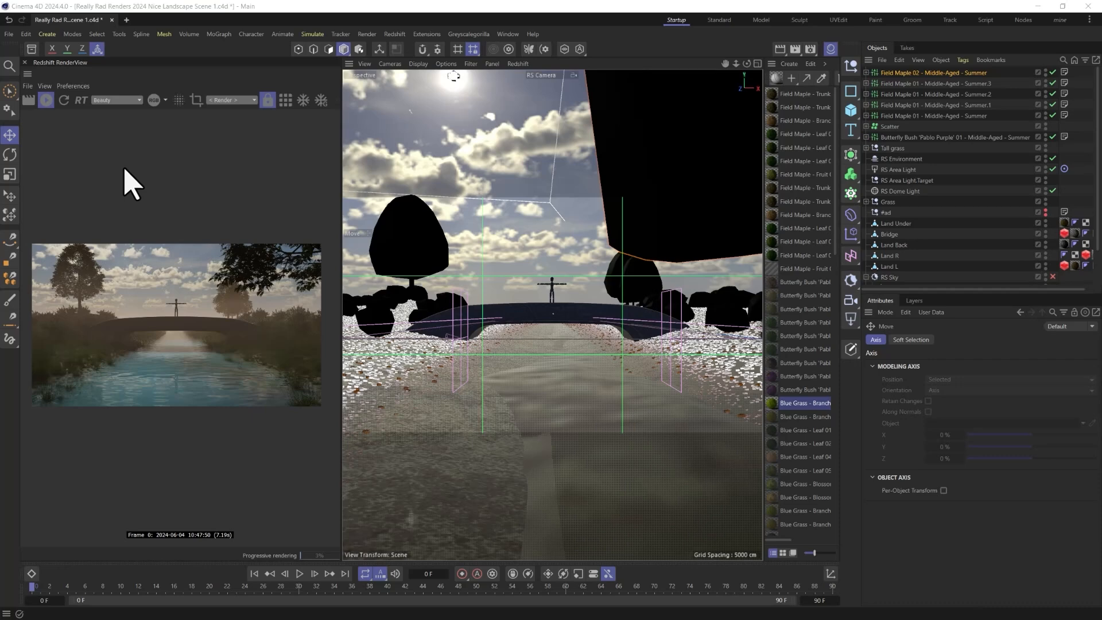
key("ctrl+s")
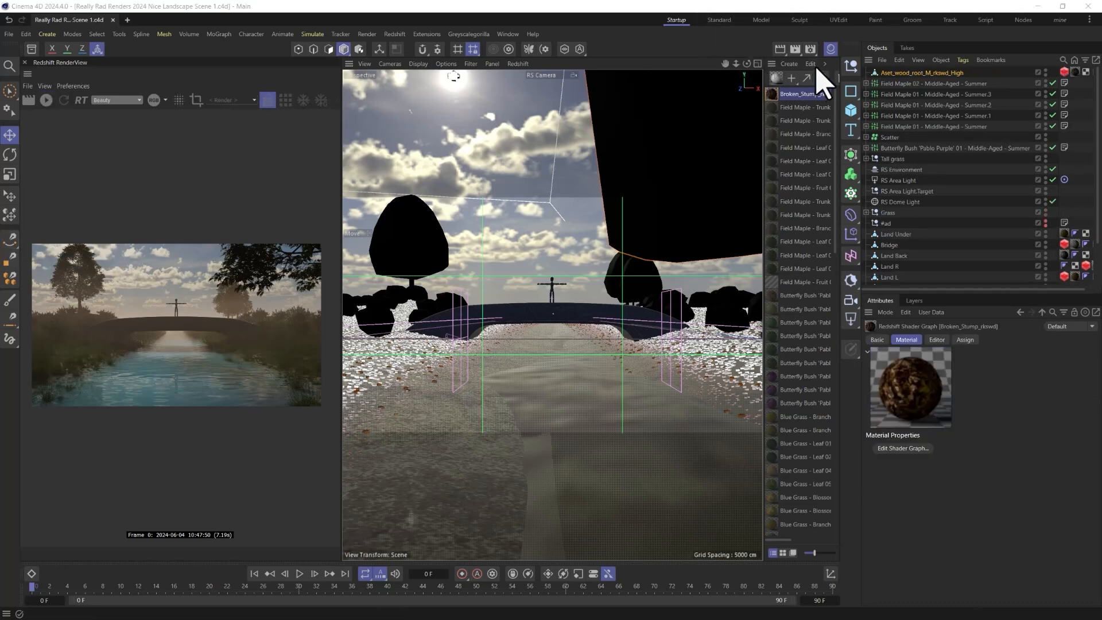
- Convert and replace the Broken Stump material with a node material
right_click(775, 93)
left_click(826, 64)
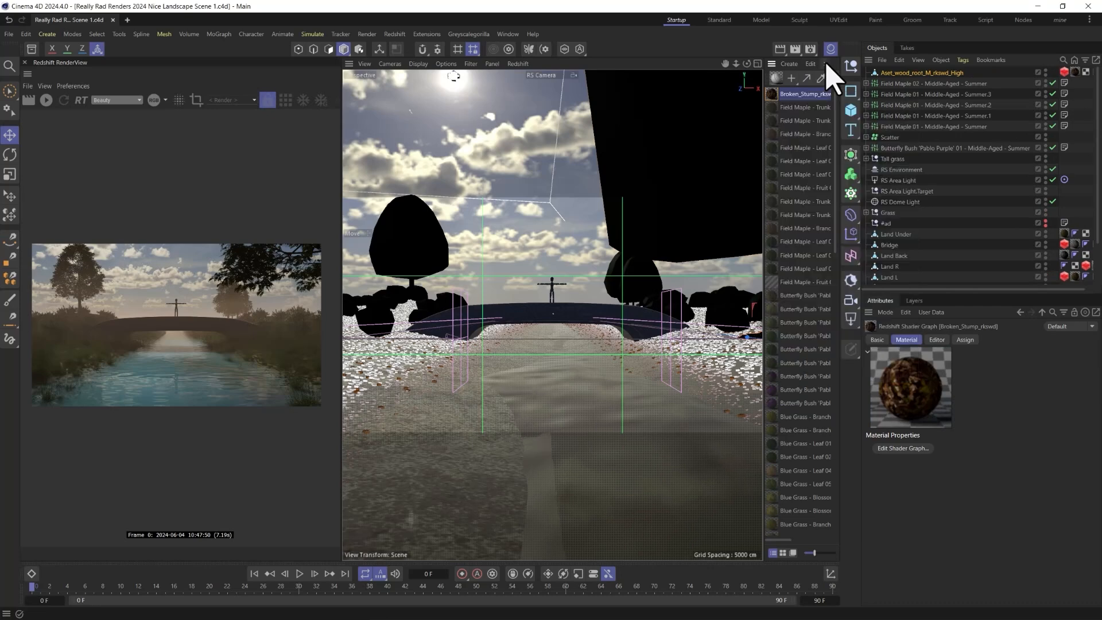
left_click(826, 64)
mouse_move(839, 107)
mouse_move(893, 168)
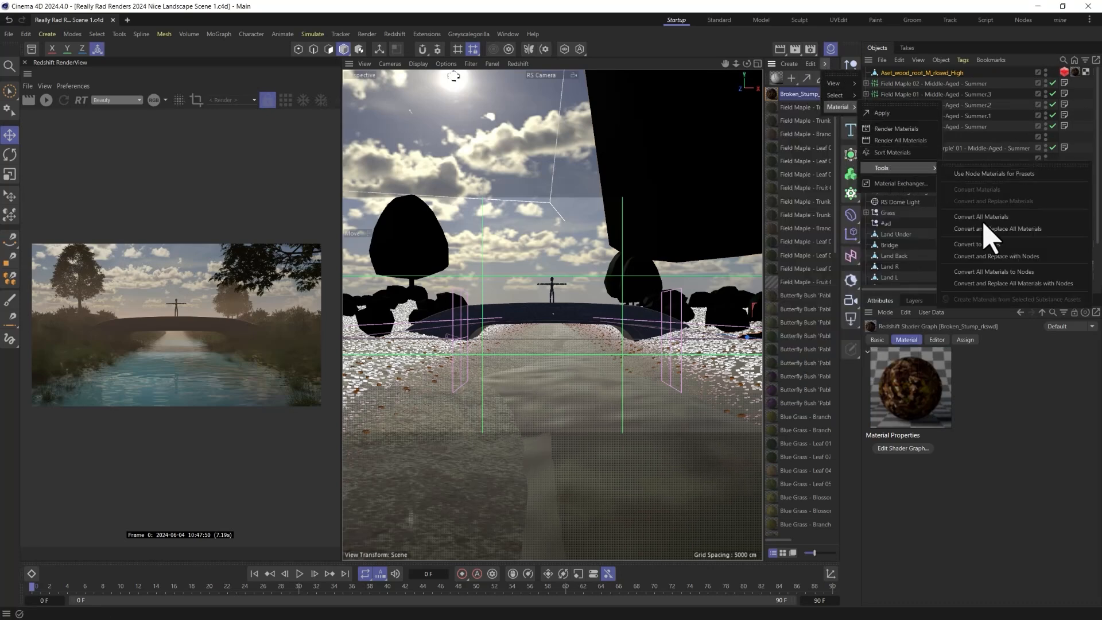
left_click(998, 256)
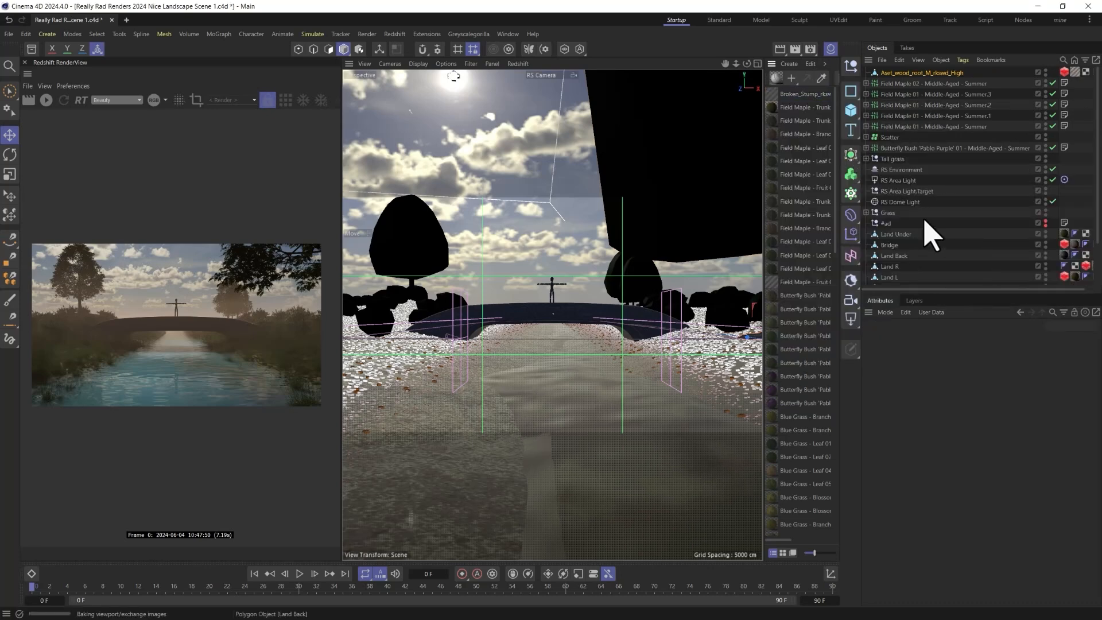
- Open the Broken Stump material's node graph and set the Albedo texture's Custom Gamma to 0.8
double_click(775, 93)
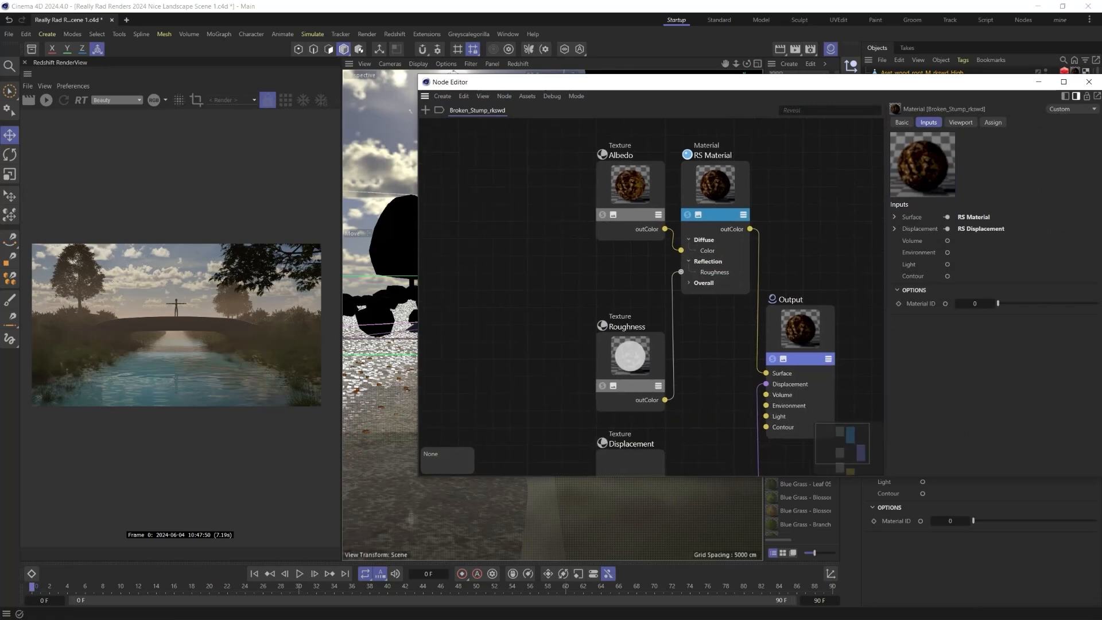
left_click(627, 158)
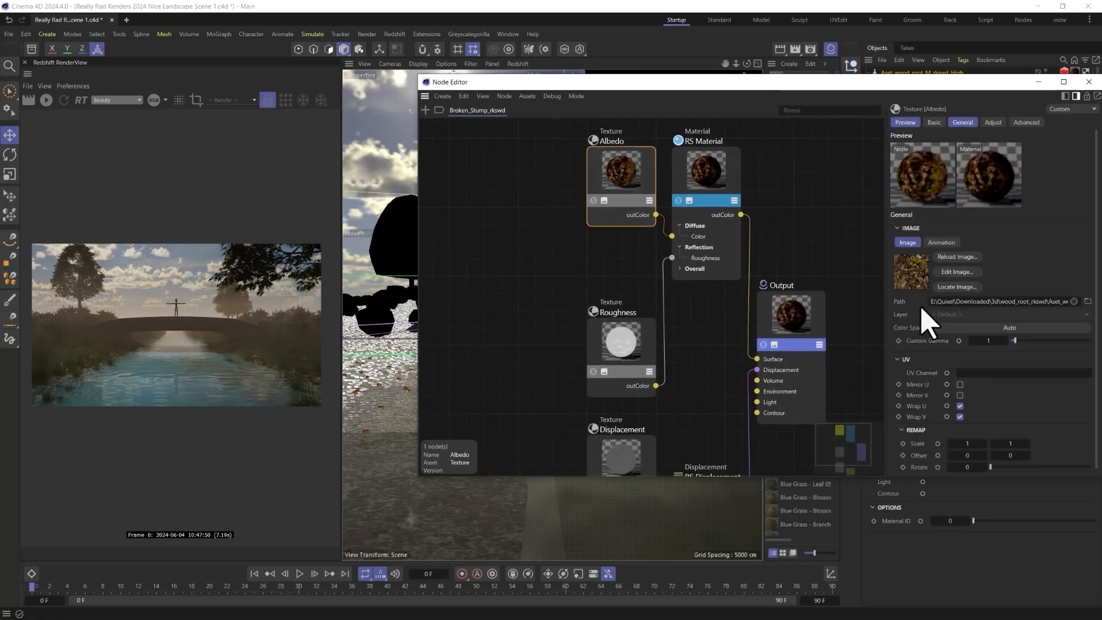
type("0.5")
key("Return")
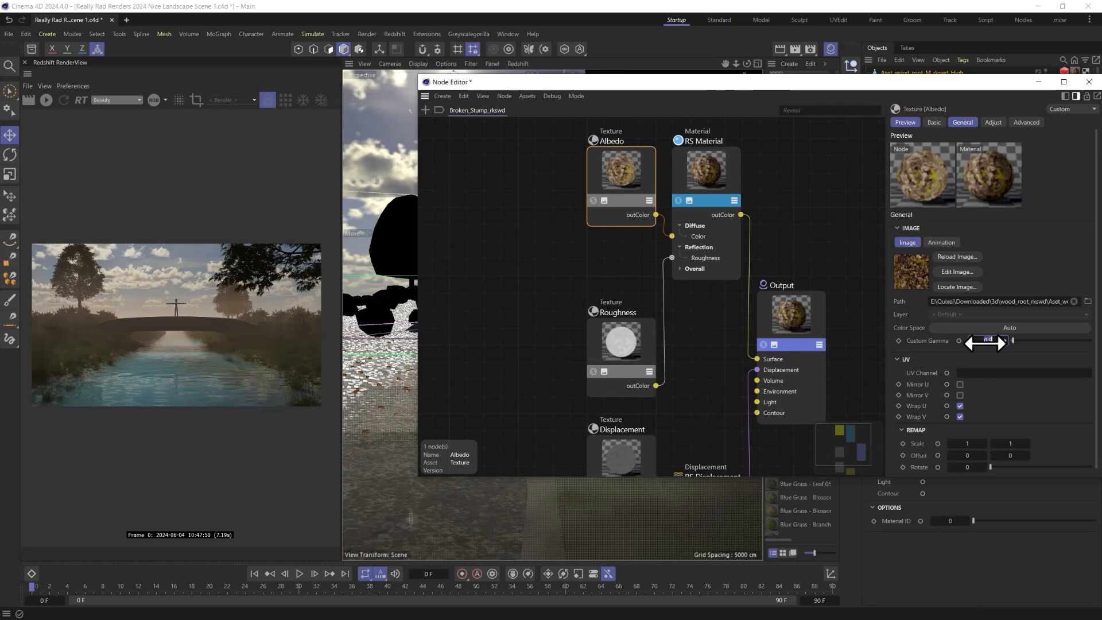
- Set the color space of the stump material's Roughness and Displacement textures to Raw and close the Node Editor
middle_click_drag(522, 430, 523, 340)
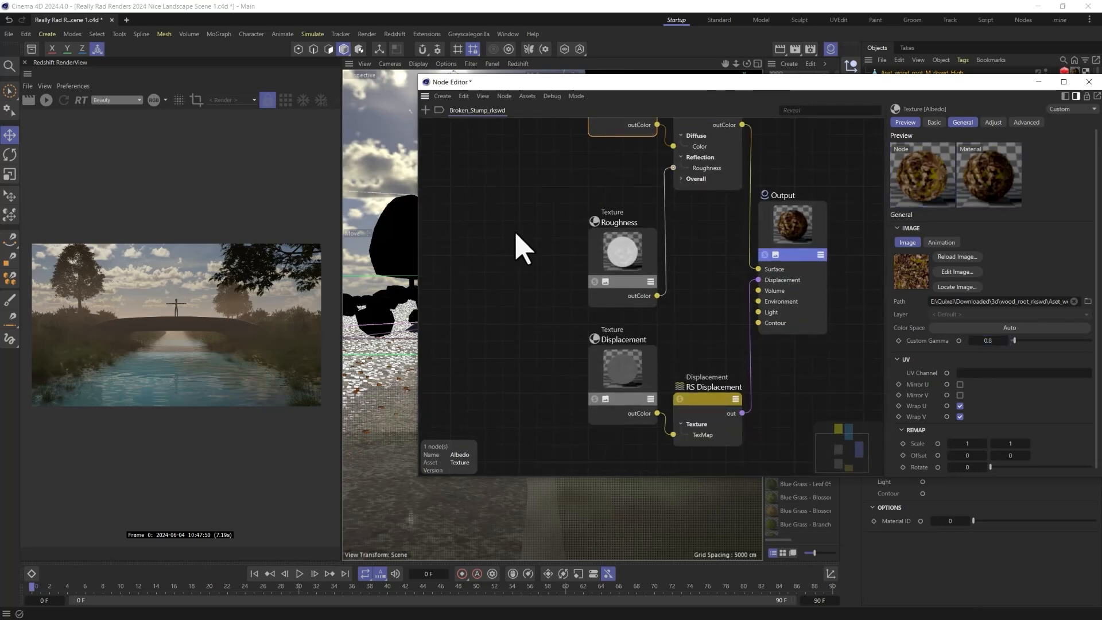
left_click_drag(517, 230, 621, 393)
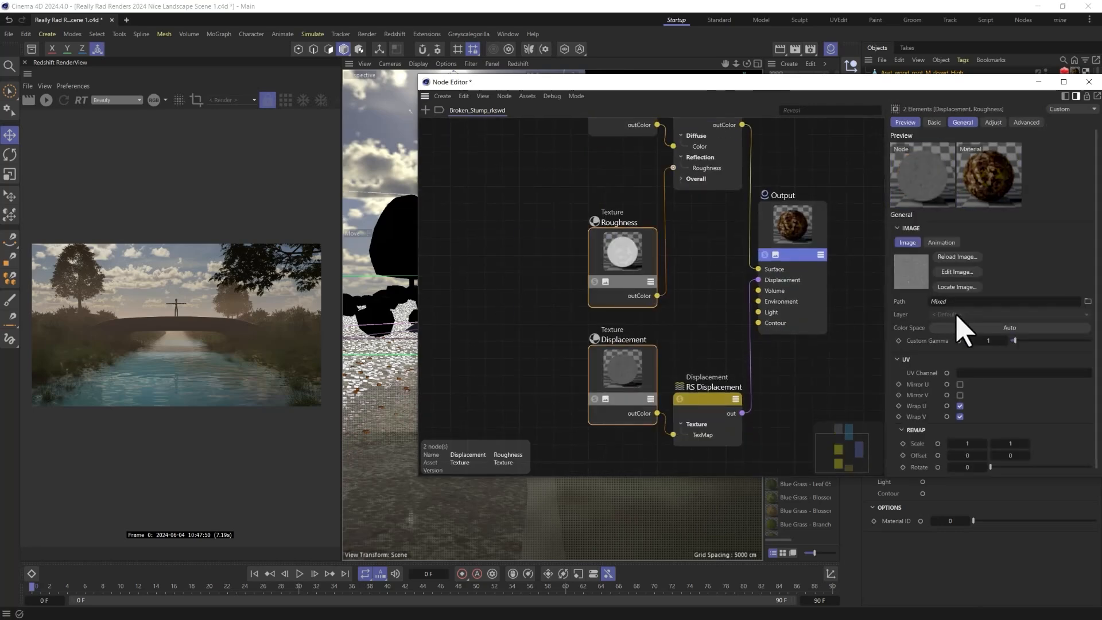
left_click(981, 340)
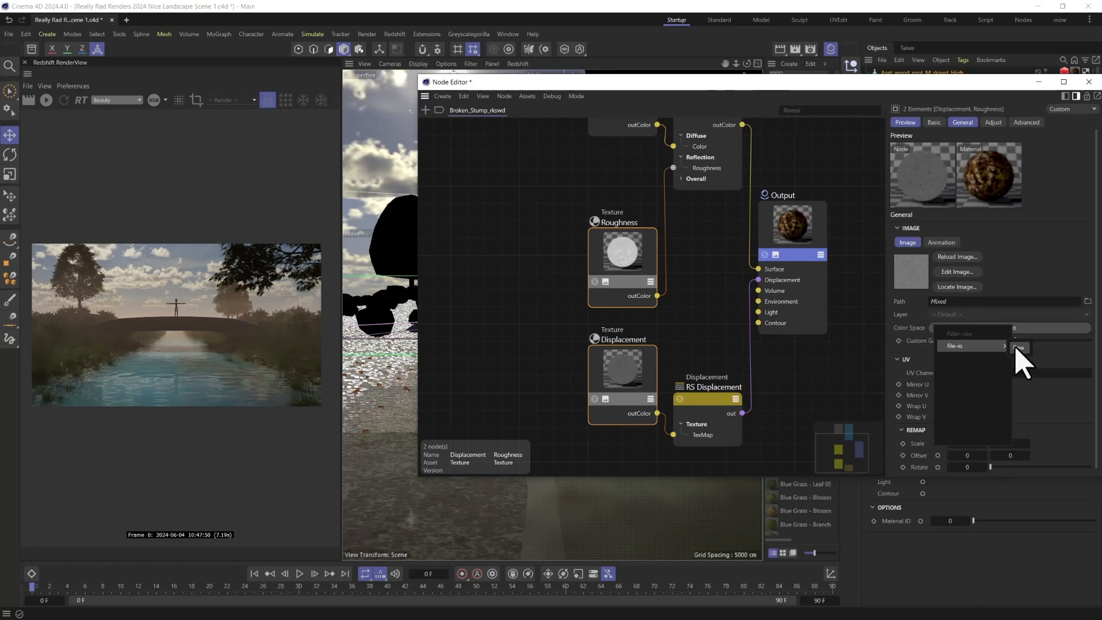
left_click(1016, 360)
left_click(1089, 82)
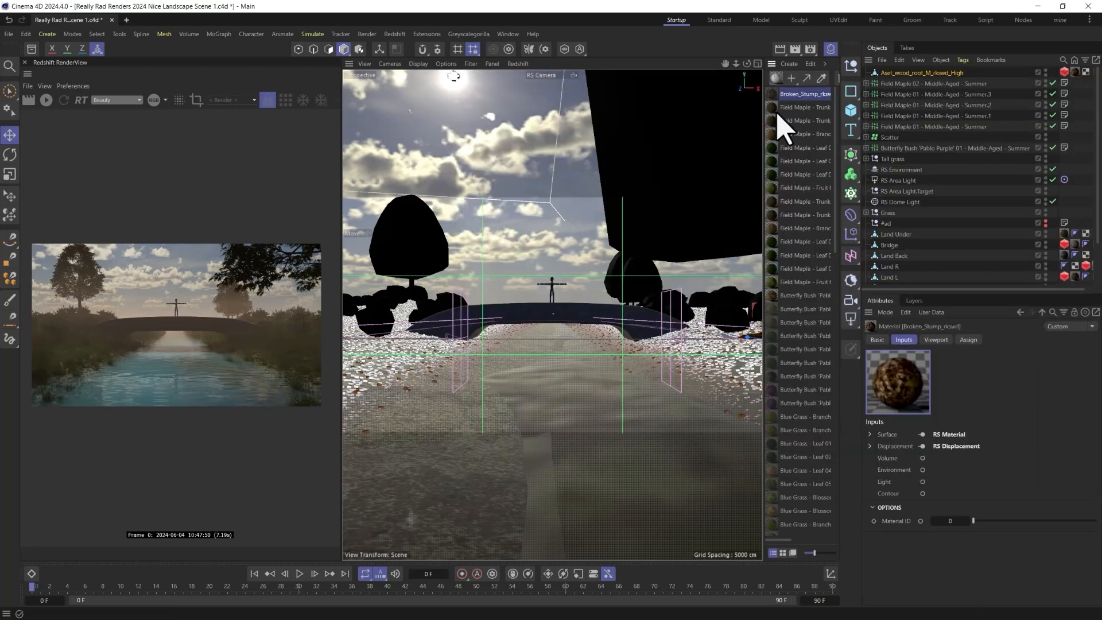
- Move the broken stump over the right bank beside the bridge and rotate it upright
left_click(889, 74)
key("e")
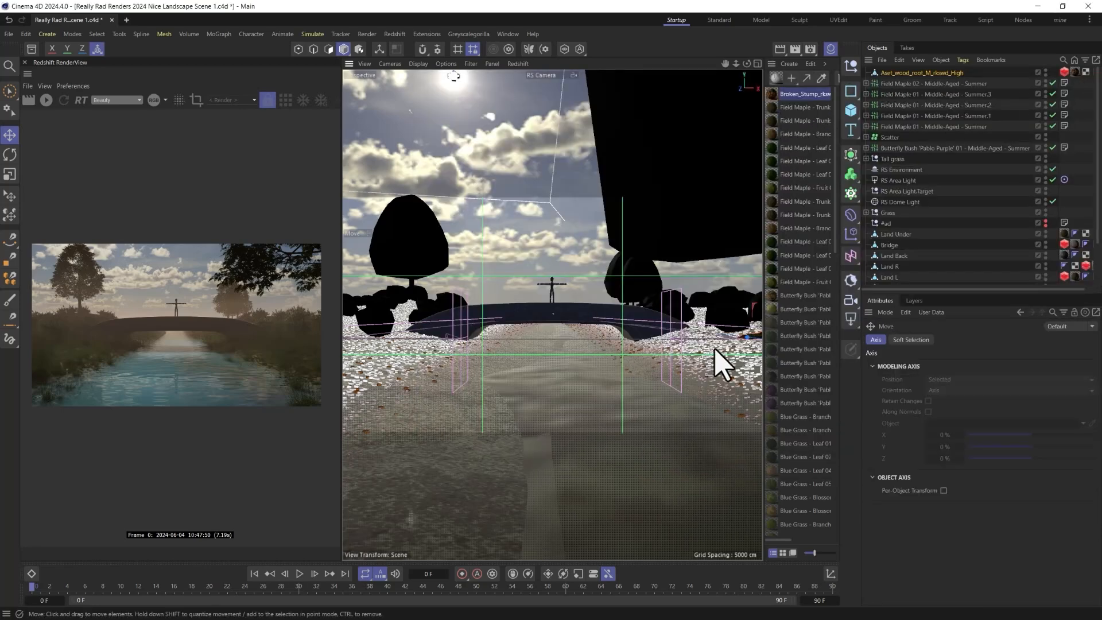
left_click_drag(754, 309, 701, 309)
key("r")
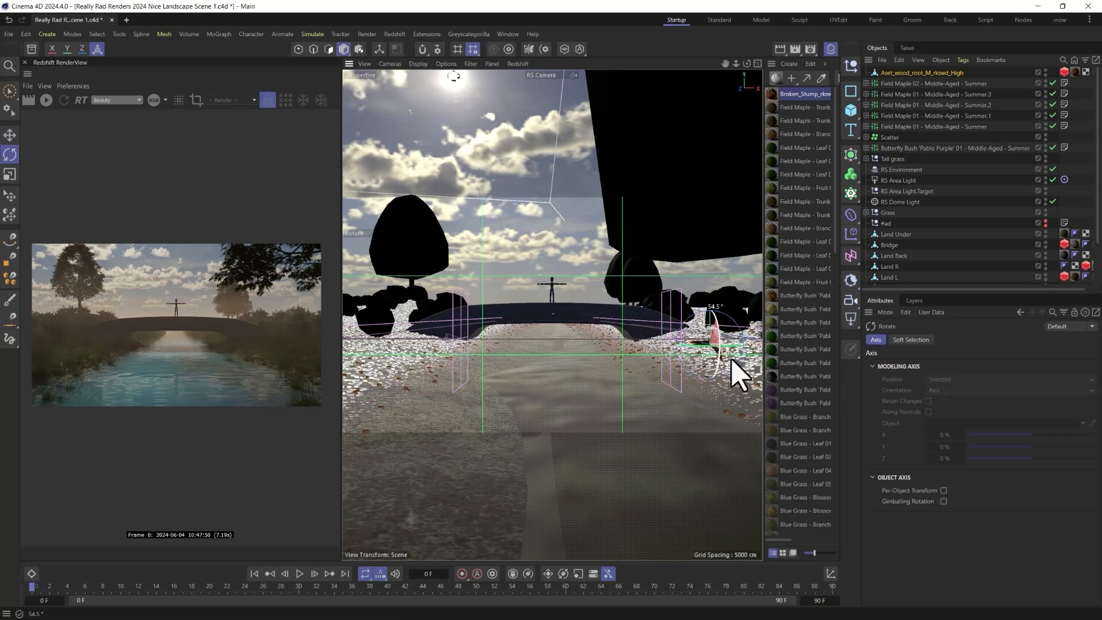
left_click_drag(697, 327, 766, 318)
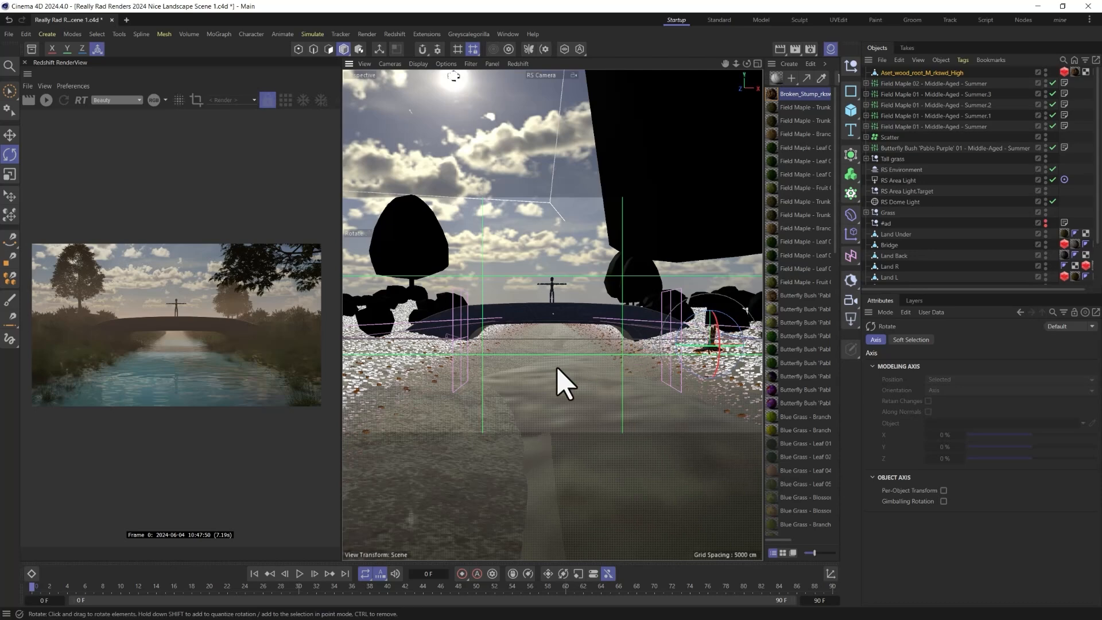
- Place the stump on the ground of the left bank near the water with the Place tool and adjust its rotation
left_click(11, 196)
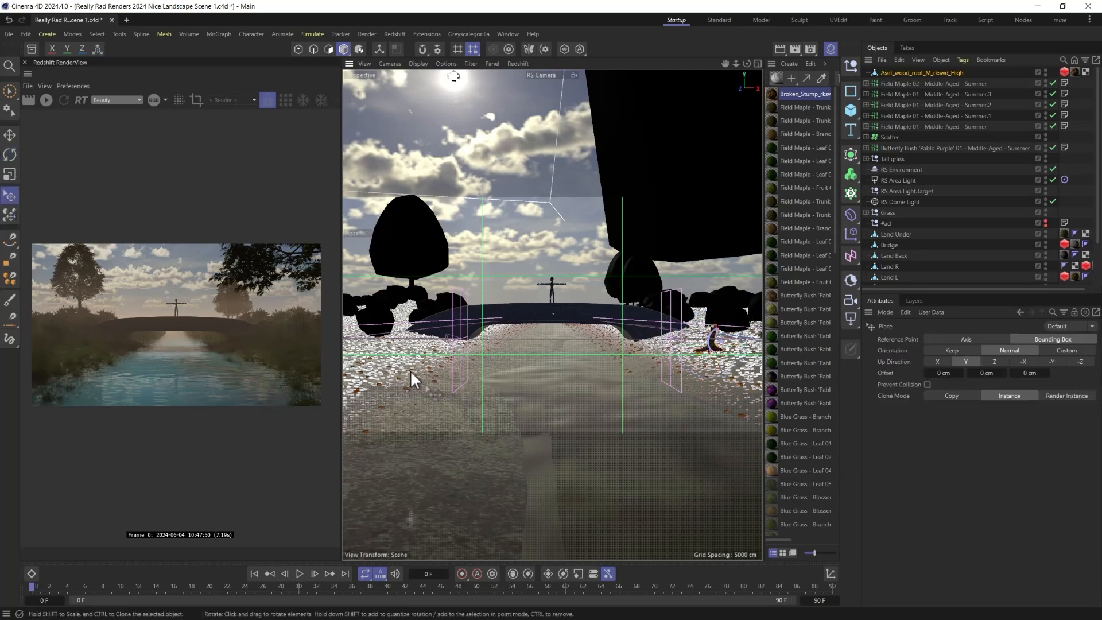
left_click_drag(405, 410, 460, 419)
key("r")
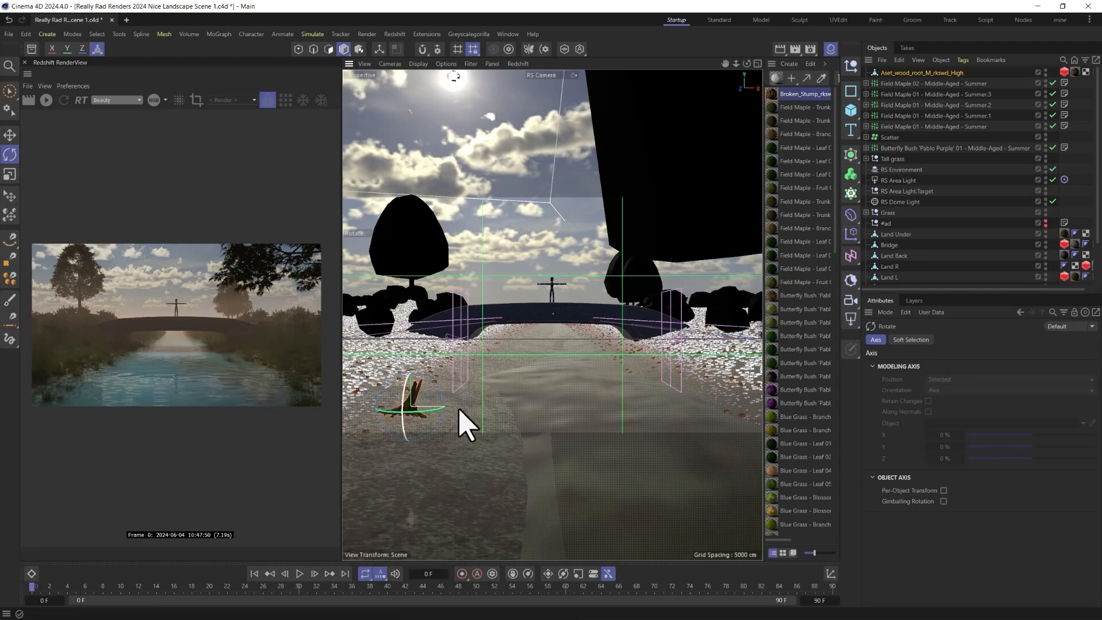
key("t")
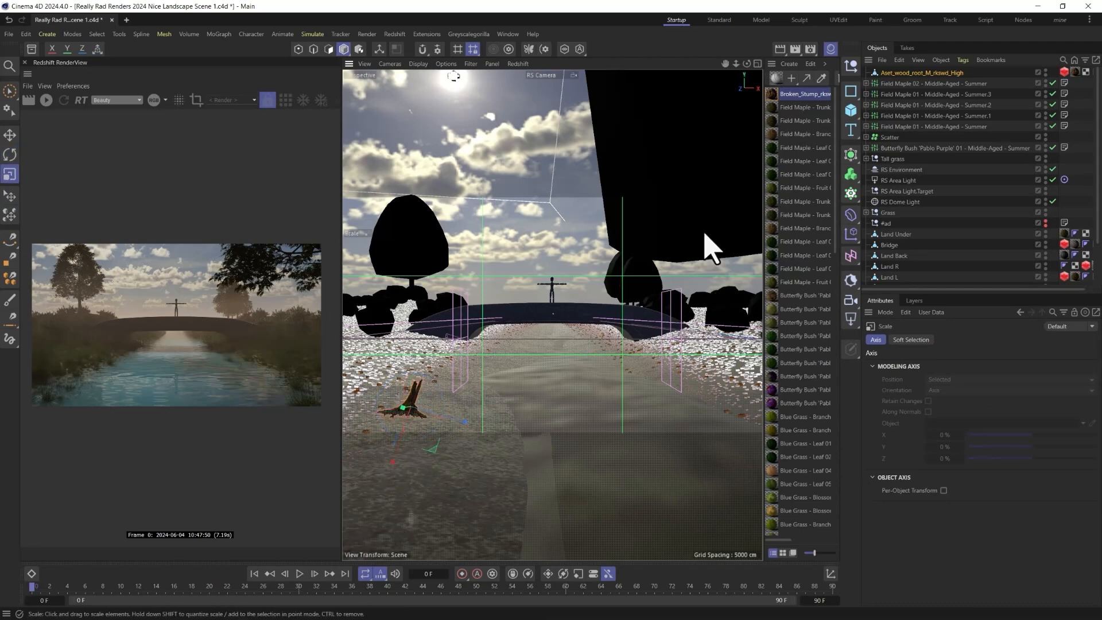
left_click_drag(491, 373, 569, 347)
left_click_drag(736, 162, 593, 269)
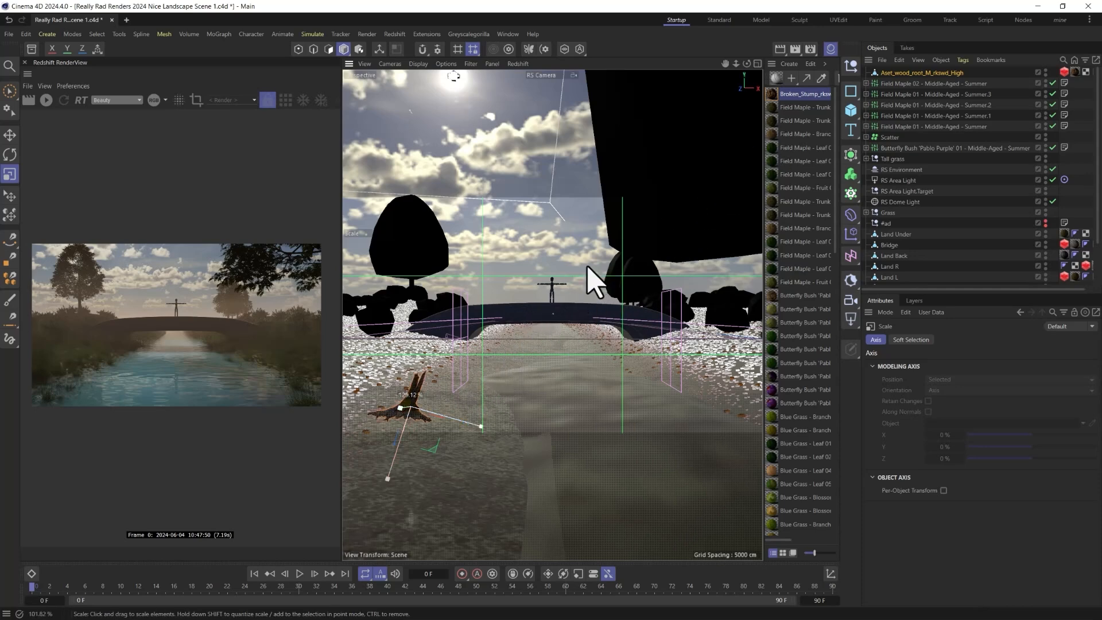
key("Escape")
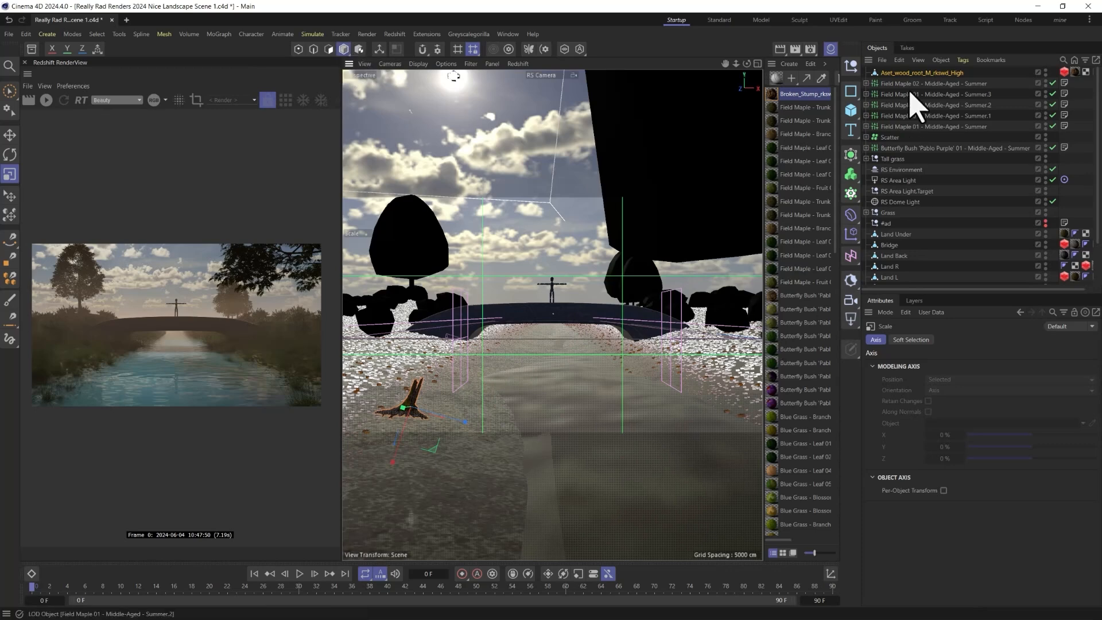
- Switch the stump's transform axes to world coordinates and scale it up uniformly to more than twice its size
left_click(913, 73)
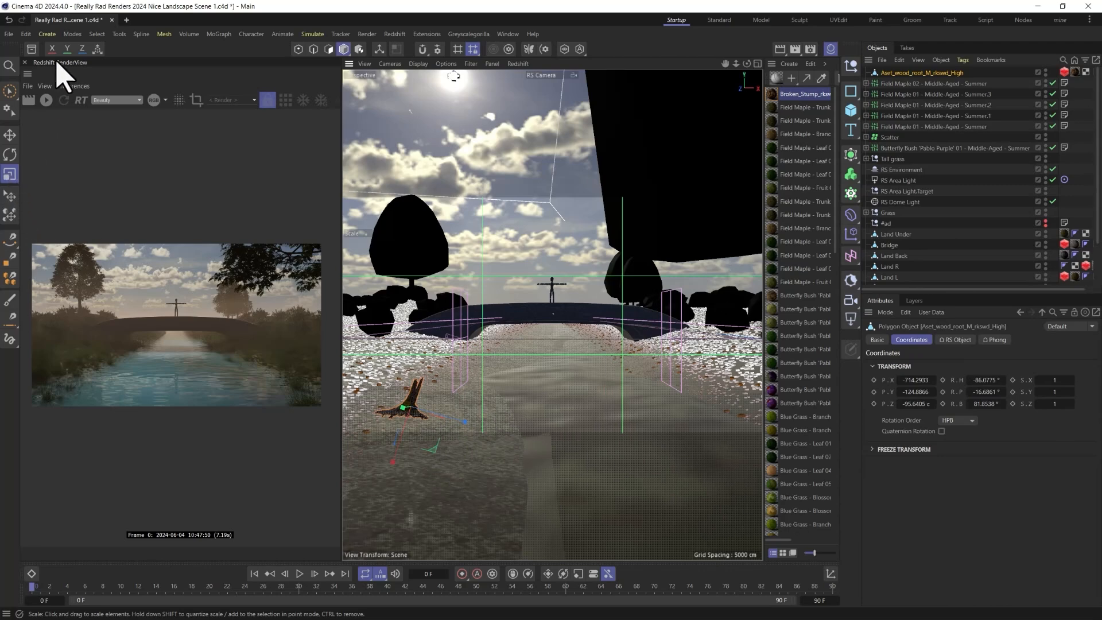
left_click(98, 49)
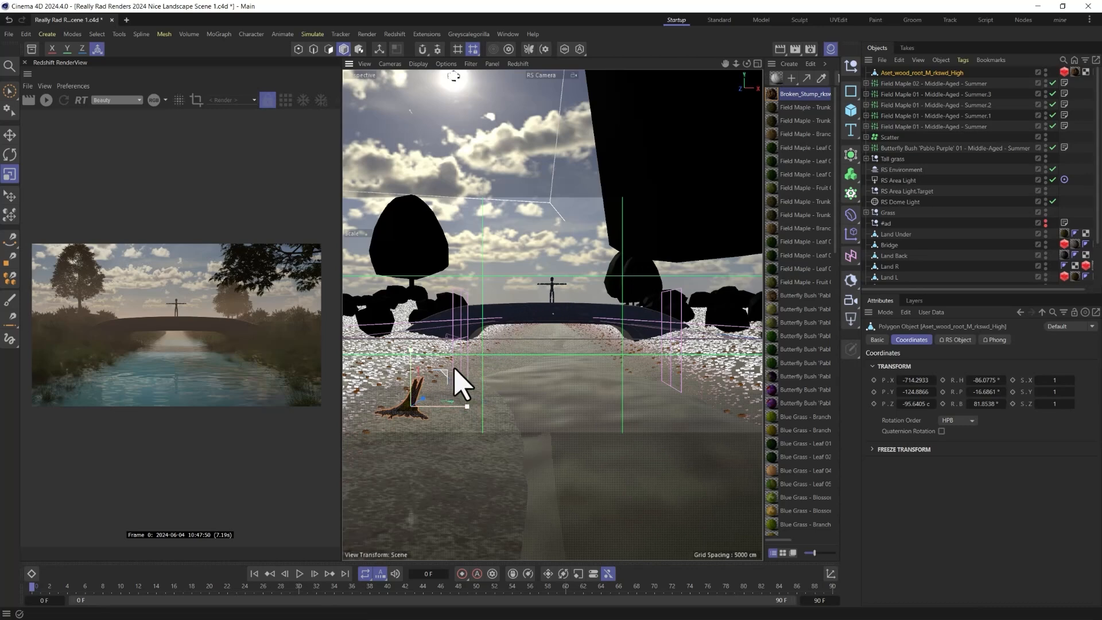
left_click(10, 135)
key("t")
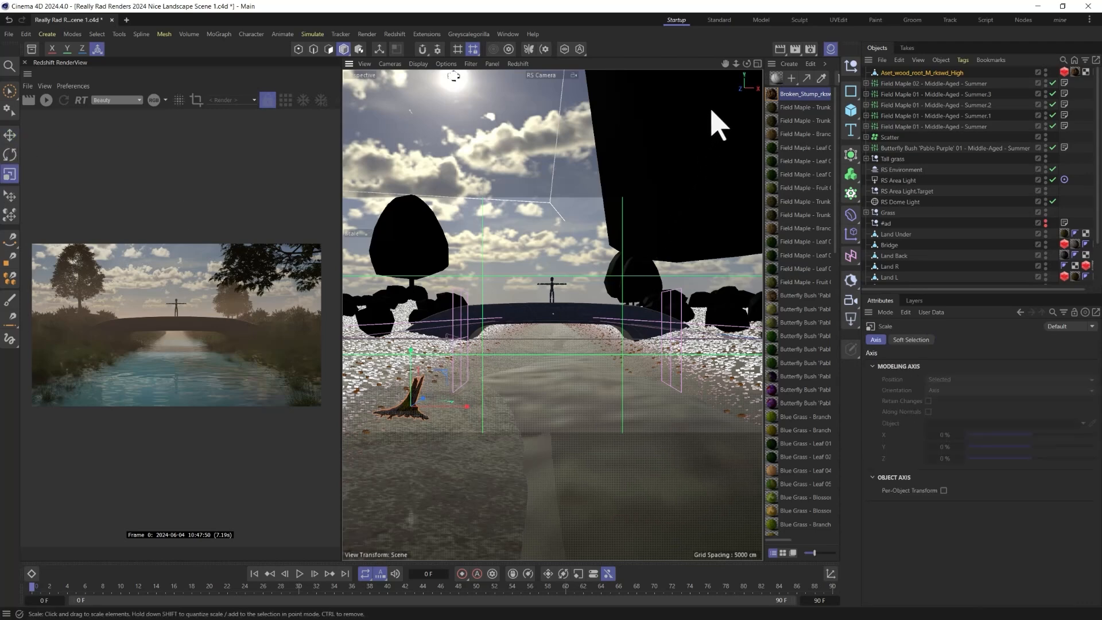
left_click_drag(466, 406, 470, 407)
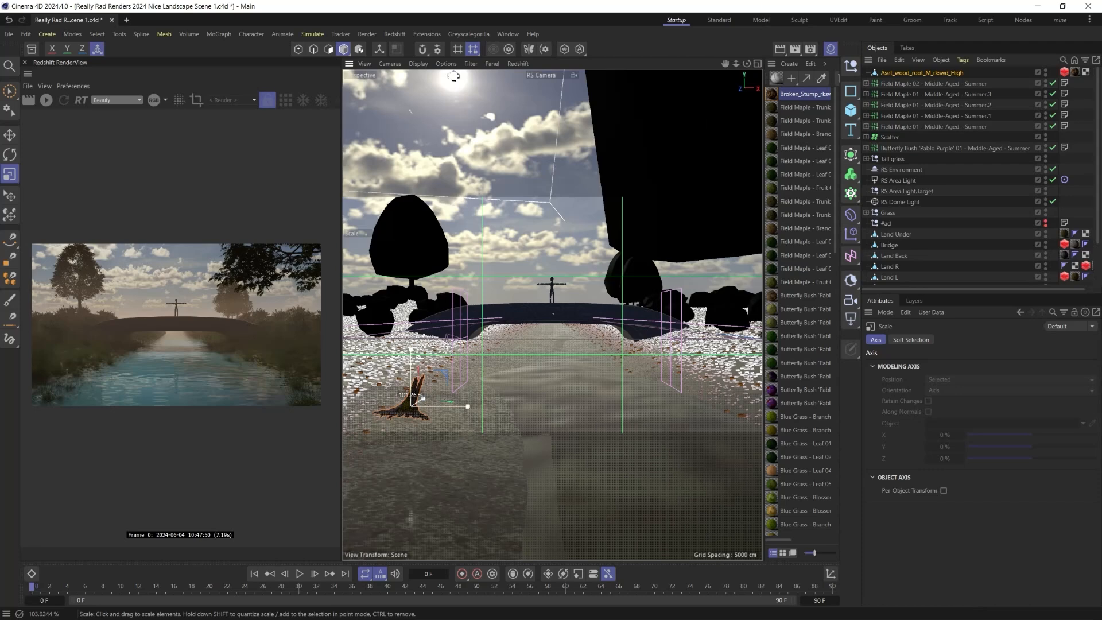
left_click_drag(468, 406, 543, 406)
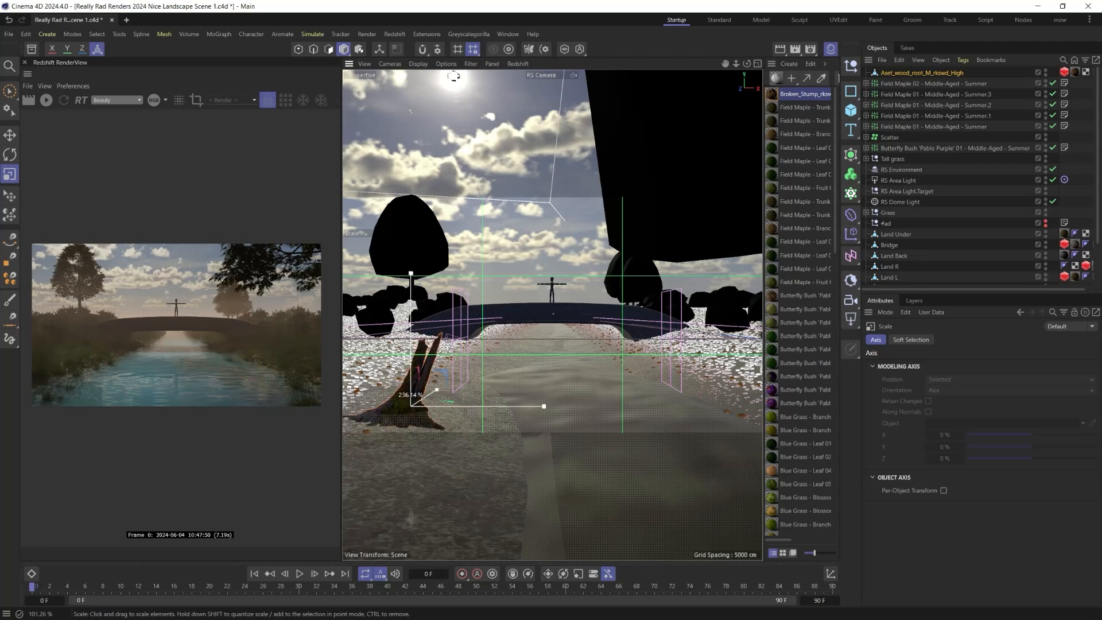
left_click_drag(543, 407, 545, 406)
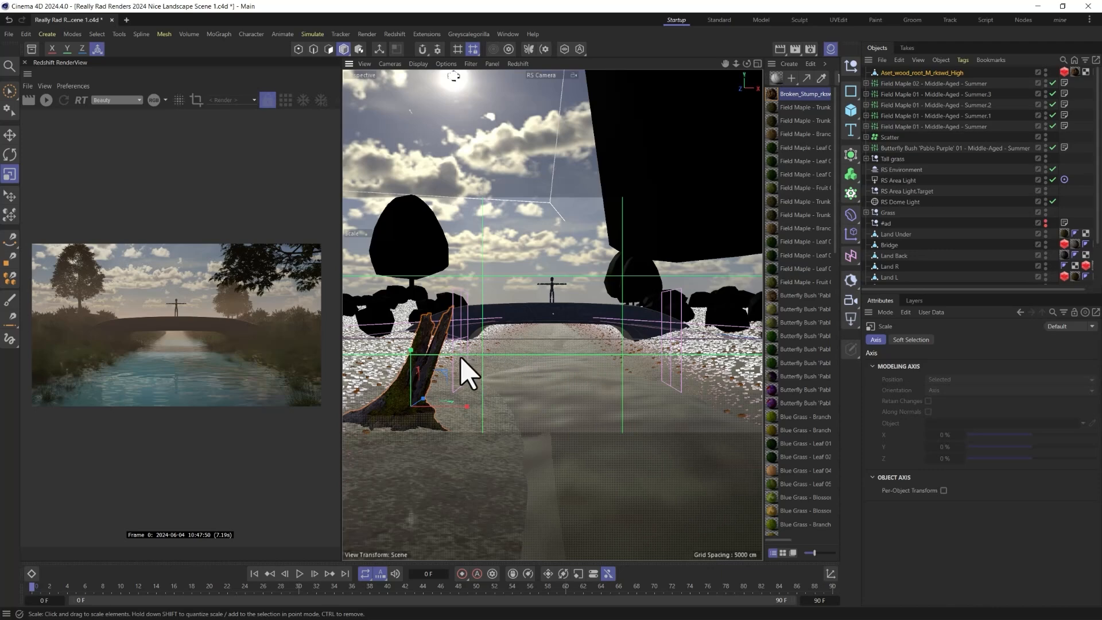
- Move and rotate the enlarged stump so it stands in the foreground at the outer edge of the left bank
key("e")
mouse_move(442, 373)
left_mouse_down()
mouse_move(433, 381)
mouse_move(432, 370)
left_mouse_up()
key("r")
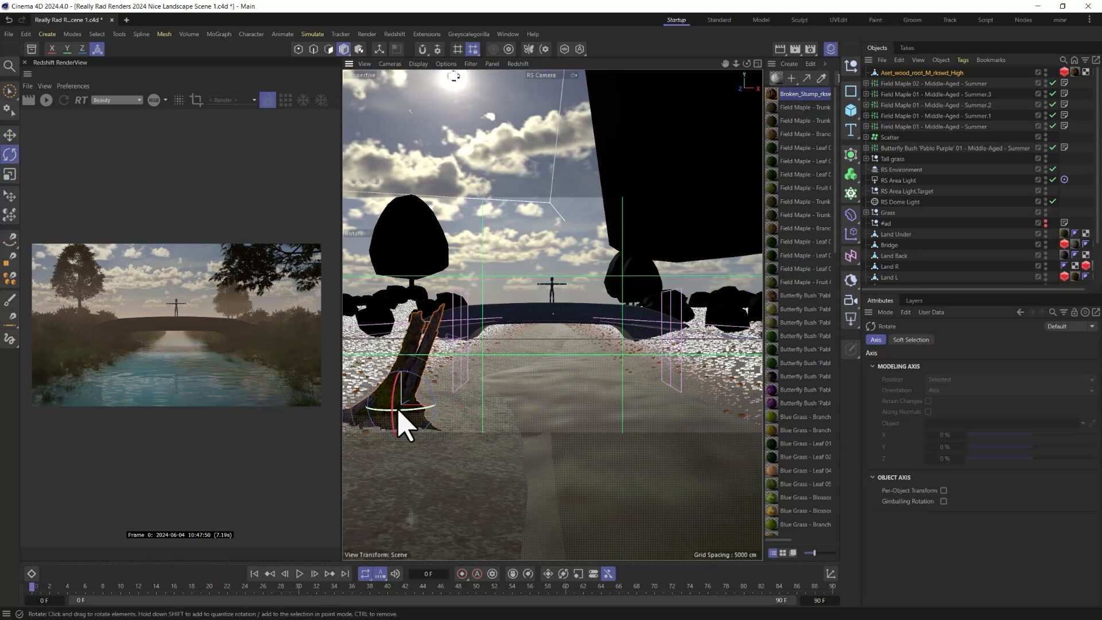
left_click_drag(401, 419, 414, 377)
key("e")
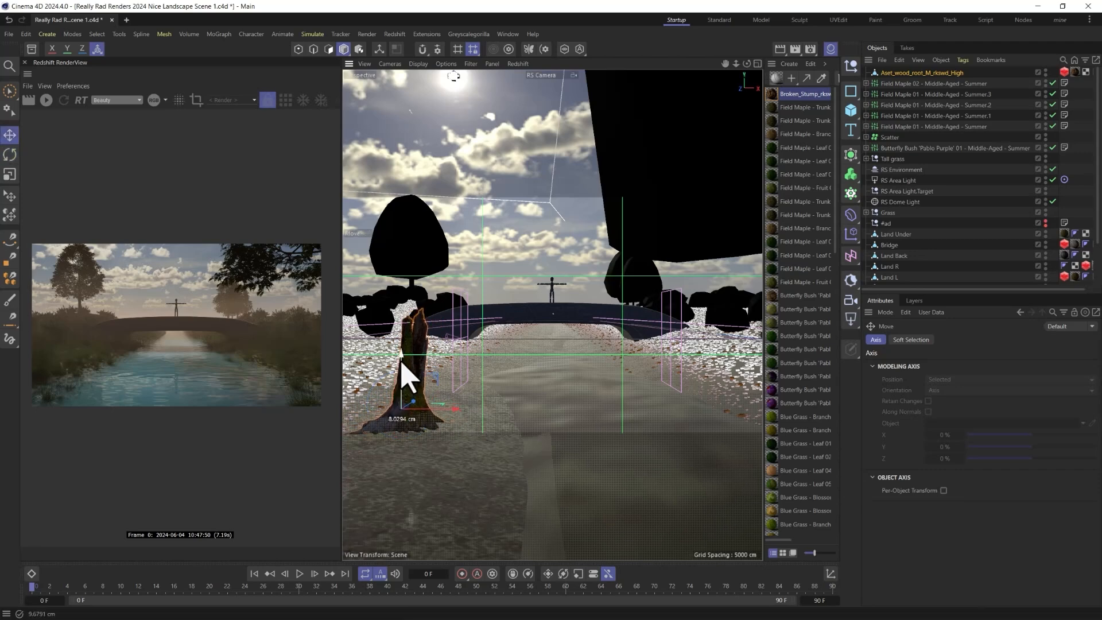
key("r")
left_click_drag(460, 418, 376, 435)
key("e")
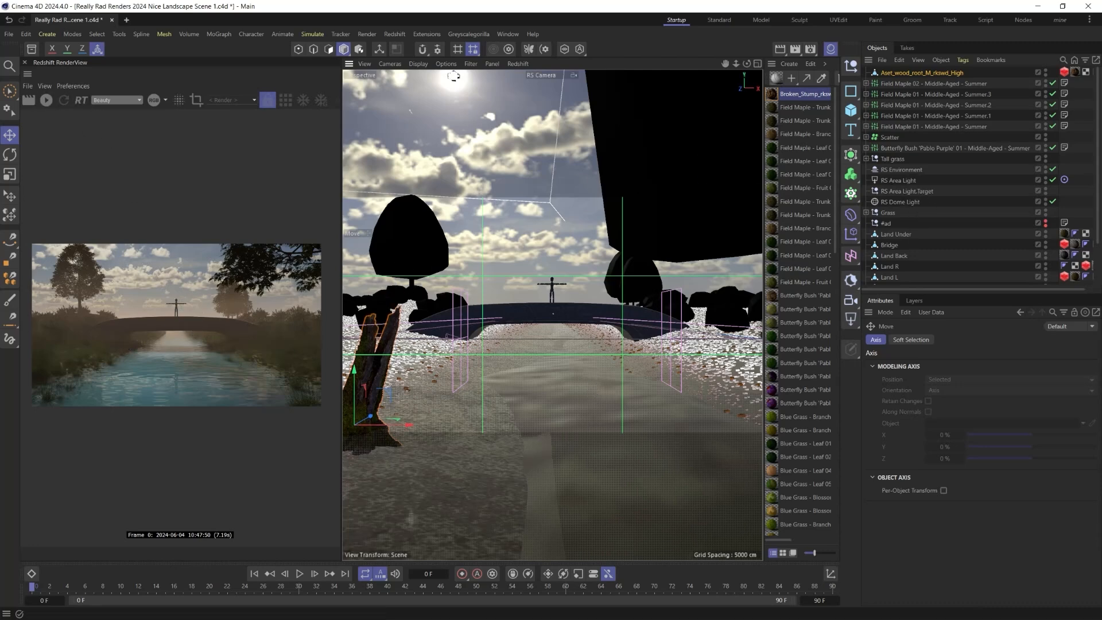
- Switch to Quixel Bridge and look through the Grassland environment assets for a rock that suits the river scene
key("super")
left_click(890, 612)
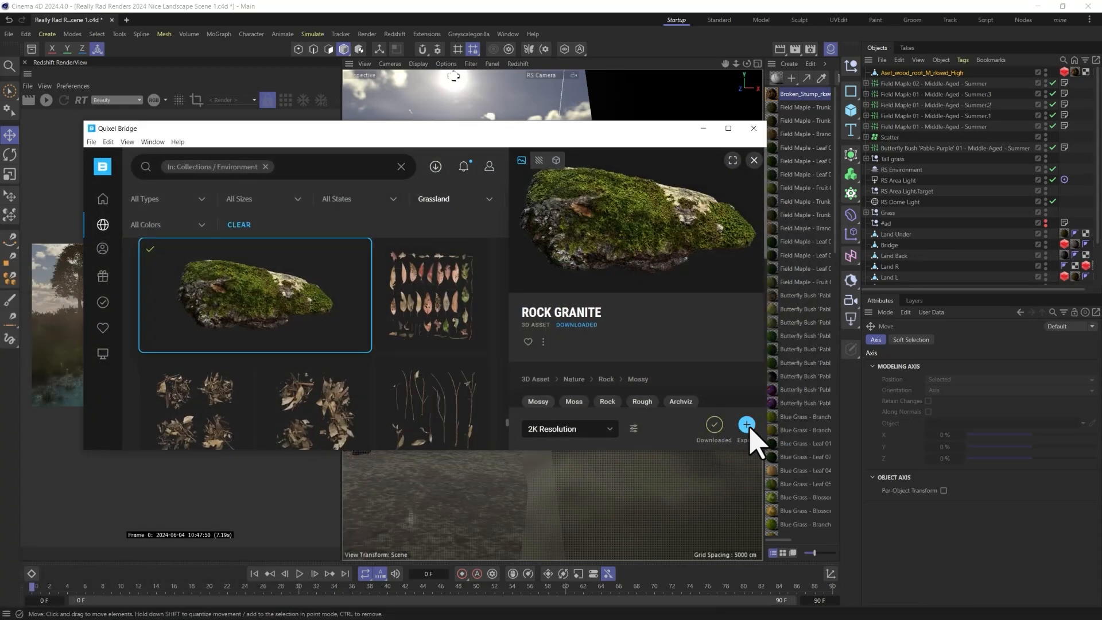
scroll(283, 338, "down", 5)
scroll(302, 359, "up", 2)
left_click(298, 344)
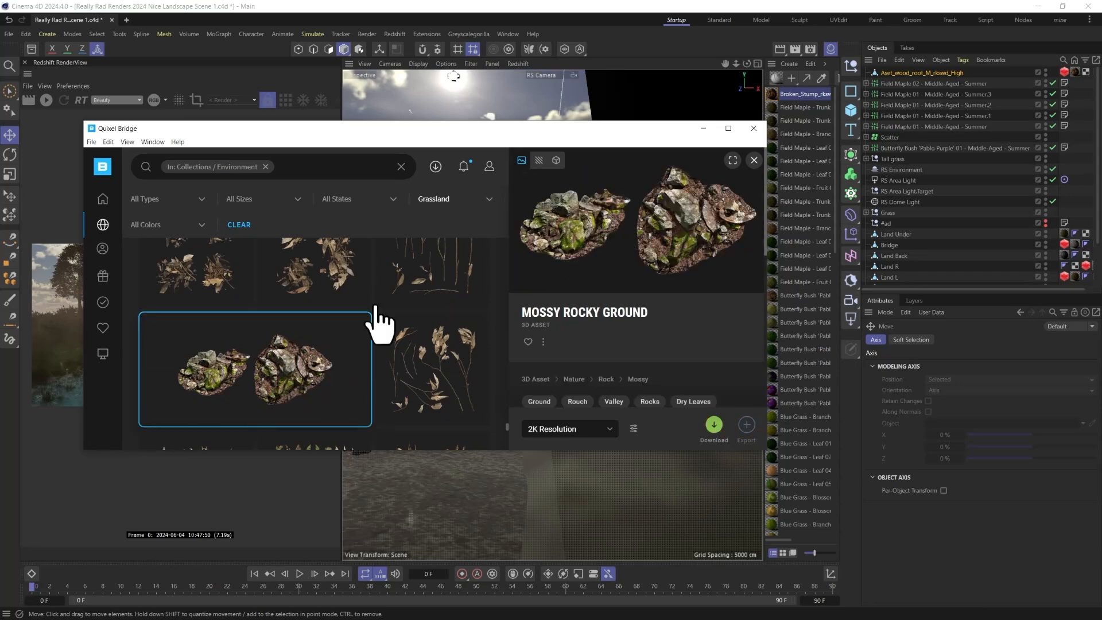
scroll(259, 356, "down", 3)
scroll(261, 355, "up", 2)
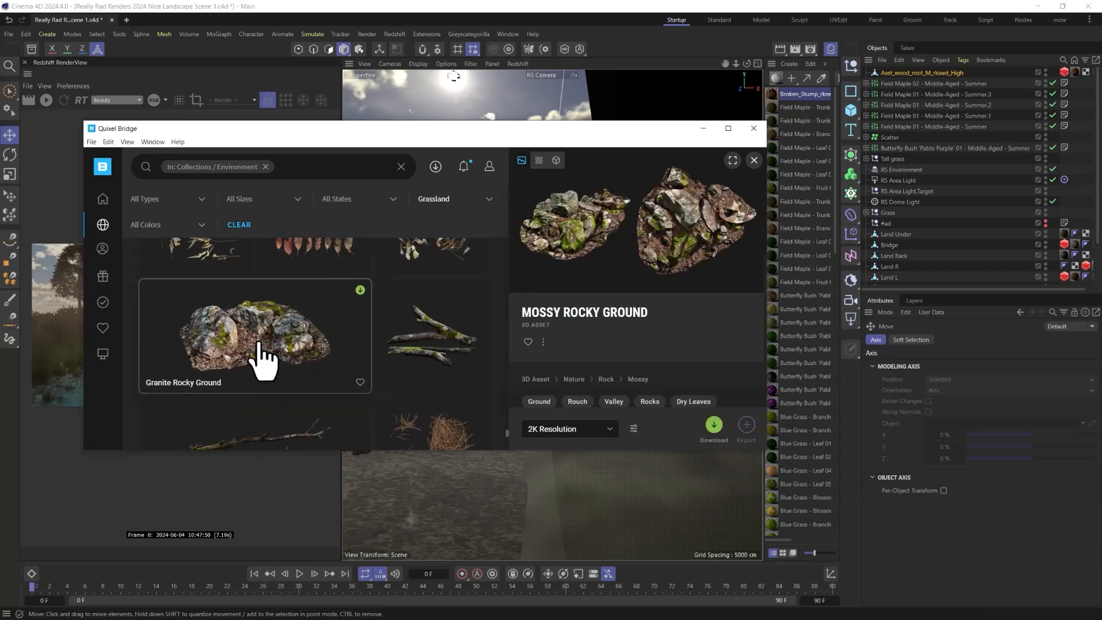
left_click(272, 359)
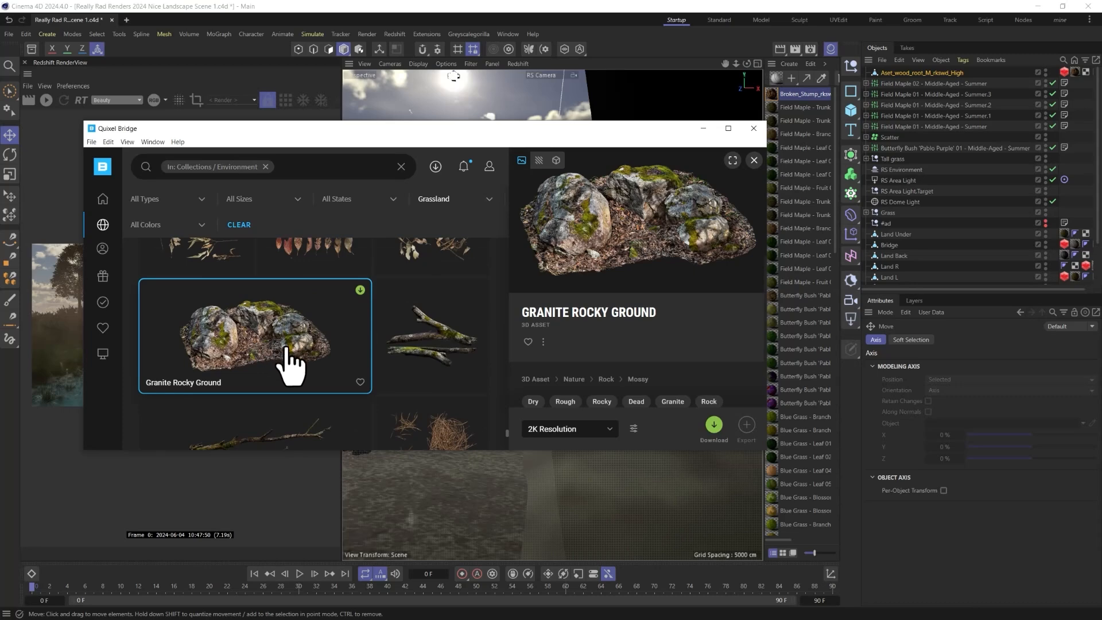
scroll(299, 356, "down", 3)
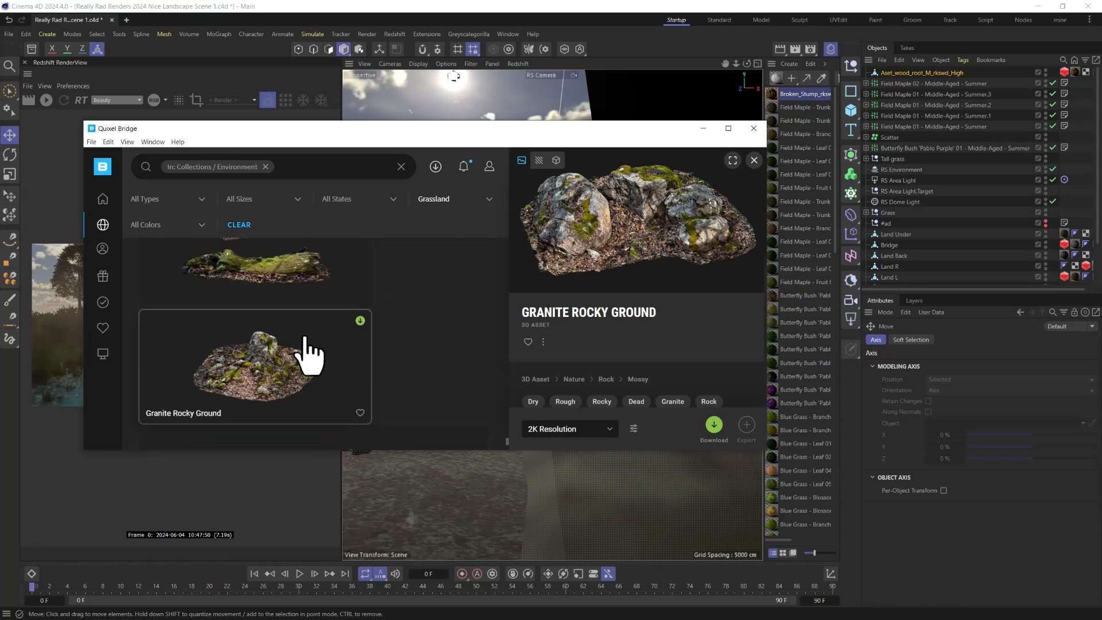
scroll(310, 356, "down", 10)
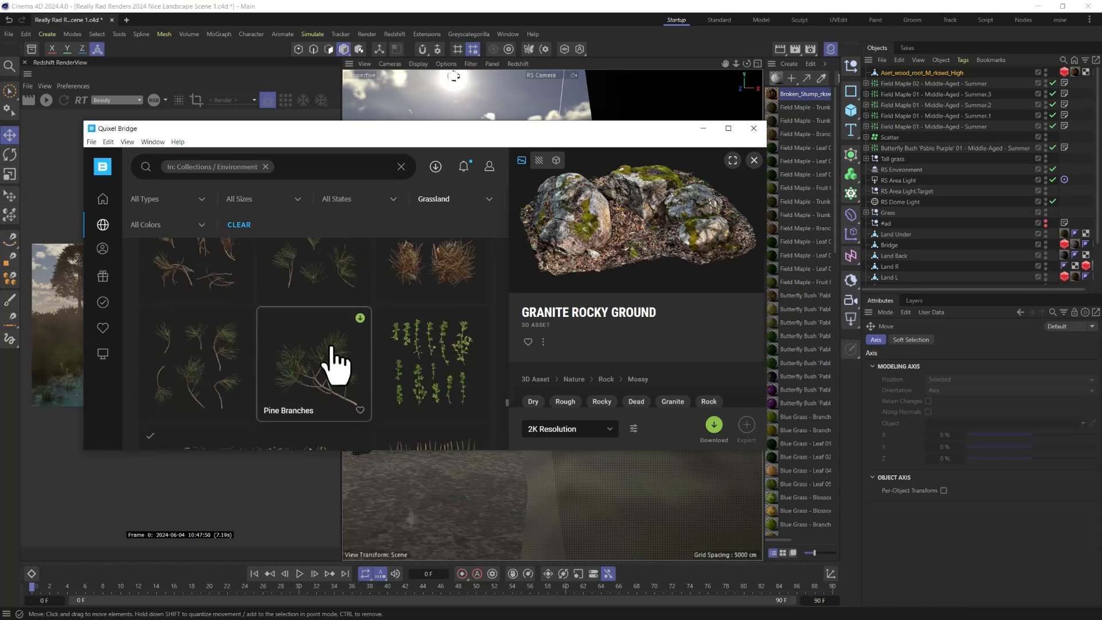
scroll(340, 368, "up", 8)
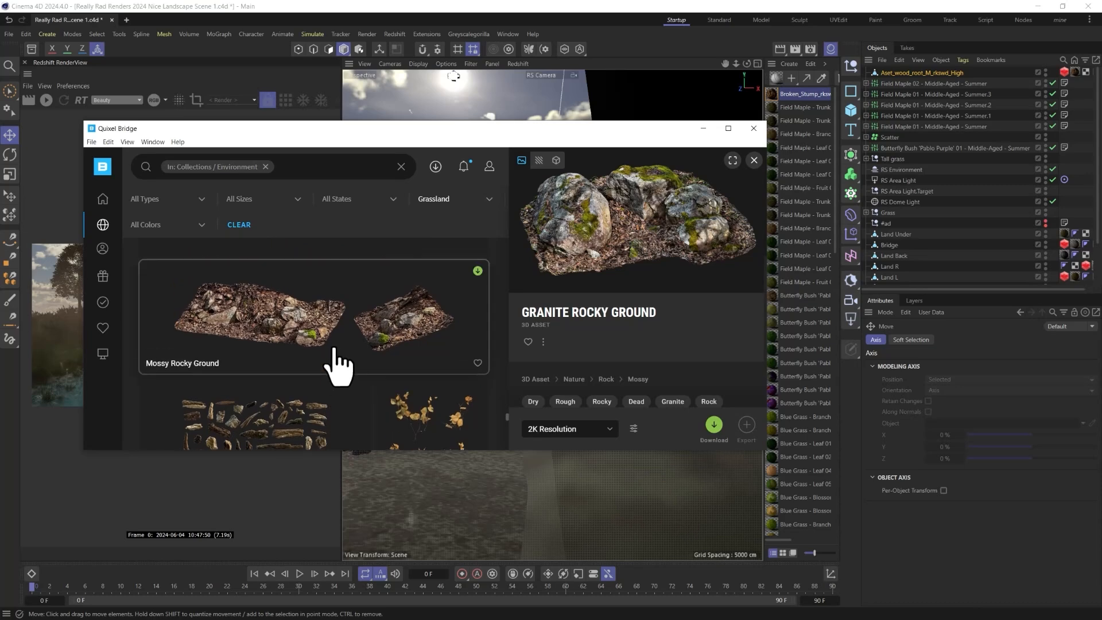
scroll(340, 367, "down", 8)
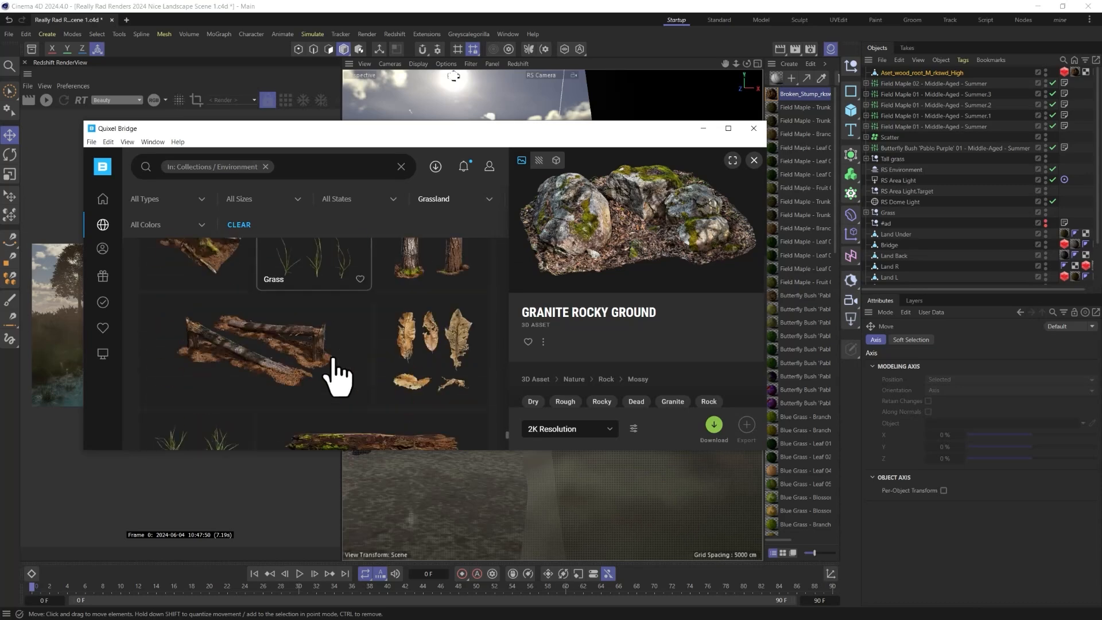
scroll(336, 374, "down", 5)
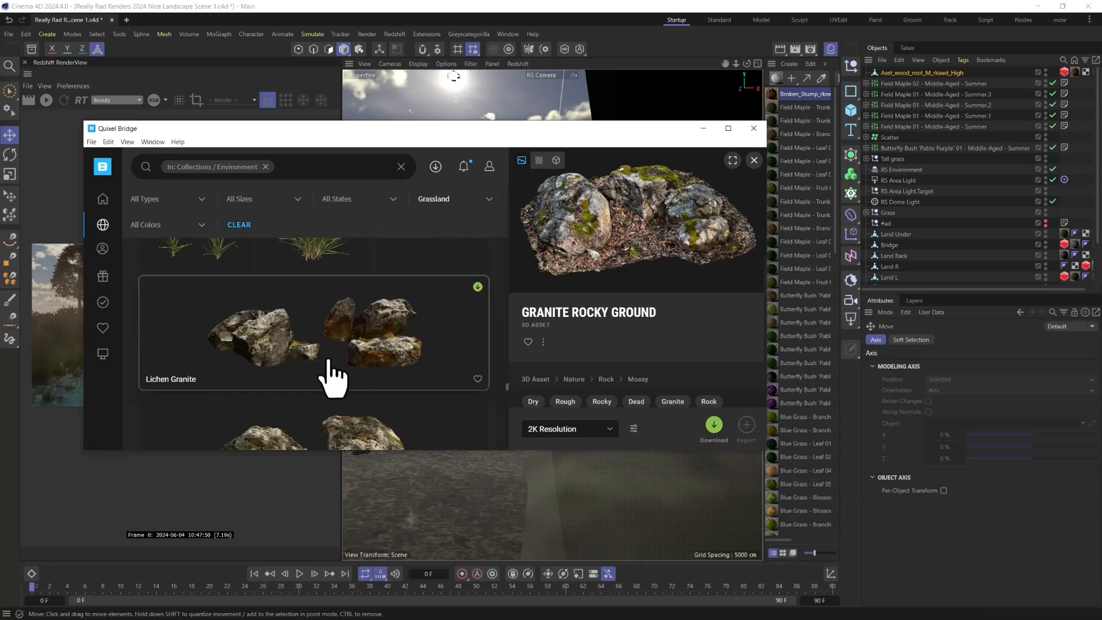
scroll(321, 372, "up", 1)
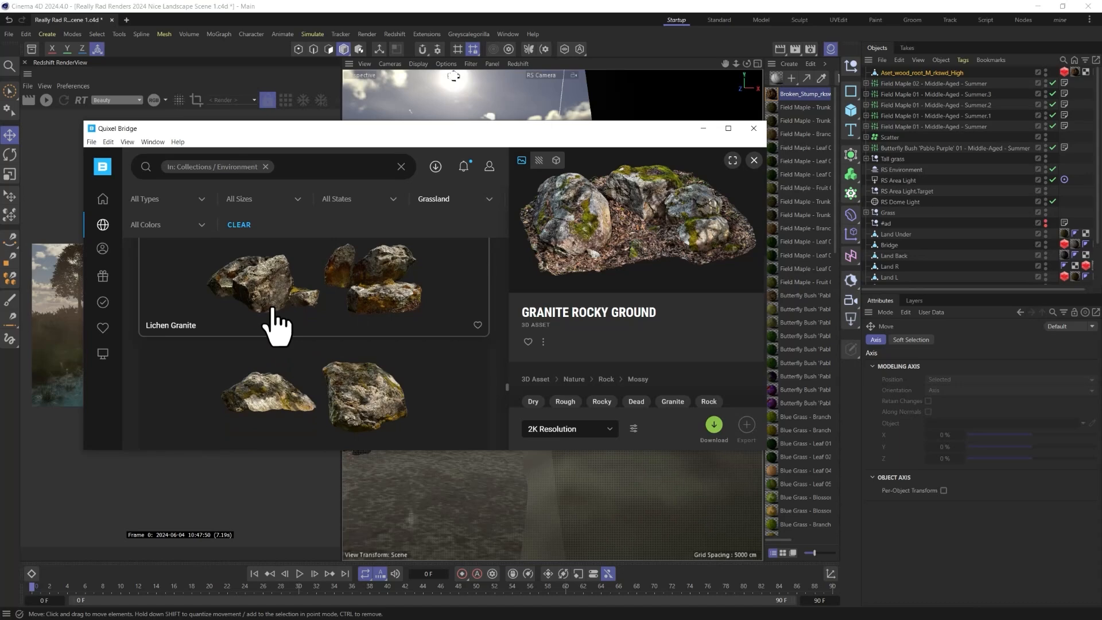
scroll(276, 328, "down", 2)
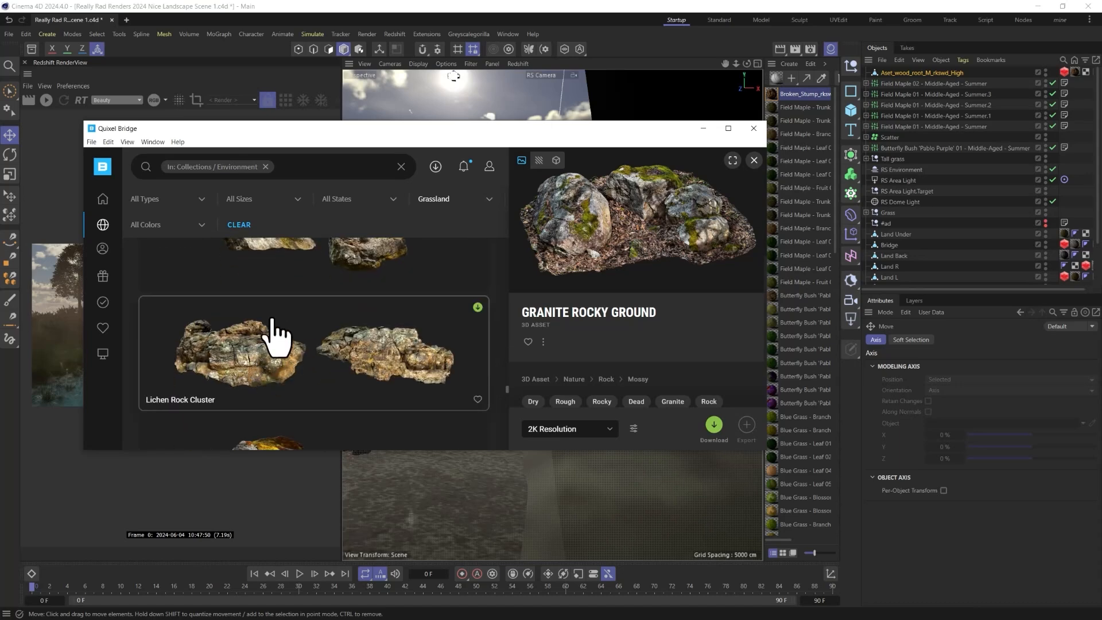
scroll(273, 310, "up", 1)
left_click(274, 311)
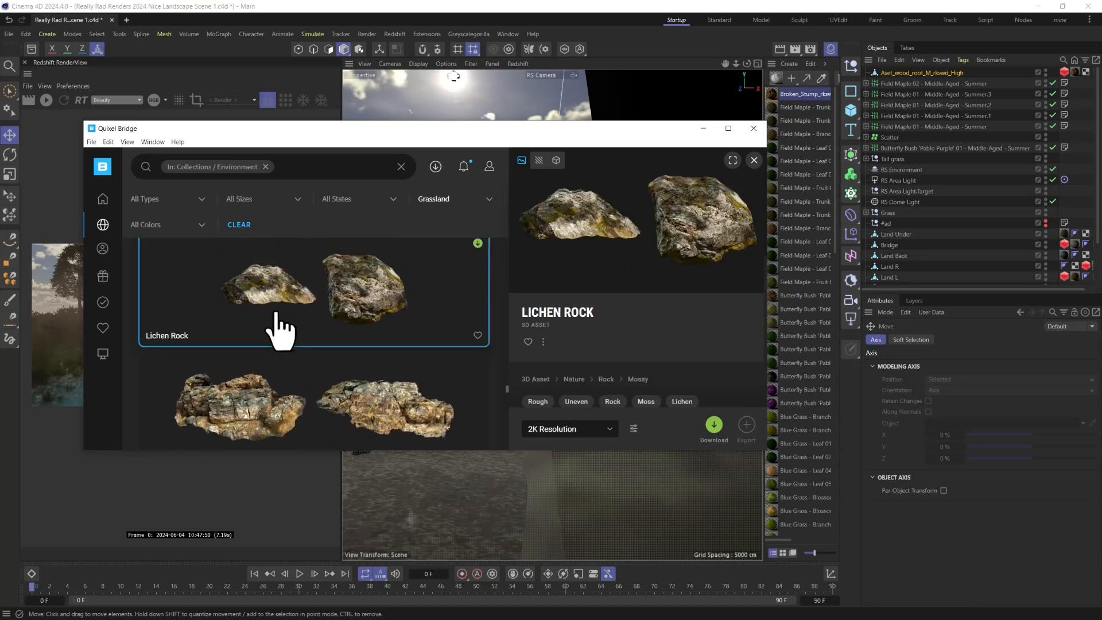
scroll(277, 330, "down", 2)
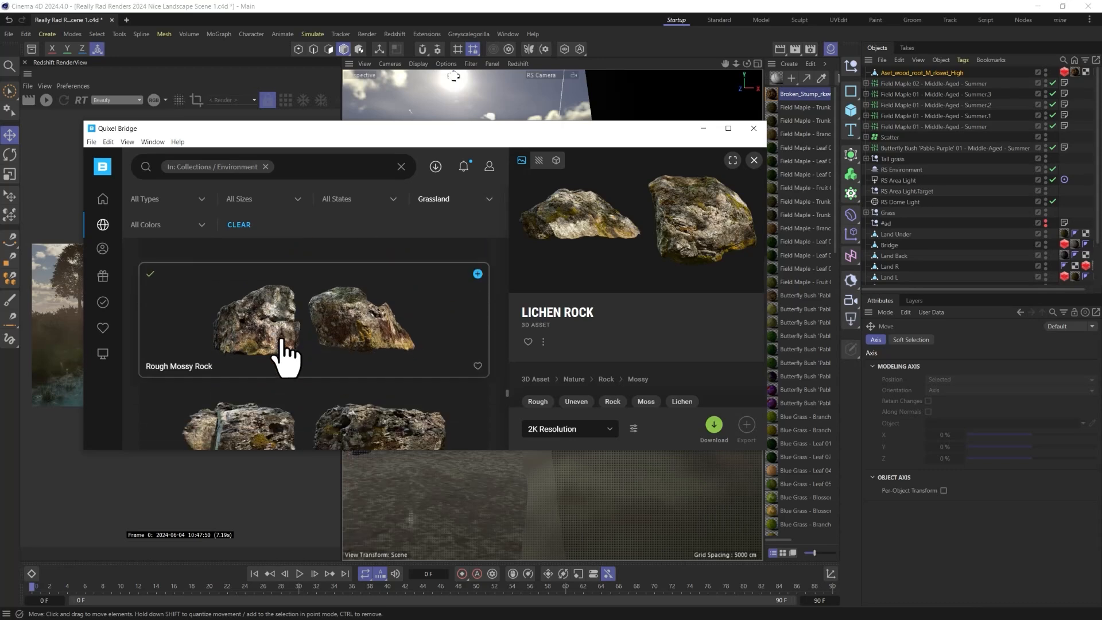
- Export the Rough Mossy Rock asset at 2K resolution to Cinema 4D and return to the scene
left_click(285, 344)
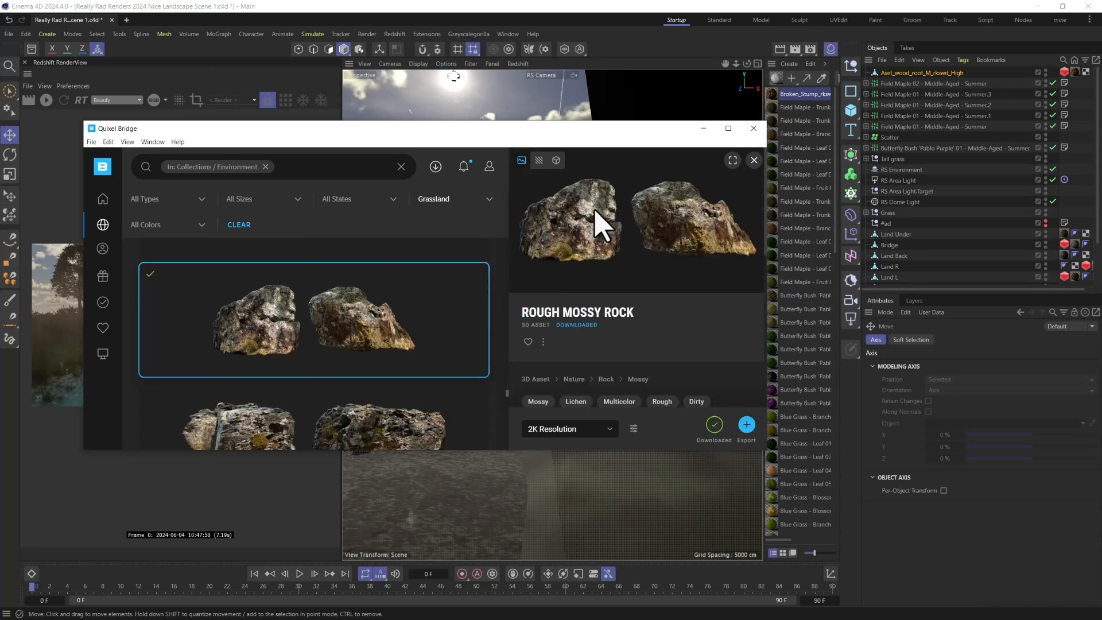
left_click(748, 428)
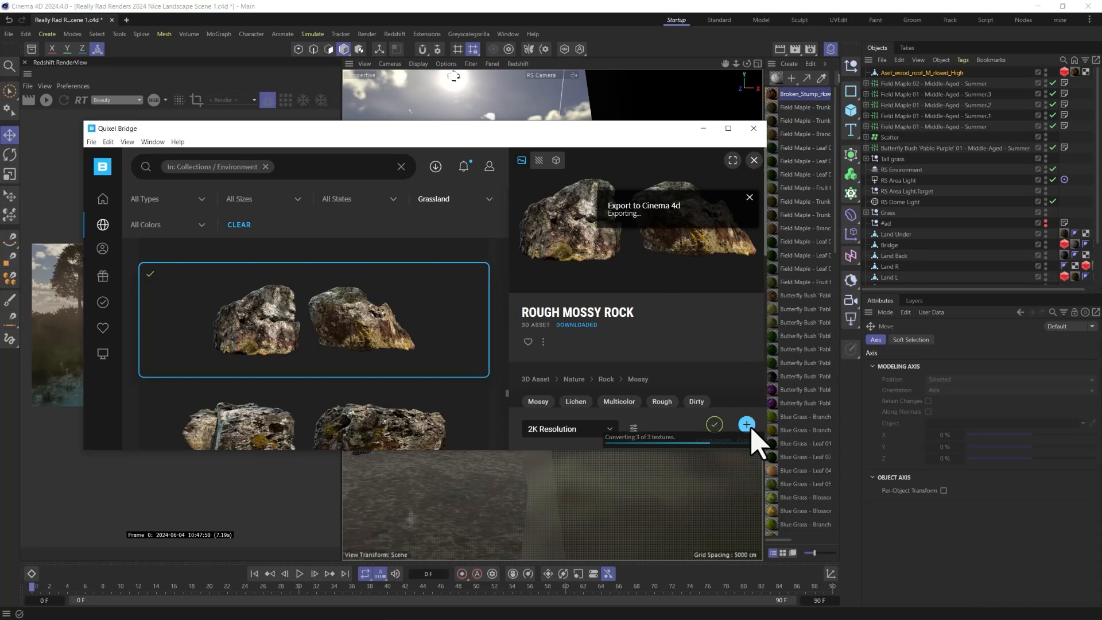
left_click(703, 128)
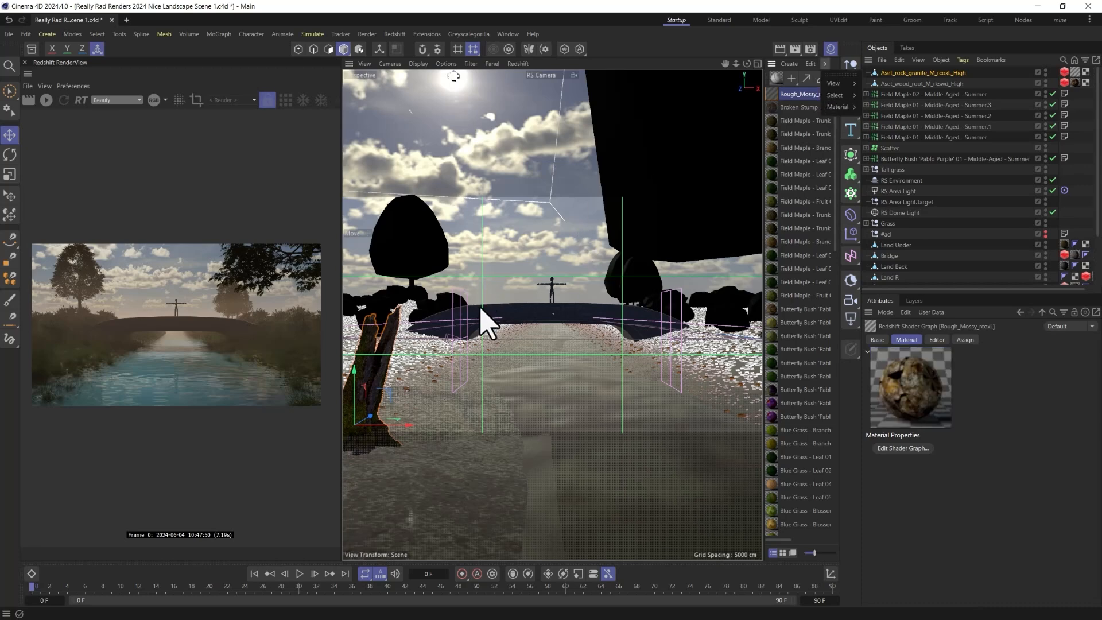
- Convert all scene materials, including the imported mossy rock's, to node materials
mouse_move(847, 109)
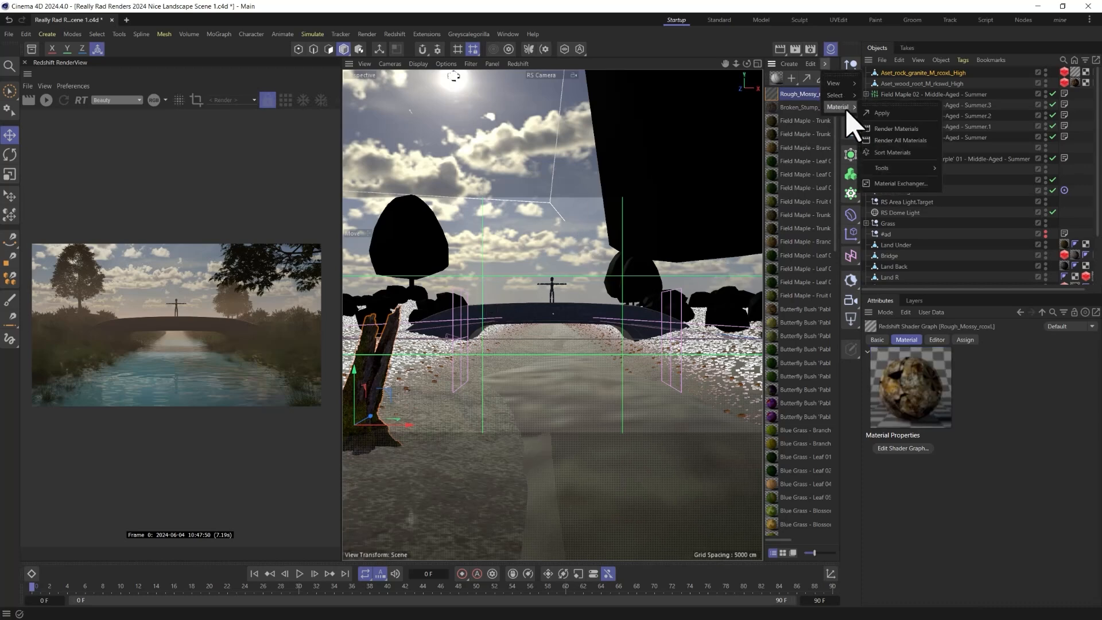
mouse_move(902, 168)
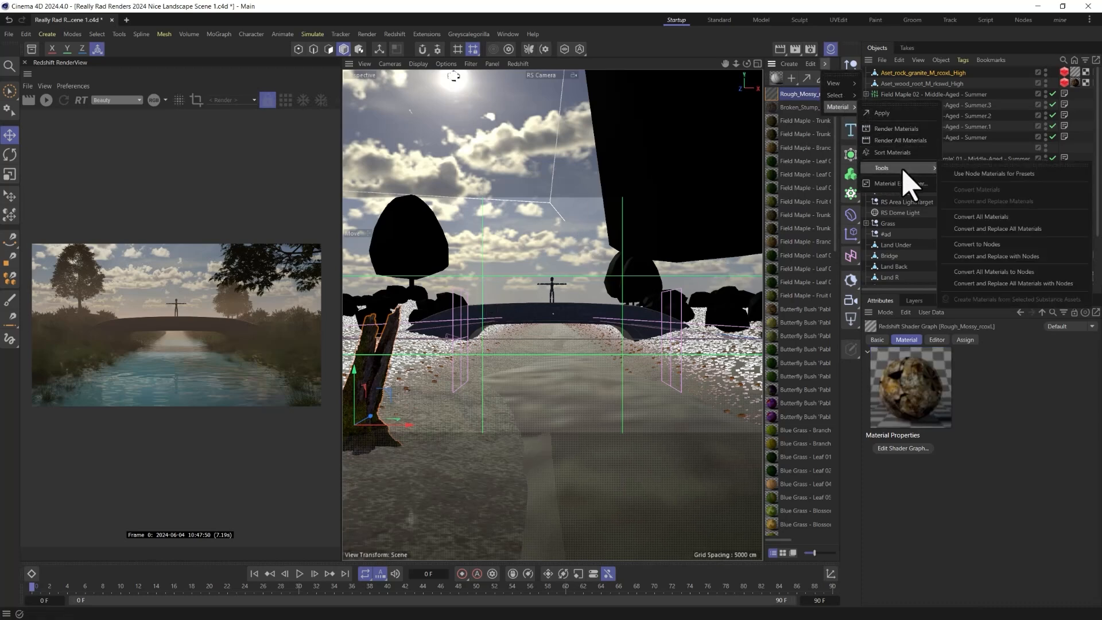
left_click(994, 270)
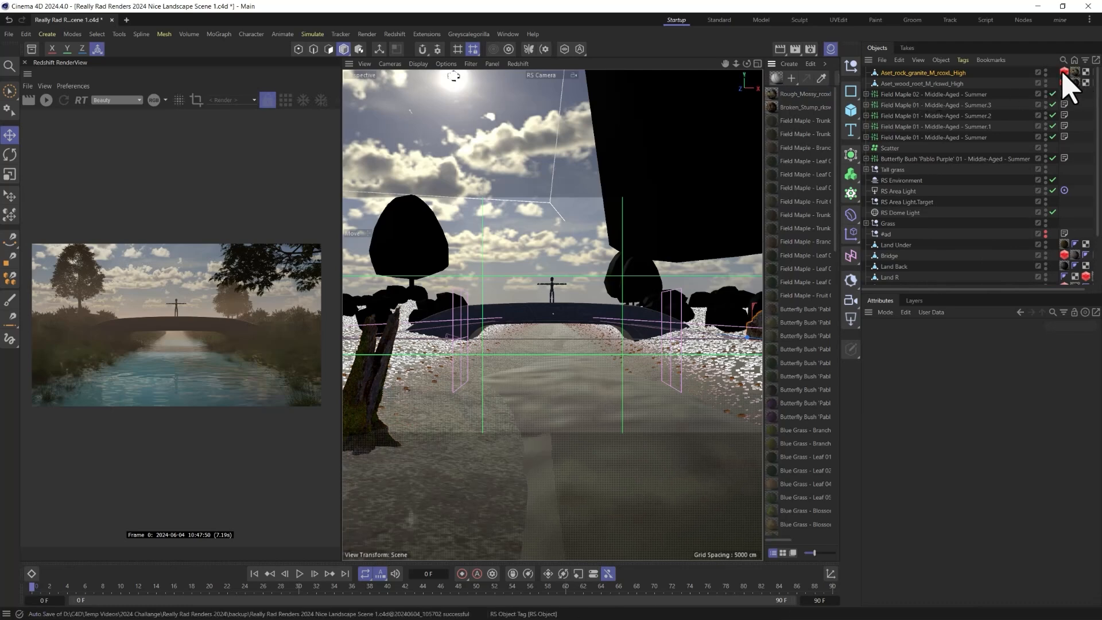
- Move the mossy rock onto the right bank near the bridge and scale it up uniformly
left_click(918, 73)
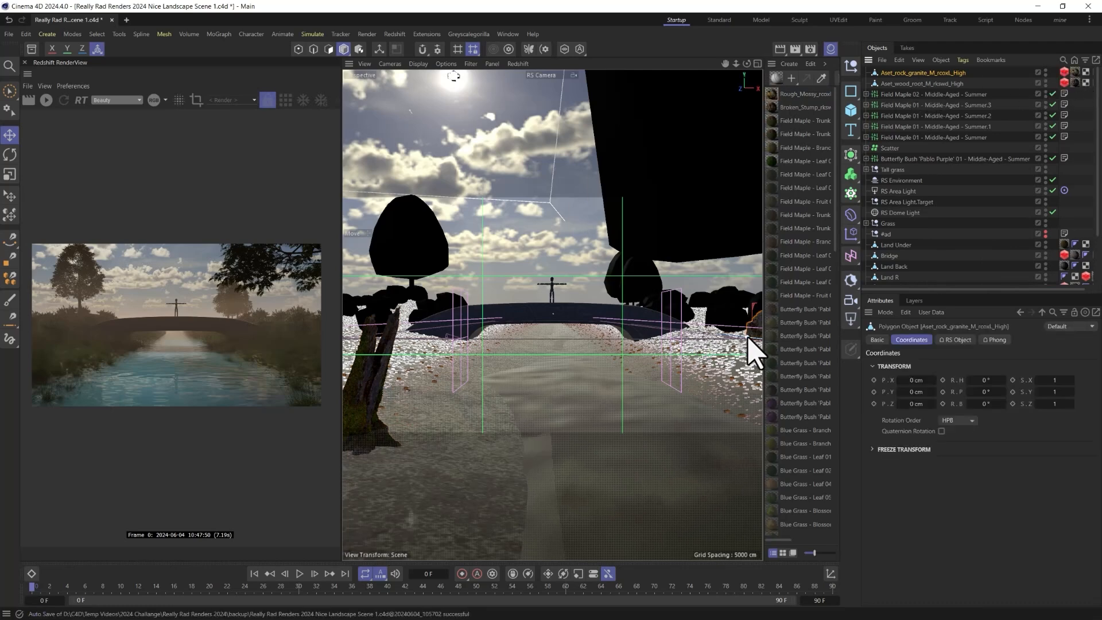
left_click_drag(750, 352, 699, 303)
key("t")
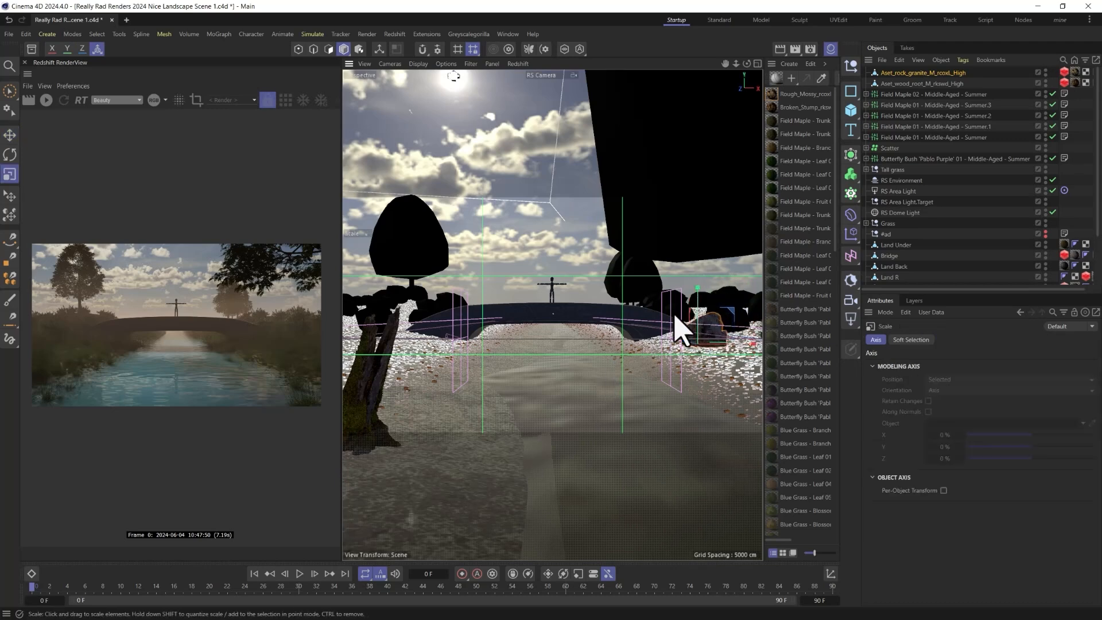
left_click_drag(729, 235, 798, 227)
left_click_drag(575, 389, 591, 389)
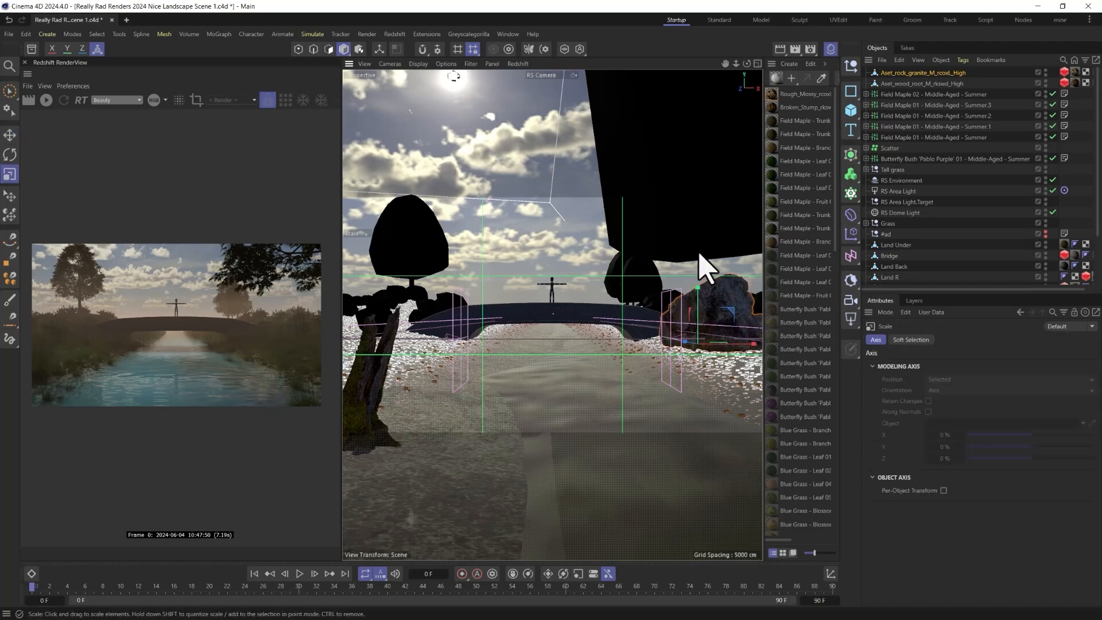
left_click_drag(624, 350, 616, 358)
- Lower the rock to the water's edge of the right bank and rotate it to lie along the shore
key("e")
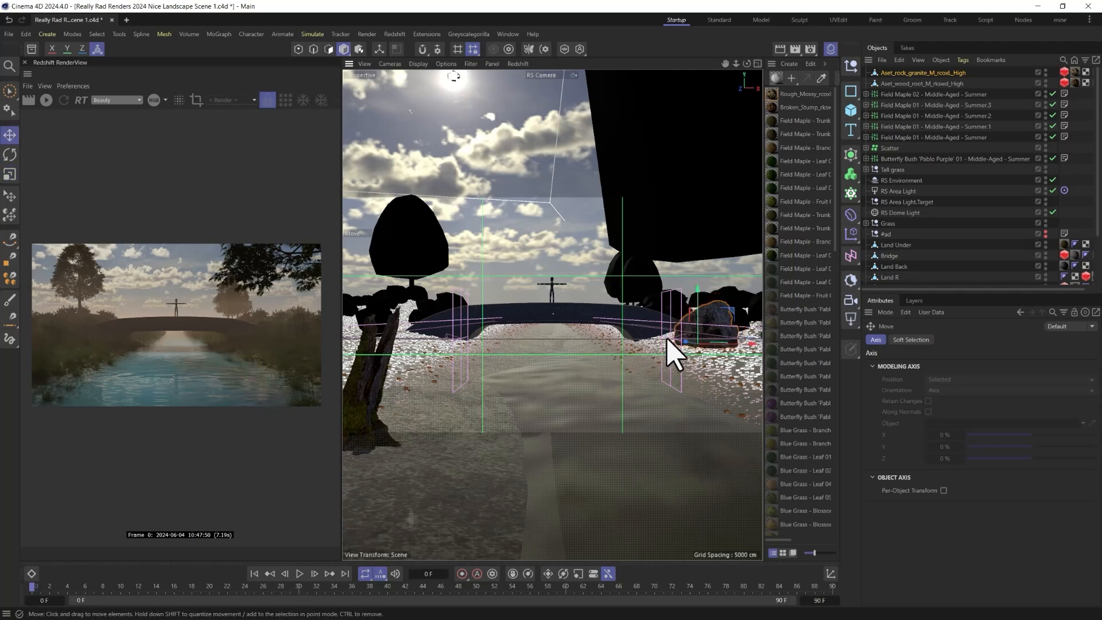
left_click_drag(697, 301, 696, 362)
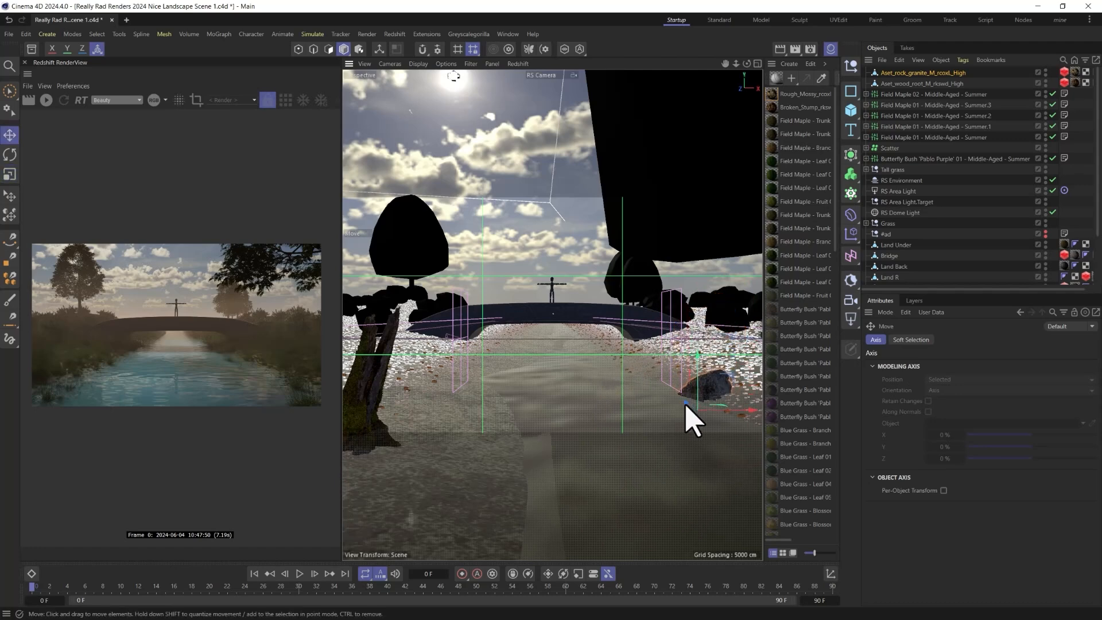
left_click_drag(686, 403, 573, 388)
key("r")
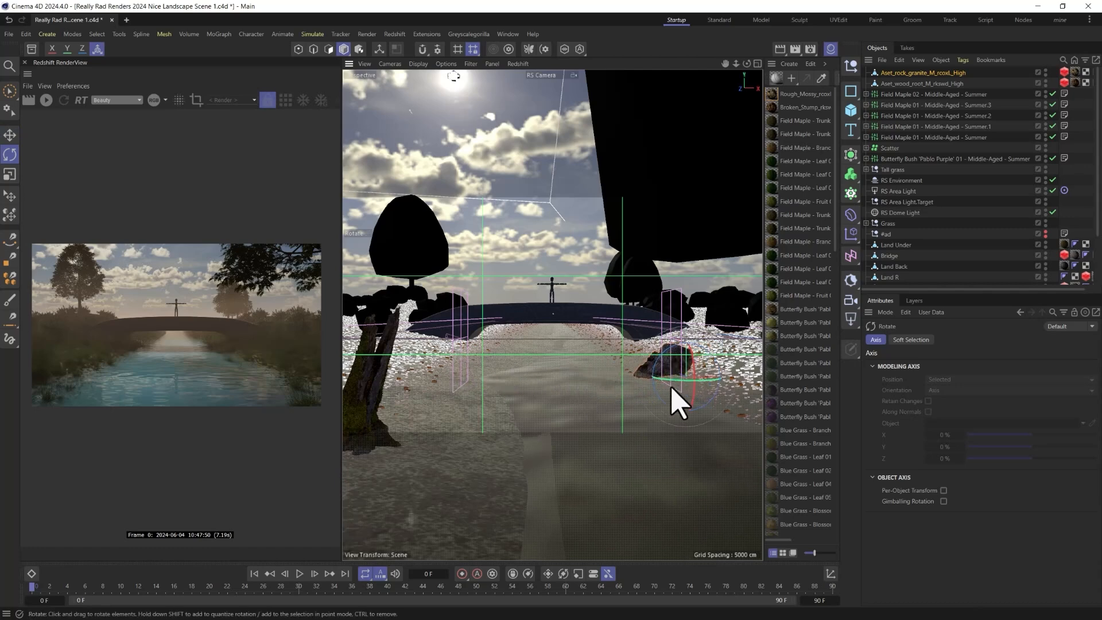
- Duplicate the rock into the middle of the river near the bridge opening and adjust its size and position
key("e")
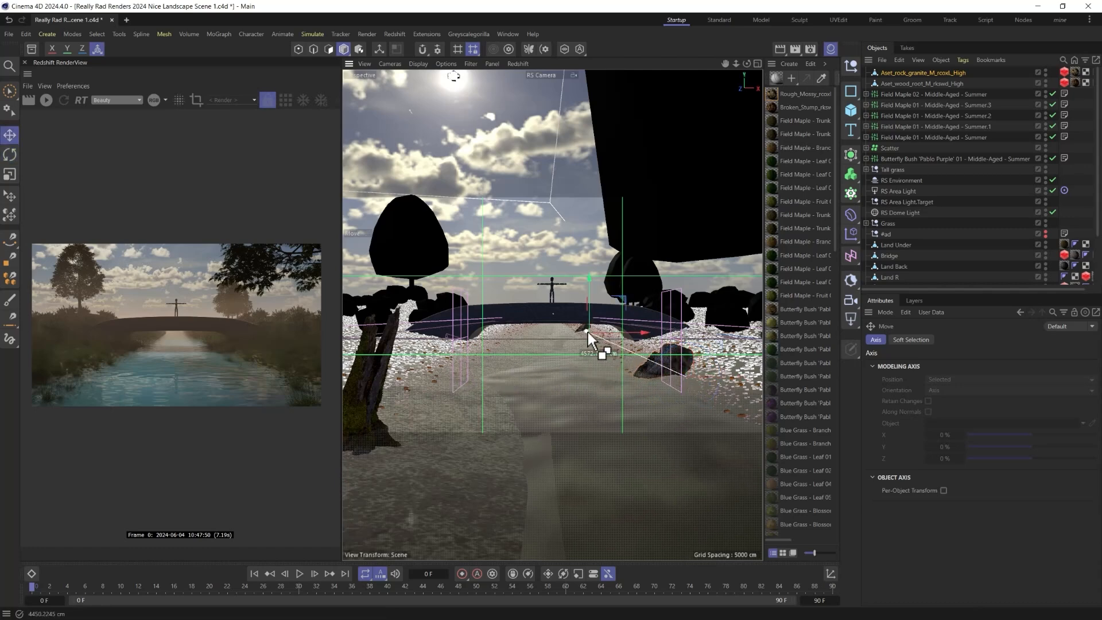
left_click_drag(632, 355, 540, 349, "ctrl")
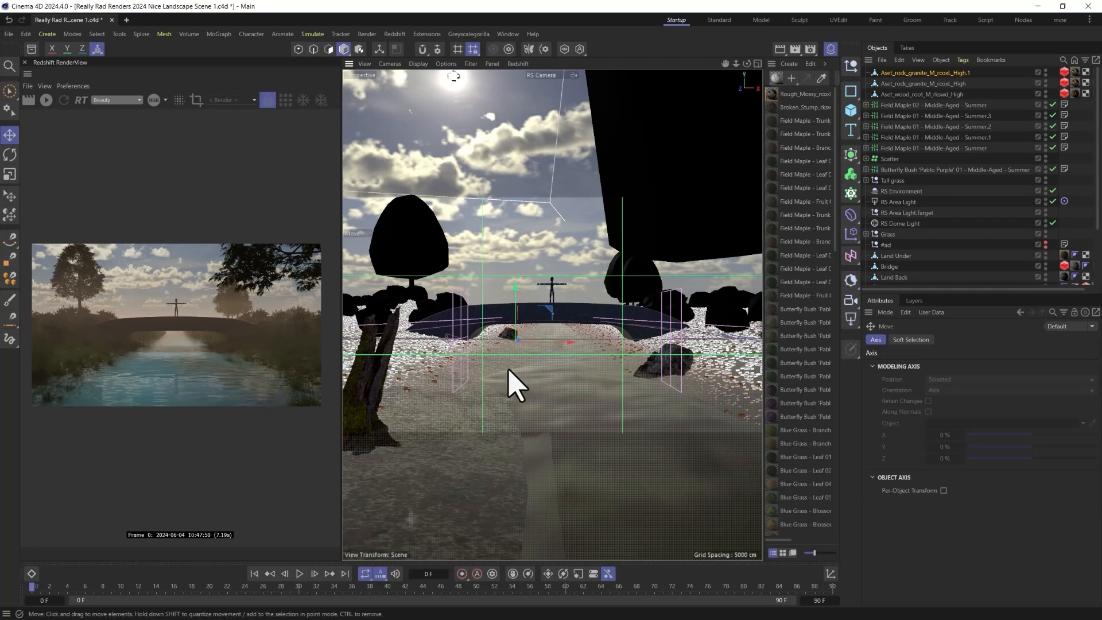
key("t")
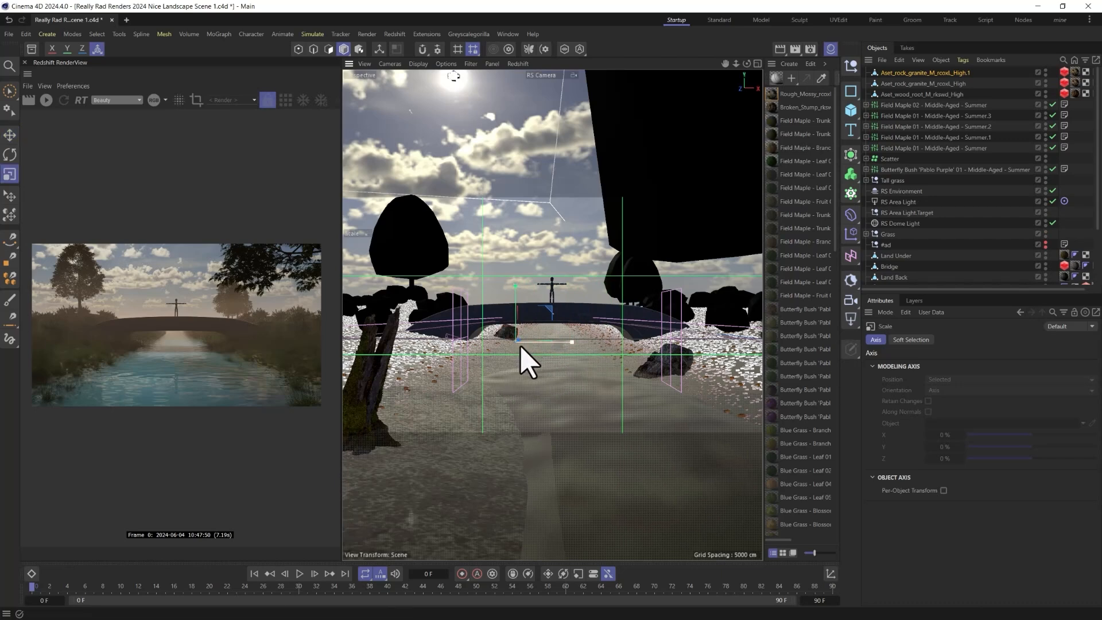
key("e")
left_click_drag(519, 343, 558, 345)
middle_click(576, 300)
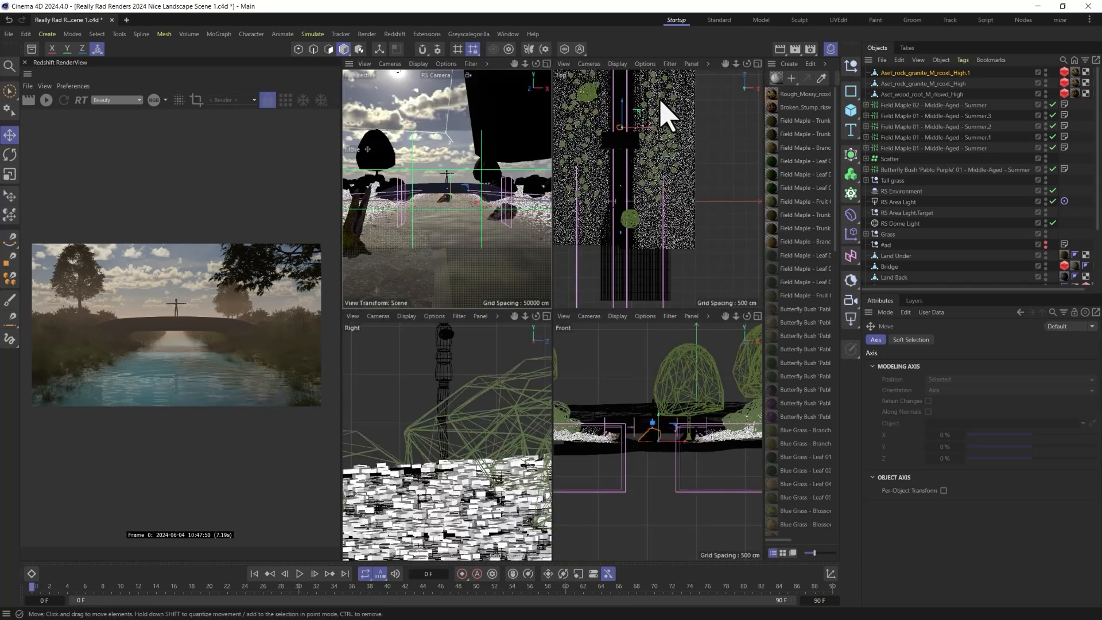
middle_click(418, 229)
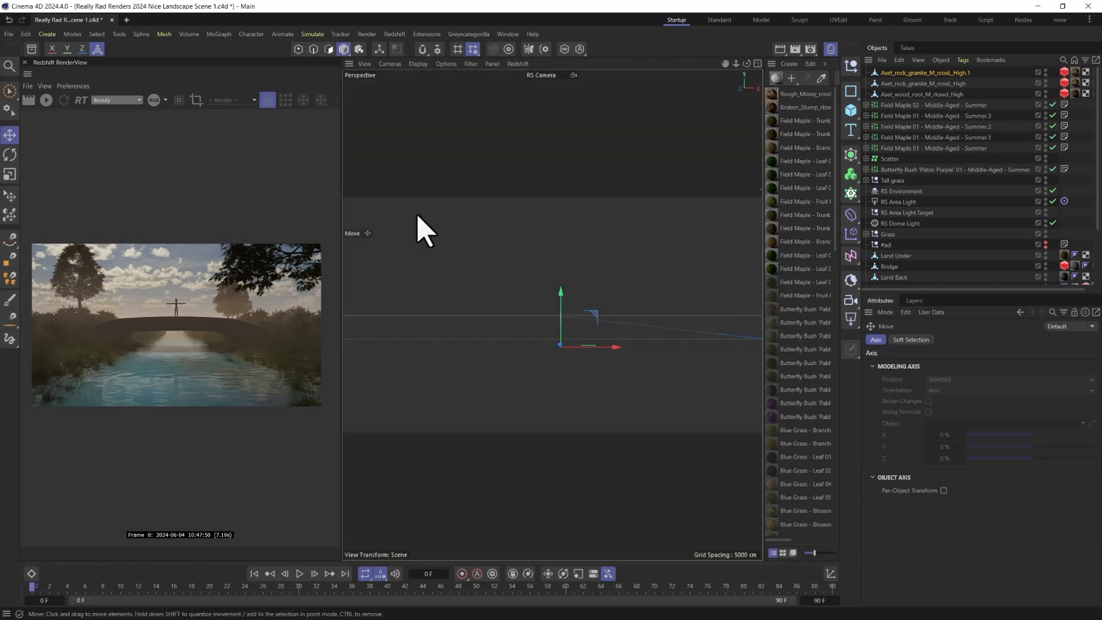
- Duplicate the mid-river rock slightly toward the right bank and rotate the copy to vary its shape
left_click_drag(561, 352, 601, 354)
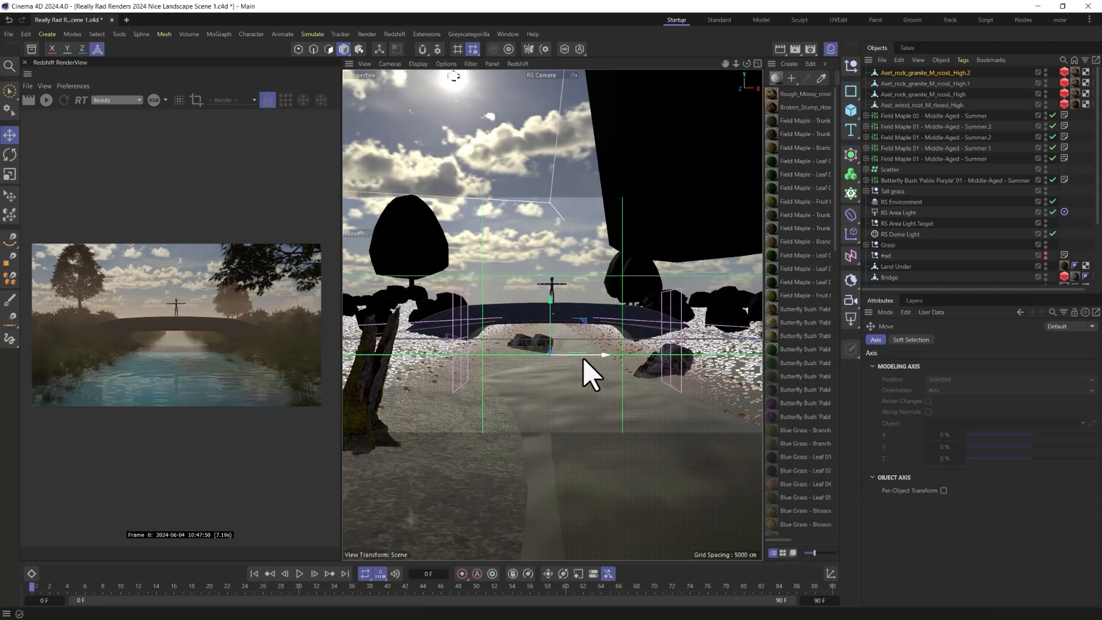
key("r")
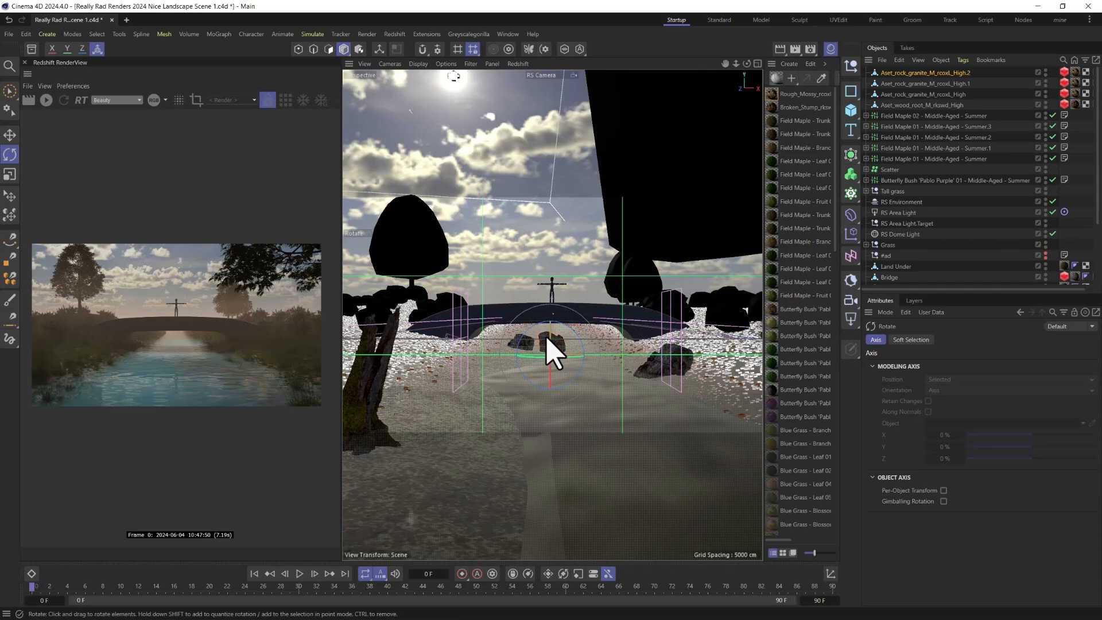
key("e")
- Duplicate the rotated river rock again, rotate the copy, and move it toward the right bank, apart from the central rocks
mouse_move(585, 336)
left_mouse_down()
mouse_move(568, 345)
mouse_move(565, 331)
mouse_move(578, 356)
left_mouse_up()
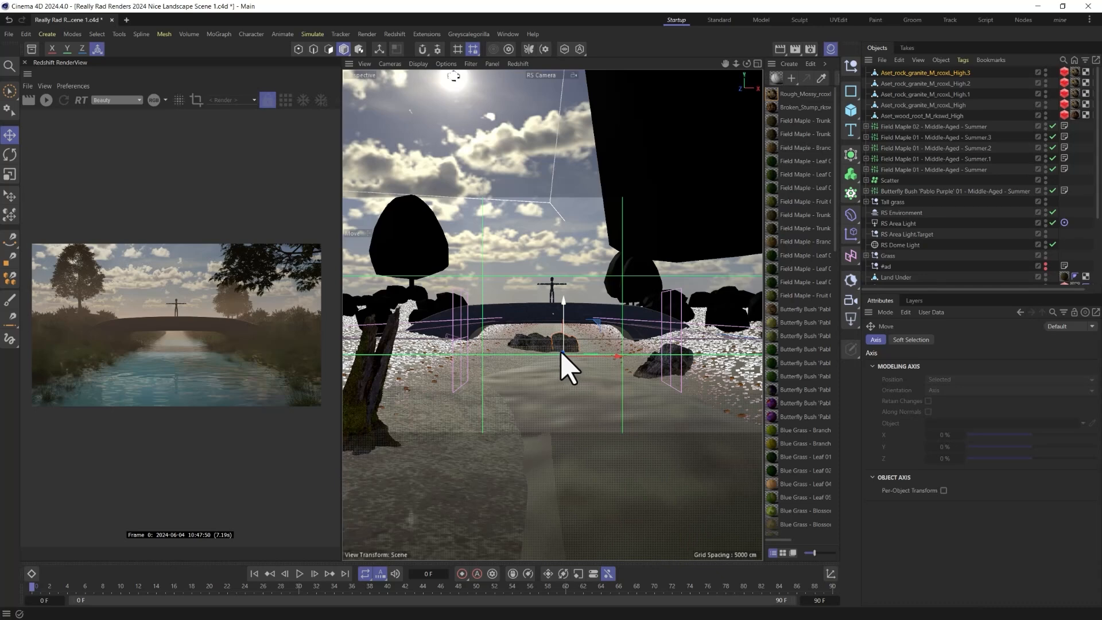
middle_click(580, 343)
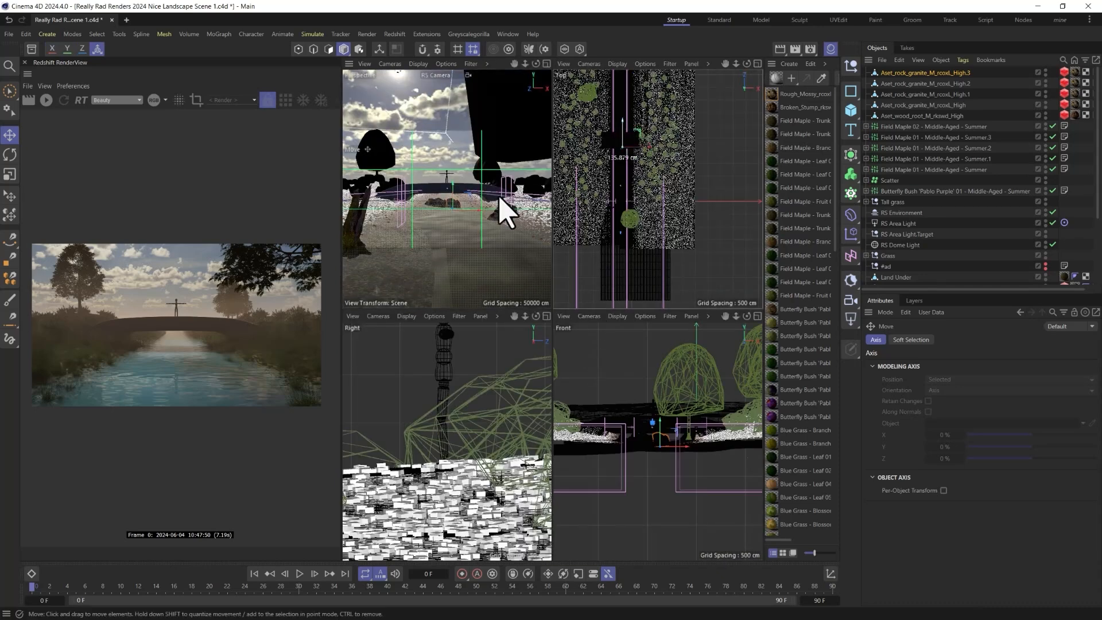
middle_click(504, 213)
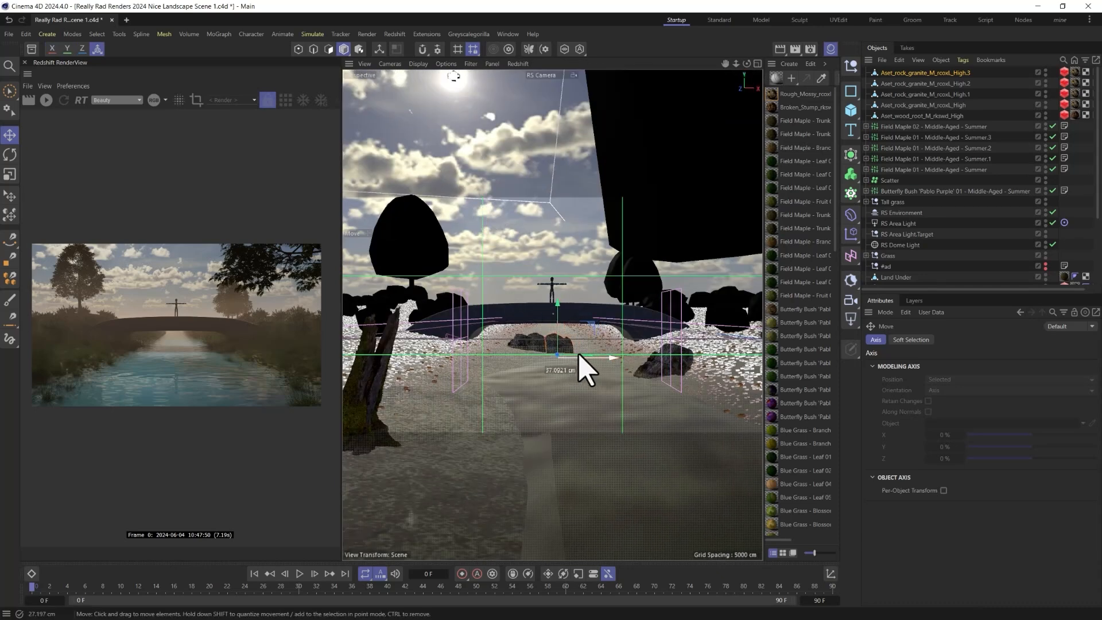
key("r")
left_click_drag(563, 373, 701, 320)
left_click_drag(584, 337, 642, 344)
key("e")
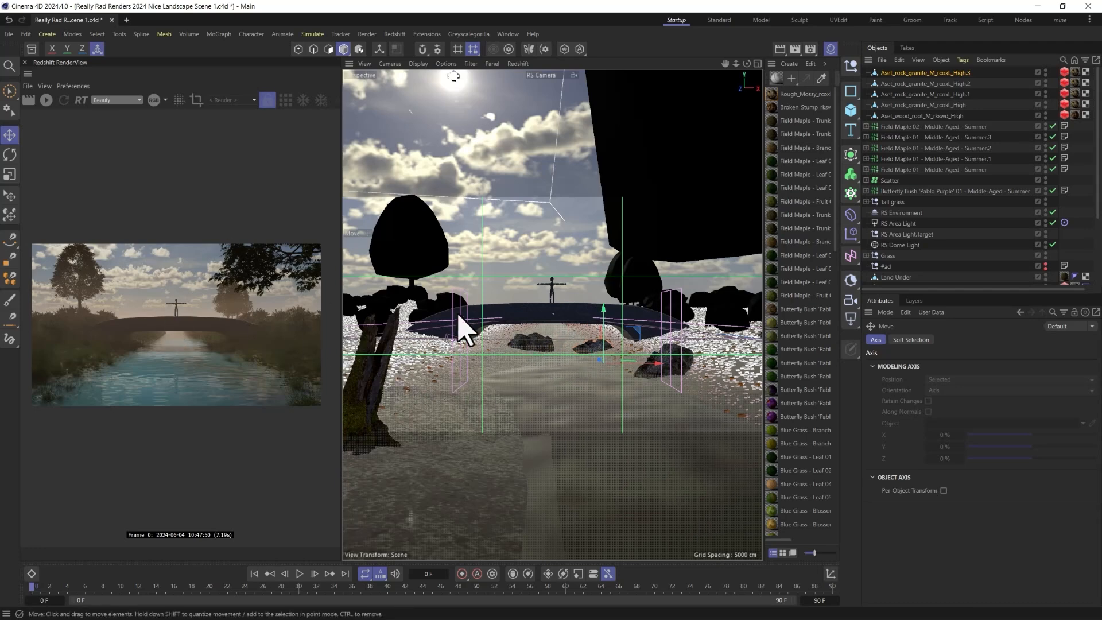
- Start the live render and move the broken stump farther back along the left bank
left_click(46, 100)
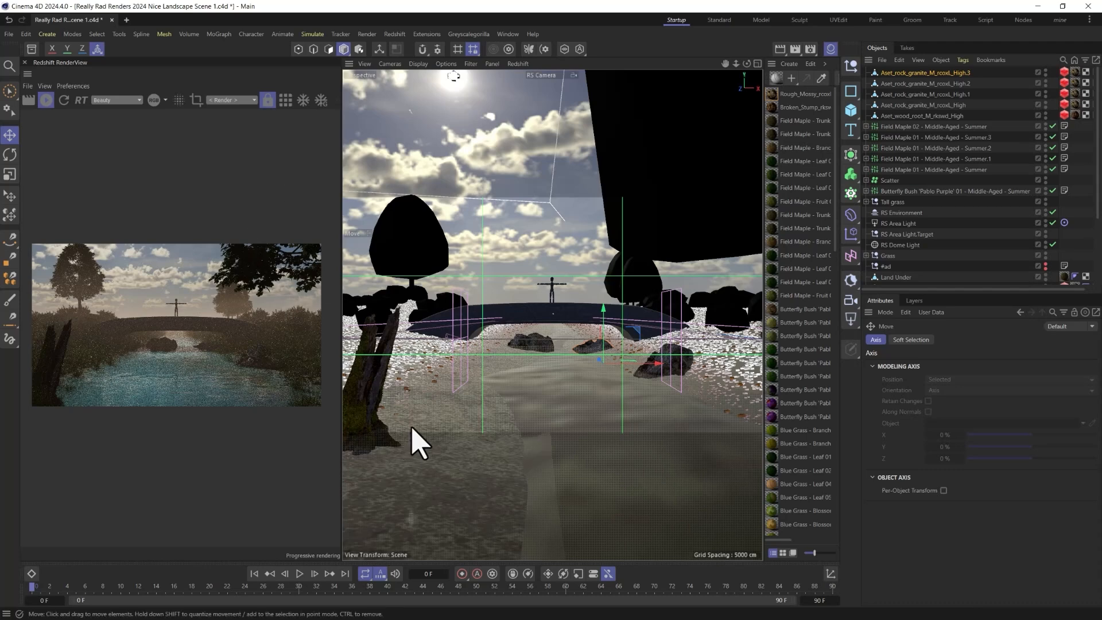
left_click(362, 409)
left_click_drag(372, 418, 394, 381)
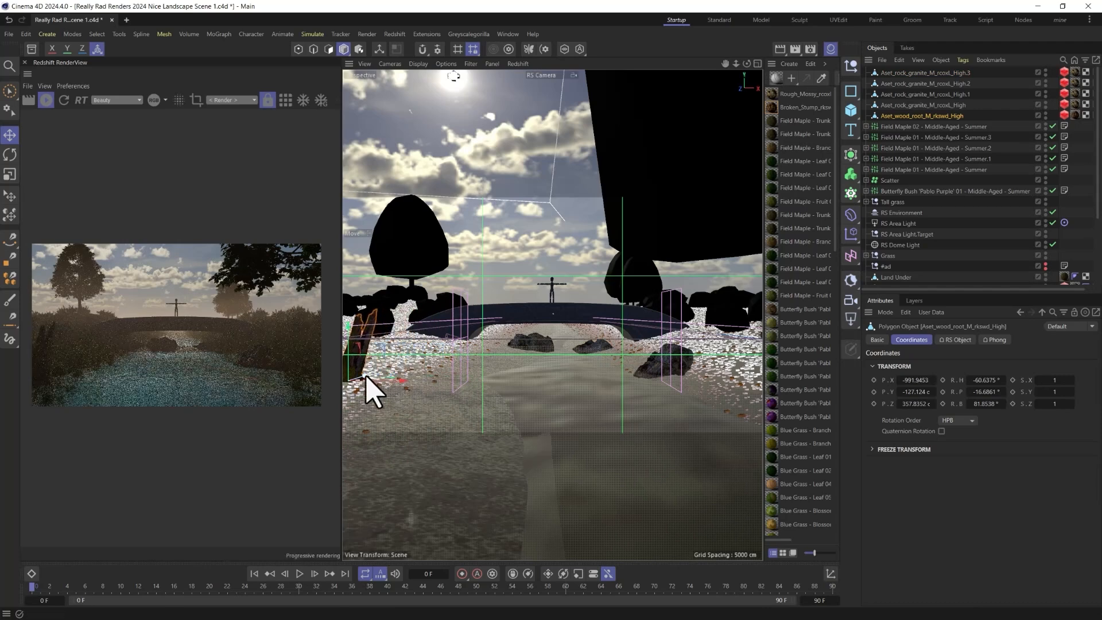
left_click_drag(365, 376, 394, 352)
key("r")
key("e")
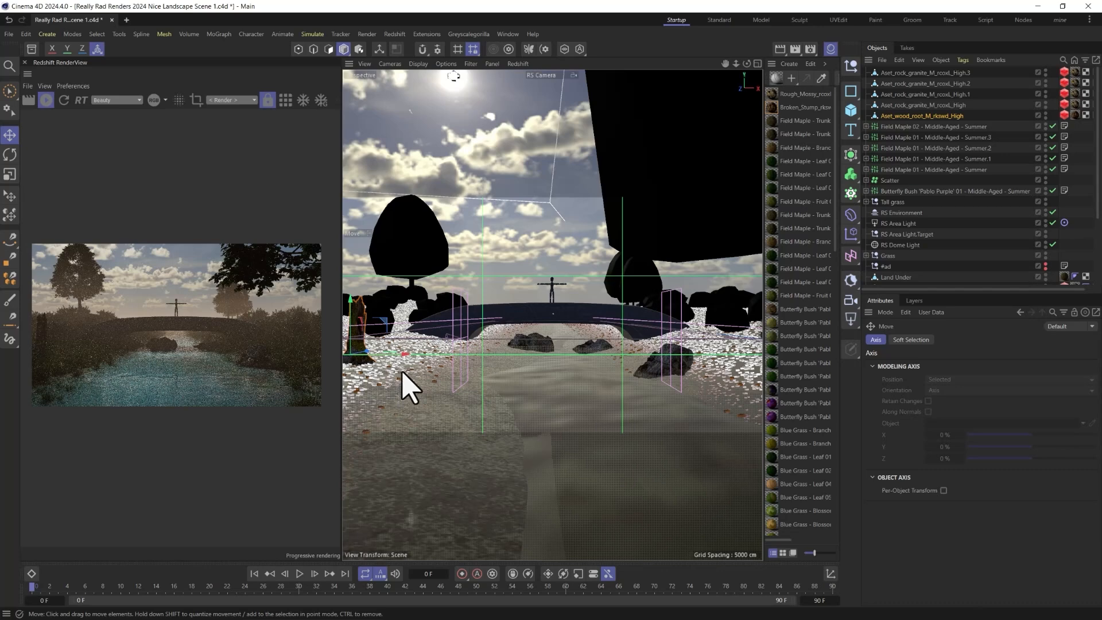
- Move the stump to the left waterline just before the bridge and rotate it so its trunk leans toward the river
left_click_drag(393, 334, 620, 399)
key("r")
key("e")
left_click_drag(557, 350, 458, 340)
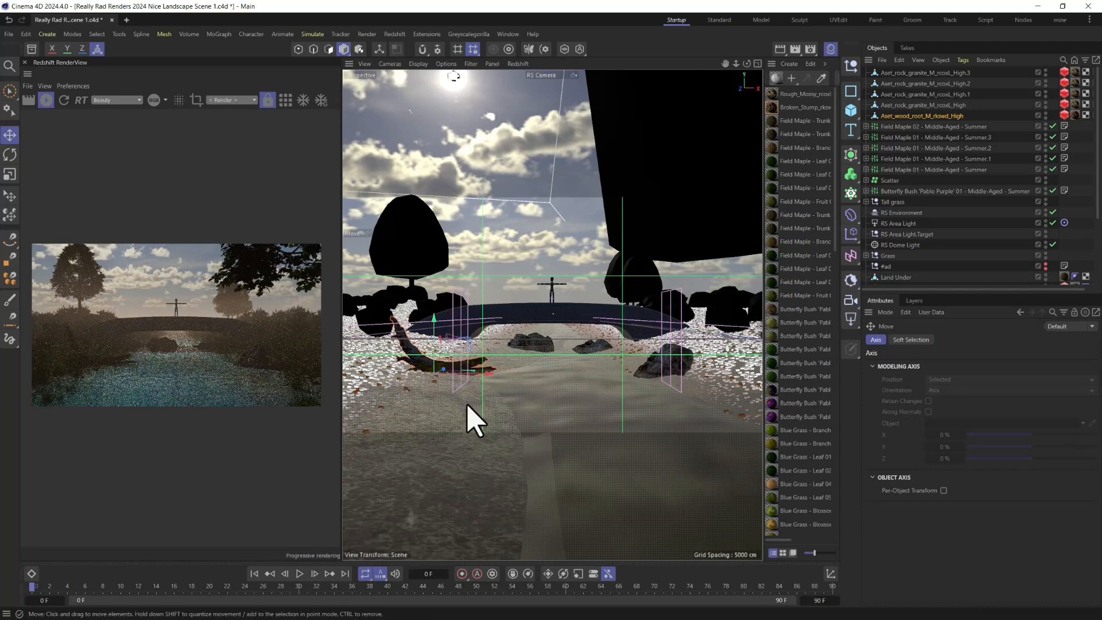
key("r")
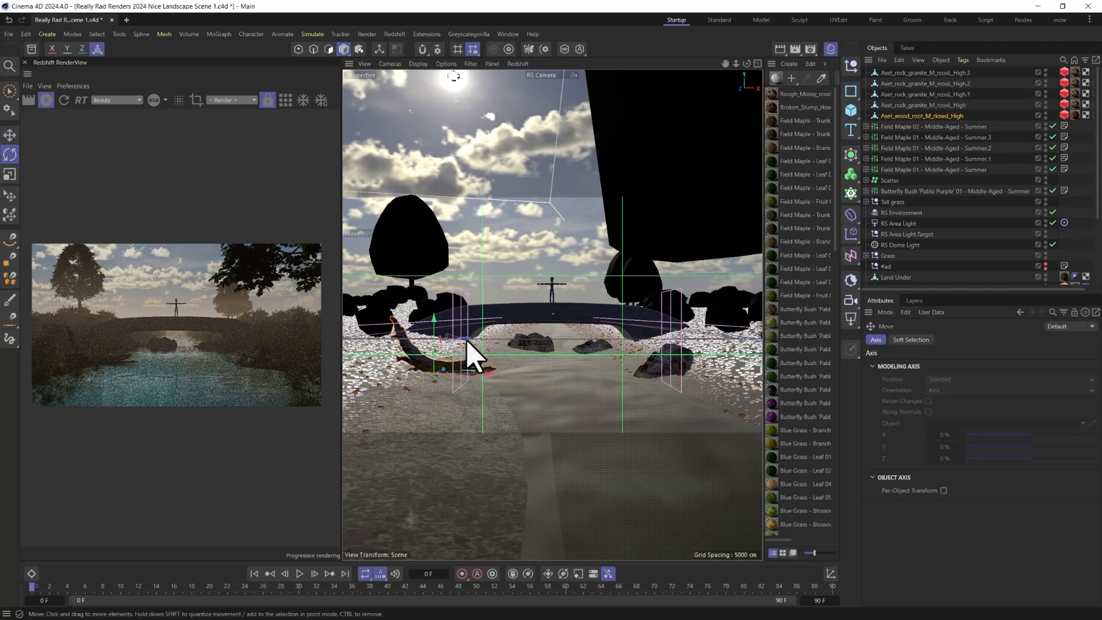
left_click_drag(467, 352, 434, 334)
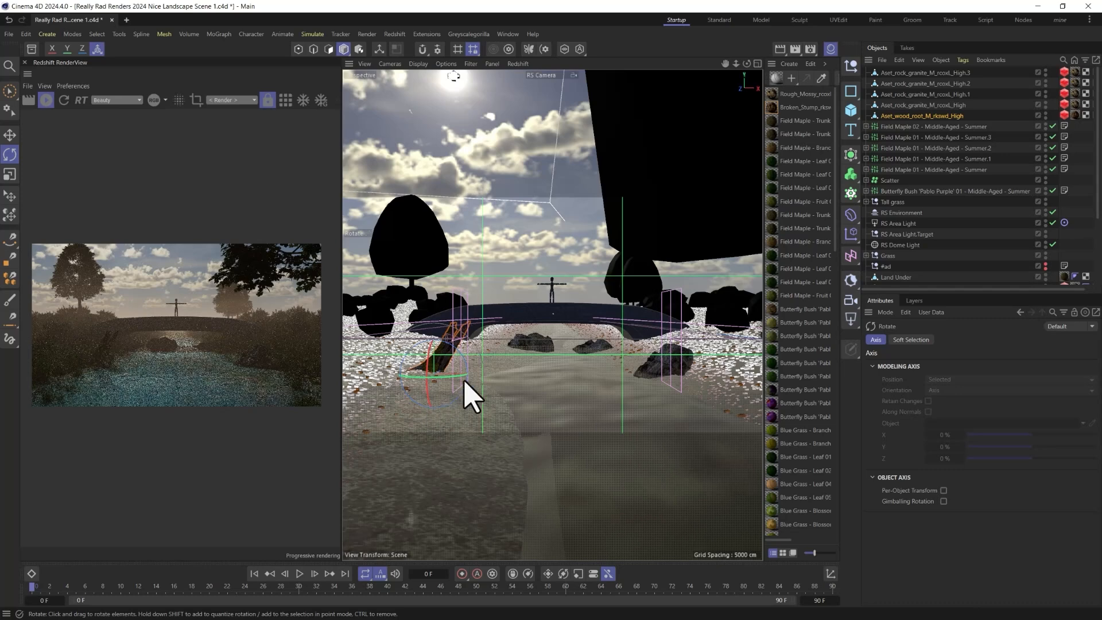
key("e")
left_click_drag(443, 344, 438, 329)
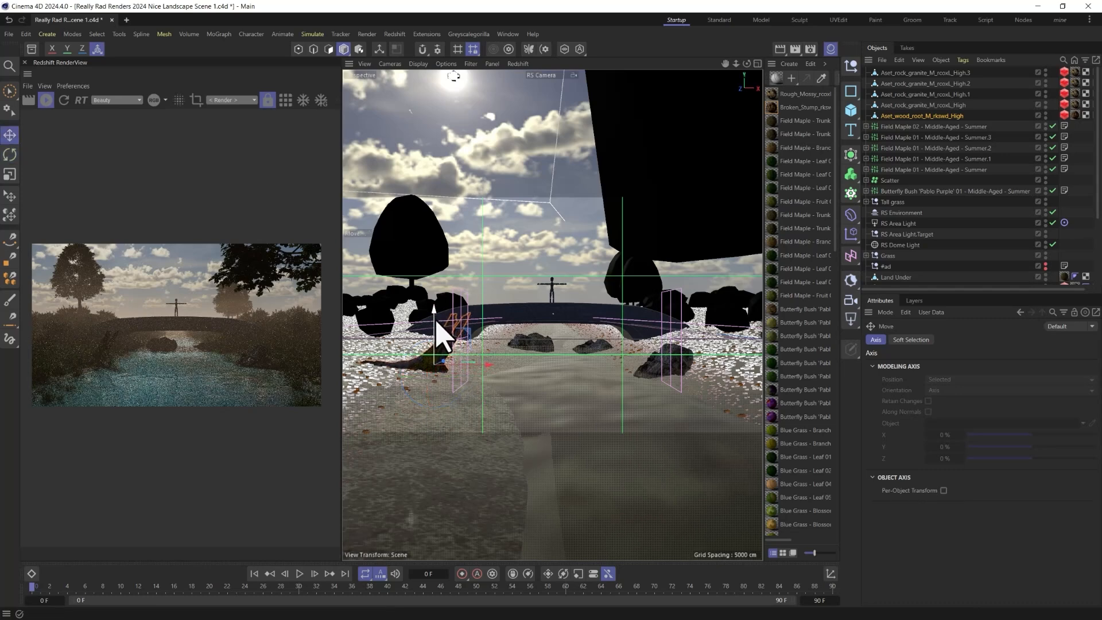
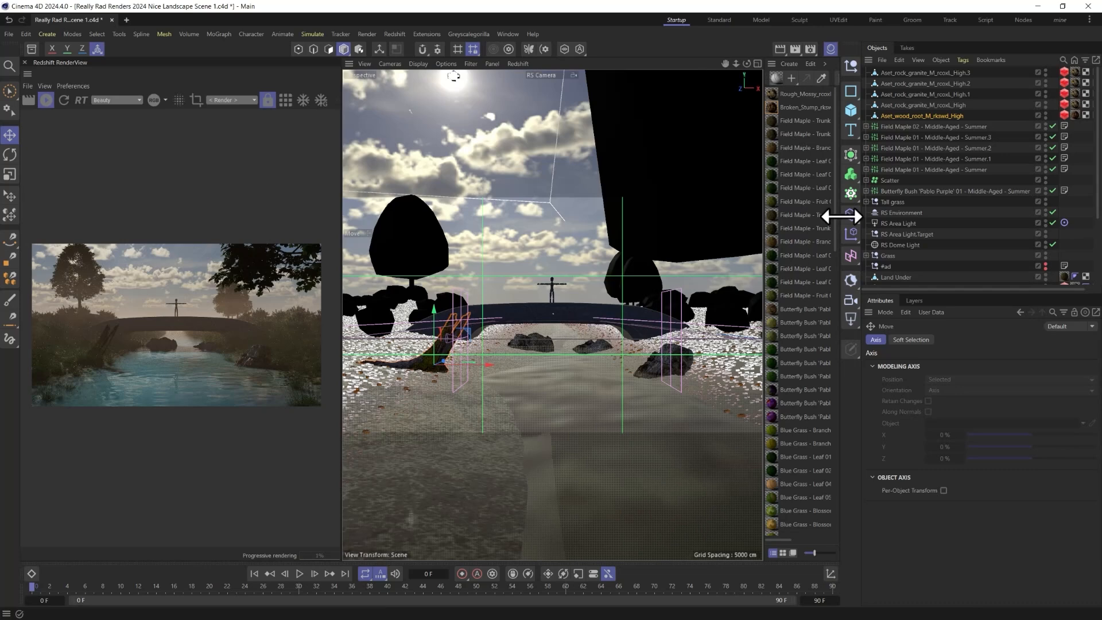
- Search the model assets for "people" and load the Couple 01 - Renderpeople model into the scene
left_click(32, 50)
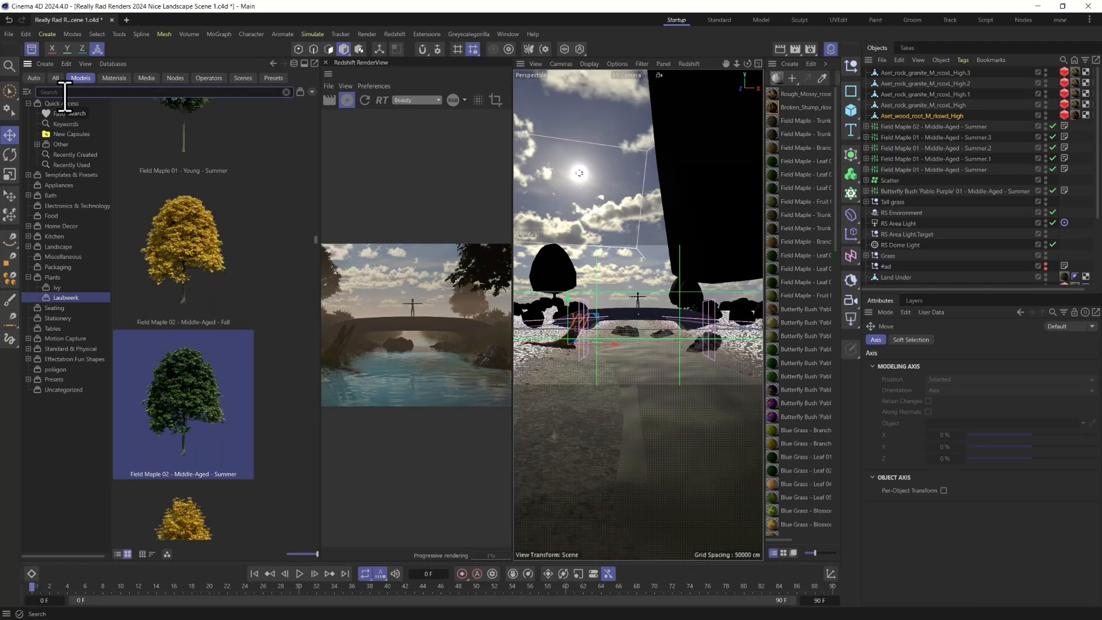
type("people")
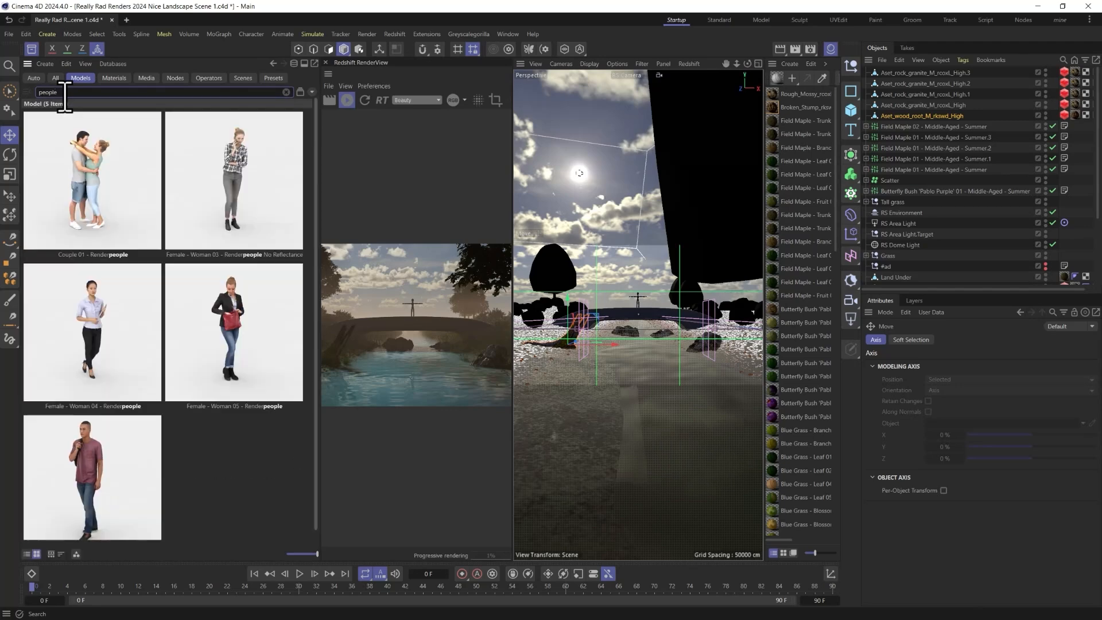
right_click(80, 195)
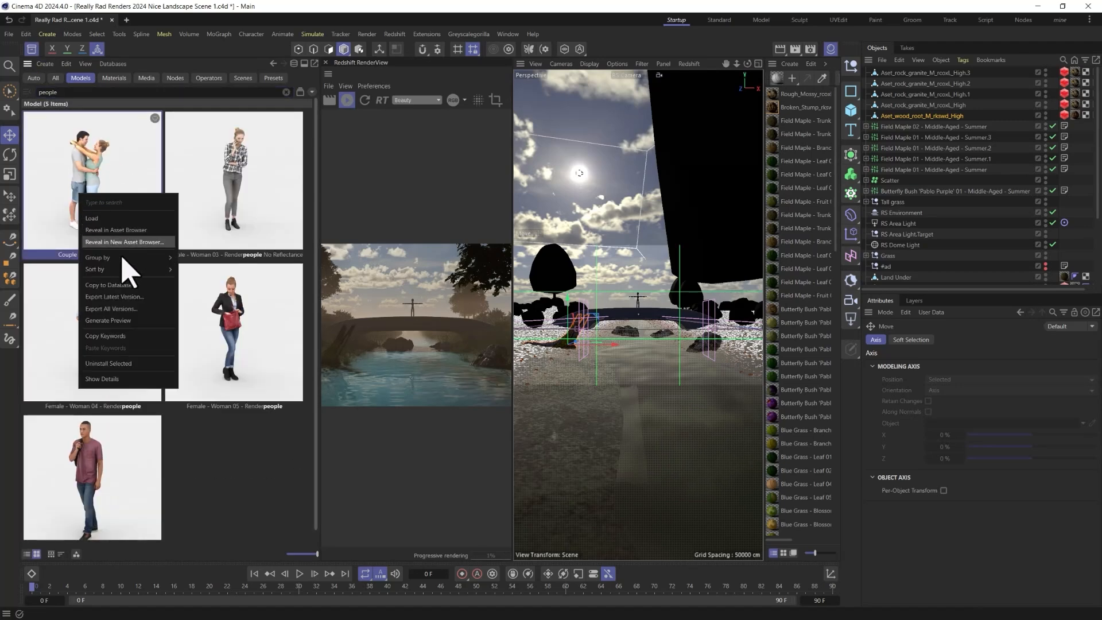
left_click(101, 221)
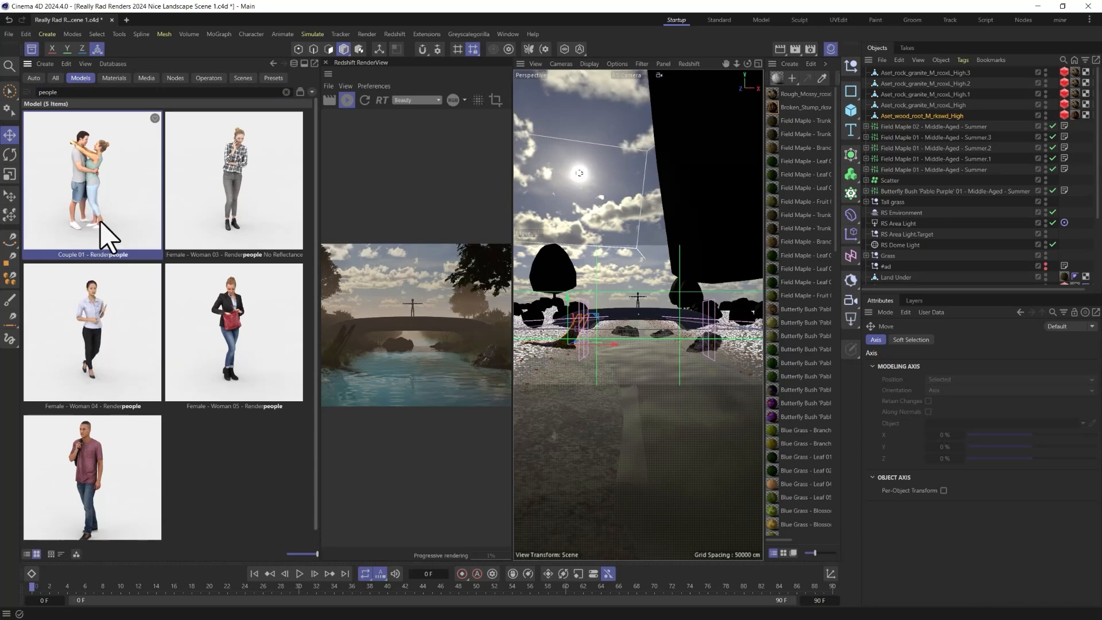
left_click(30, 51)
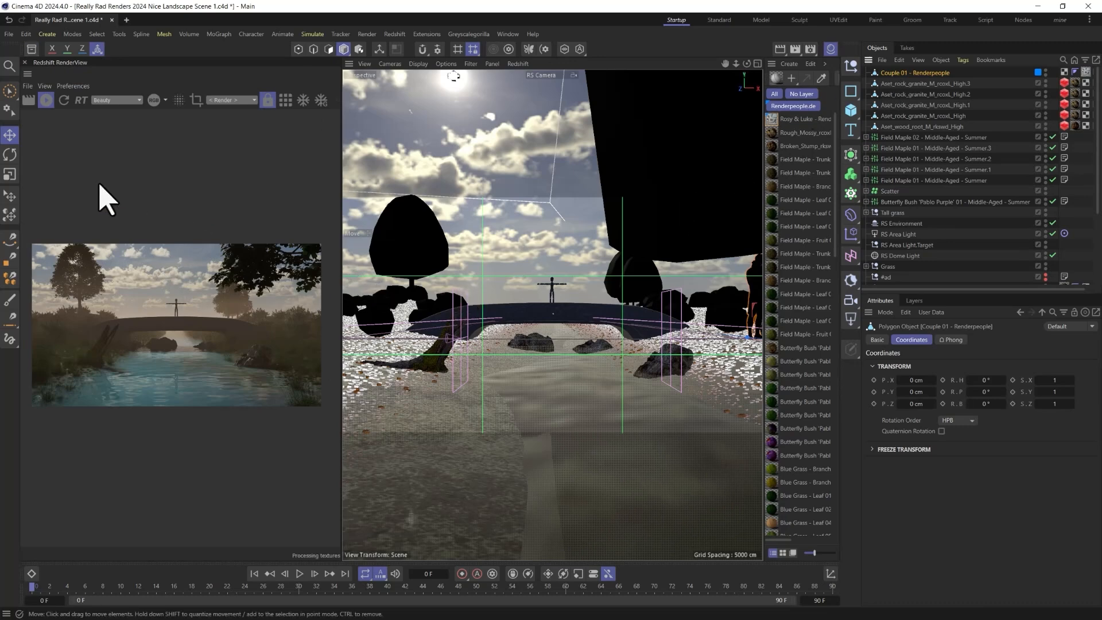
- Close the render view and stand the couple on the bridge deck with the Place tool
left_click(9, 201)
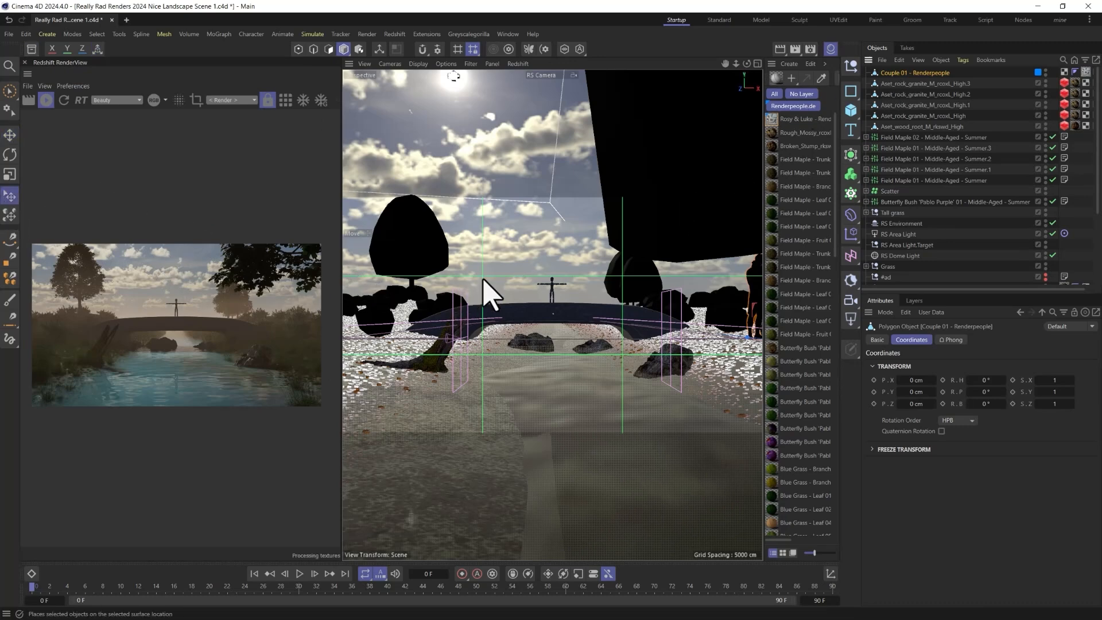
left_click(549, 307)
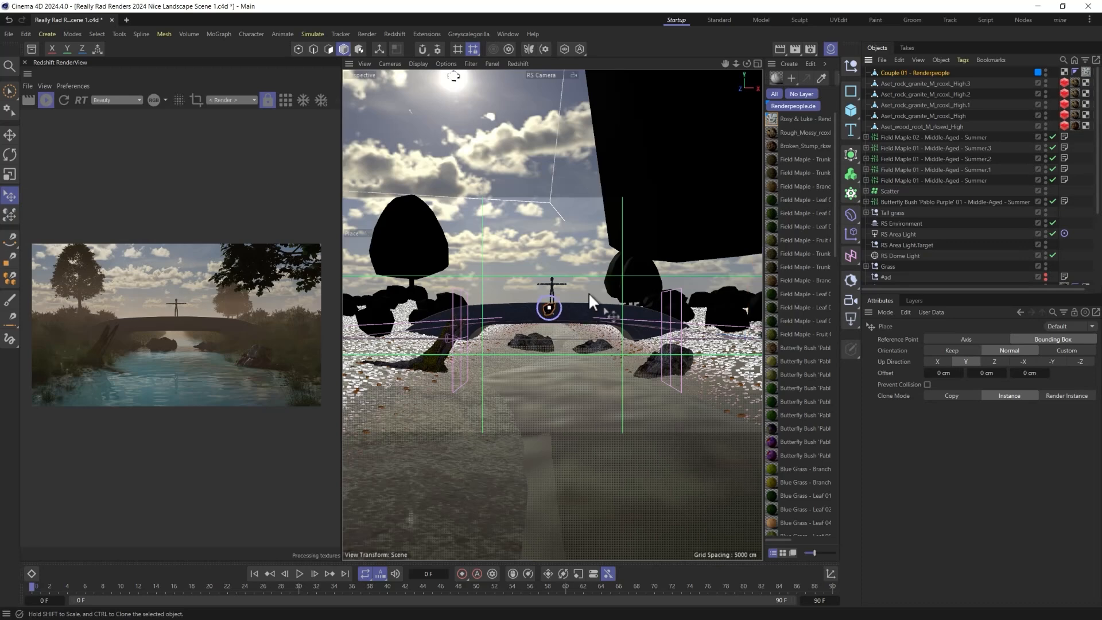
middle_click(587, 292)
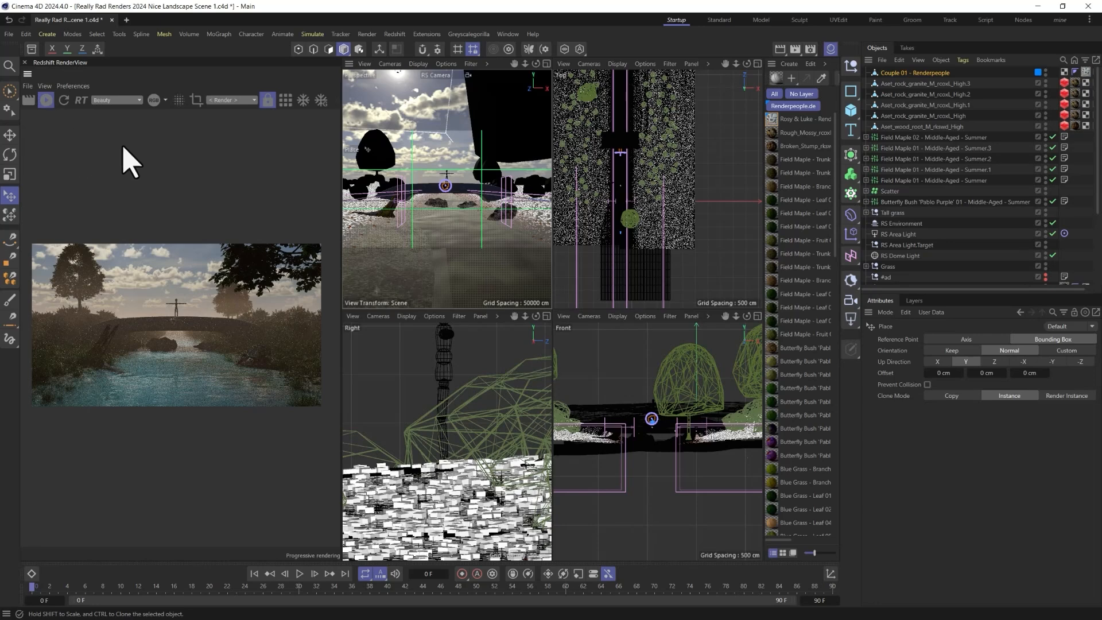
left_click(909, 74)
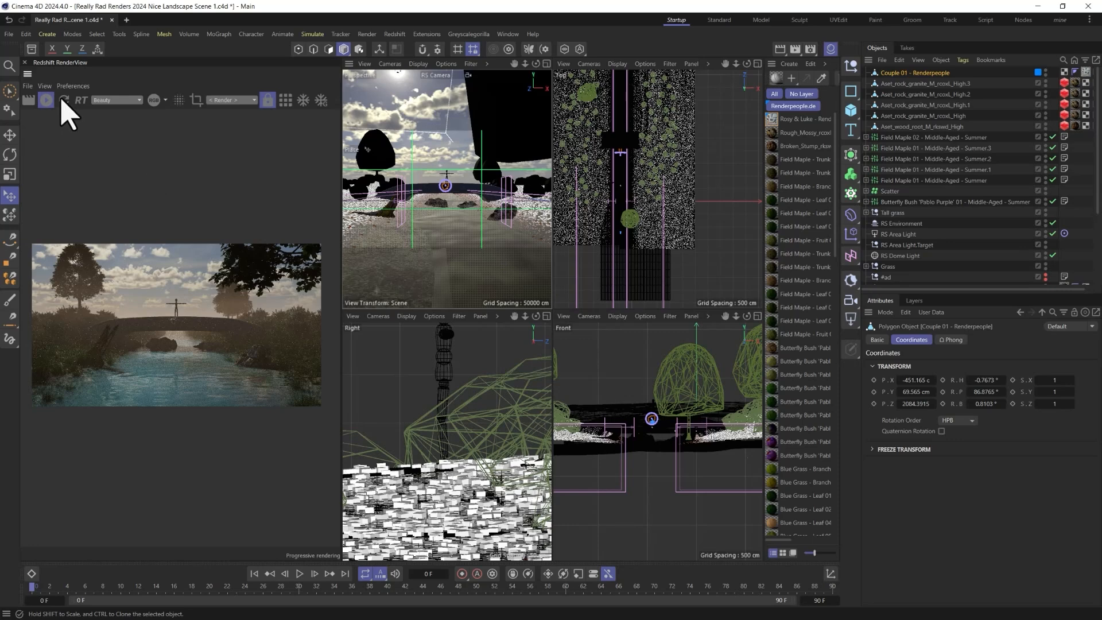
left_click(25, 62)
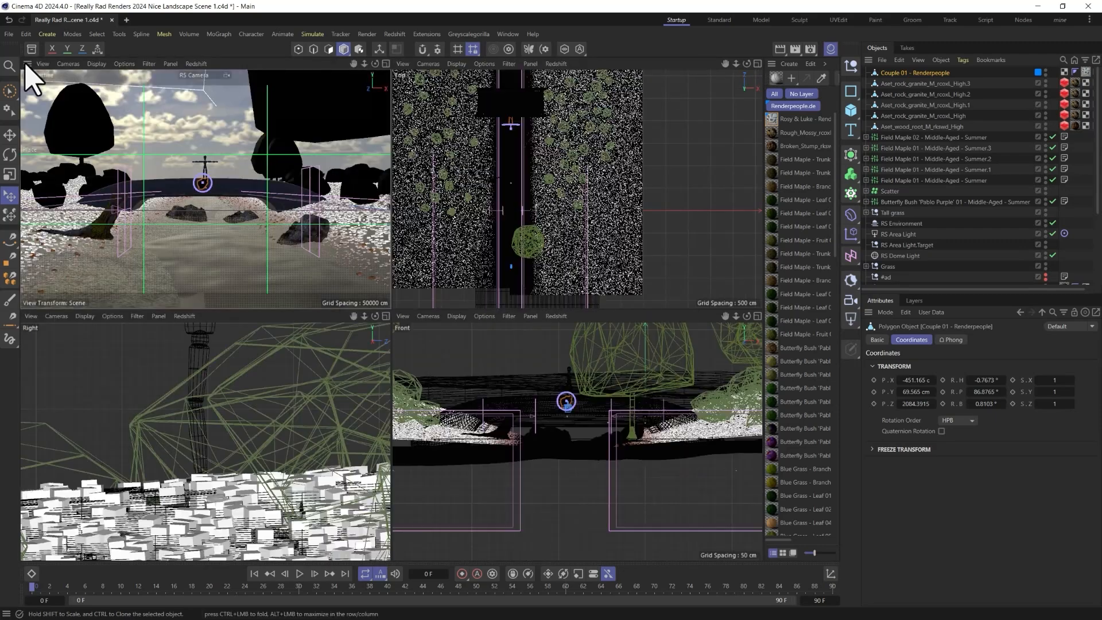
middle_click(201, 184)
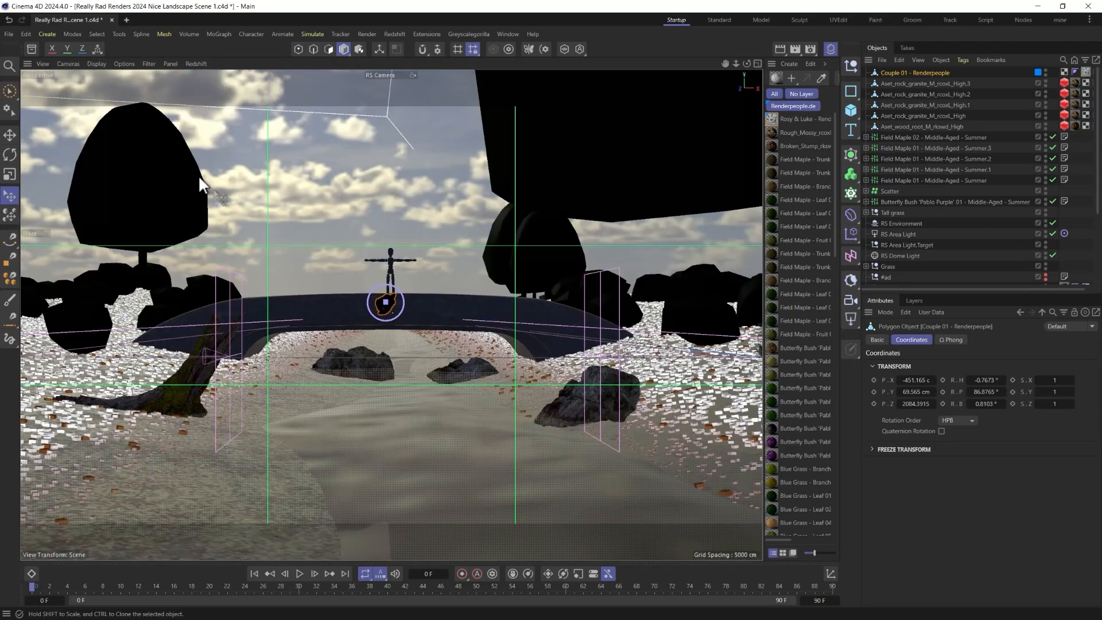
middle_click(405, 259)
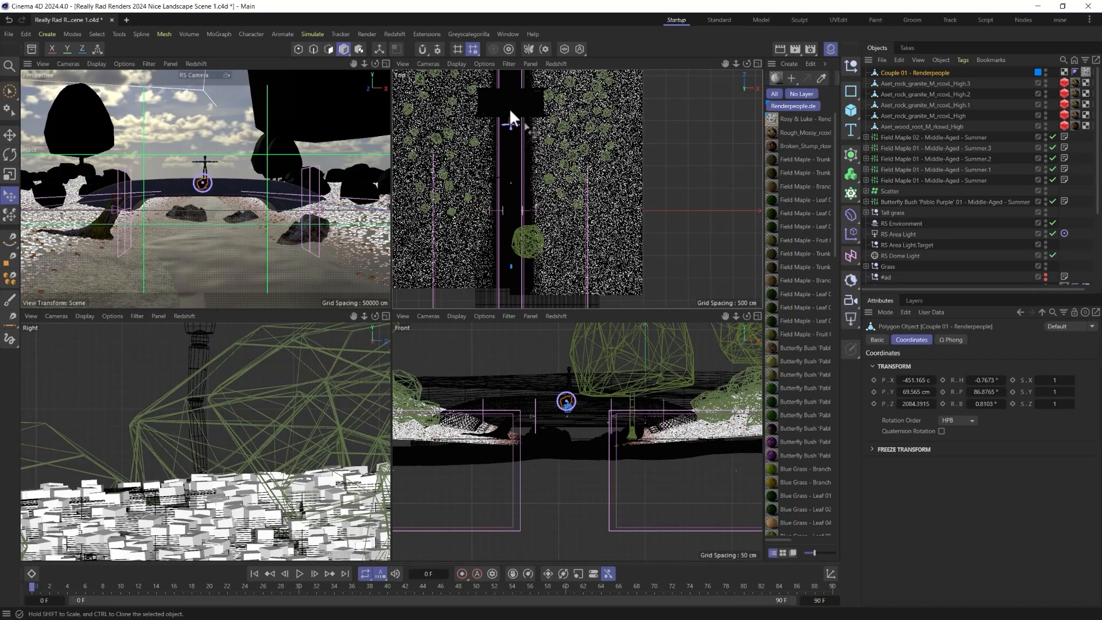
left_click(509, 109)
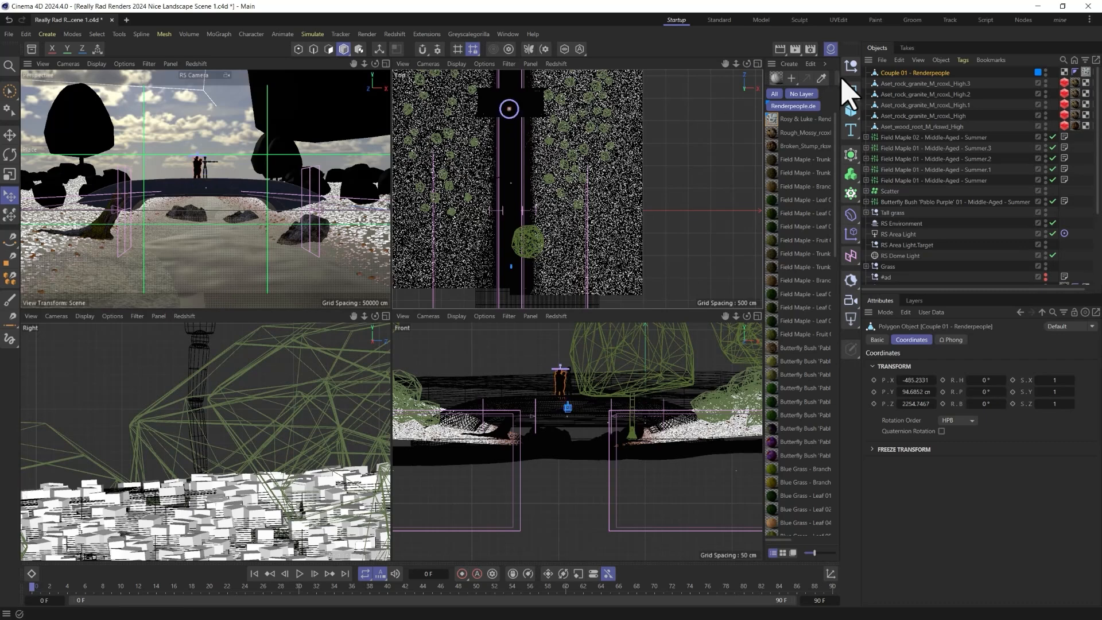
- Disable the T-posed Figure object on the bridge
scroll(952, 280, "down", 5)
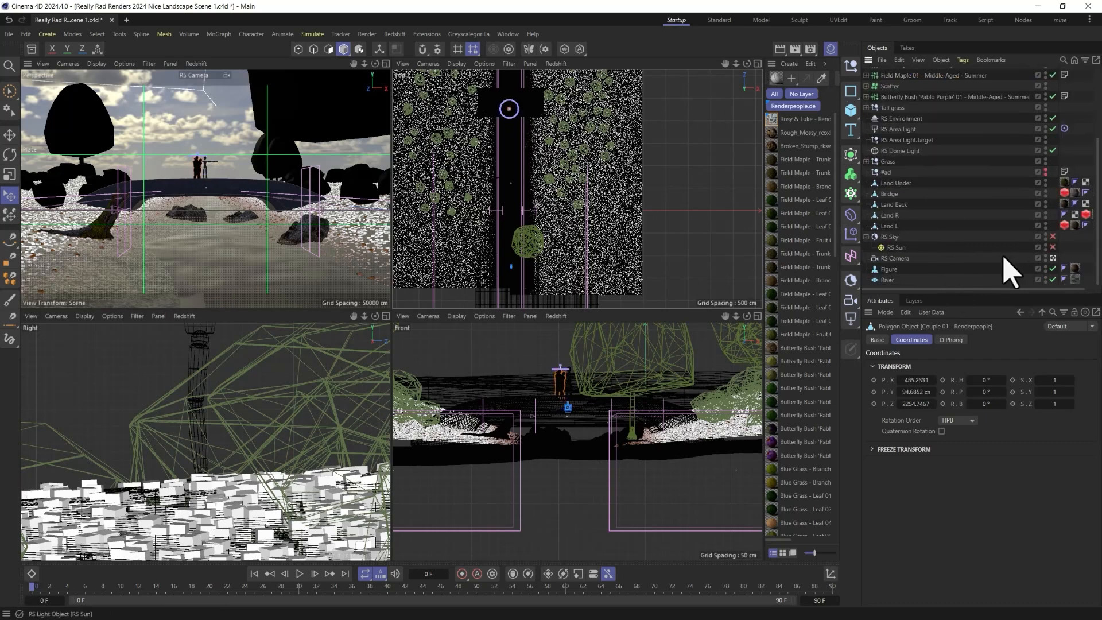
left_click(1052, 269)
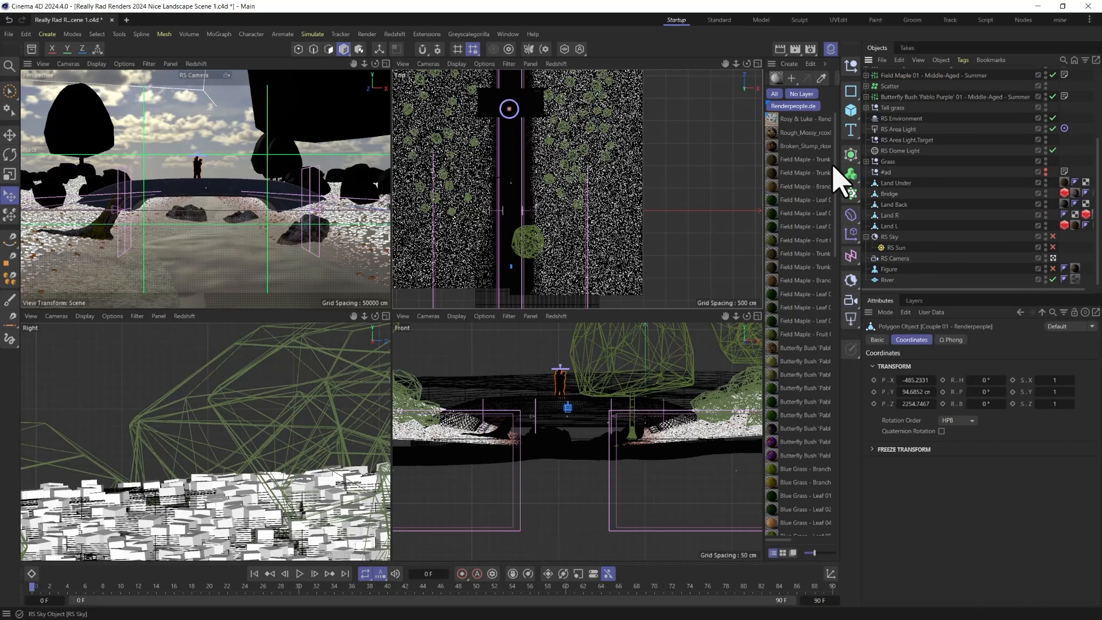
- Convert and replace the couple's Renderpeople material with a Redshift version
left_click(787, 120)
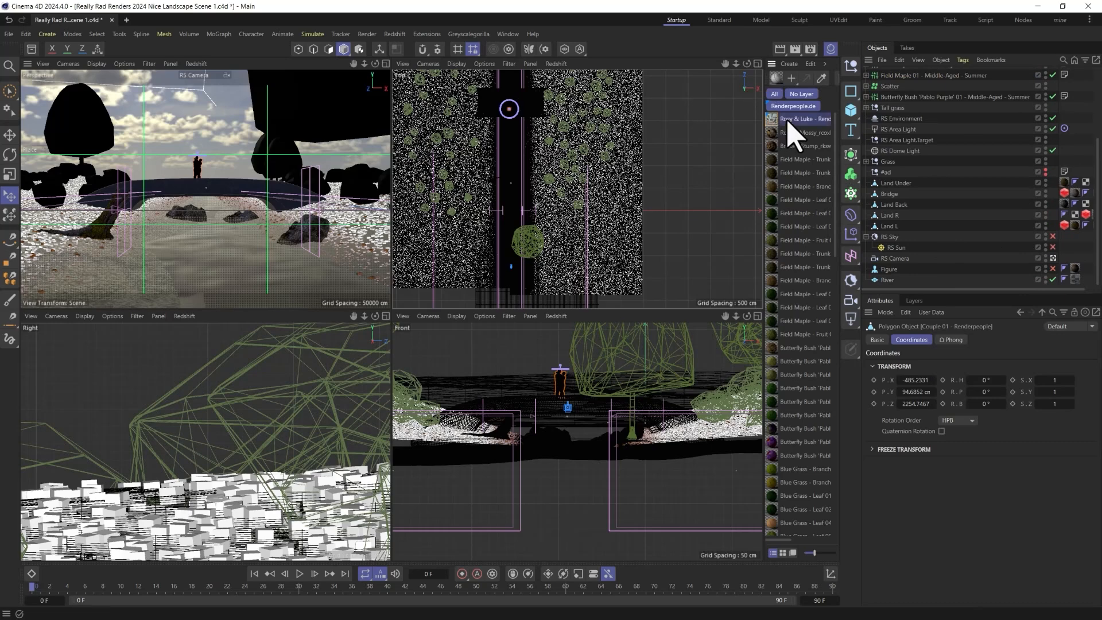
left_click(825, 64)
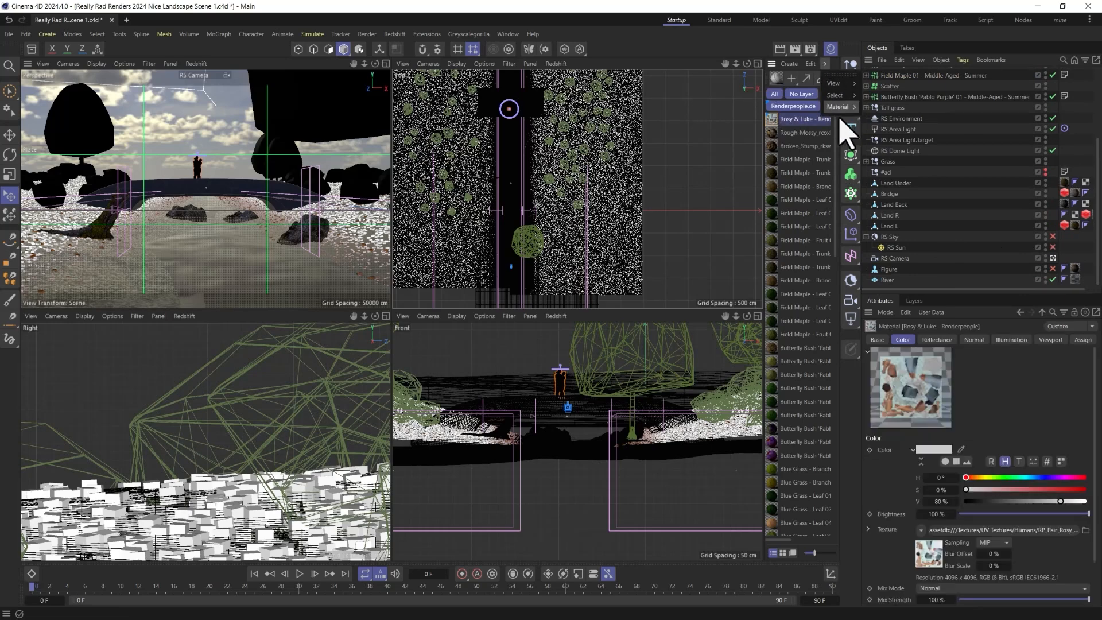
mouse_move(844, 108)
mouse_move(912, 167)
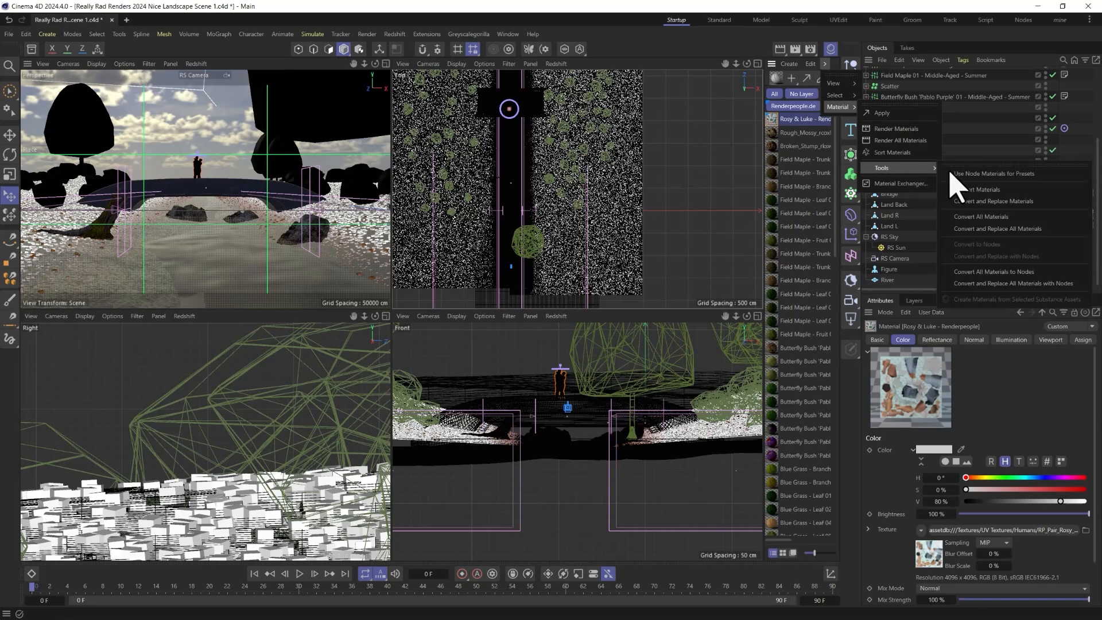
left_click(1010, 205)
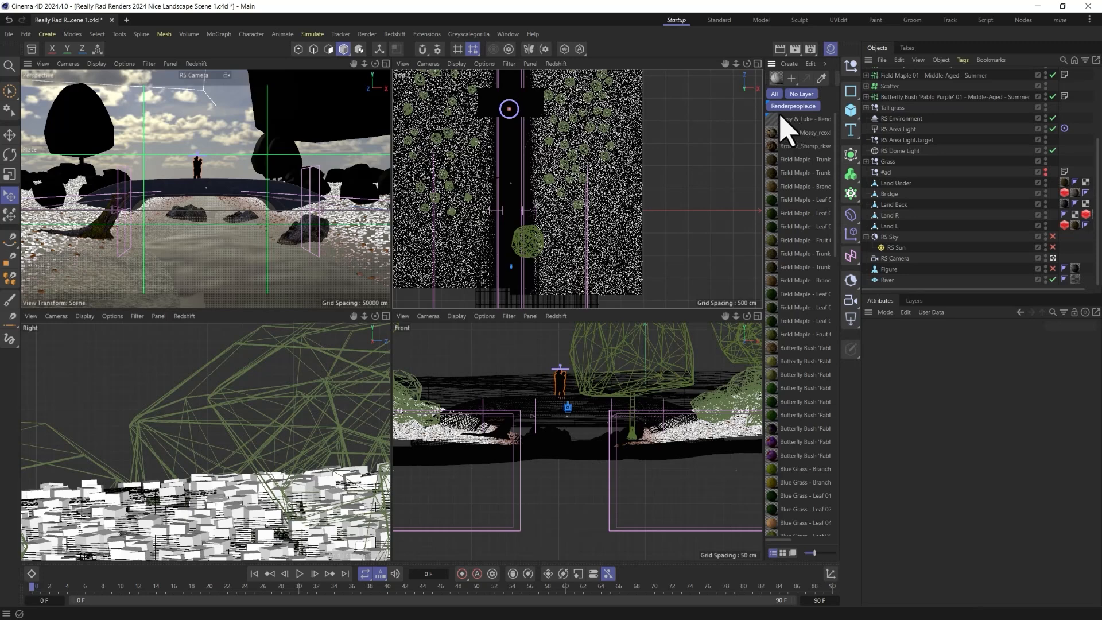
left_click(781, 118)
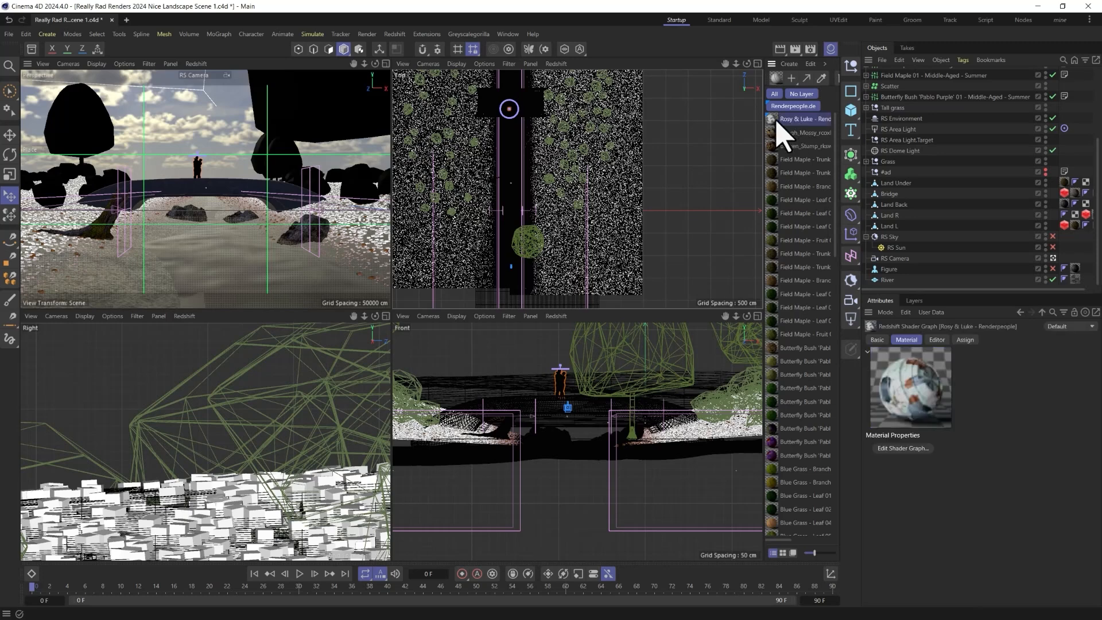
left_click_drag(756, 116, 178, 159)
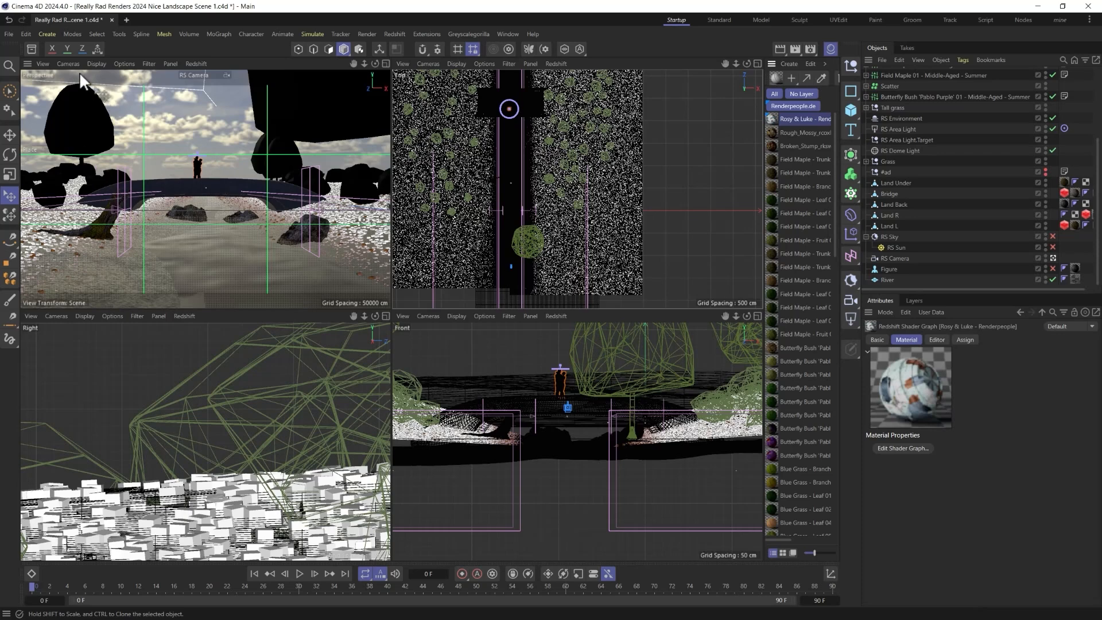
- Open the Redshift RenderView, start the live render and inspect the couple on the bridge
left_click(395, 34)
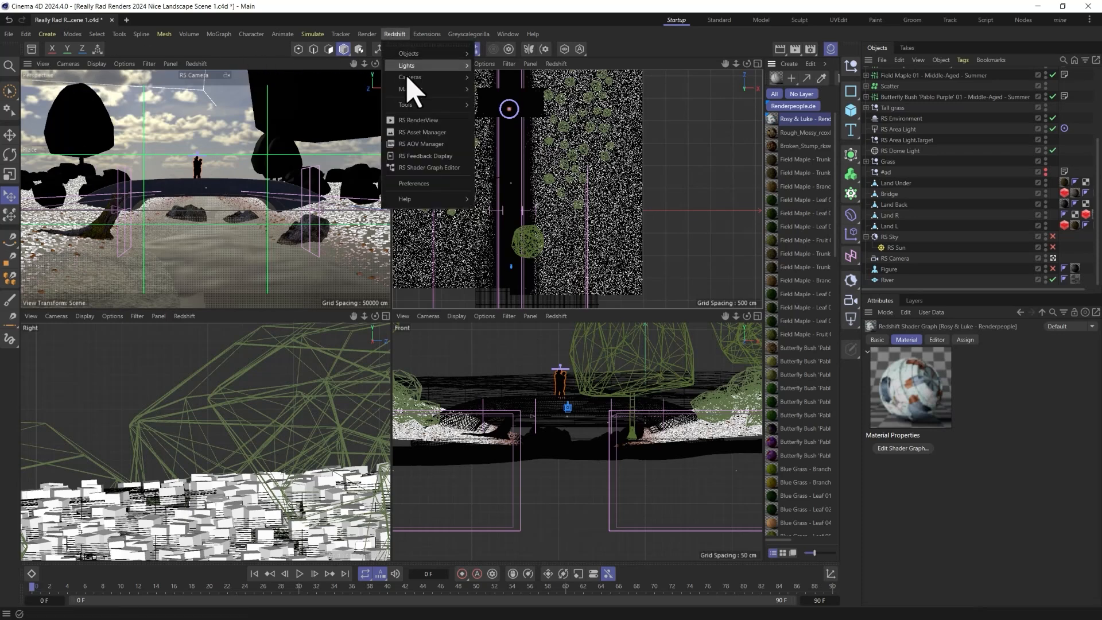
left_click(418, 120)
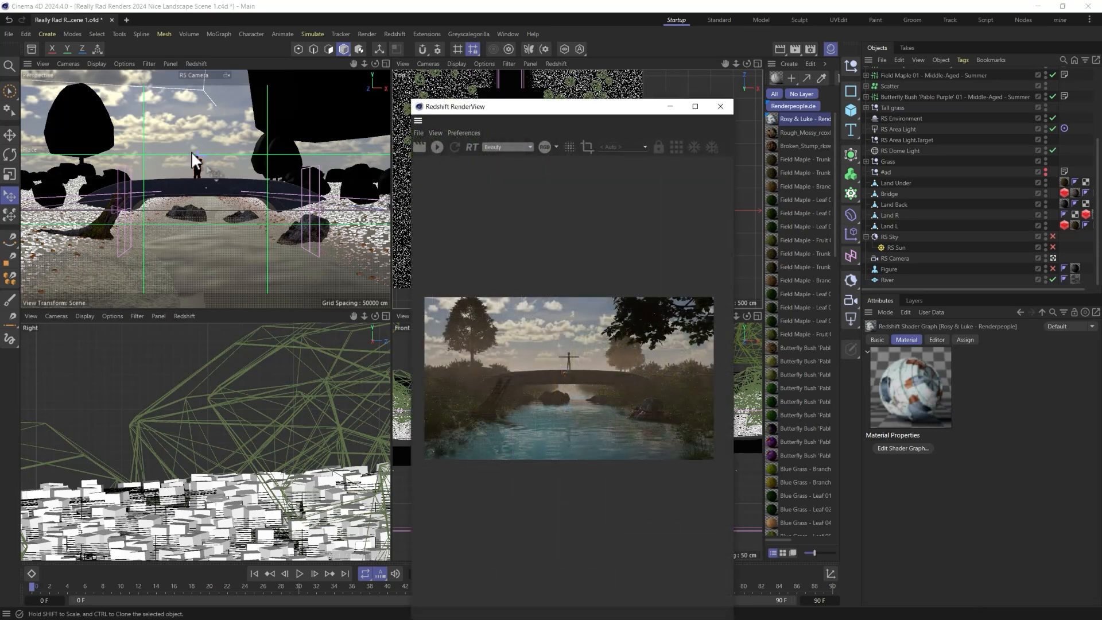
left_click(437, 147)
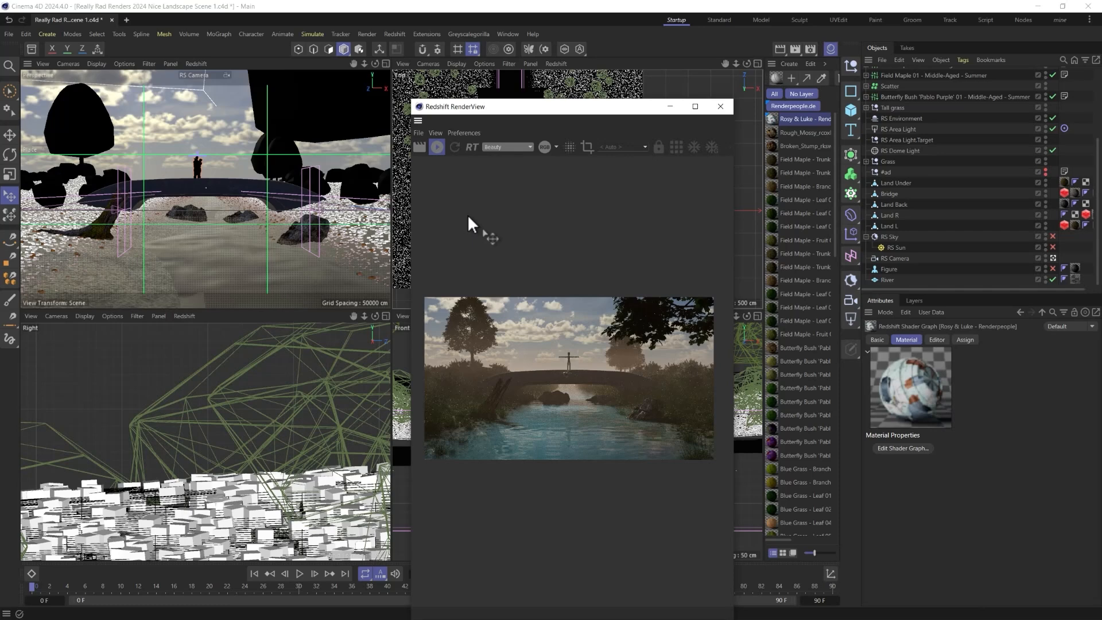
scroll(574, 379, "up", 5)
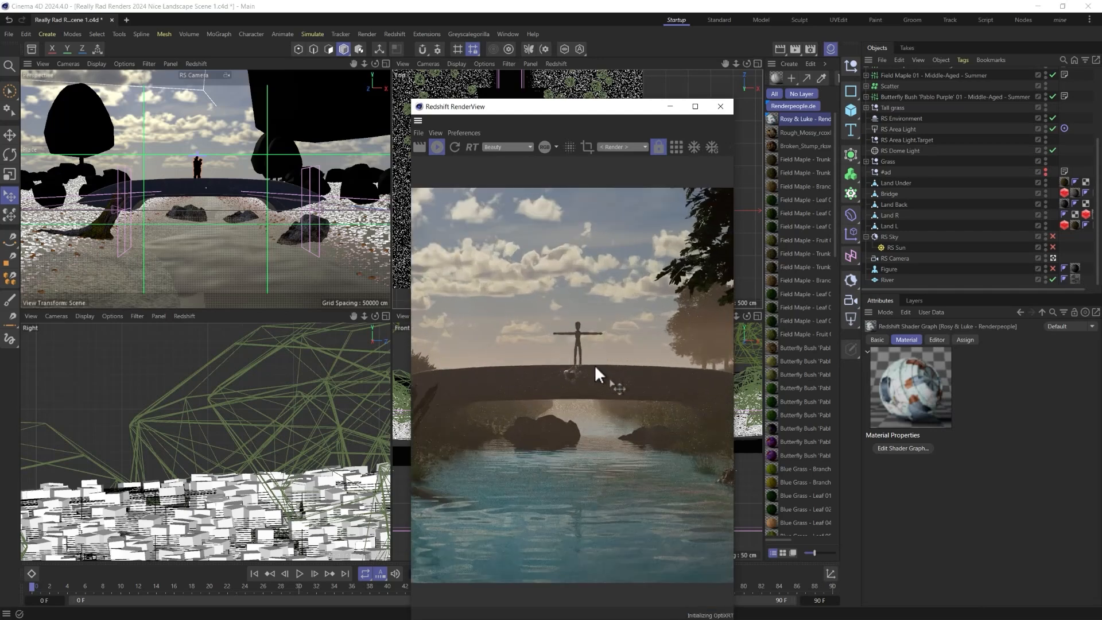
scroll(583, 406, "down", 1)
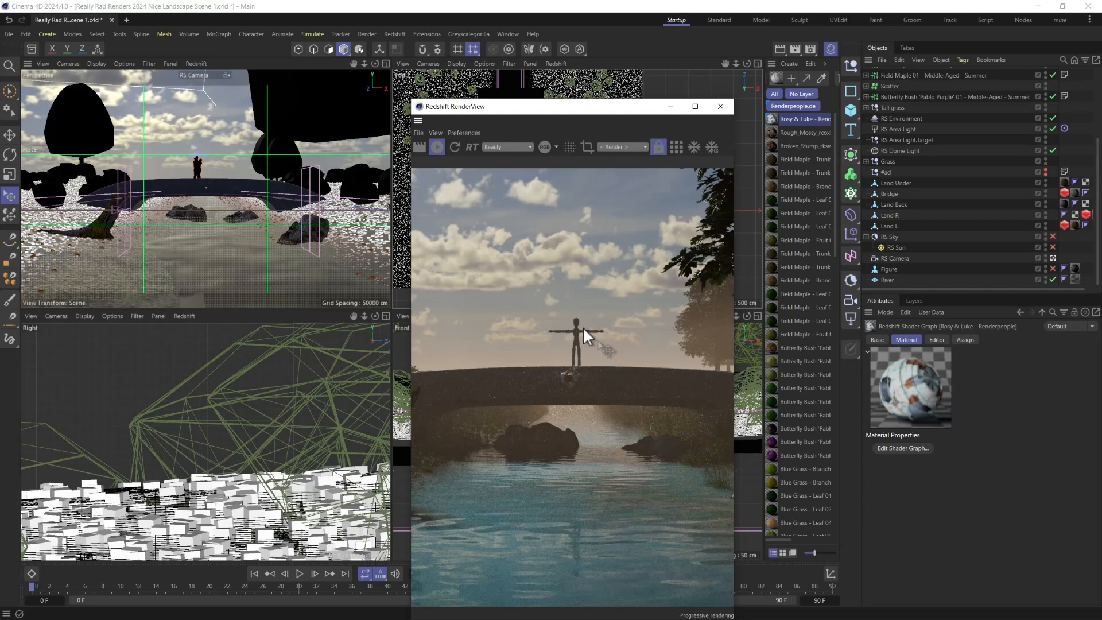
scroll(583, 336, "down", 9)
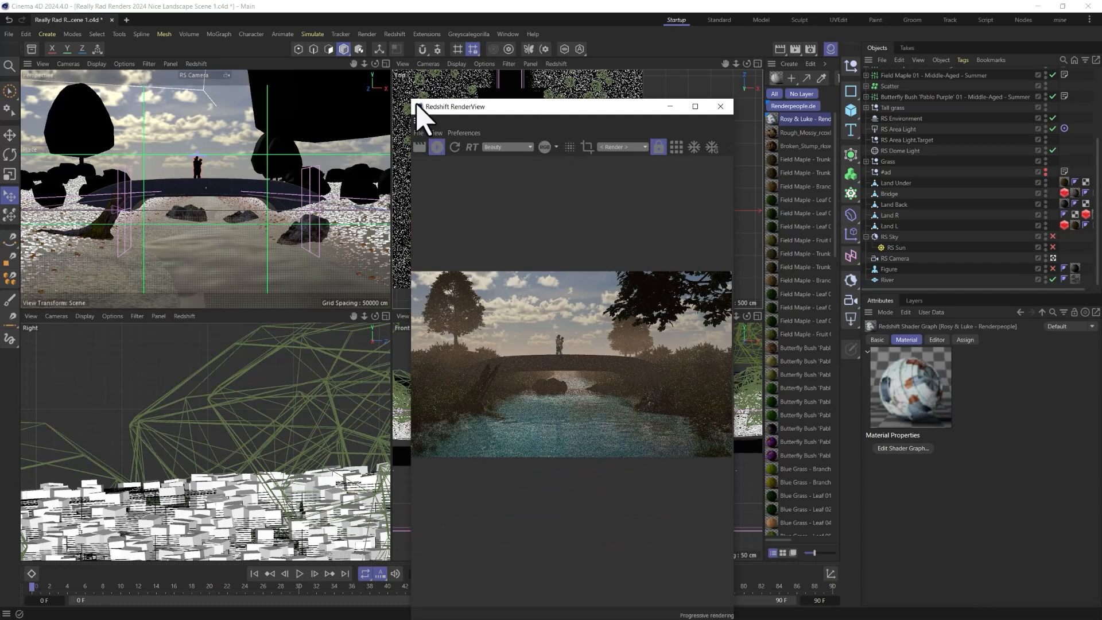
left_click_drag(413, 100, 22, 37)
scroll(370, 348, "up", 5)
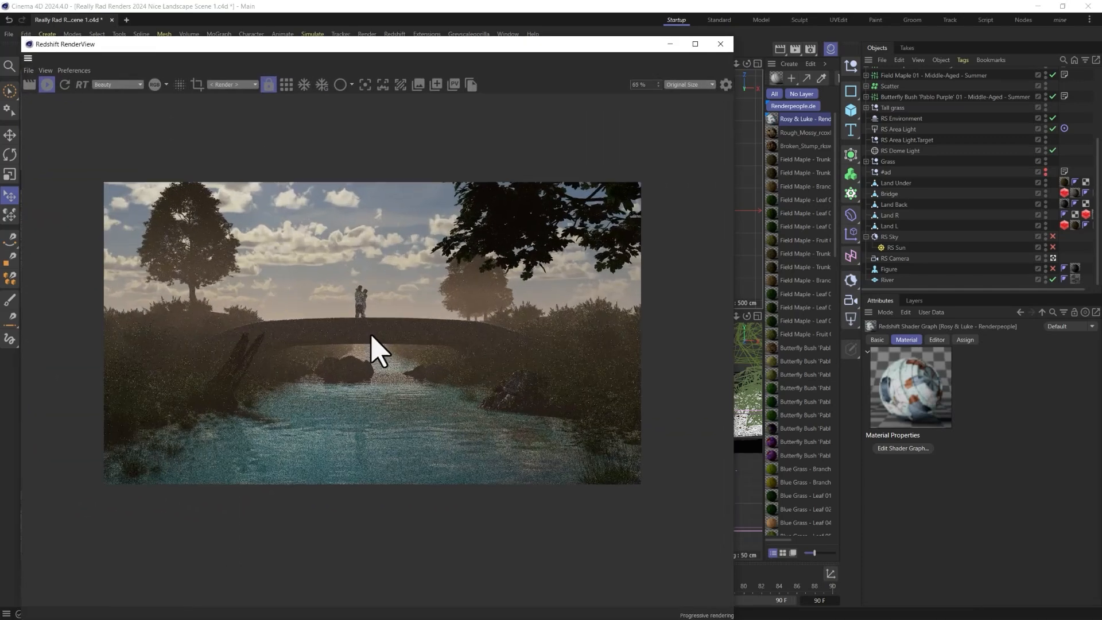
scroll(351, 330, "down", 1)
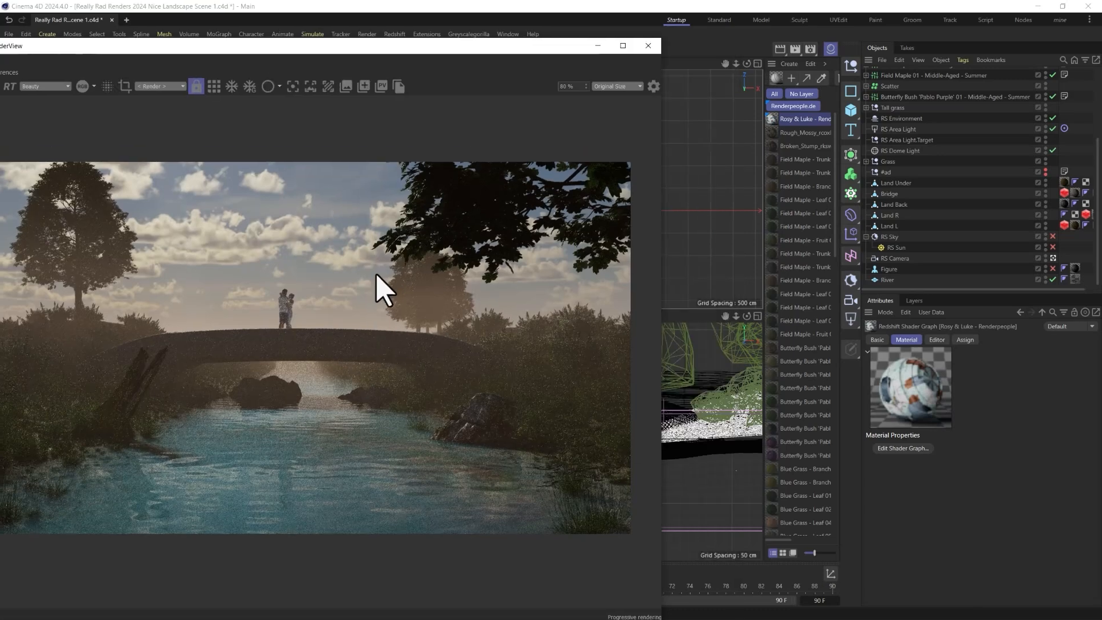
- Convert and replace the couple's Renderpeople shader graph material with a node material
double_click(775, 121)
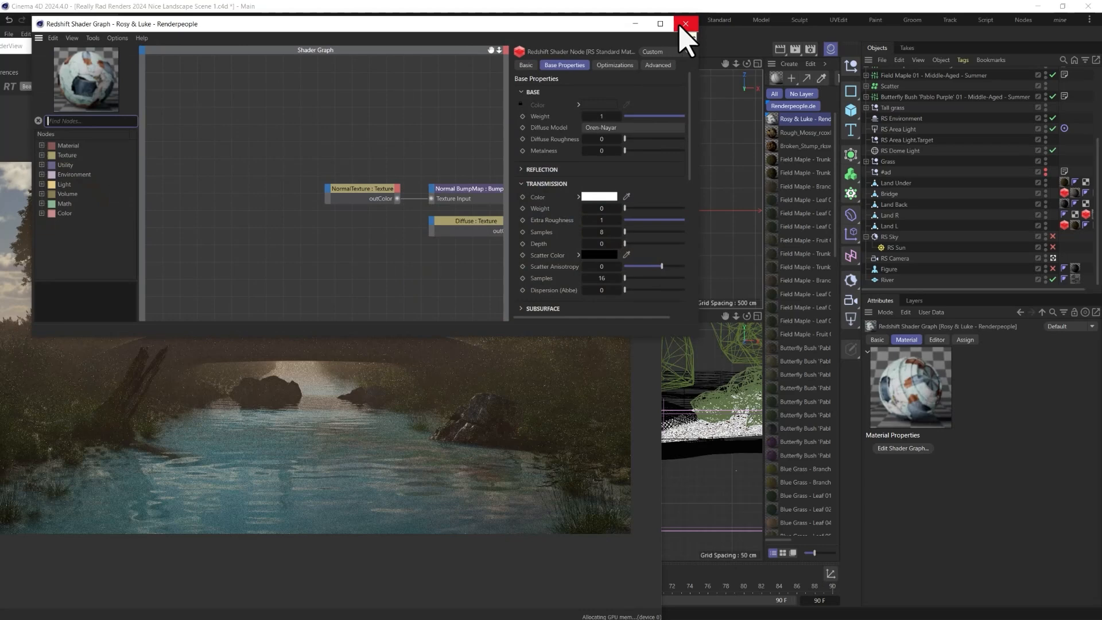
left_click(685, 23)
left_click(824, 64)
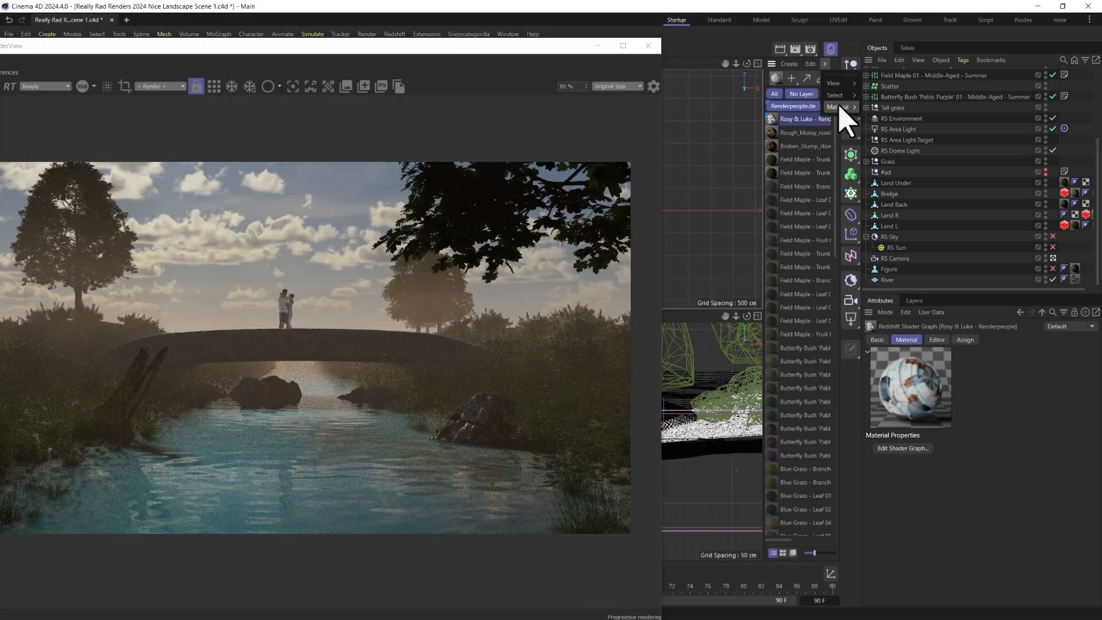
mouse_move(842, 109)
mouse_move(898, 169)
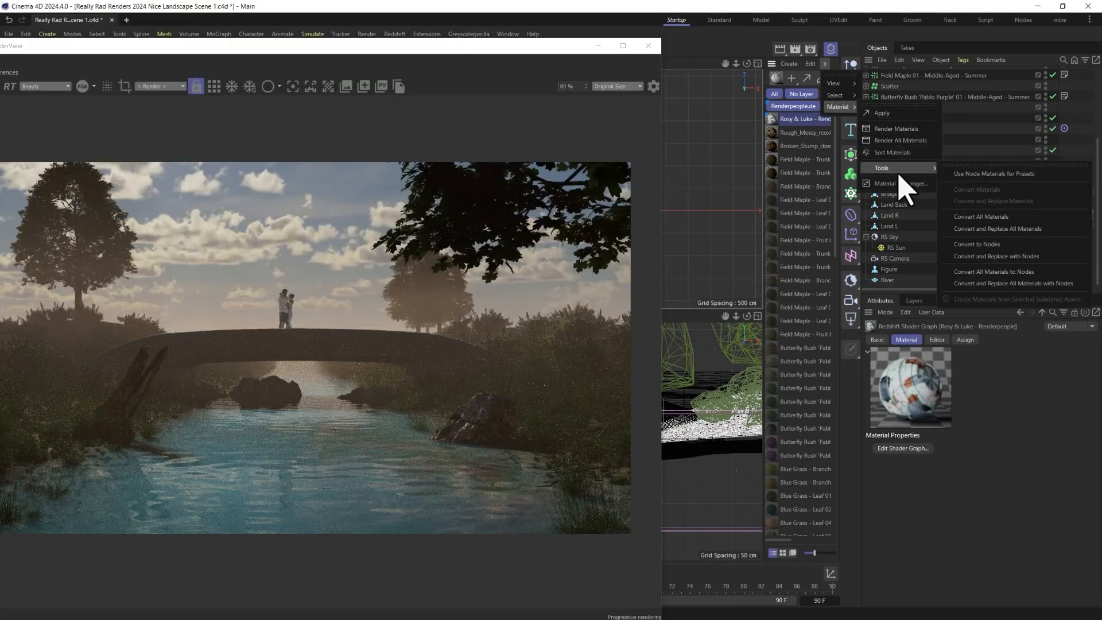
left_click(1004, 259)
- Set the color space of the NormalTexture node in the couple's material to Raw
double_click(773, 119)
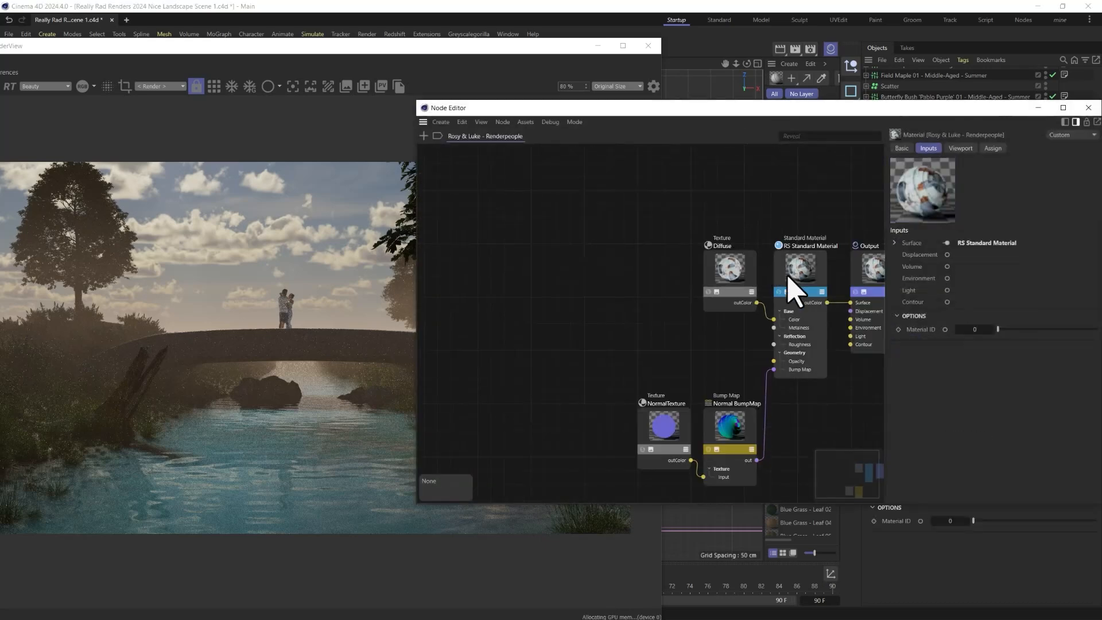
left_click(569, 344)
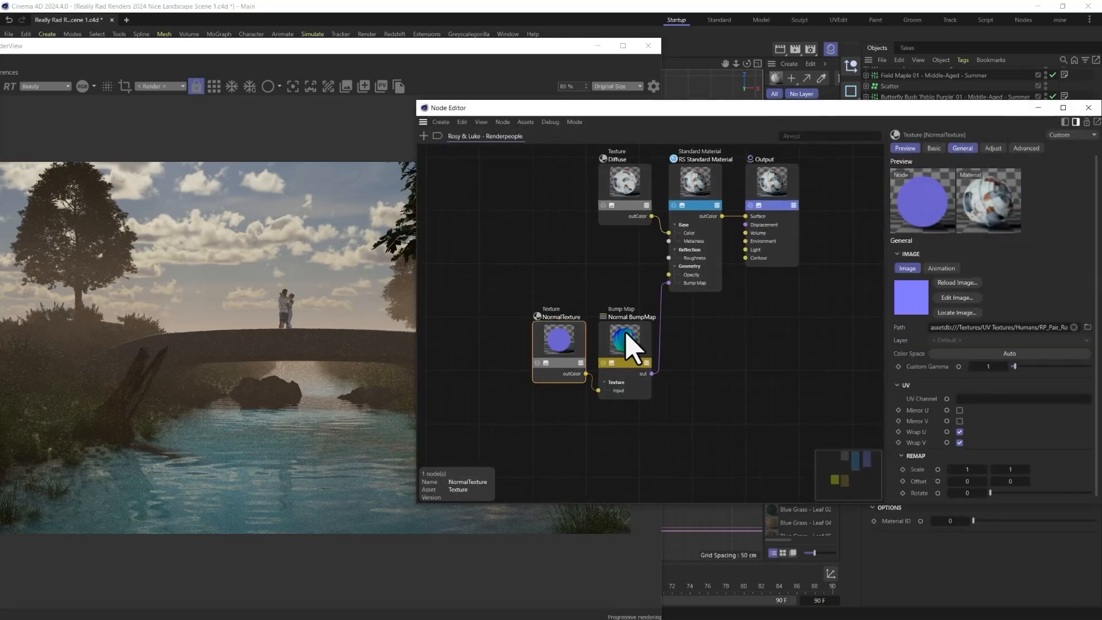
left_click(1002, 353)
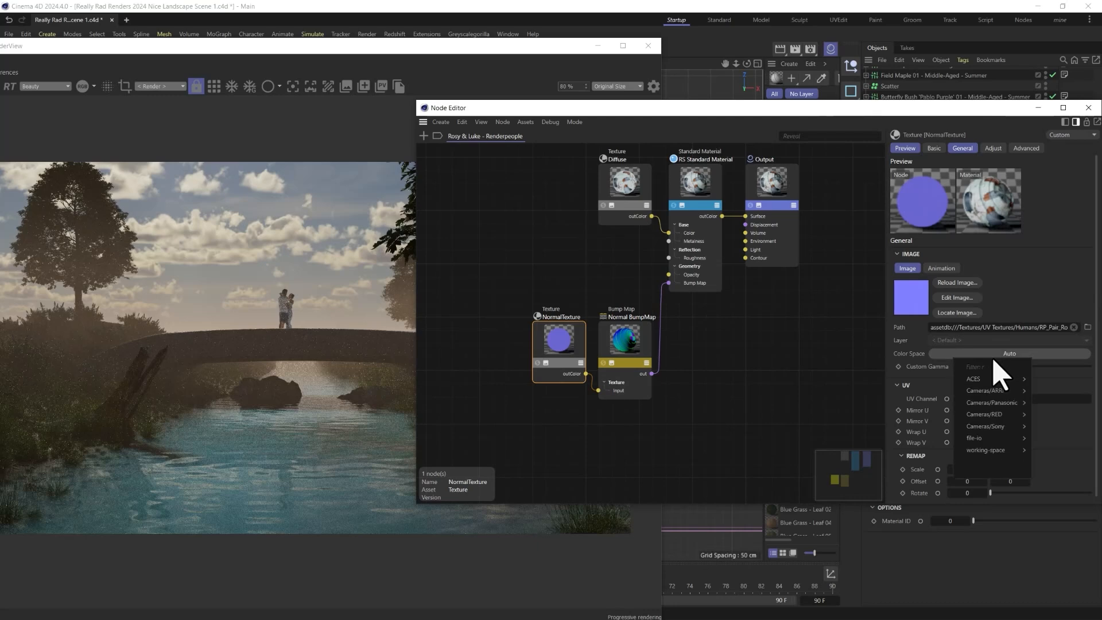
left_click(1004, 369)
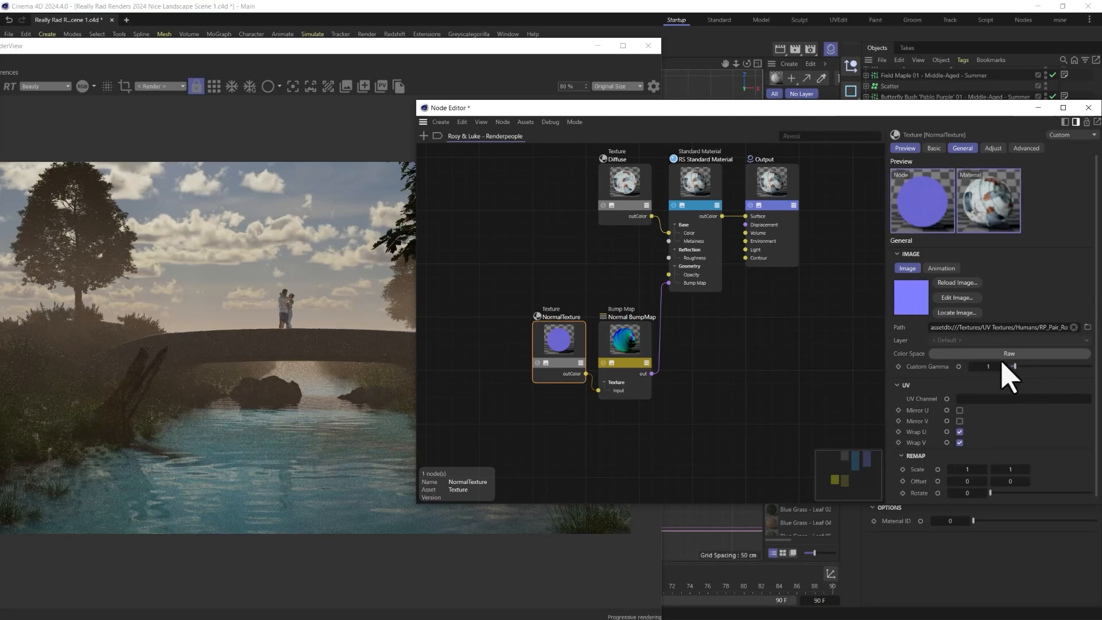
- Review the base properties of the couple's RS Standard Material, including the subsurface section, and close the Node Editor
left_click(697, 191)
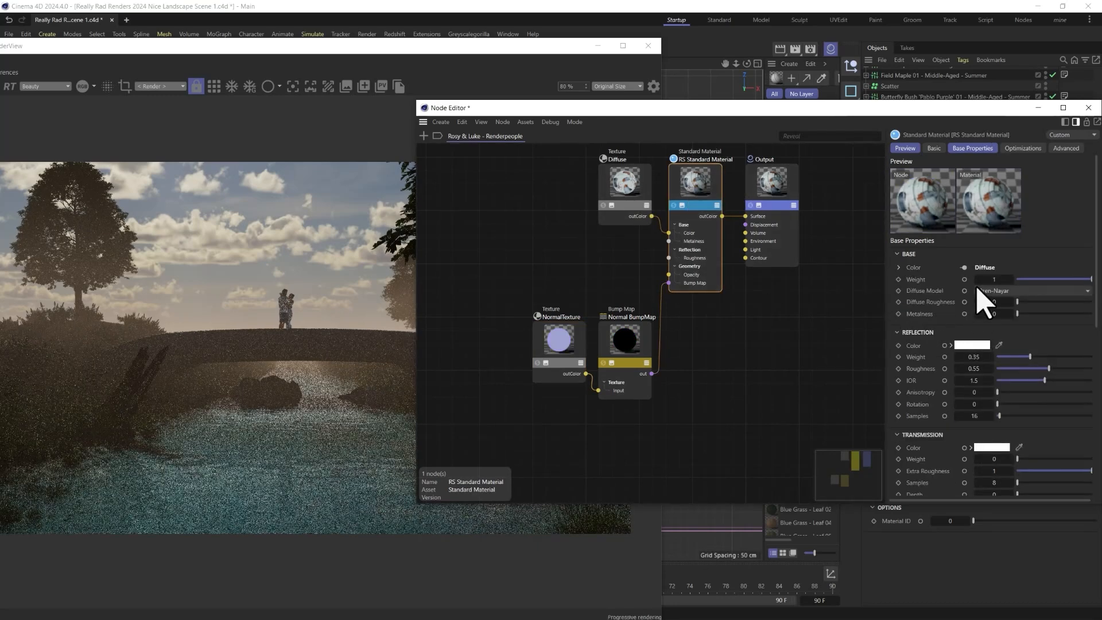
scroll(922, 374, "down", 3)
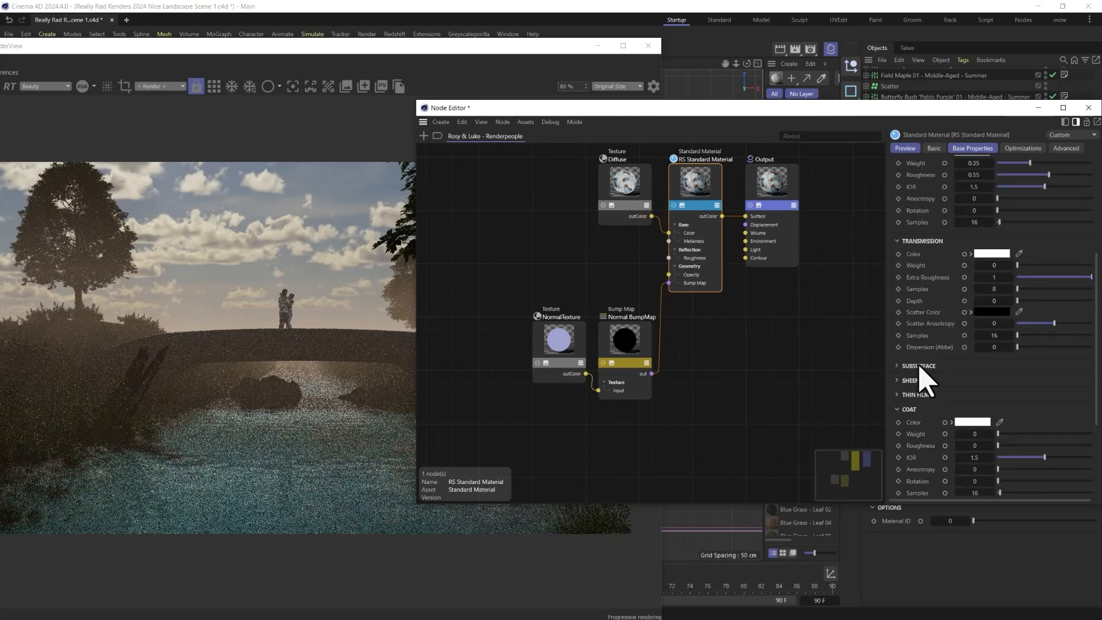
left_click(918, 367)
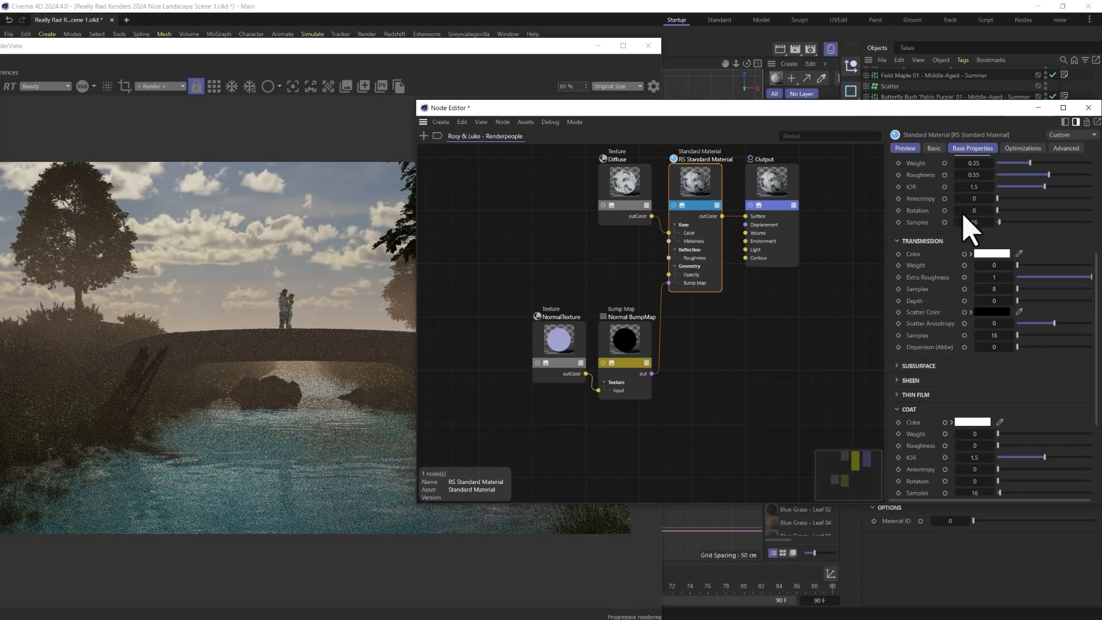
left_click(1088, 109)
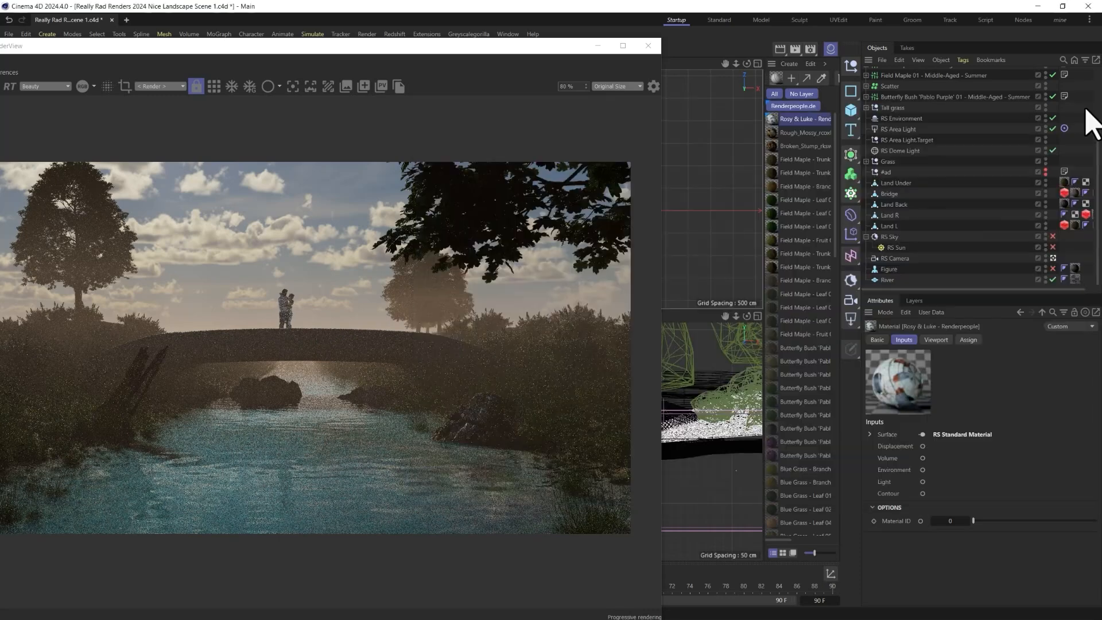
- Compare the render with the RS Environment disabled and enabled, leaving it on
left_click(1053, 118)
scroll(455, 353, "down", 3)
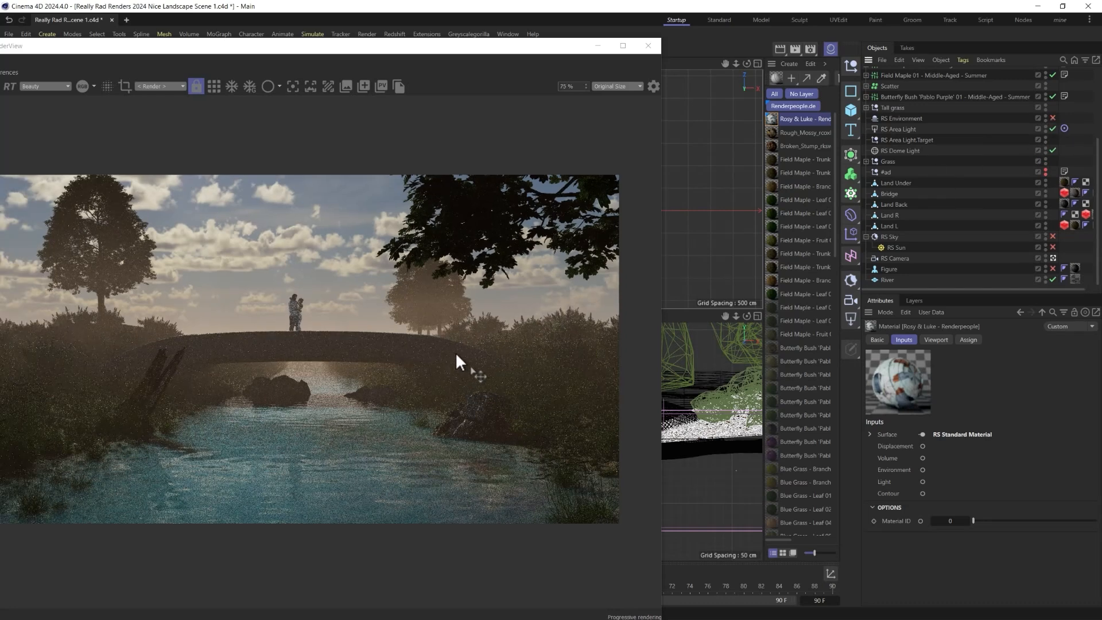
scroll(406, 345, "up", 1)
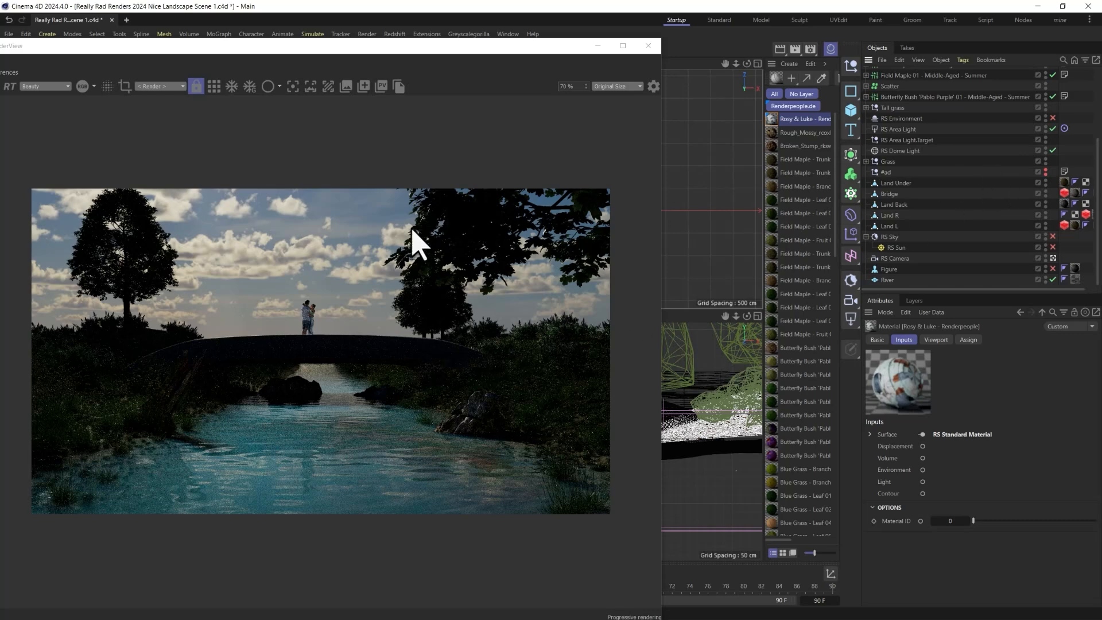
left_click(1052, 118)
left_click(907, 118)
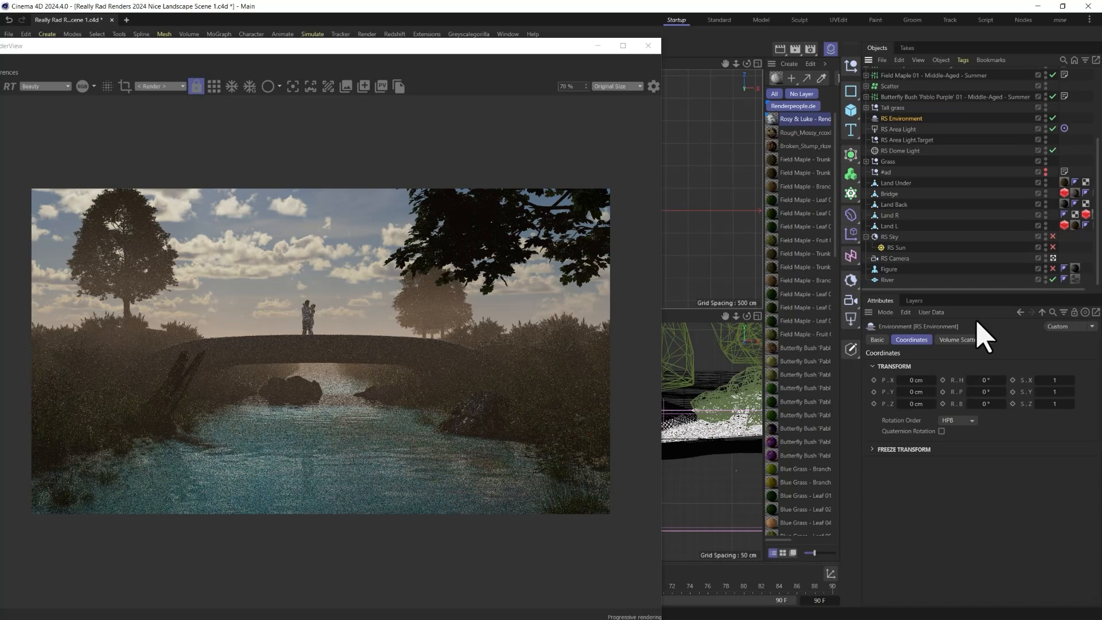
- Select the RS Area Light and dock the Redshift RenderView beside the viewports
left_click(906, 131)
left_click_drag(503, 47, 767, 61)
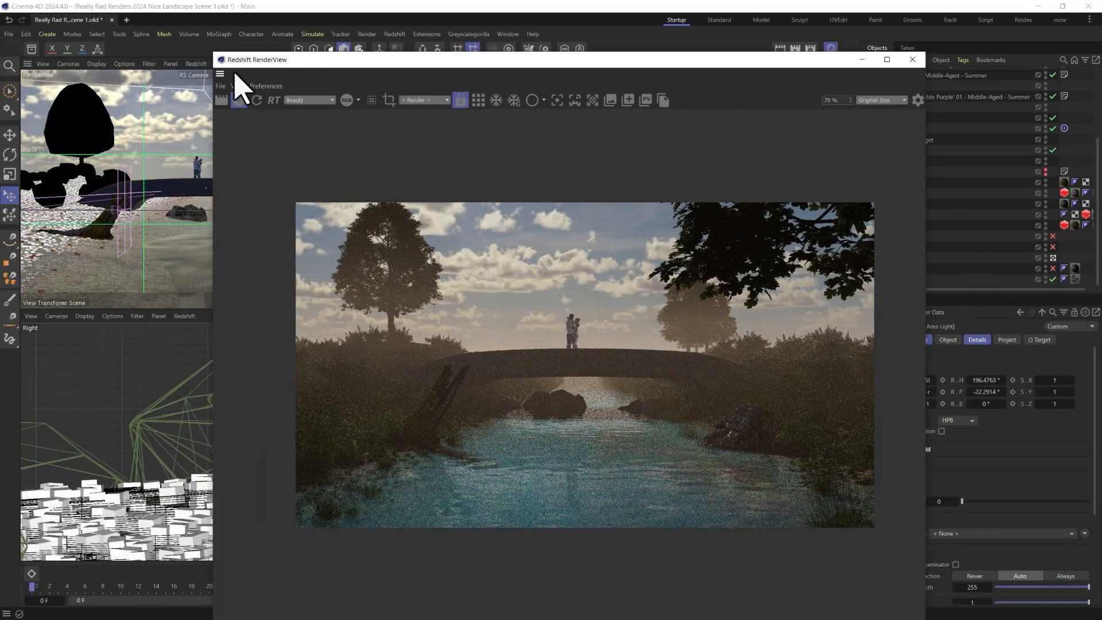
left_click_drag(84, 152, 47, 166)
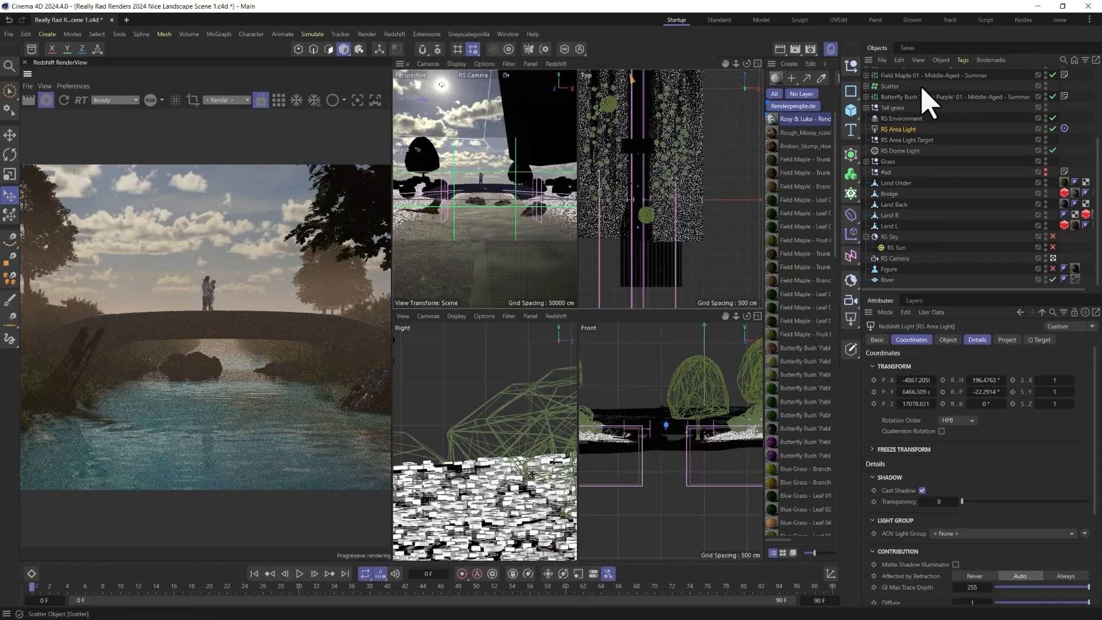
- Rotate the RS Dome Light so the sun in the sky image shifts closer to the middle above the bridge
left_click(900, 150)
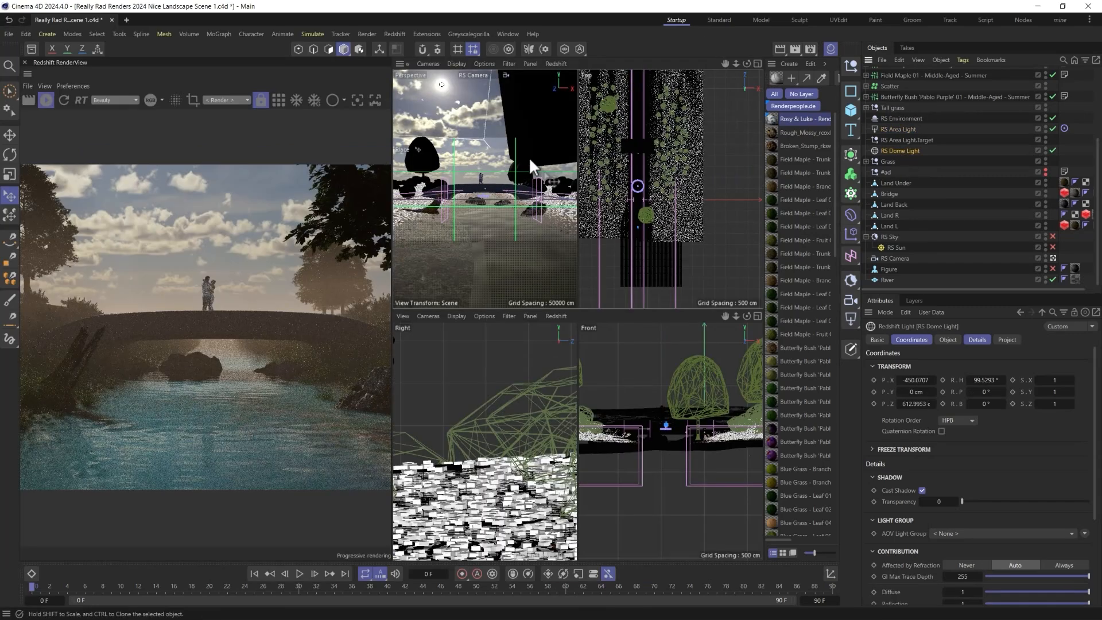
key("r")
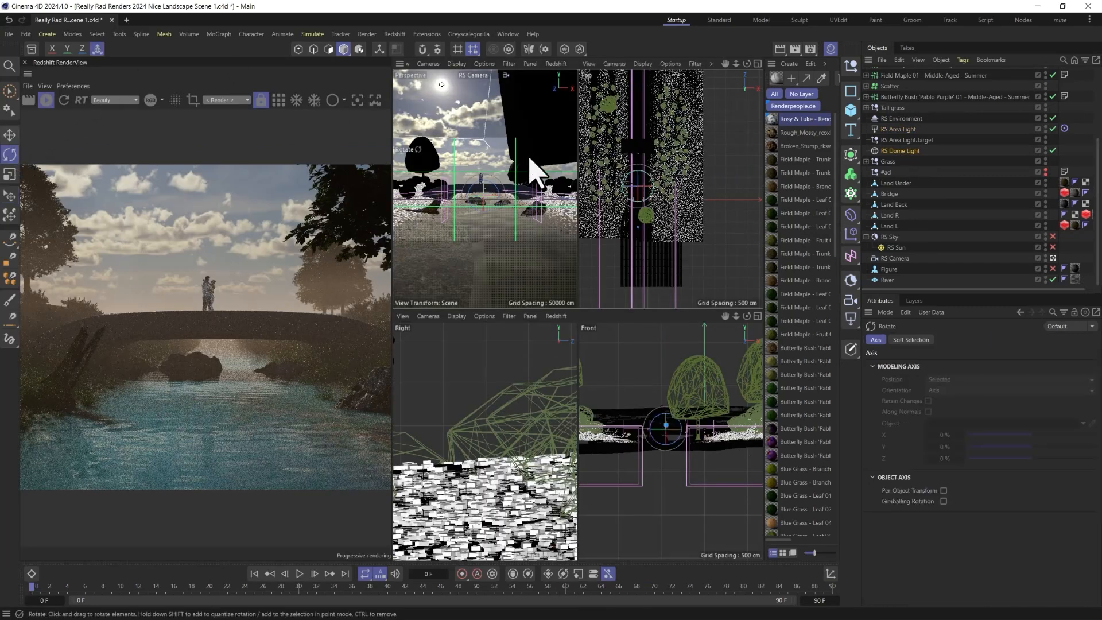
left_click_drag(646, 202, 645, 201)
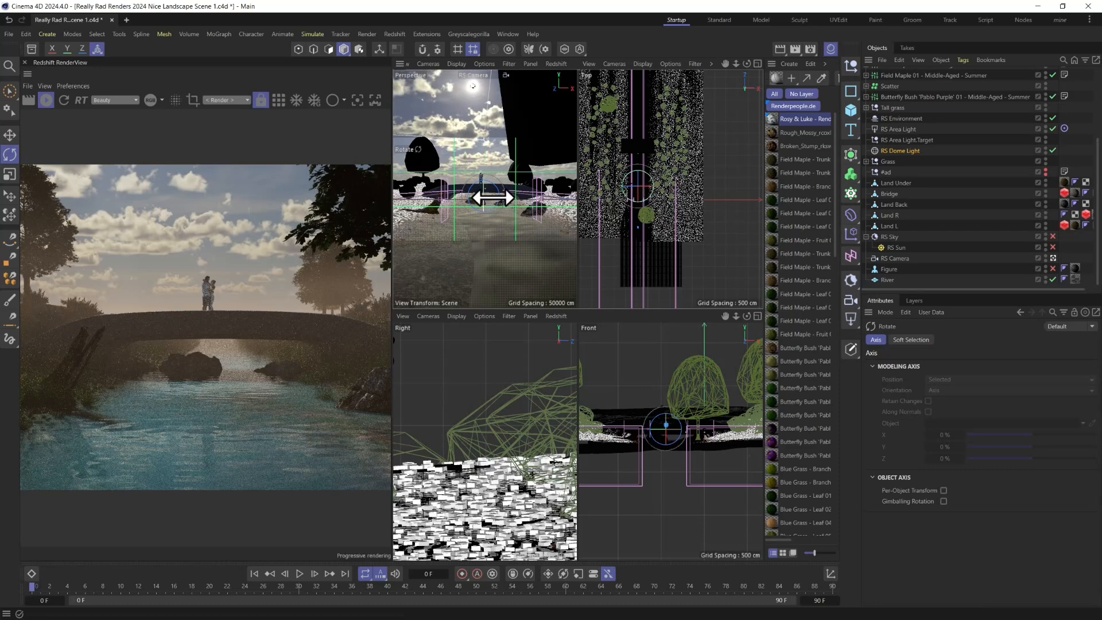
left_click_drag(490, 195, 487, 197)
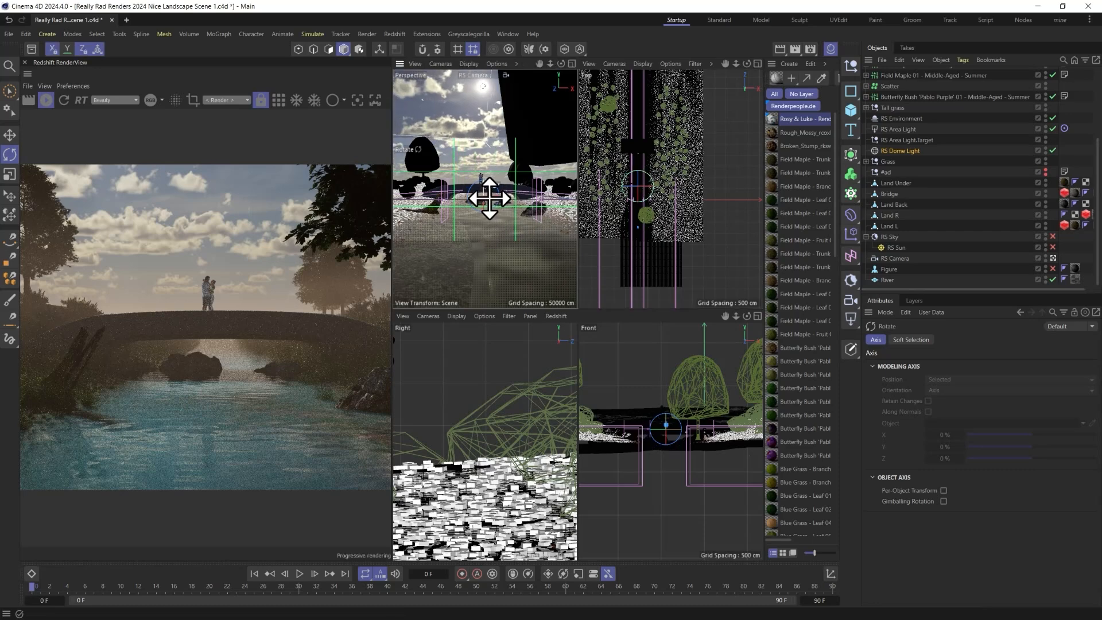
- Move the RS Area Light in line with the sun behind the bridge, to about X -636 cm and Y 3385 cm
left_click(899, 131)
key("e")
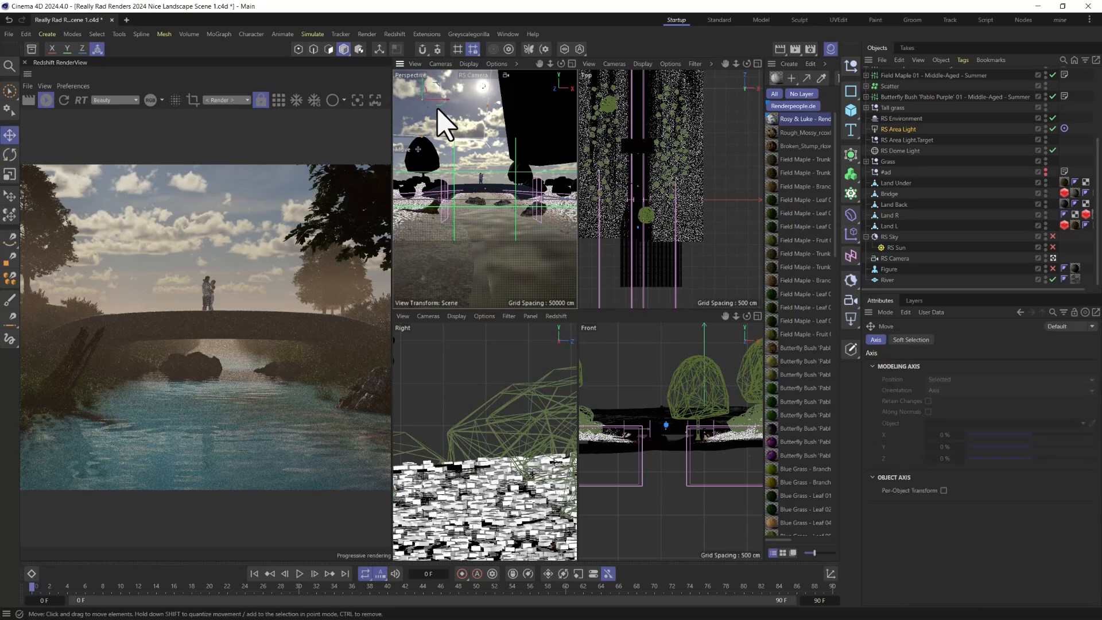
left_click_drag(496, 97, 494, 96)
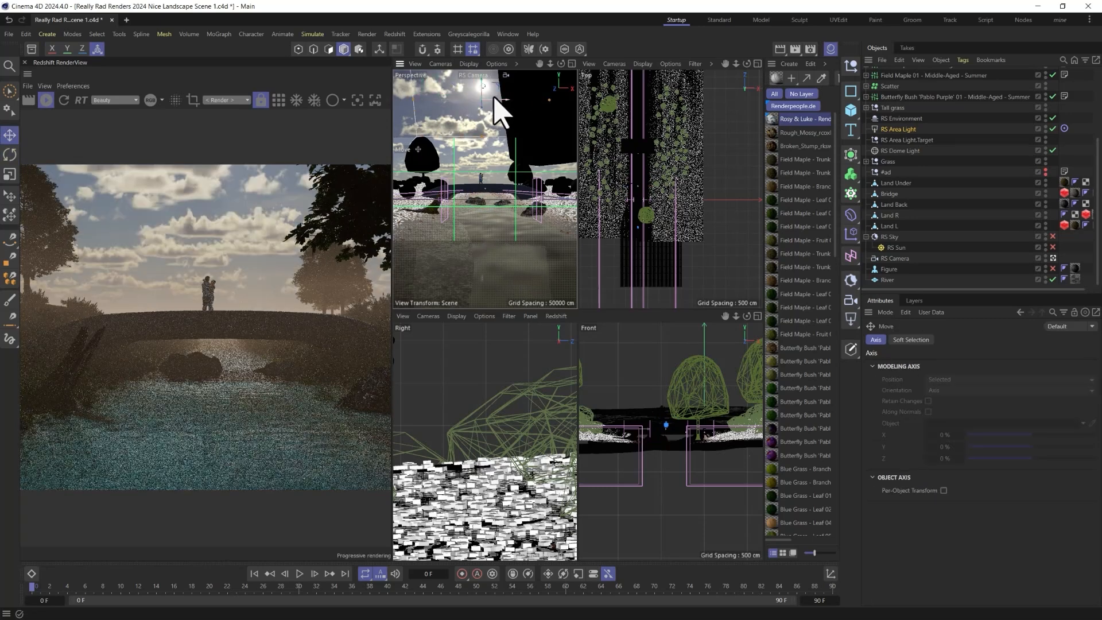
scroll(279, 294, "down", 1)
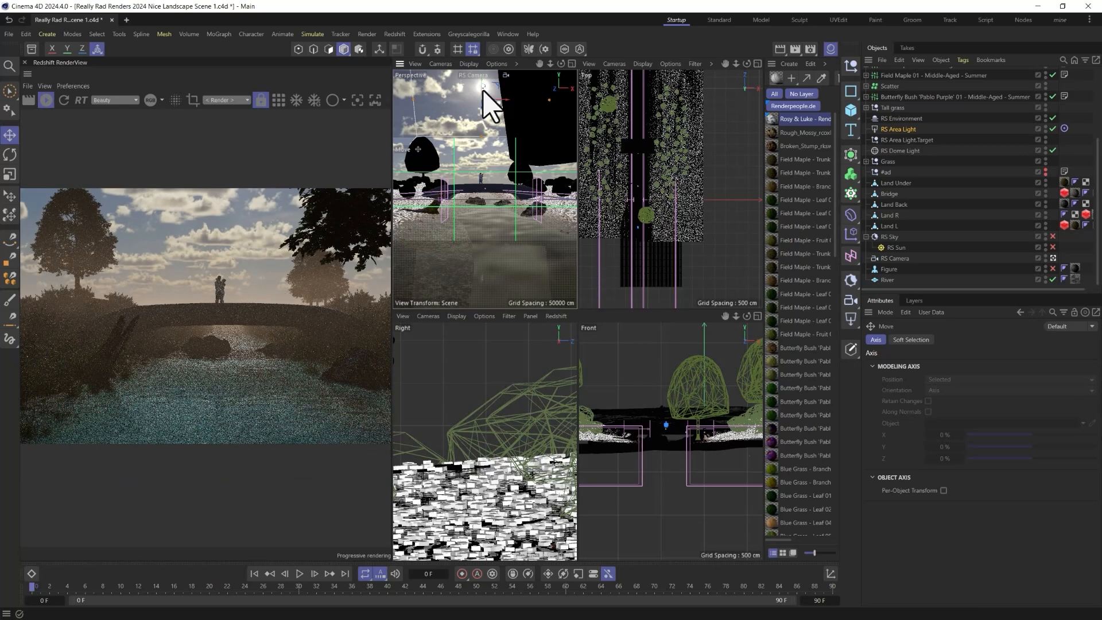
left_click_drag(490, 108, 489, 148)
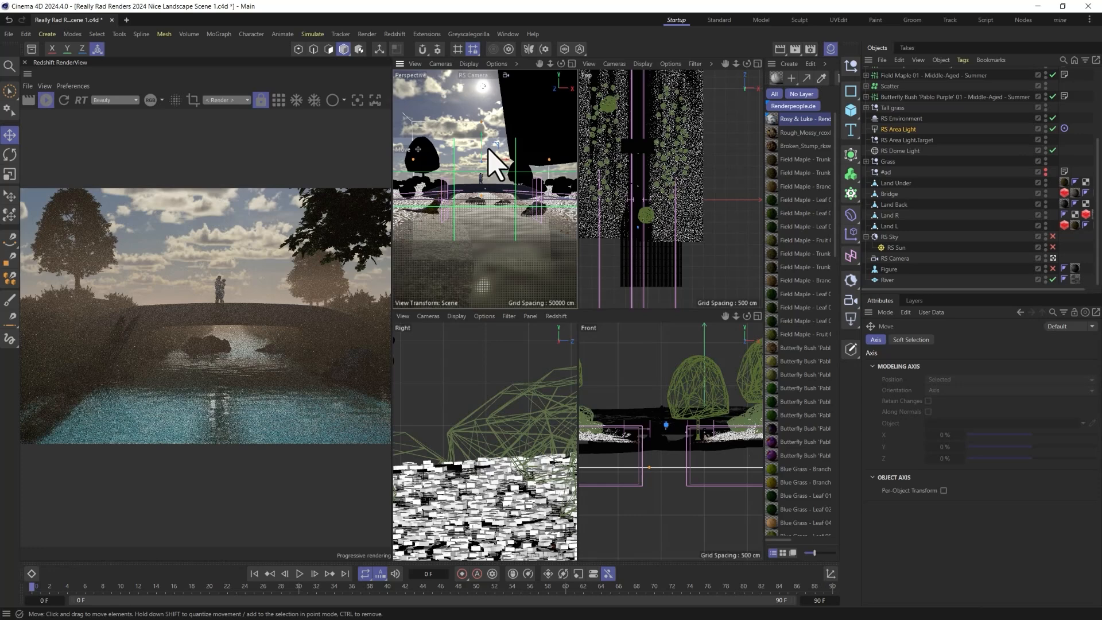
left_click_drag(488, 151, 482, 126)
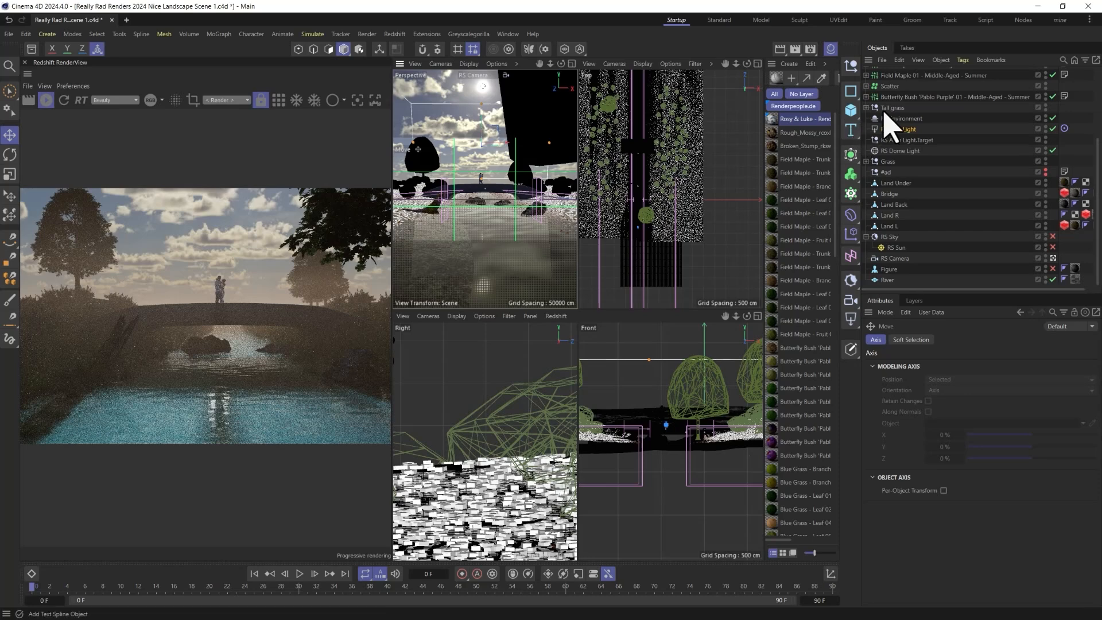
- Switch the RS Area Light's color mode to Temperature
left_click(898, 130)
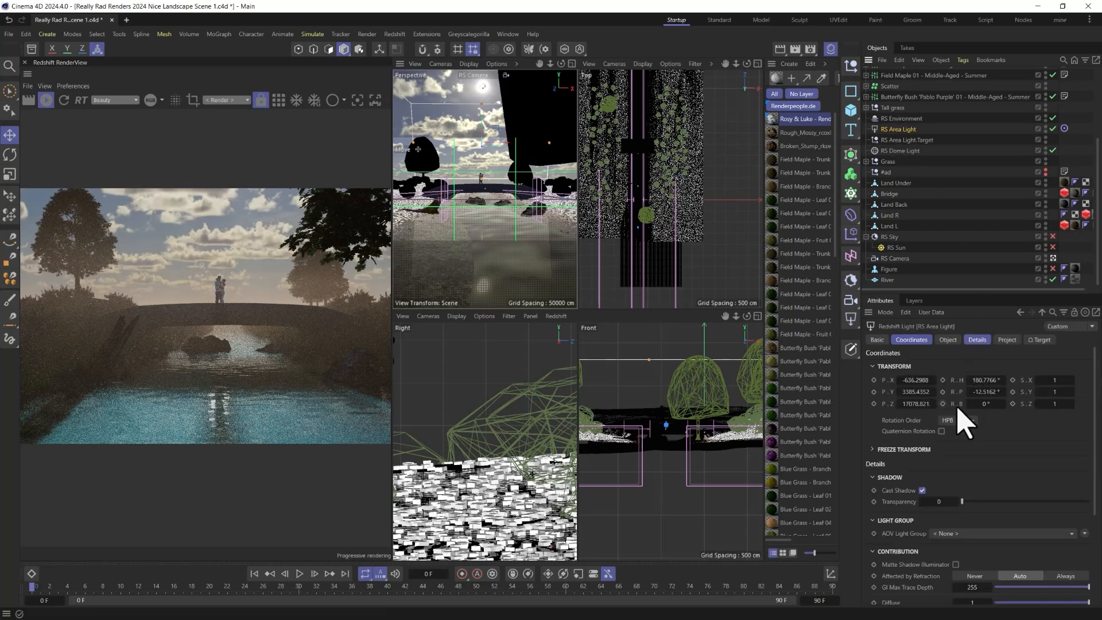
left_click(958, 343)
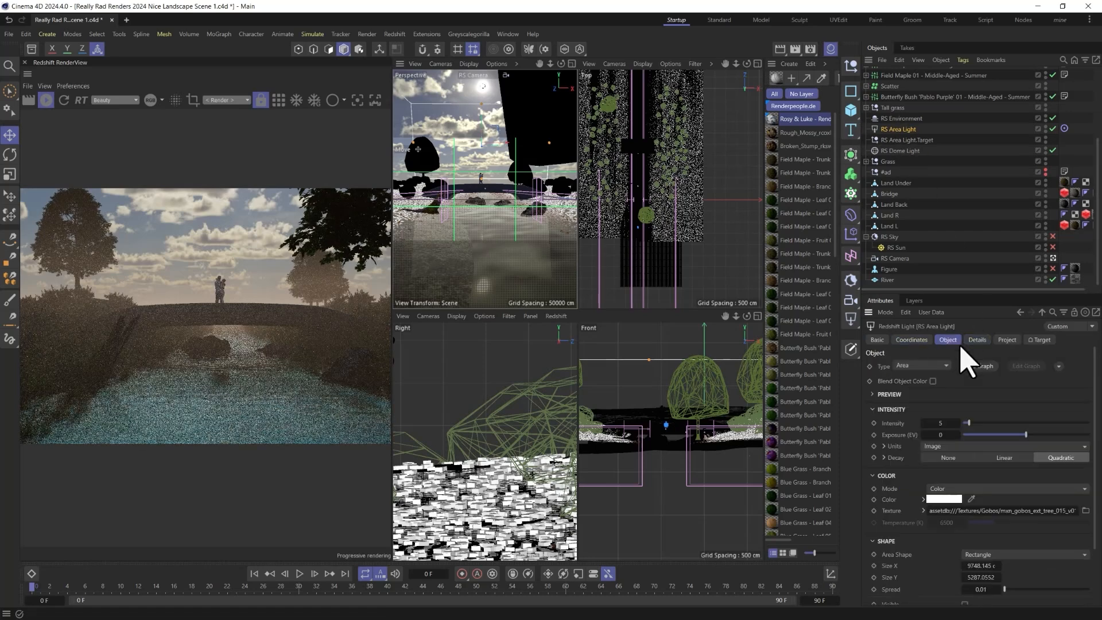
left_click(947, 488)
left_click(954, 517)
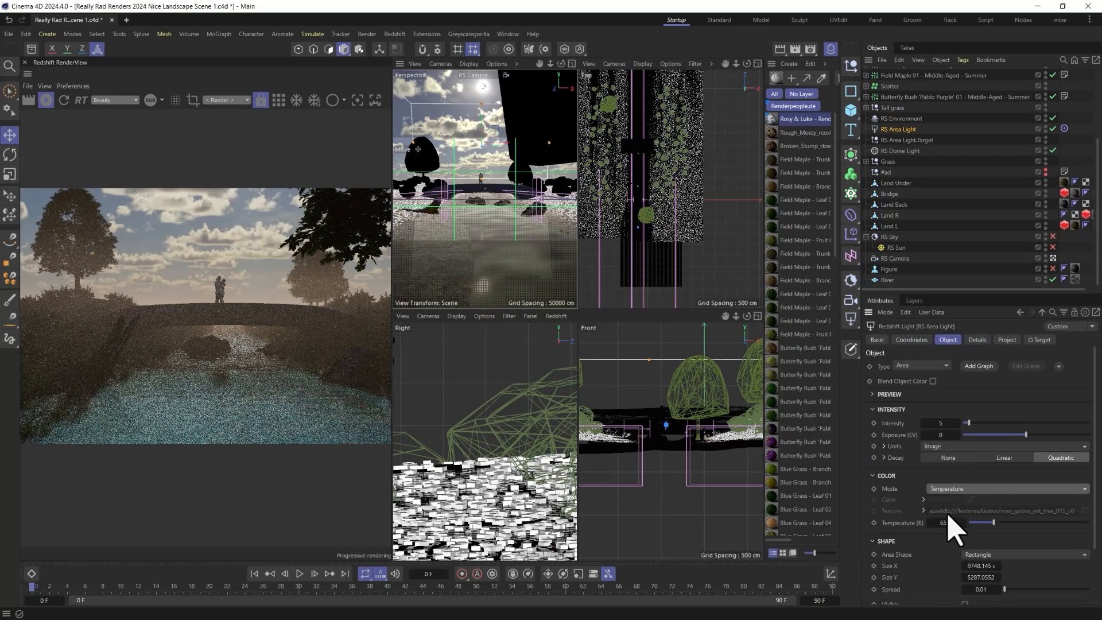
- Return the RS Area Light to Color mode and tint it a pale warm orange, about RGB 243, 221, 202
left_click(951, 493)
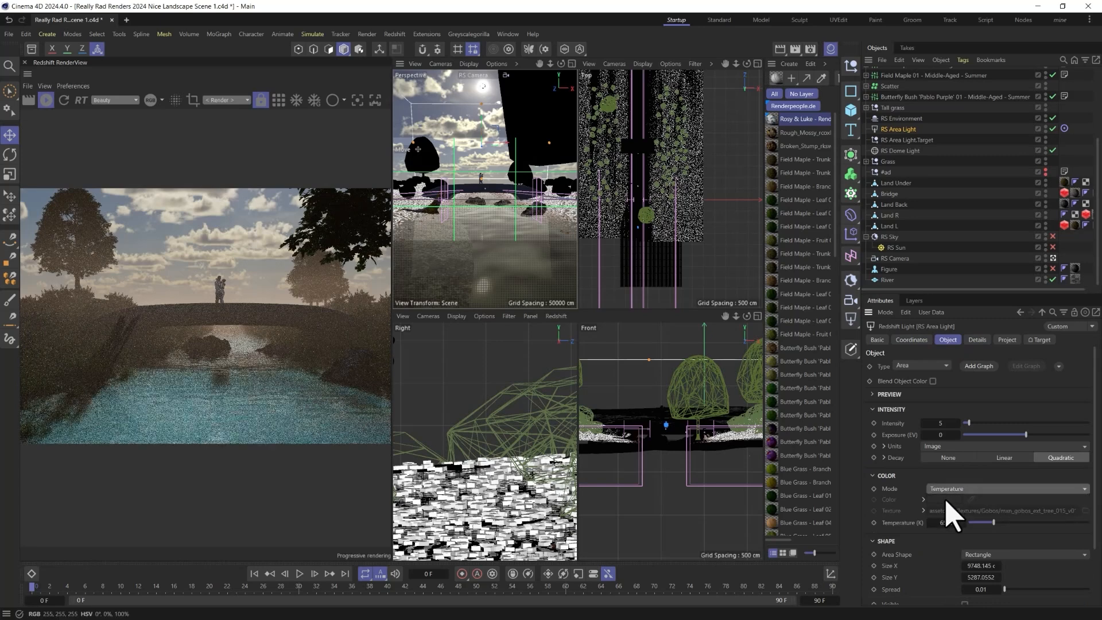
left_click(946, 502)
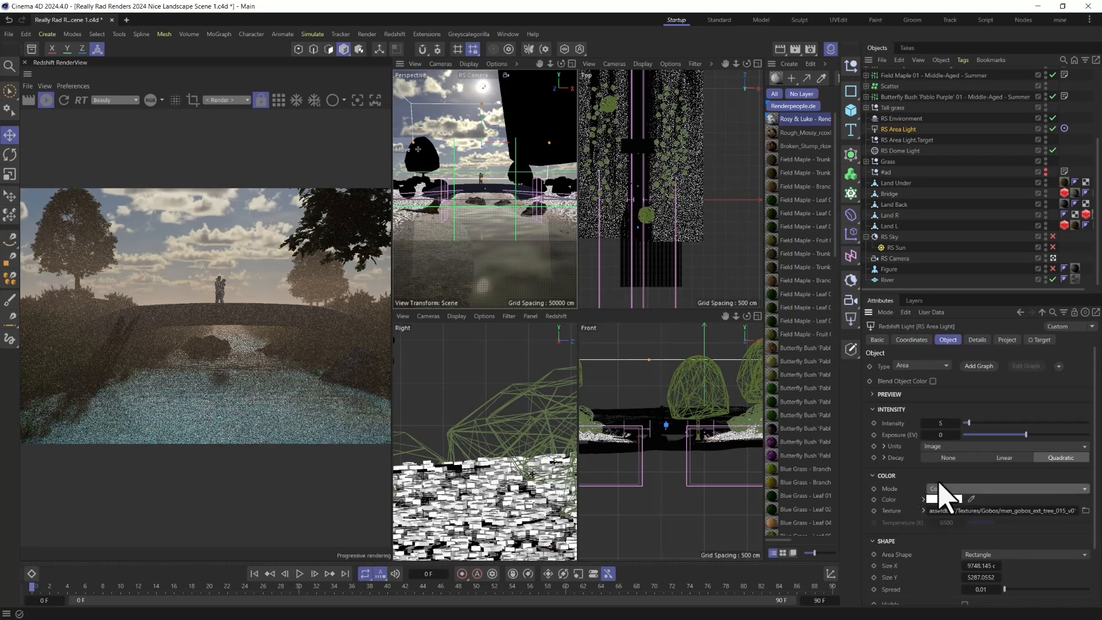
left_click(944, 499)
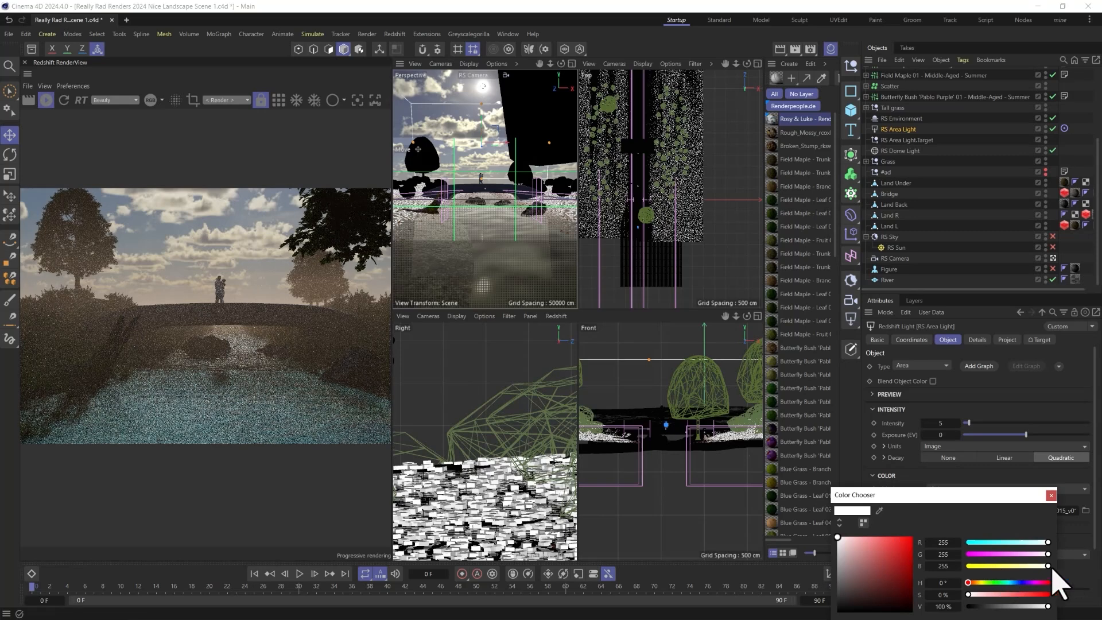
left_click(974, 582)
left_click(849, 540)
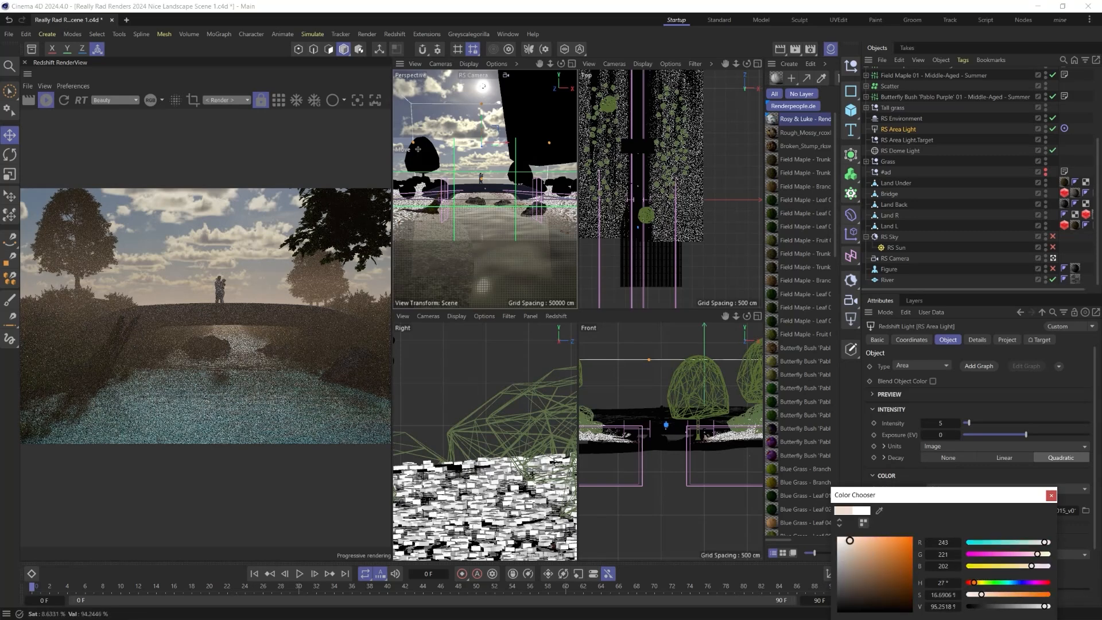
left_click(1051, 495)
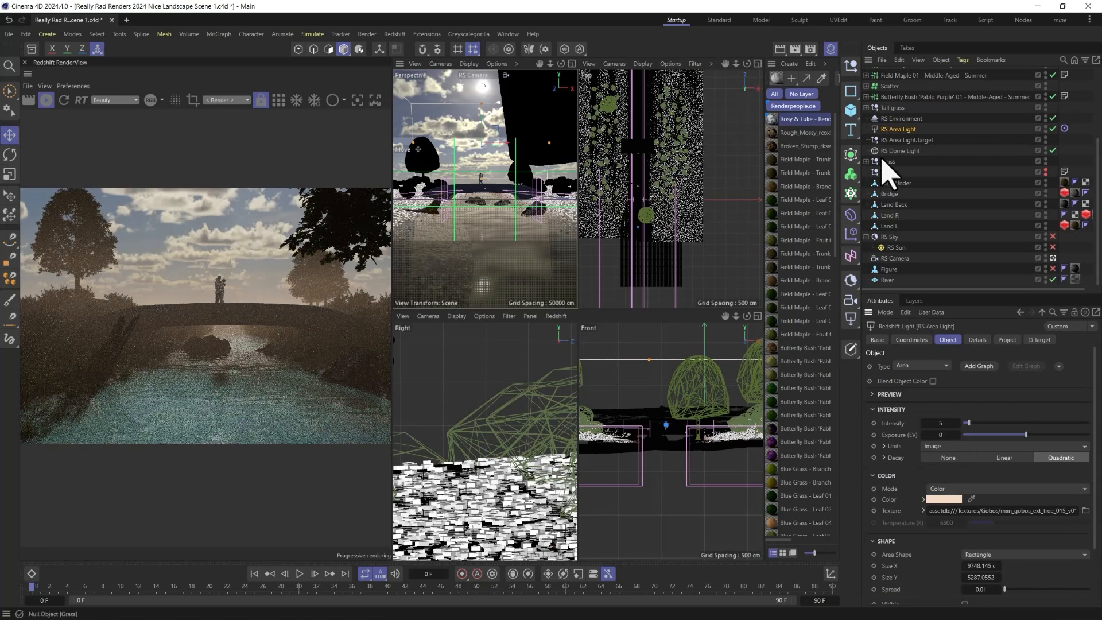
- Try a different scattering value on the RS Environment, undo back through the area light's color changes, and reselect the environment
left_click(901, 118)
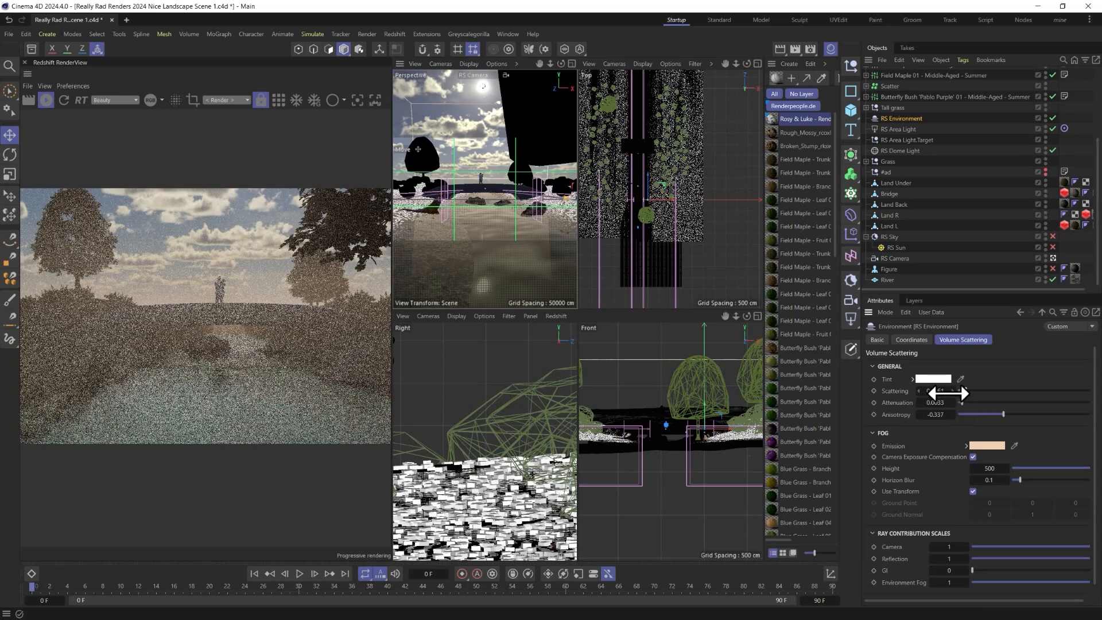
left_click_drag(954, 391, 922, 391)
key("ctrl+z")
key("ctrl+z")
key("ctrl+z")
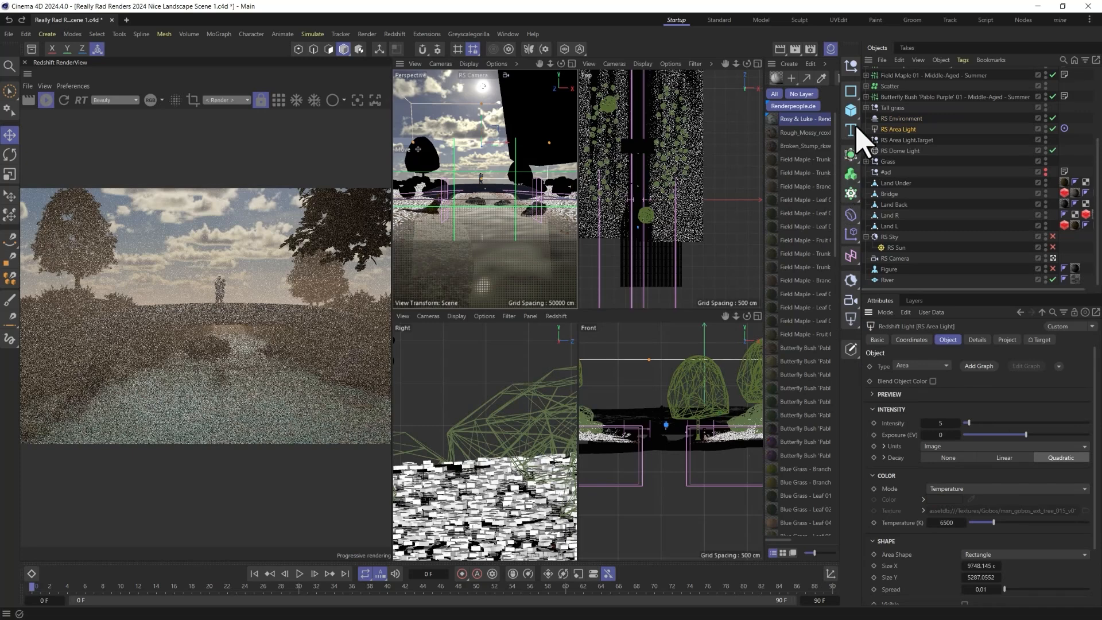
left_click(901, 119)
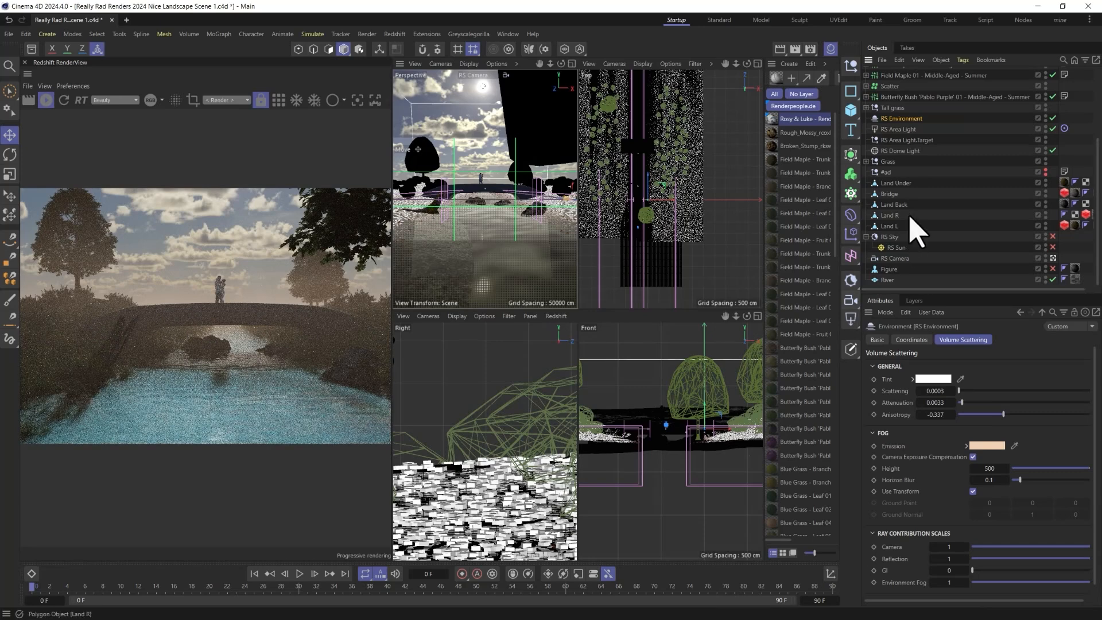
- Enable Bokeh on the RS Camera, pick the couple on the bridge as the focus point, and set the aperture to 2
left_click(895, 258)
left_click(978, 339)
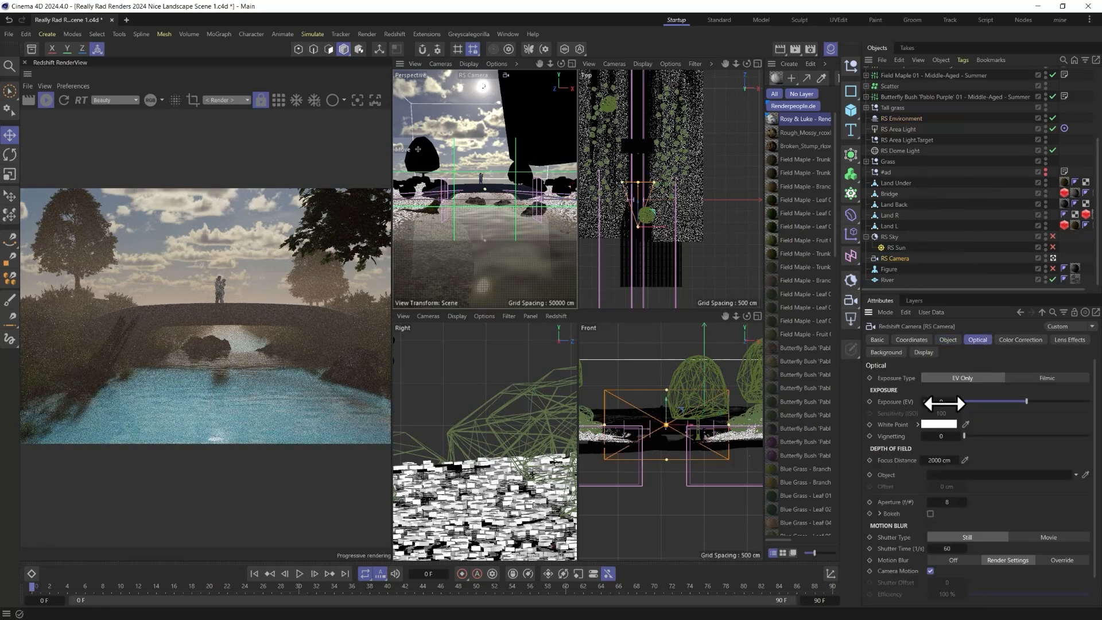
left_click(930, 514)
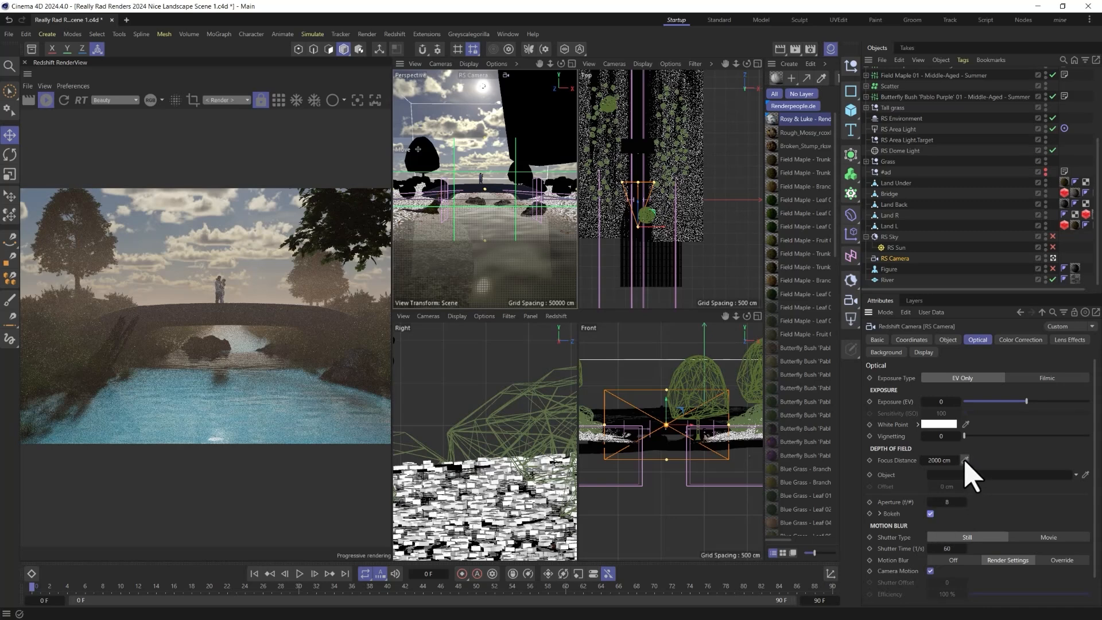
left_click(964, 460)
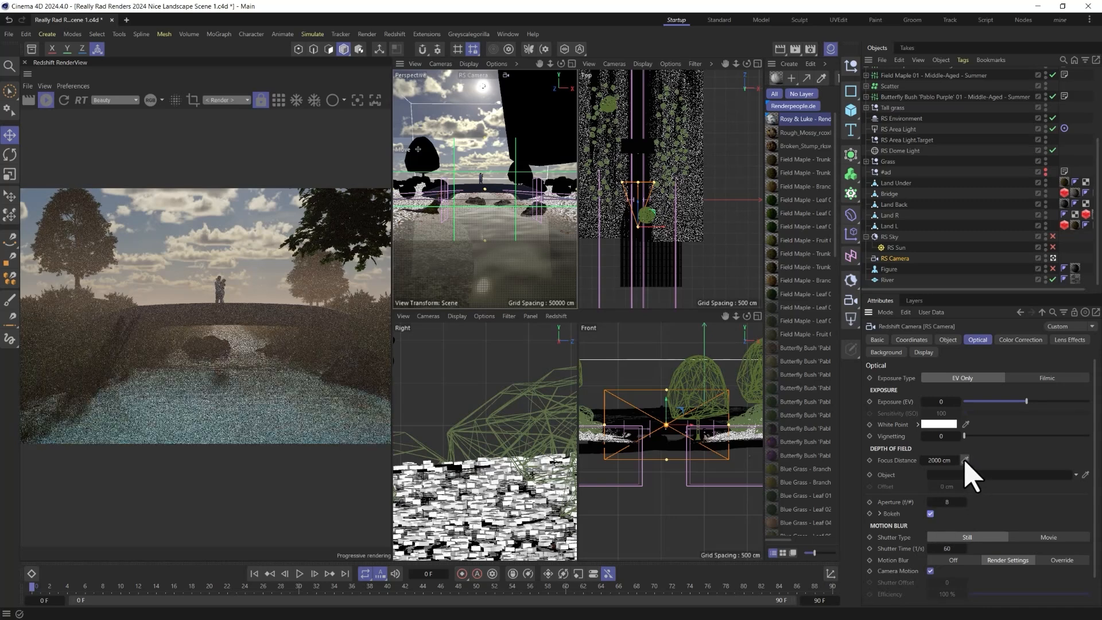
left_click(477, 182)
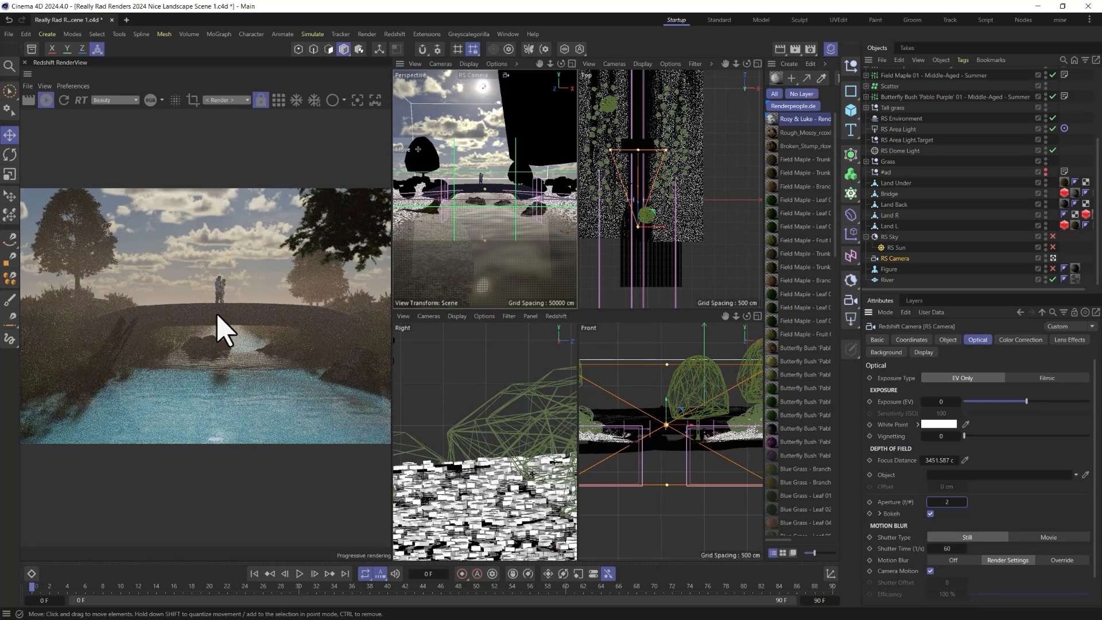
- Pick the camera's focus distance again on the couple on the bridge, at about 3449 cm
scroll(223, 332, "down", 2)
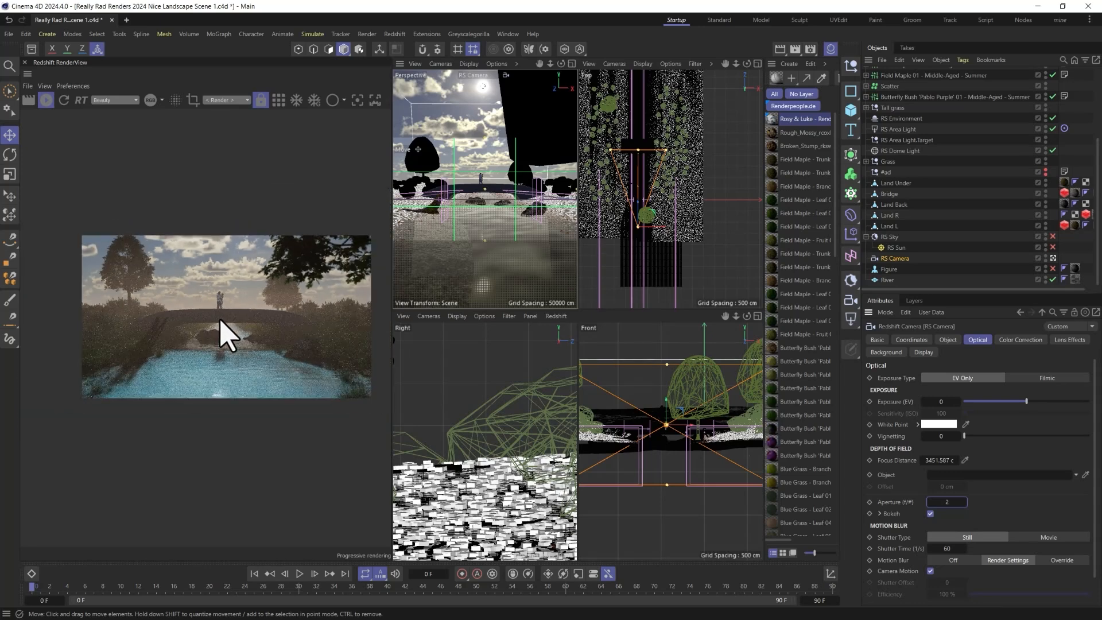
scroll(223, 307, "up", 1)
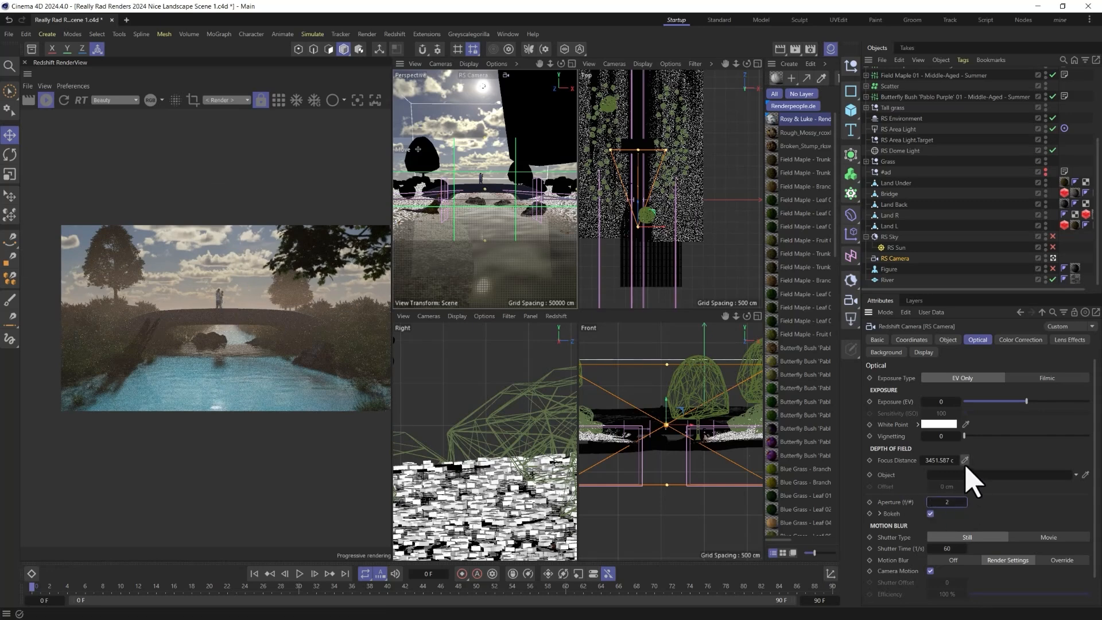
left_click_drag(965, 460, 494, 235)
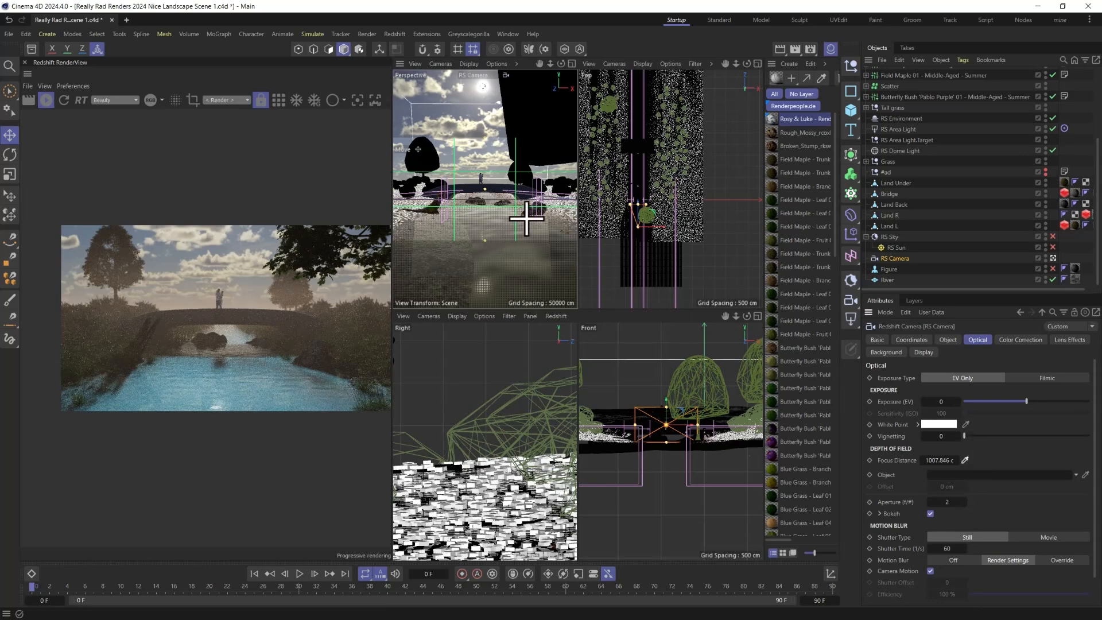
left_click(479, 177)
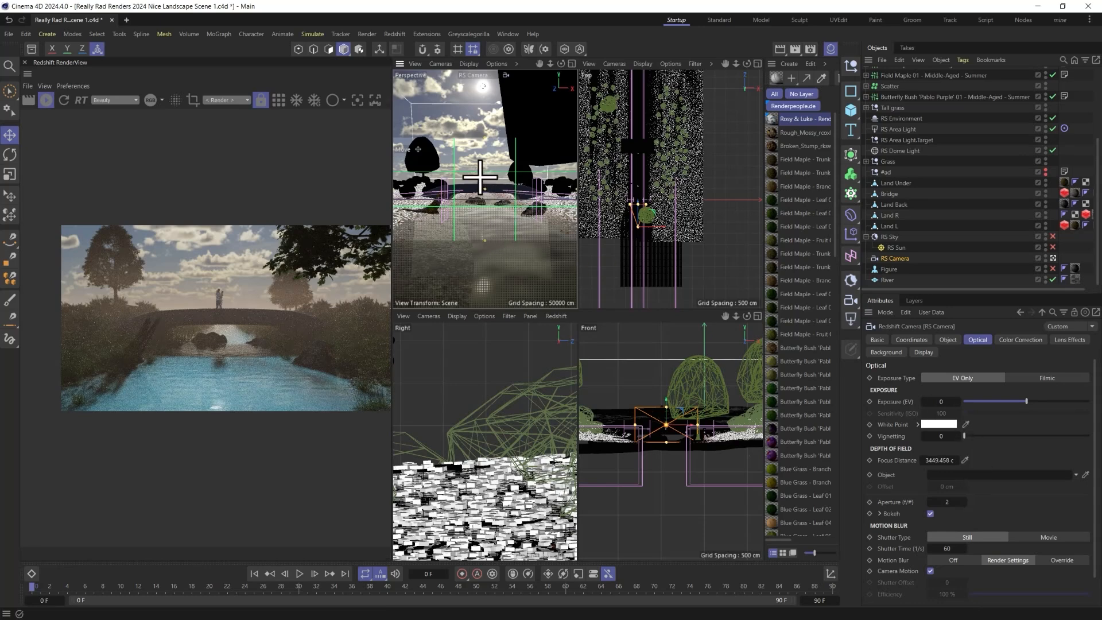
- Change the Wawa water material's subsurface color to a deeper green, about RGB 4, 150, 84
scroll(808, 300, "down", 10)
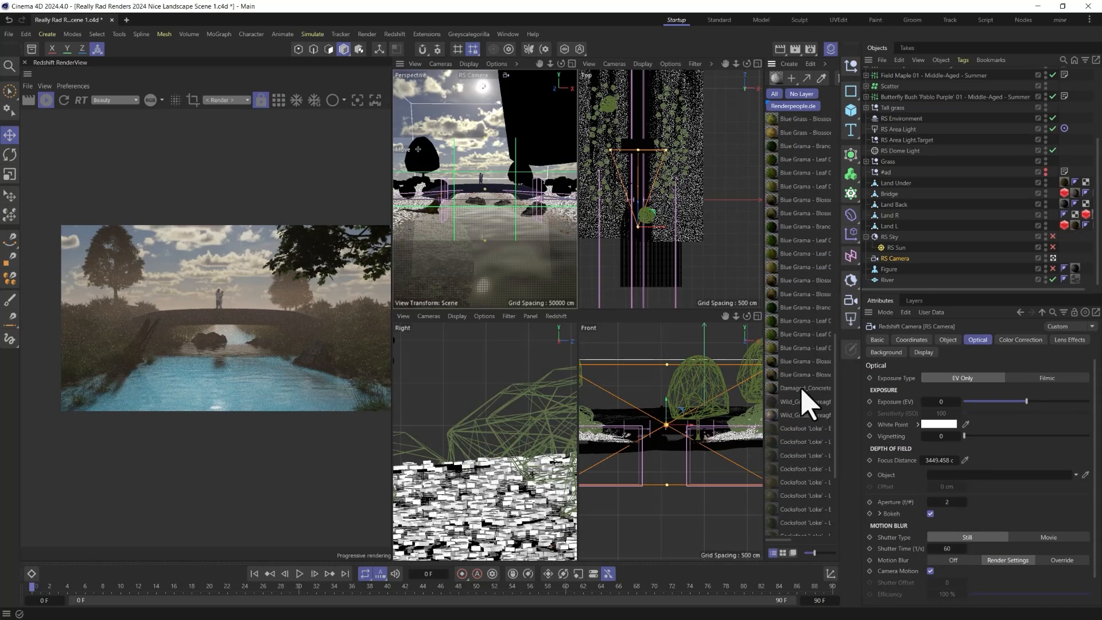
left_click(775, 529)
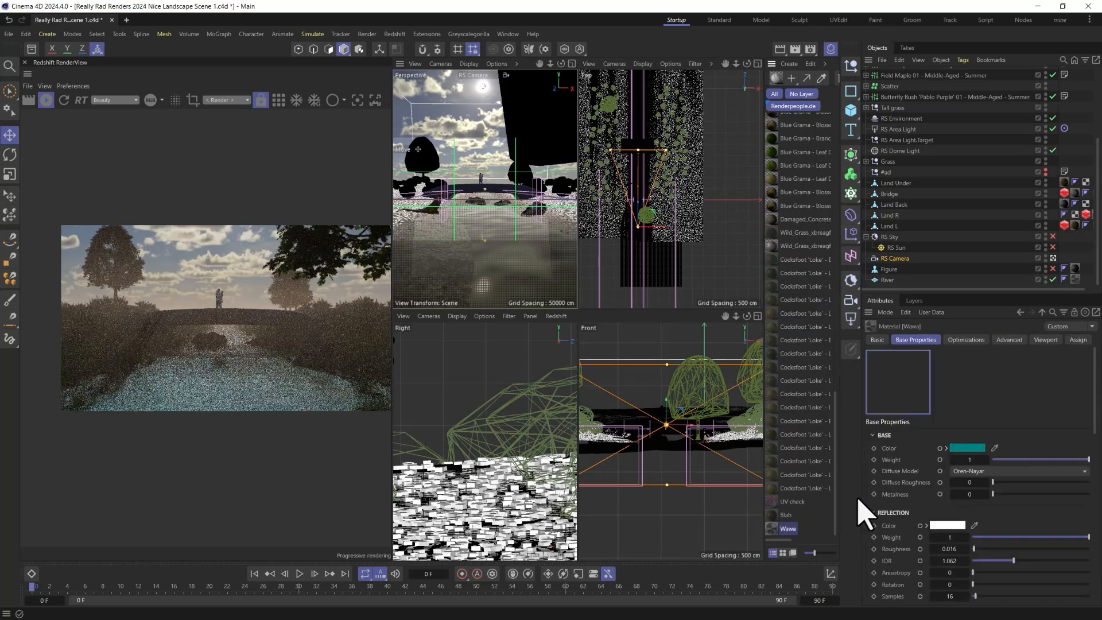
scroll(927, 466, "down", 1)
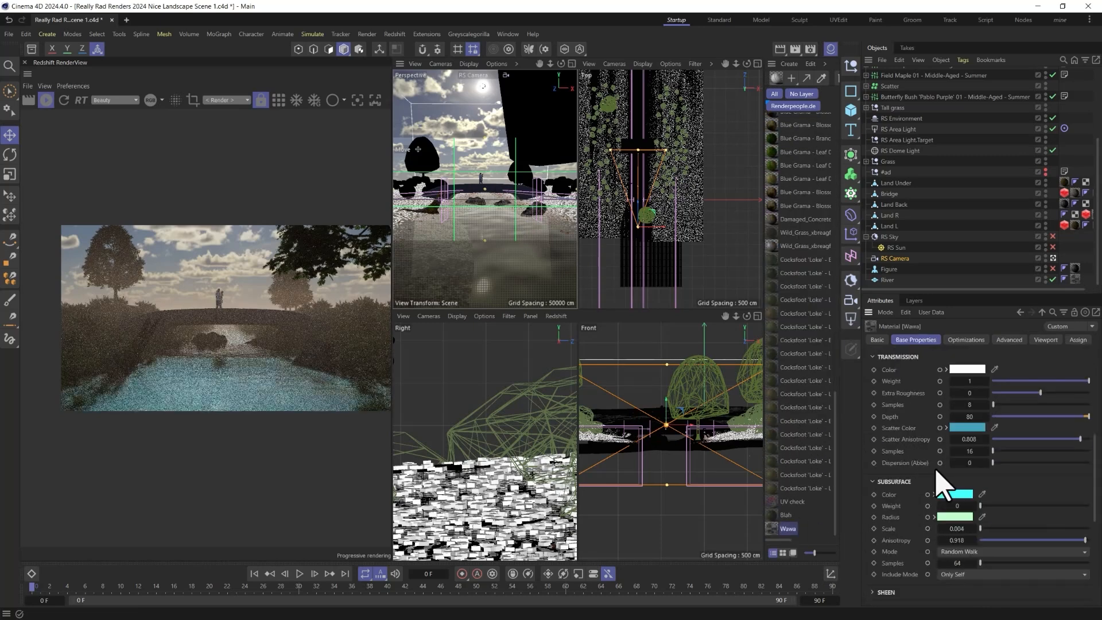
left_click(956, 494)
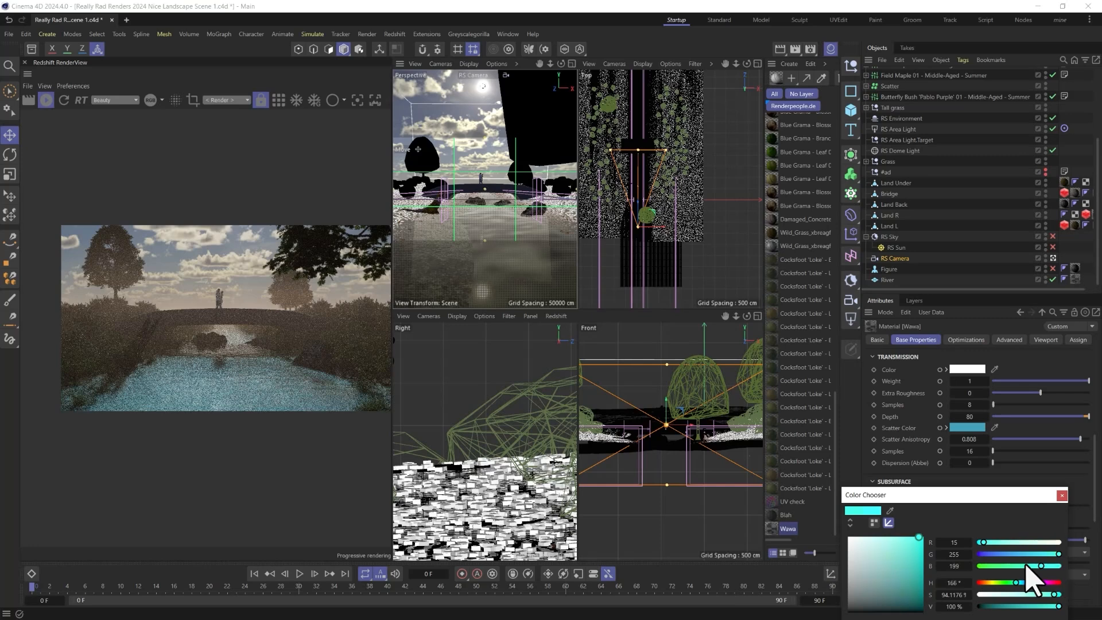
left_click(1013, 583)
left_click(913, 557)
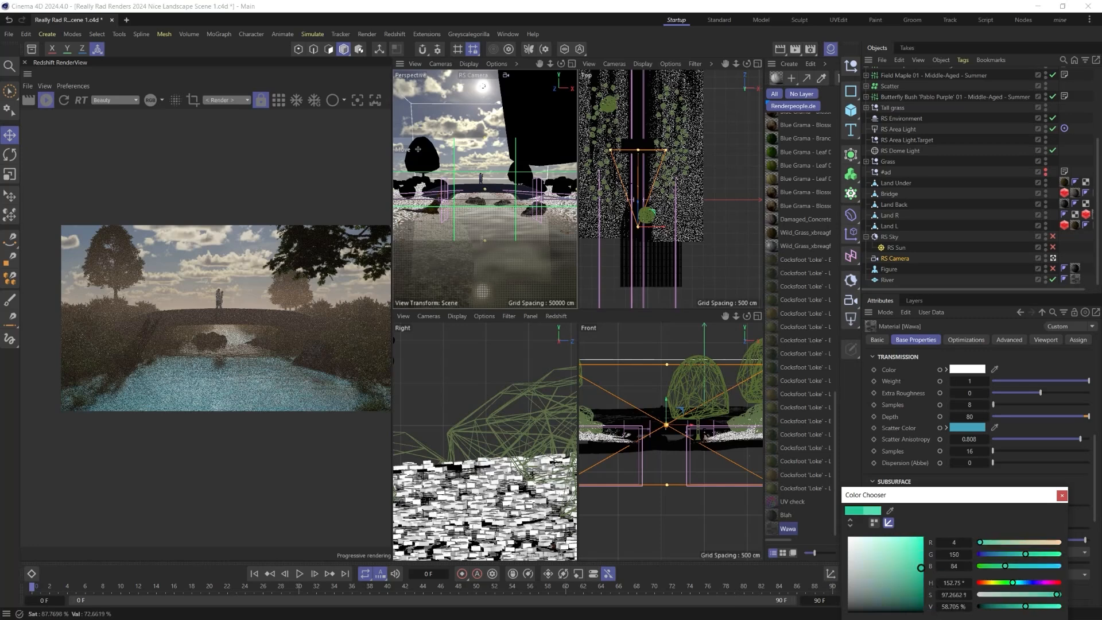
left_click(1061, 495)
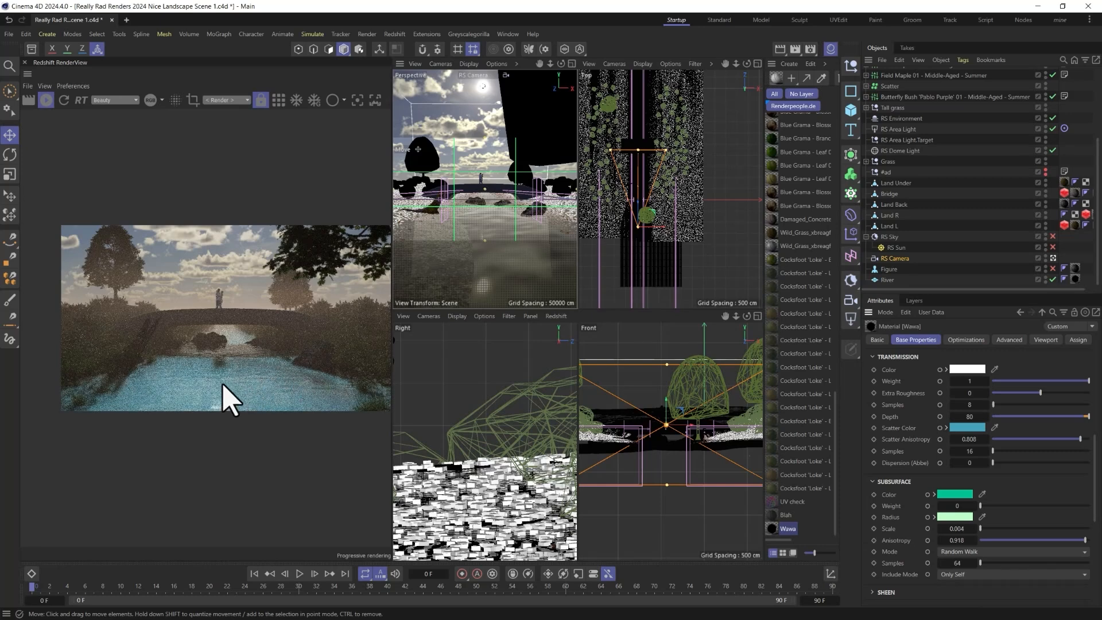
- Change the Wawa material's transmission scatter color to a dark green, about RGB 5, 50, 24
left_click(960, 427)
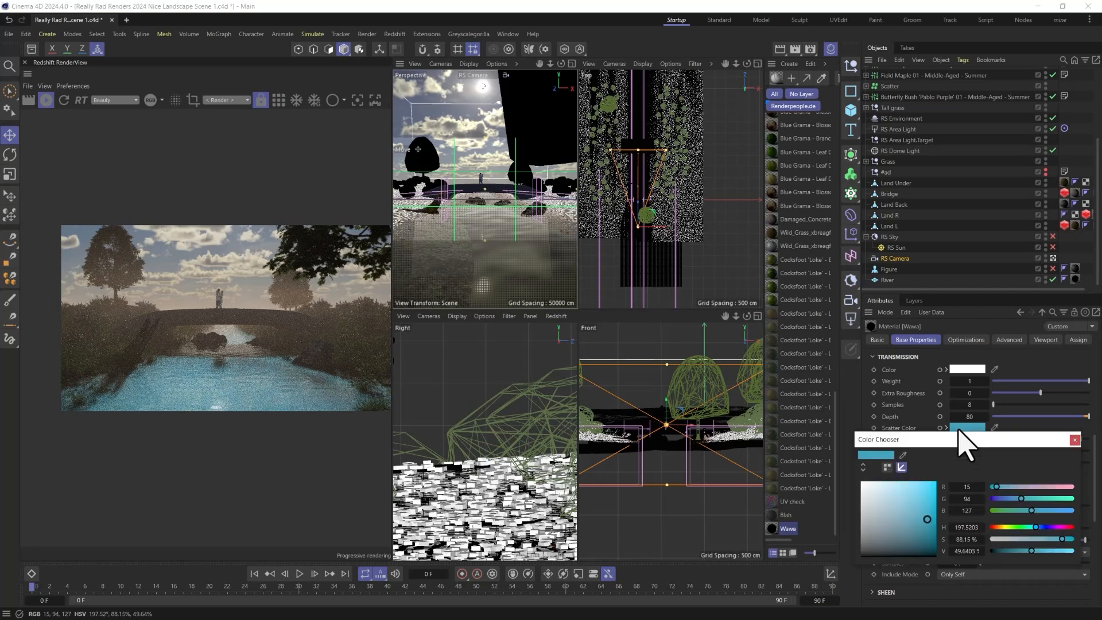
left_click_drag(1031, 510, 1011, 510)
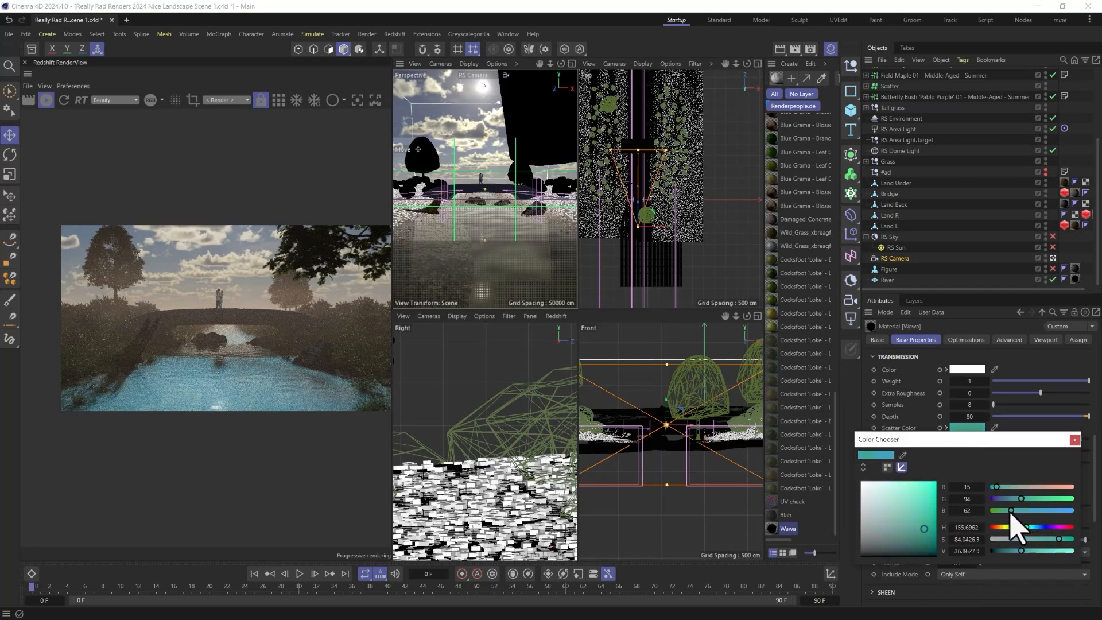
left_click_drag(954, 541, 929, 536)
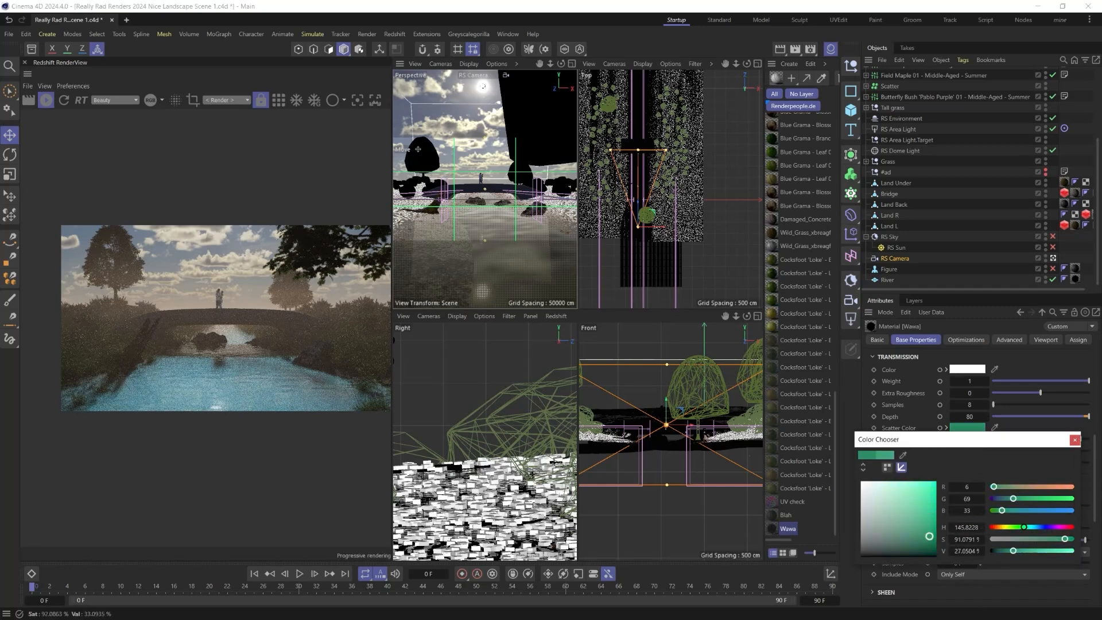
left_click(1074, 440)
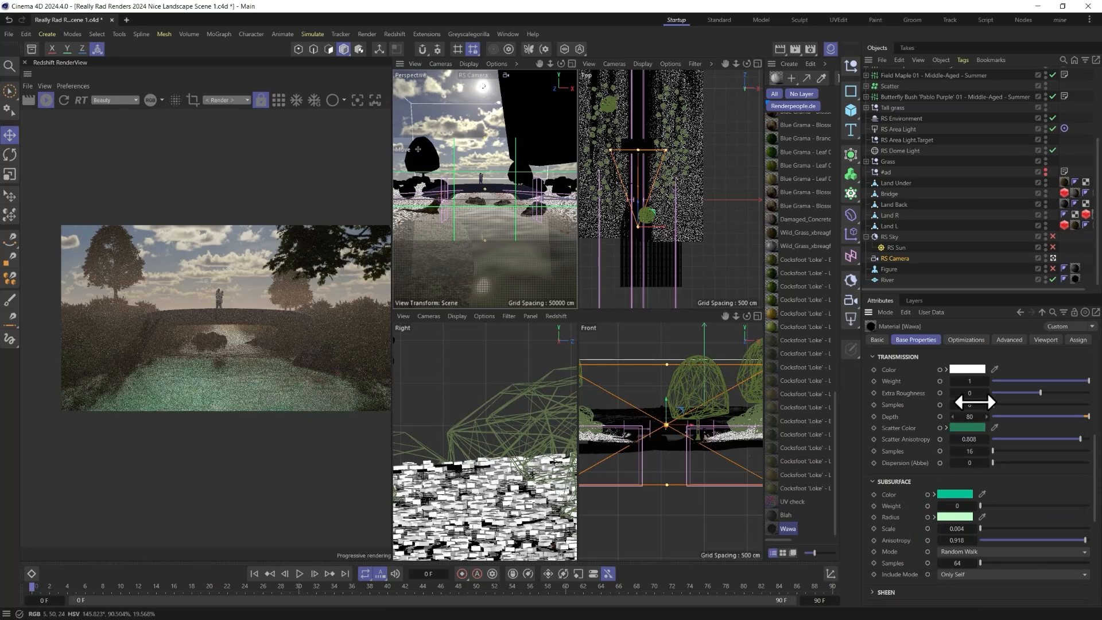
- Set the Wawa material's transmission color to a dark blue around hue 217° and reduce the transmission depth to 3.38
left_click(967, 369)
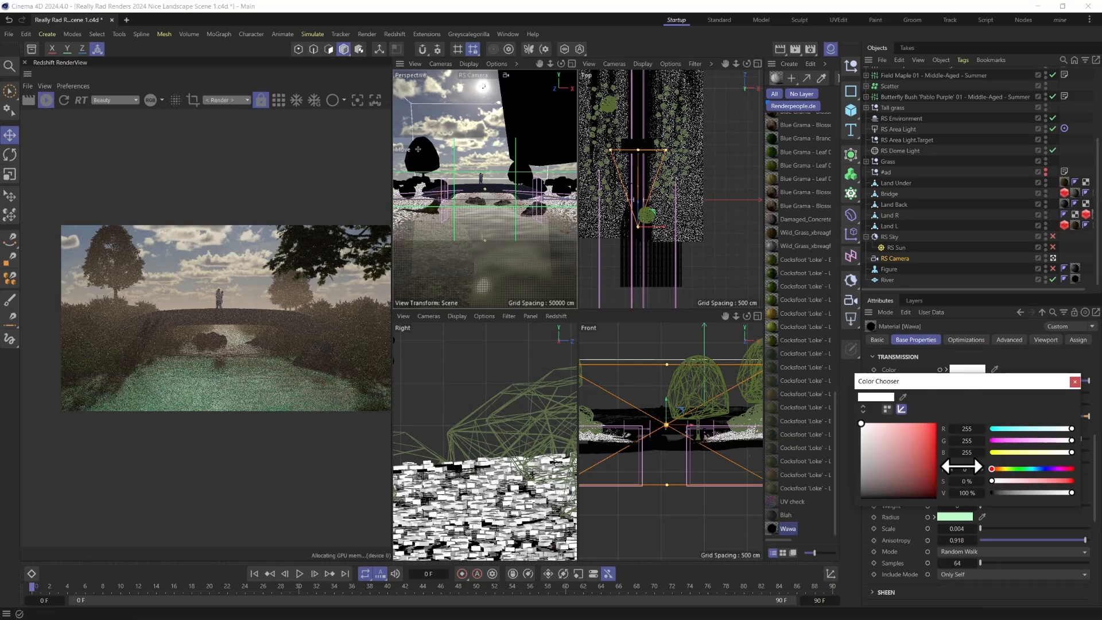
left_click_drag(1016, 469, 1041, 471)
left_click(901, 459)
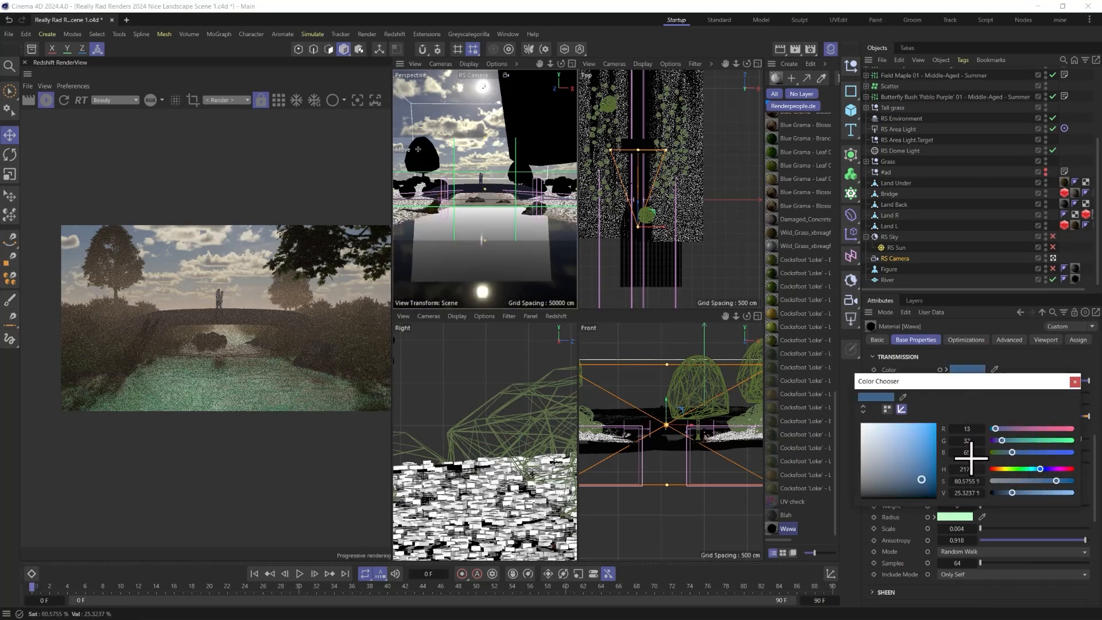
left_click(1075, 381)
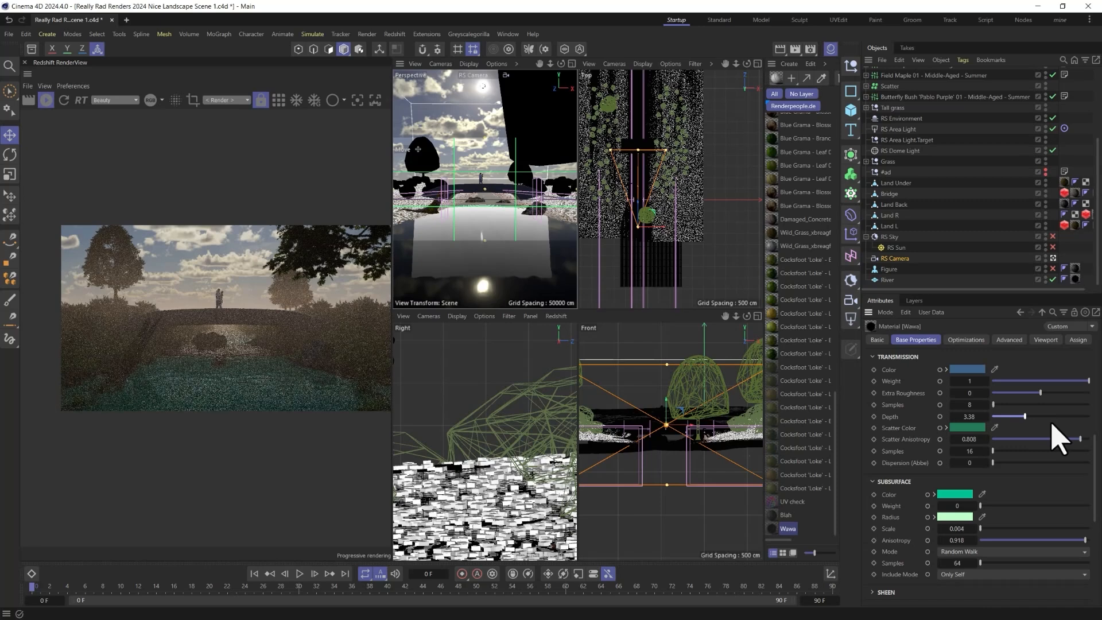
- Darken and desaturate the Wawa material's transmission color to a grey-green, about RGB 16, 26, 23
left_click(964, 370)
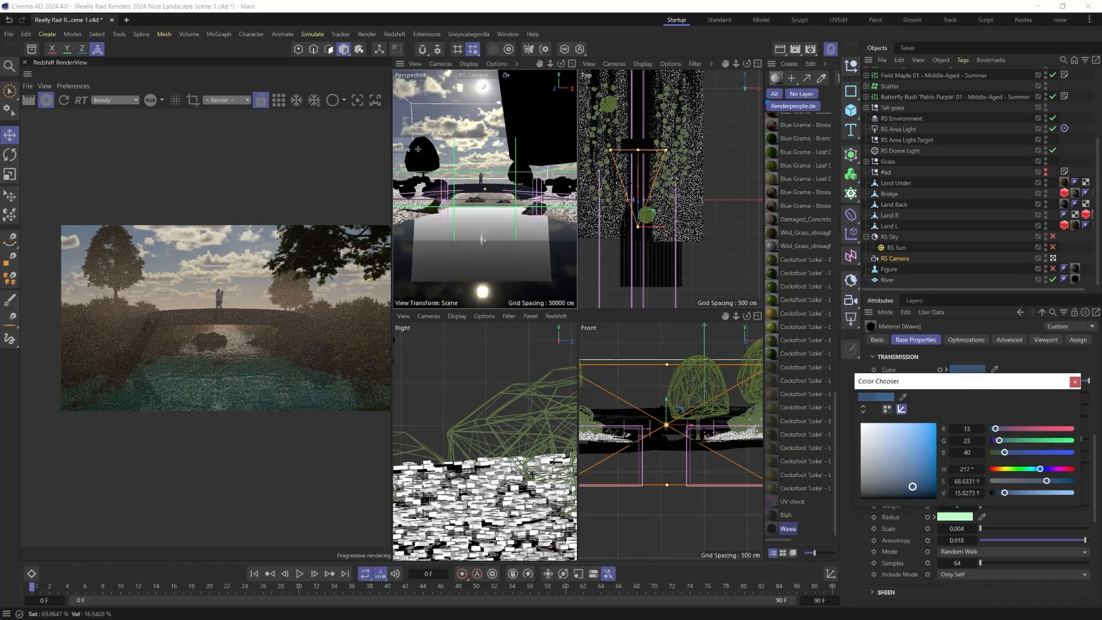
left_click_drag(906, 485, 905, 486)
left_click_drag(1004, 453, 999, 453)
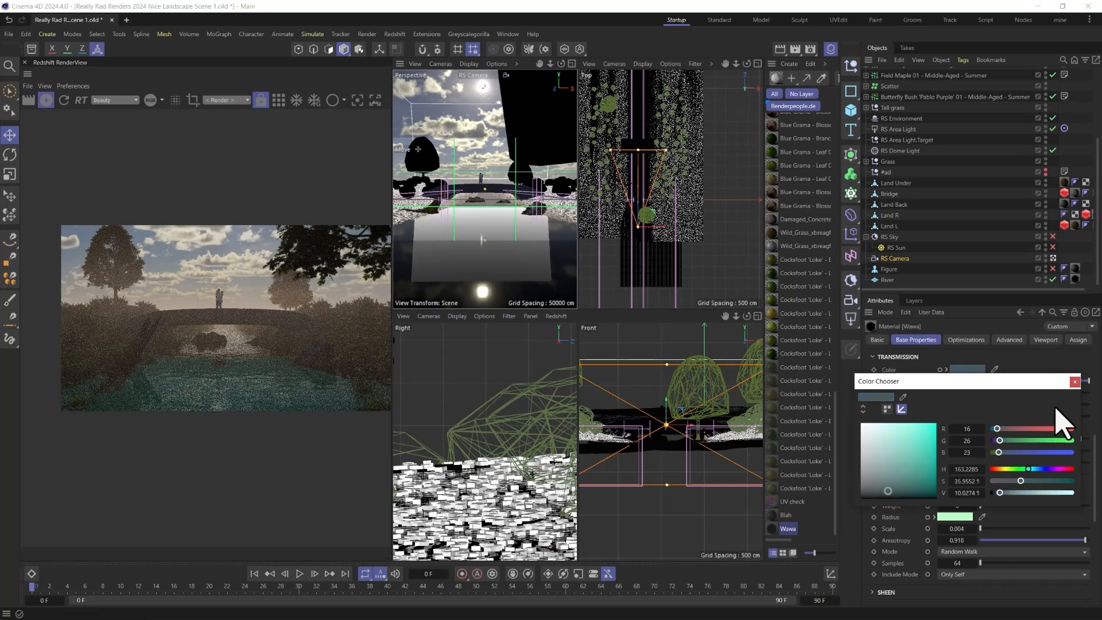
left_click(1075, 382)
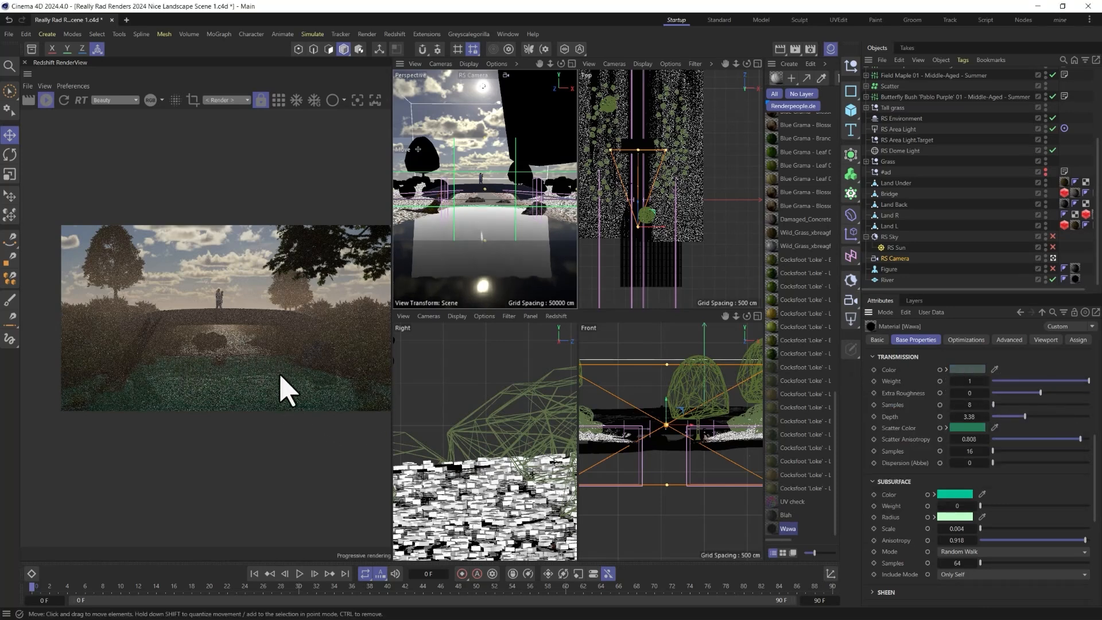
- Try a saturated blue, about RGB 5, 50, 225, as the Wawa material's transmission scatter color
left_click(968, 428)
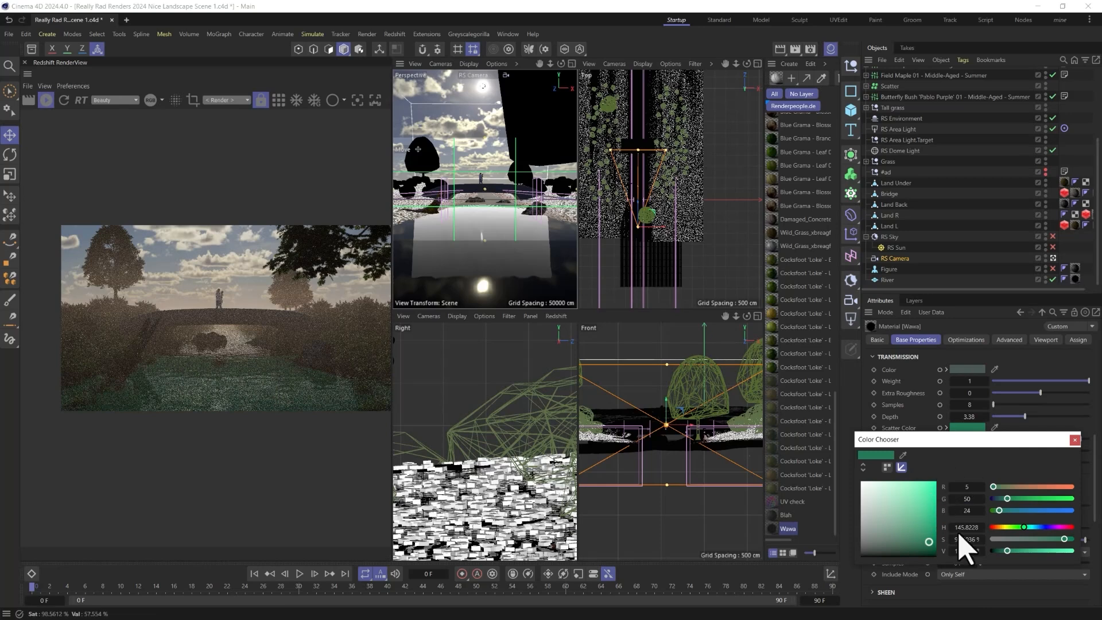
left_click(1048, 511)
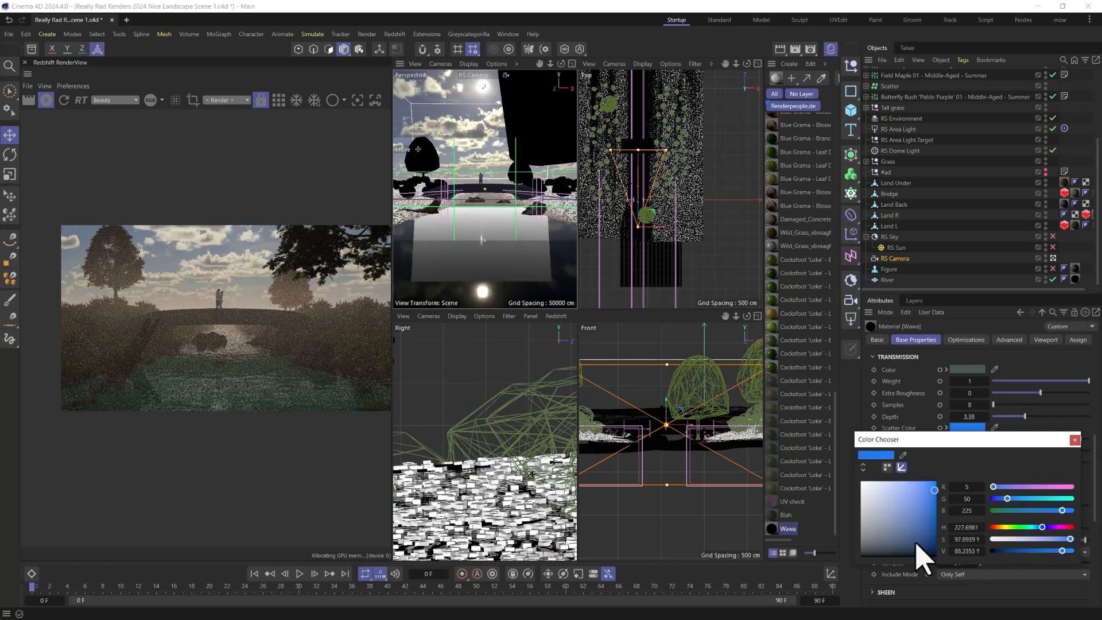
left_click(1075, 439)
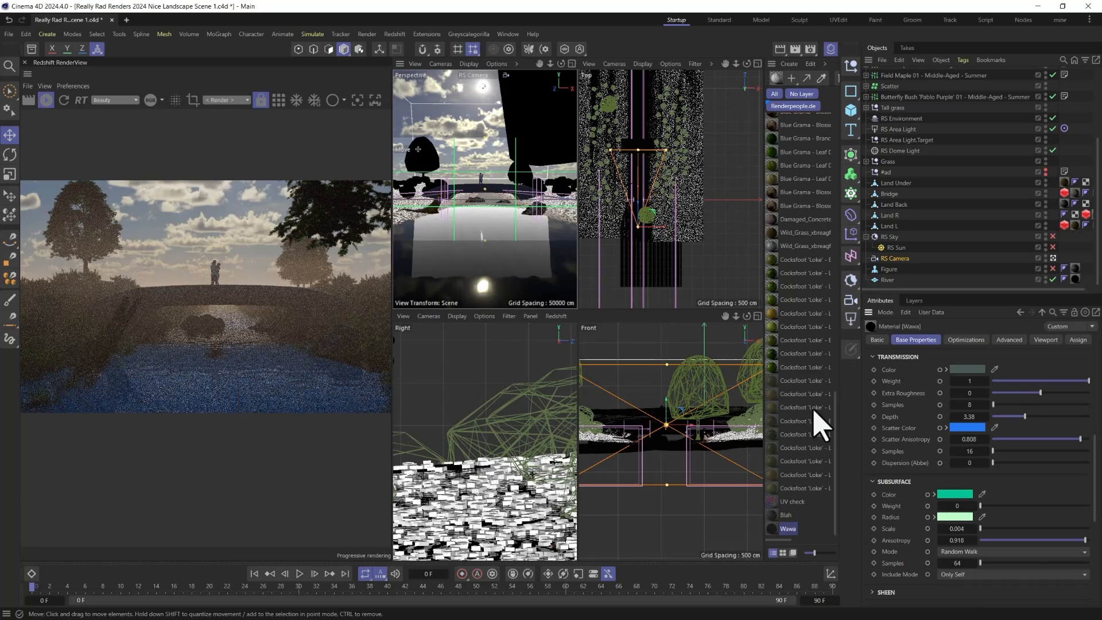
- Change the Wawa material's transmission scatter color to a dark teal, about RGB 5, 50, 43
mouse_move(966, 432)
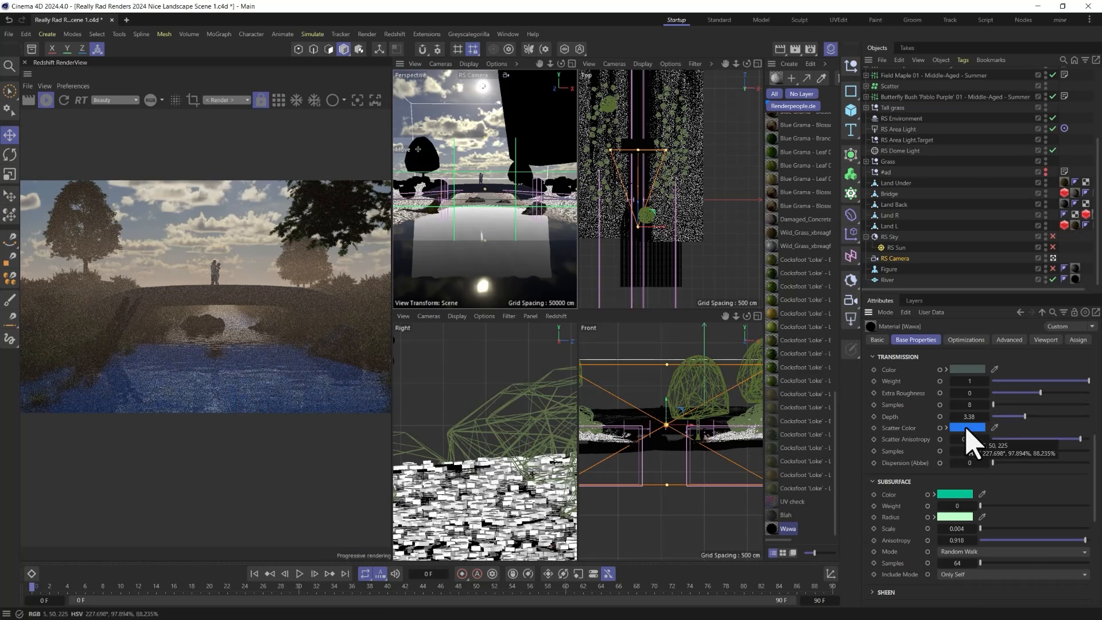
left_click(966, 429)
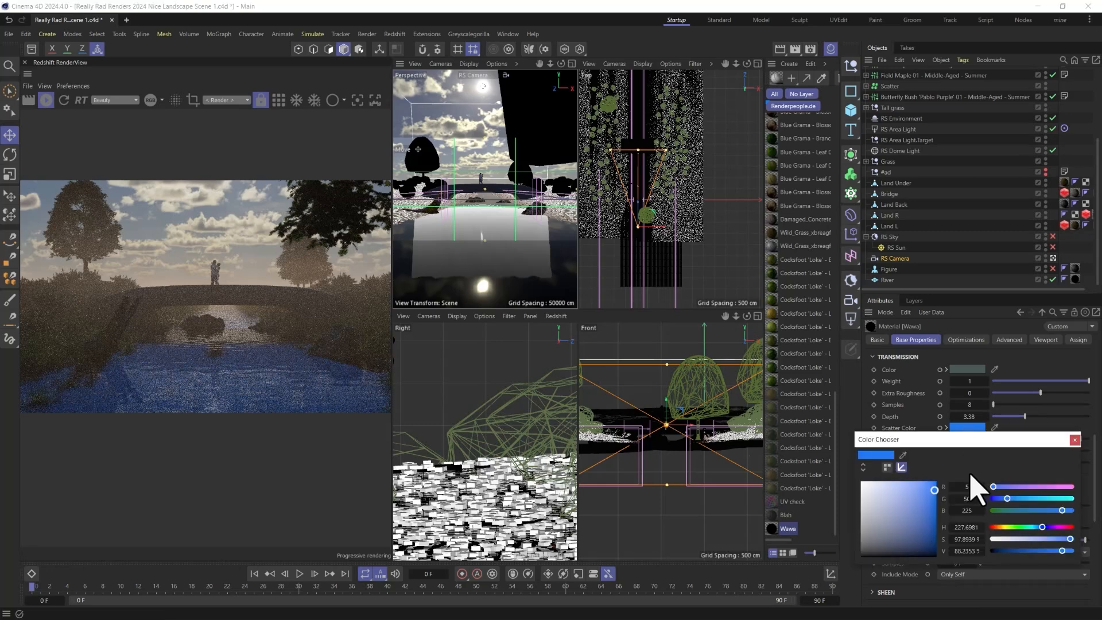
left_click(1005, 510)
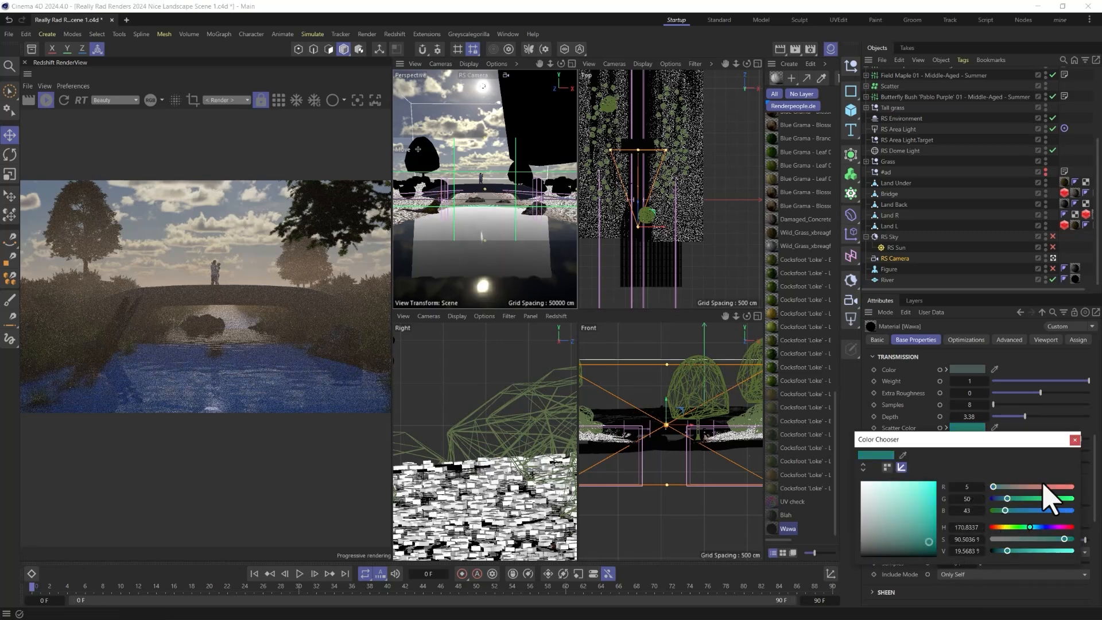
left_click(1074, 440)
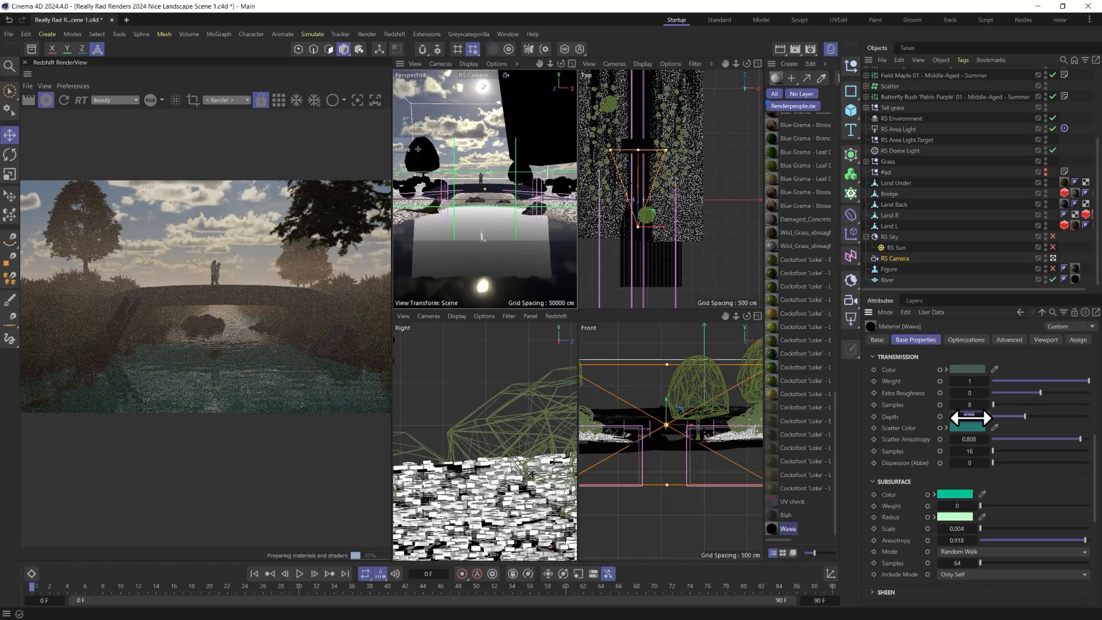
- Set the Wawa material's transmission depth to 500
type("50")
key("Return")
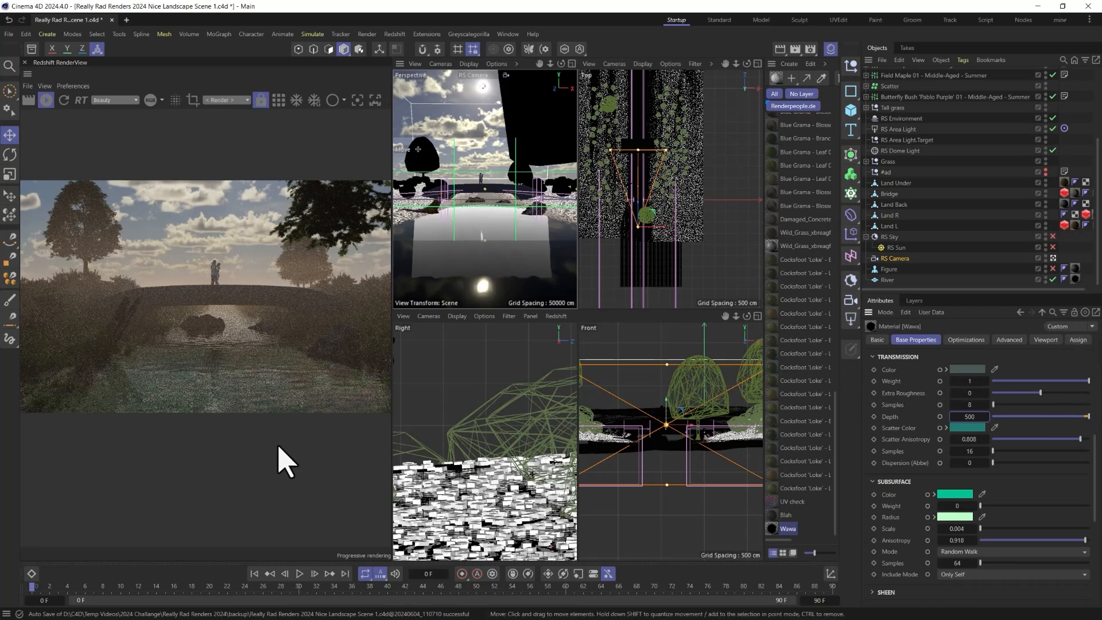
scroll(245, 380, "down", 1)
middle_click_drag(294, 384, 266, 383)
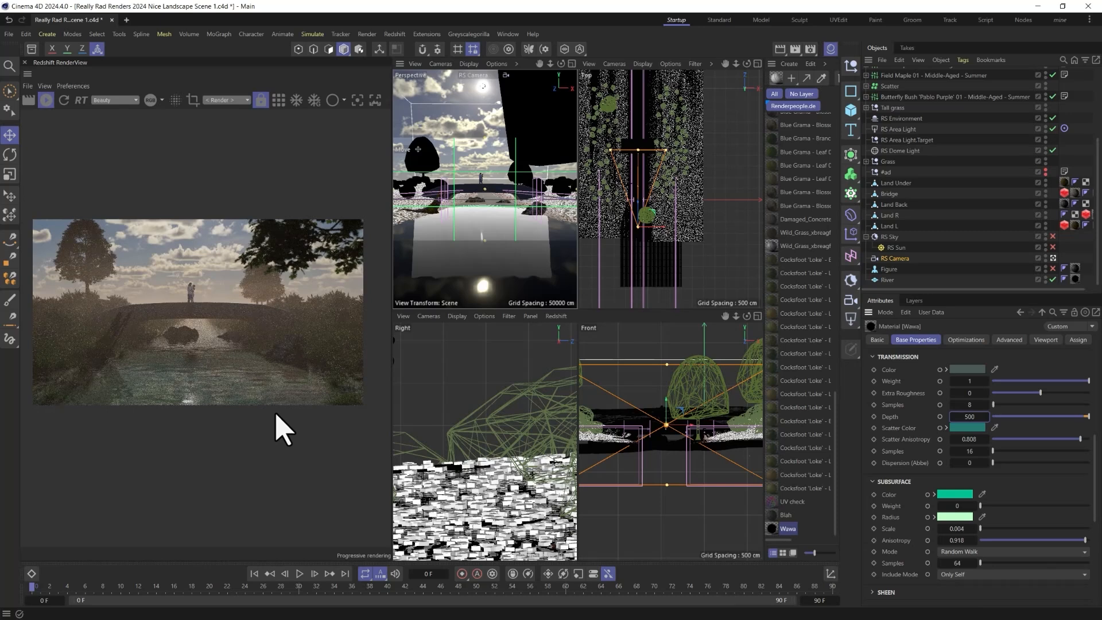
- Show the render view's display and post-effect settings and widen the render view to fit them beside the image
left_click(388, 100)
left_click(375, 118)
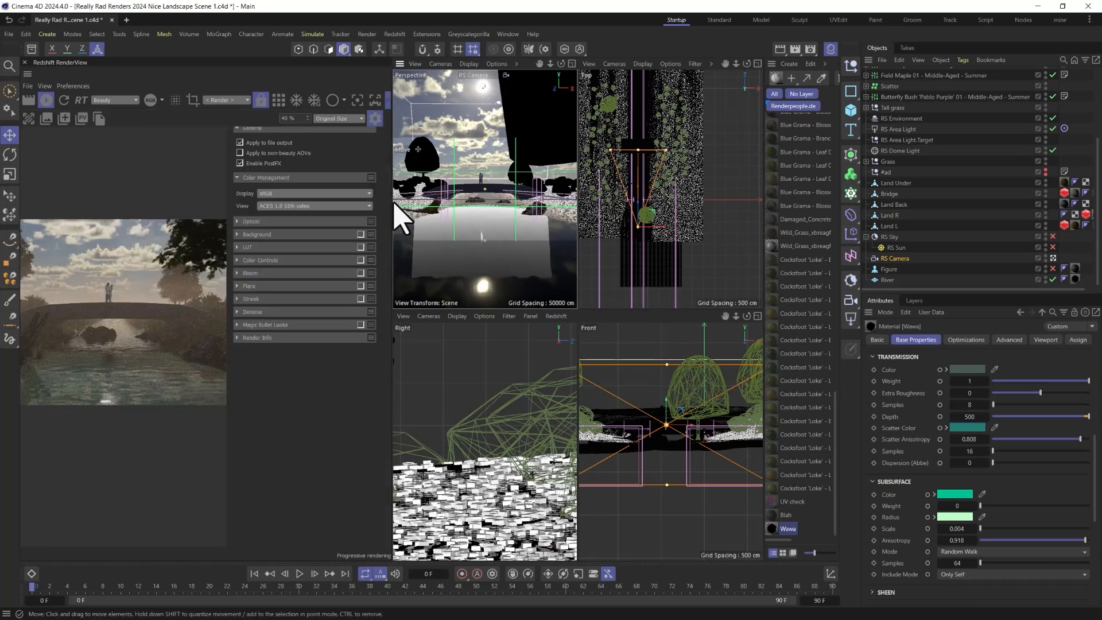
left_click_drag(393, 205, 580, 198)
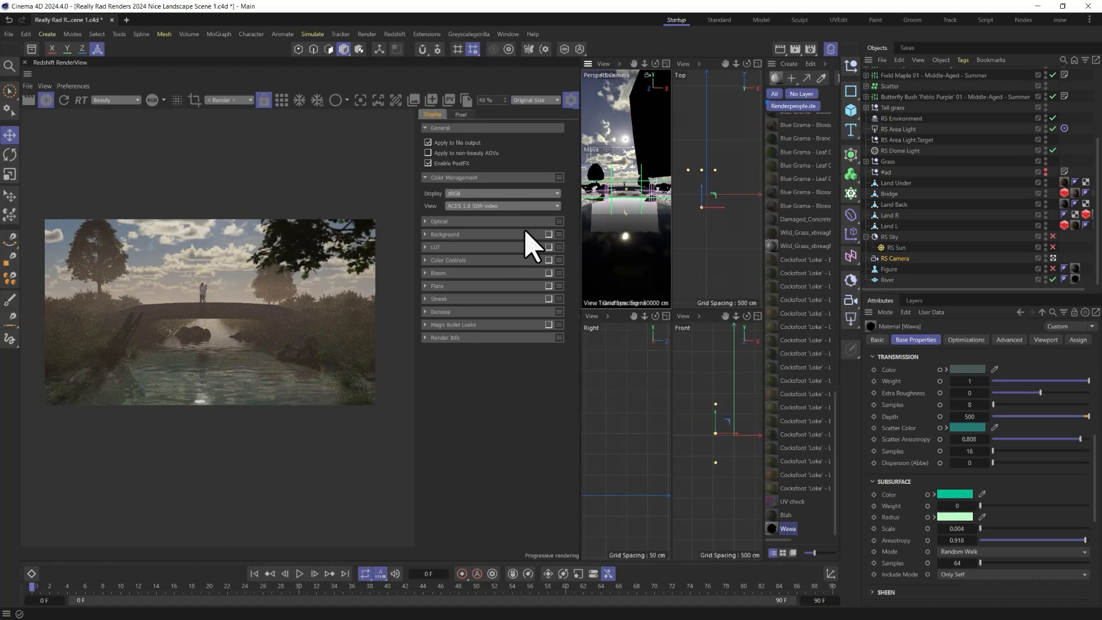
- Enable the LUT post effect and load an AgfaColor_Futura_II LUT file
left_click(424, 246)
left_click(549, 247)
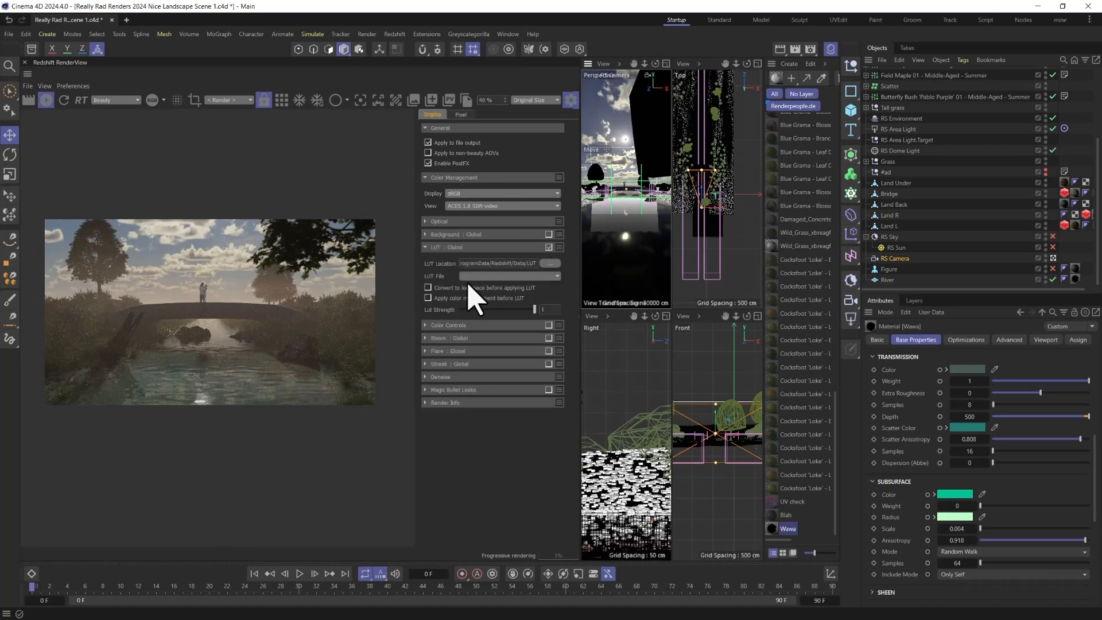
left_click(505, 276)
left_click(499, 321)
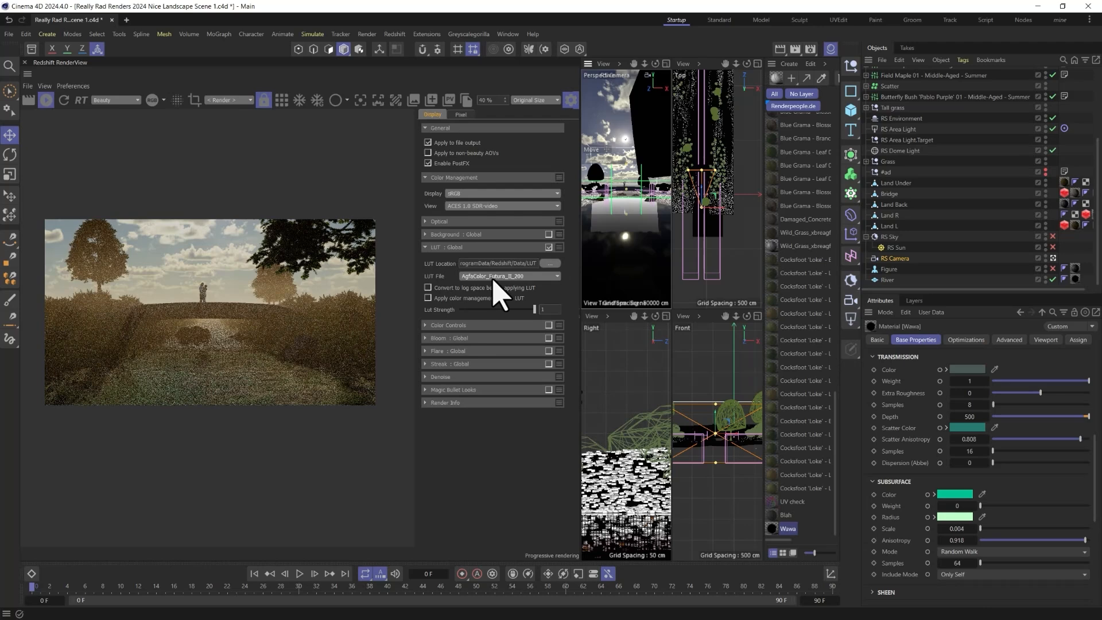
- Try the AgfaColor_HDC LUTs on the render and test converting to log space before applying the LUT
key("Down")
key("Down")
key("Down")
key("Down")
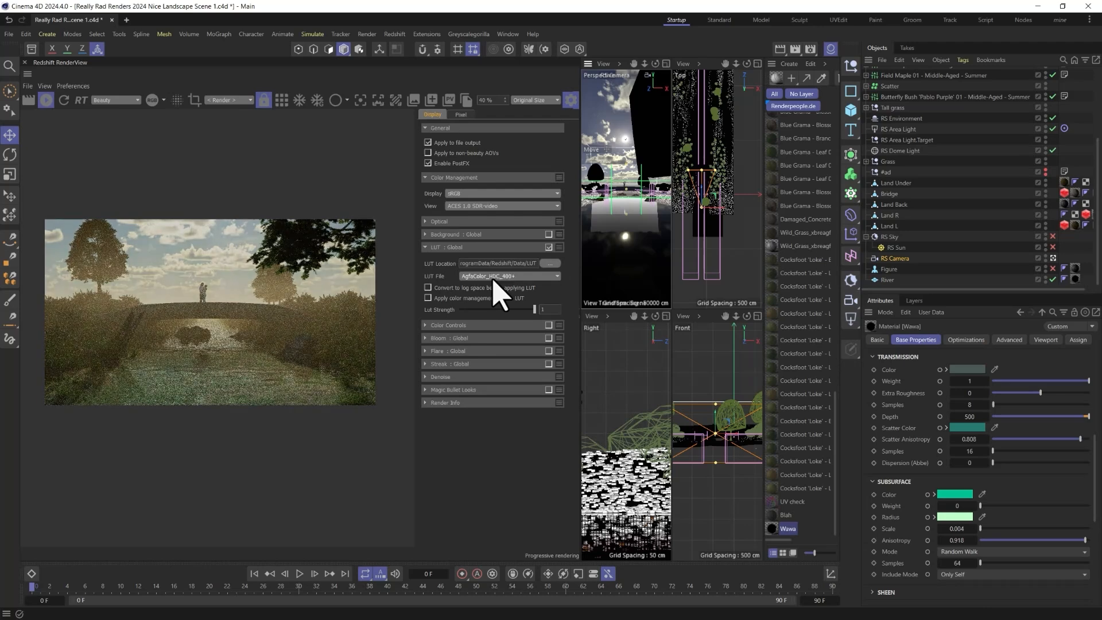
key("Up")
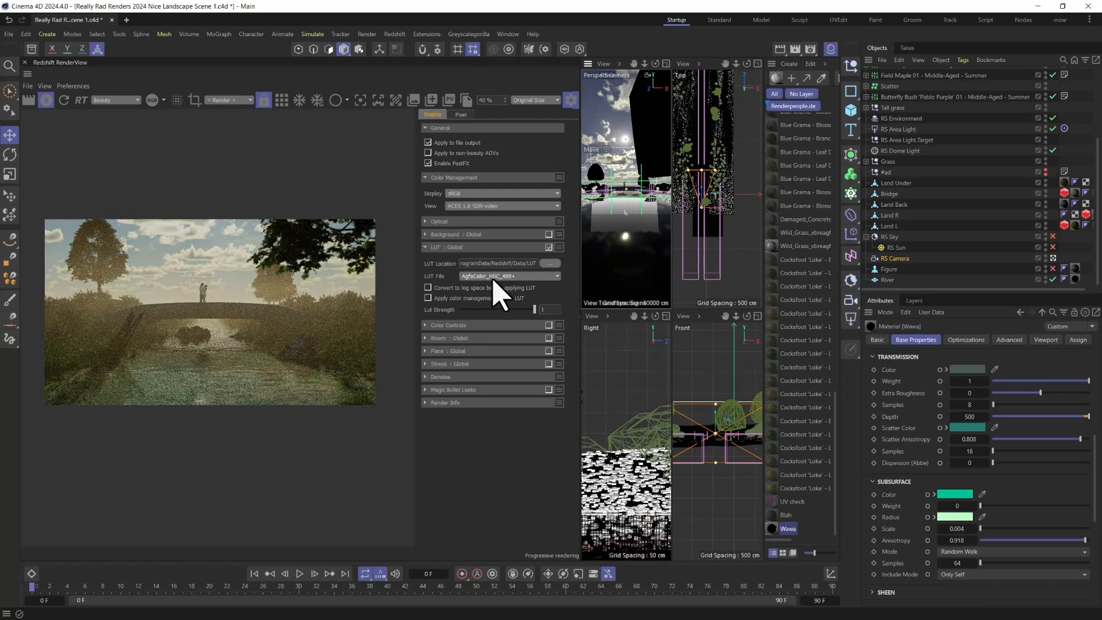
left_click(428, 288)
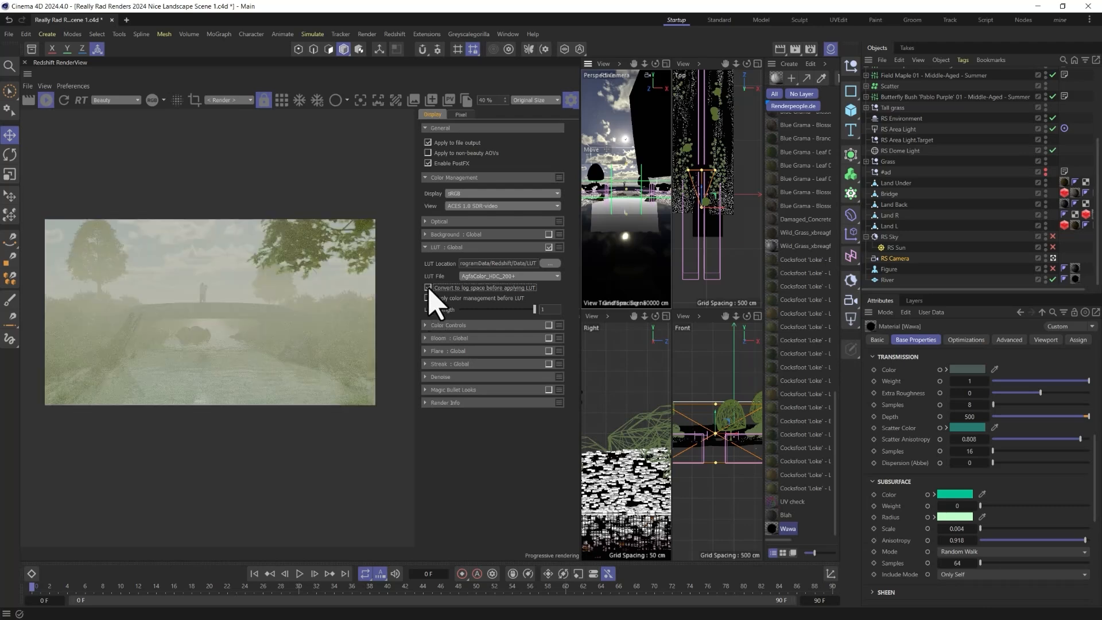
left_click(428, 287)
- Compare further AgfaColor LUTs such as Ultra and Optima_II, testing log-space conversion on the Optima_II look
scroll(510, 279, "down", 1)
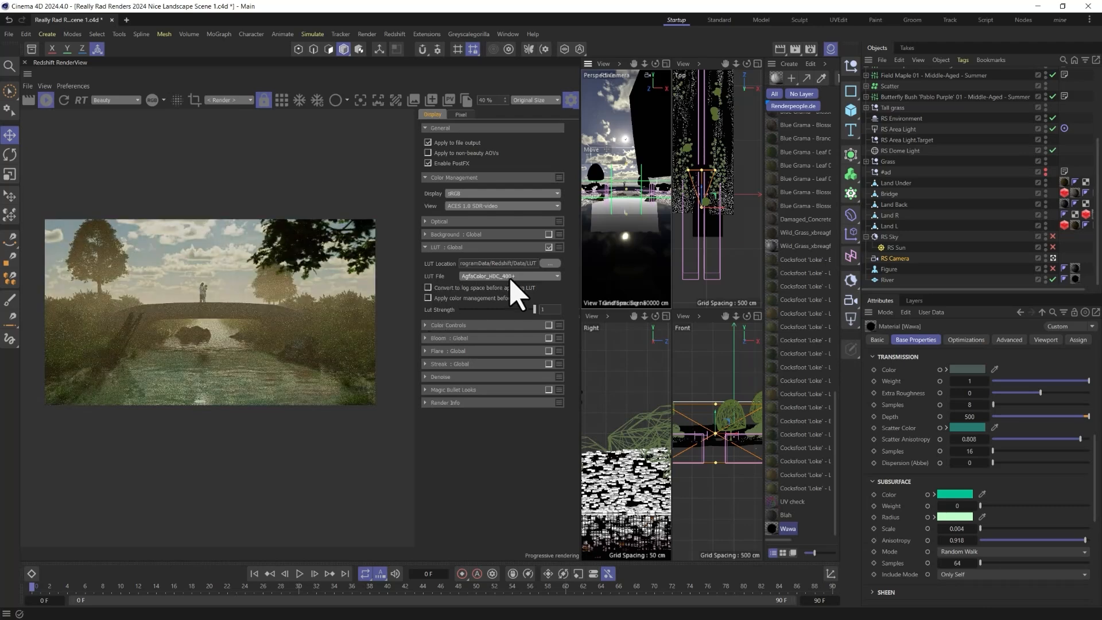
scroll(510, 278, "down", 1)
scroll(510, 280, "up", 3)
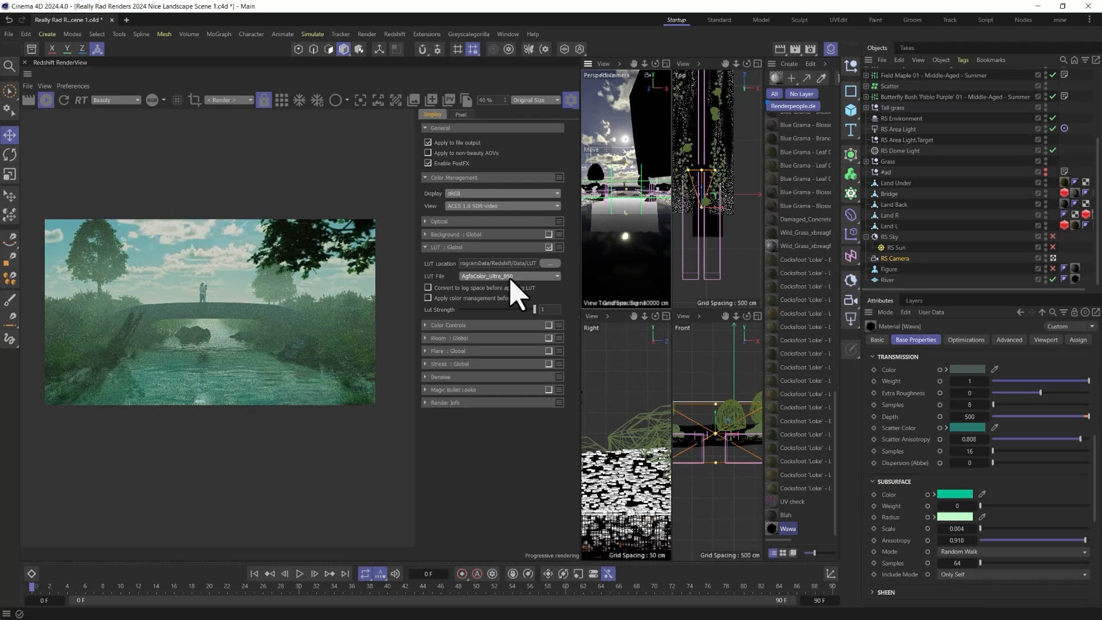
left_click(428, 288)
left_click(428, 288)
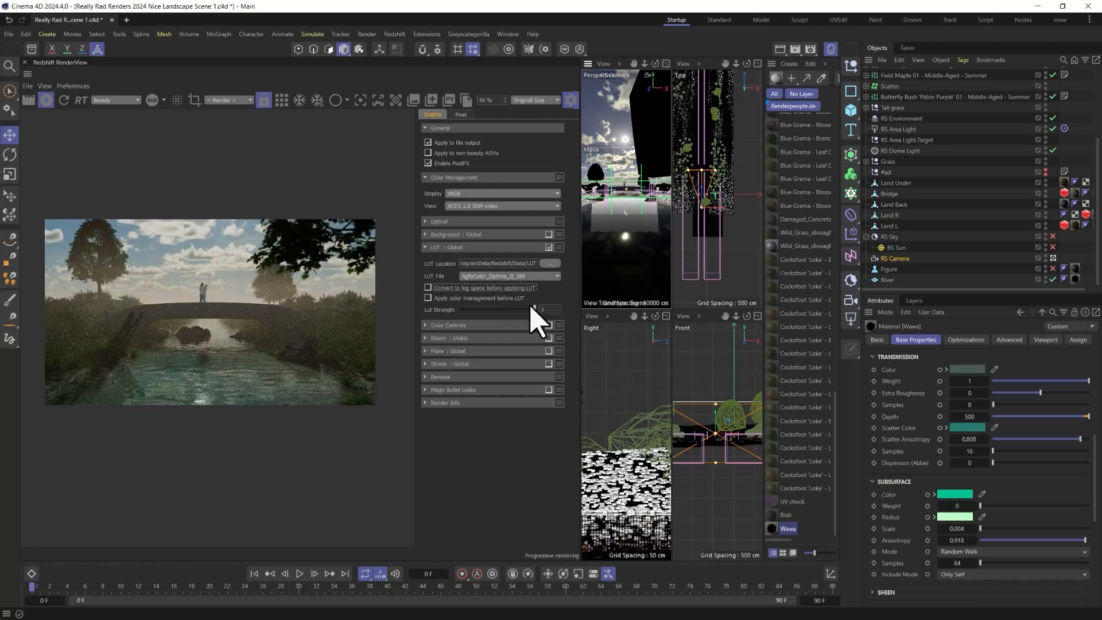
- Browse through the remaining LUTs and switch the LUT file to the warm Canon_DSC_S315 look
left_click_drag(534, 310, 572, 307)
scroll(492, 275, "down", 3)
scroll(491, 275, "down", 2)
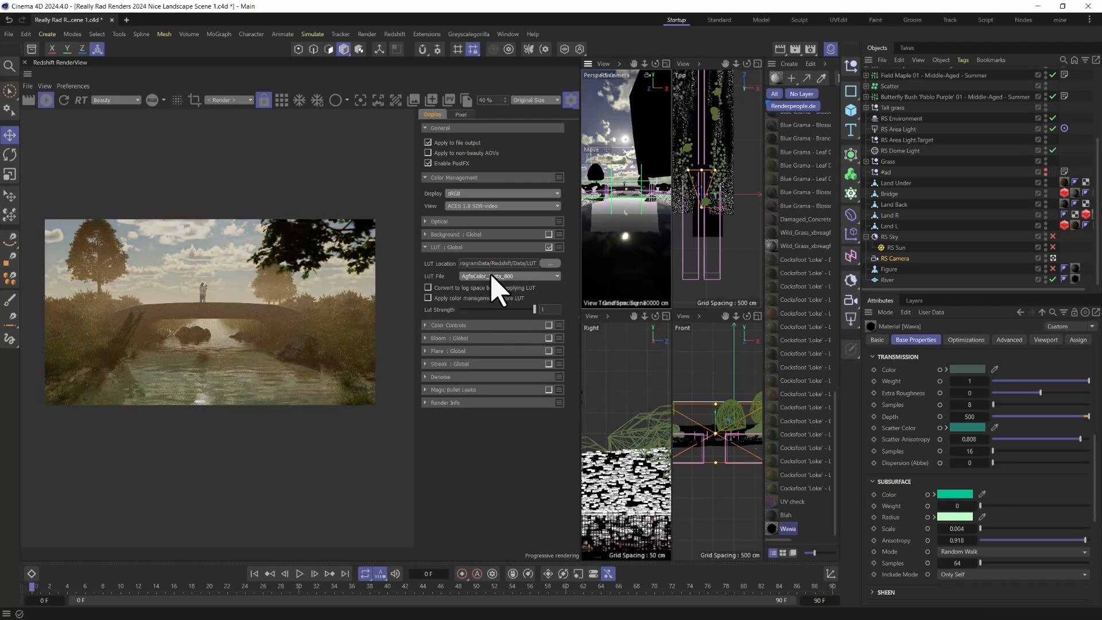
scroll(491, 275, "down", 1)
scroll(491, 276, "down", 1)
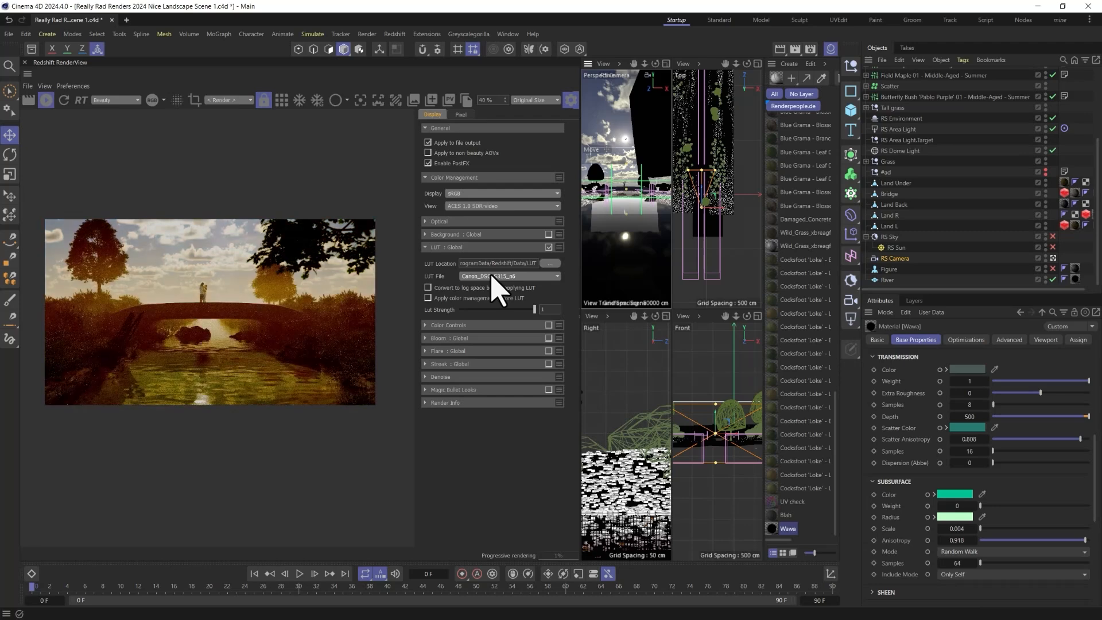
scroll(492, 276, "down", 1)
scroll(492, 276, "up", 1)
- Test log-space conversion on the Canon LUT, turn it back off and reduce the LUT strength to about 0.497
left_click(428, 287)
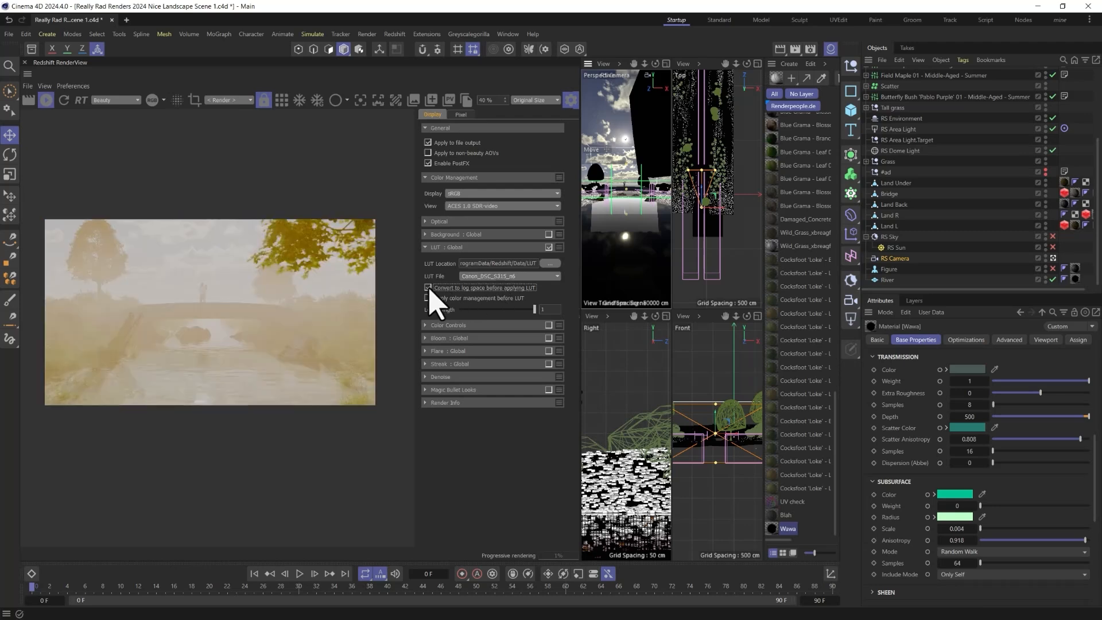
left_click(428, 287)
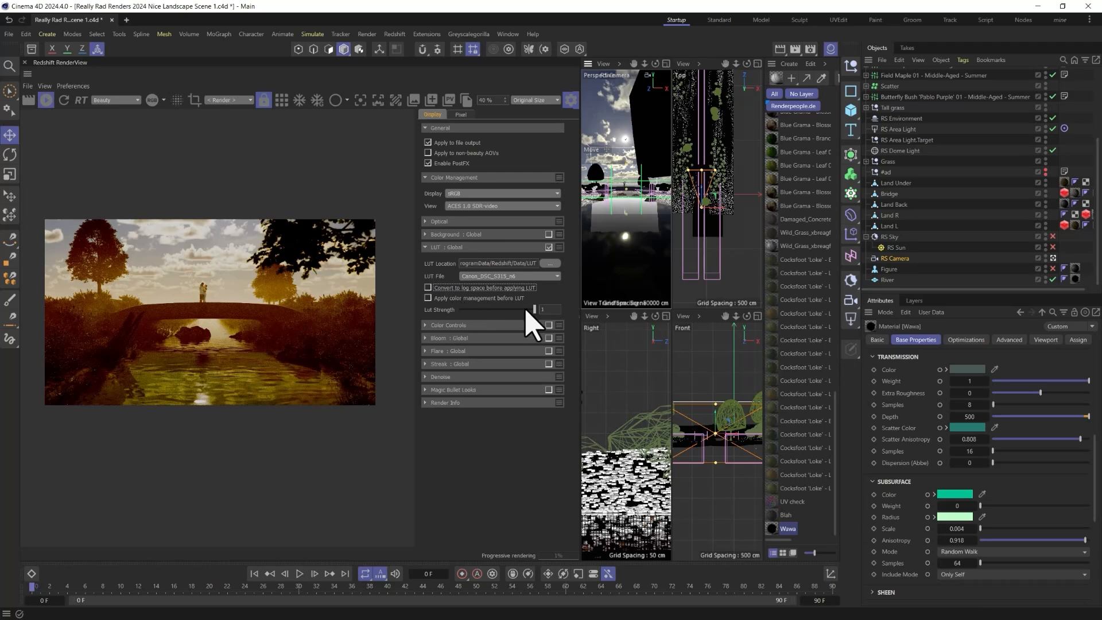
left_click_drag(527, 310, 497, 310)
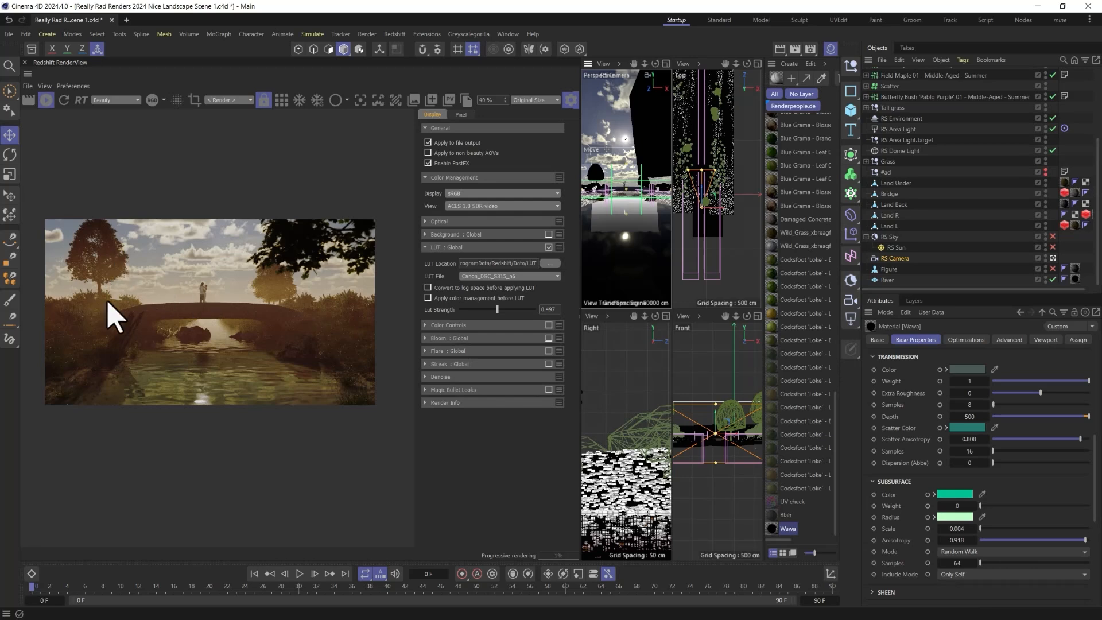
- Enable the color controls, set contrast to about 0.03 and add highlight and shadow points for a slight S-shaped RGB curve
left_click(549, 326)
left_click(425, 325)
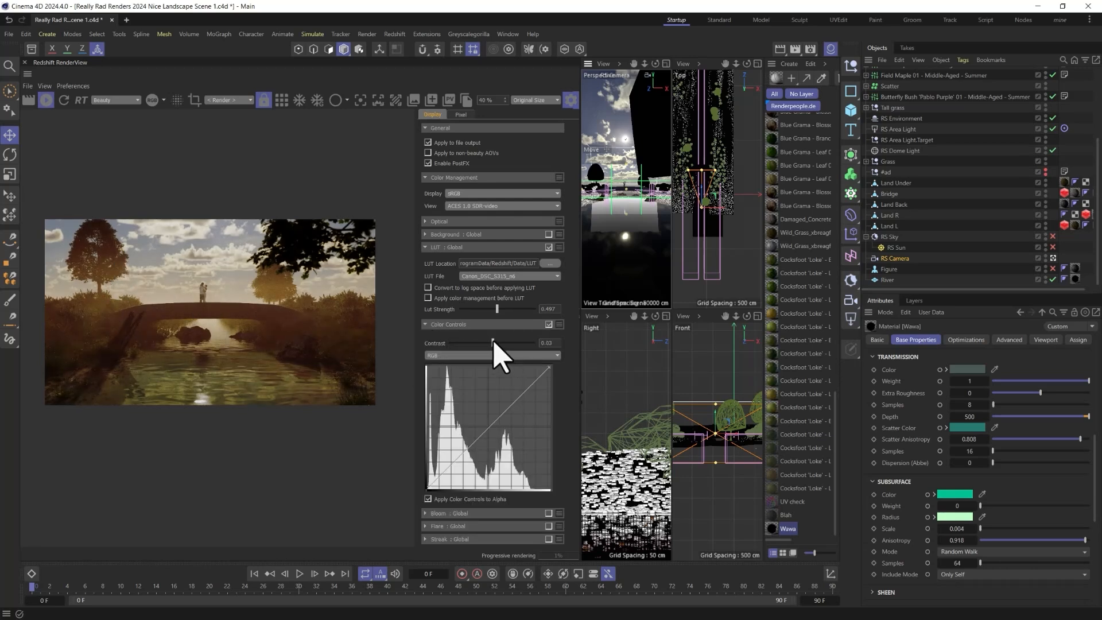
left_click_drag(517, 400, 516, 395)
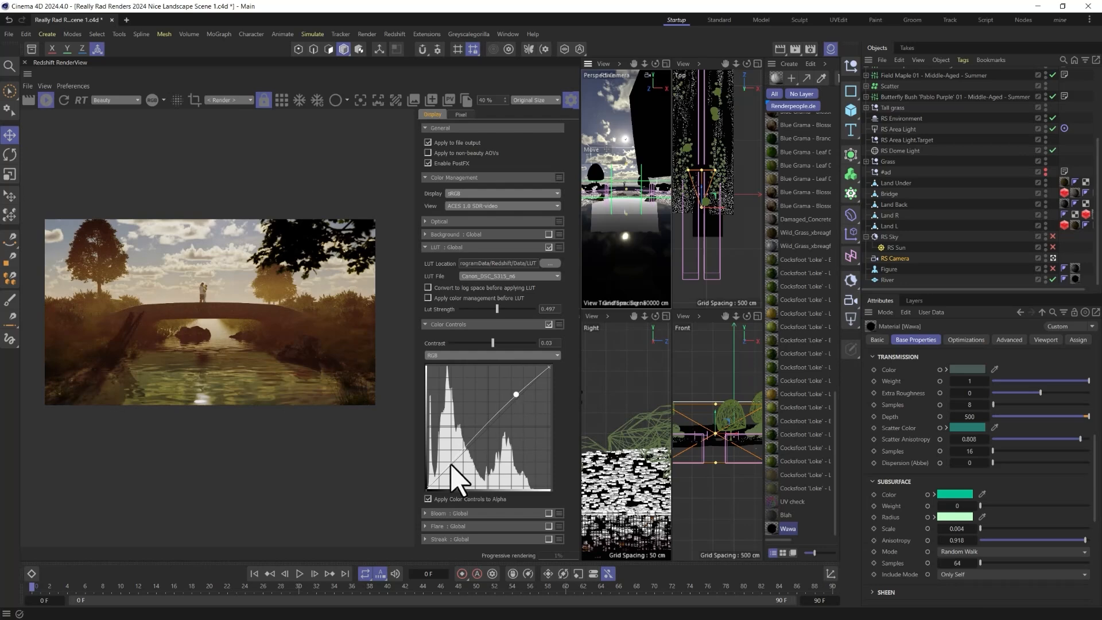
left_click_drag(448, 464, 451, 467)
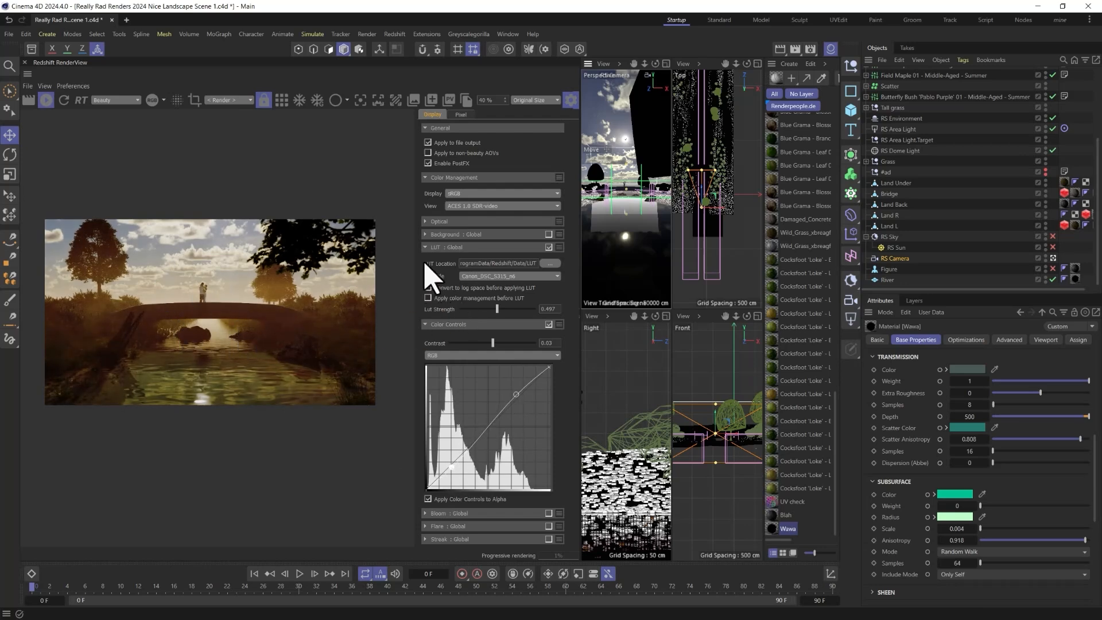
- Enable the Bloom post effect and lower its threshold to about 1.33
left_click(426, 324)
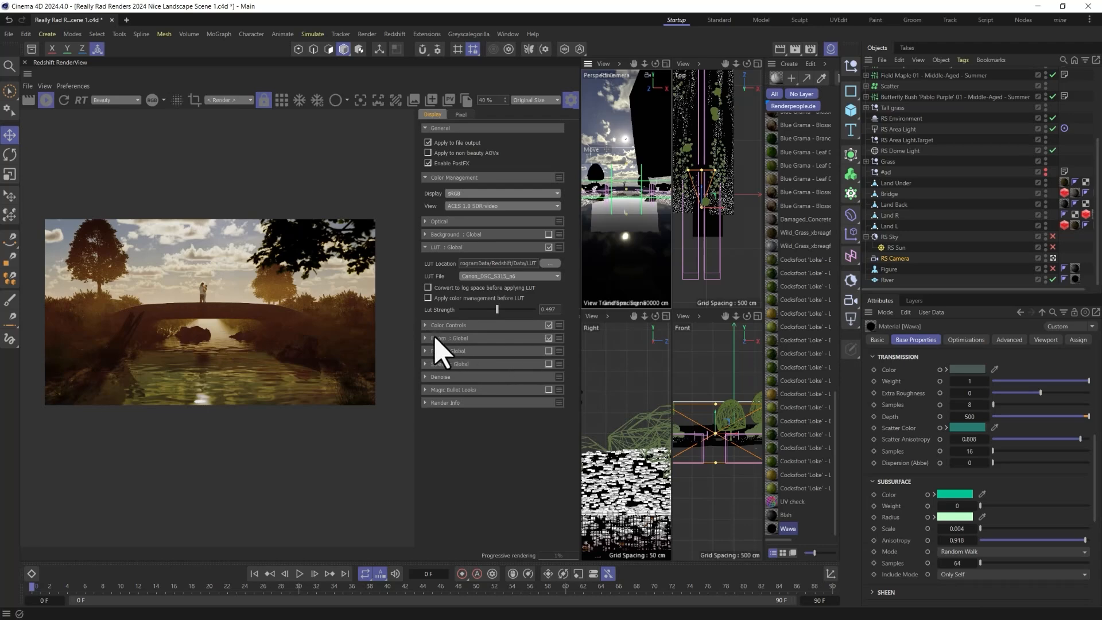
left_click(434, 338)
left_click_drag(495, 354, 472, 355)
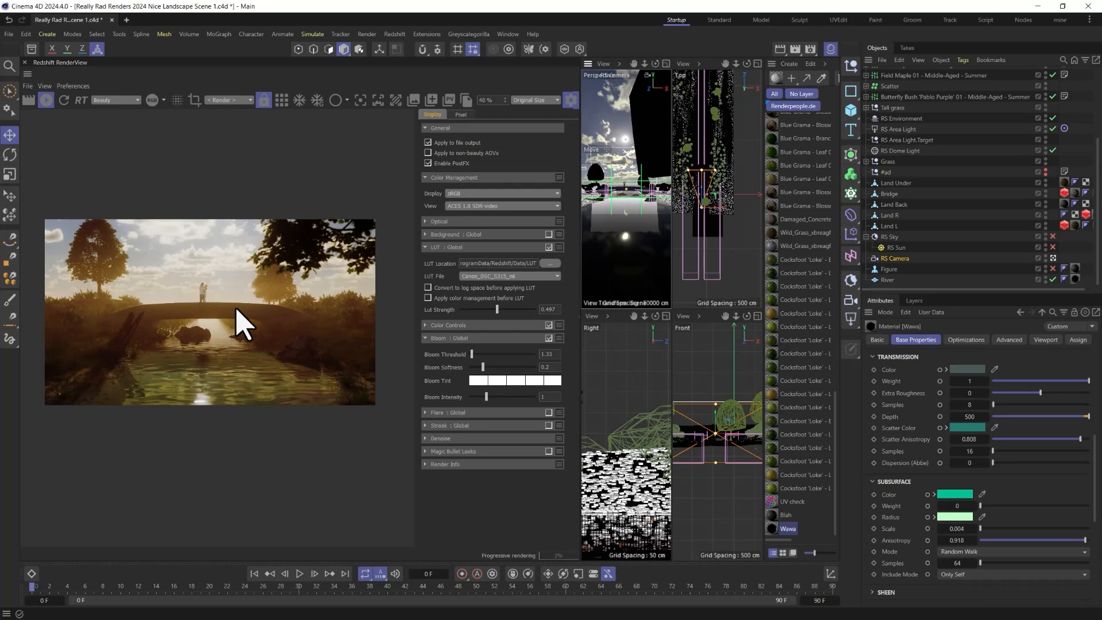
- Try a Flare effect with threshold 2.26, chromatic 3.1, size 0, halo 0.129 and low intensity, and switch it off again
left_click(548, 412)
left_click(446, 412)
left_click_drag(494, 425, 470, 425)
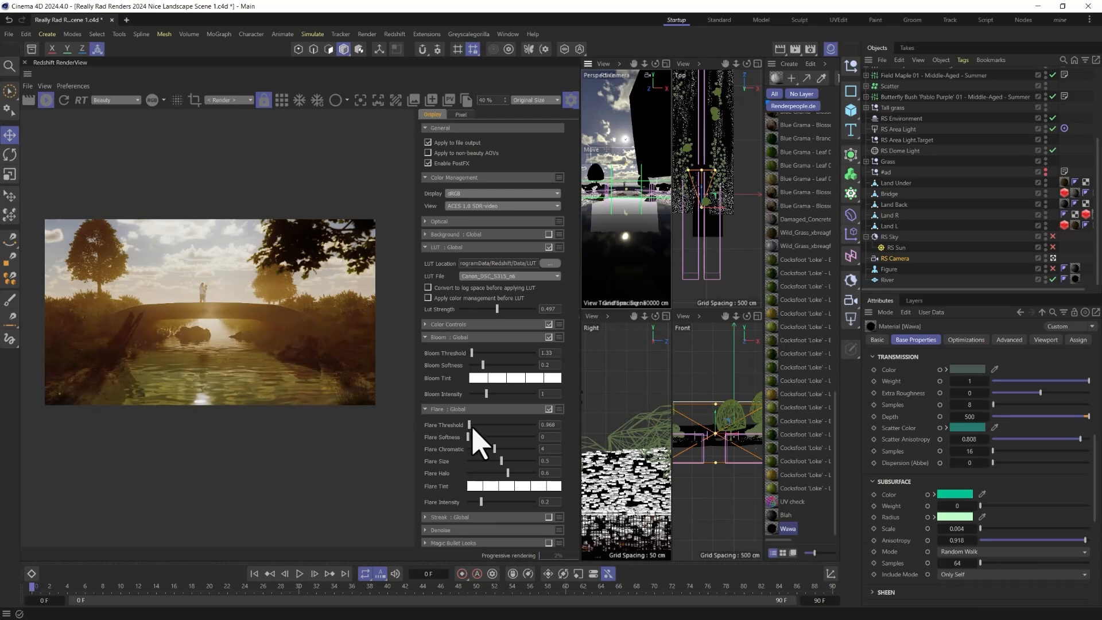
left_click_drag(493, 449, 469, 471)
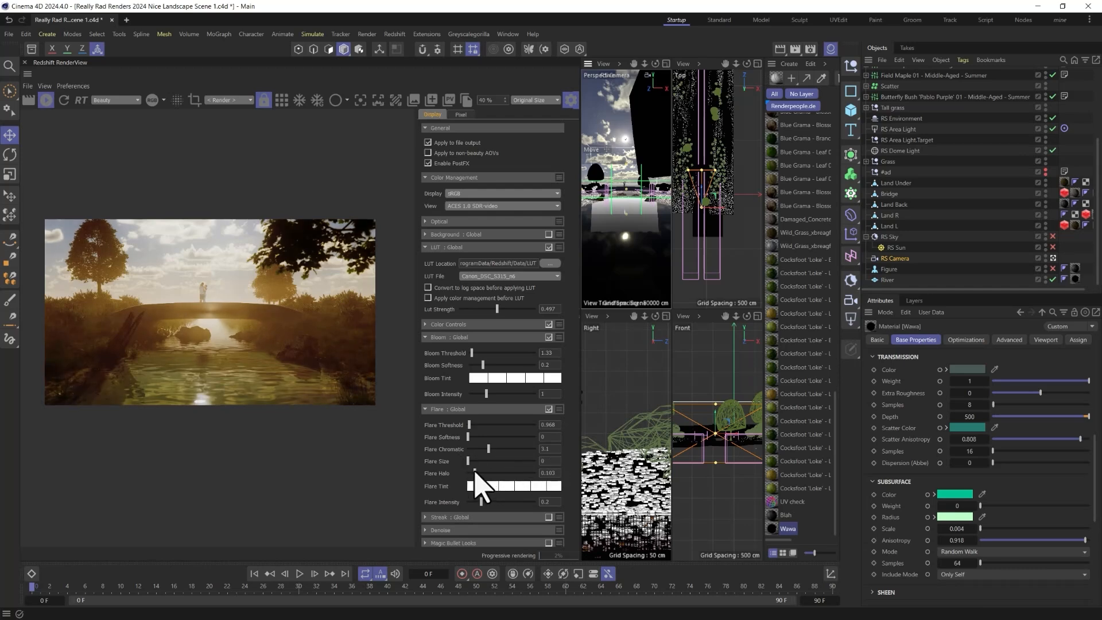
left_click_drag(484, 500, 473, 501)
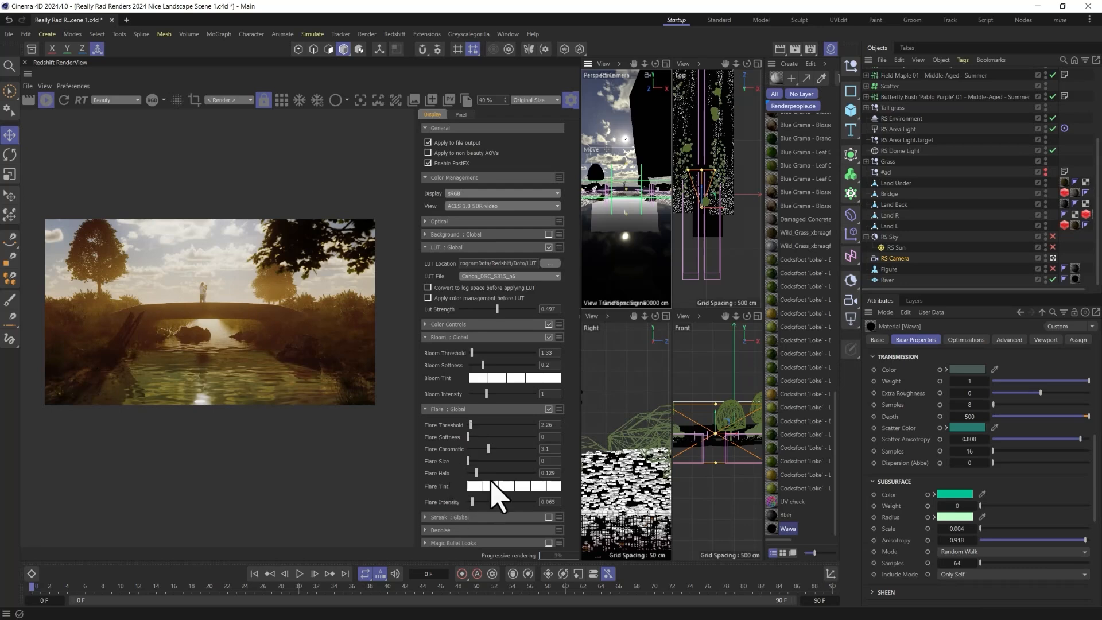
left_click(548, 409)
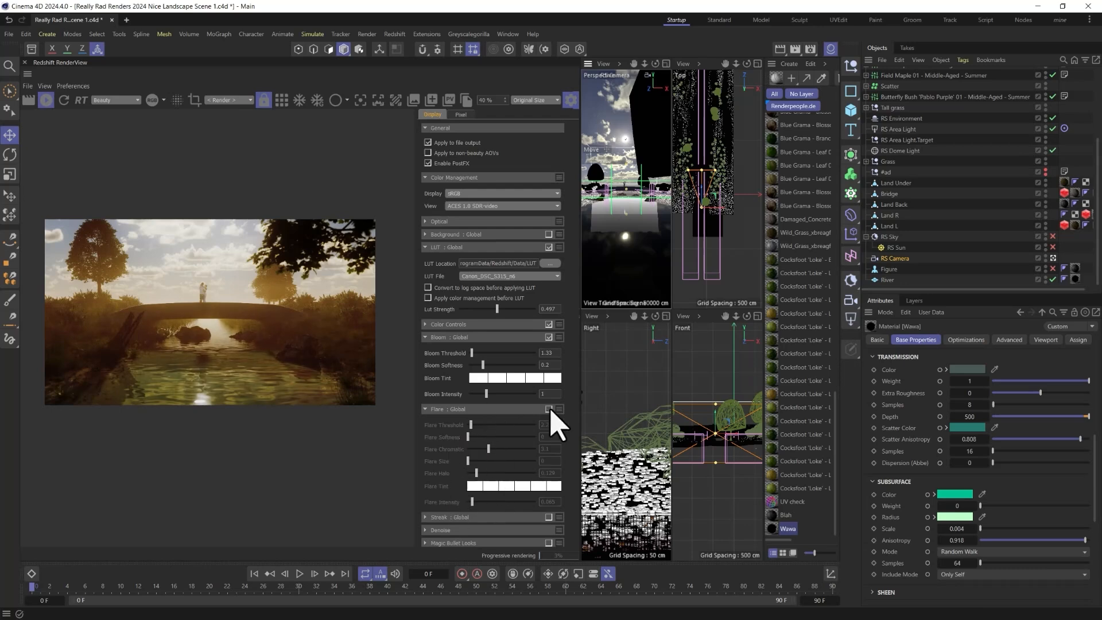
- Enable the Streak effect with threshold 0, tail about 0.66, softness 0, one streak and an angle of 242
left_click(549, 517)
left_click(426, 518)
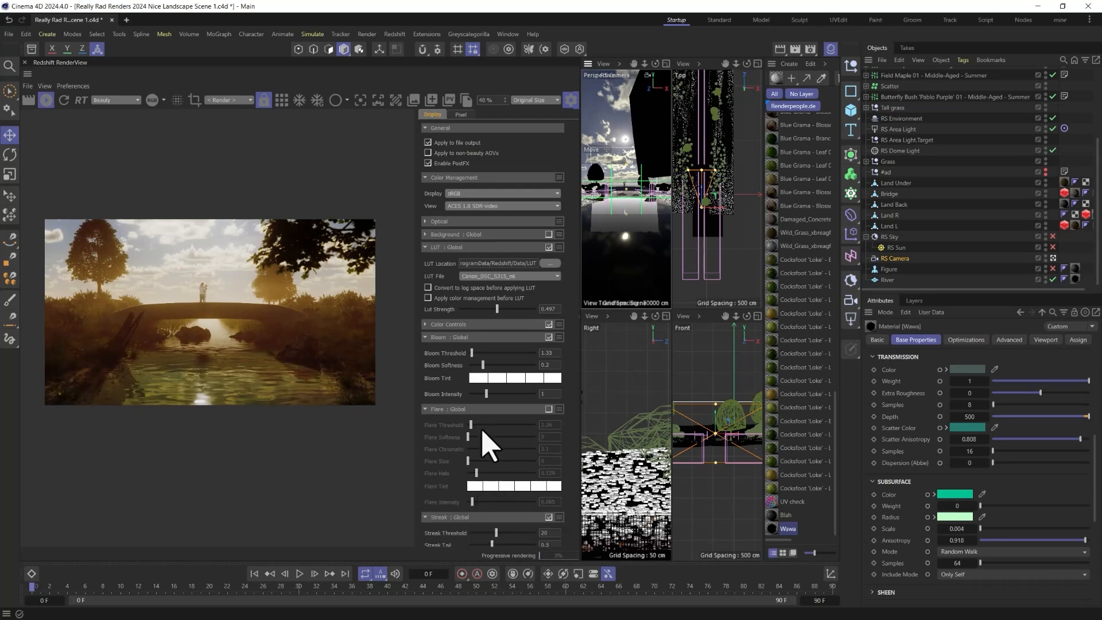
scroll(505, 516, "down", 2)
mouse_move(495, 482)
left_mouse_down()
mouse_move(471, 481)
mouse_move(464, 516)
mouse_move(508, 539)
mouse_move(531, 529)
mouse_move(479, 516)
mouse_move(522, 516)
mouse_move(528, 534)
mouse_move(472, 492)
mouse_move(522, 499)
mouse_move(473, 494)
mouse_move(506, 488)
left_mouse_up()
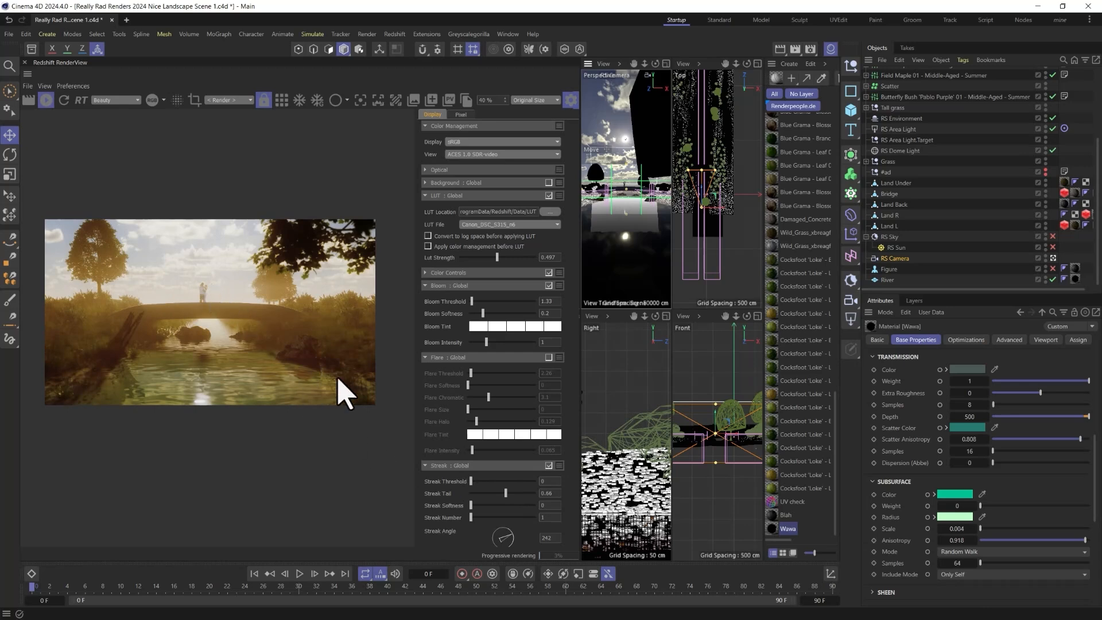
- Try a Streak angle of about 39 with a threshold of about 0.338, and switch the Streak effect off
left_click_drag(509, 546, 494, 551)
left_click_drag(471, 481, 470, 480)
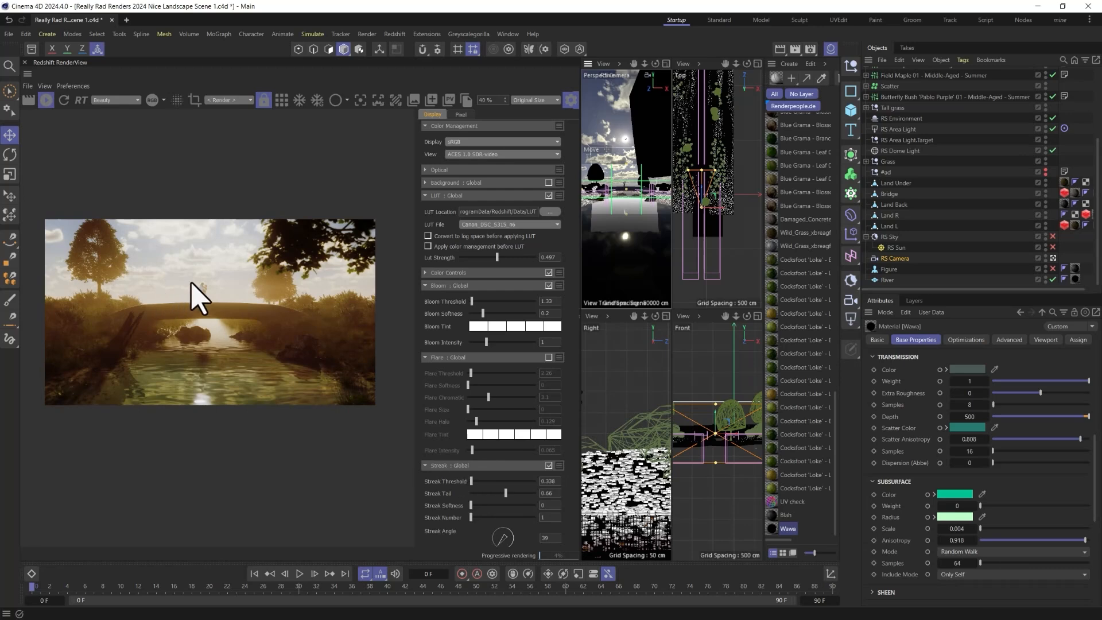
left_click(548, 466)
left_click(549, 466)
left_click(548, 465)
scroll(432, 423, "down", 3)
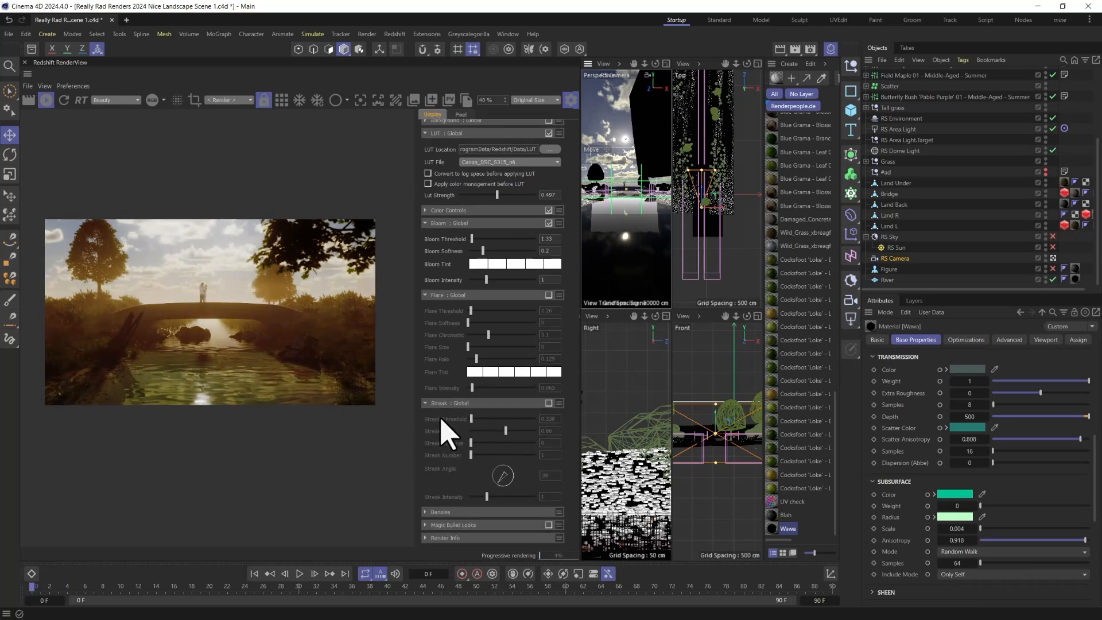
- Enlarge the render preview and hide the RenderView's display and post-effect settings
scroll(442, 431, "up", 5)
scroll(233, 307, "up", 1)
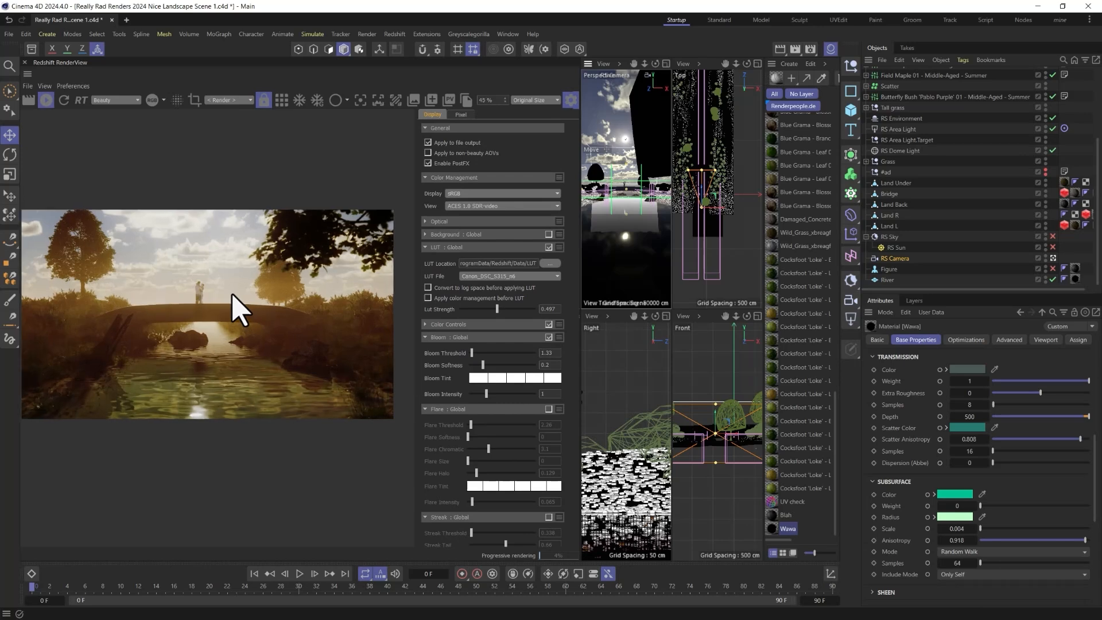
left_click(570, 100)
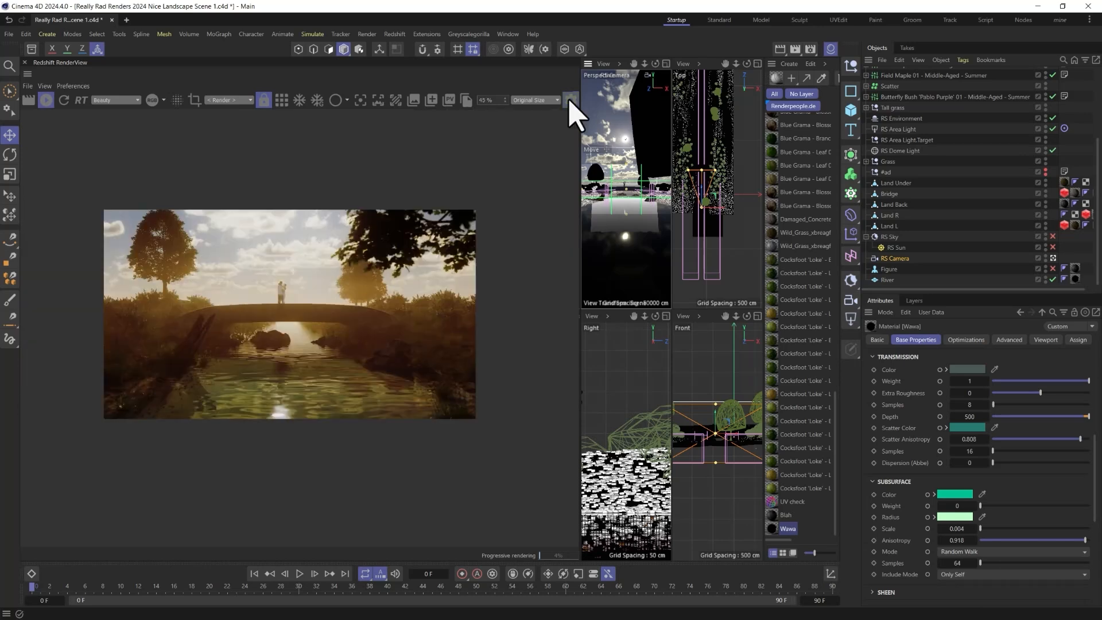
- In the render settings, set Redshift bucket quality to High and the denoising engine to Altus Single, and disable saving
left_click(810, 49)
left_click_drag(855, 37, 535, 45)
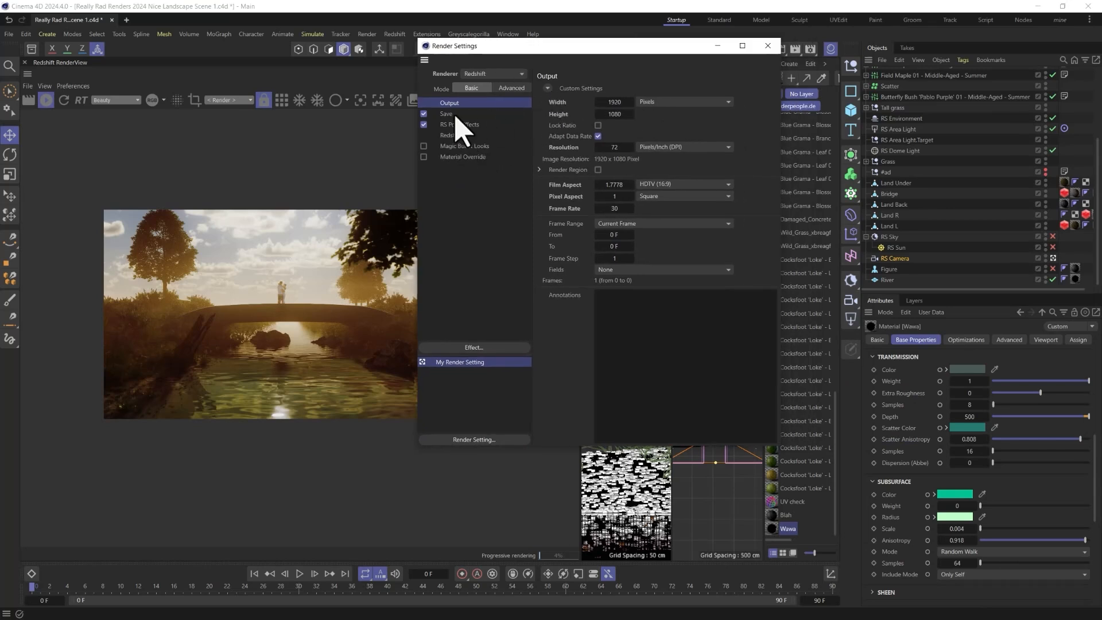
left_click(451, 136)
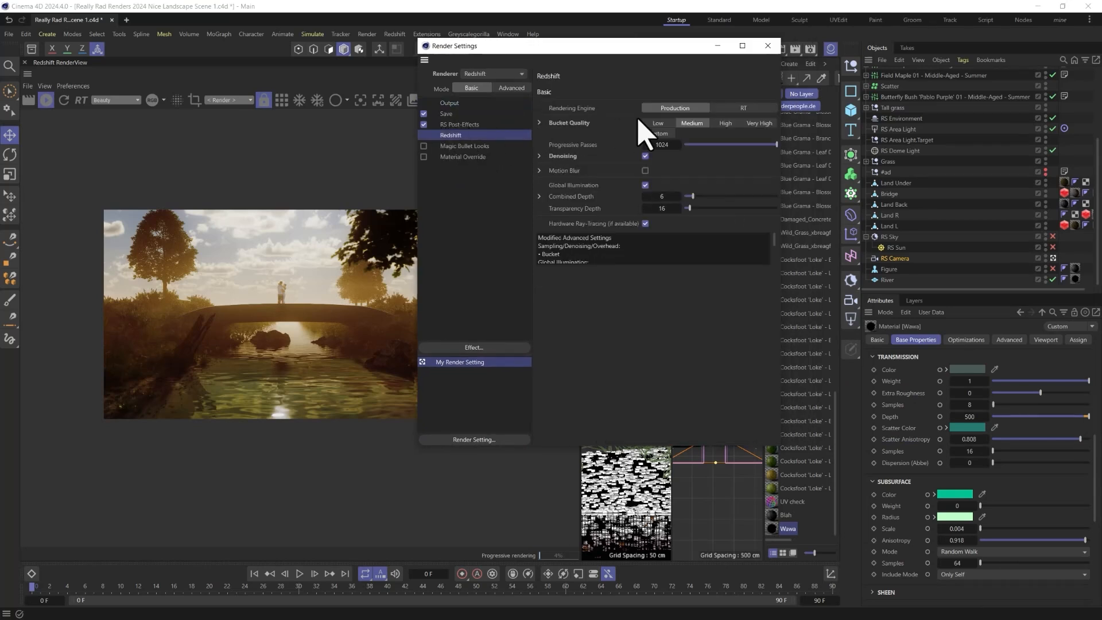
left_click(725, 124)
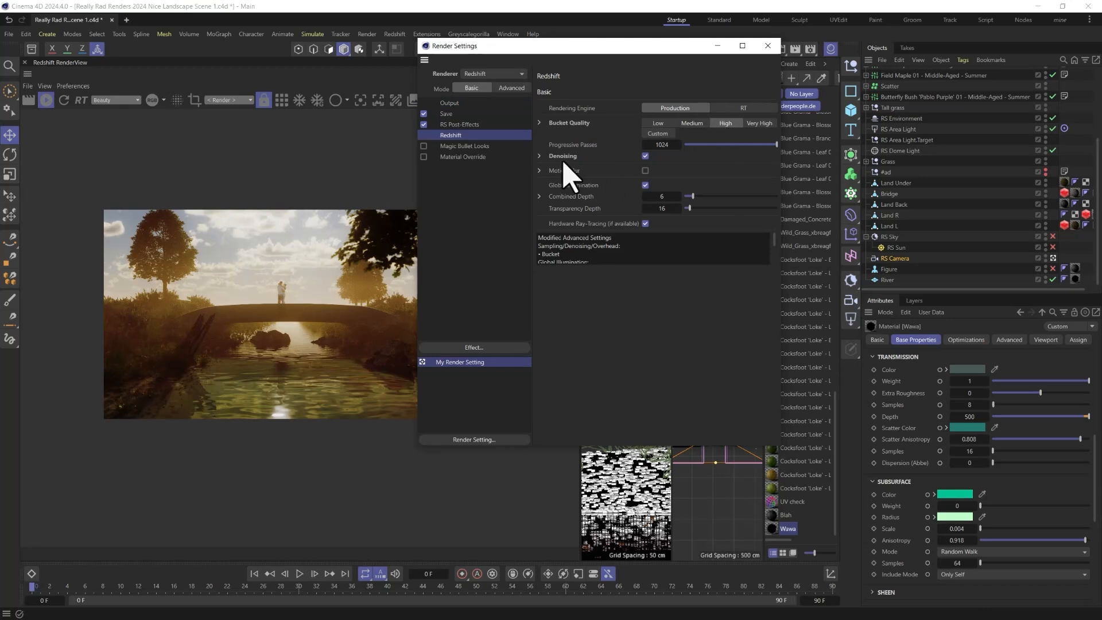
left_click(539, 155)
left_click(706, 168)
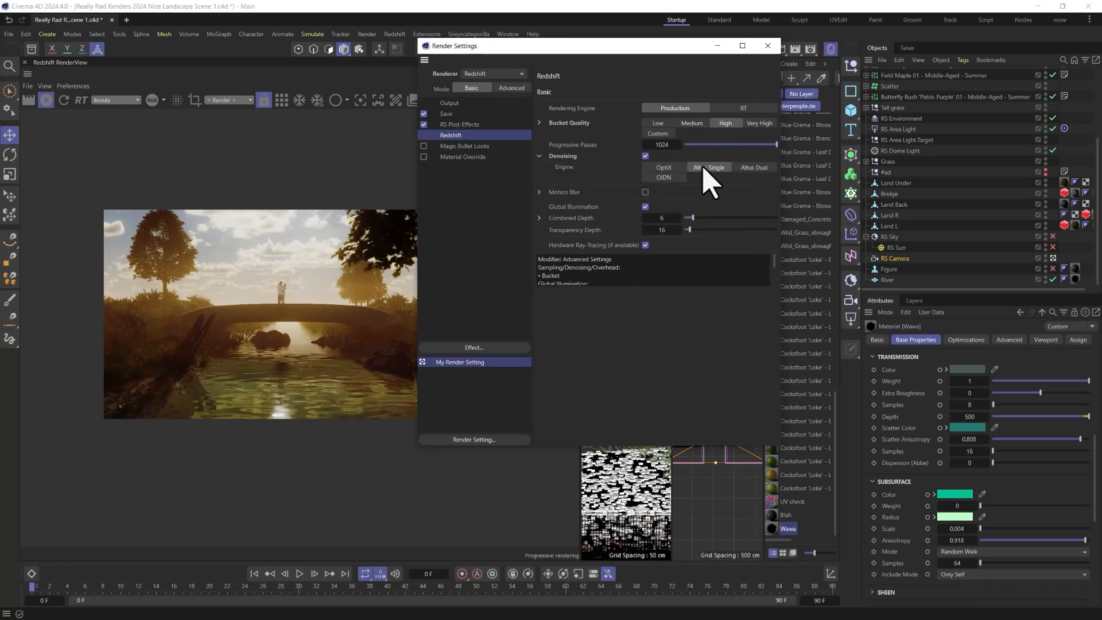
left_click(424, 114)
left_click(767, 46)
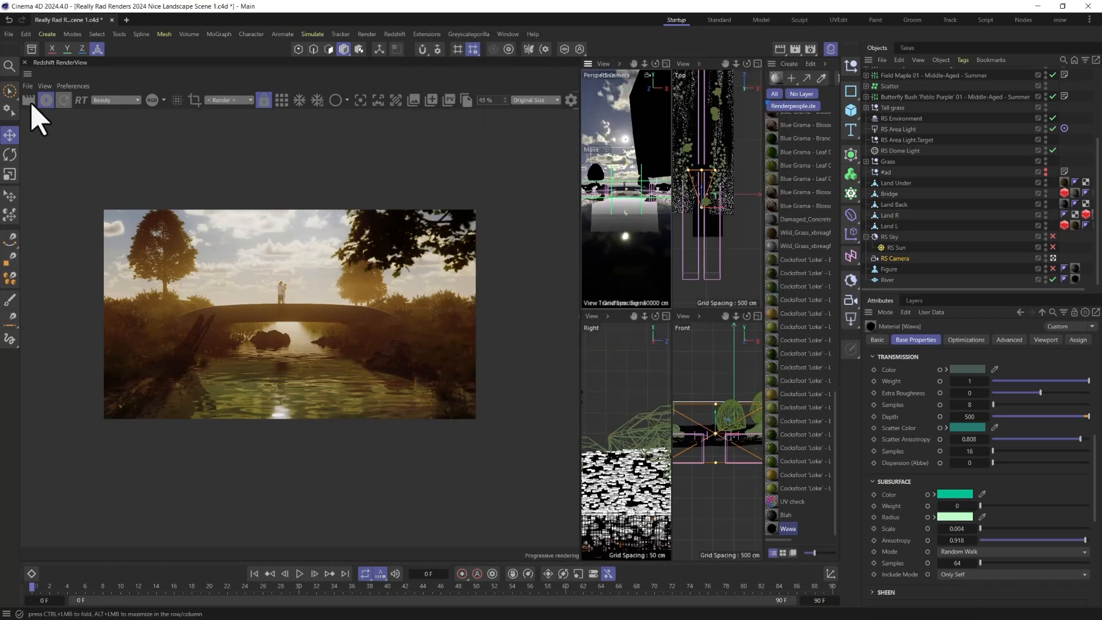
- Start a full bucket render of the landscape in the enlarged RenderView
scroll(314, 320, "up", 2)
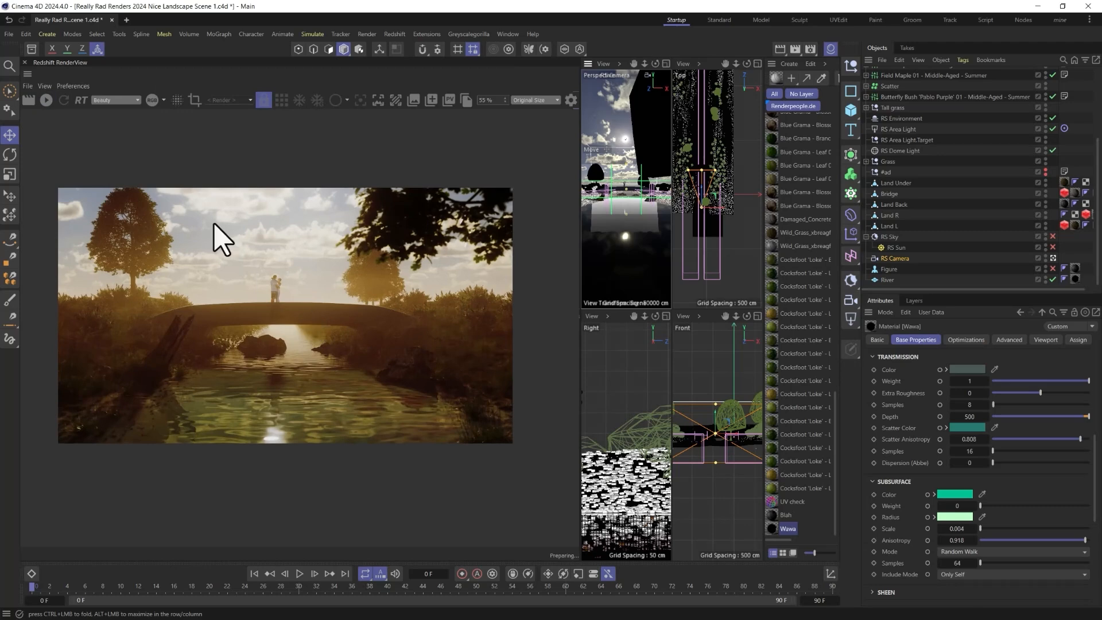
left_click(27, 100)
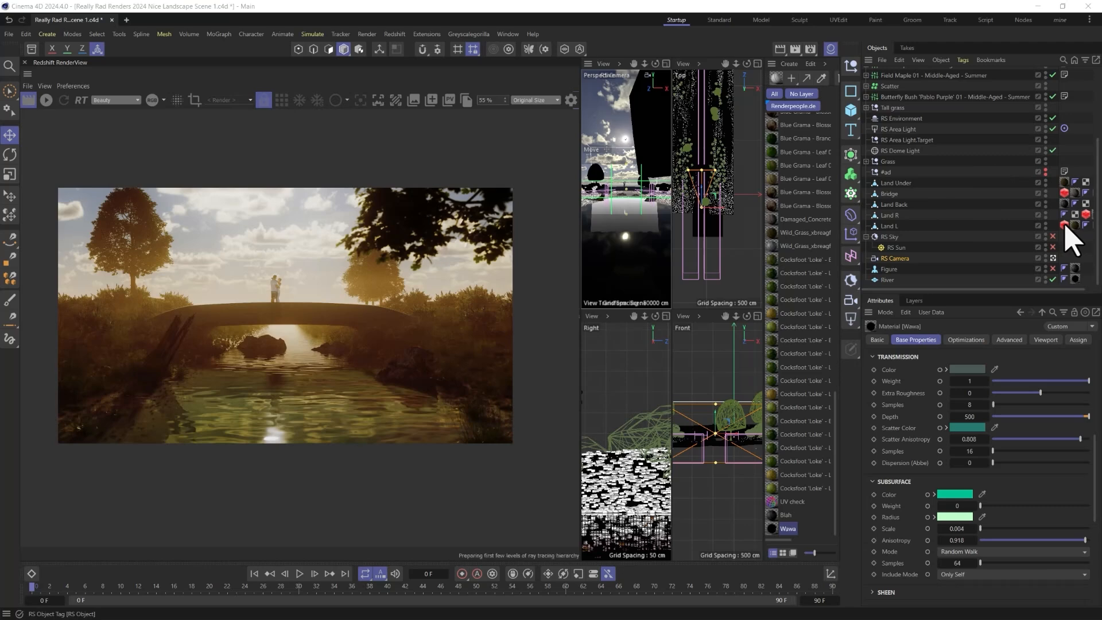
- Enable the geometry override on the Bridge's Redshift Object tag
left_click(1064, 194)
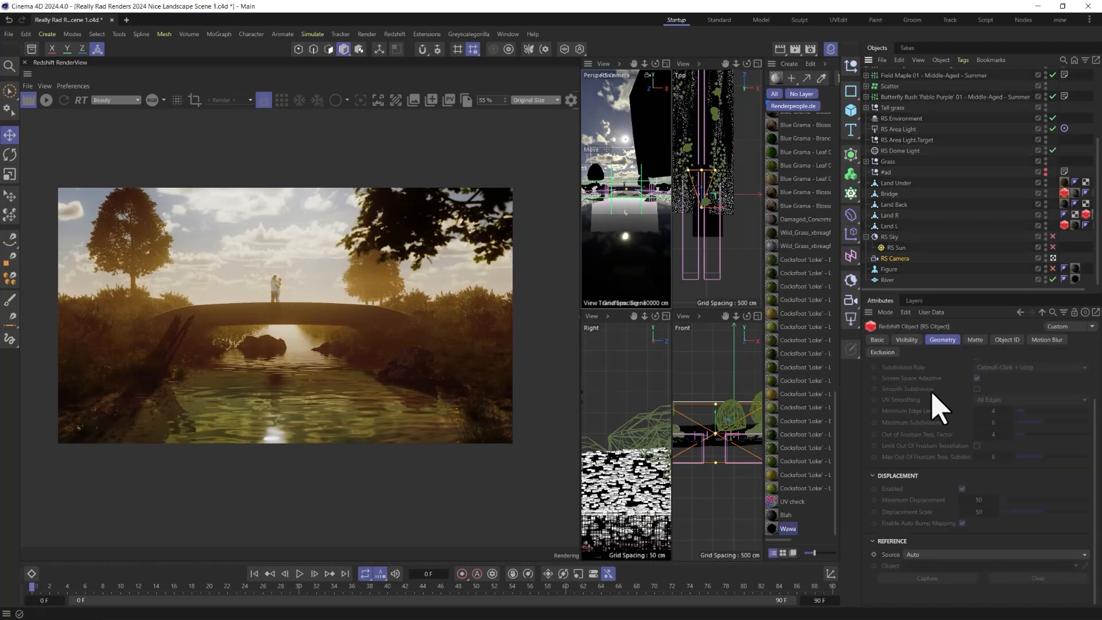
left_click(907, 378)
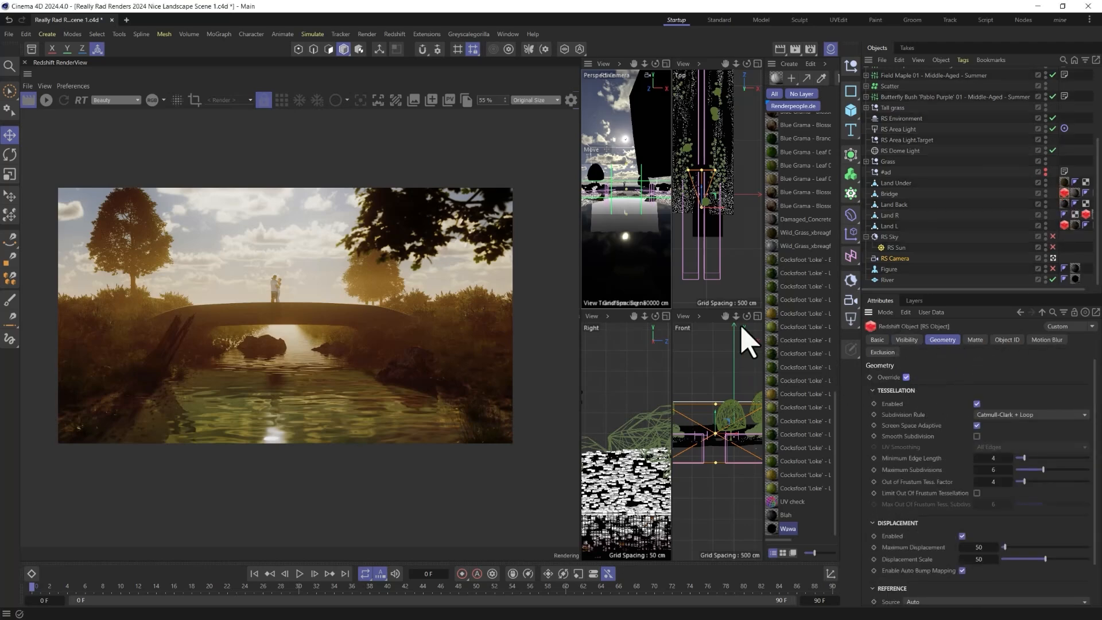